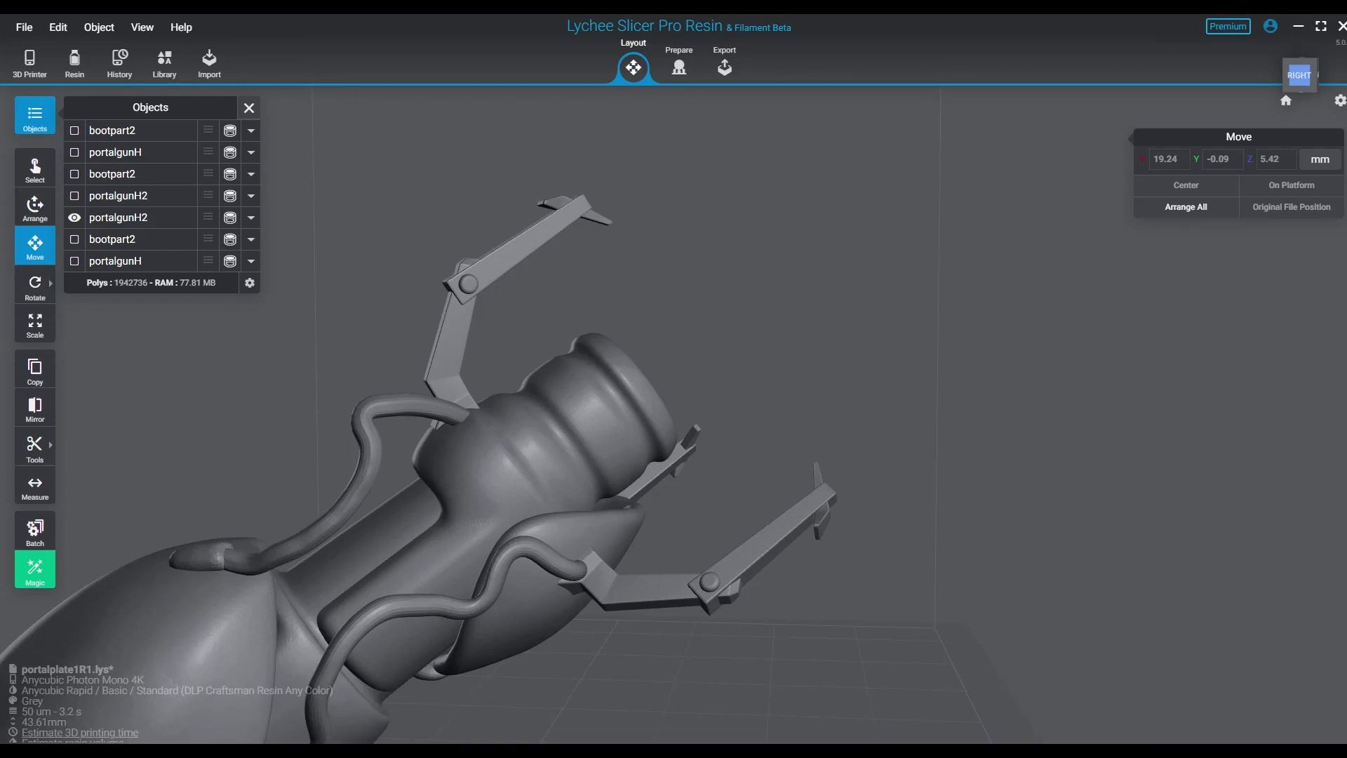
Examine the unsupported portal gun model from several sides, covering its claws, hoses, barrel and rounded rear body.
right_click_drag(702, 407, 663, 400)
scroll(596, 438, "up", 1)
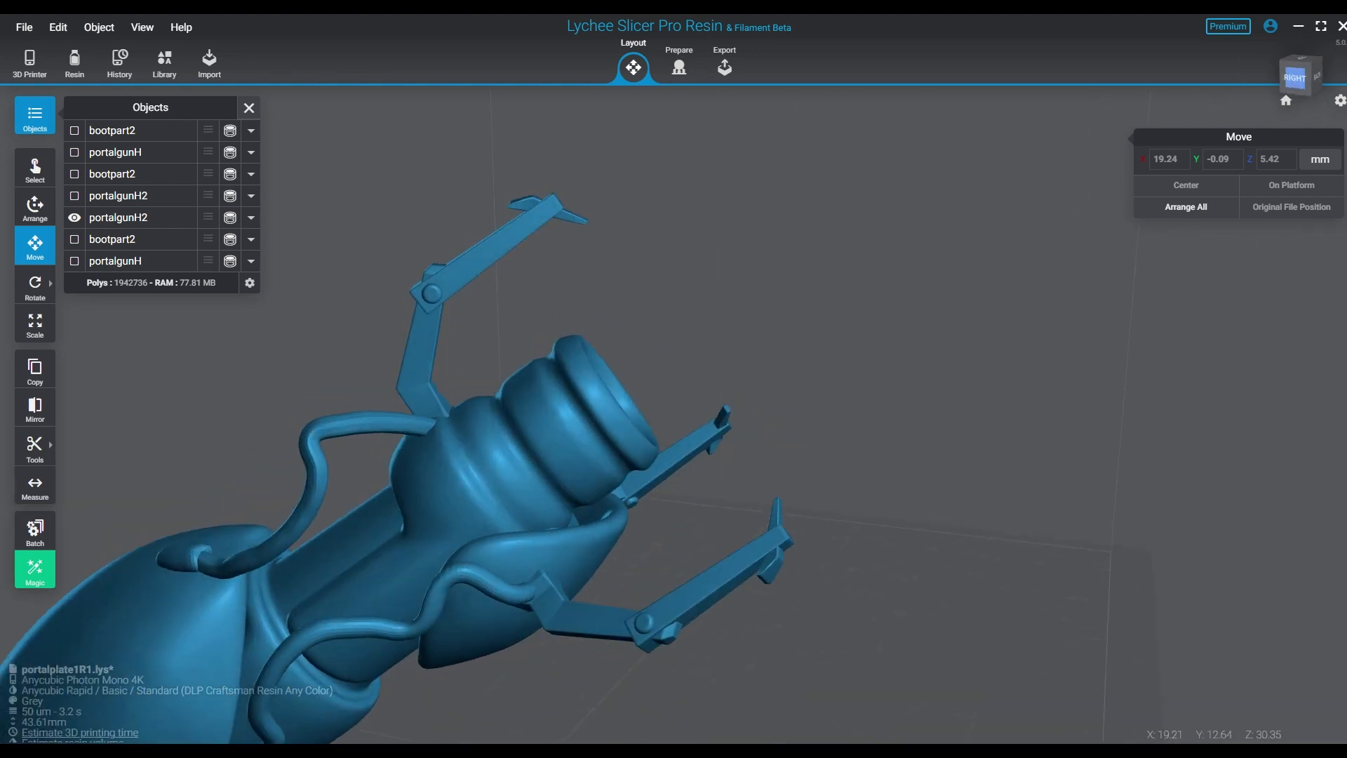
middle_click_drag(663, 400, 828, 347)
right_click_drag(828, 348, 902, 317)
scroll(702, 393, "up", 1)
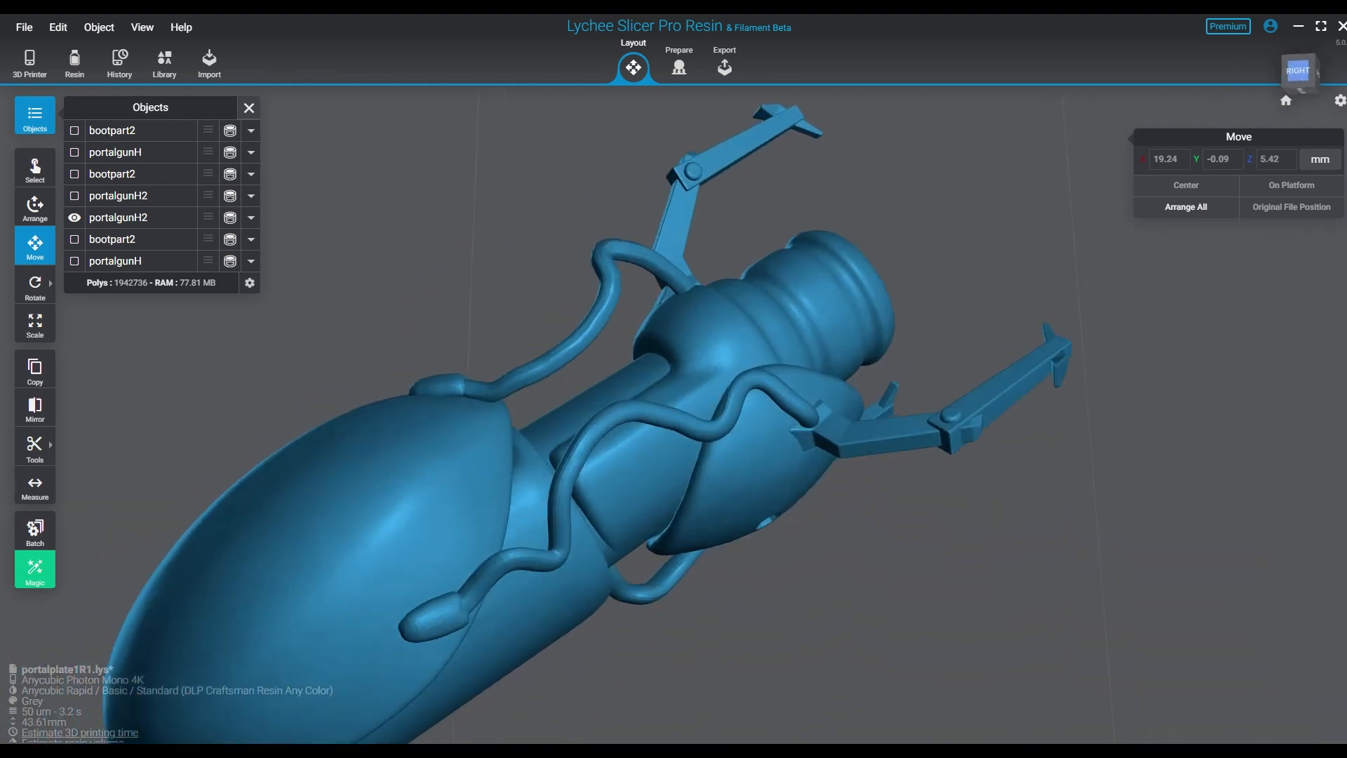
right_click_drag(702, 393, 1302, 360)
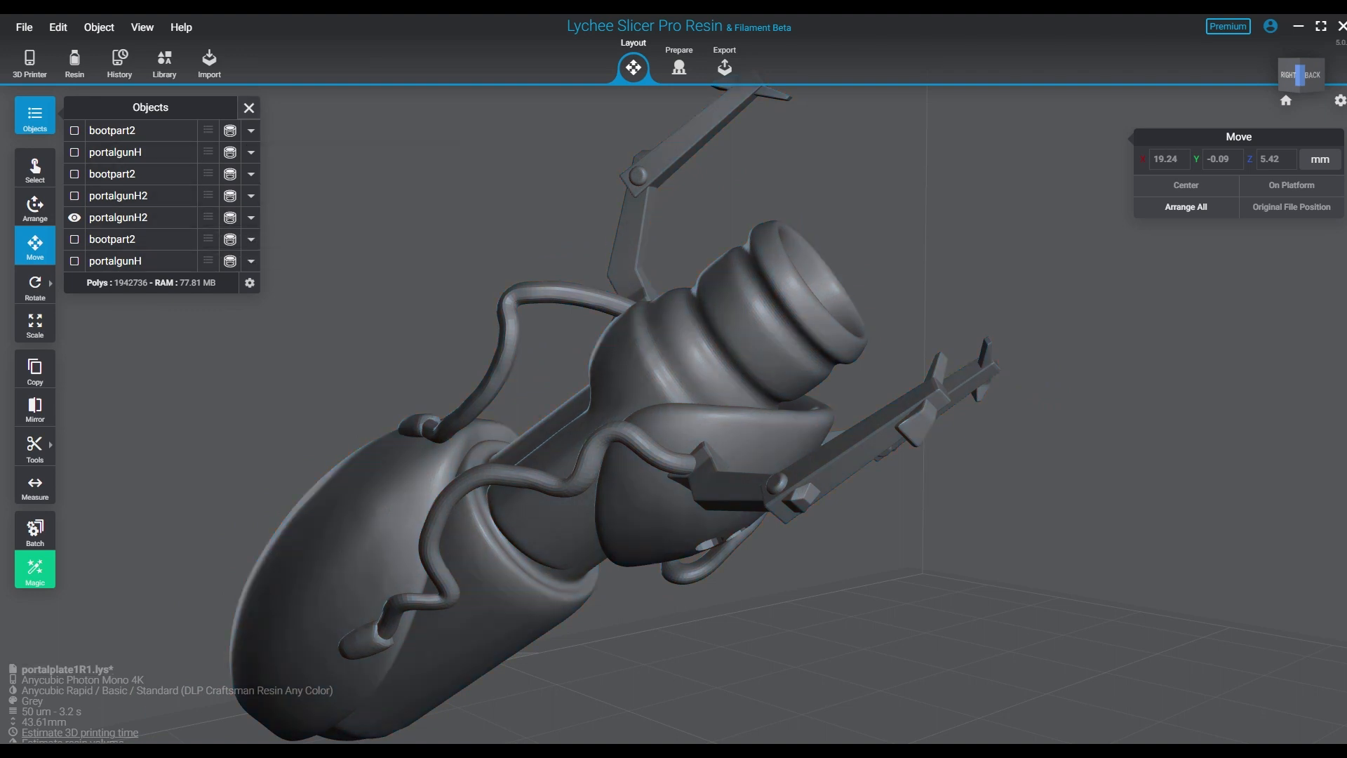
right_click_drag(1038, 421, 1053, 410)
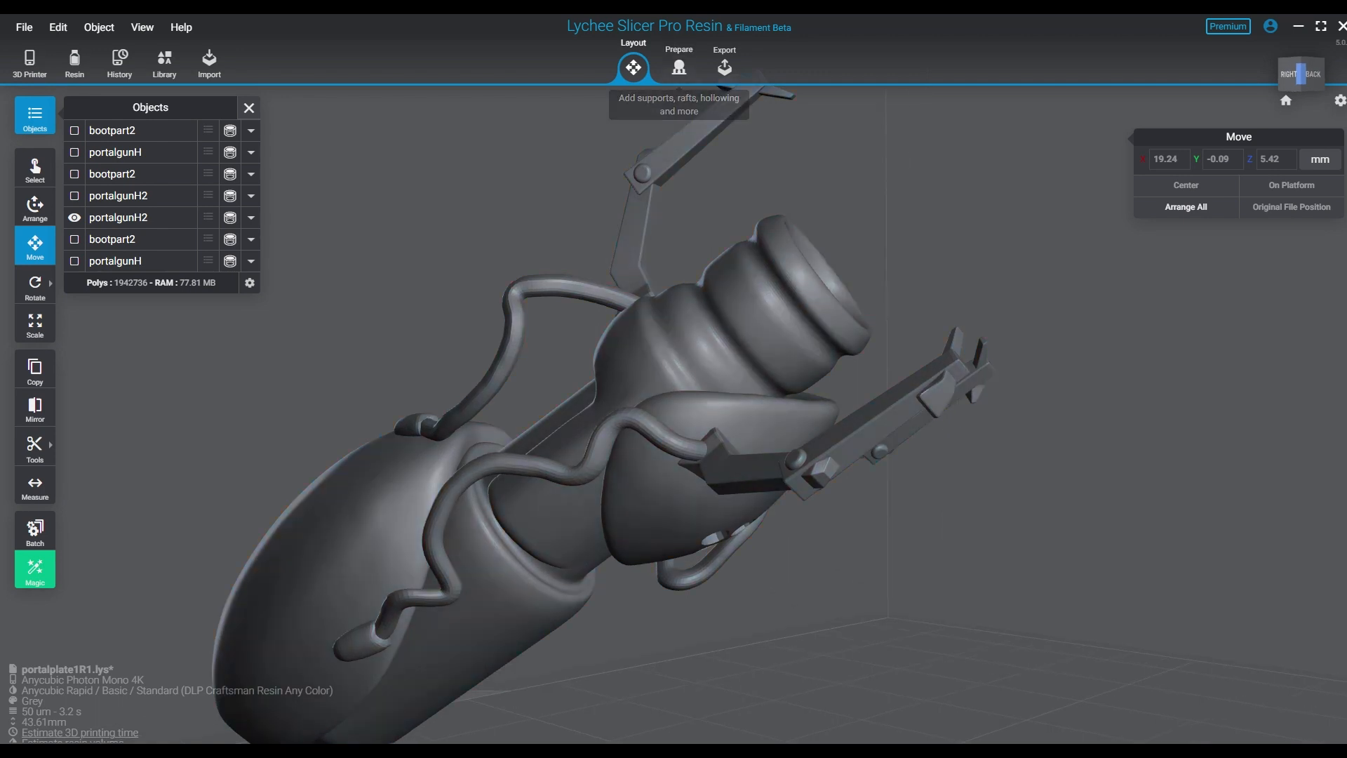
right_click_drag(765, 371, 733, 326)
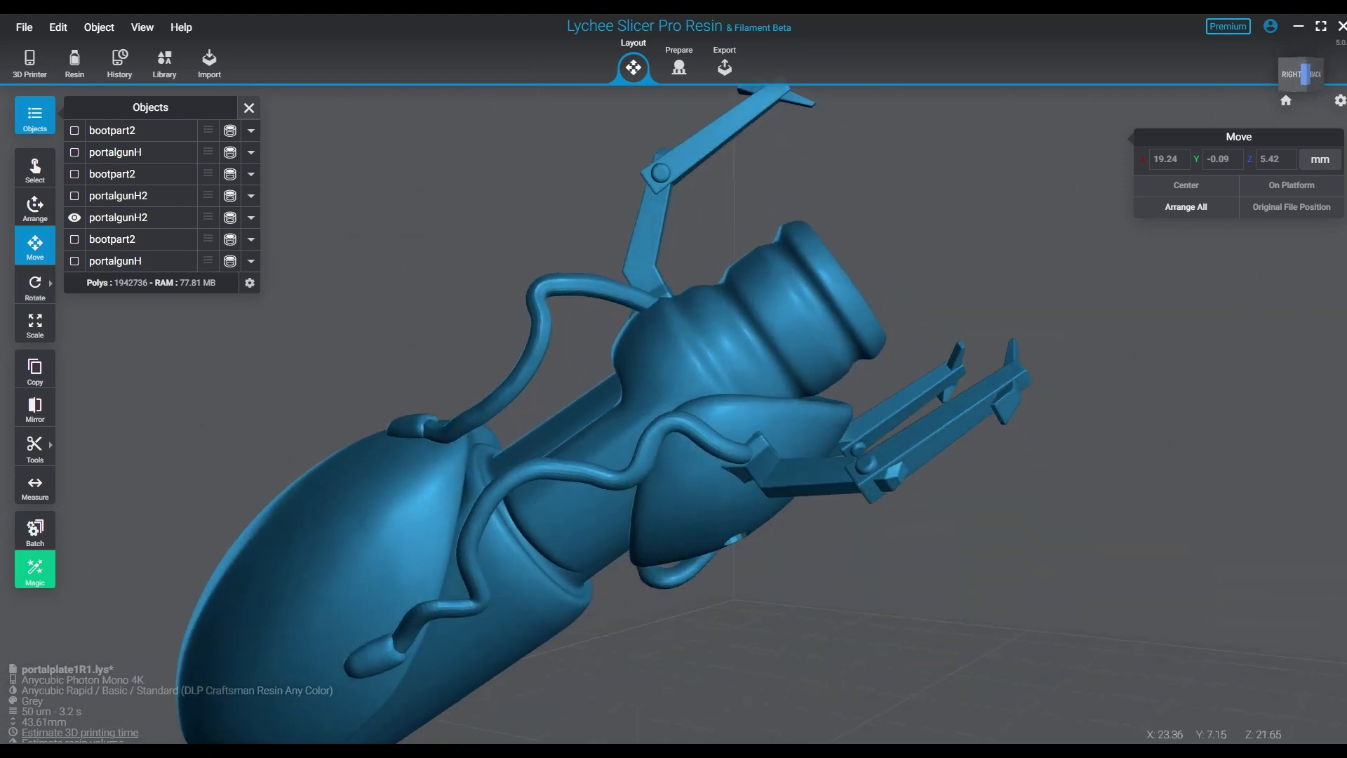
Switch to the Prepare stage and examine the overhang areas on the gun's barrel, claws and underside.
right_click_drag(881, 452, 842, 498)
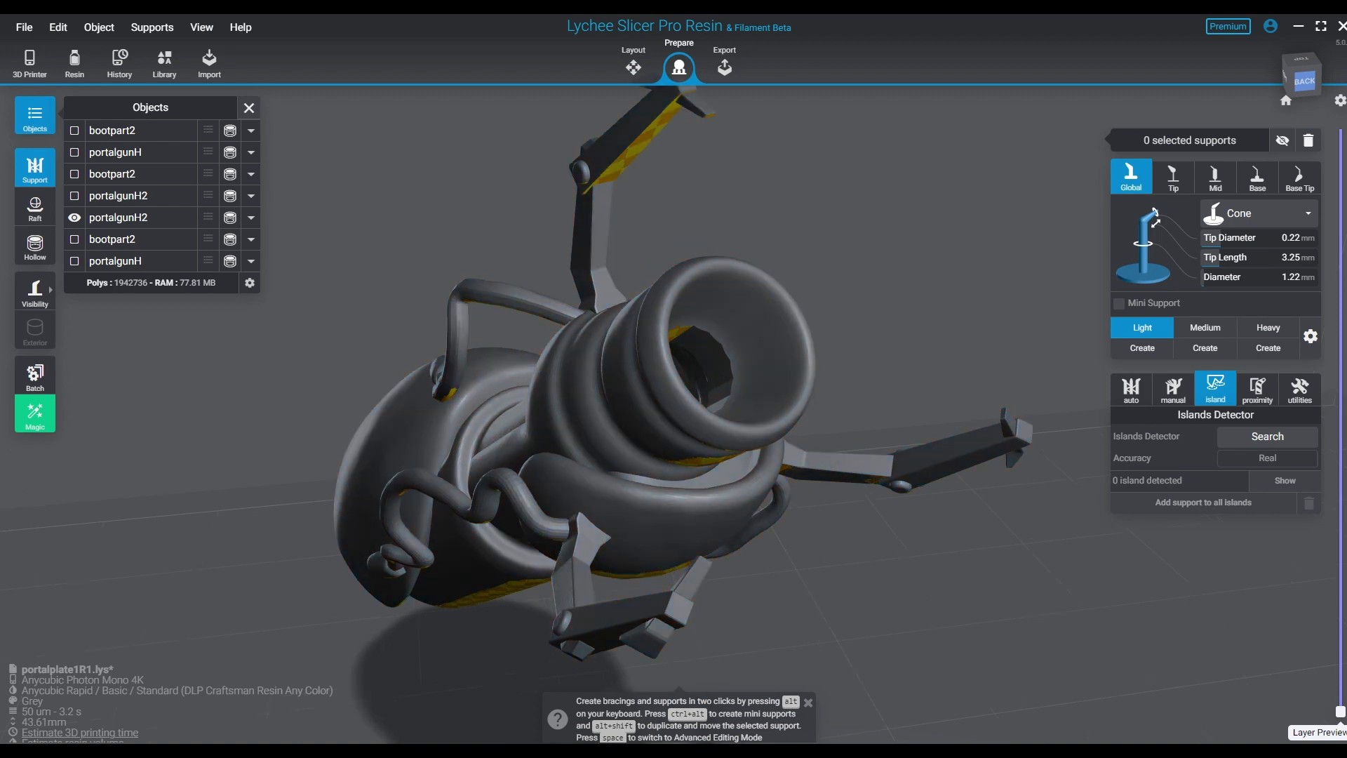
right_click_drag(702, 393, 576, 365)
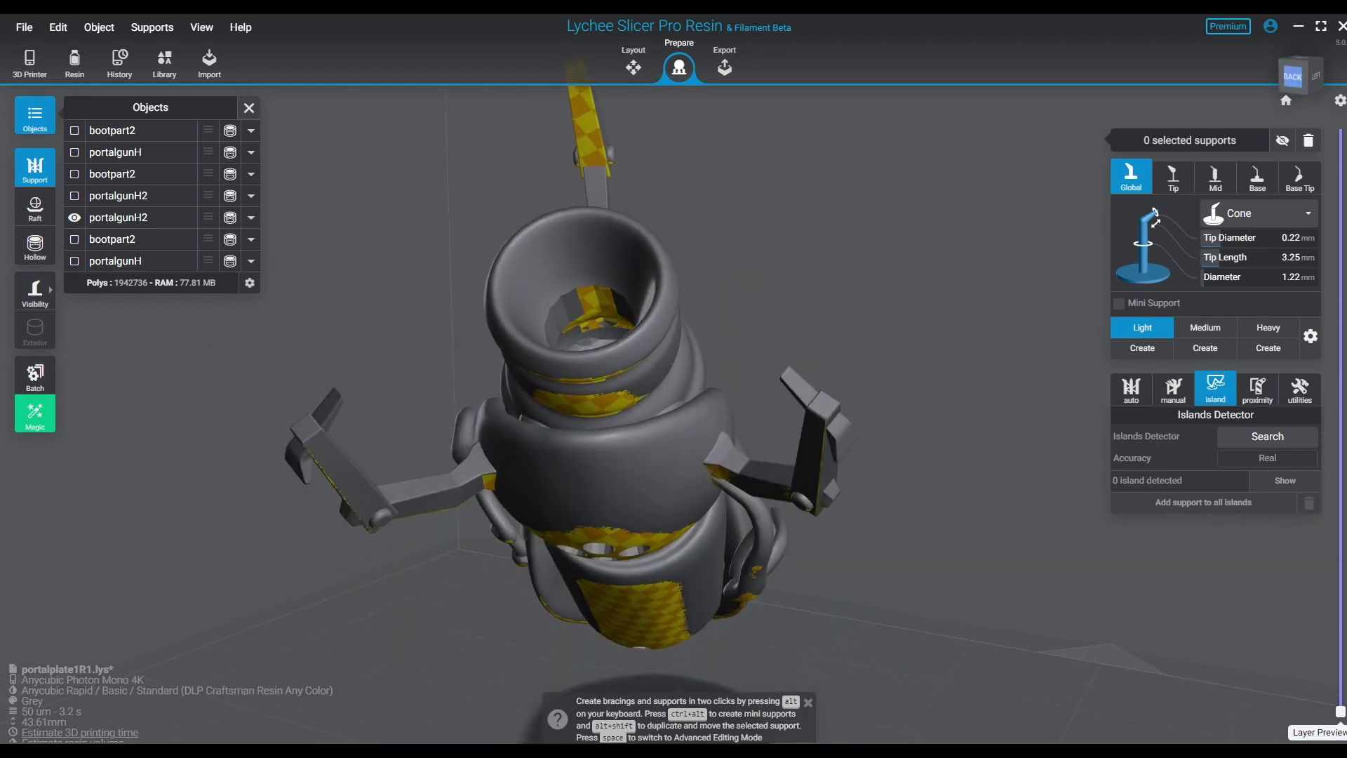
scroll(610, 435, "down", 1)
scroll(705, 530, "down", 4)
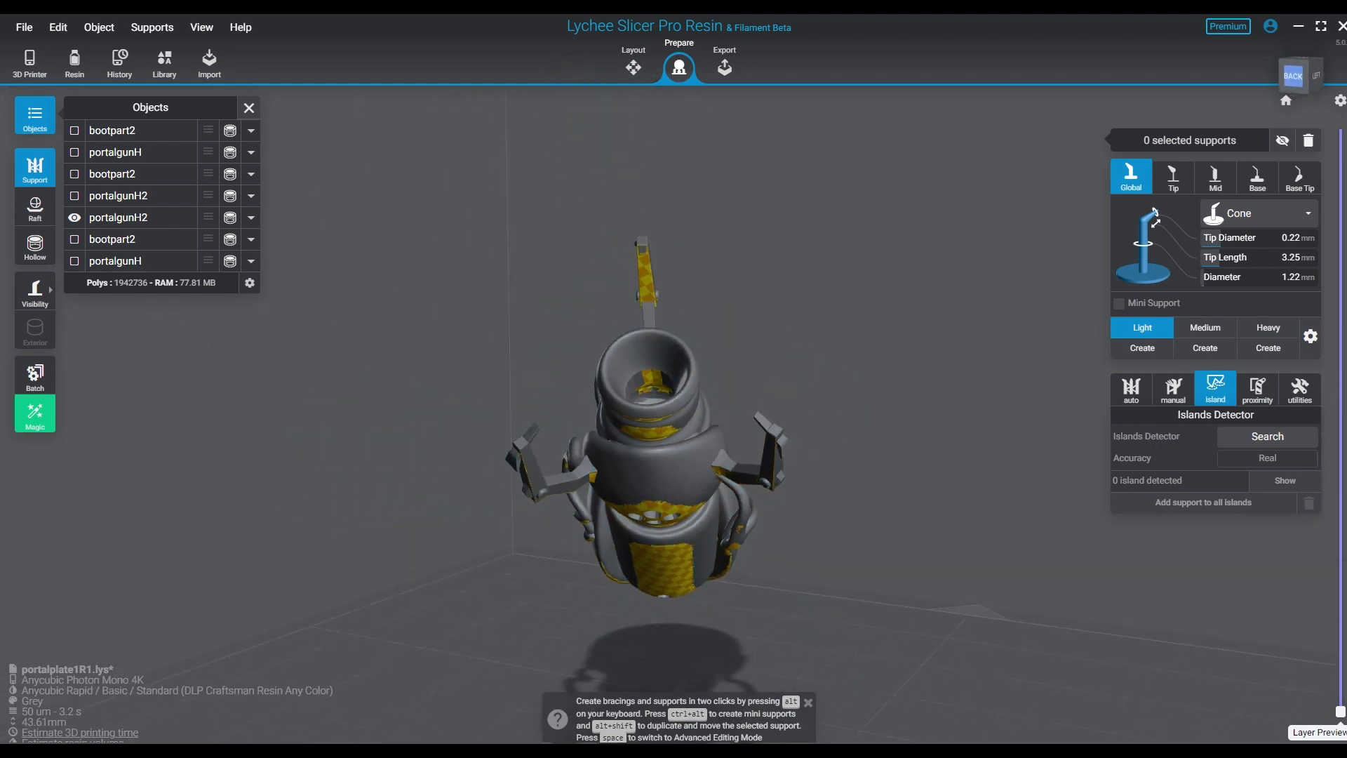
right_click_drag(653, 407, 713, 513)
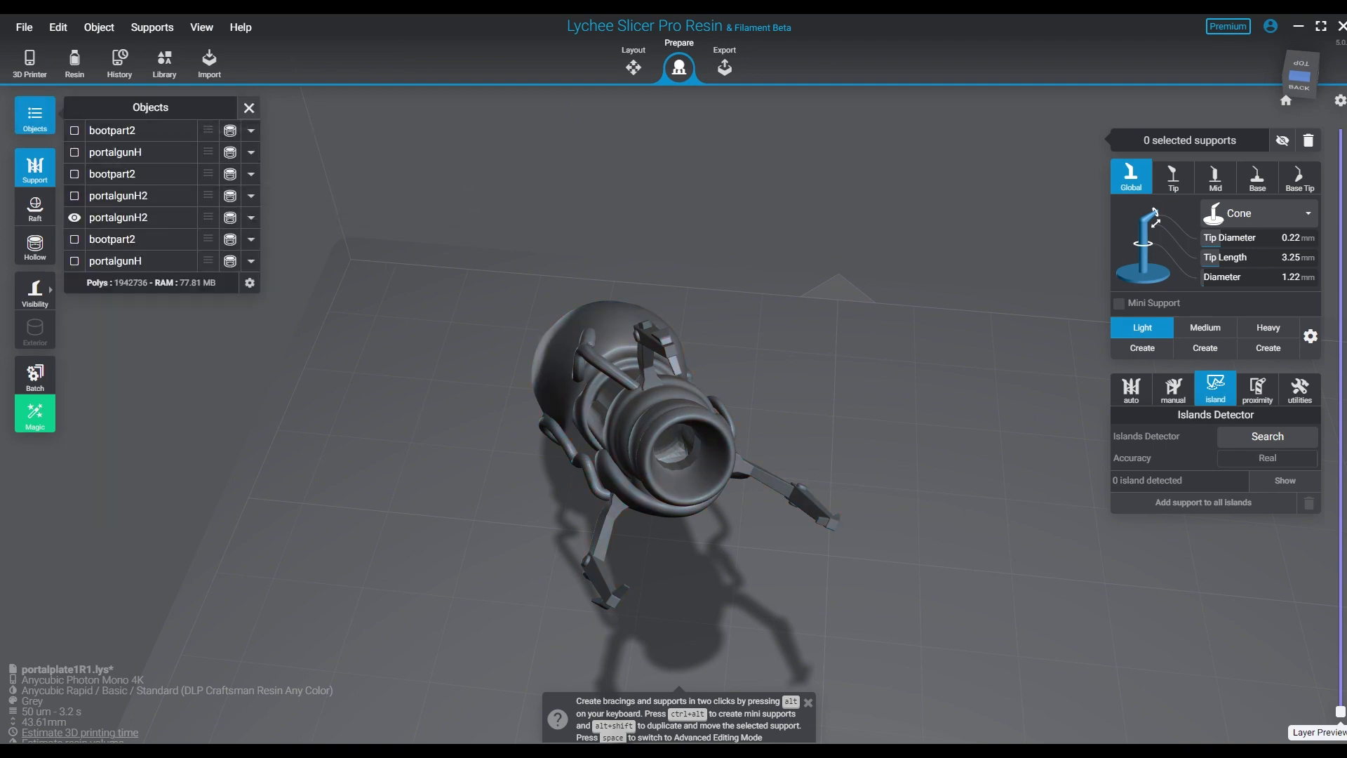
Show the supported portalgunH2 copy beside the unsupported one, compare their orientation, and hide the copy again.
left_click(75, 196)
right_click_drag(793, 470, 730, 449)
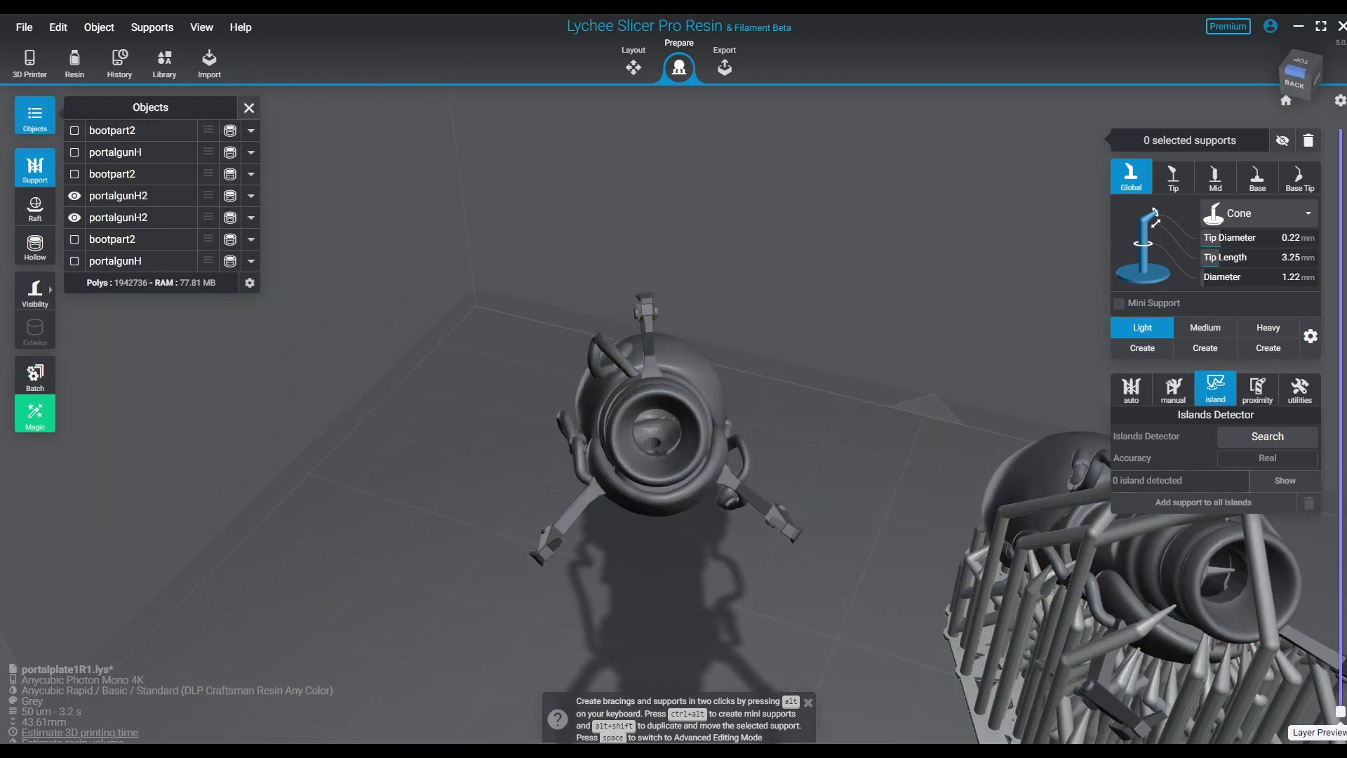
middle_click_drag(730, 449, 383, 295)
right_click_drag(382, 295, 506, 295)
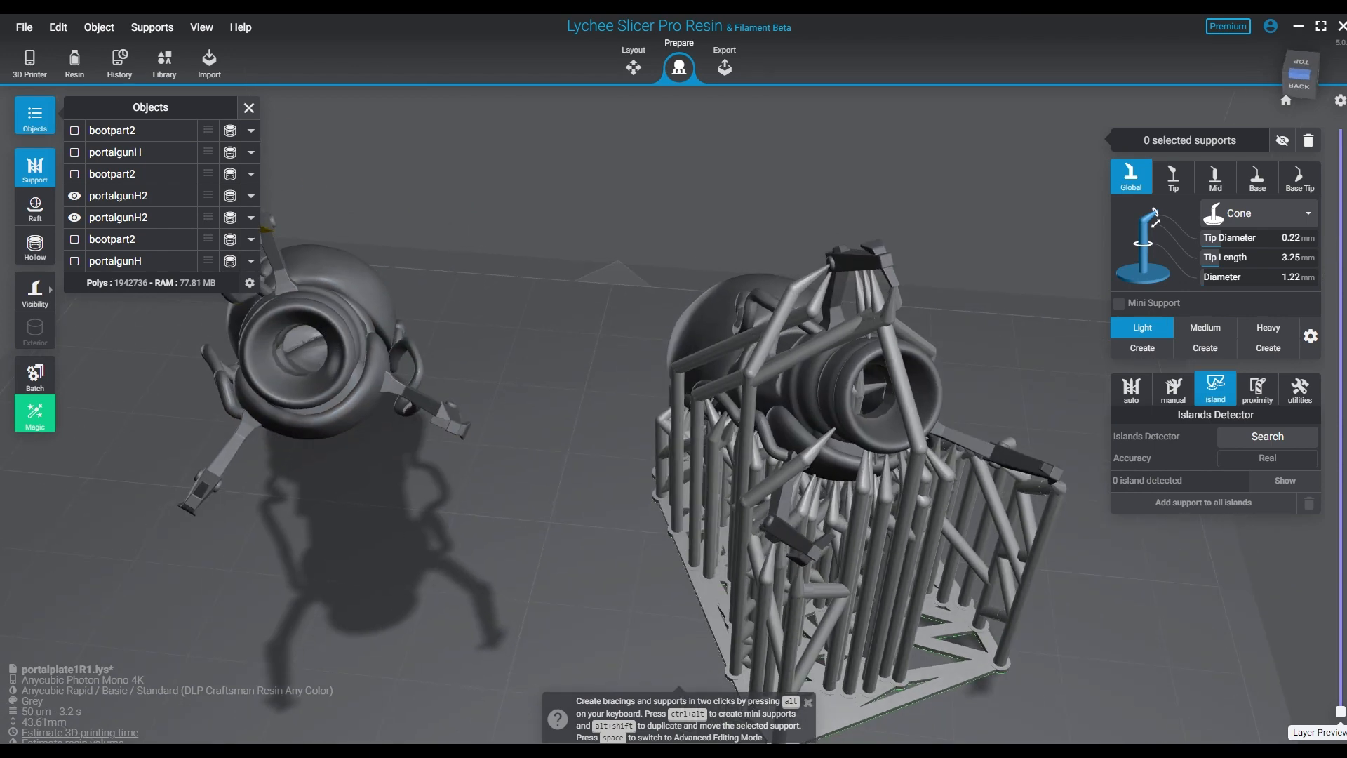
left_click(74, 196)
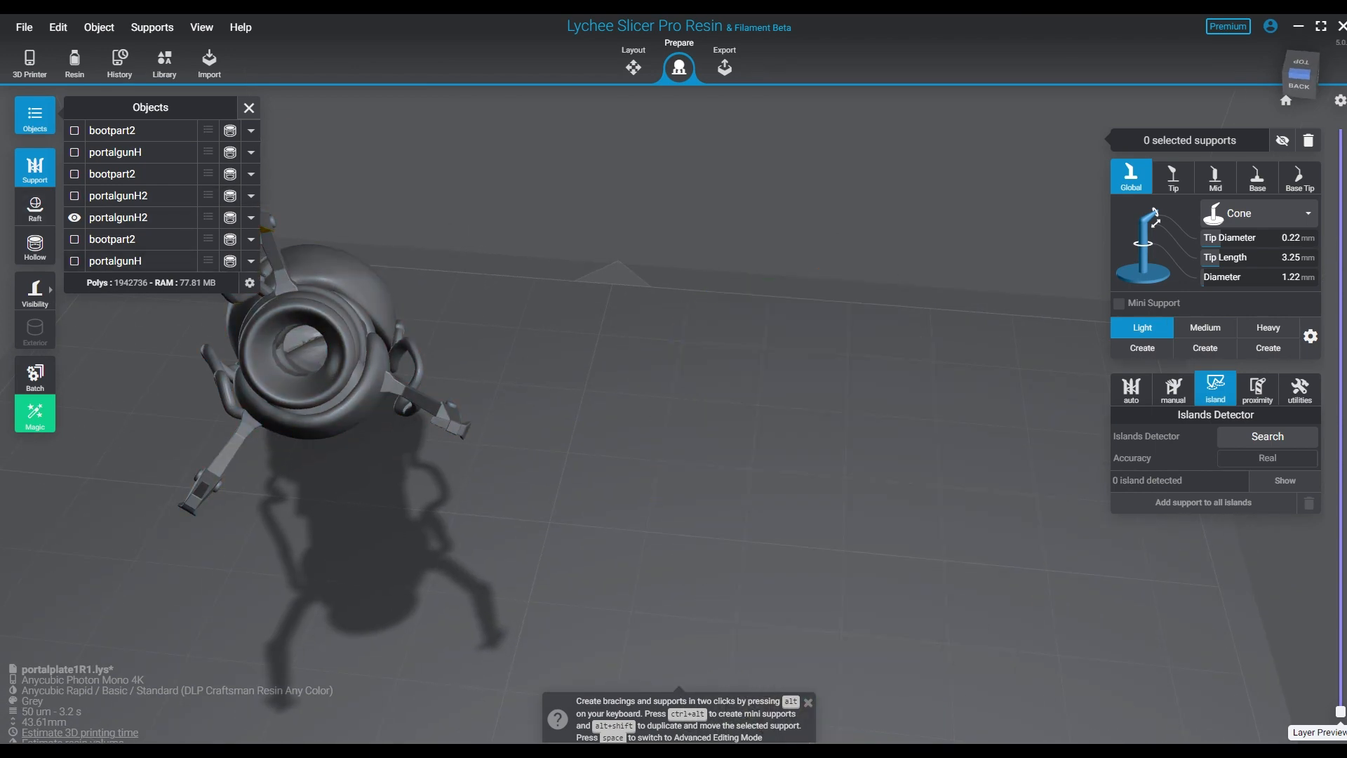
Show the last portalgunH in the object list, hide portalgunH2, and examine the barrel-down model's overhangs.
left_click(74, 261)
right_click_drag(351, 281, 400, 183)
left_click(75, 217)
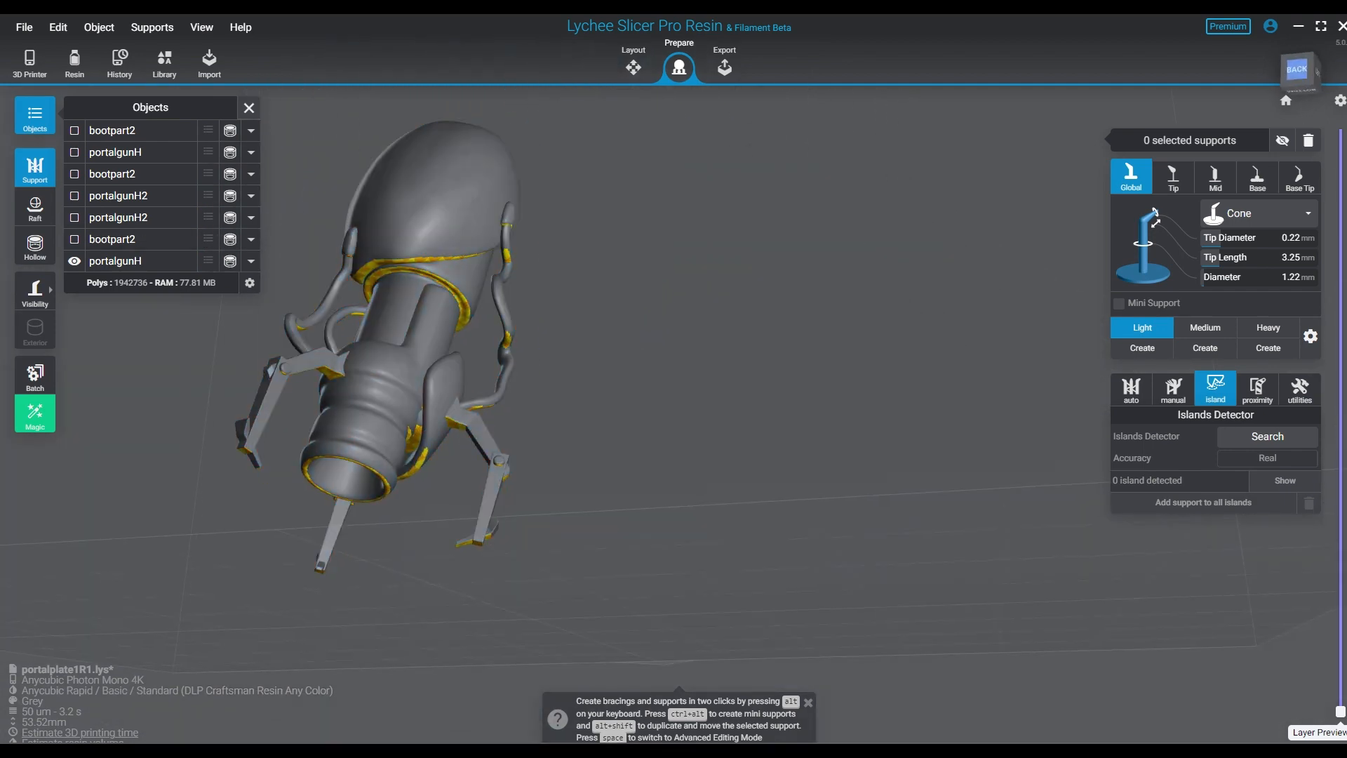
right_click_drag(400, 231, 625, 295)
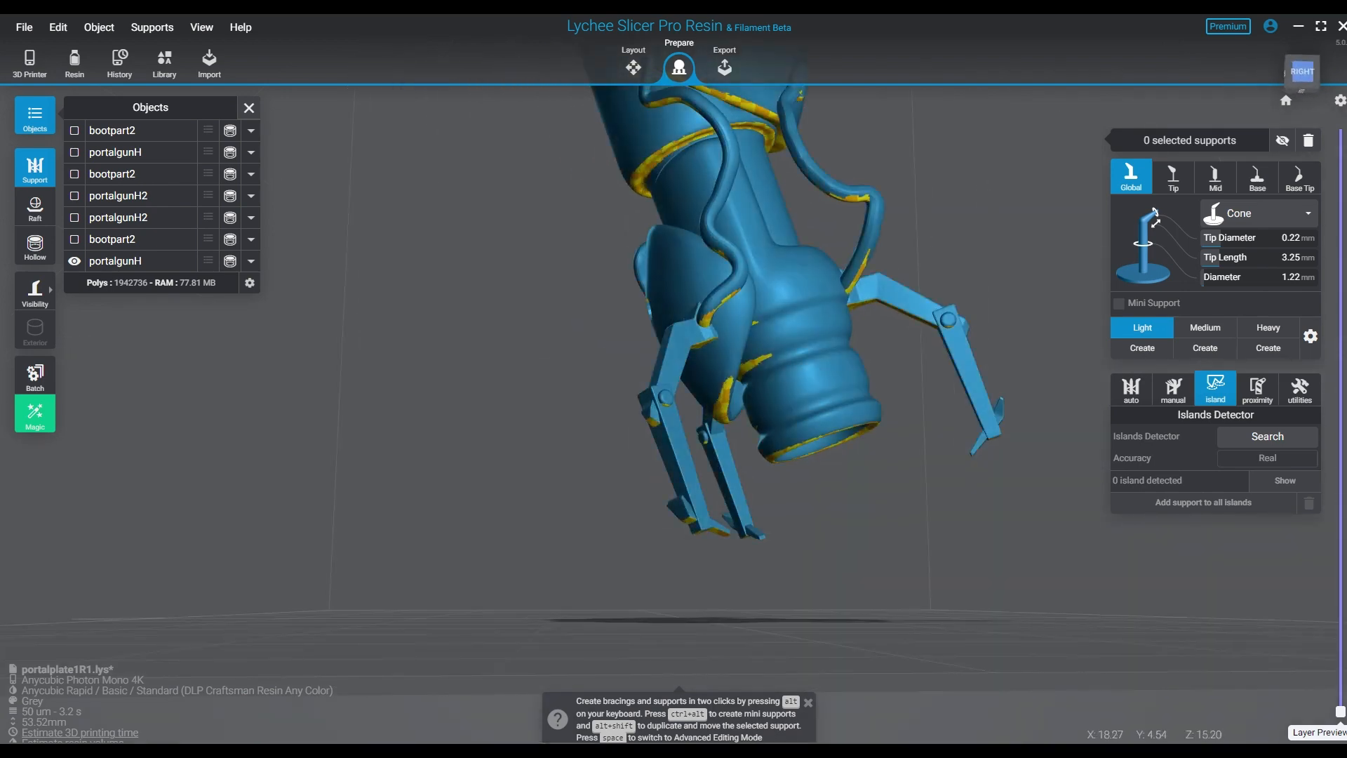
scroll(713, 422, "down", 3)
middle_click_drag(702, 351, 702, 532)
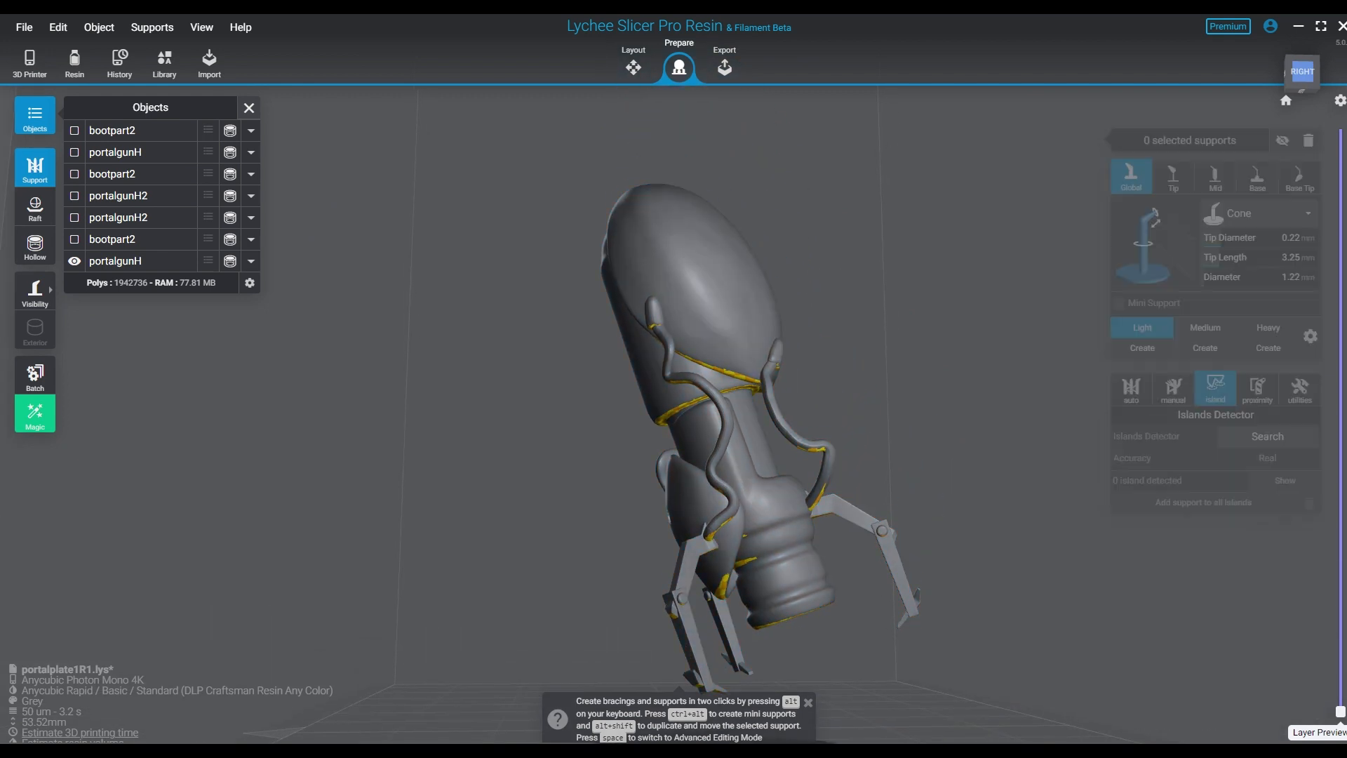
Scrub the layer preview up through the barrel-down gun to examine its cross-sections, and restore the full height.
left_click_drag(1340, 711, 1340, 591)
right_click_drag(983, 393, 441, 514)
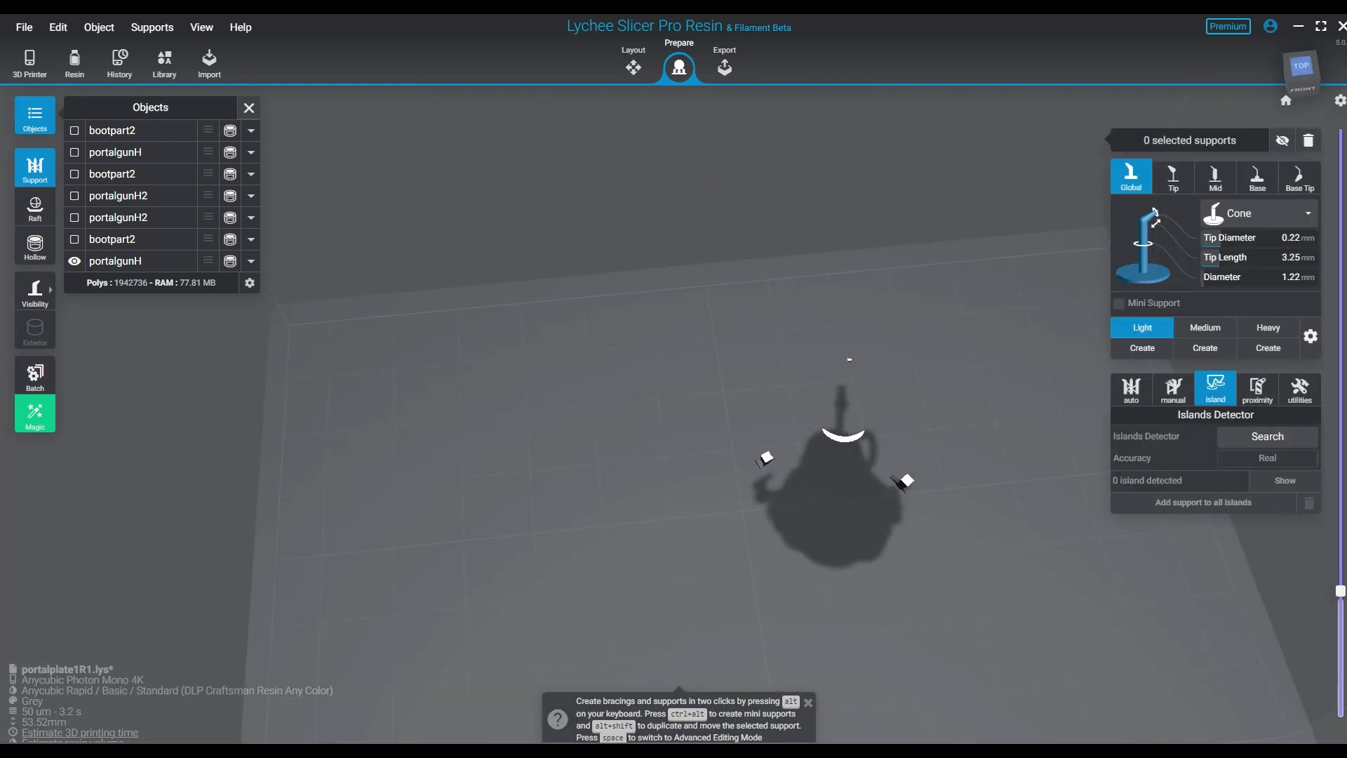
left_click_drag(1341, 590, 1340, 464)
right_click_drag(982, 463, 870, 414)
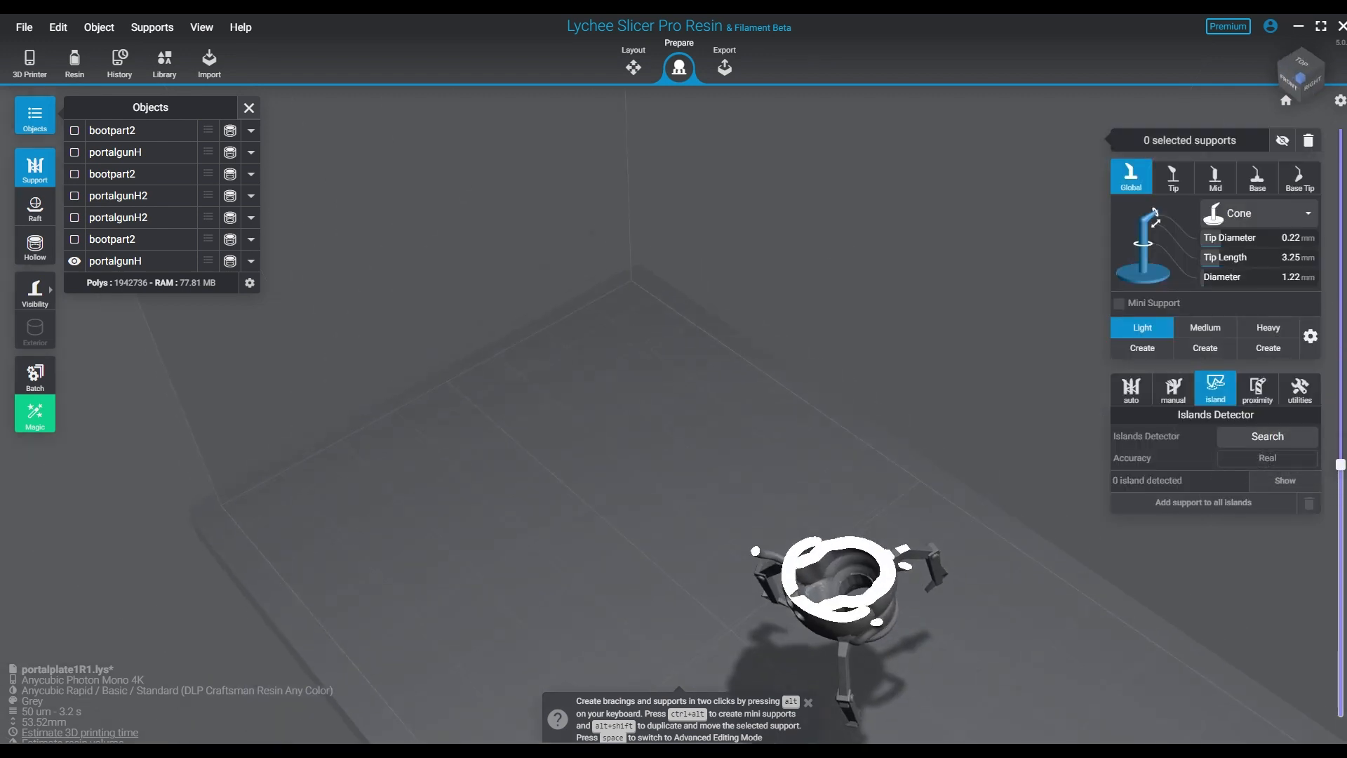
left_click_drag(690, 470, 1011, 686)
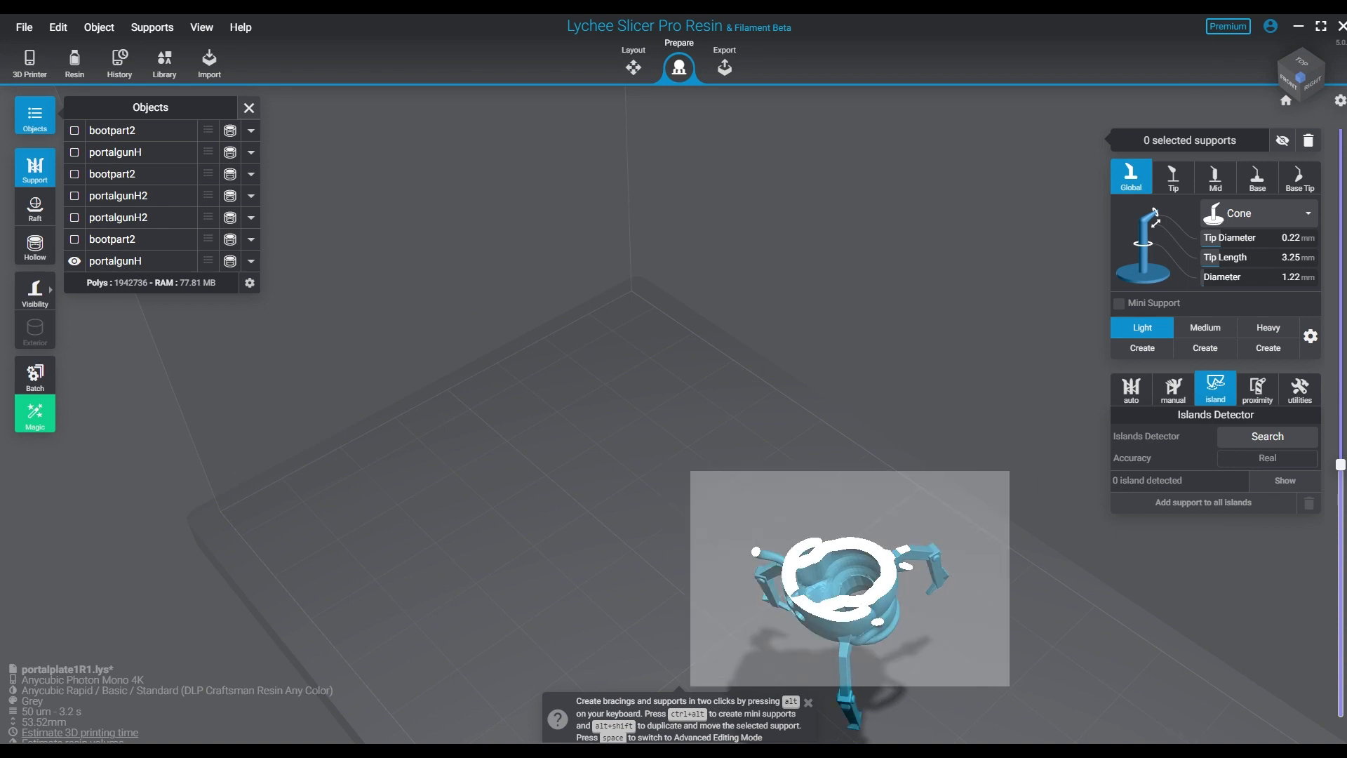
left_click_drag(1340, 465, 1341, 711)
Hide the barrel-down portalgunH and show the unsupported portalgunH2 again.
left_click(74, 260)
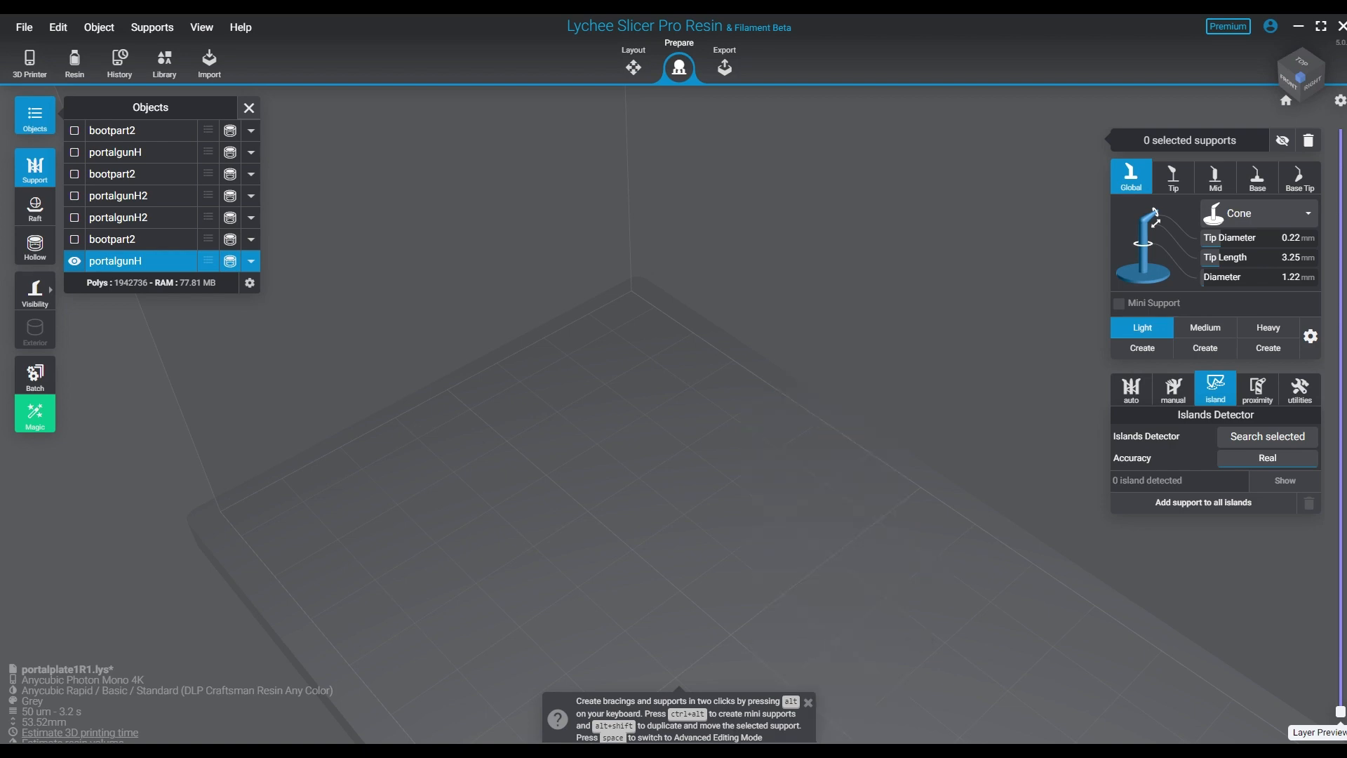
left_click(74, 217)
right_click_drag(793, 561, 912, 533)
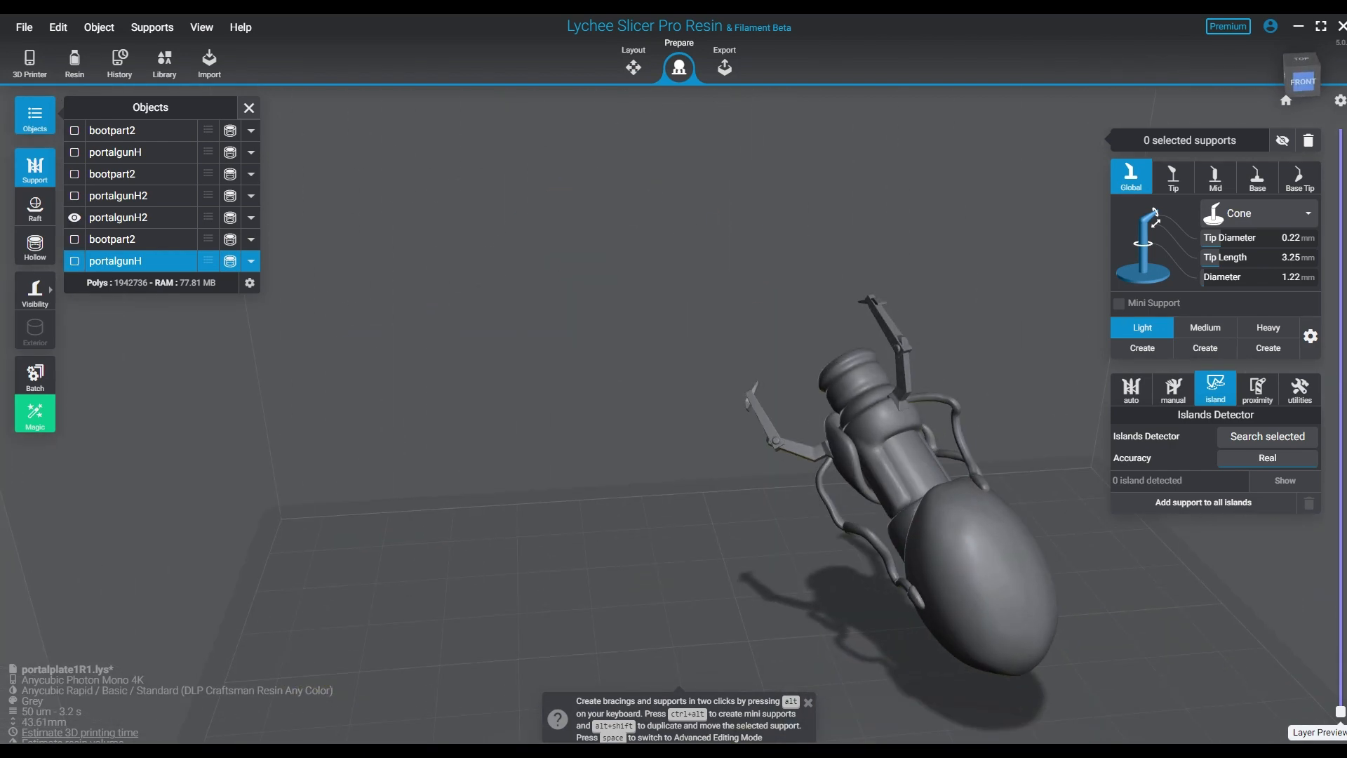
Set the layer preview to 5.81 mm (layer 117), raise it further, and examine how the rear body starts printing.
left_click_drag(1340, 711, 1340, 630)
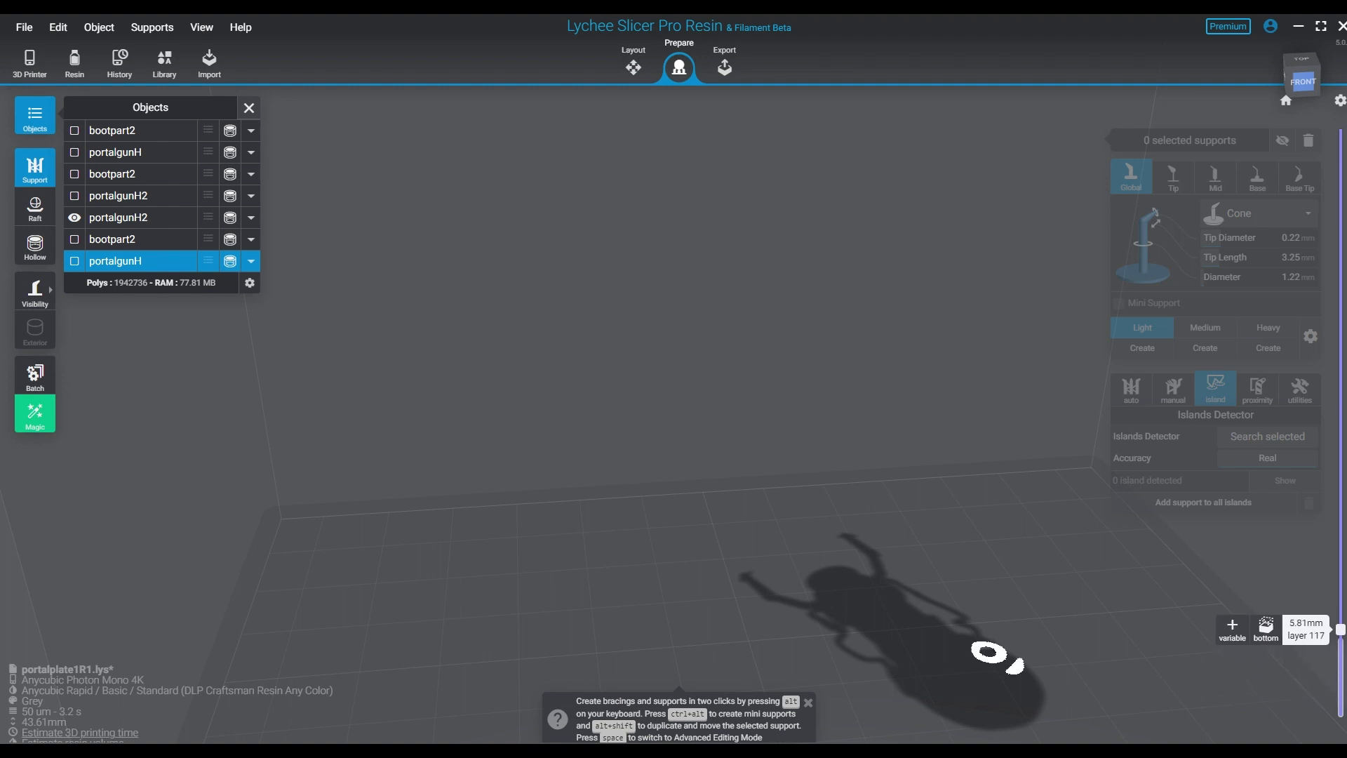
right_click_drag(913, 449, 838, 502)
middle_click_drag(839, 502, 824, 340)
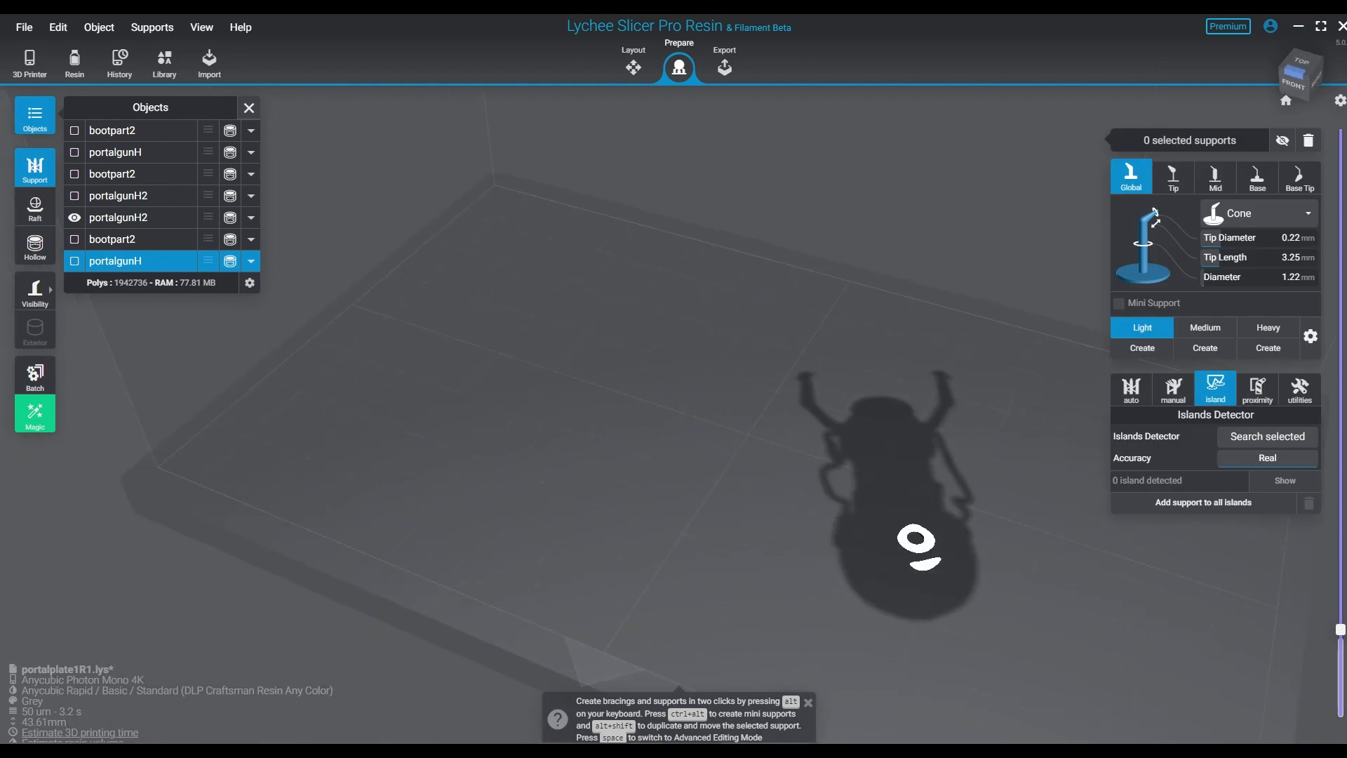
right_click_drag(824, 340, 799, 400)
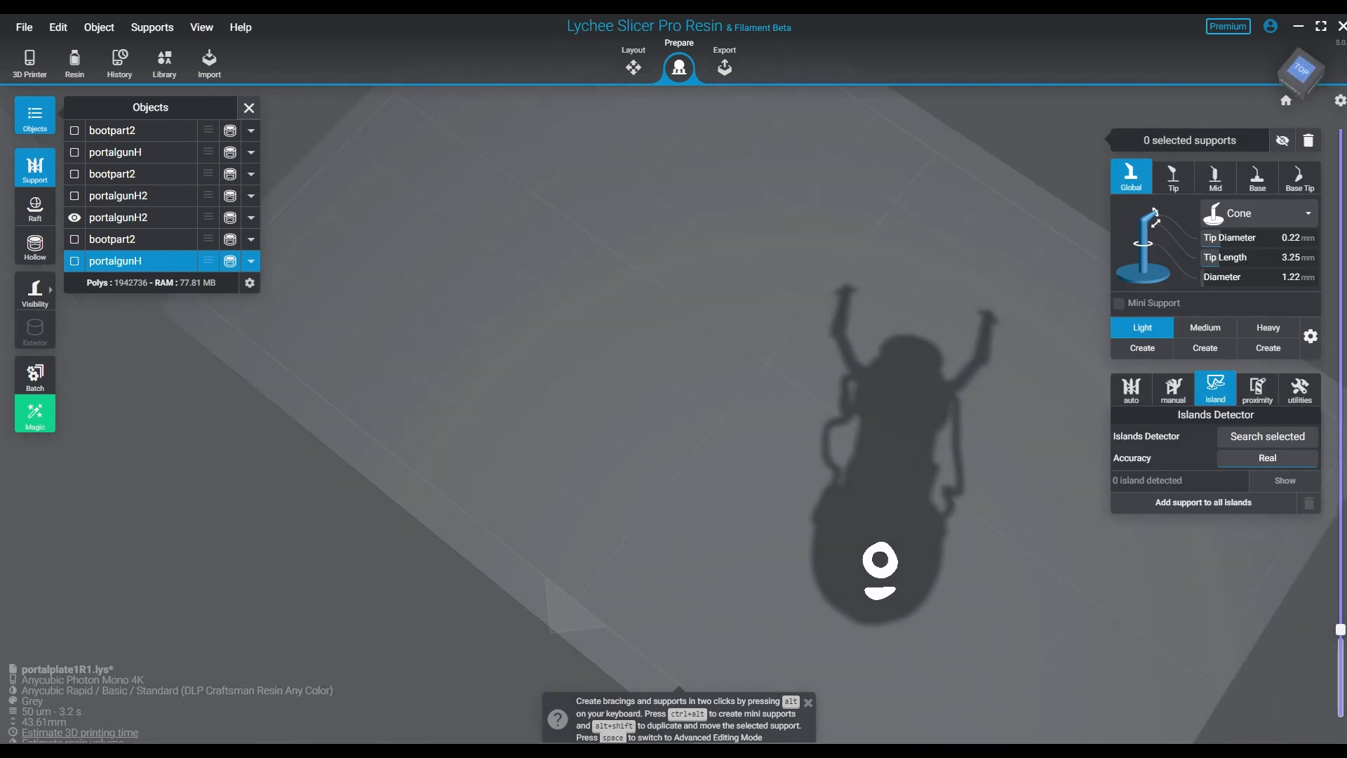
left_click_drag(1341, 630, 1341, 589)
right_click_drag(983, 456, 912, 393)
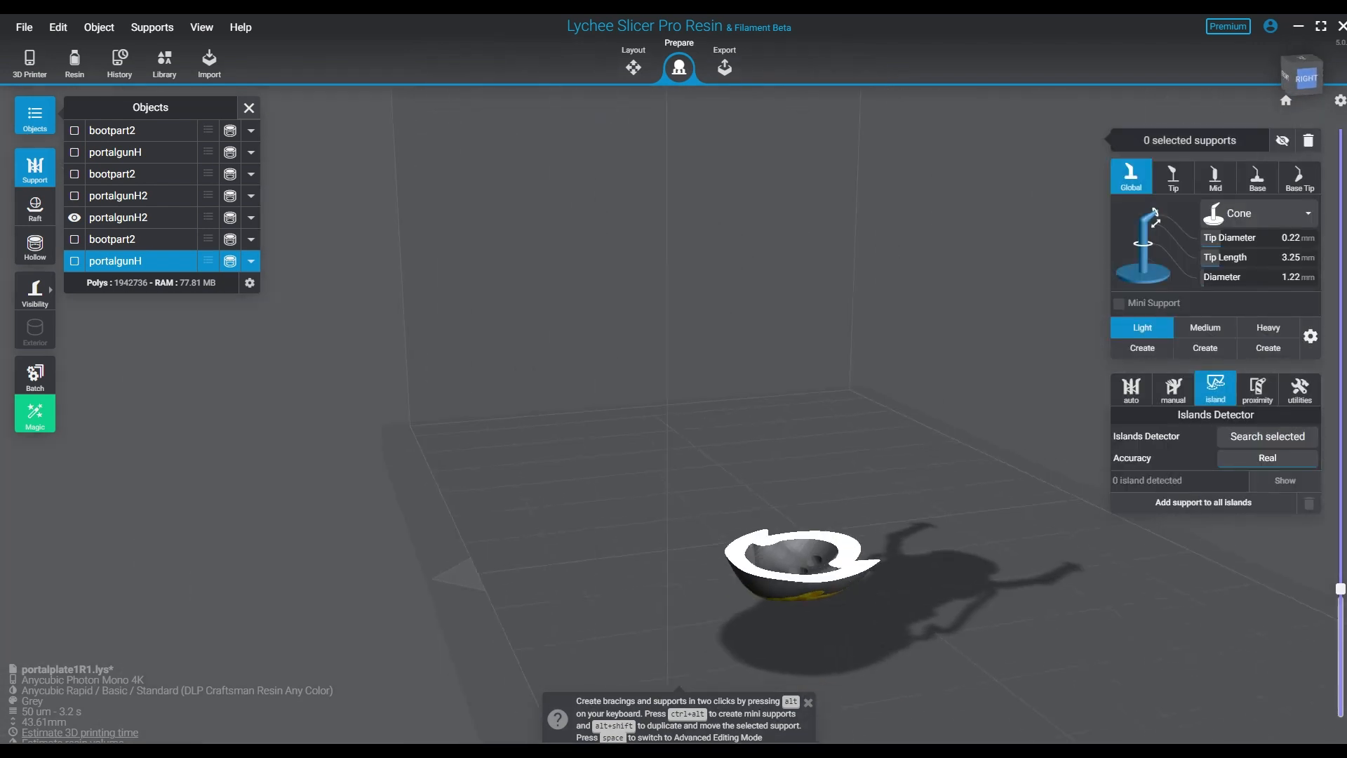
Raise the layer preview to 13.20 mm (layer 265) and slightly beyond to examine where the side hose starts printing.
left_click_drag(1340, 590, 1340, 532)
right_click_drag(842, 421, 793, 456)
scroll(793, 456, "down", 3)
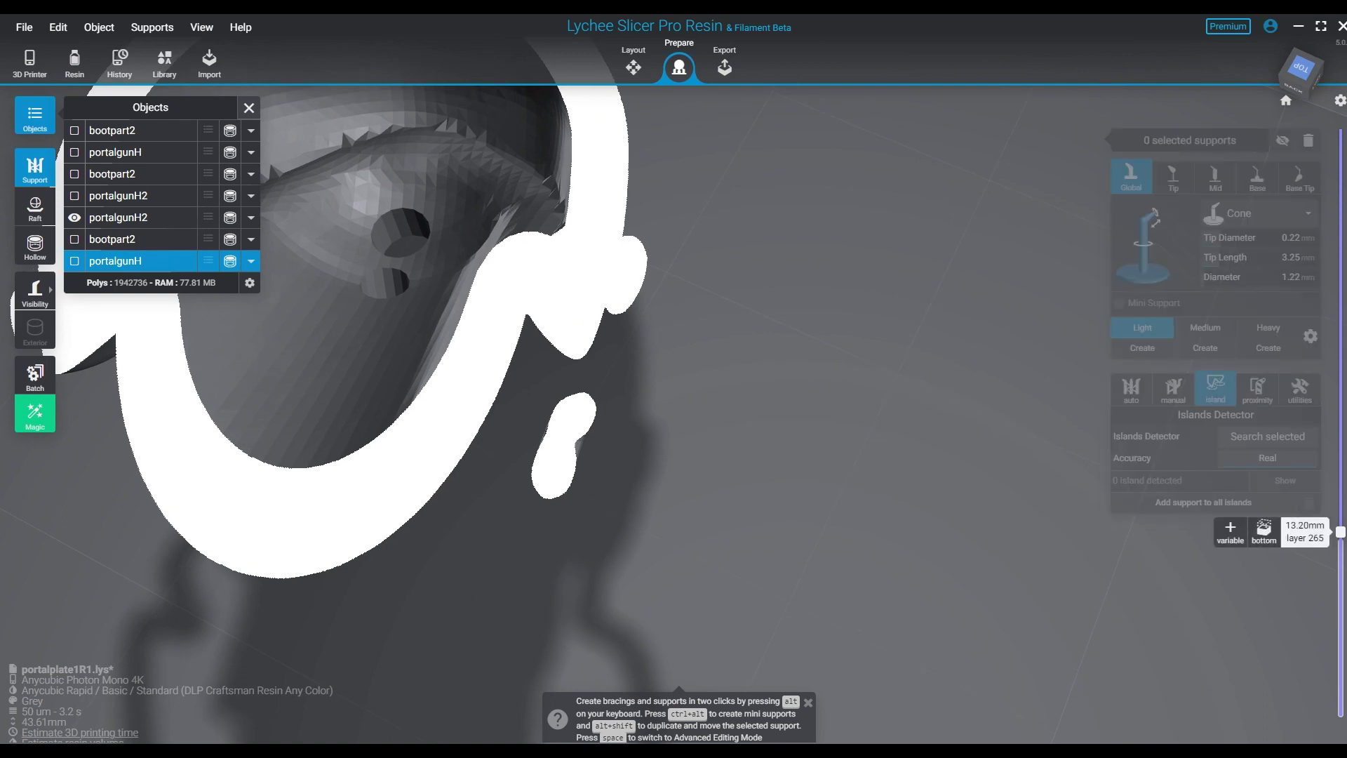
left_click_drag(1340, 533, 1340, 523)
right_click_drag(793, 491, 723, 329)
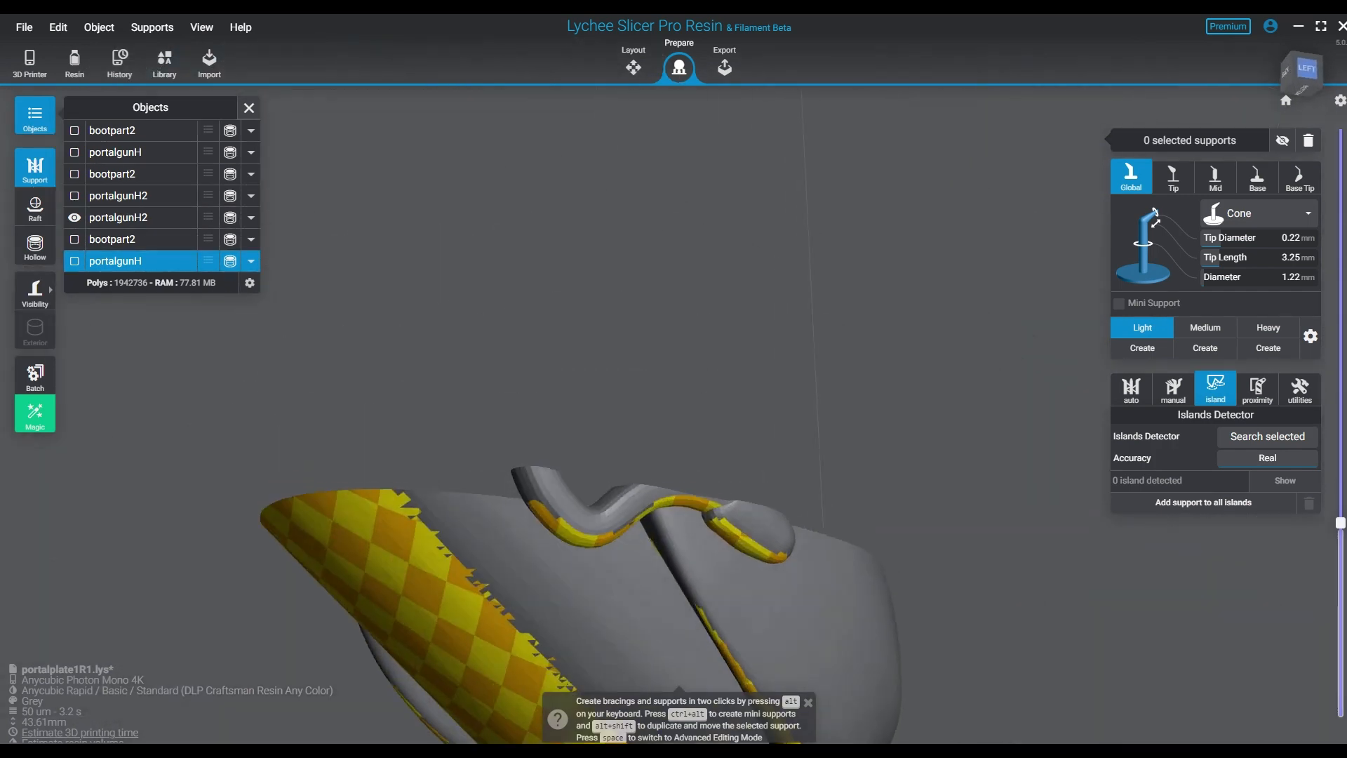
scroll(604, 505, "down", 2)
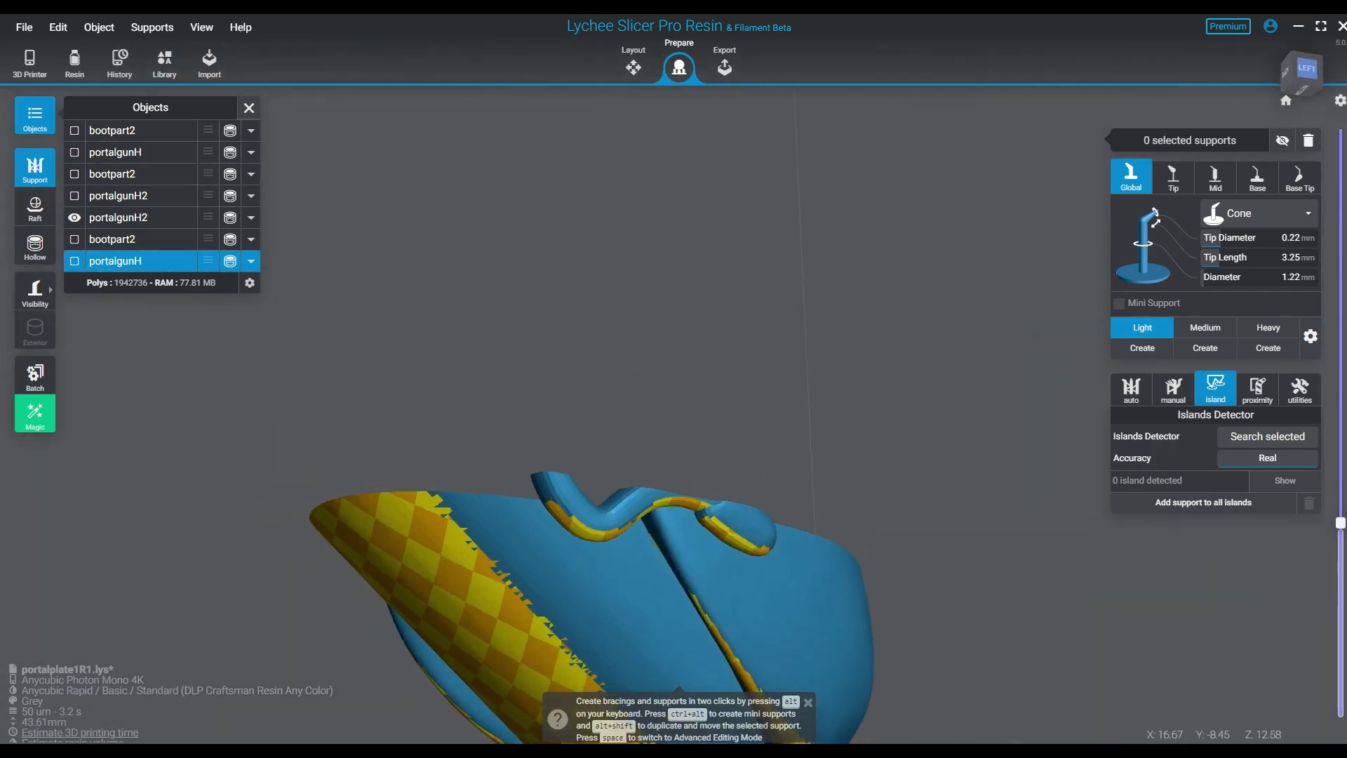
right_click_drag(603, 506, 667, 568)
Step the layer preview up along the curved hose to examine its underside overhangs, and restore the full model height.
left_click_drag(1341, 523, 1340, 493)
right_click_drag(877, 547, 905, 541)
left_click_drag(1341, 494, 1340, 469)
right_click_drag(877, 435, 737, 400)
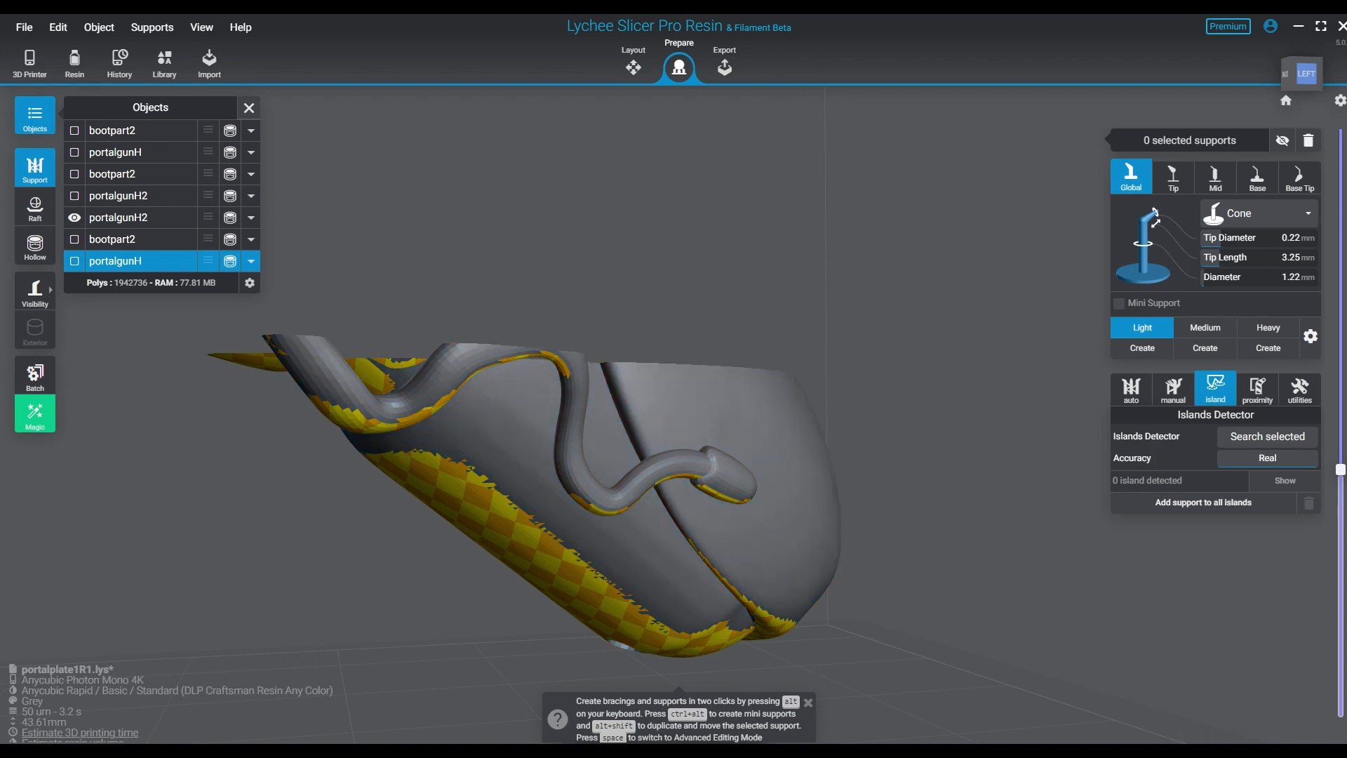
right_click_drag(828, 393, 572, 485)
left_click_drag(1340, 469, 1340, 711)
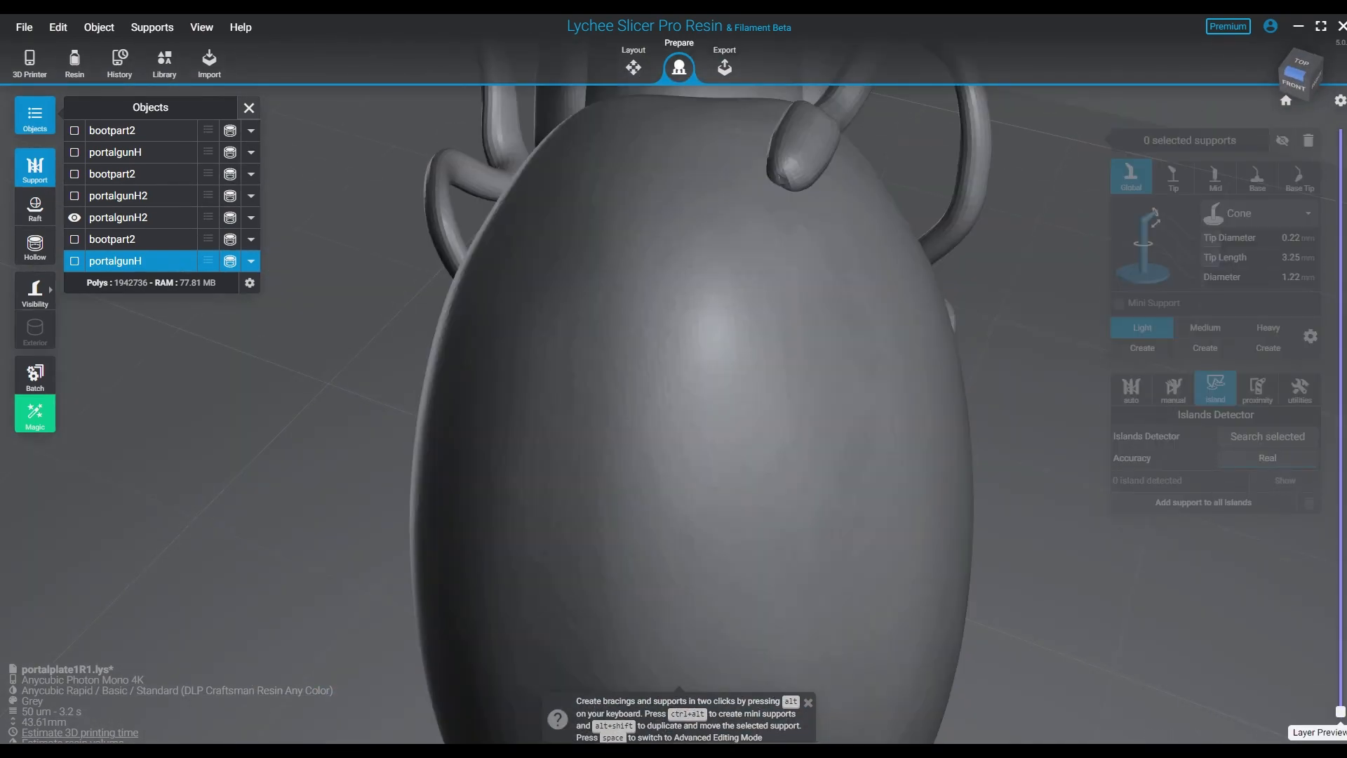
Examine the complete gun's rear body, side hoses, claws and hollow barrel opening.
right_click_drag(878, 449, 351, 422)
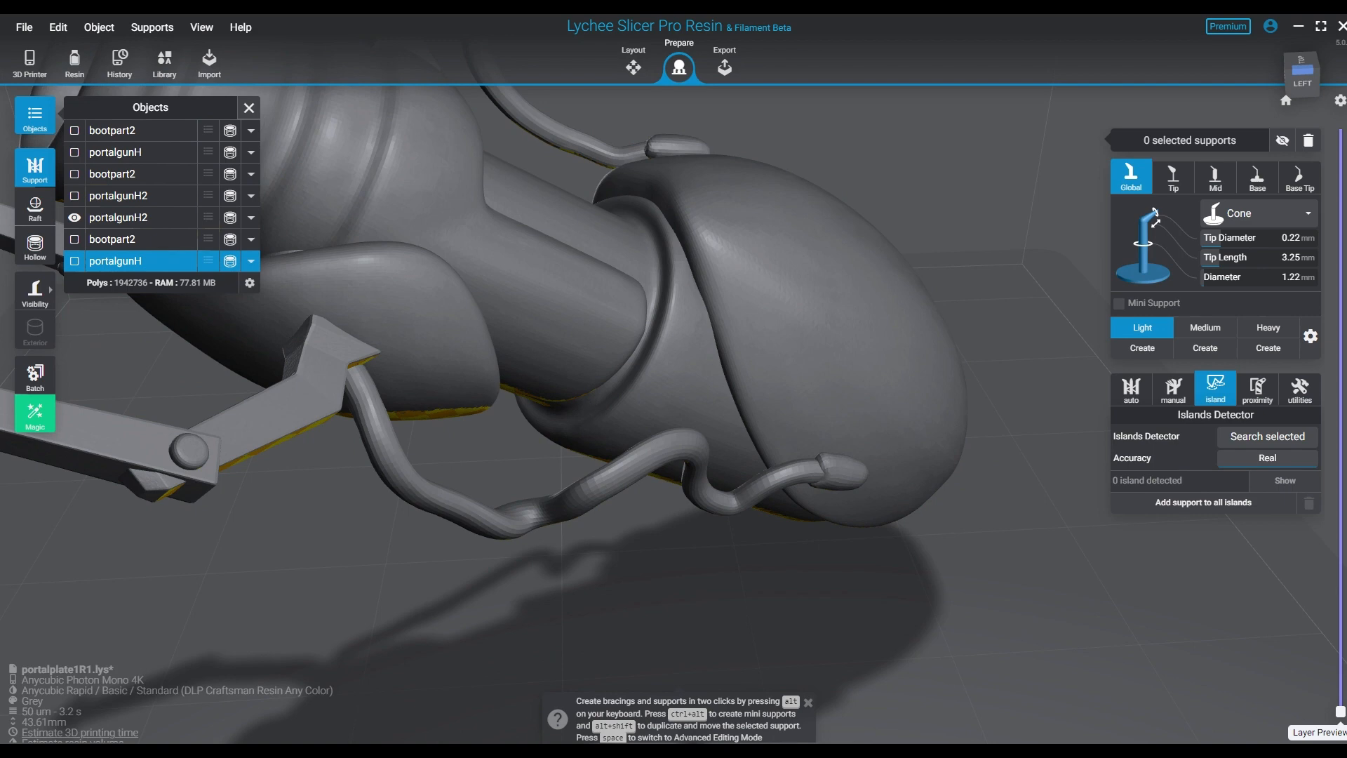
right_click_drag(561, 393, 604, 506)
scroll(604, 505, "down", 3)
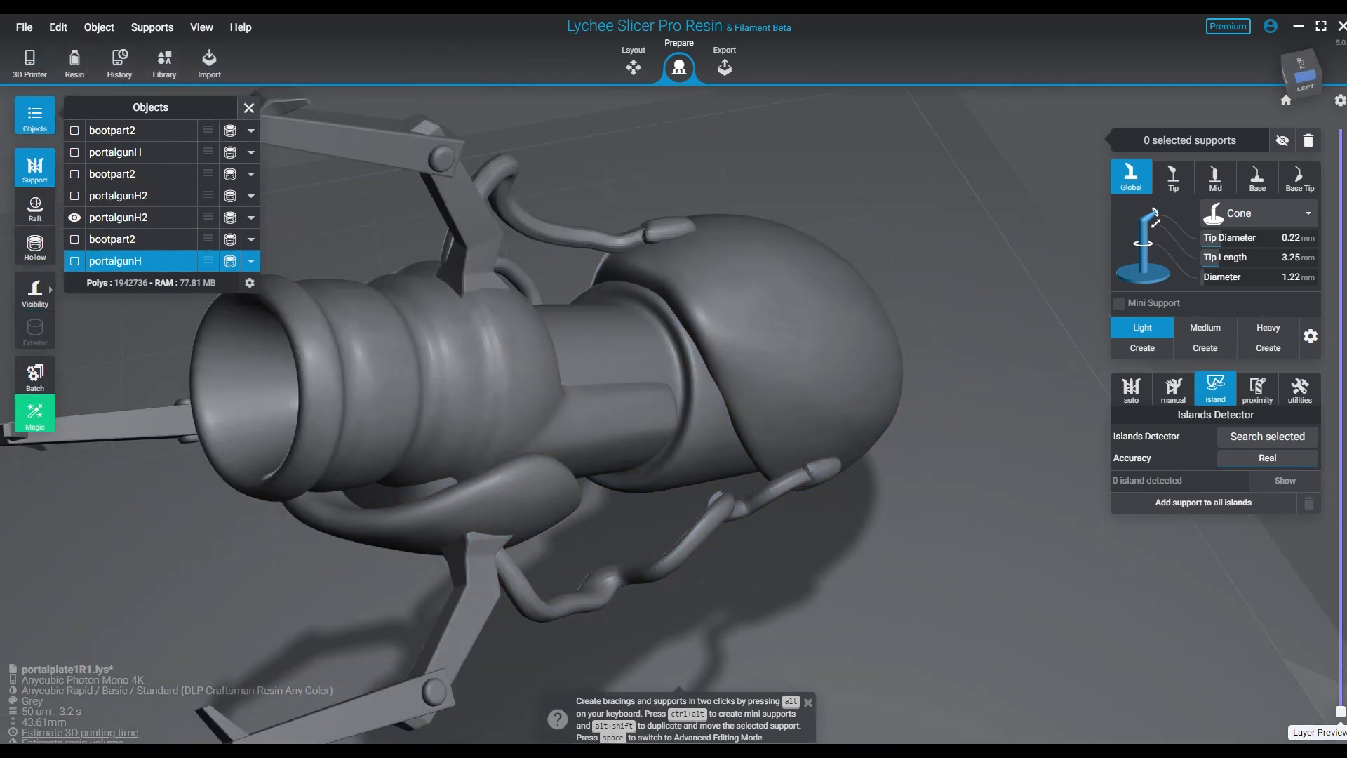
right_click_drag(519, 421, 607, 355)
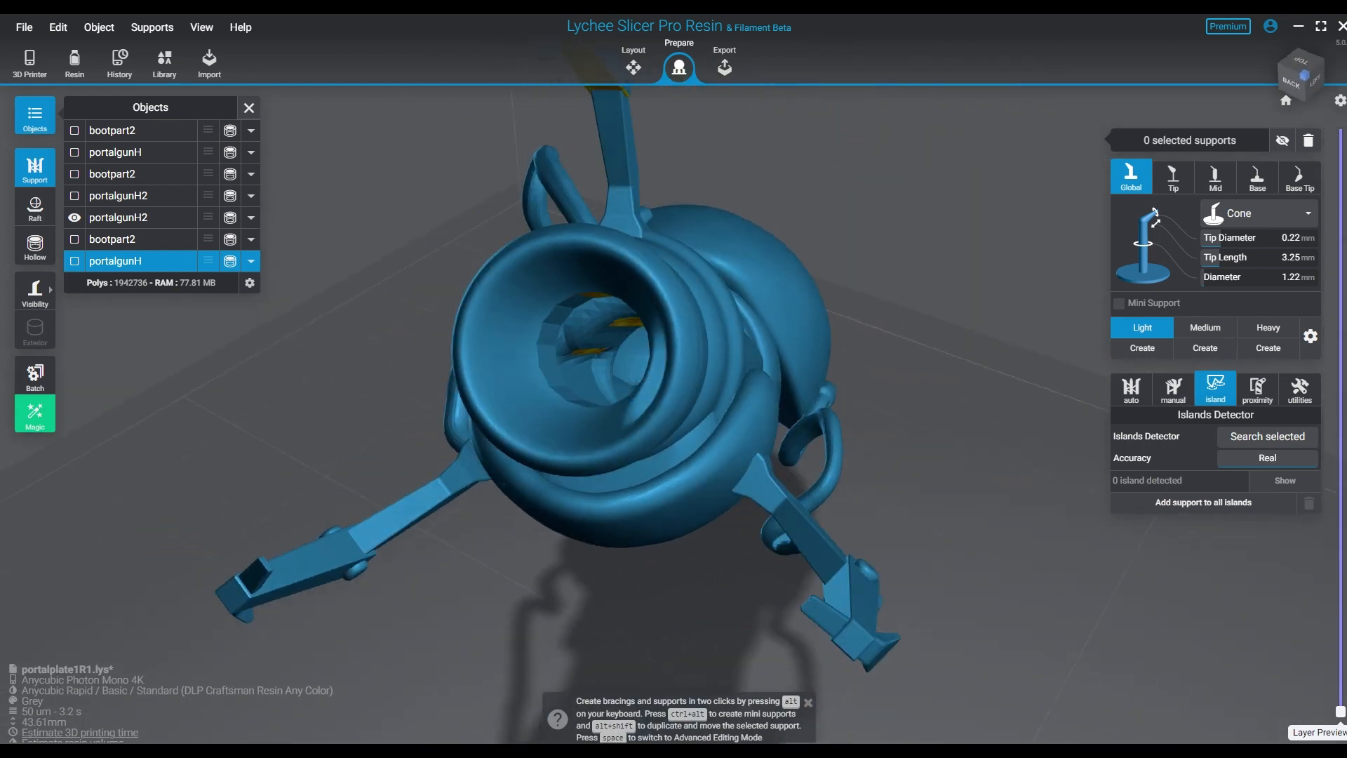
scroll(608, 379, "down", 3)
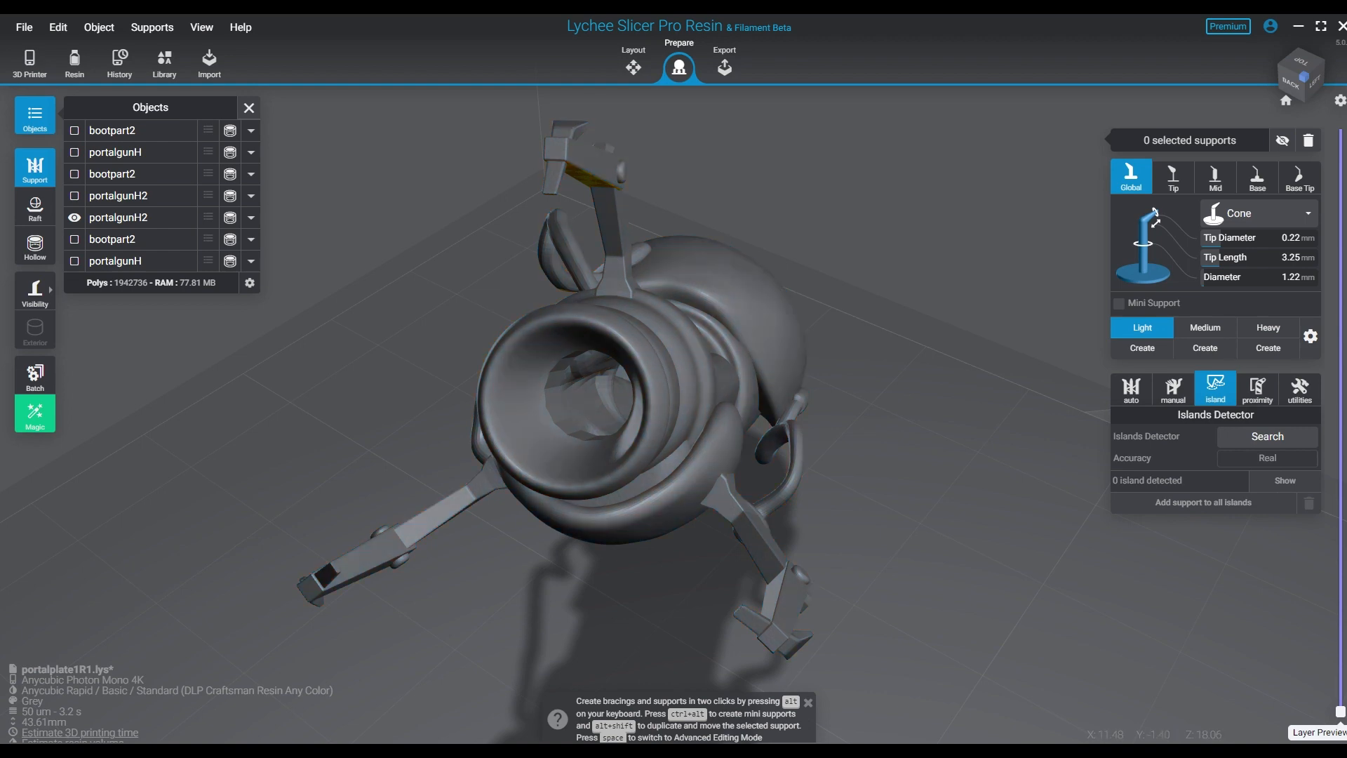
Check the raft options for the visible portalgunH2 model, and return to support editing.
right_click_drag(863, 435, 877, 242)
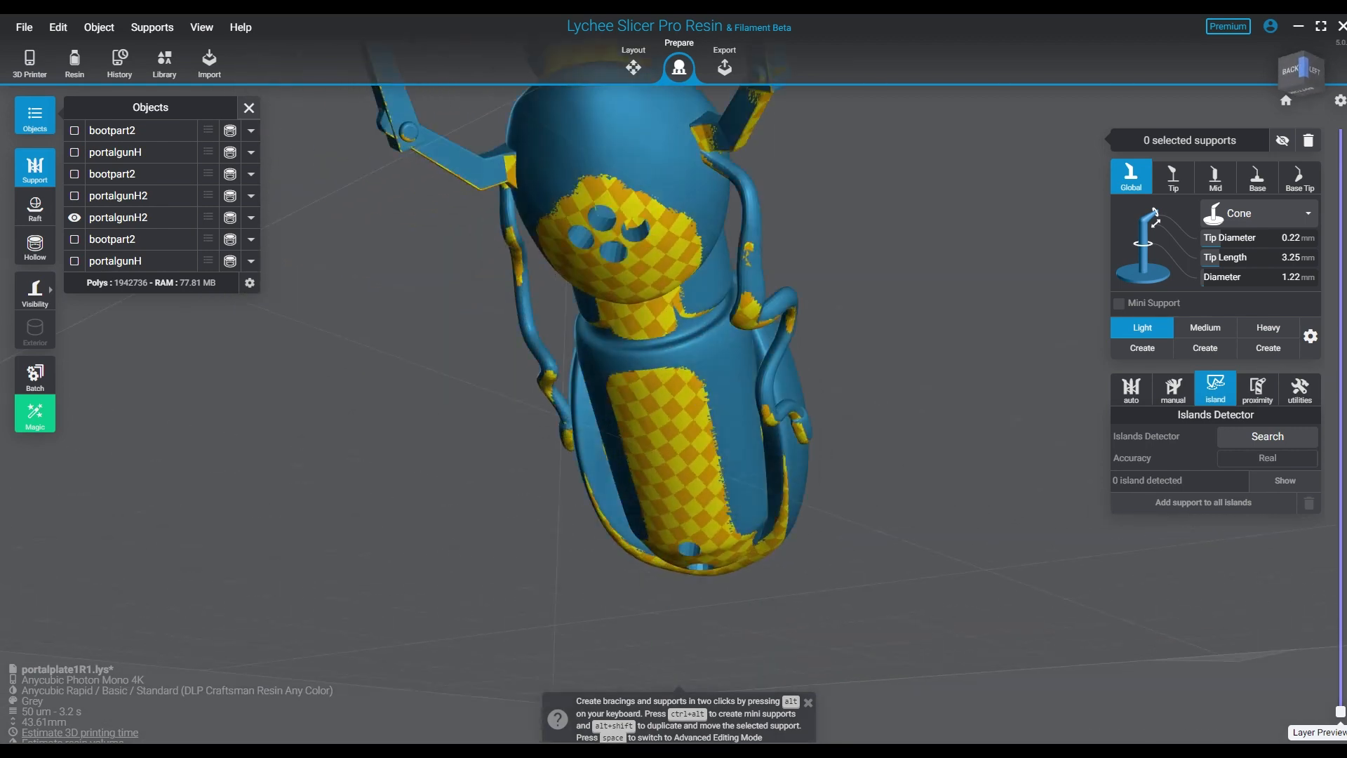
left_click(36, 208)
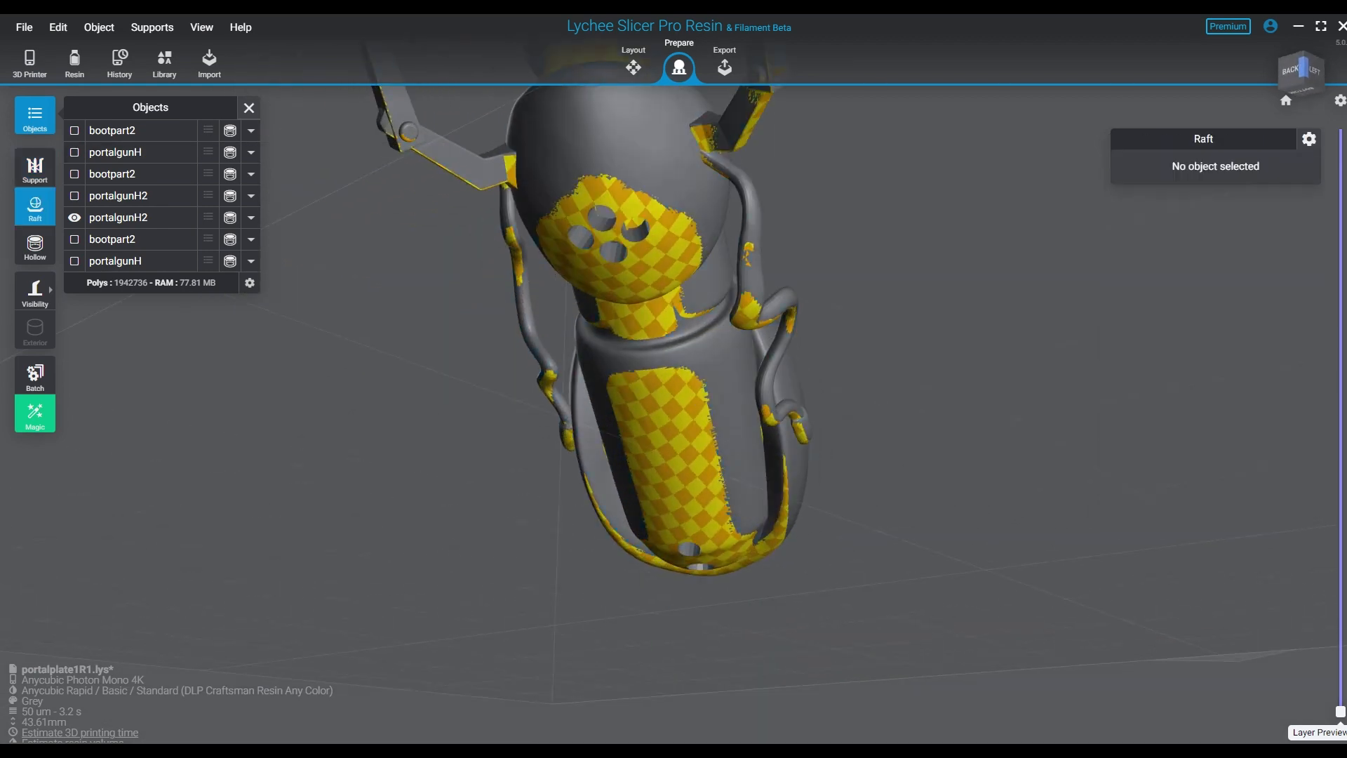
left_click(642, 316)
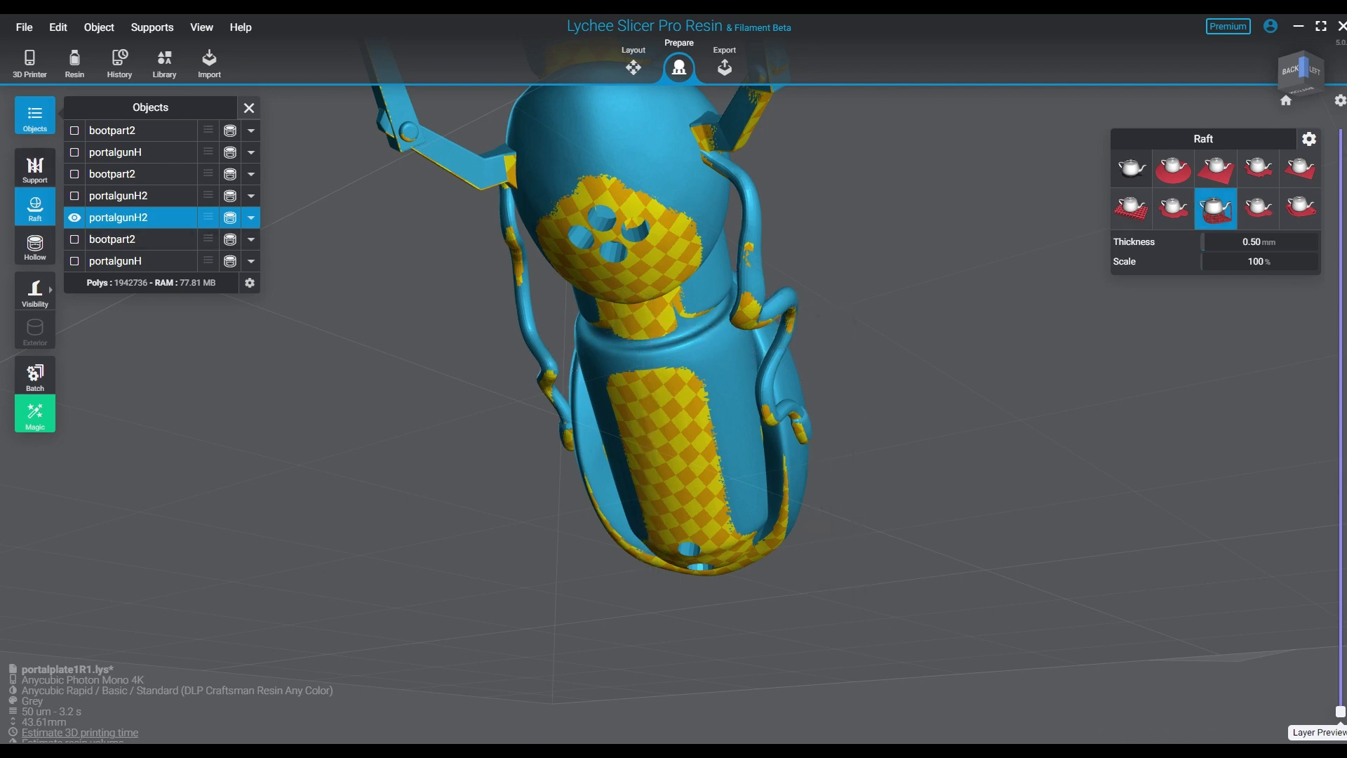
left_click(36, 168)
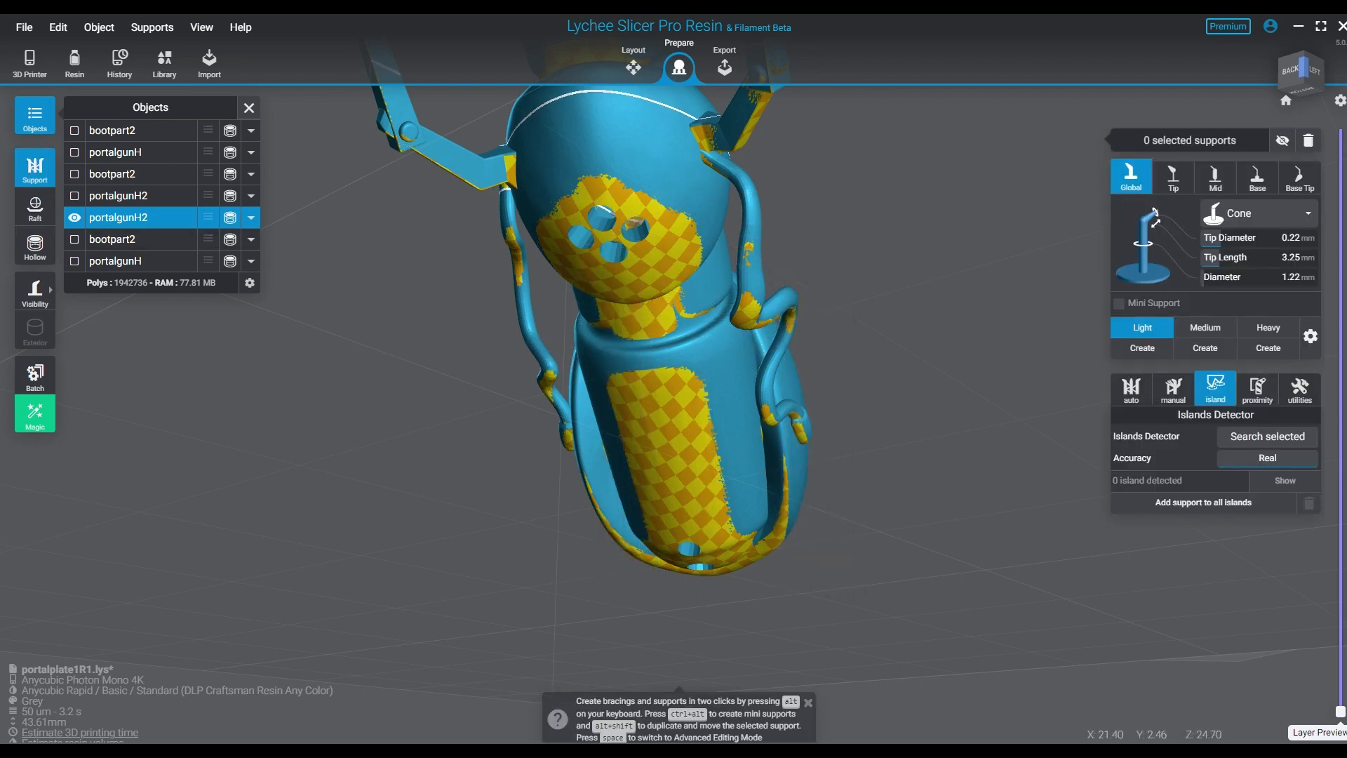
Change the Anycubic Rapid / Basic / Standard Grey resin profile to the 35um DLP Craftsman Resin thickness.
middle_click_drag(677, 270, 803, 449)
right_click_drag(786, 339, 653, 393)
middle_click_drag(653, 393, 638, 277)
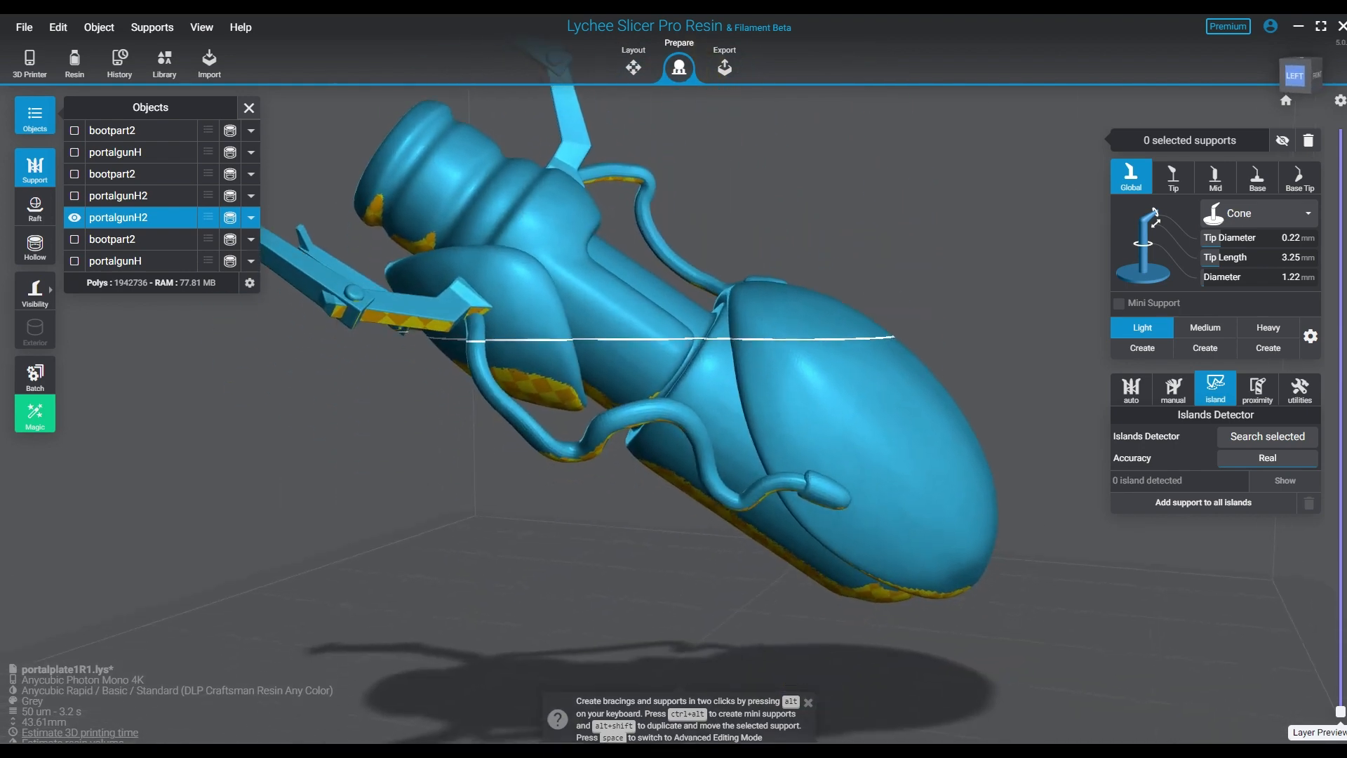
left_click(75, 63)
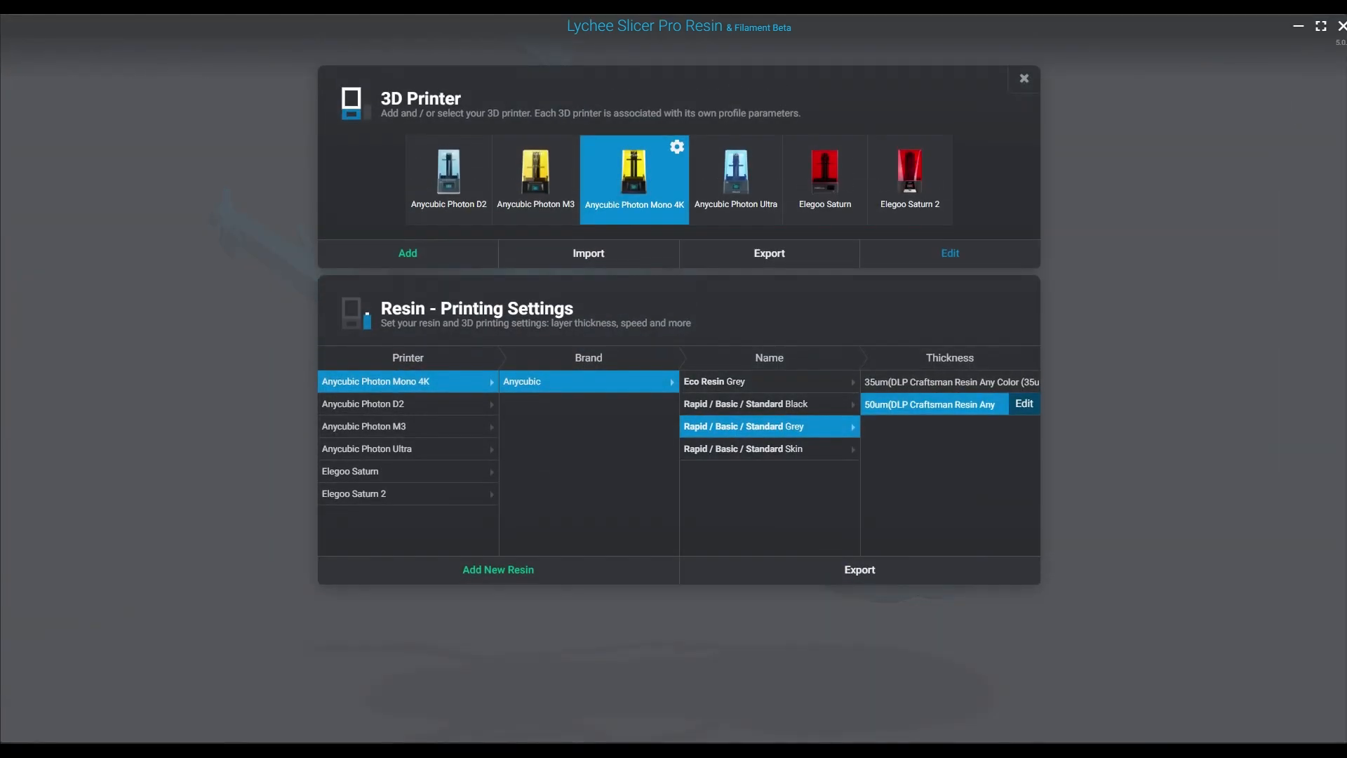
left_click(936, 381)
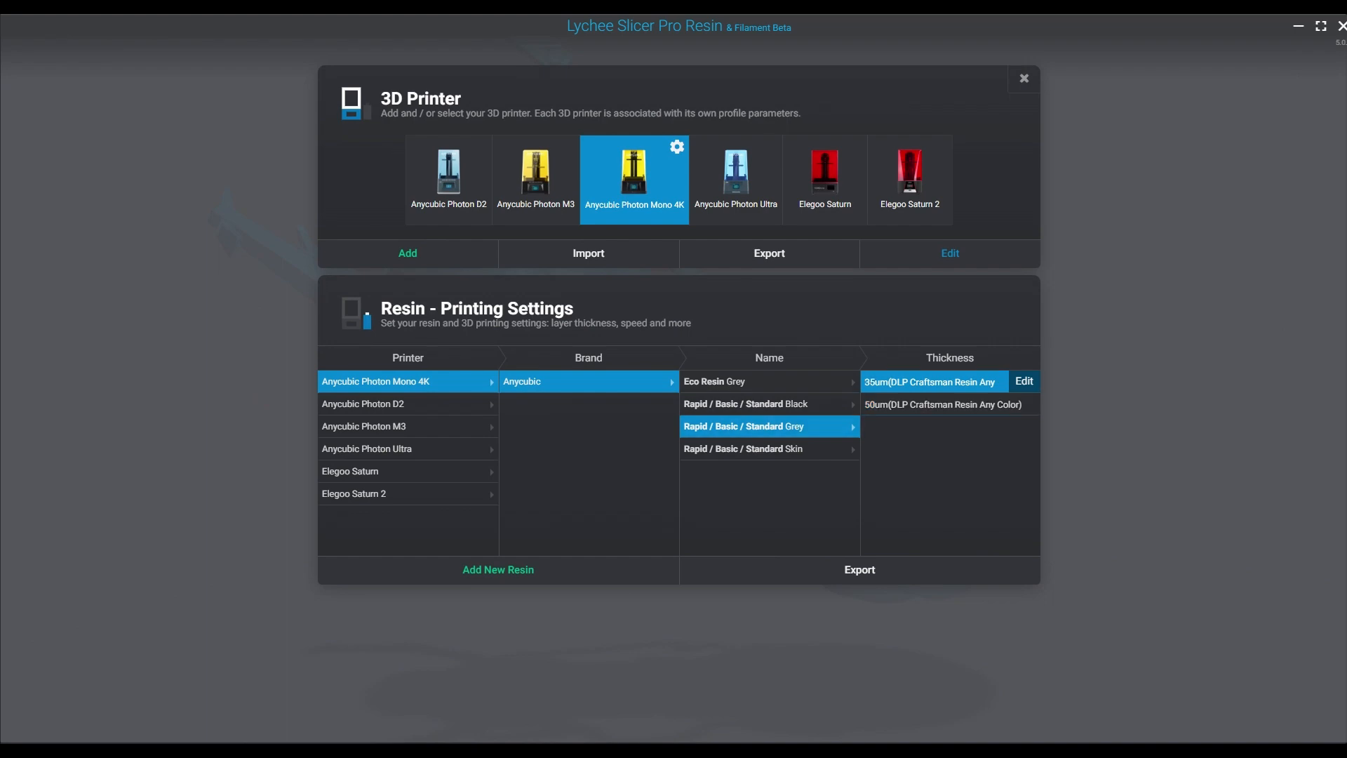
left_click(1025, 80)
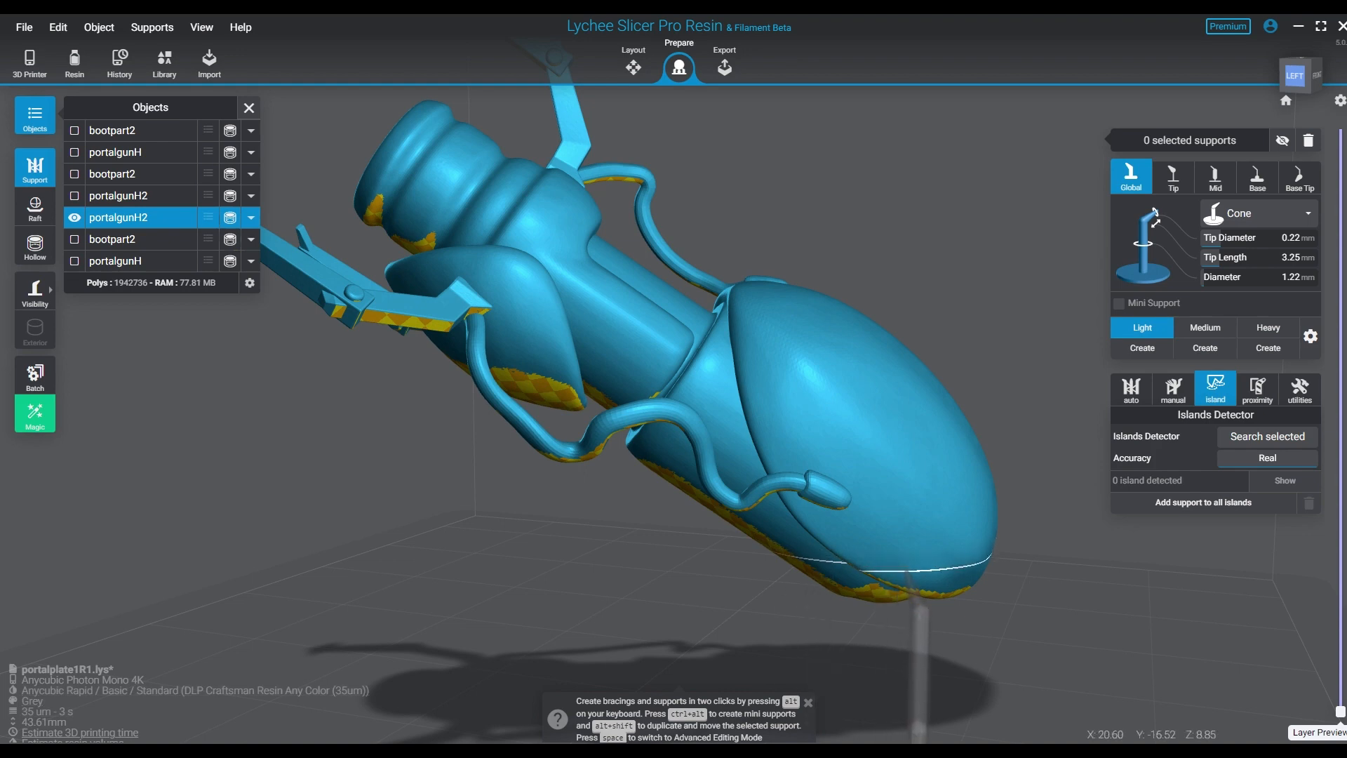
Inspect the gun's underside and run the Islands Detector on the selected model with Real accuracy.
right_click_drag(903, 576, 917, 577)
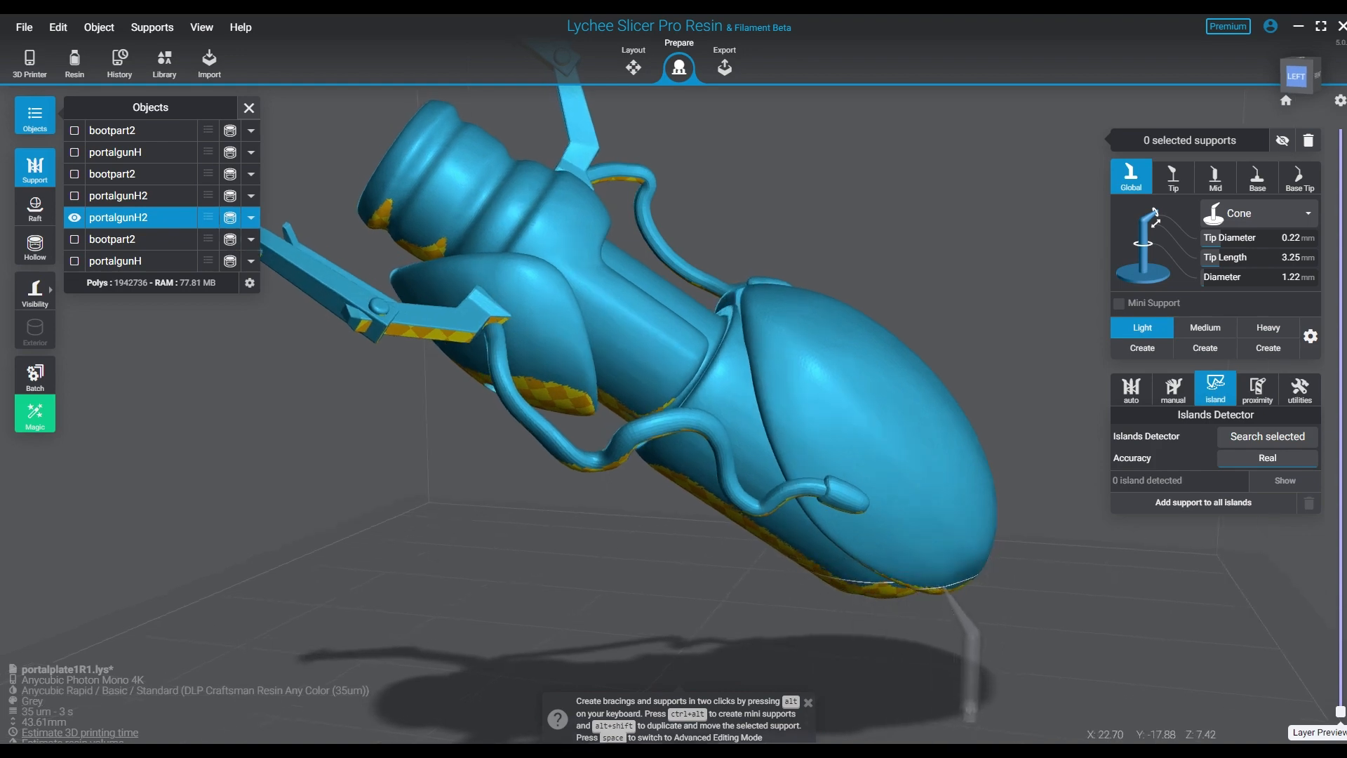
right_click_drag(944, 590, 775, 521)
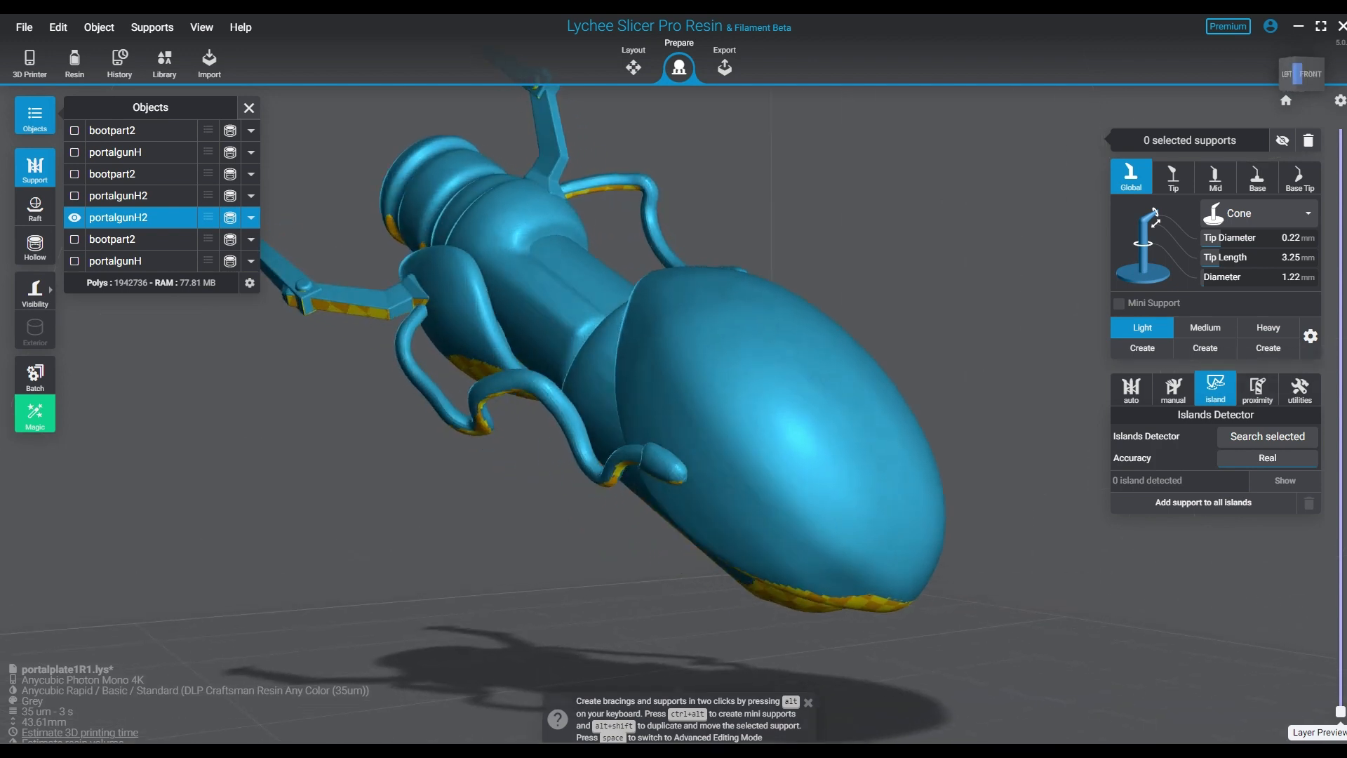
right_click_drag(674, 449, 698, 431)
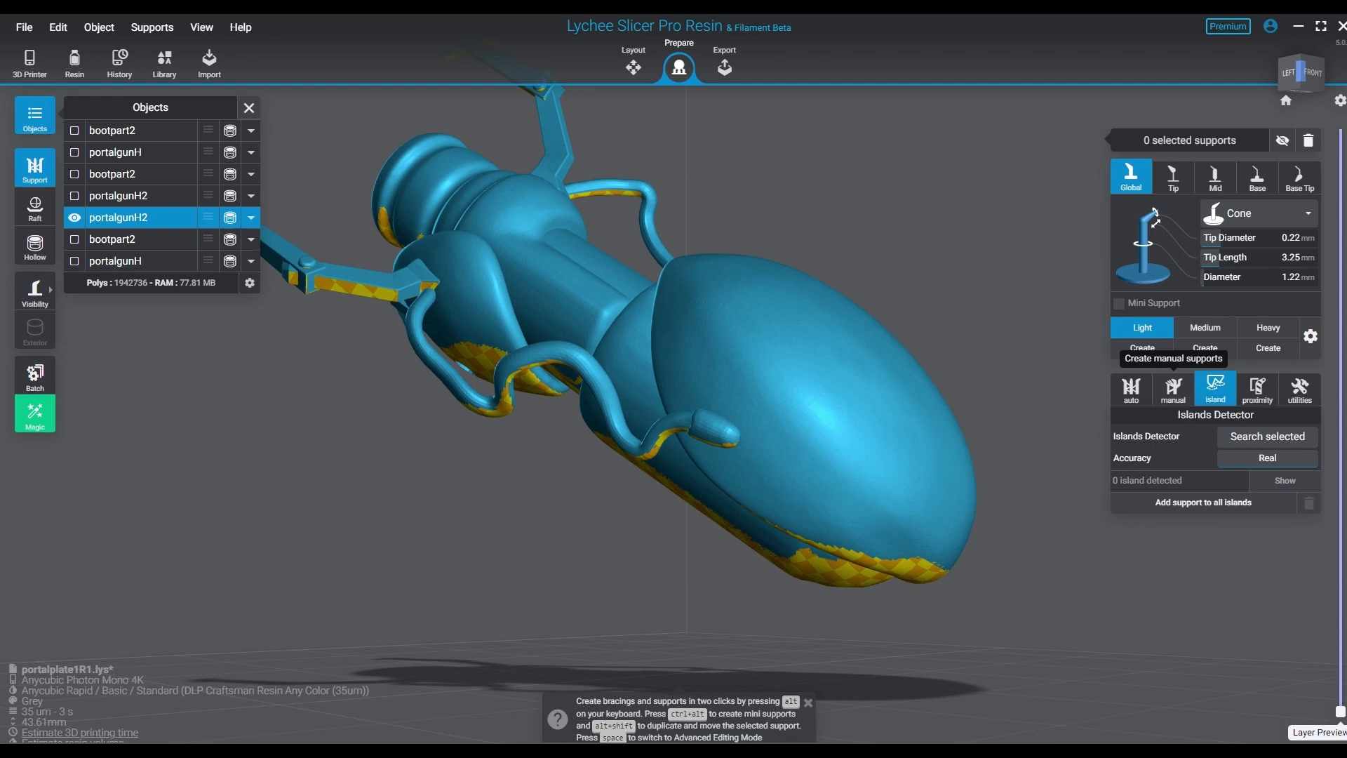
left_click(1174, 387)
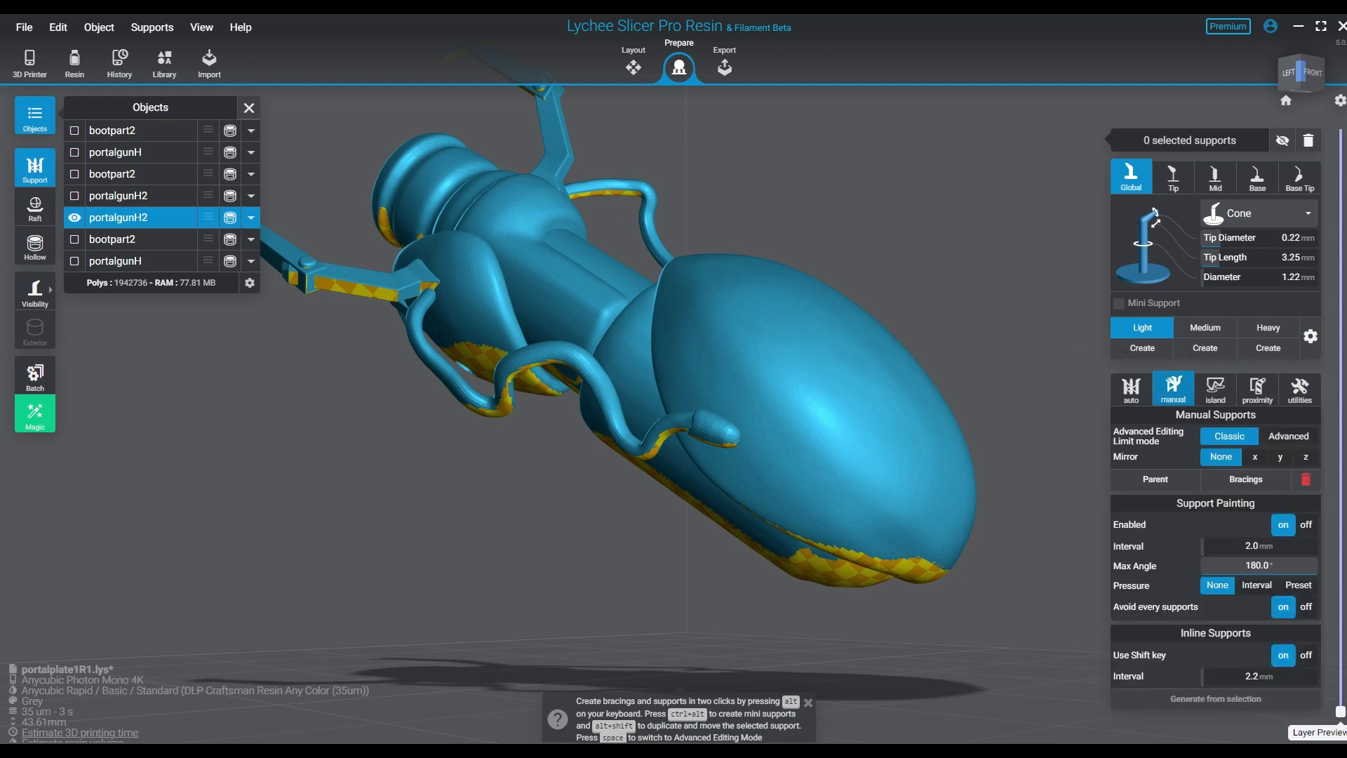
right_click_drag(673, 449, 675, 376)
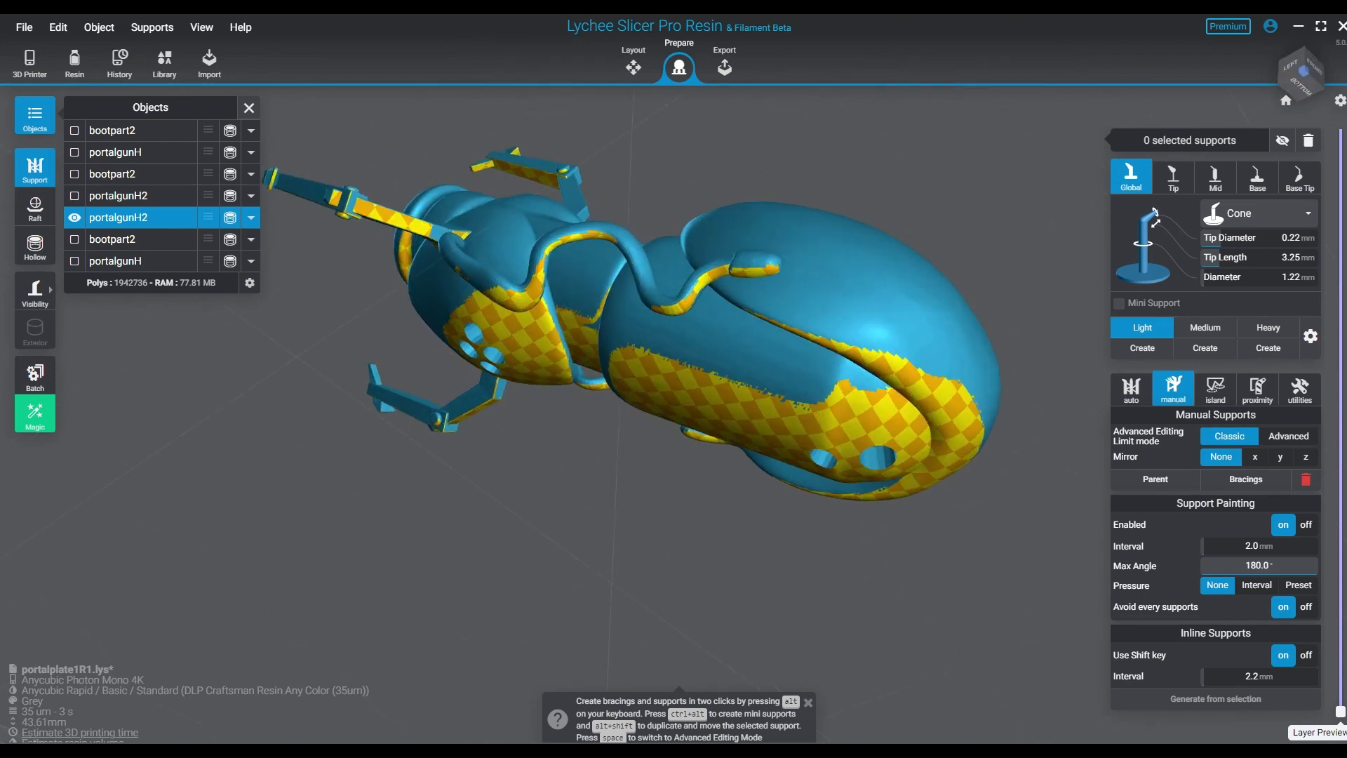
left_click(1215, 388)
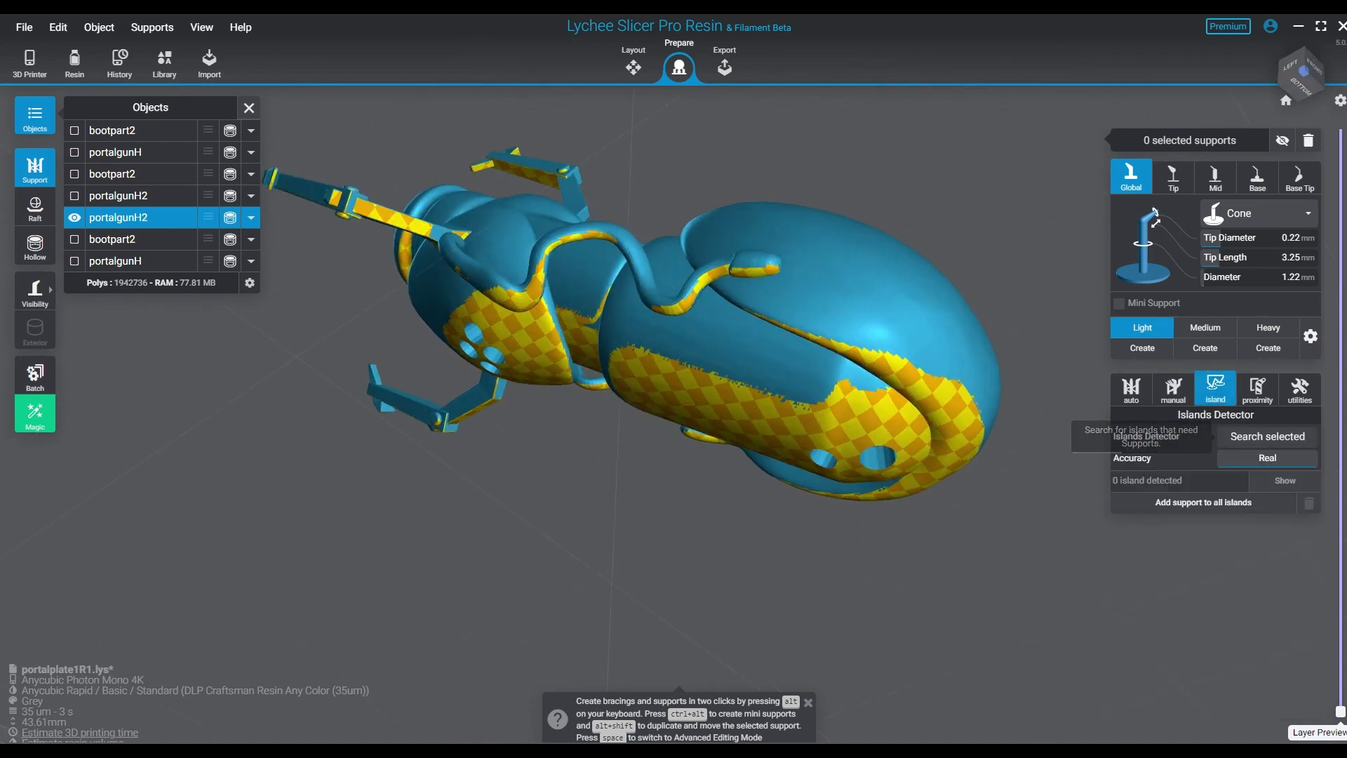
left_click(1268, 437)
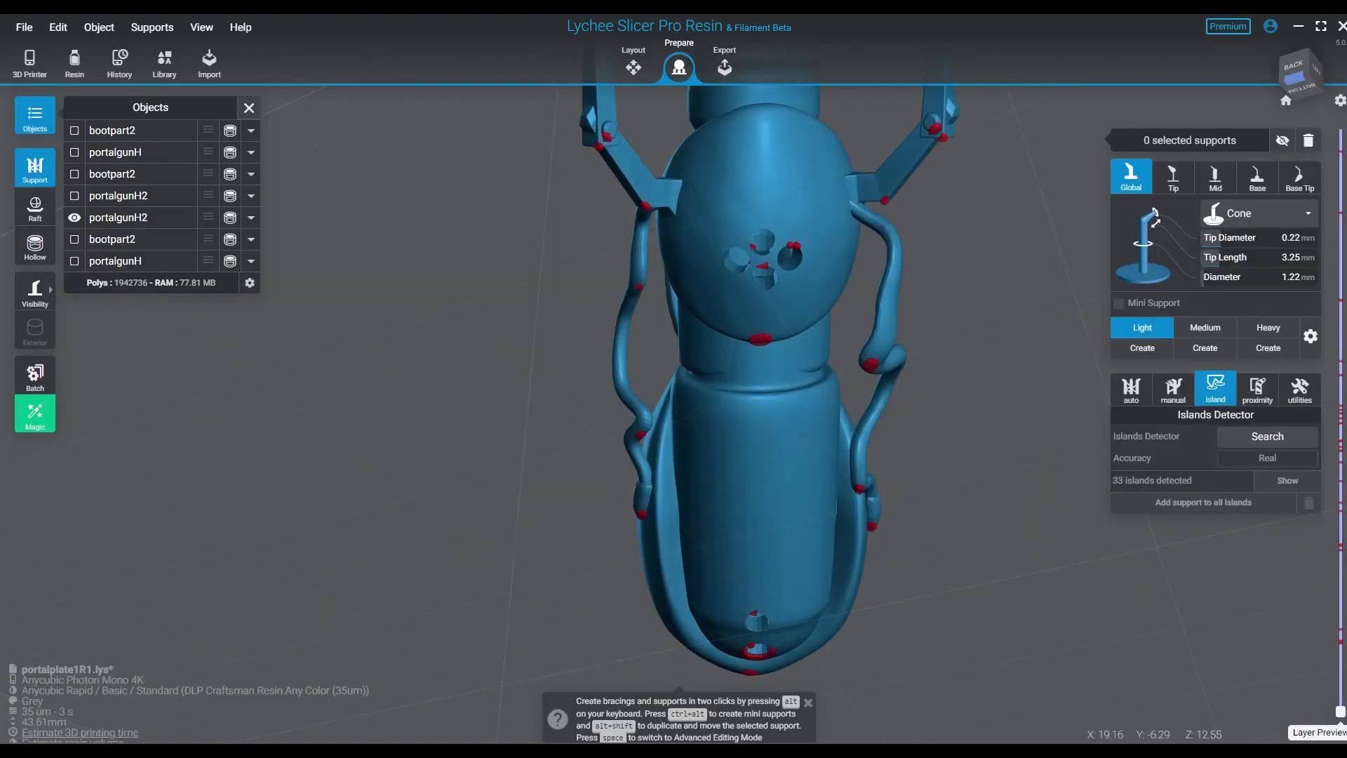
Place a light cone support on the island at the lowest edge of the shell, just below its four holes.
right_click_drag(561, 351, 562, 439)
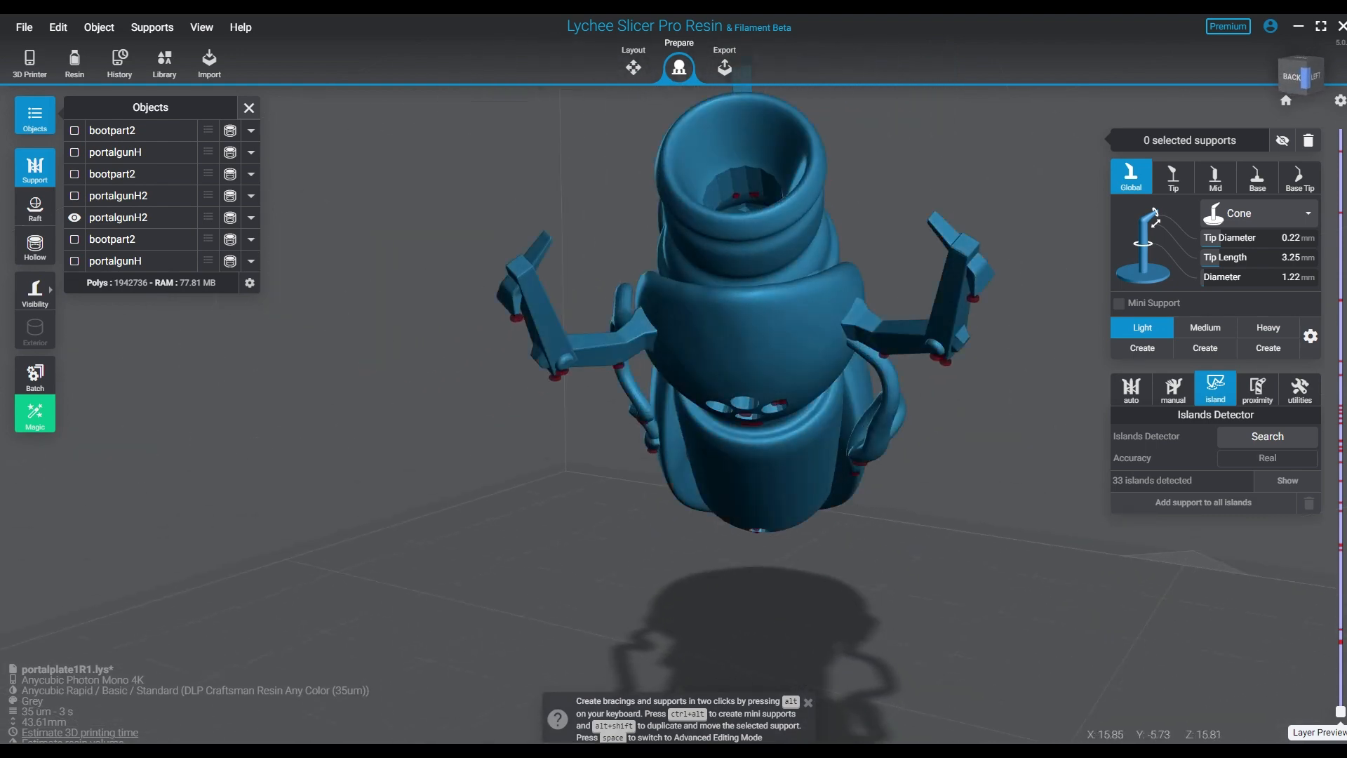
scroll(754, 421, "up", 5)
right_click_drag(754, 421, 744, 316)
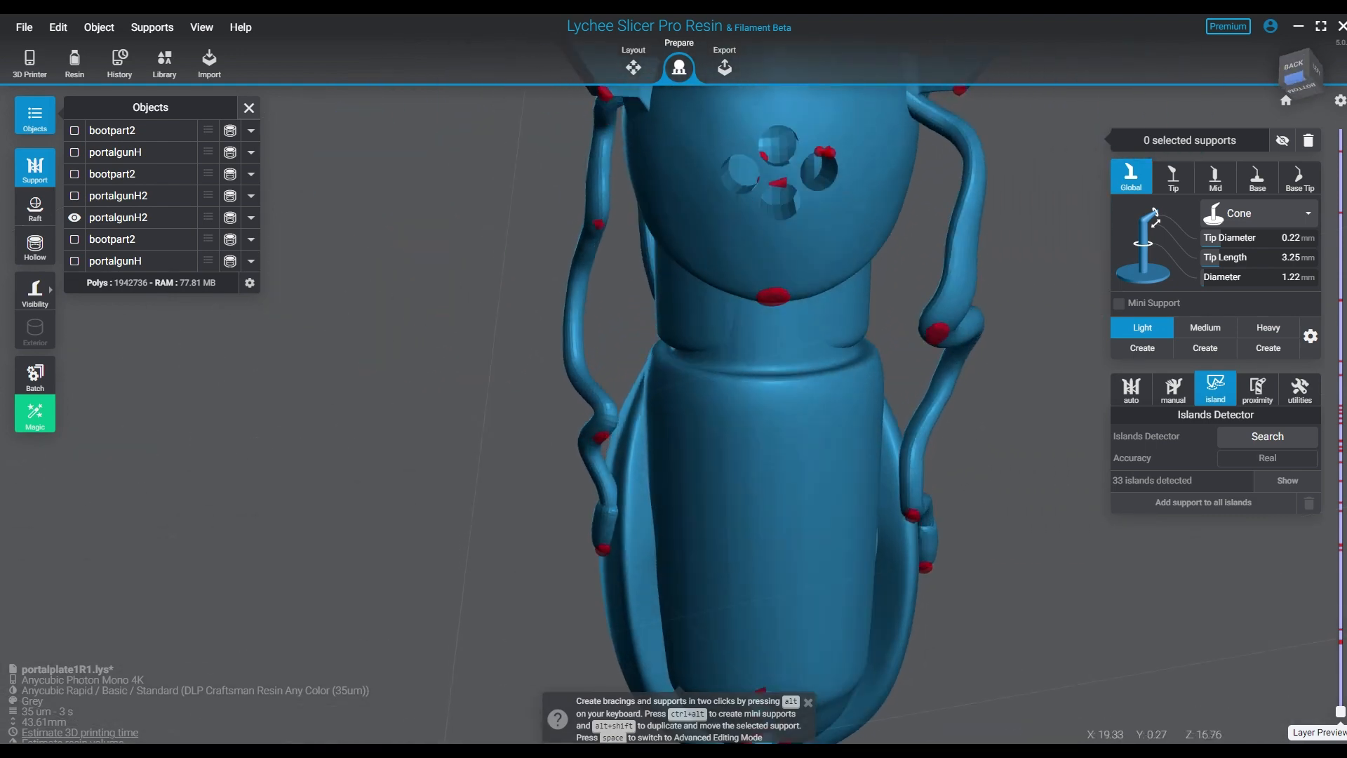
scroll(706, 334, "up", 3)
left_click(706, 334)
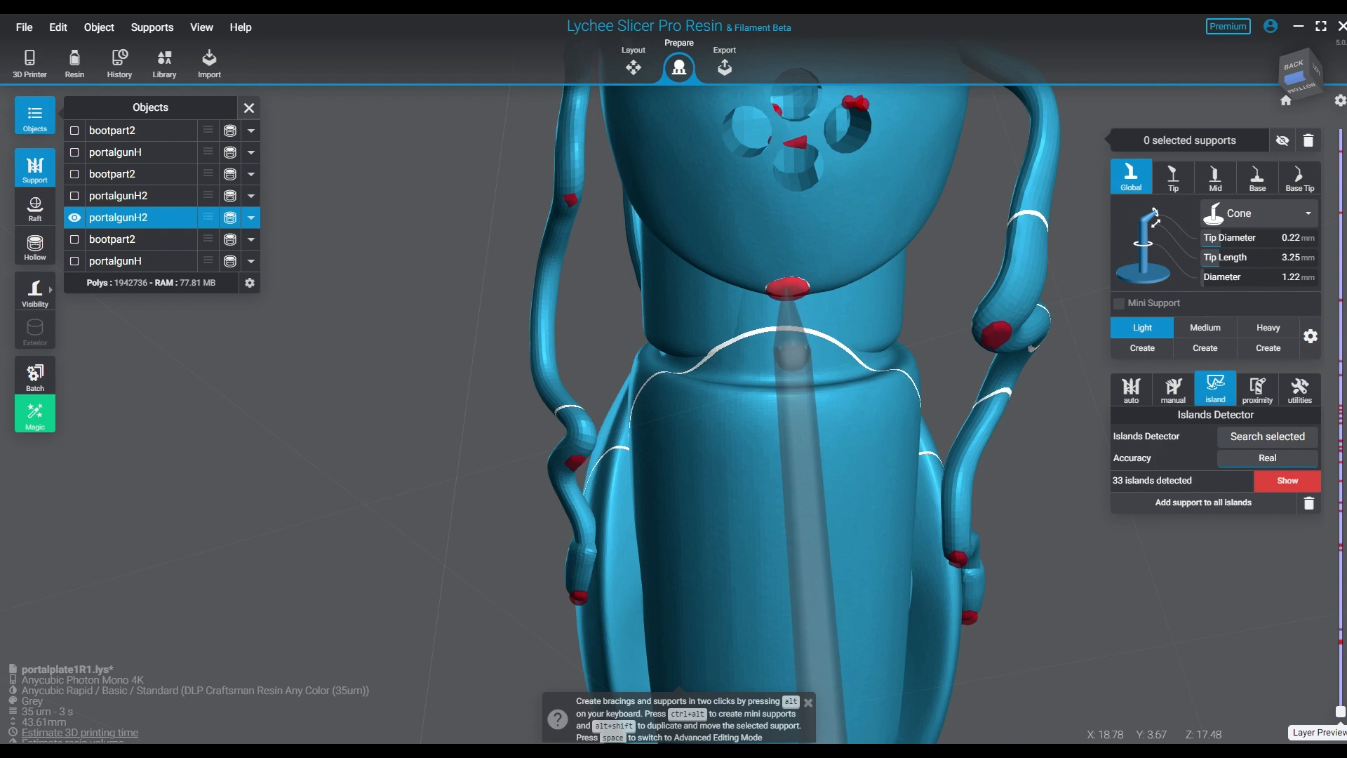
left_click(788, 289)
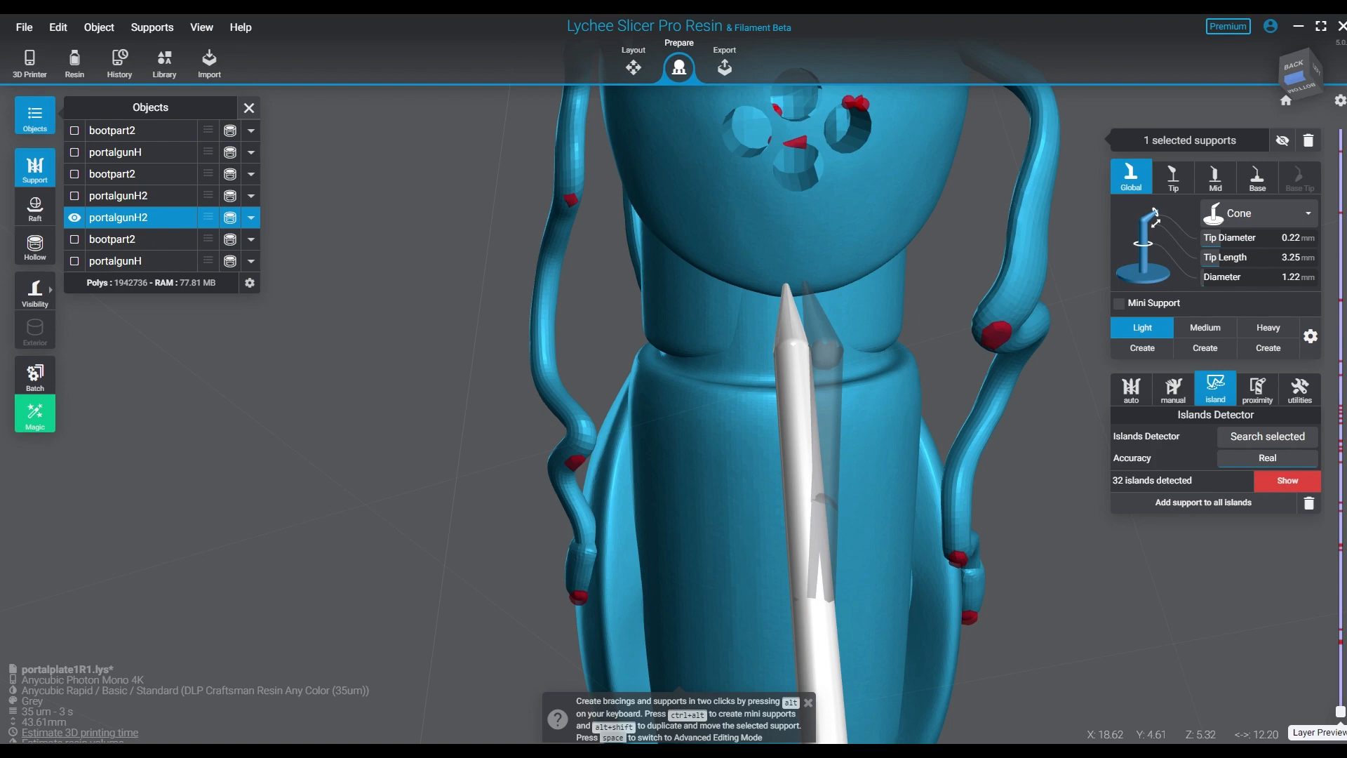
Branch a second support off beside the first one, with a 1 mm diameter and a 0.15 mm tip diameter.
left_click(807, 288, "alt+shift")
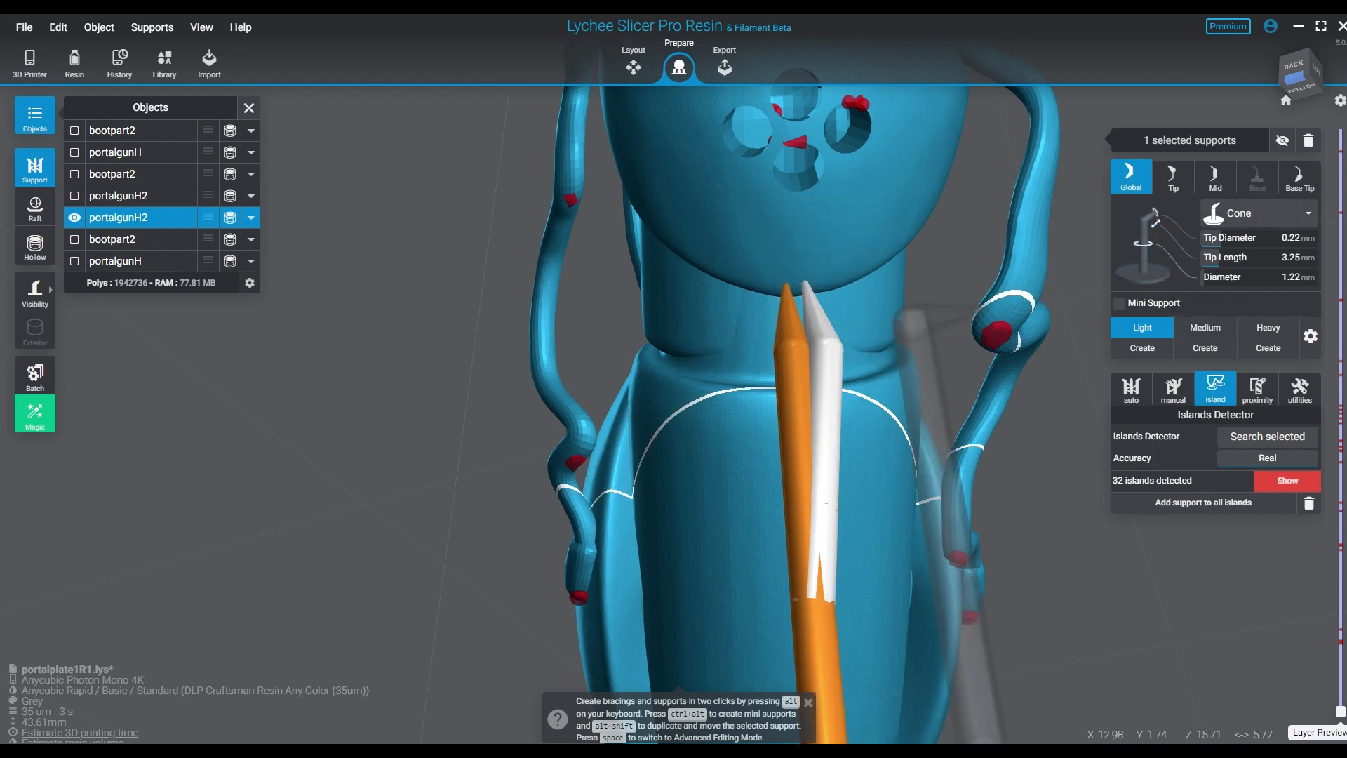
left_click(1291, 277)
type("1")
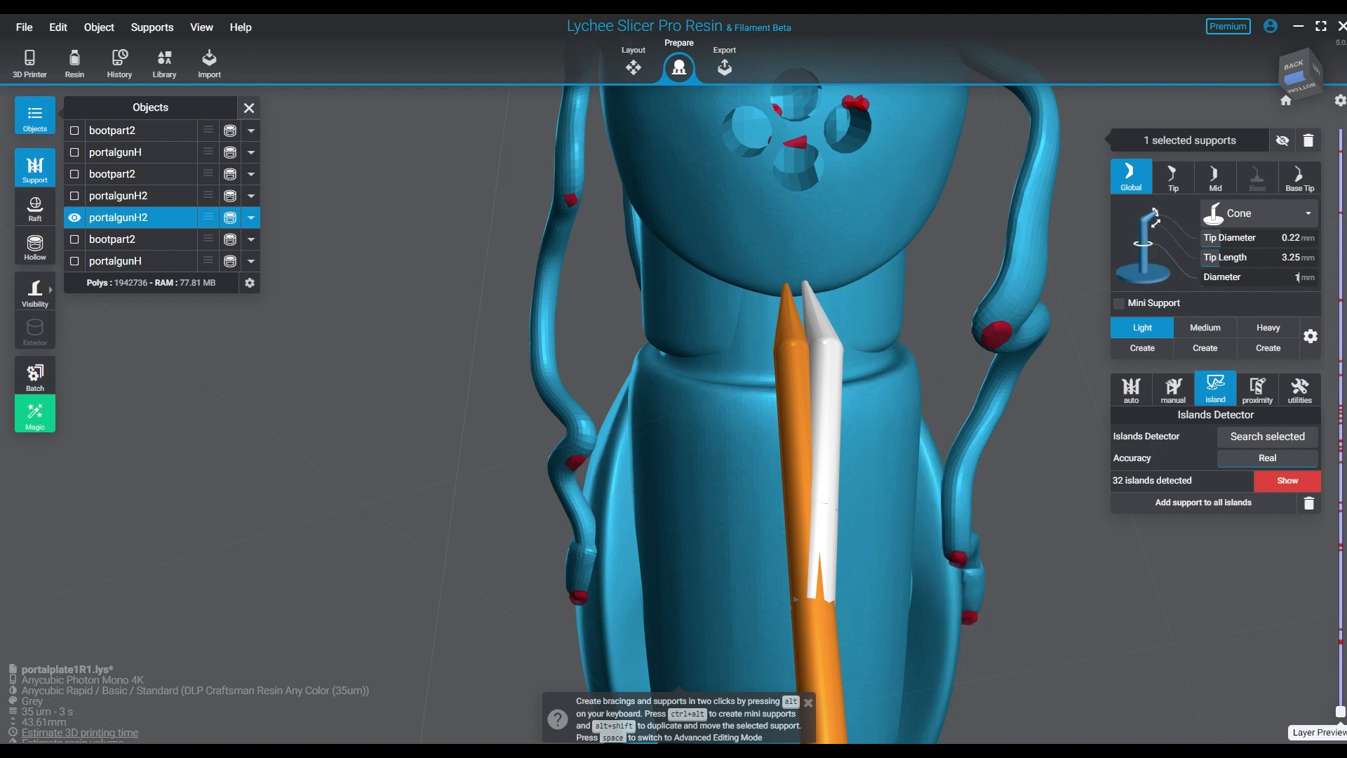
key("Return")
left_click(1291, 238)
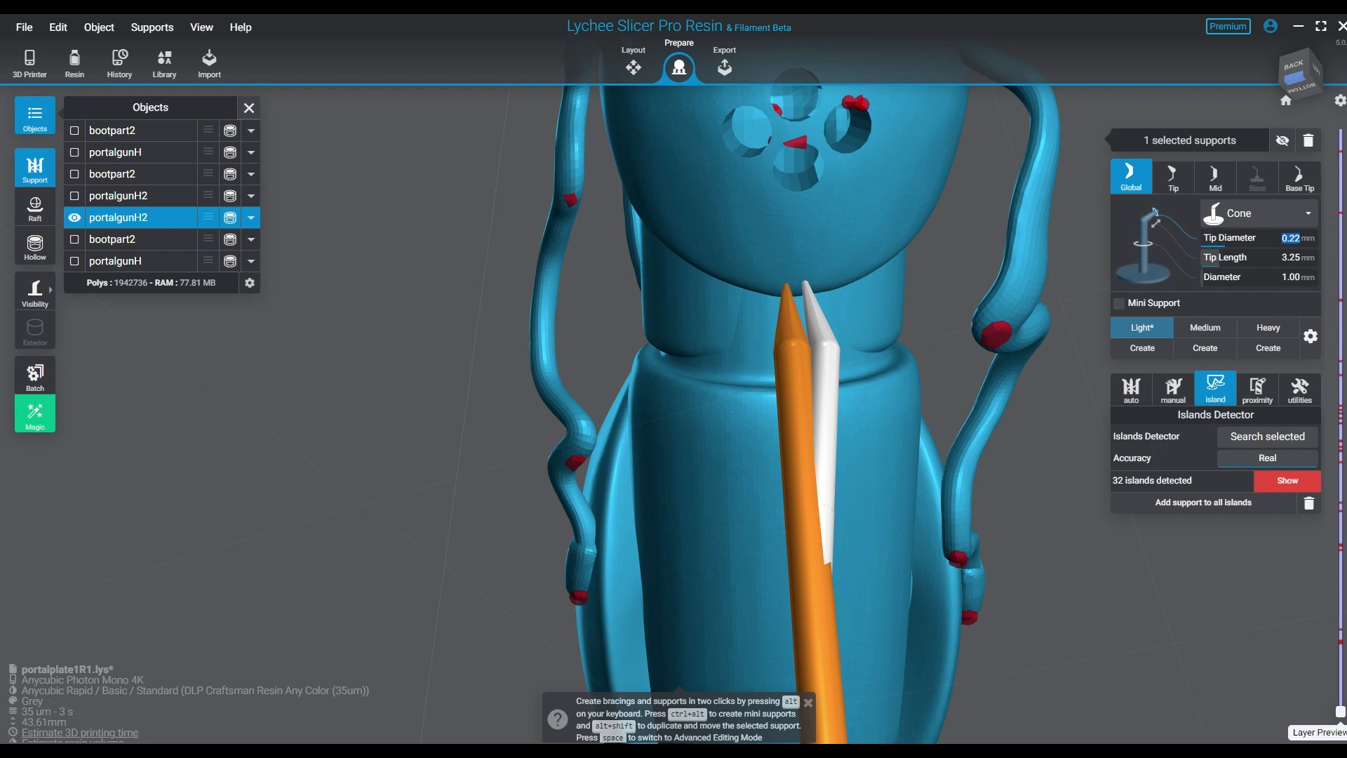
type("0.15")
key("Return")
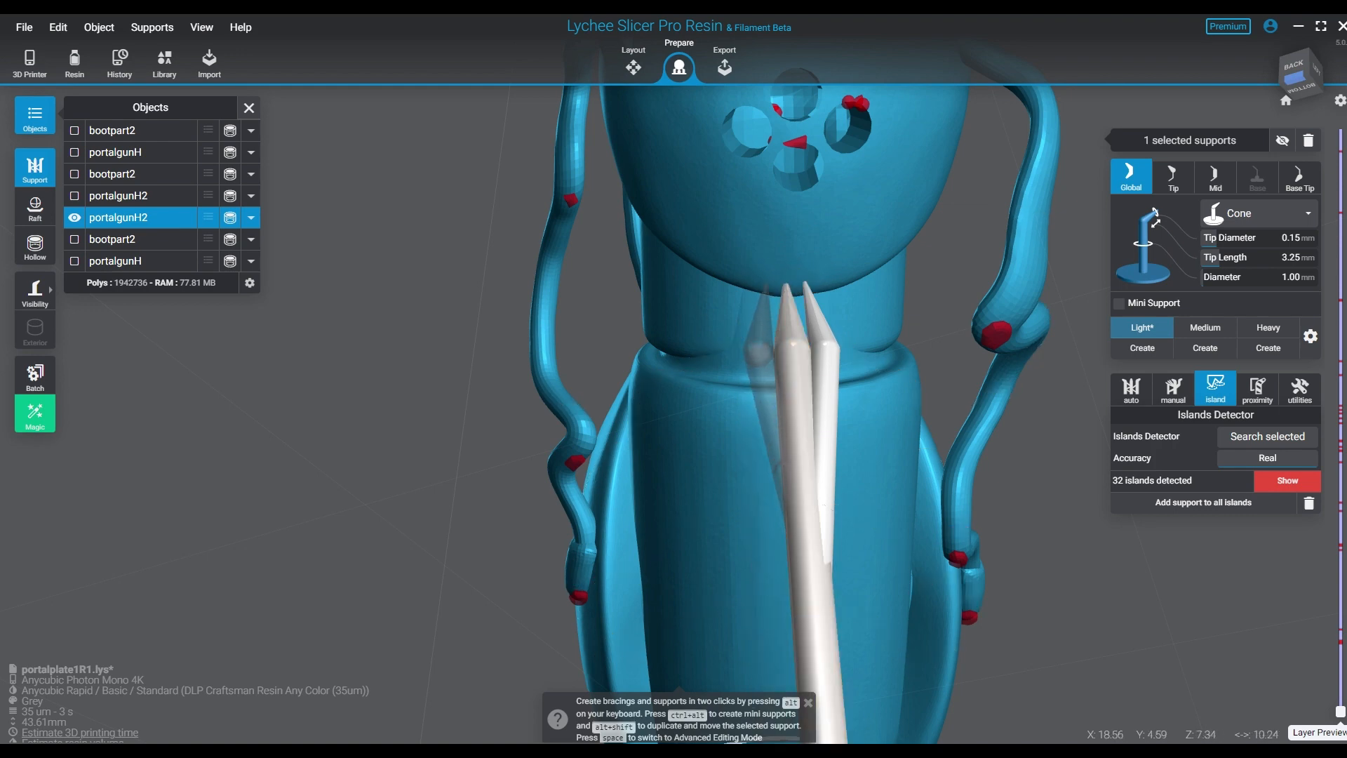
Add a matching branch support with a 0.15 mm tip on the opposite side of the central shell support.
left_click(827, 422)
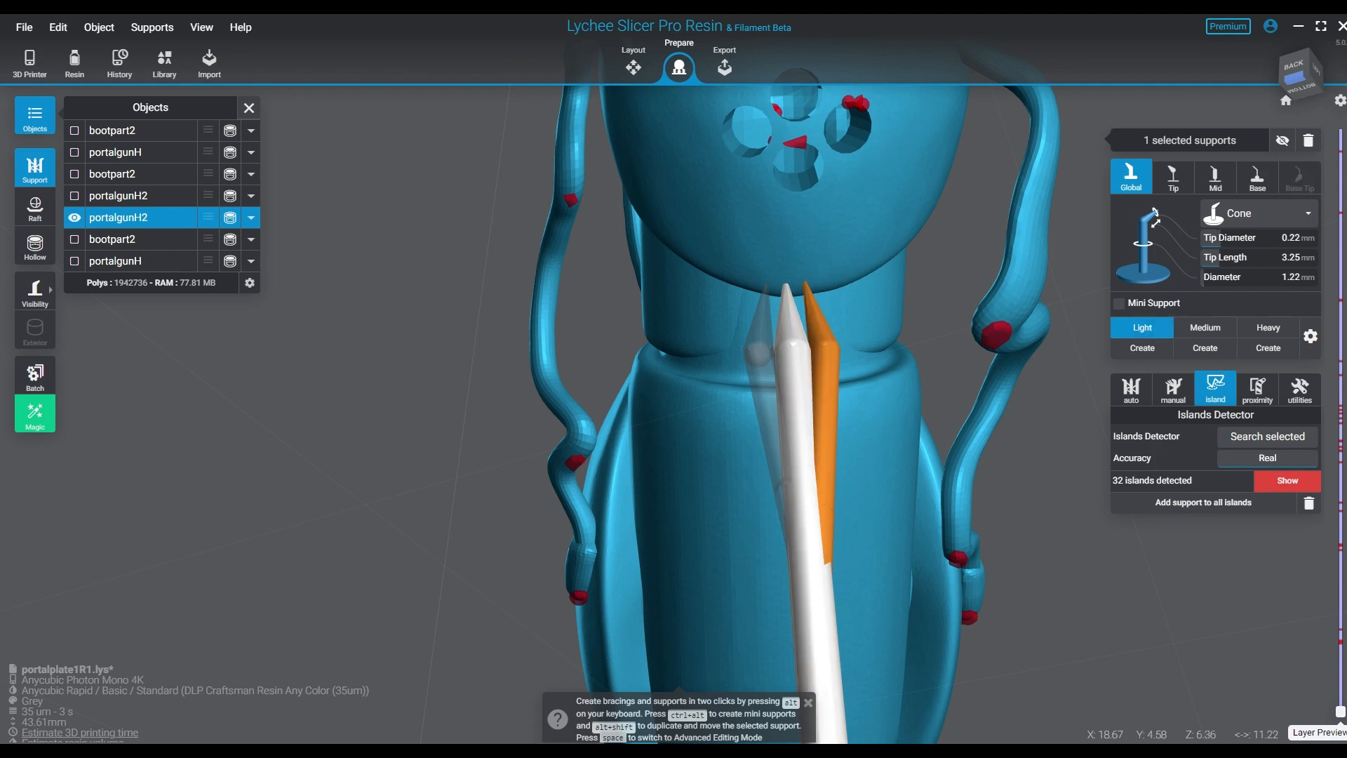
left_click(809, 554, "alt")
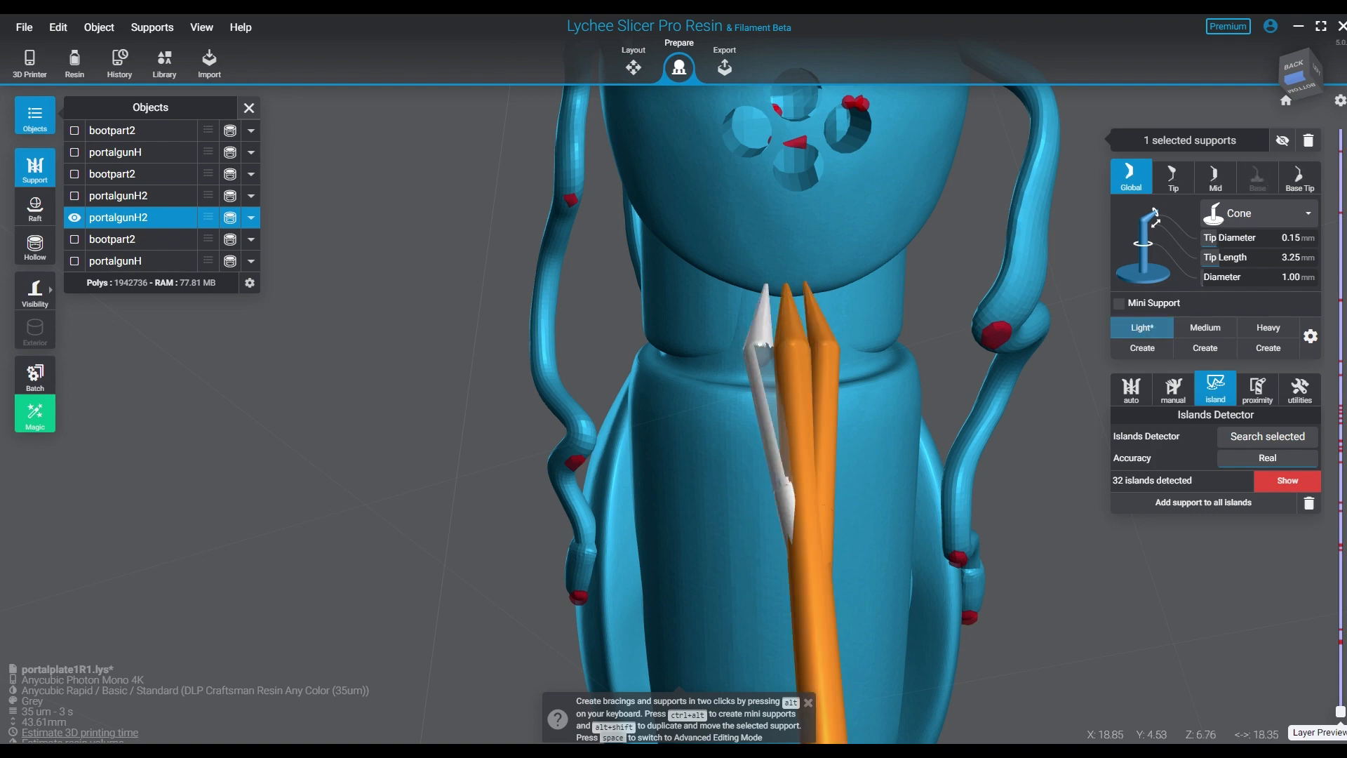
right_click_drag(927, 529, 948, 614)
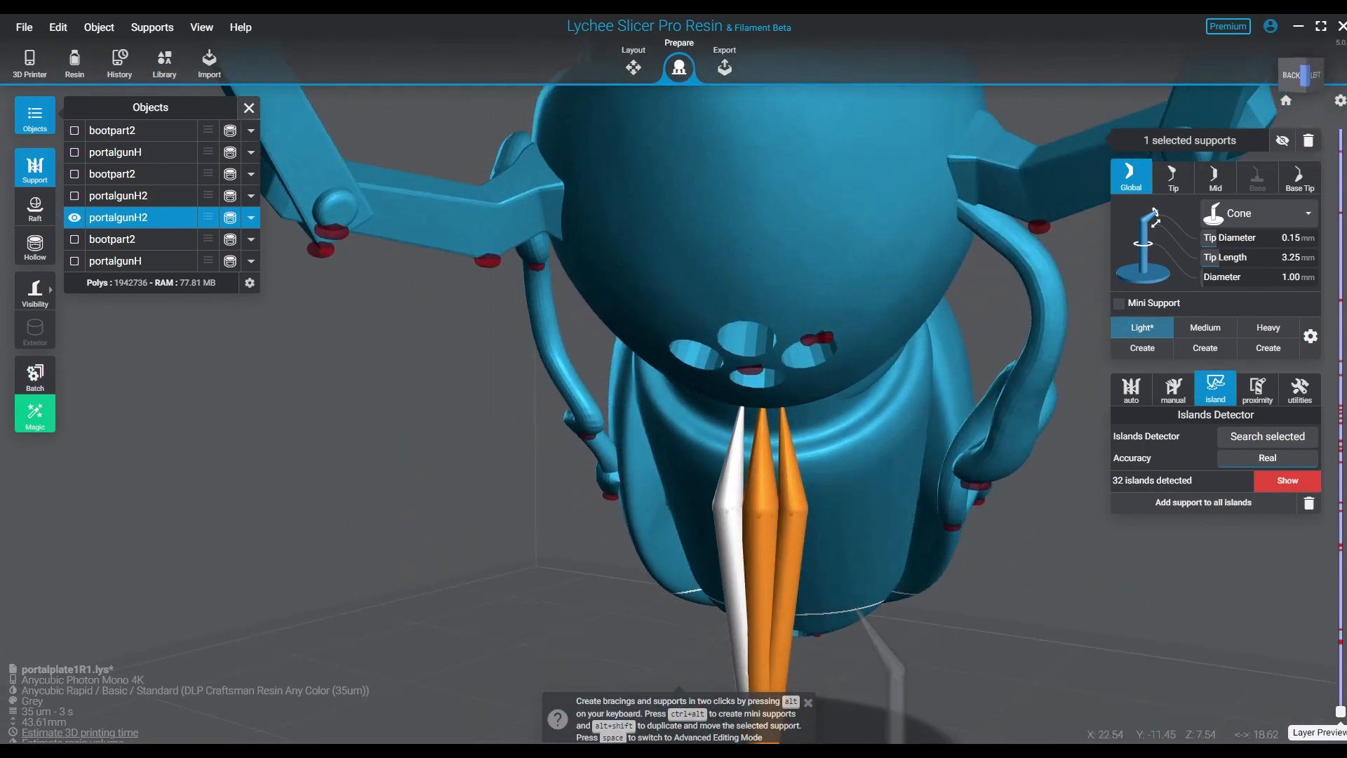
scroll(828, 561, "up", 2)
right_click_drag(744, 575, 776, 516)
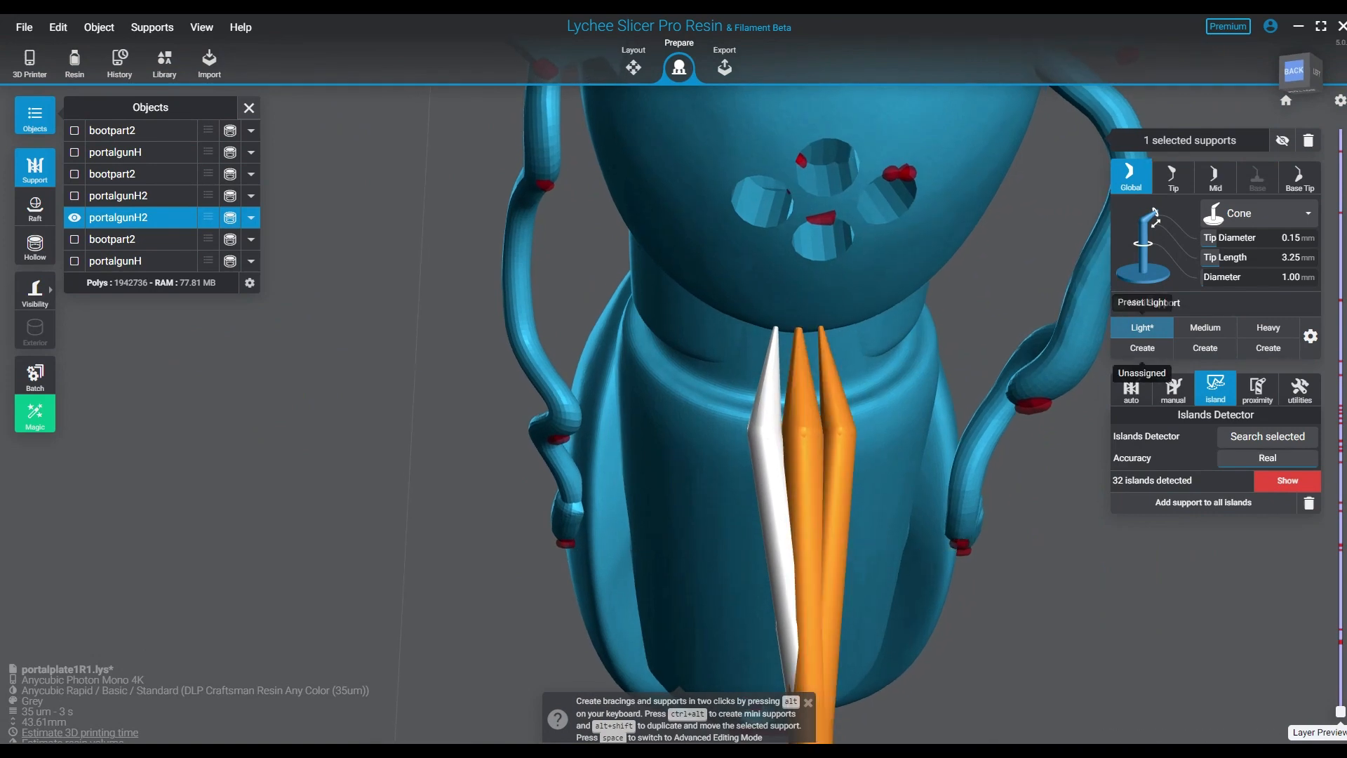
Place supports with 0.15 mm tips on the two islands beneath the bends of the side hose.
right_click_drag(776, 516, 695, 470)
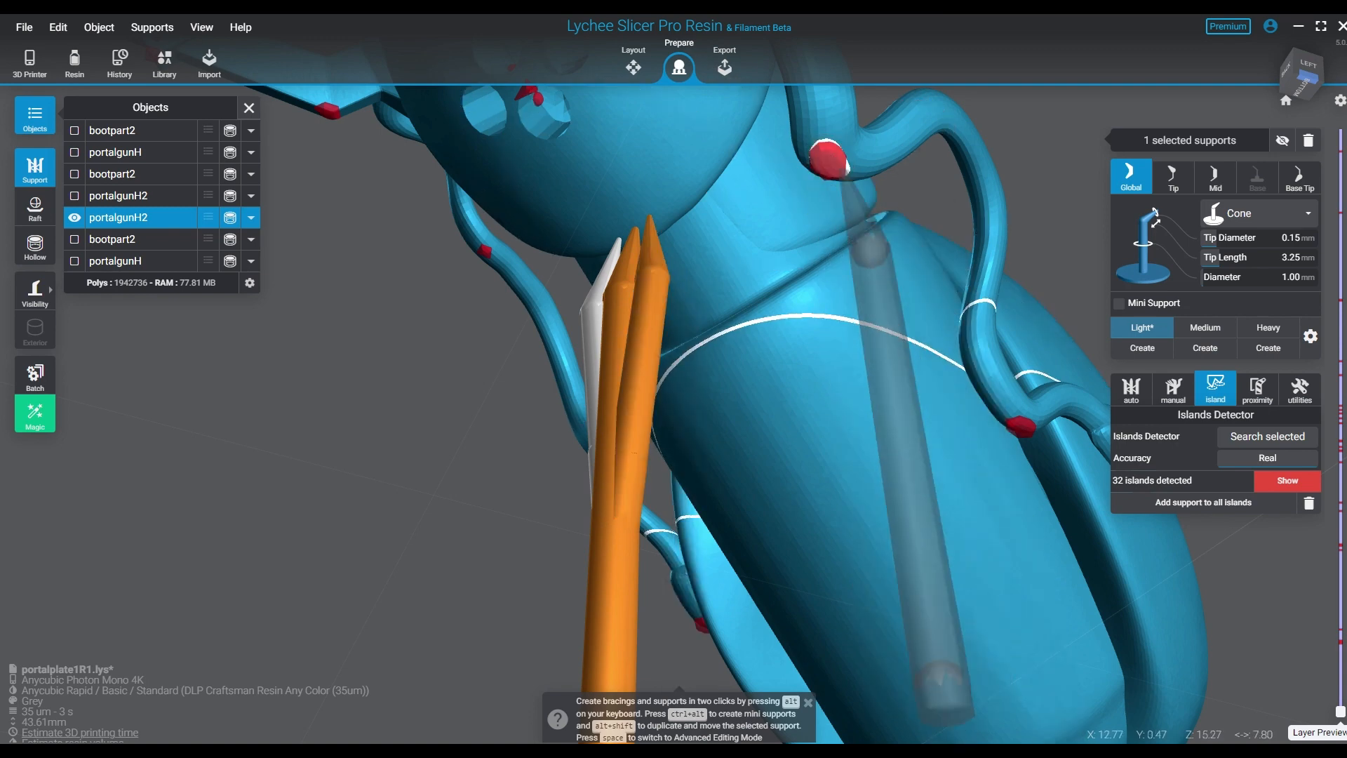
left_click(828, 161)
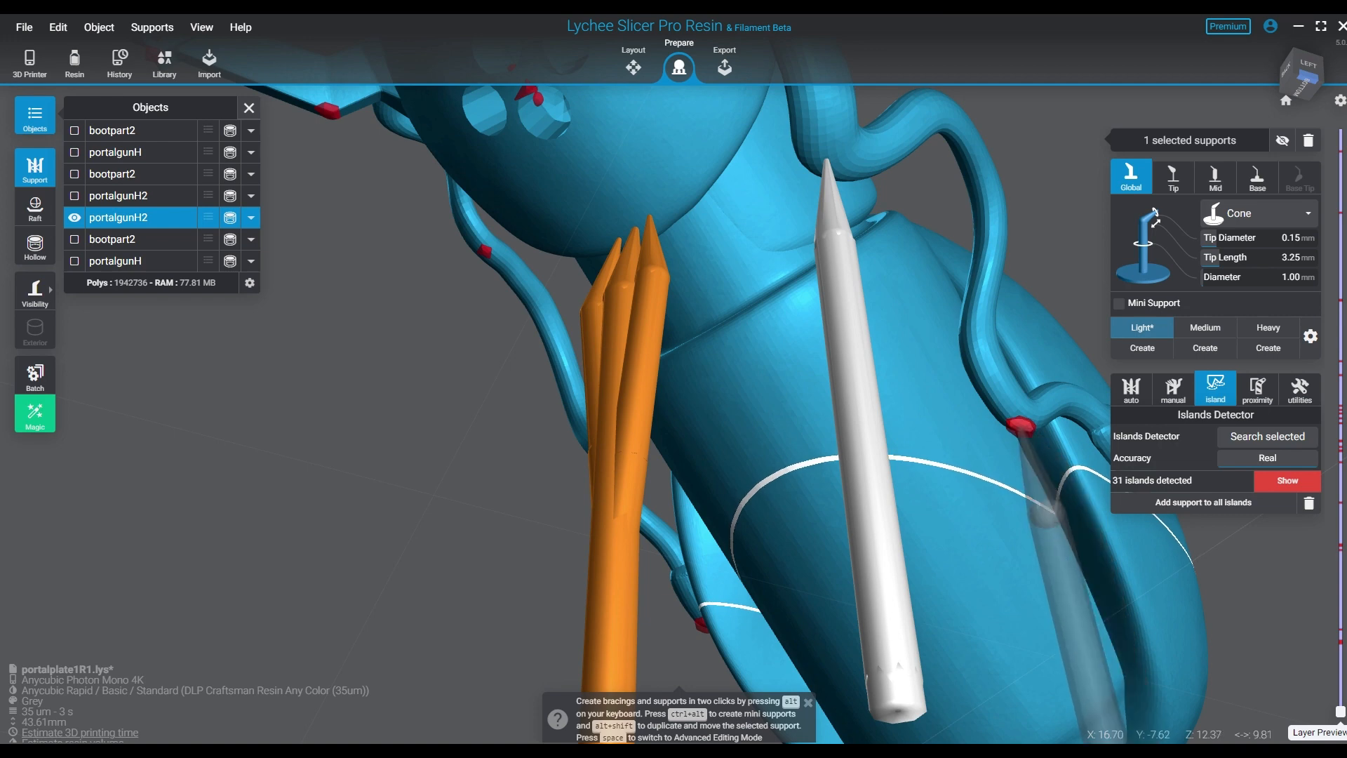
left_click(1021, 426)
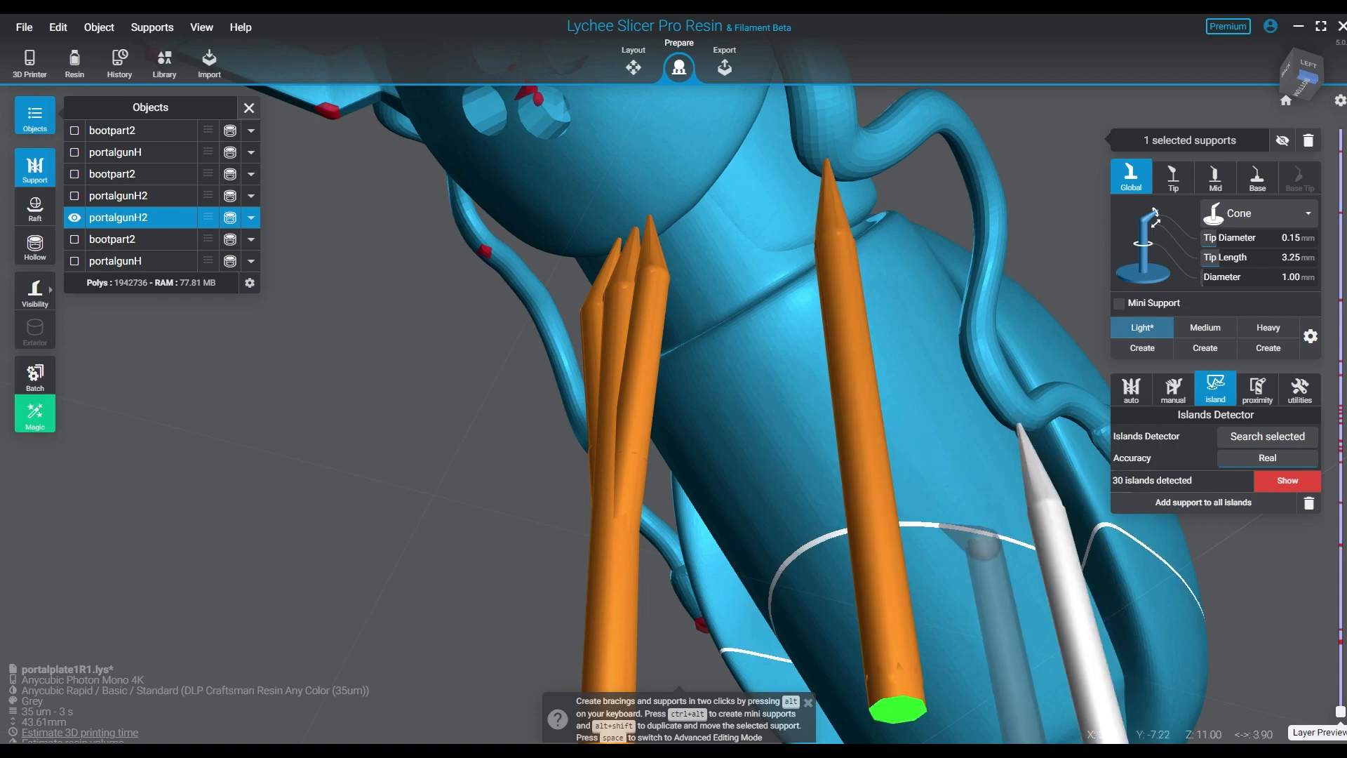
Add two mini supports with 0.15 mm tips from the upper hose-bend support to either side of the bend.
right_click_drag(983, 477, 758, 484)
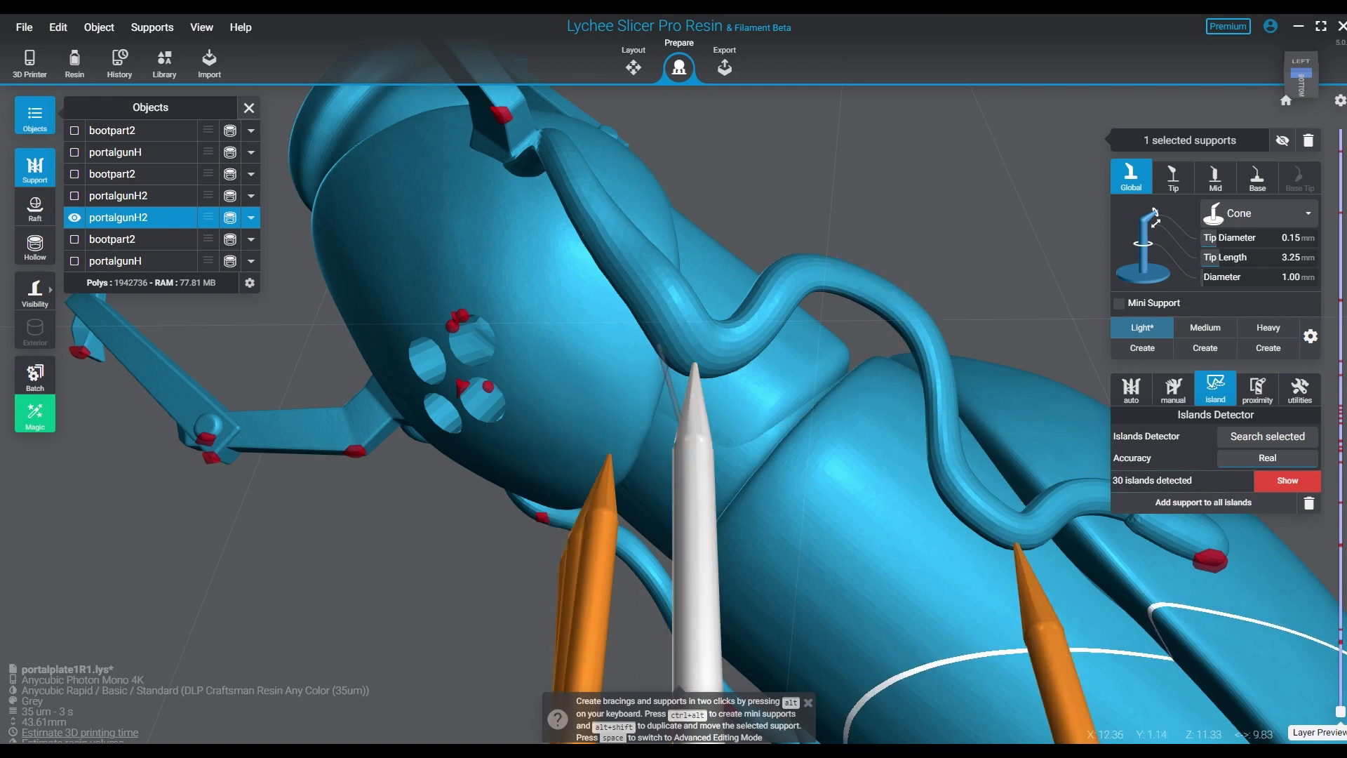
key("ctrl+alt")
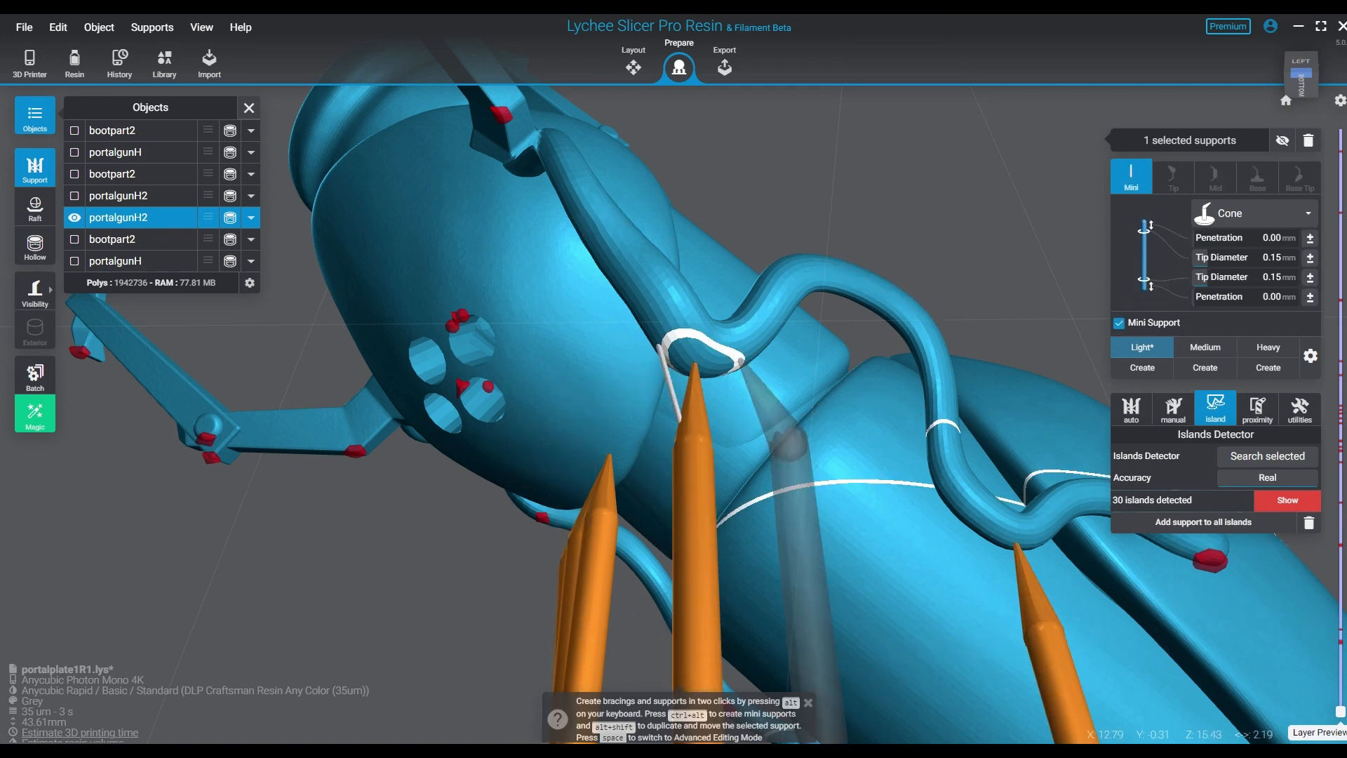
left_click(735, 370, "ctrl+alt")
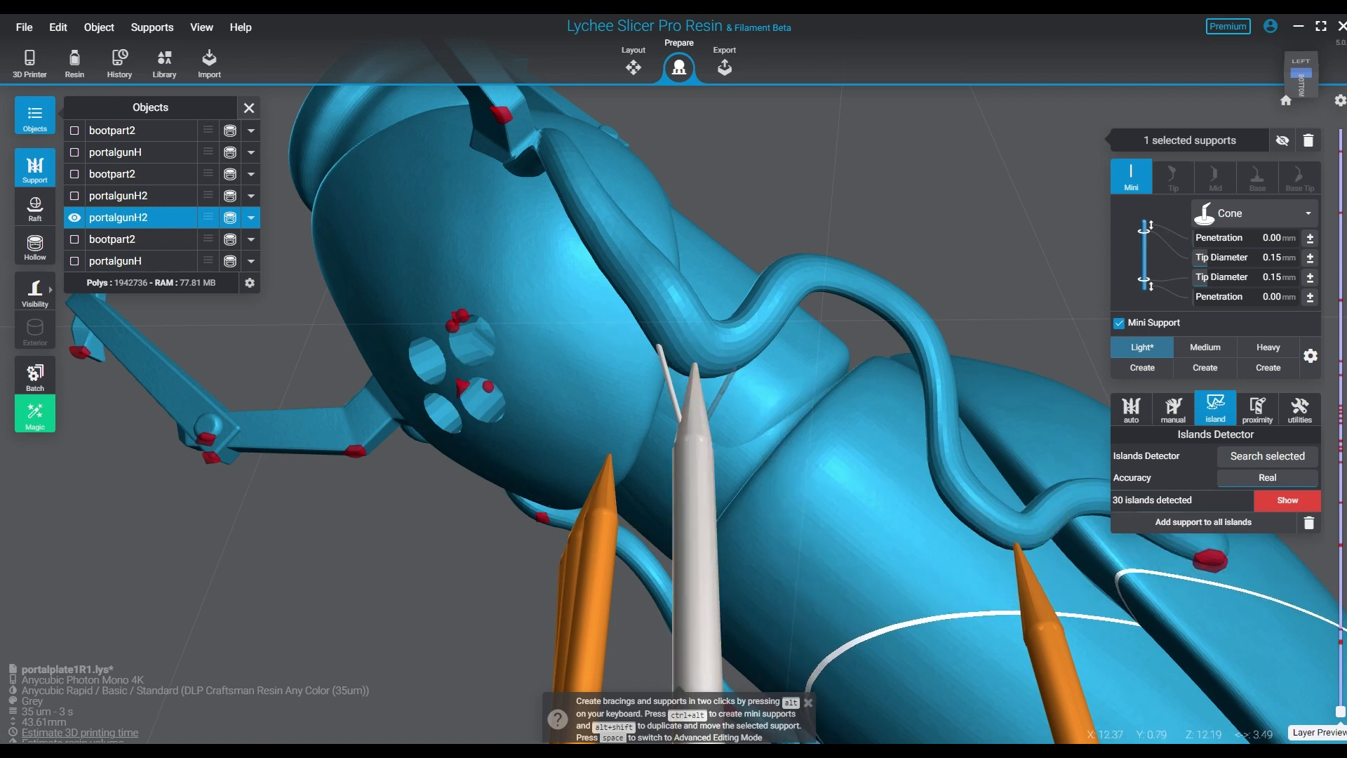
left_click(684, 428)
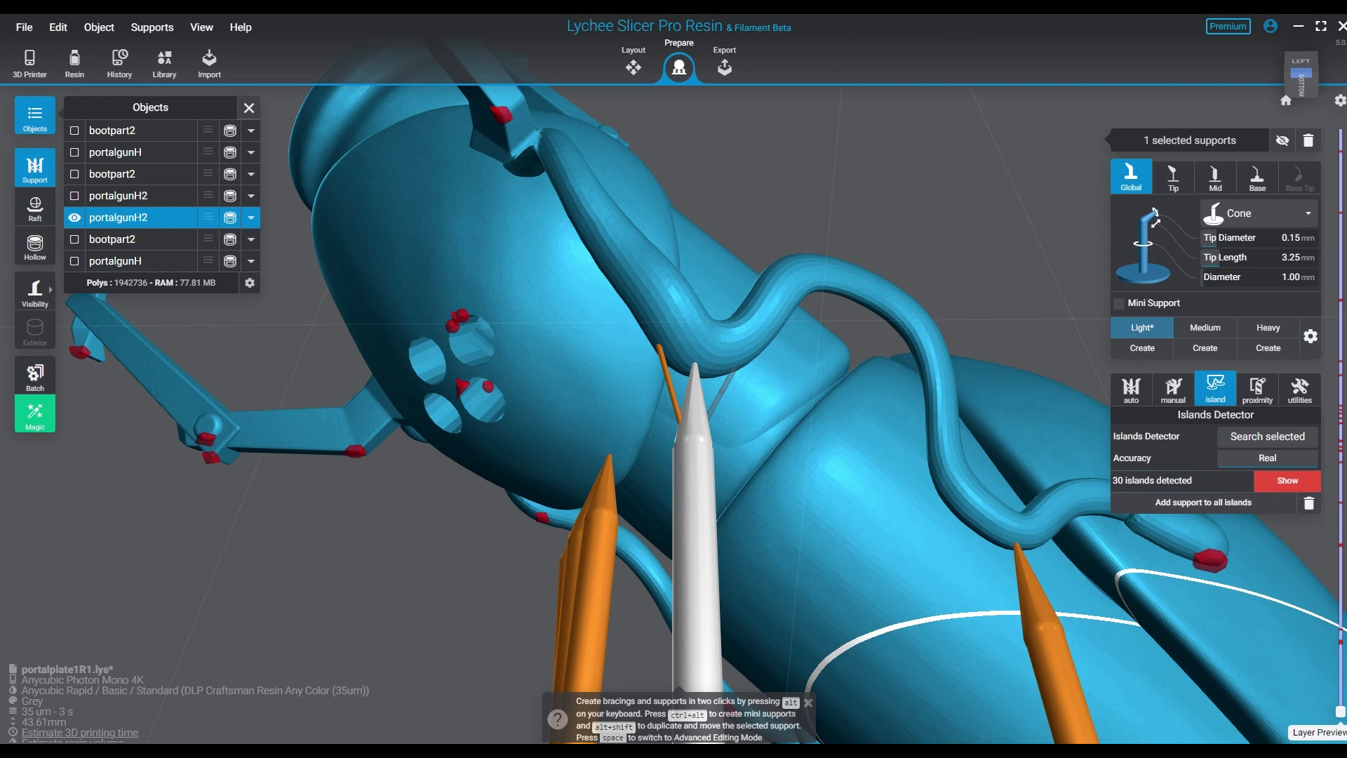
key("ctrl+alt")
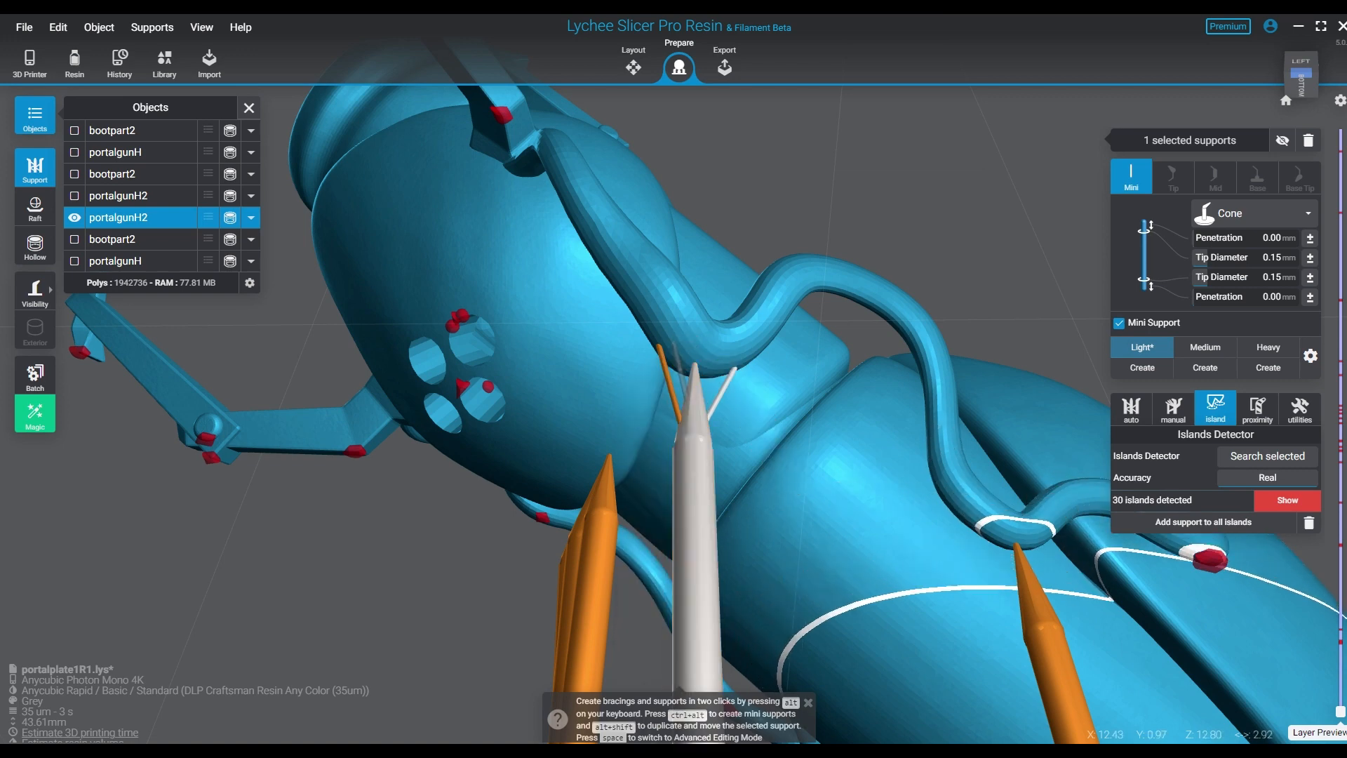
Add three mini supports with 0.15 mm tips from the upper hose-bend support, spaced between the two outer mini supports.
left_click(693, 463)
left_click(676, 344, "ctrl+alt")
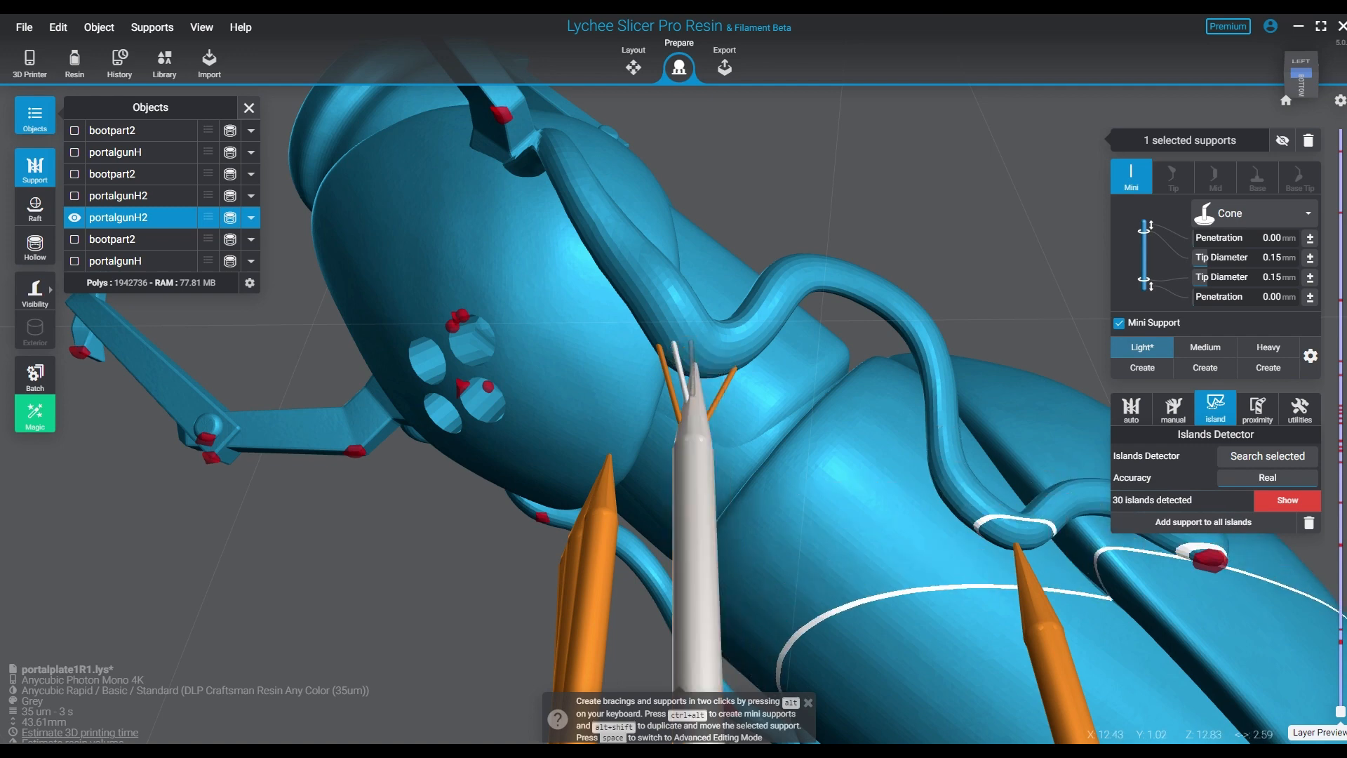
left_click(693, 449)
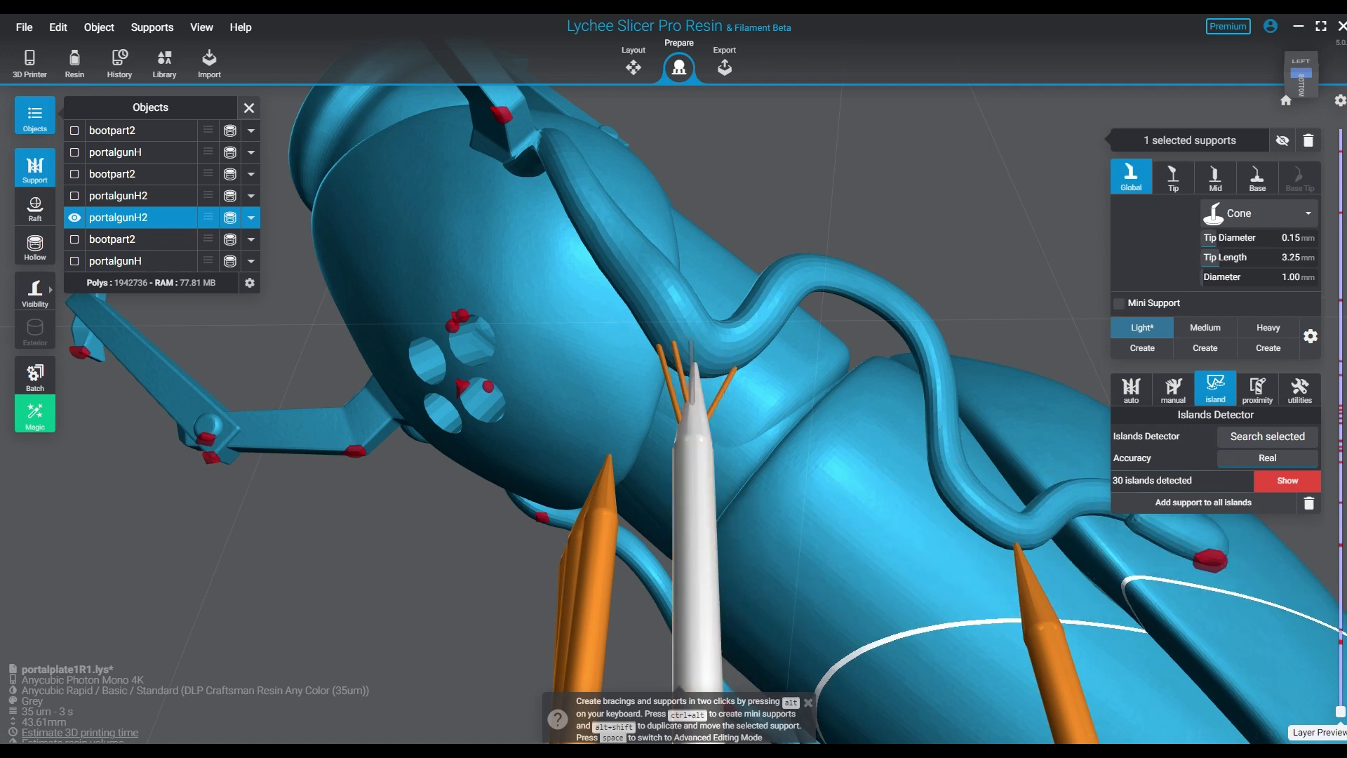
left_click(692, 342, "ctrl+alt")
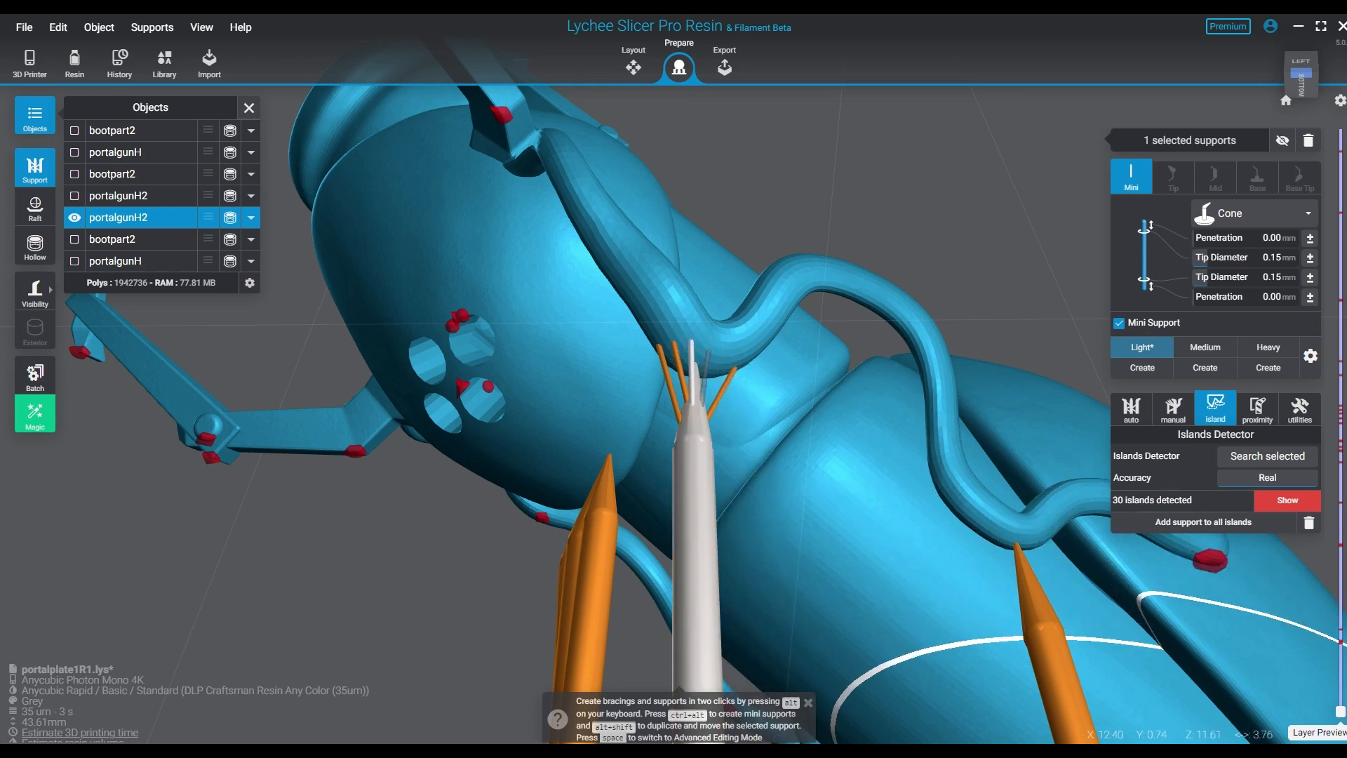
left_click(694, 439)
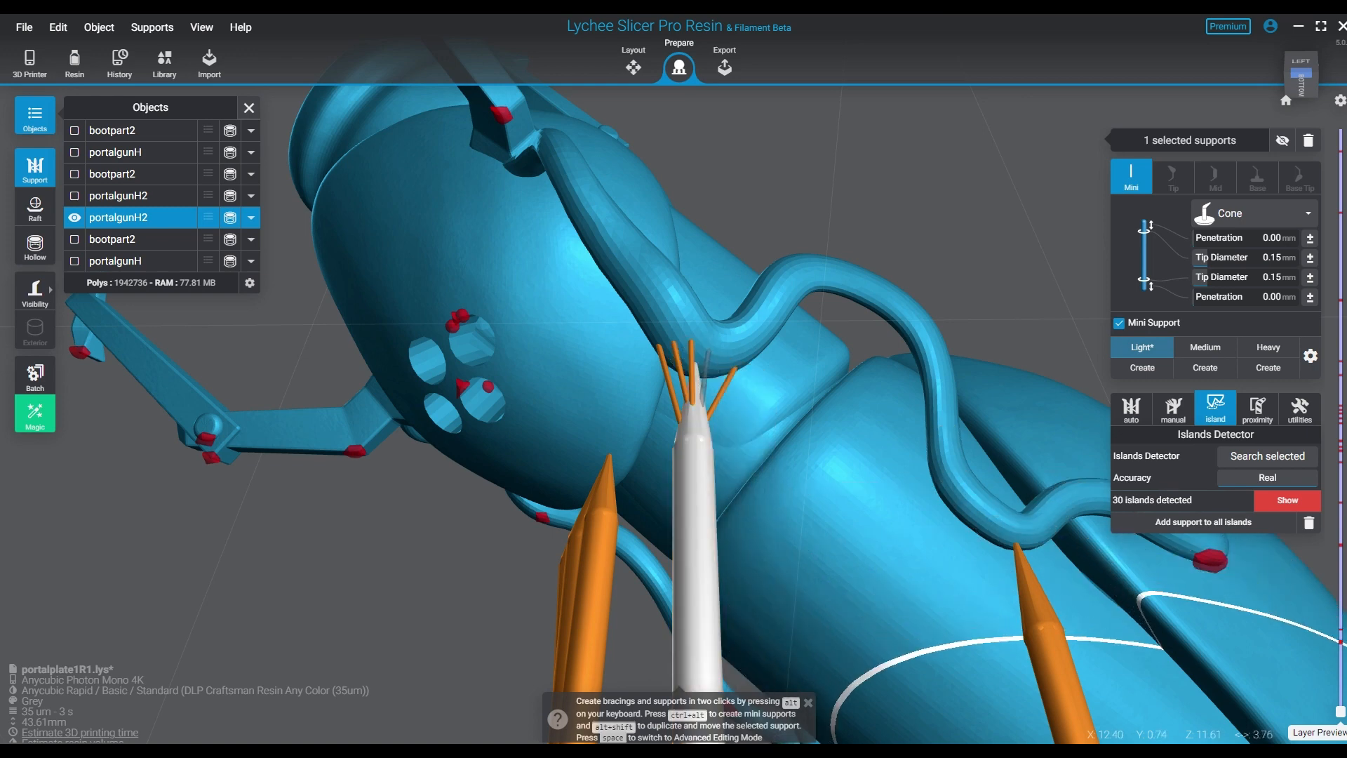
left_click(709, 351, "ctrl+alt")
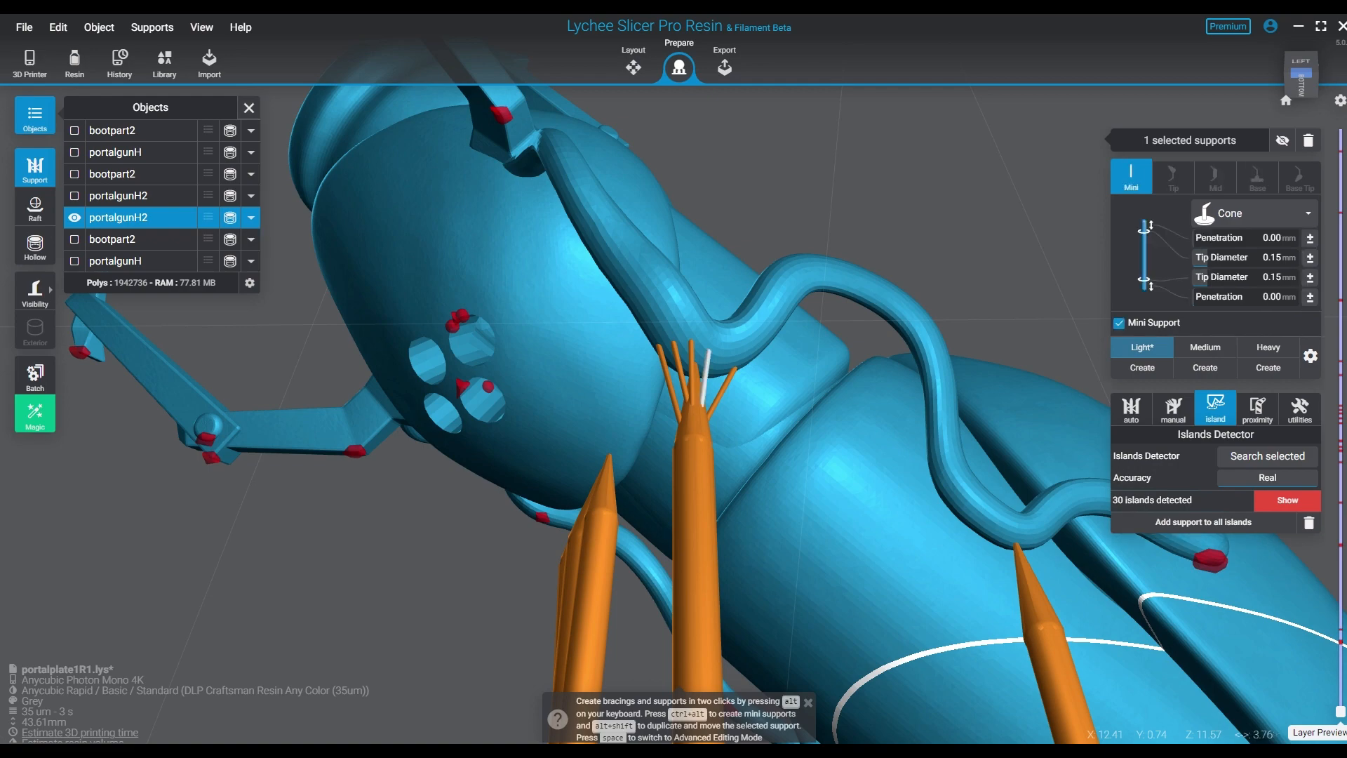
Close the object list and fan more mini supports with 0.15 mm tips across the opposite side of the upper hose bend.
left_click(249, 108)
right_click_drag(886, 483, 452, 400)
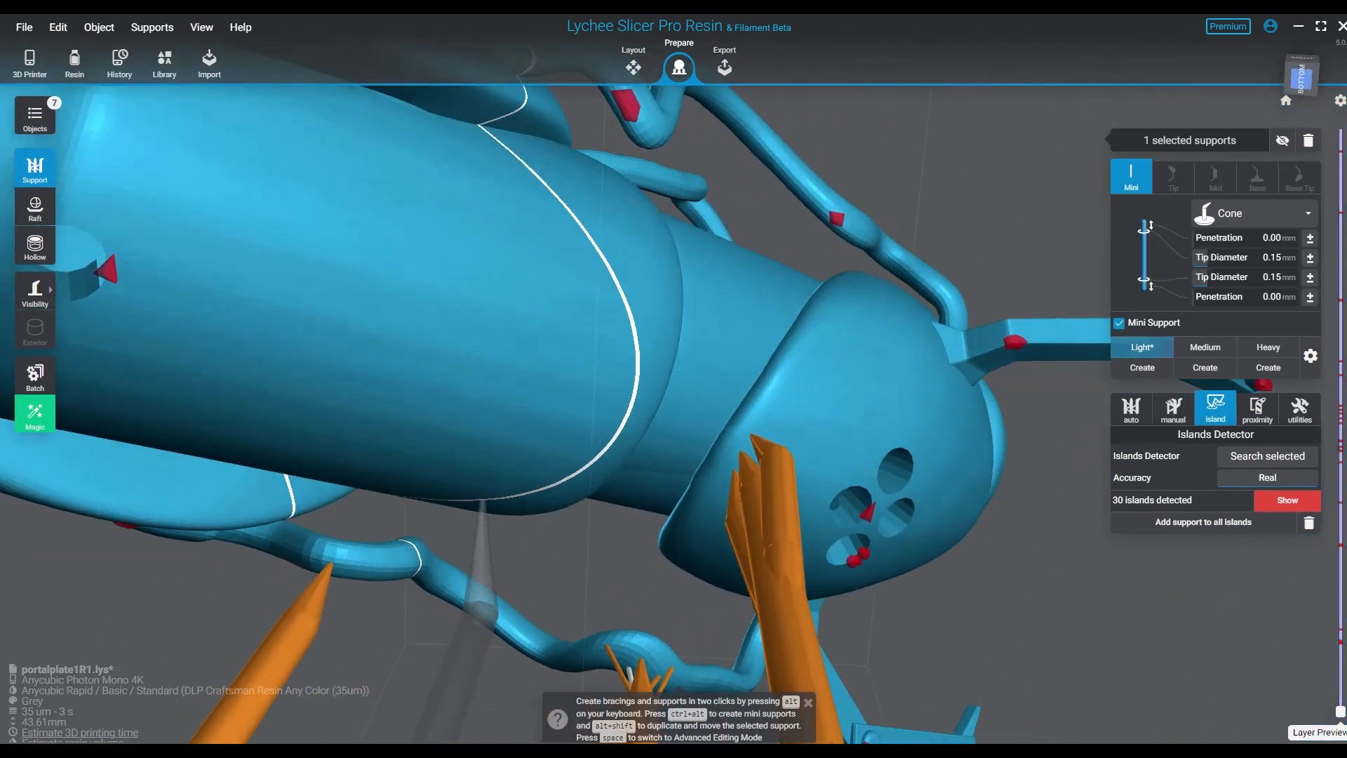
scroll(715, 554, "up", 4)
middle_click_drag(649, 627, 656, 353)
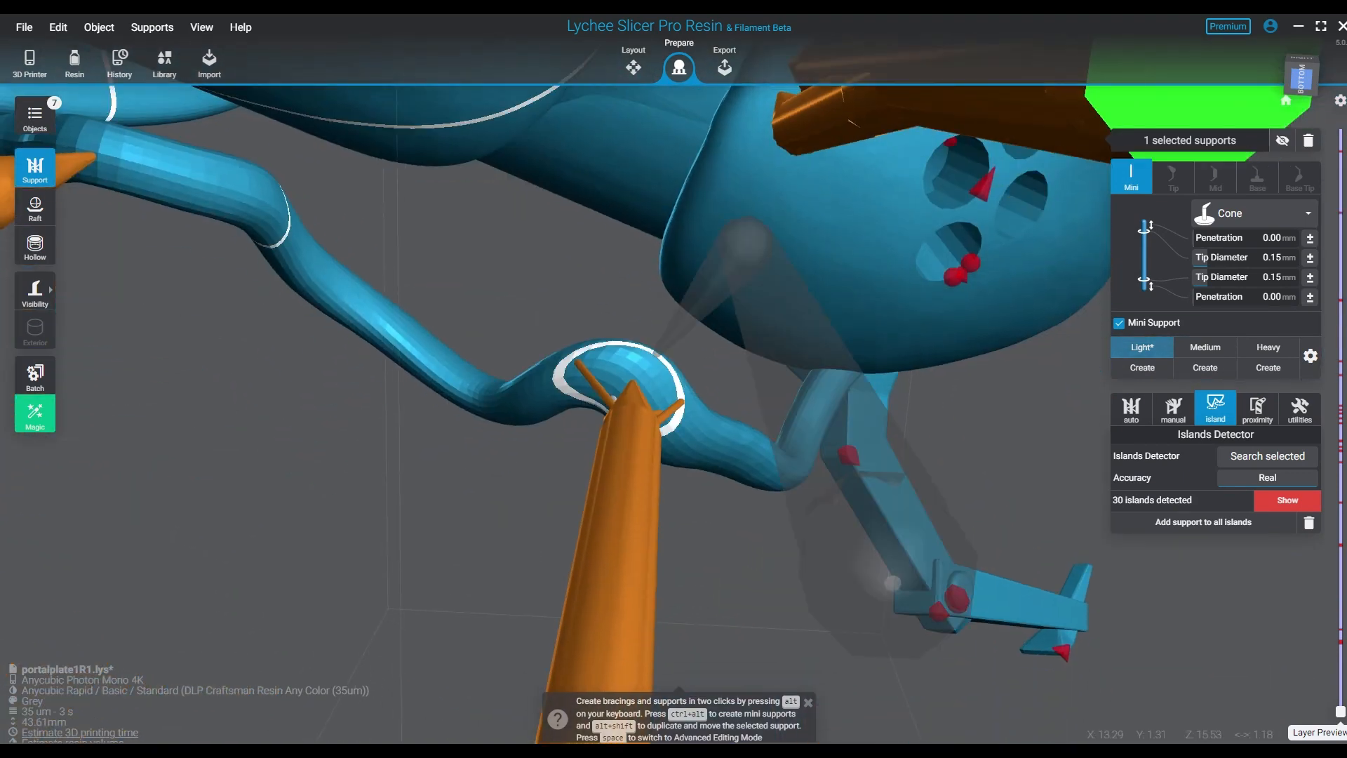
right_click_drag(656, 353, 631, 316)
scroll(618, 379, "up", 3)
right_click_drag(611, 393, 632, 544)
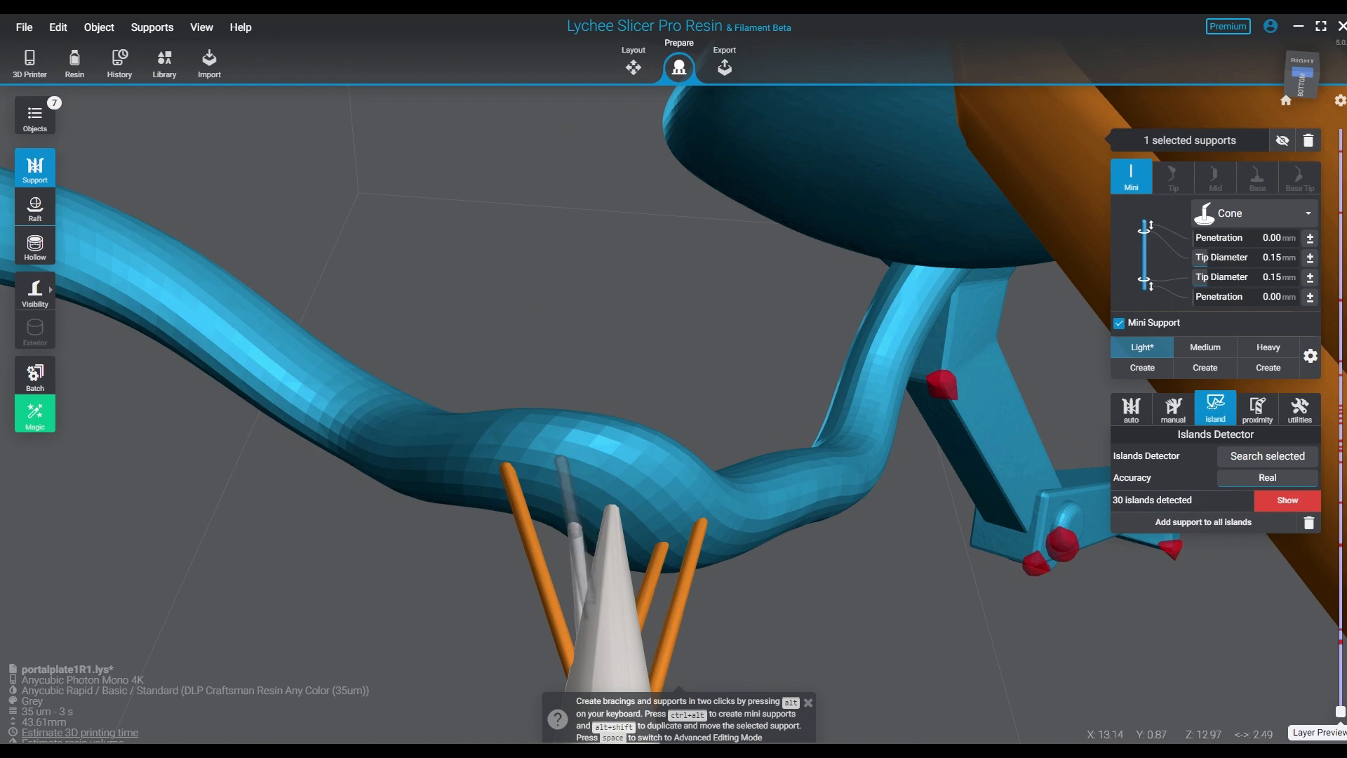
left_click(610, 603)
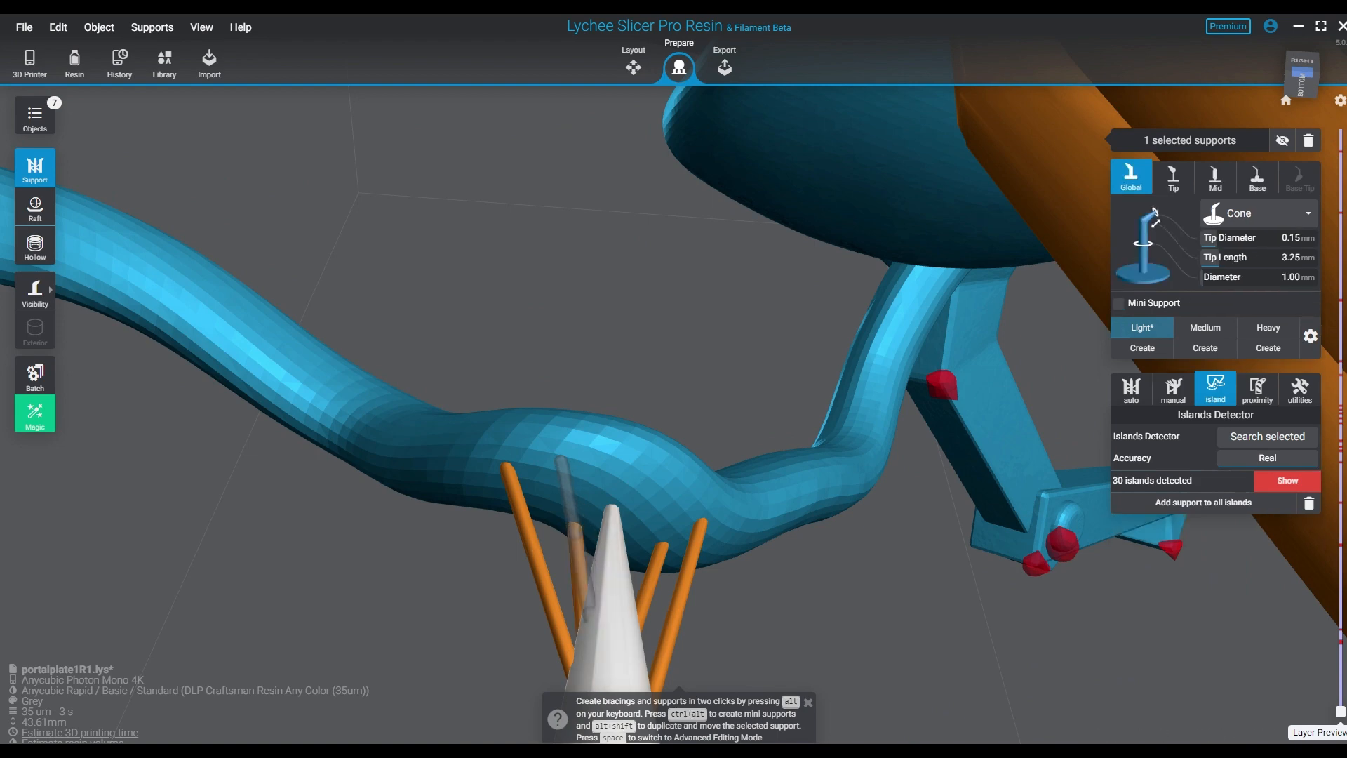
left_click(562, 460, "ctrl+alt")
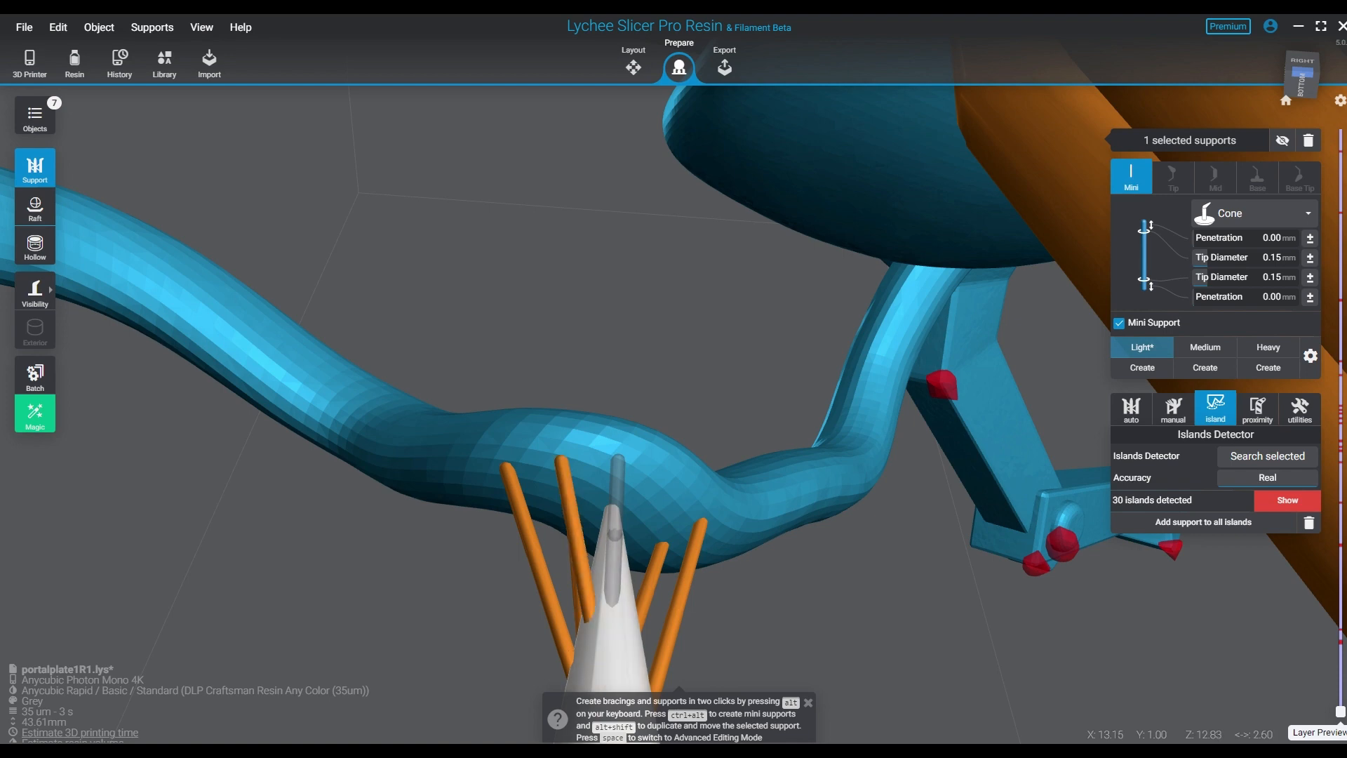
left_click(612, 604, "ctrl+alt")
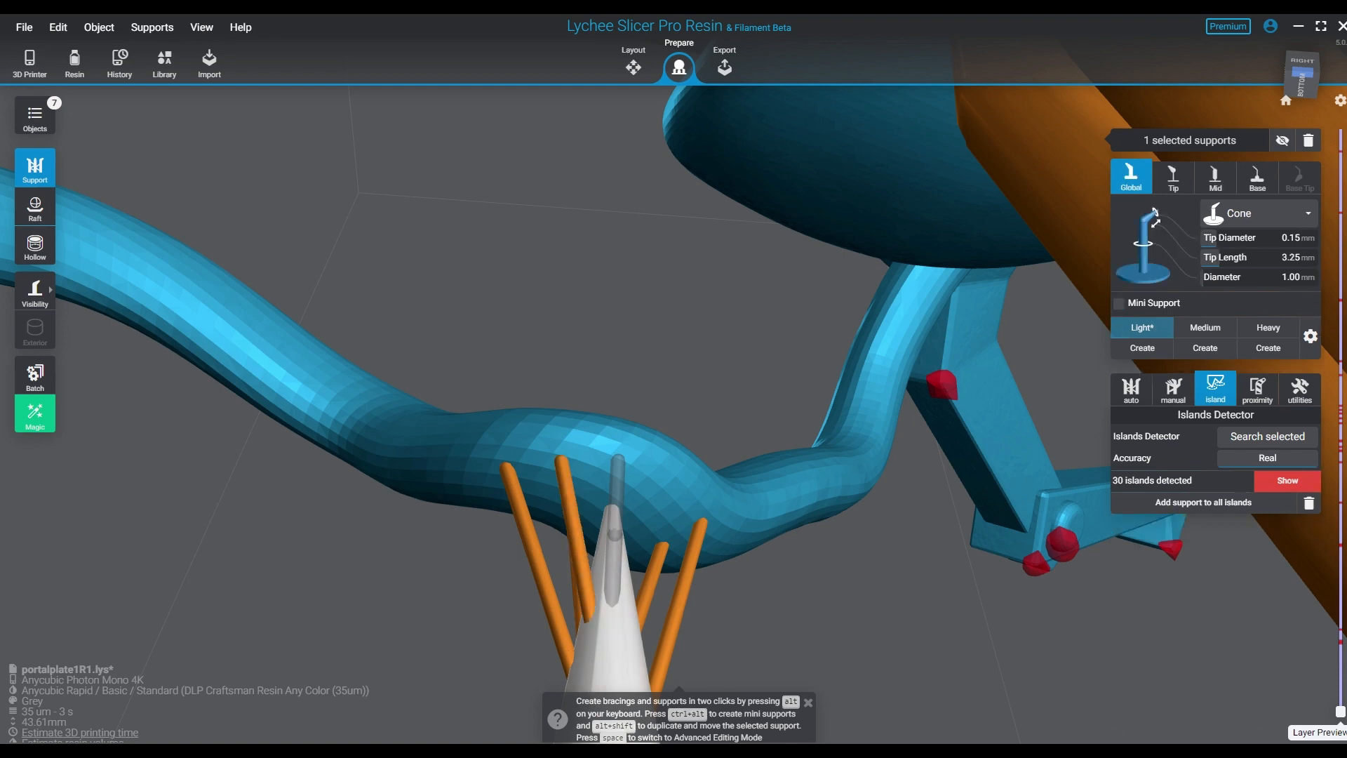
left_click(618, 460, "ctrl+alt")
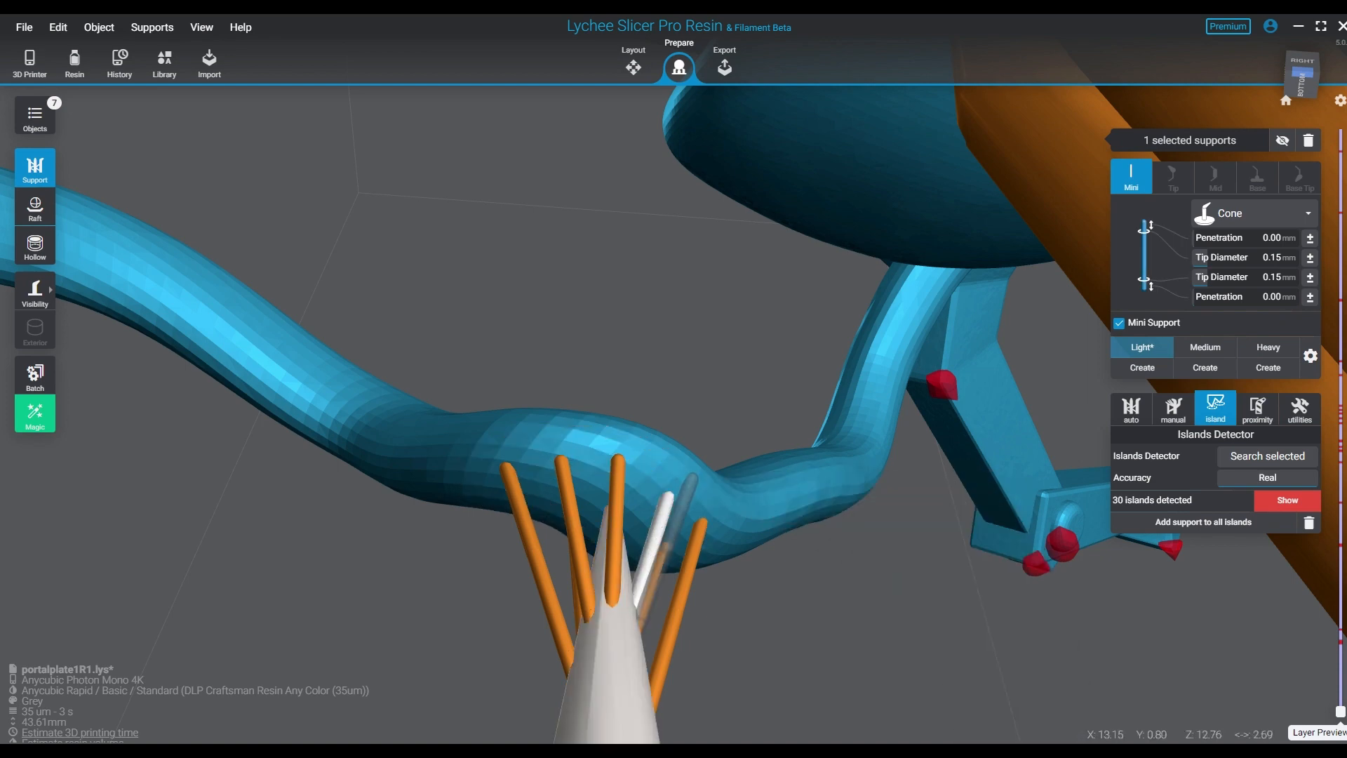
left_click(1120, 323)
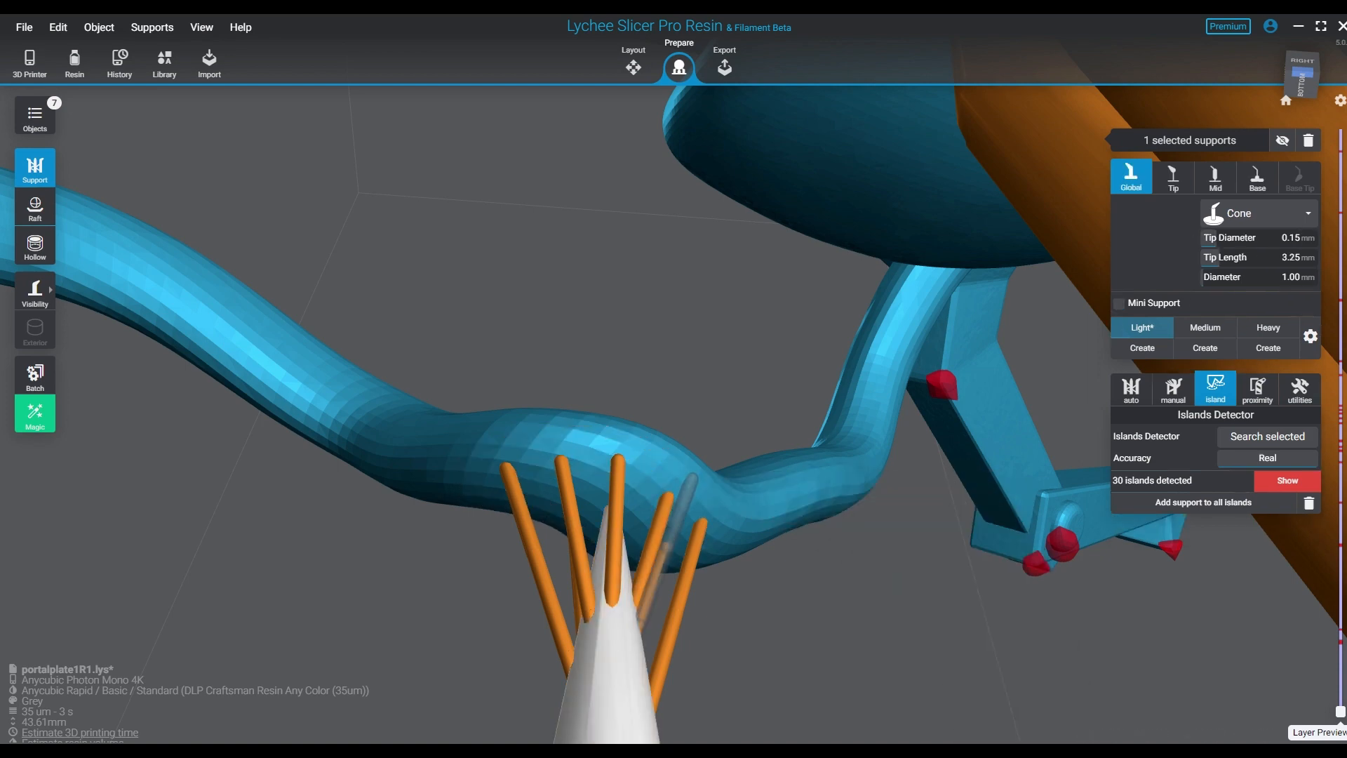
left_click(1119, 303)
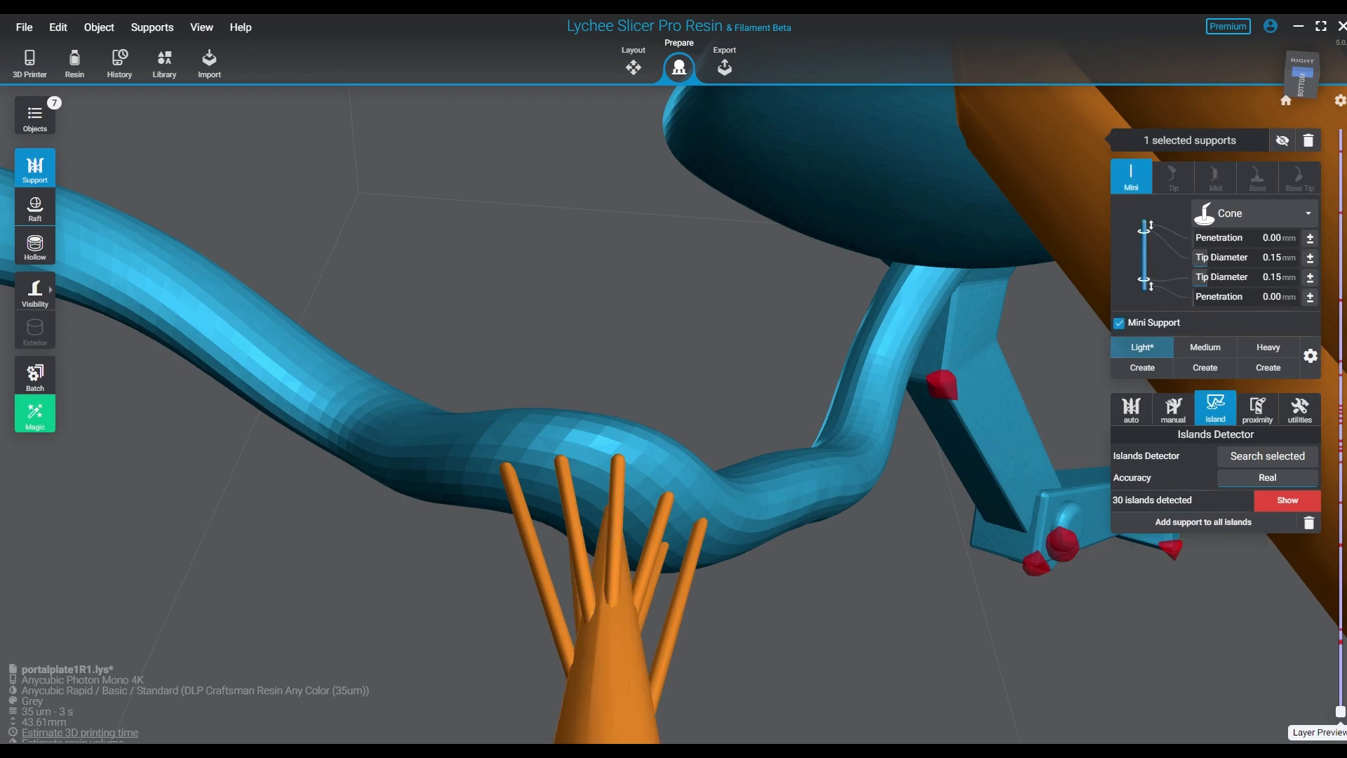
Place a light support with a 0.15 mm tip and 1 mm diameter on the island at the hose's capped end.
right_click_drag(702, 435, 1053, 449)
middle_click_drag(1053, 450, 527, 400)
middle_click_drag(197, 506, 49, 491)
right_click_drag(737, 491, 569, 484)
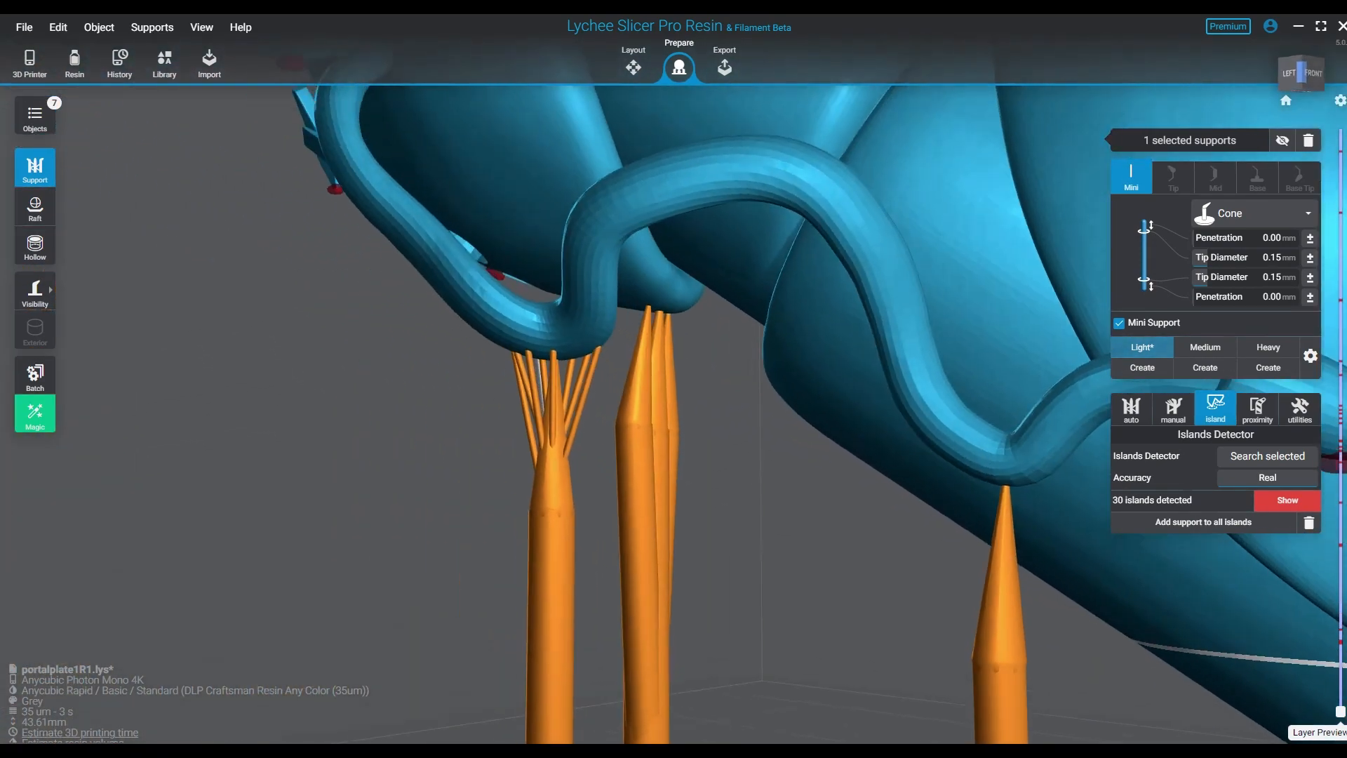
middle_click_drag(568, 484, 329, 488)
middle_click_drag(870, 495, 347, 474)
right_click_drag(346, 473, 372, 294)
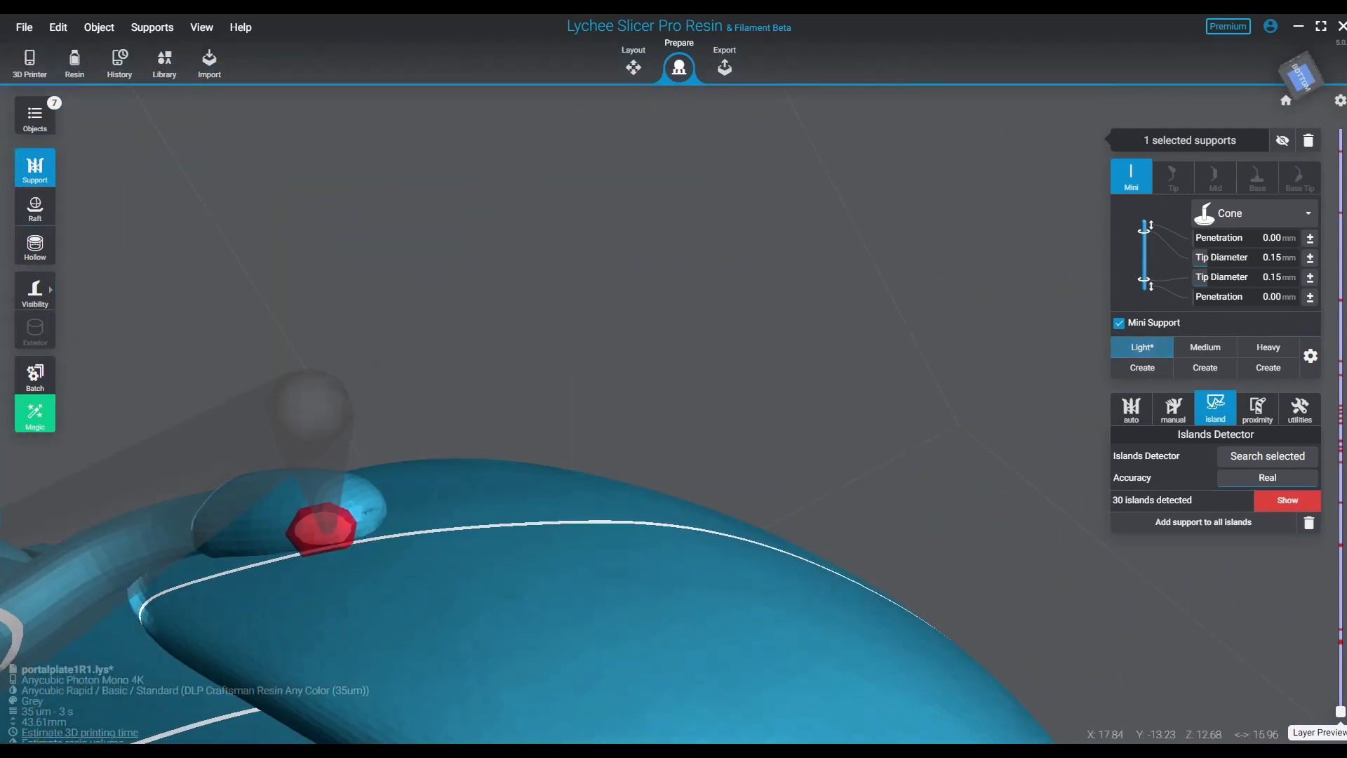
left_click(324, 527)
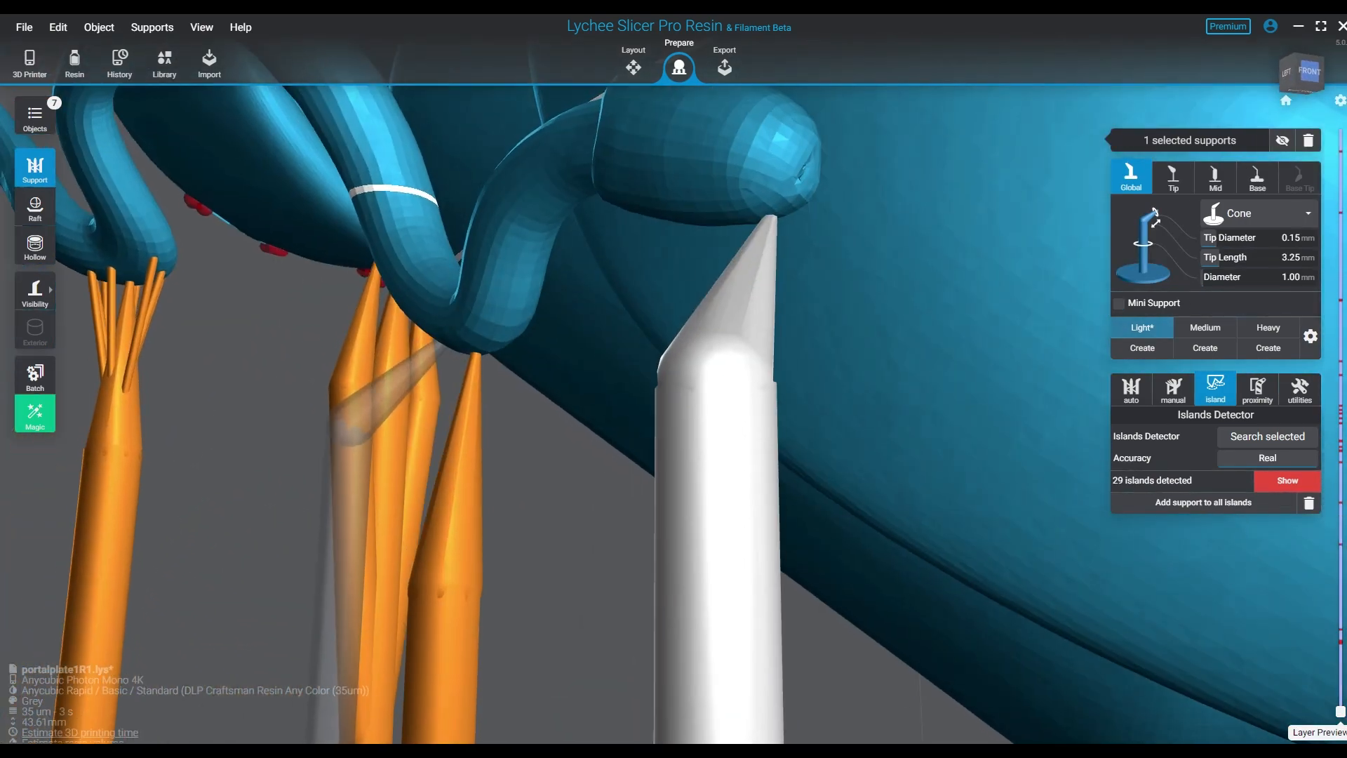
Add a support on one side of the lower hose-bend support and a branch support on its other side, both with 0.15 mm tips.
right_click_drag(534, 393, 674, 336)
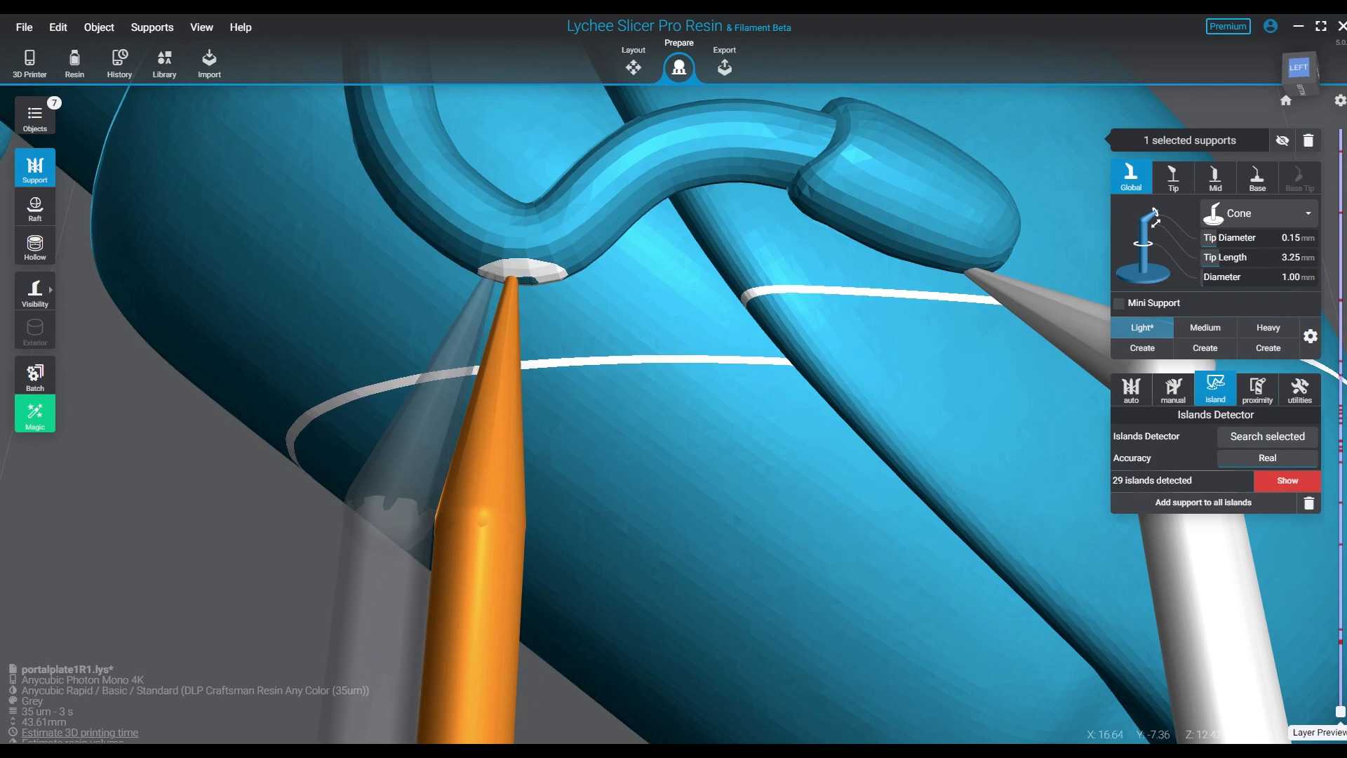
left_click(490, 275)
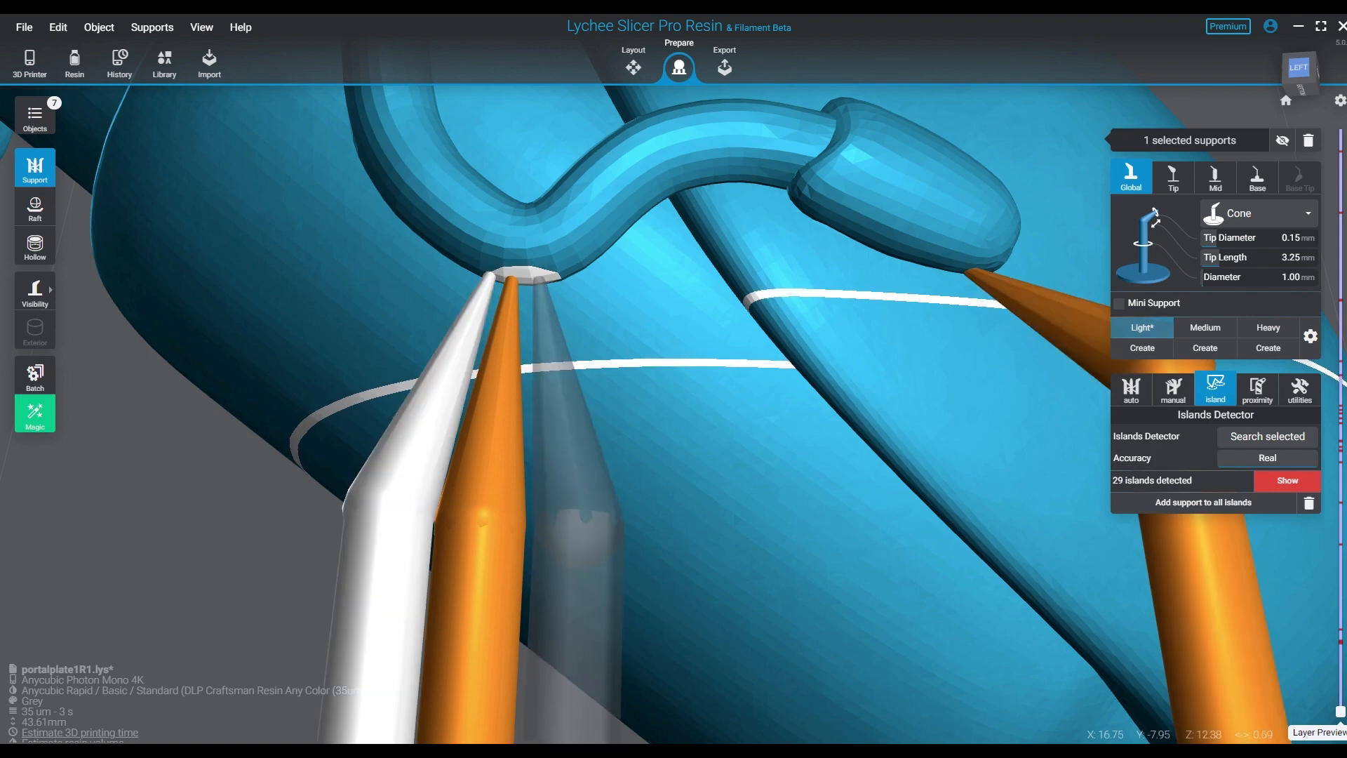
middle_click_drag(537, 439, 506, 293)
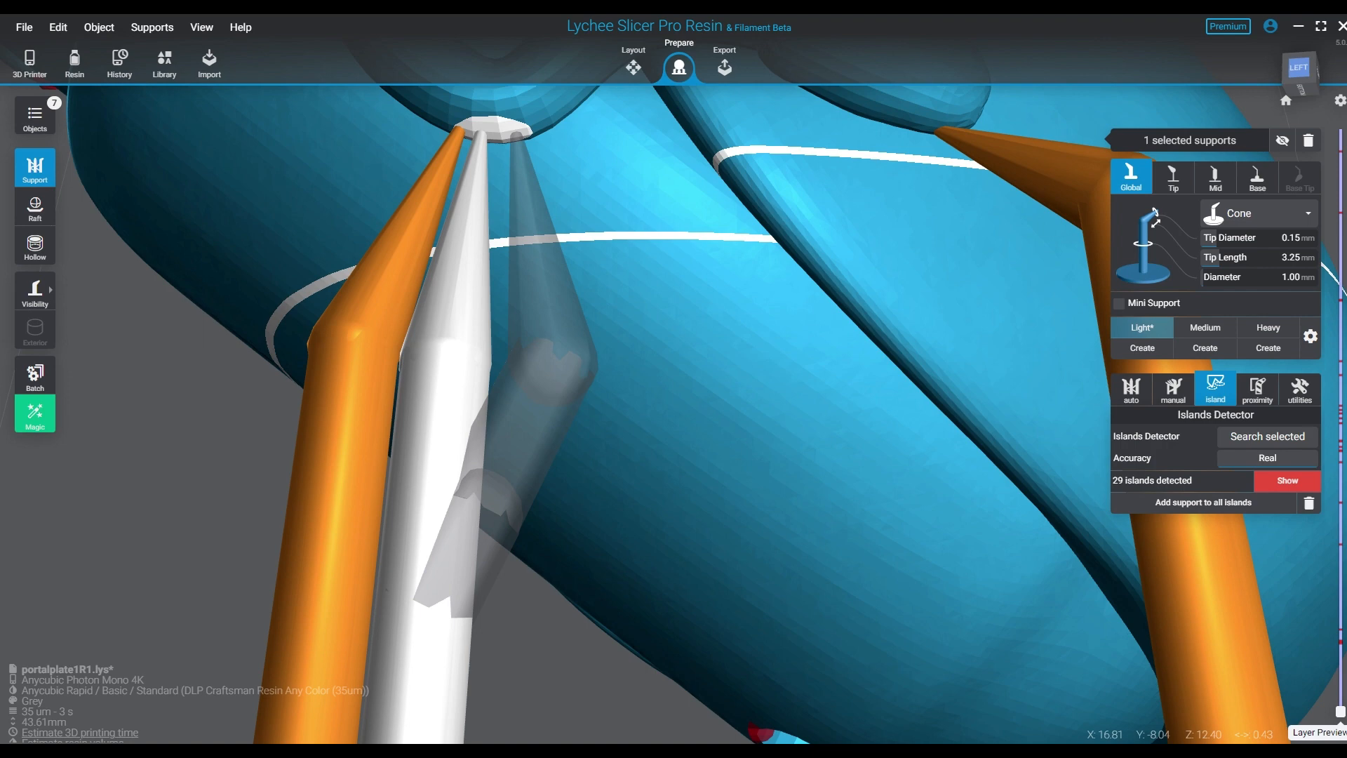
left_click(517, 134)
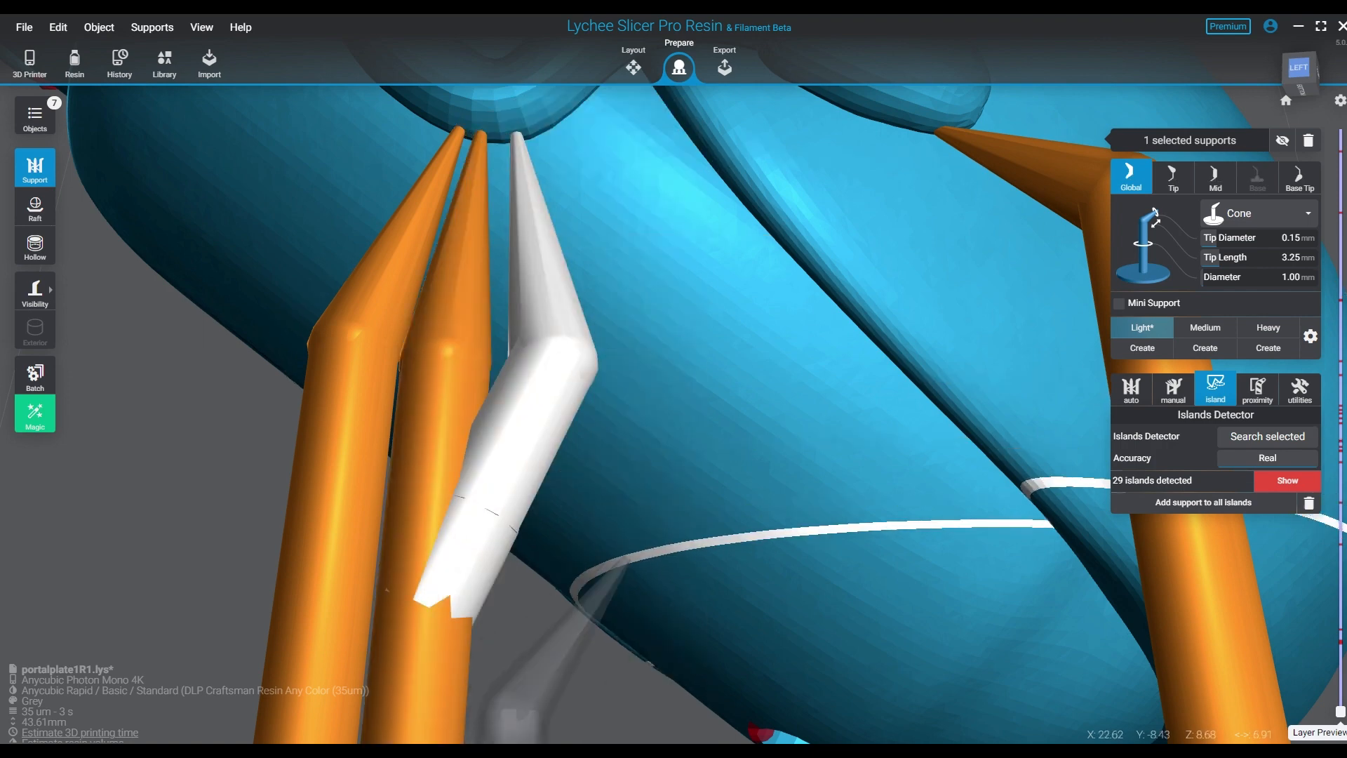
Try to add bracings between the two adjacent full-length supports beneath the lower hose bend.
middle_click_drag(427, 632, 708, 295)
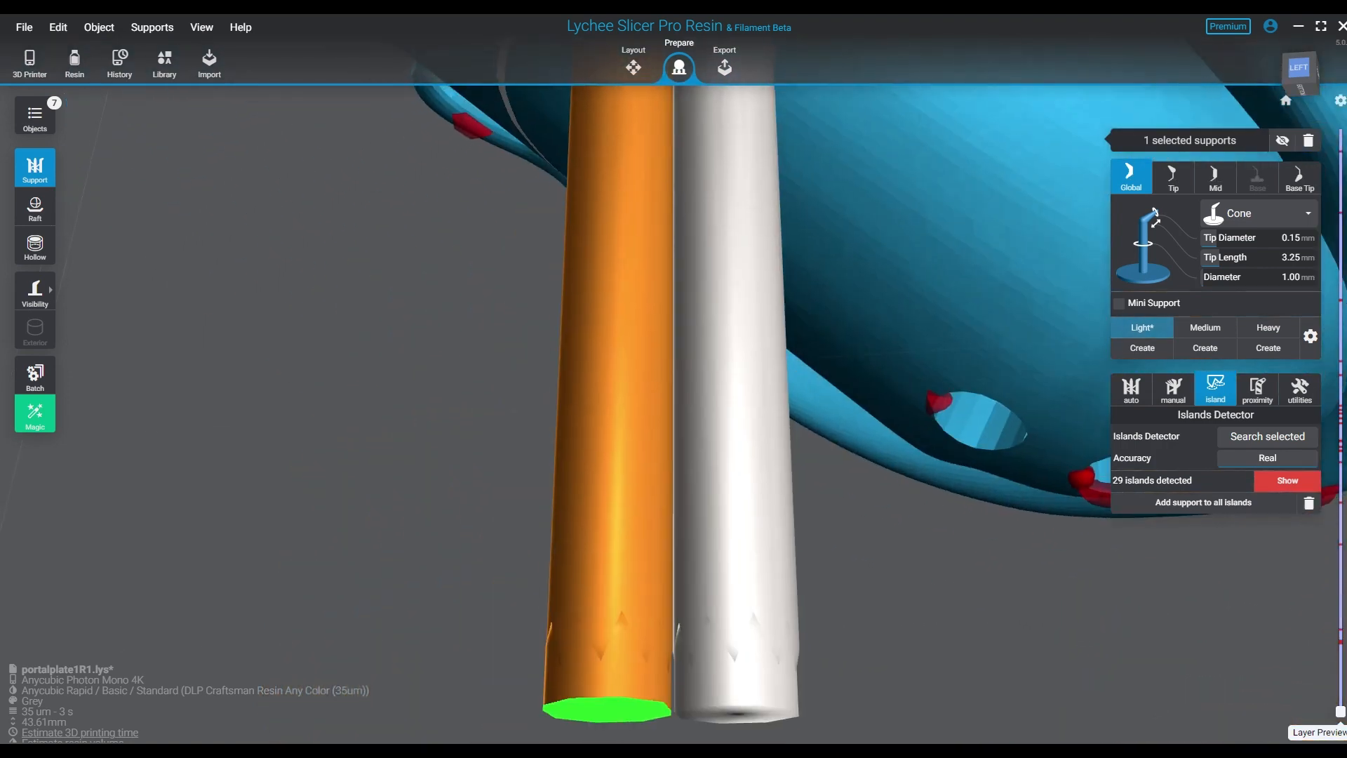
left_click(729, 372)
left_click(624, 372, "ctrl")
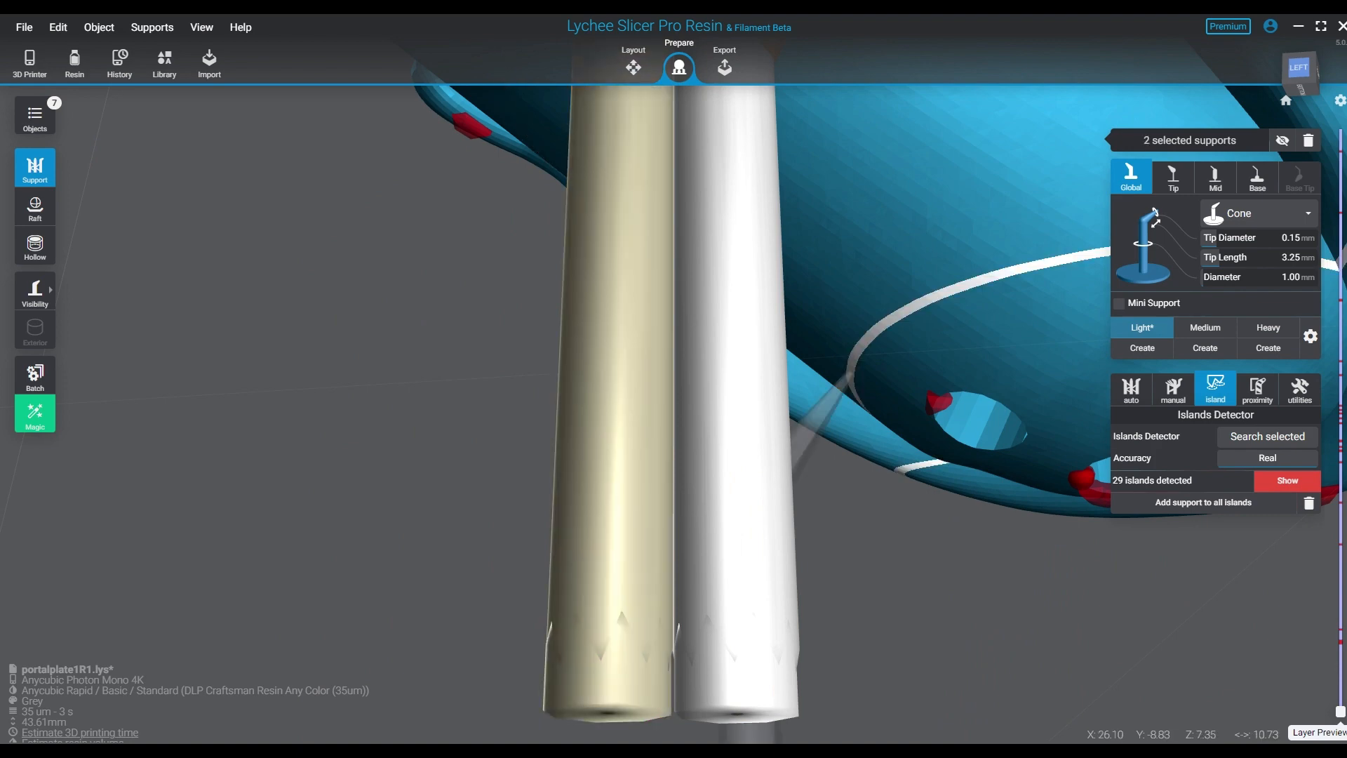
left_click(1173, 390)
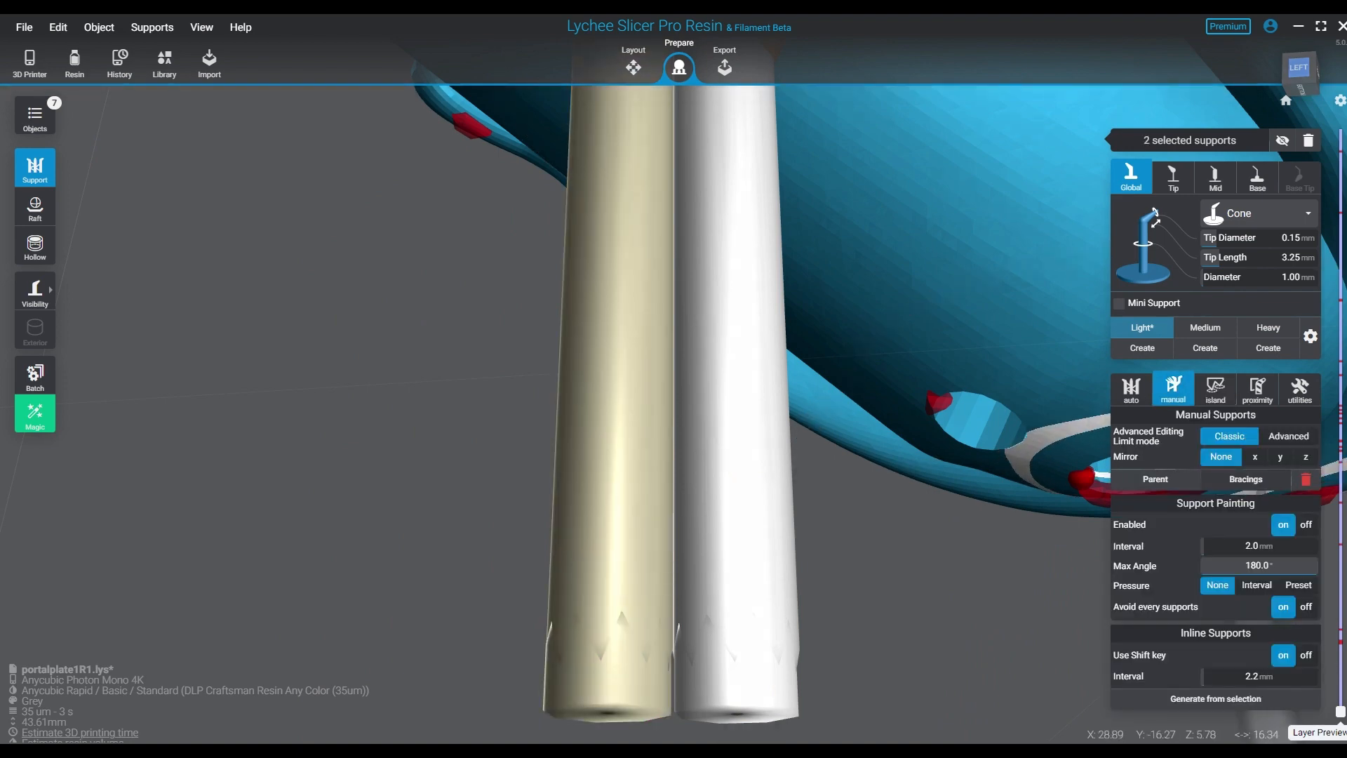
left_click(1247, 480)
left_click(680, 428)
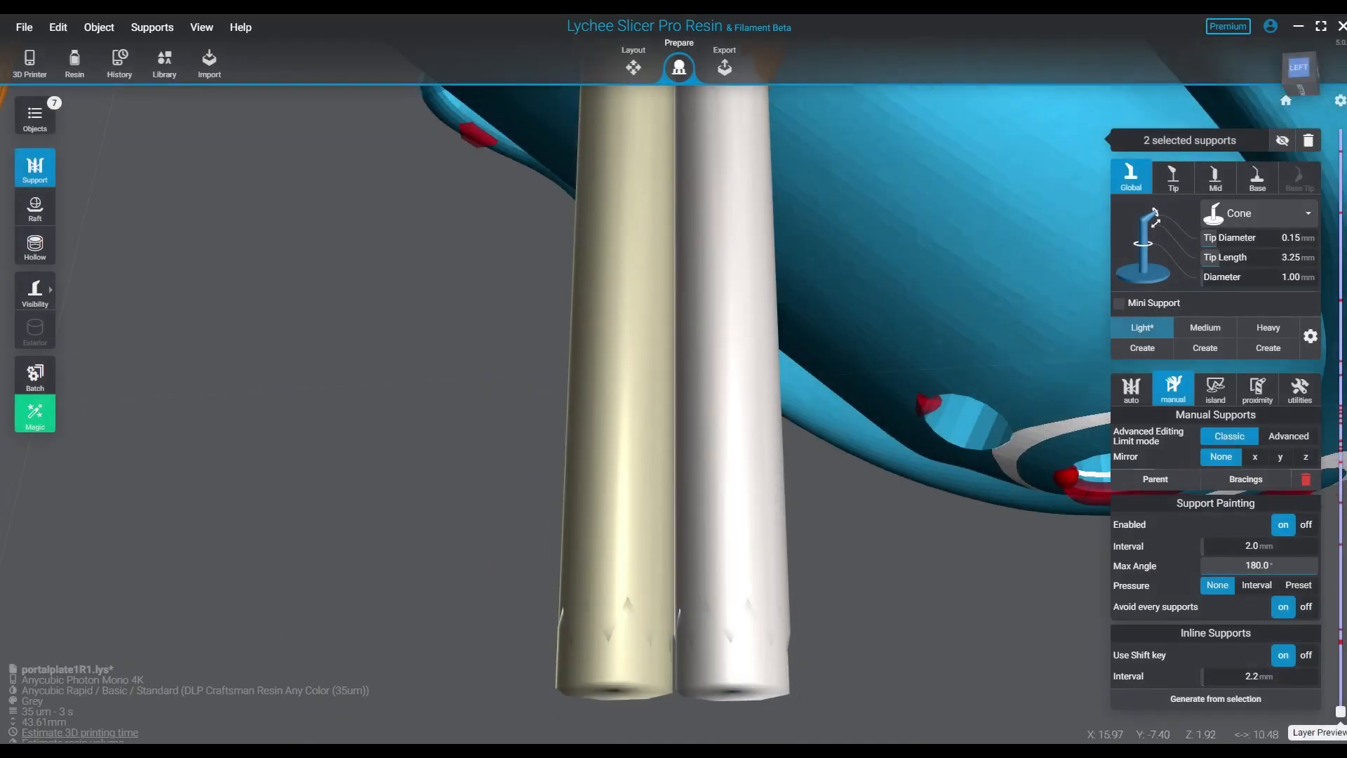
Move the outer lower hose-bend support's column away from the middle support, keeping its tip on the hose.
right_click_drag(679, 428, 738, 509)
left_click(732, 526)
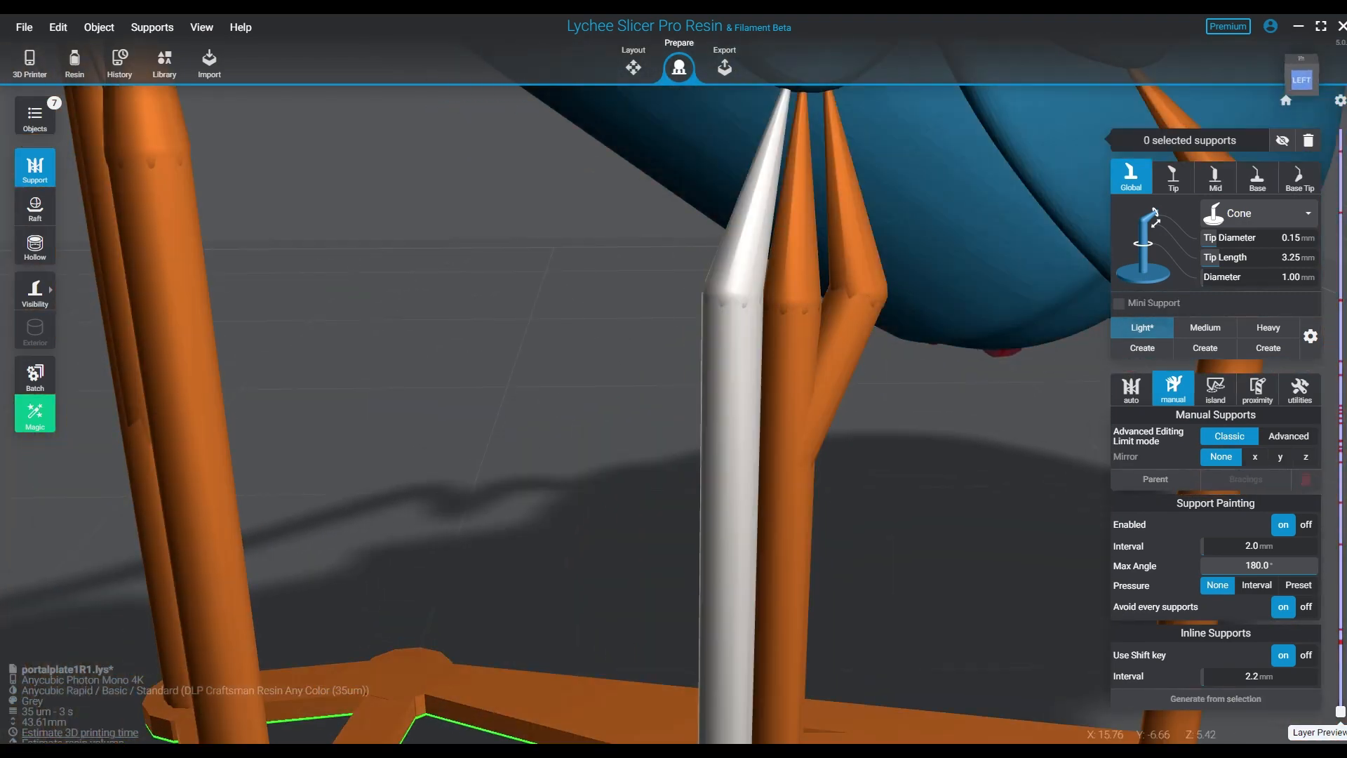
double_click(731, 526)
left_click_drag(660, 541, 634, 541)
key("Escape")
Generate bracings between the middle and outer supports beneath the lower hose bend.
left_click(783, 477)
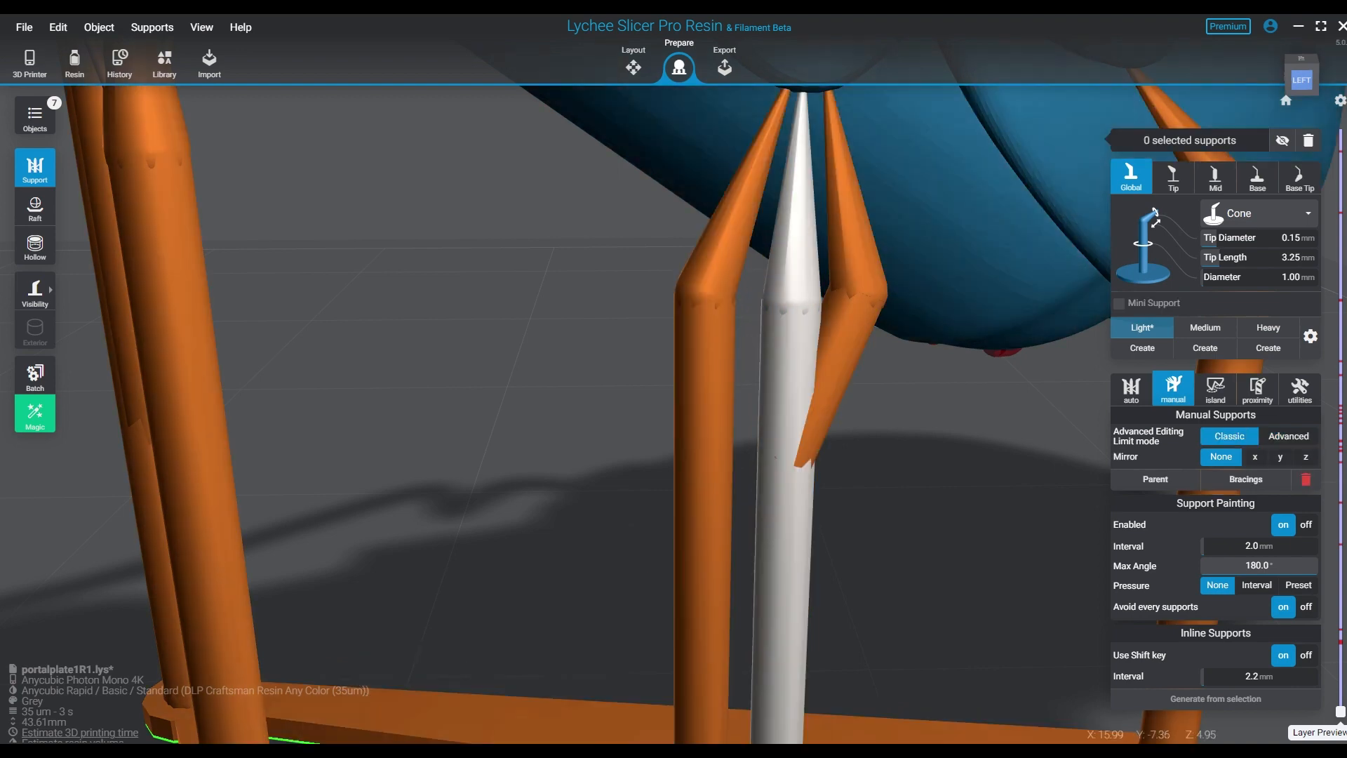
left_click(706, 484, "ctrl")
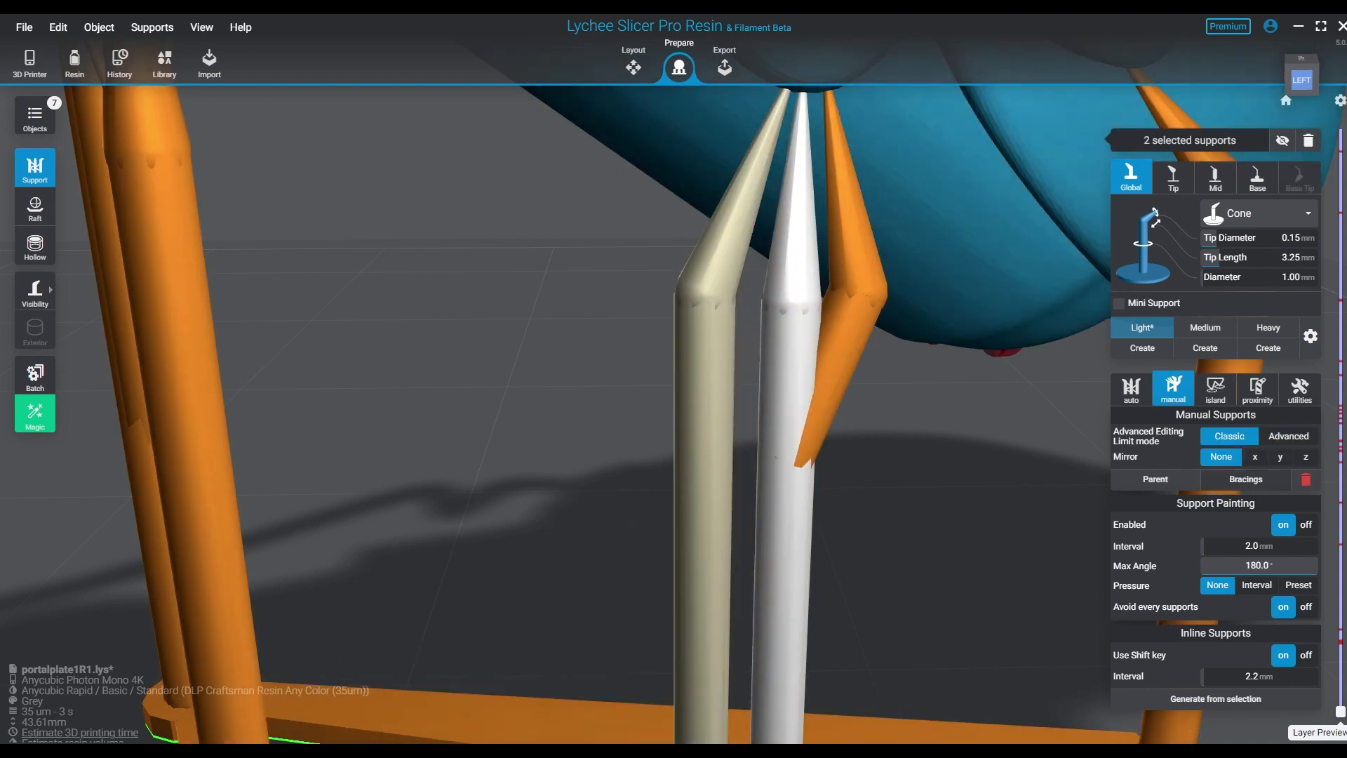
key("b")
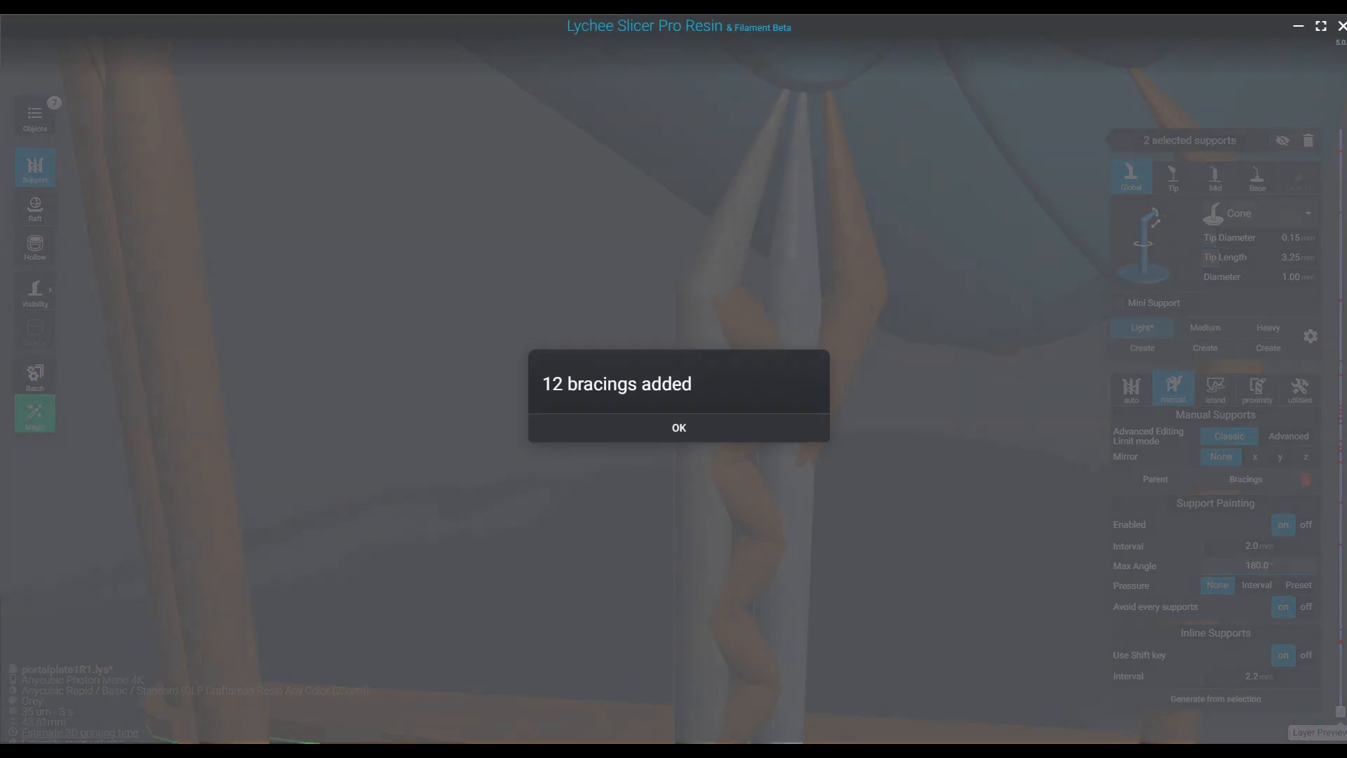
key("Return")
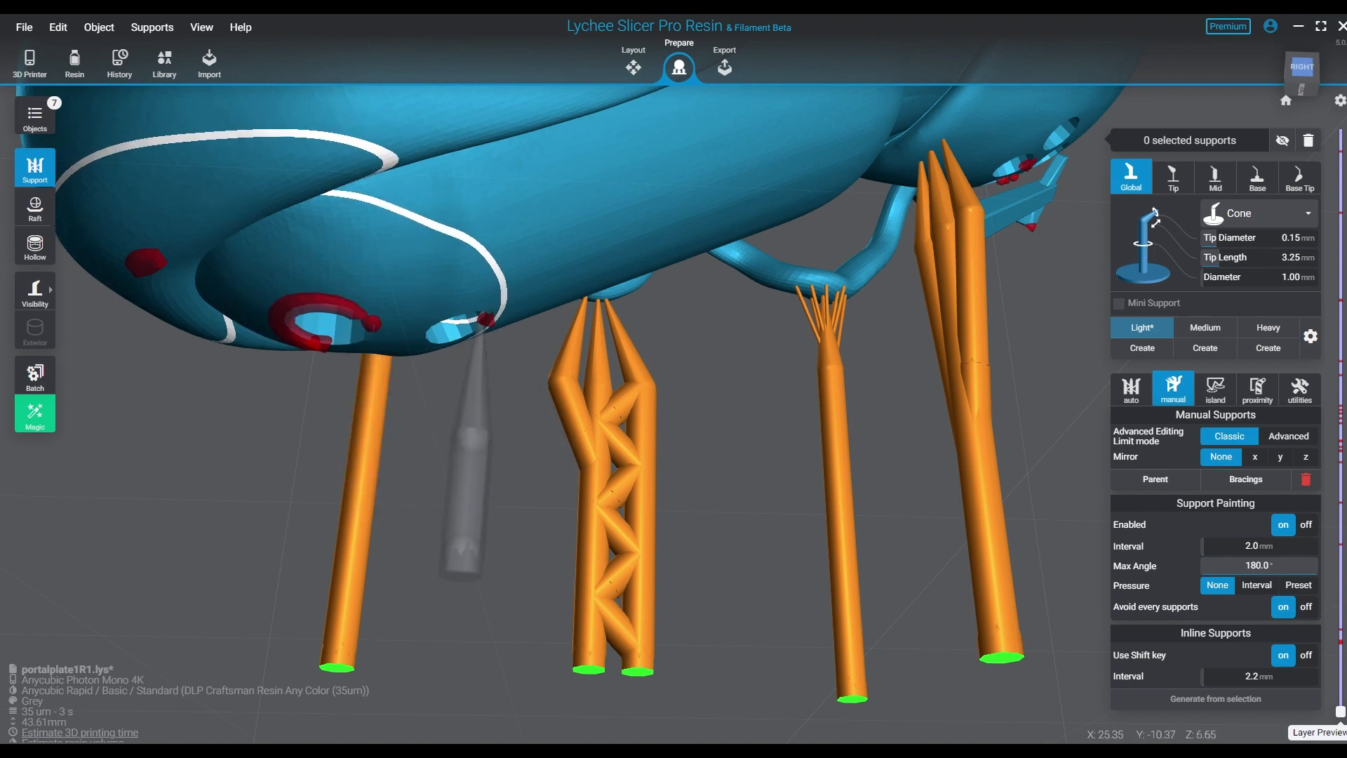
Place a second light support with a 0.15 mm tip and 1 mm diameter beside the existing one at the hose's capped end.
right_click_drag(485, 323, 135, 390)
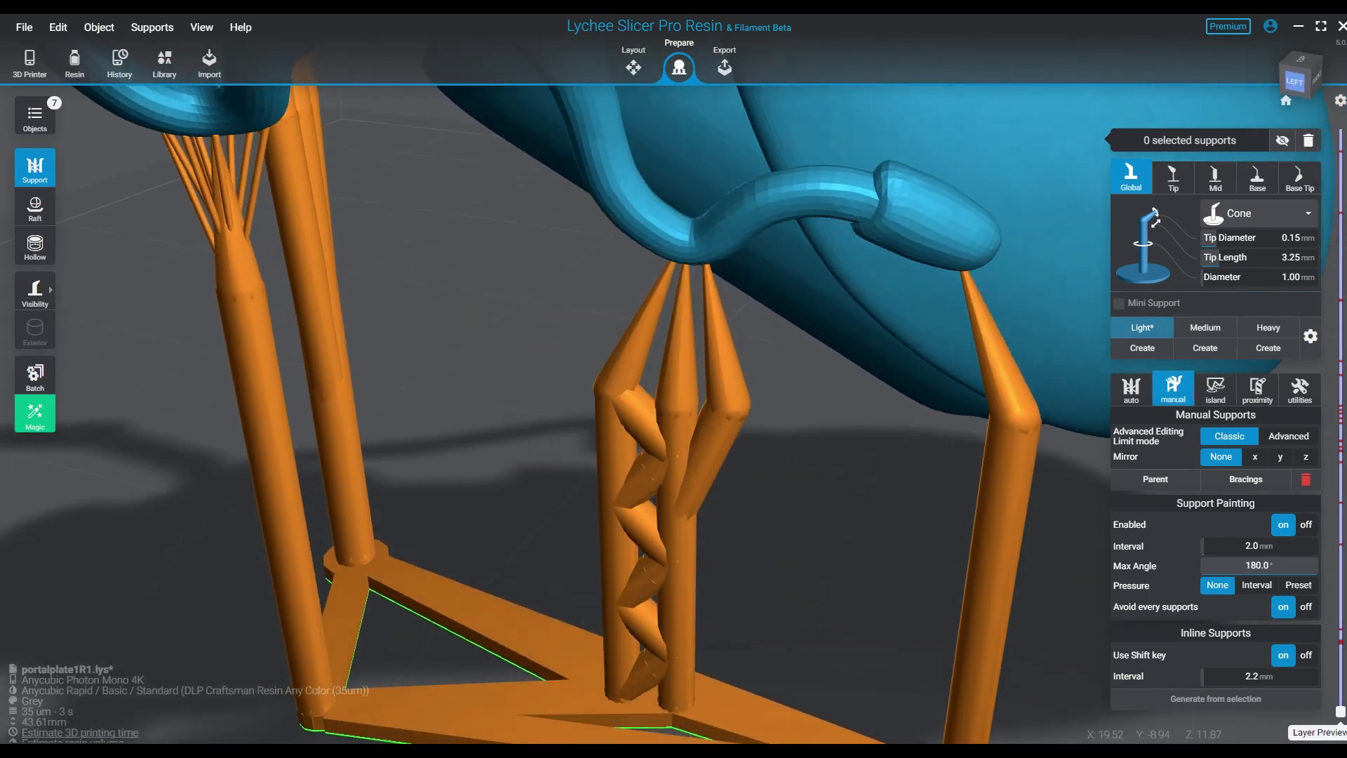
right_click_drag(632, 393, 653, 280)
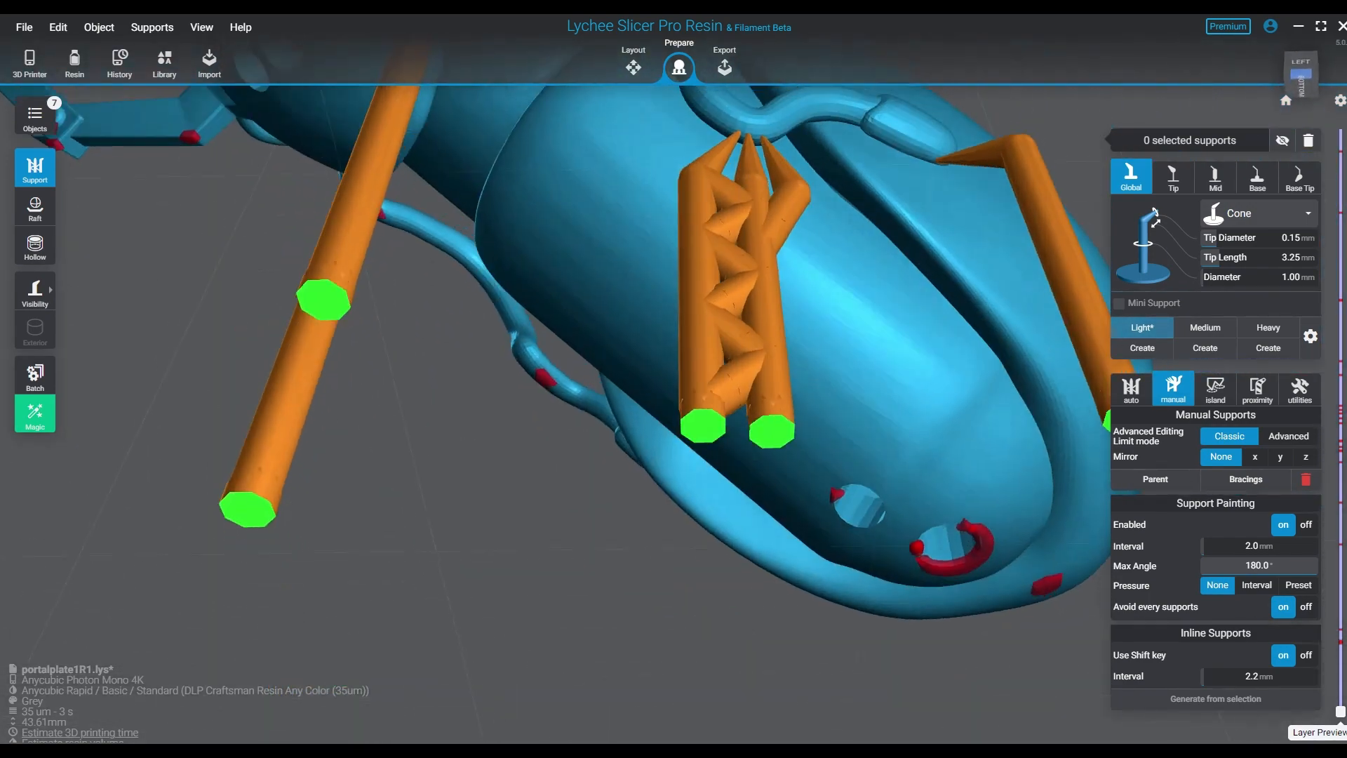
right_click_drag(835, 317, 836, 309)
middle_click_drag(837, 309, 606, 440)
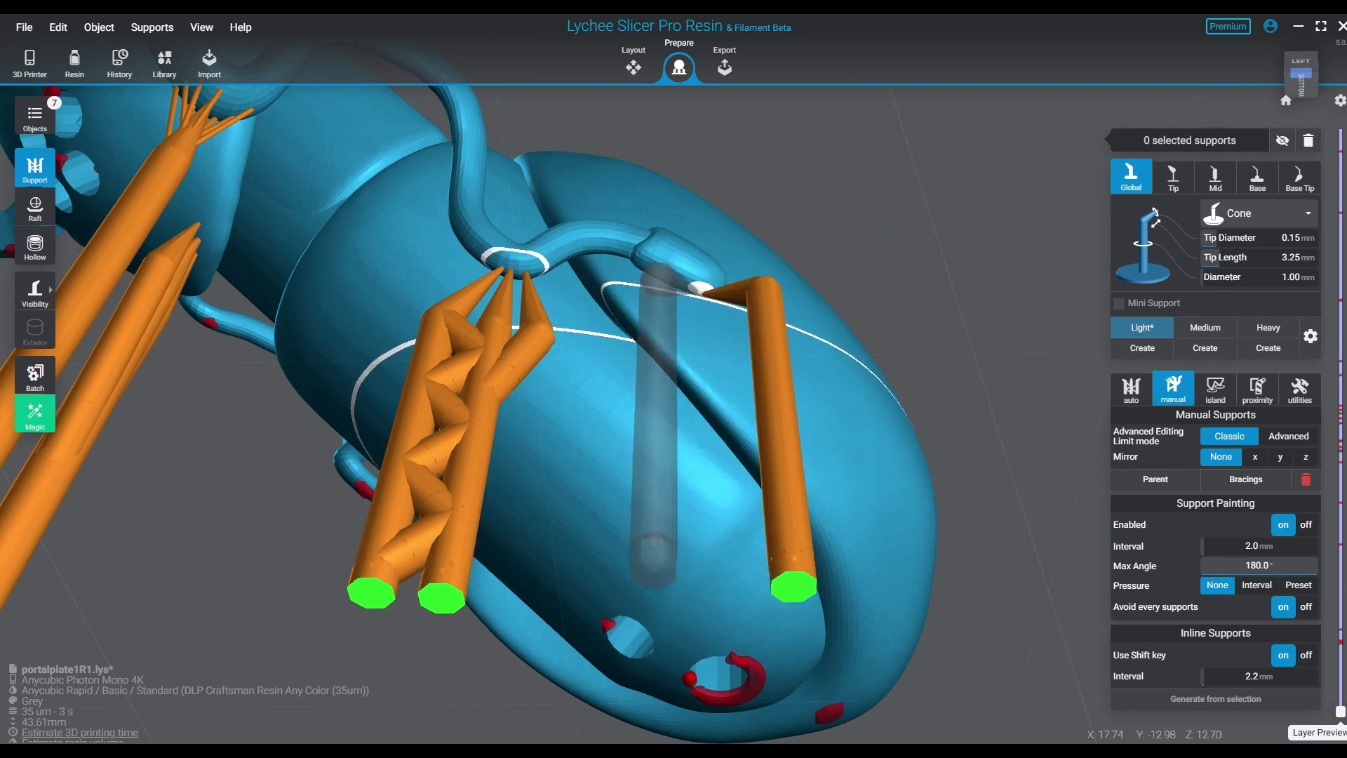
left_click(693, 285)
right_click_drag(901, 493, 674, 449)
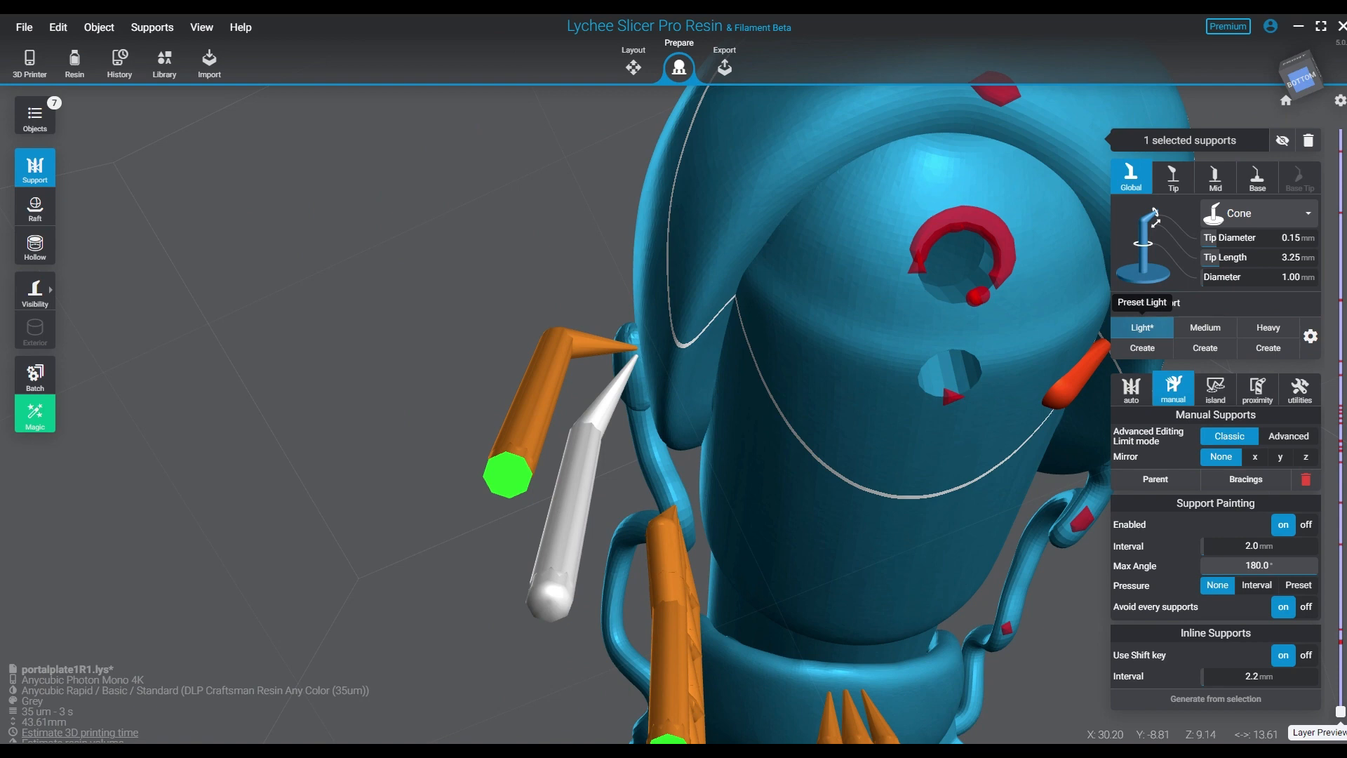
right_click_drag(1084, 319, 867, 263)
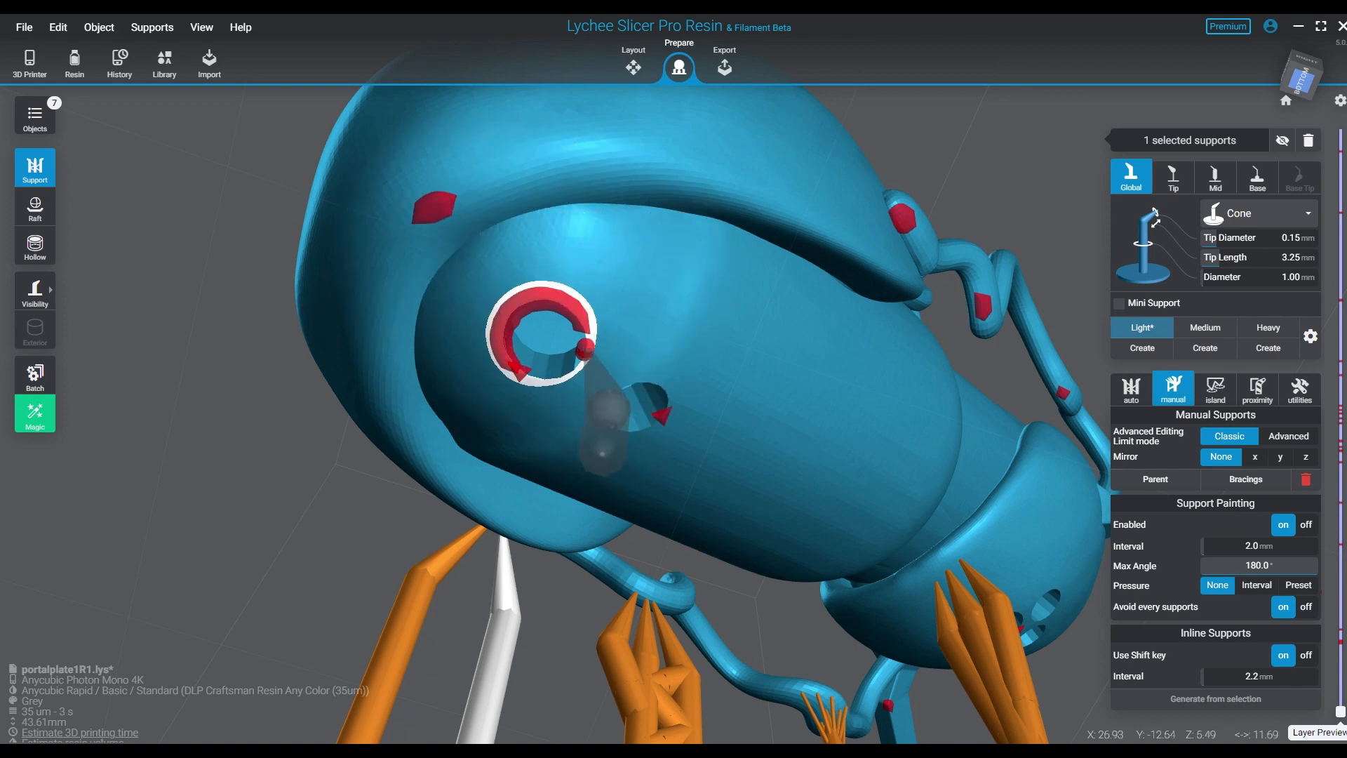
Place four light supports with 0.15 mm tips and 1 mm diameter around the larger round hole's rim on the underside.
left_click(585, 348)
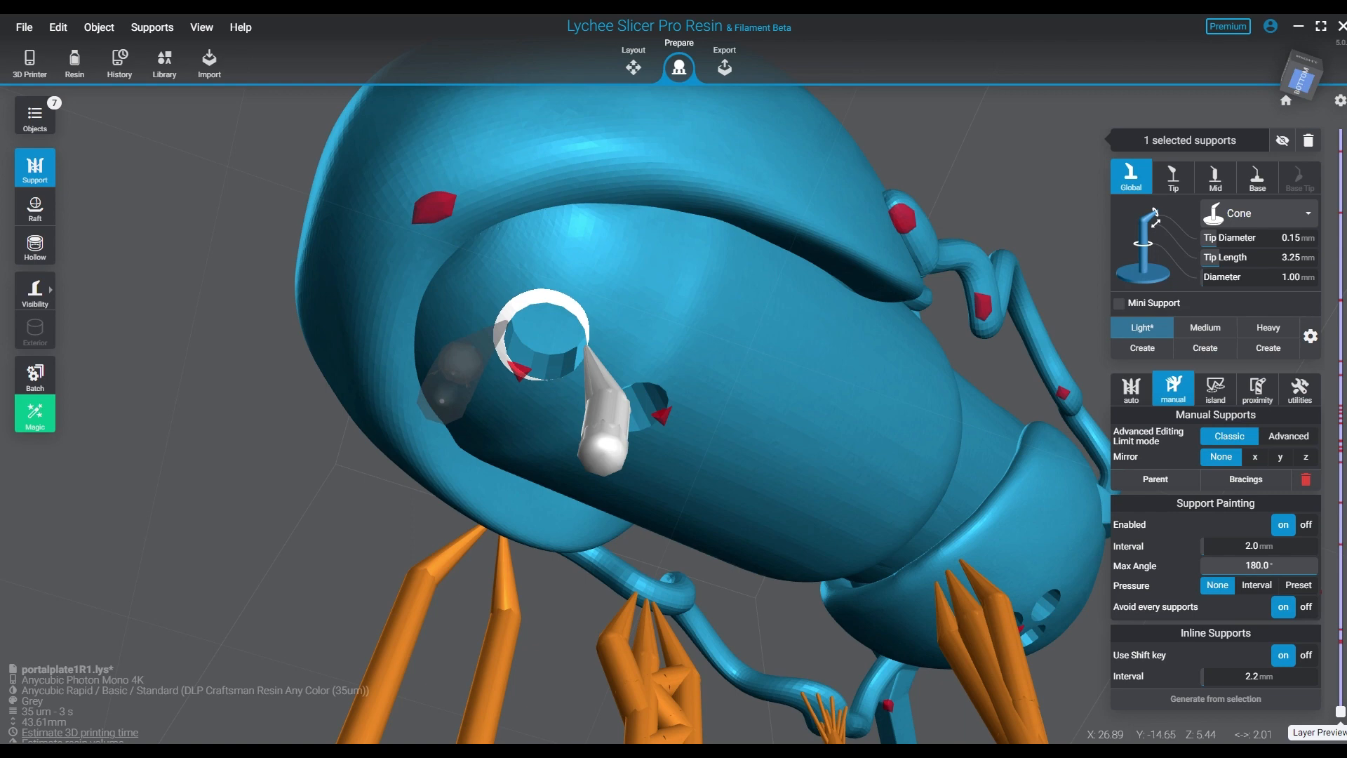
left_click(507, 323)
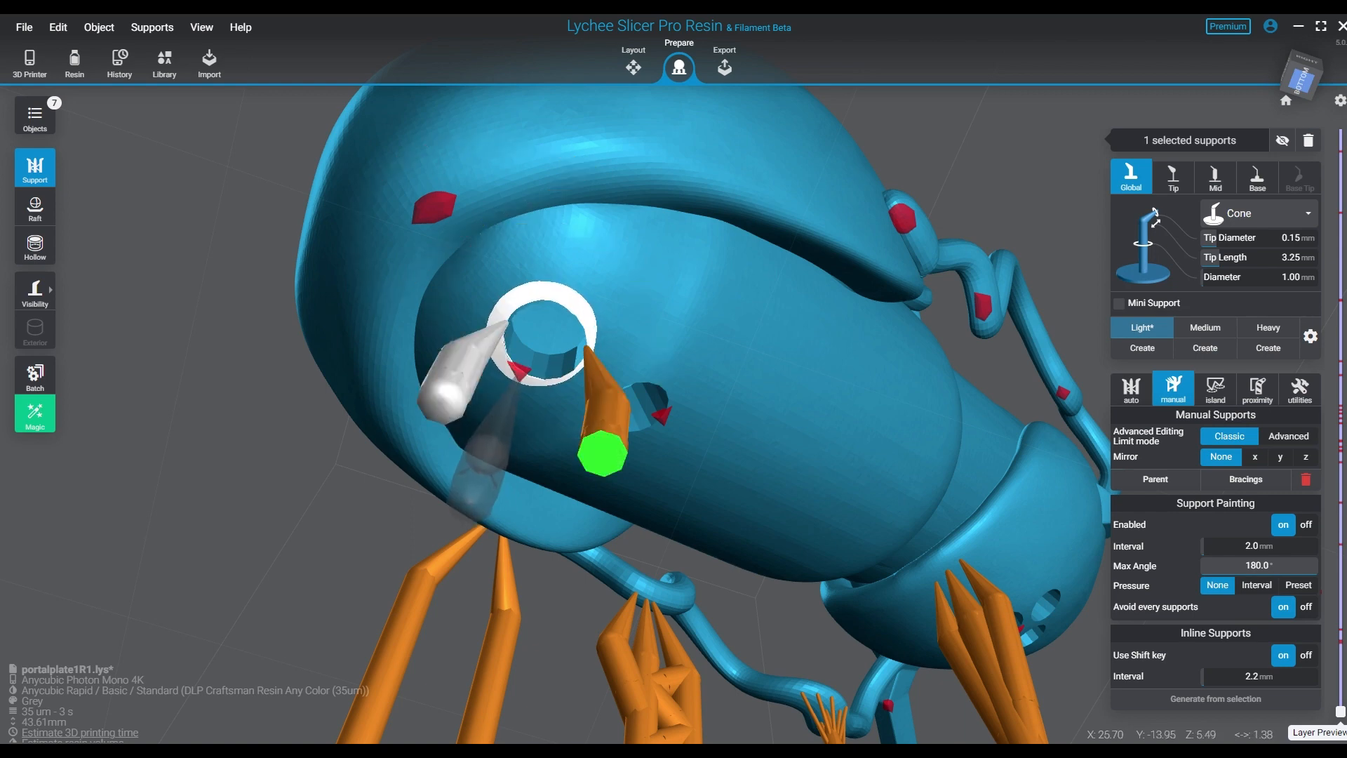
left_click(518, 379)
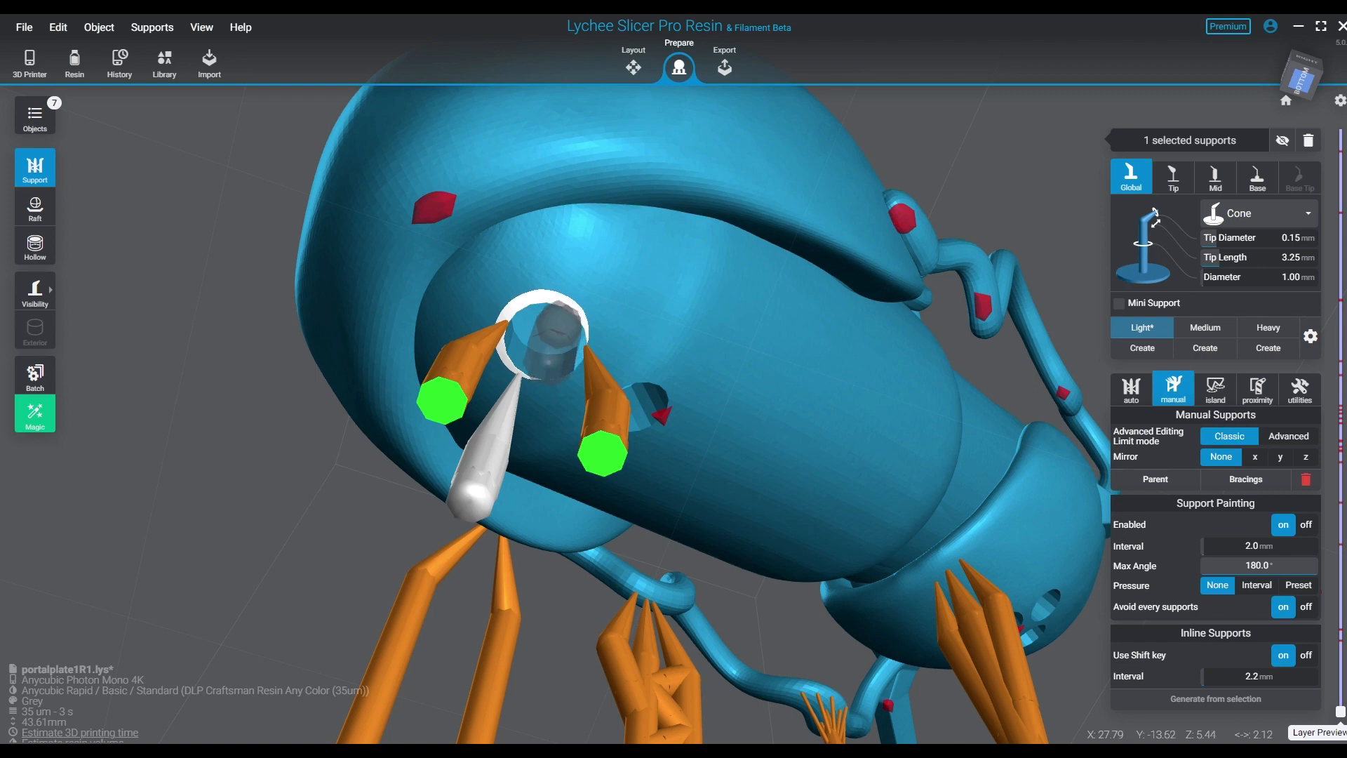
left_click(559, 302)
Place four light supports with 0.15 mm tips around the rim of the smaller hole beside the larger one.
right_click_drag(717, 328, 721, 245)
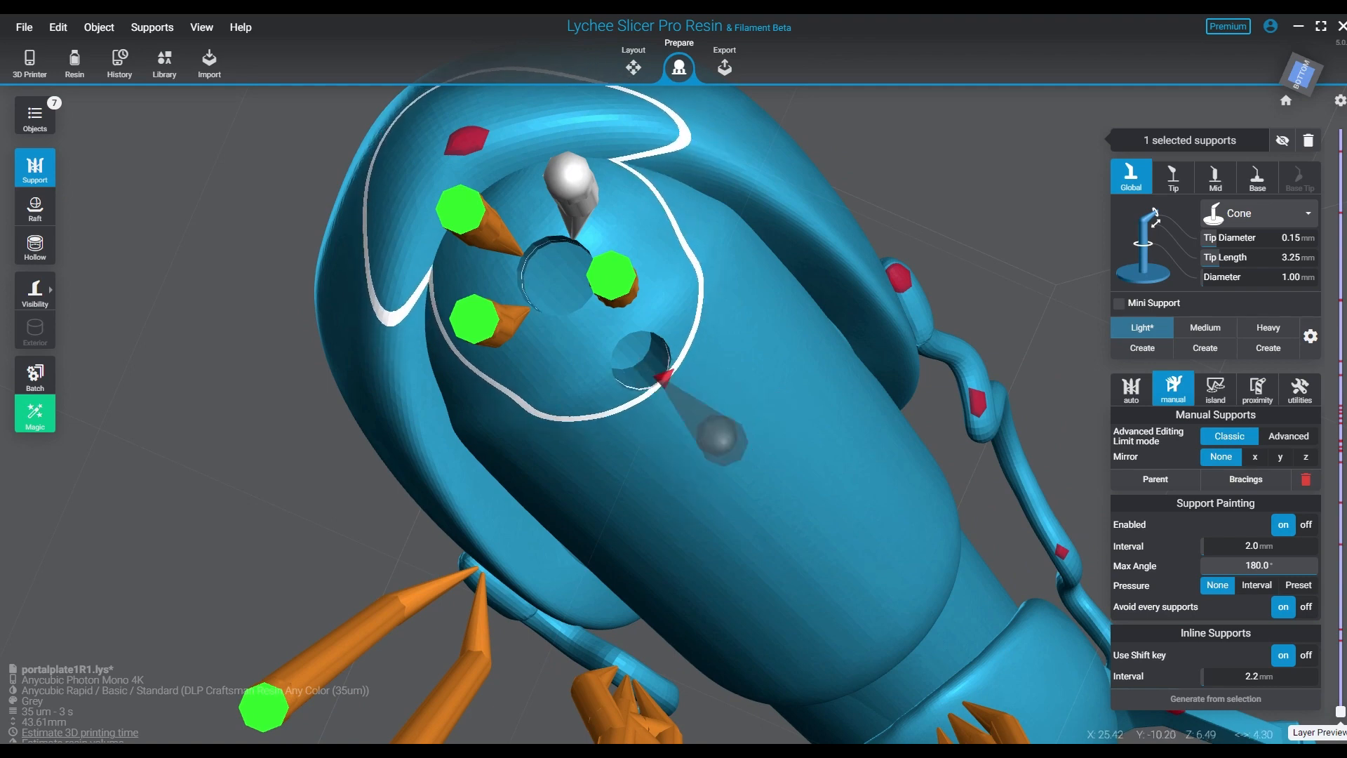
left_click(663, 378)
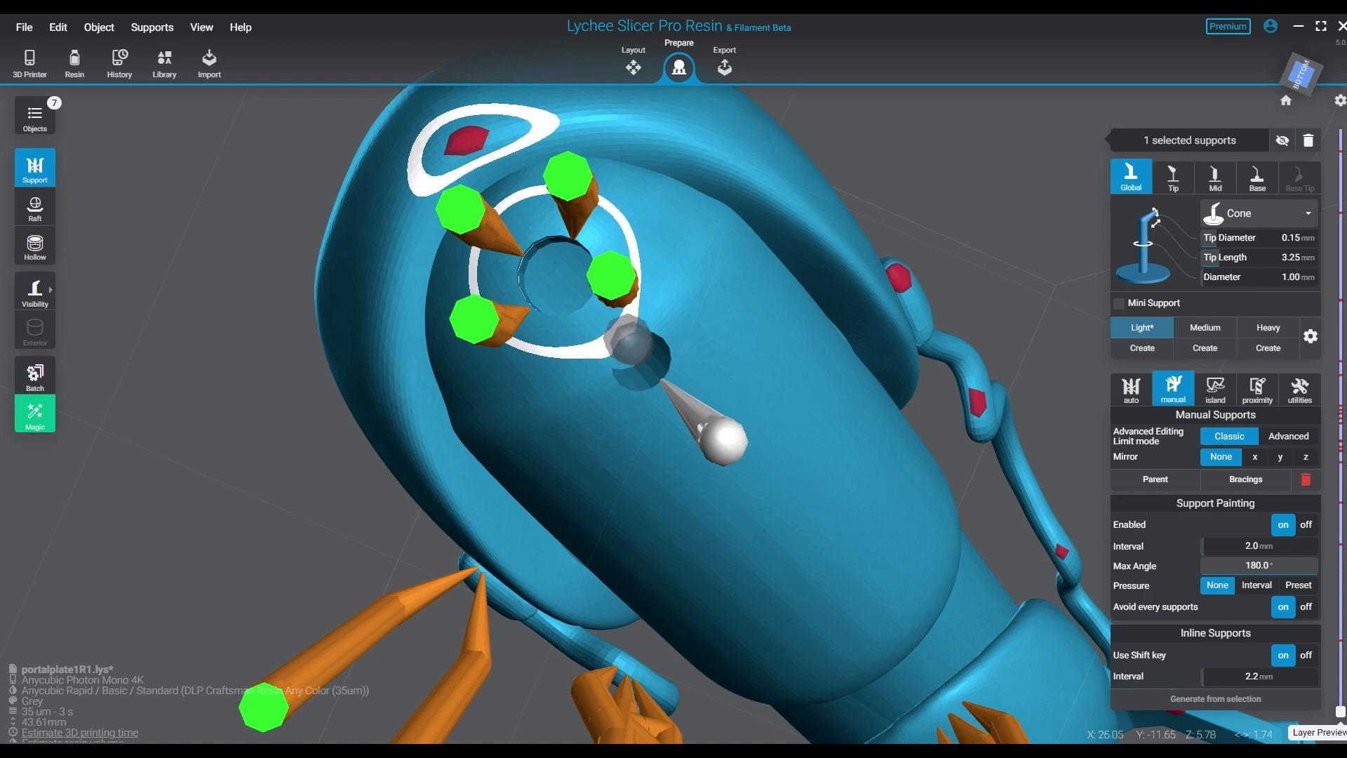
left_click(631, 340)
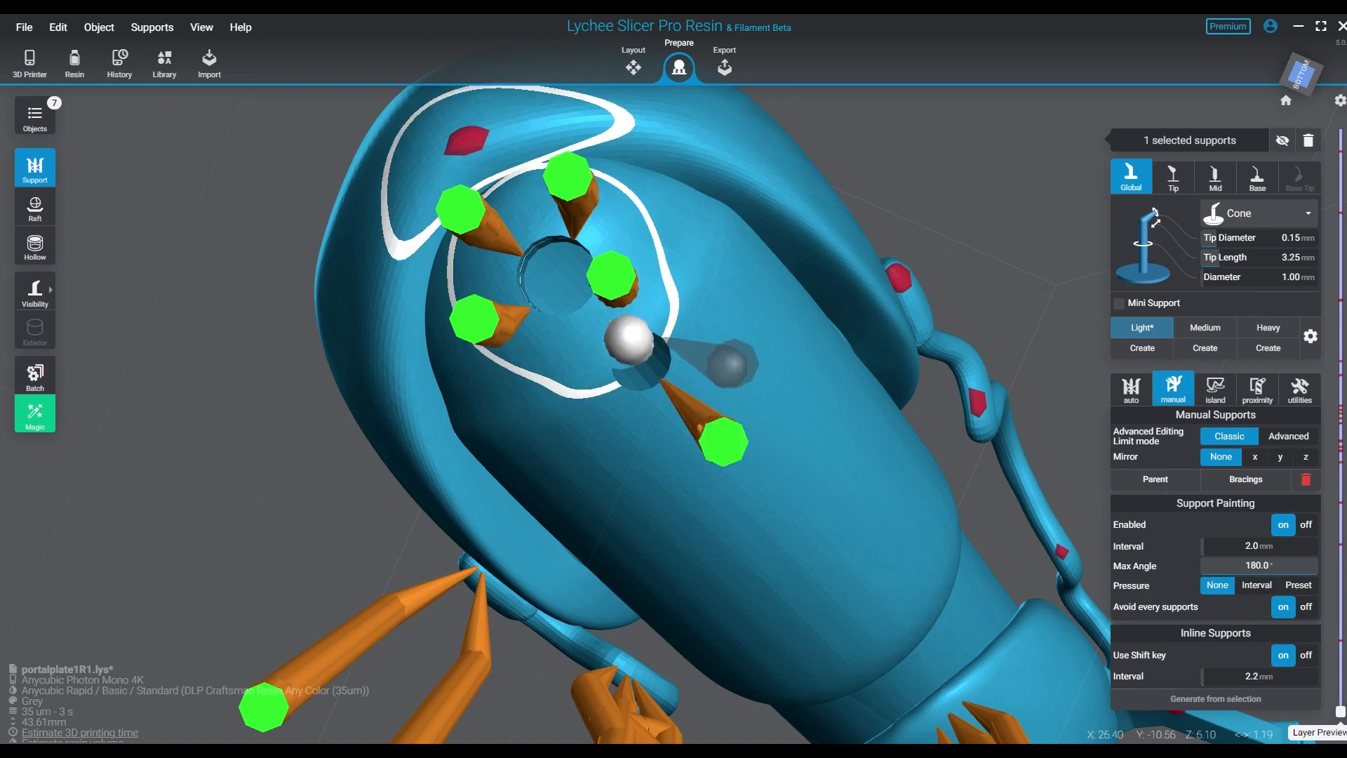
left_click(729, 363)
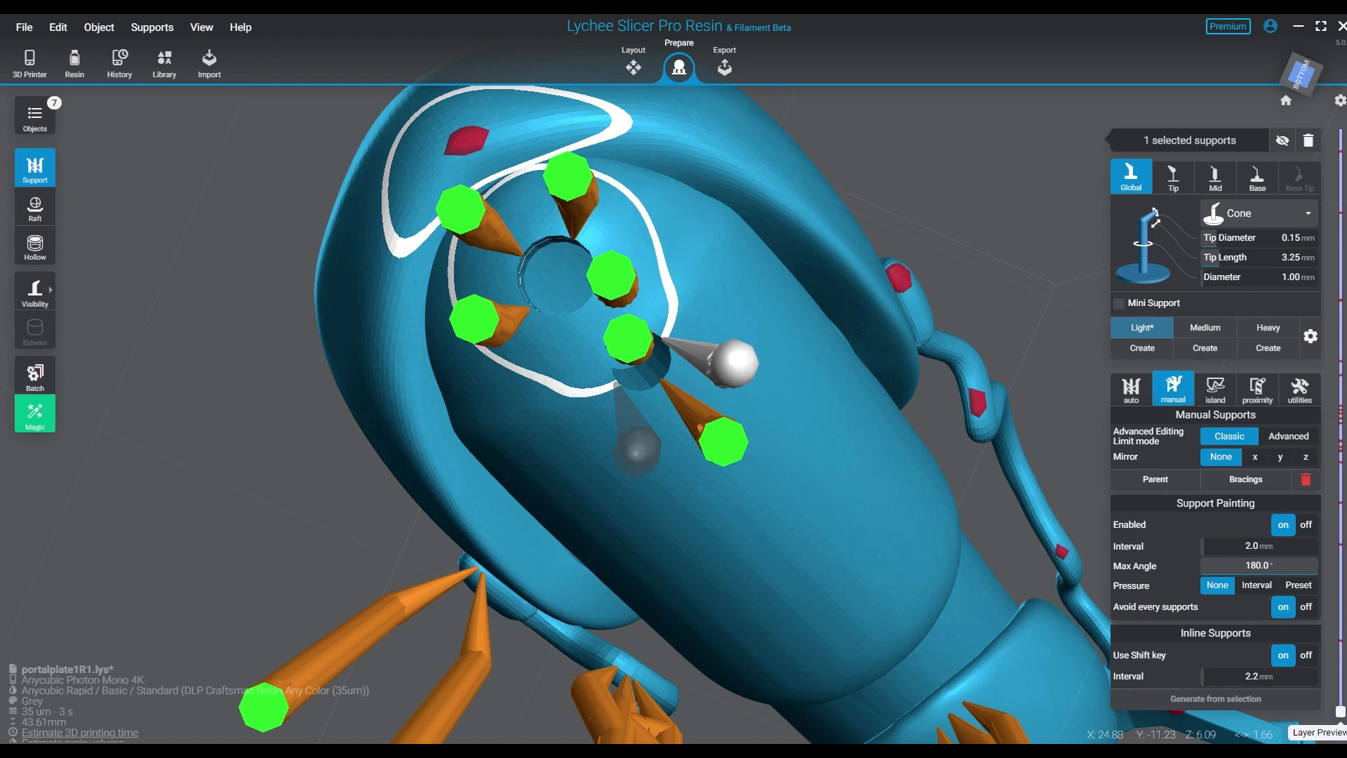
left_click(637, 449)
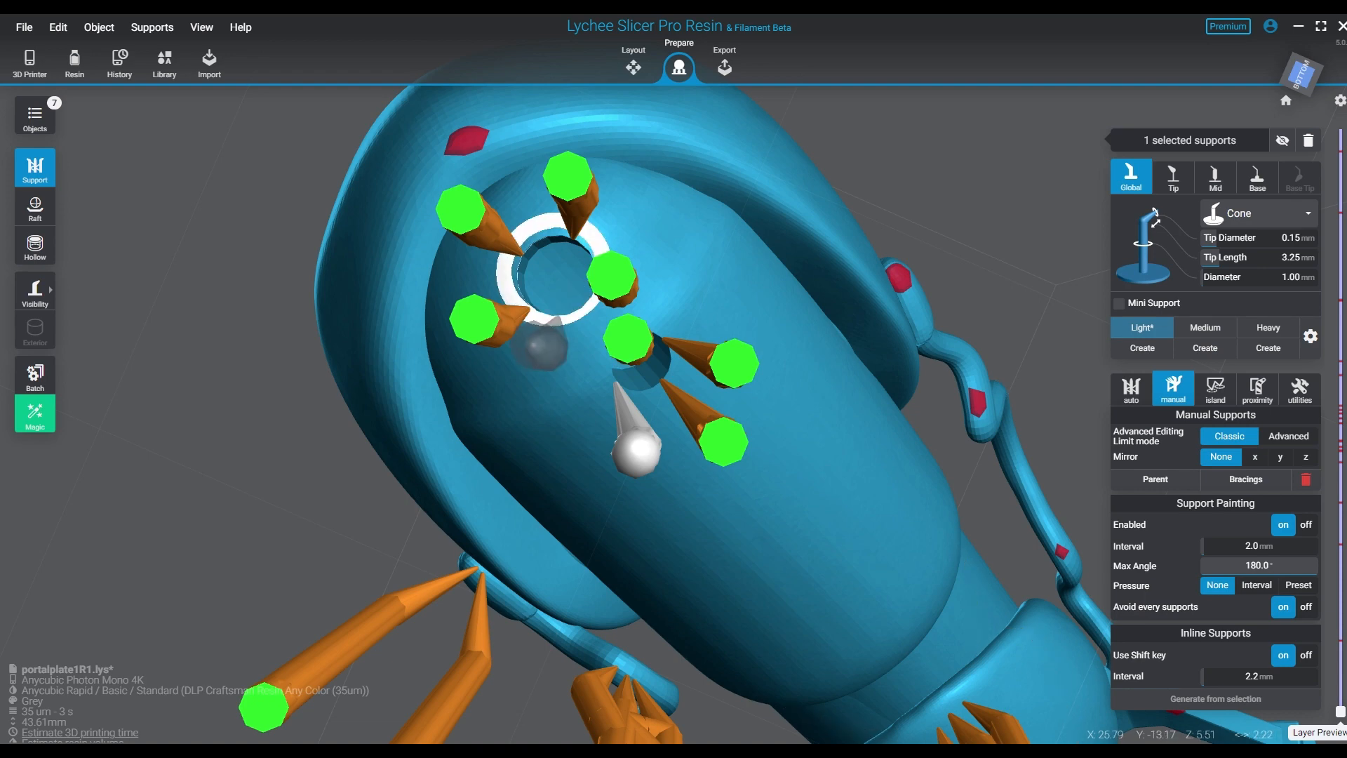
Fill the gaps around the larger hole's rim with five more light supports with 0.15 mm tips.
left_click(541, 344)
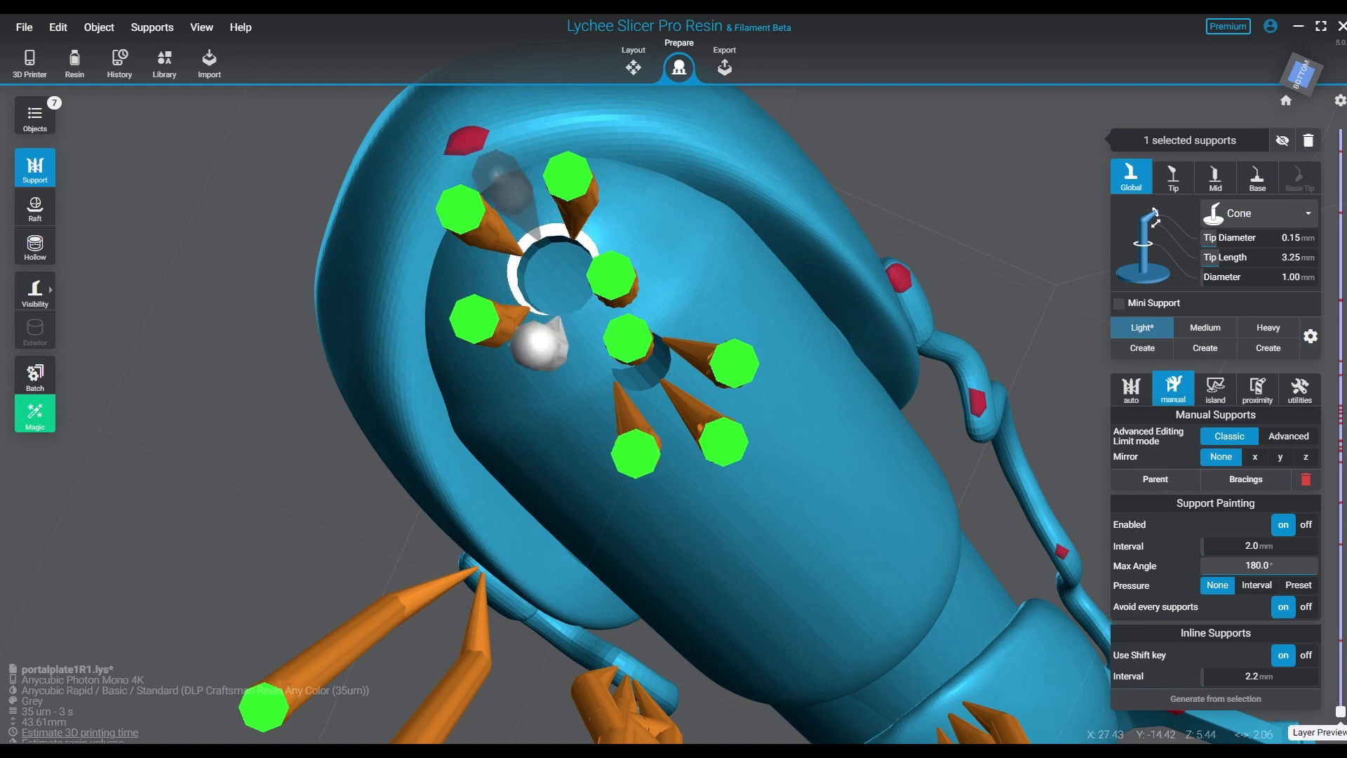
left_click(541, 237)
right_click_drag(712, 427, 600, 498)
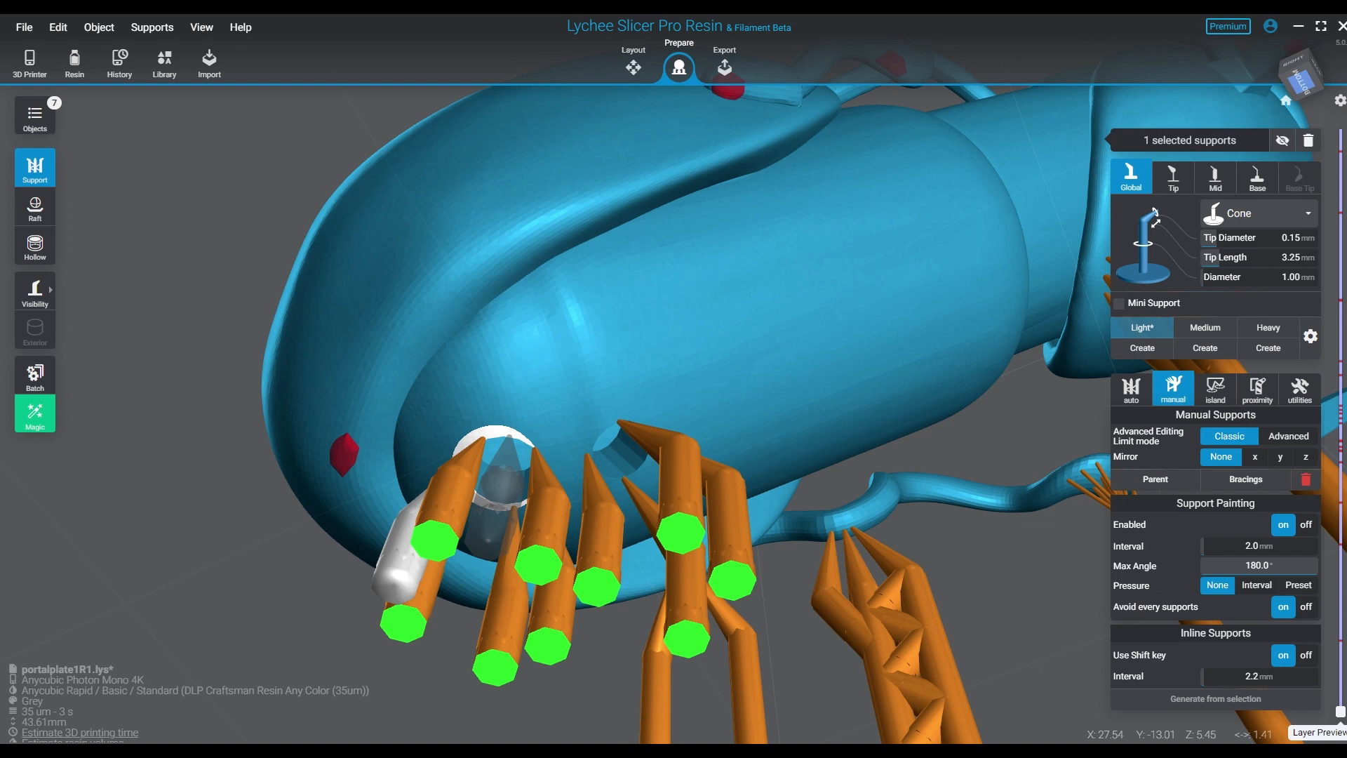
left_click(508, 436)
right_click_drag(670, 558, 733, 484)
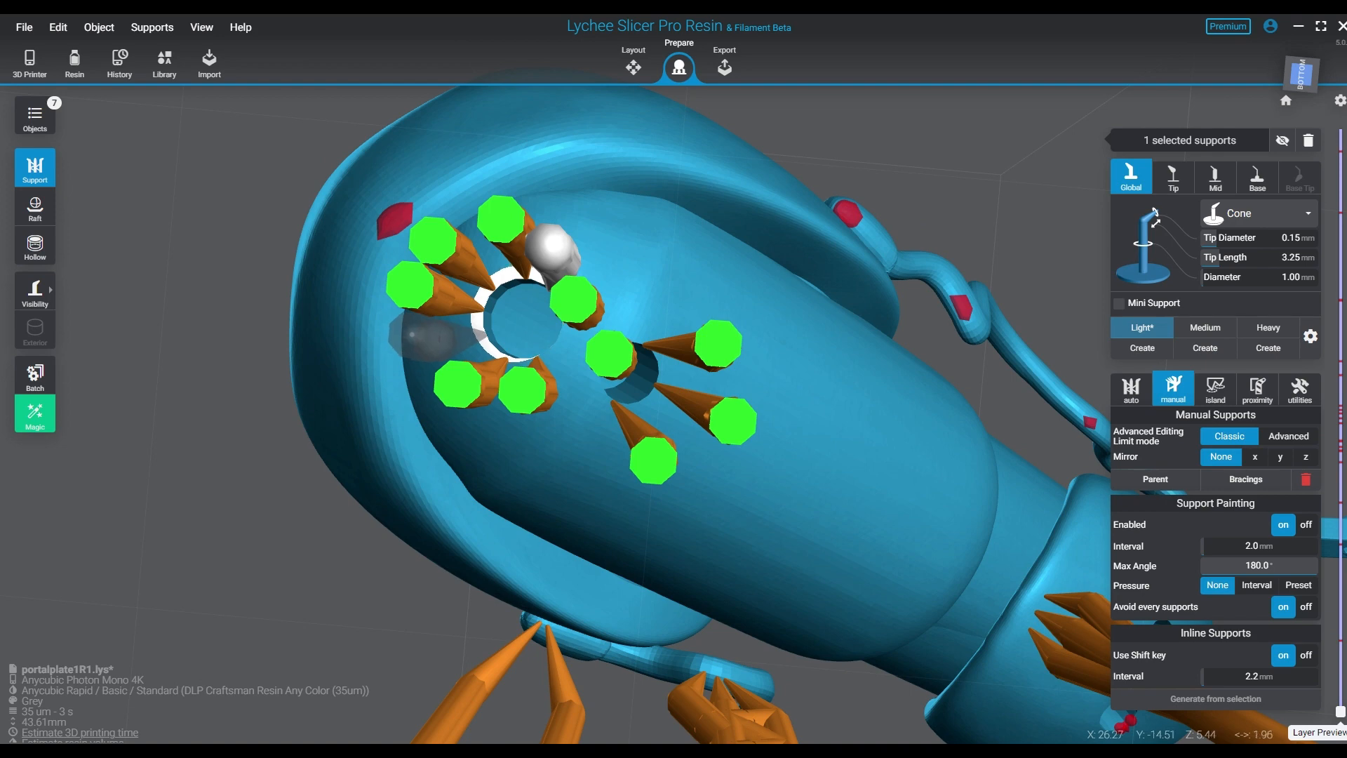
left_click(414, 335)
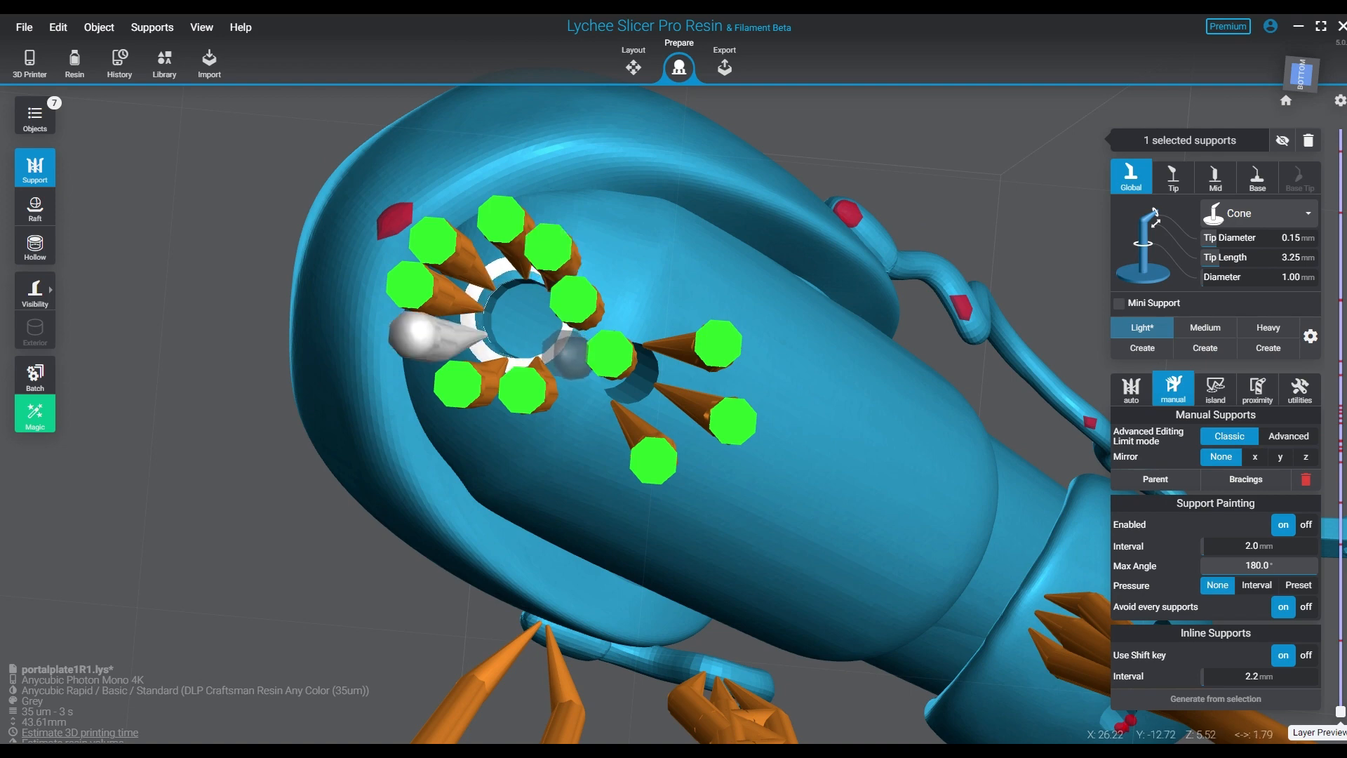
left_click(572, 351)
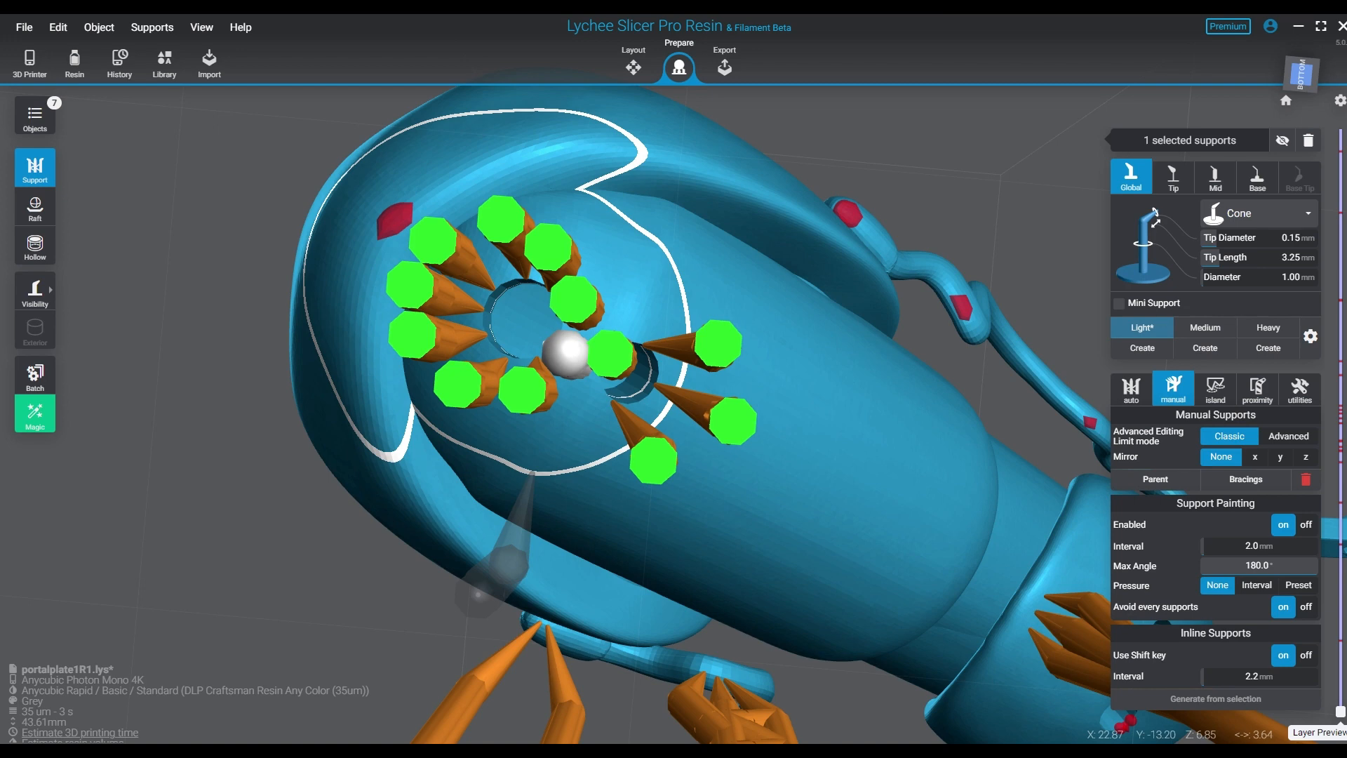
Add four more light supports with 0.15 mm tips around the smaller hole and clear the selection.
right_click_drag(653, 461, 558, 463)
middle_click_drag(772, 544, 656, 489)
right_click_drag(653, 519, 668, 591)
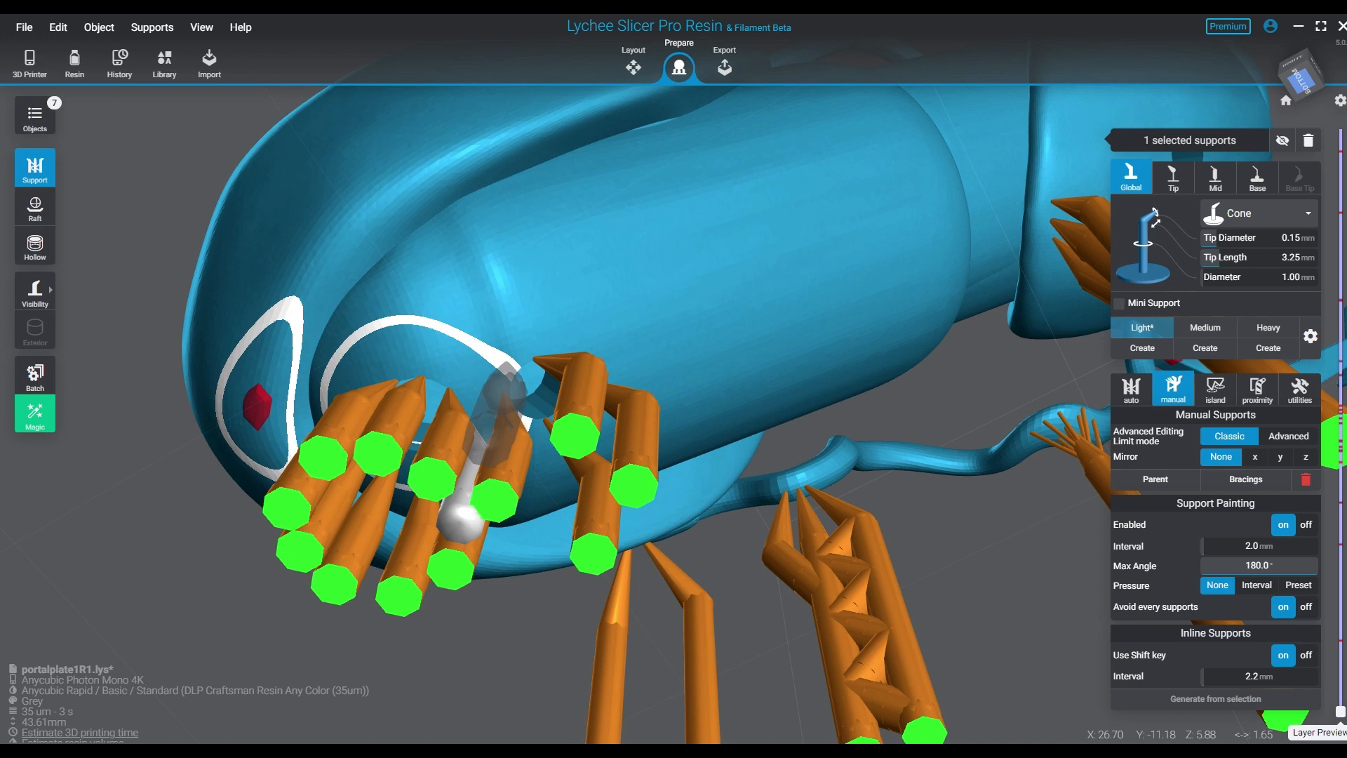
left_click(460, 519)
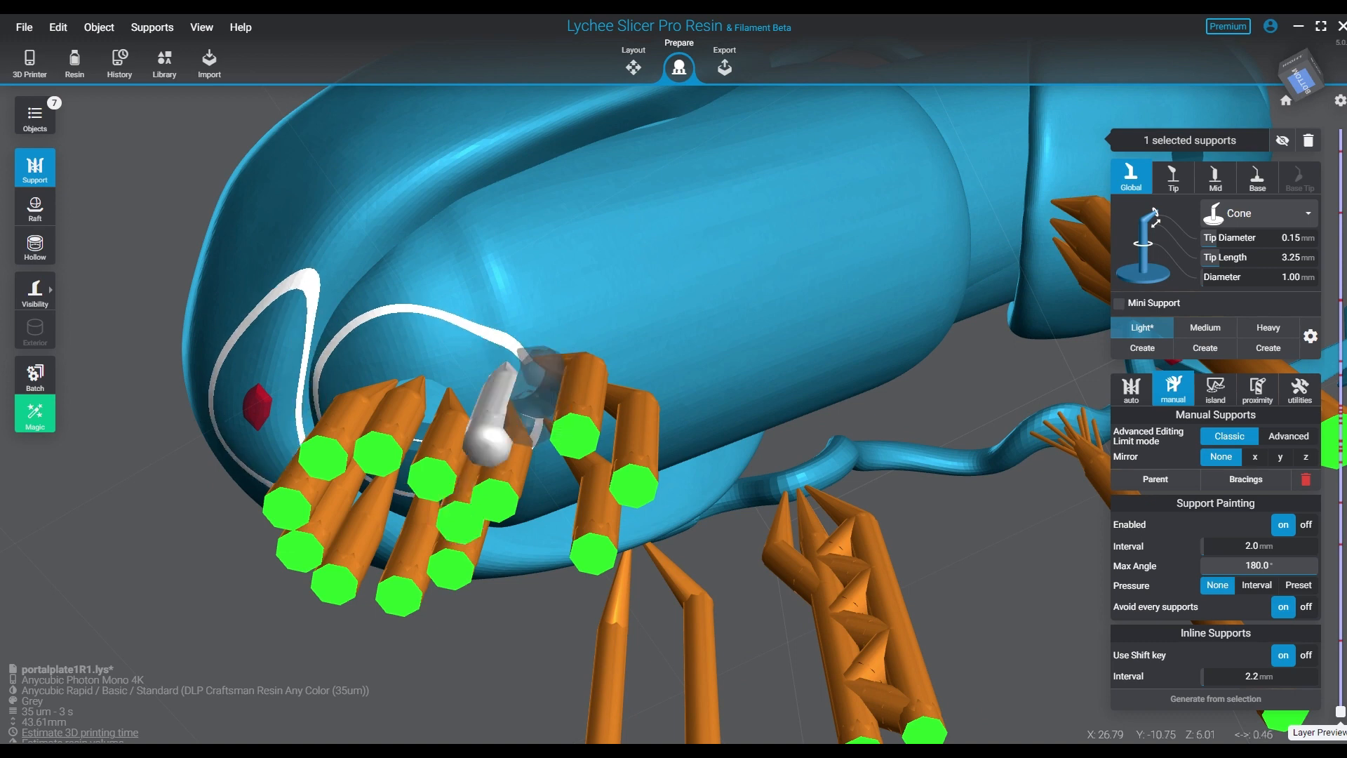
left_click(521, 352)
right_click_drag(521, 352, 365, 302)
middle_click_drag(649, 491, 635, 448)
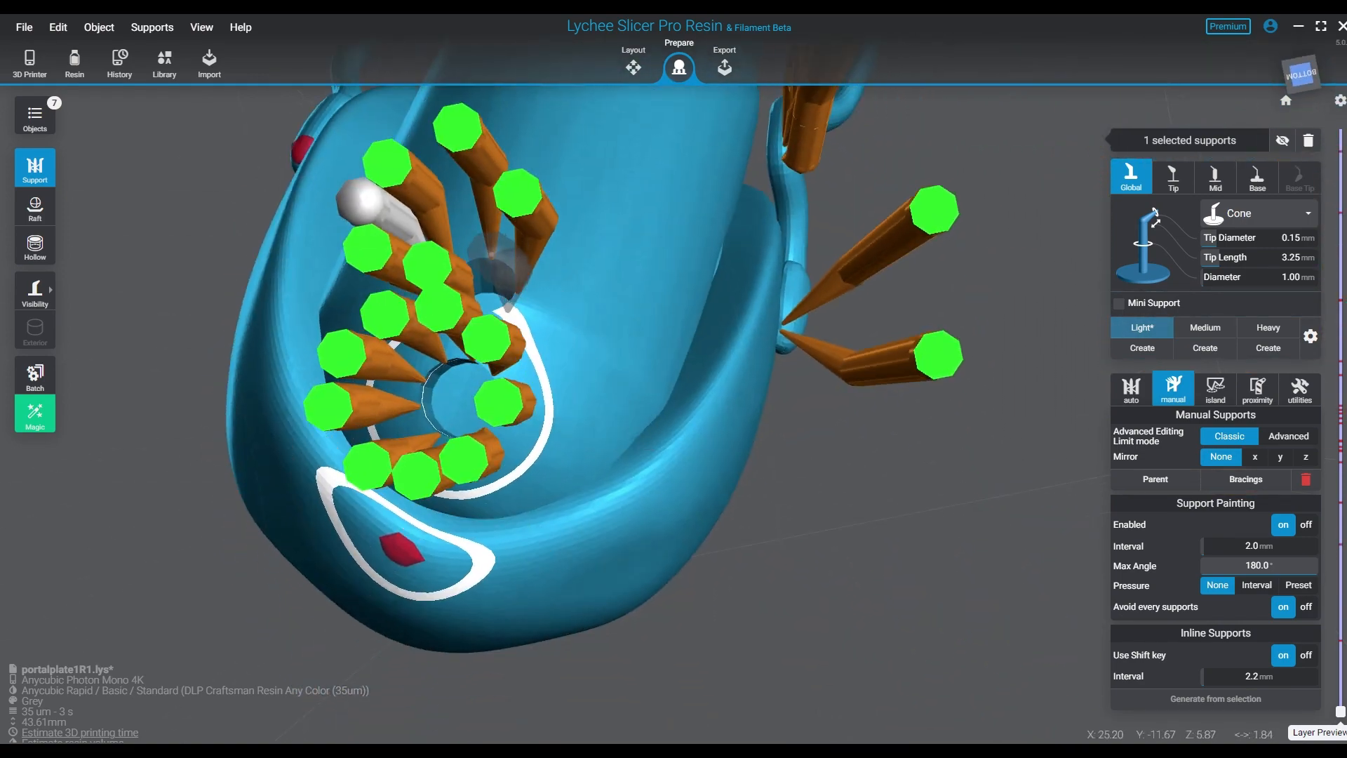
left_click(514, 319)
right_click_drag(606, 561, 600, 628)
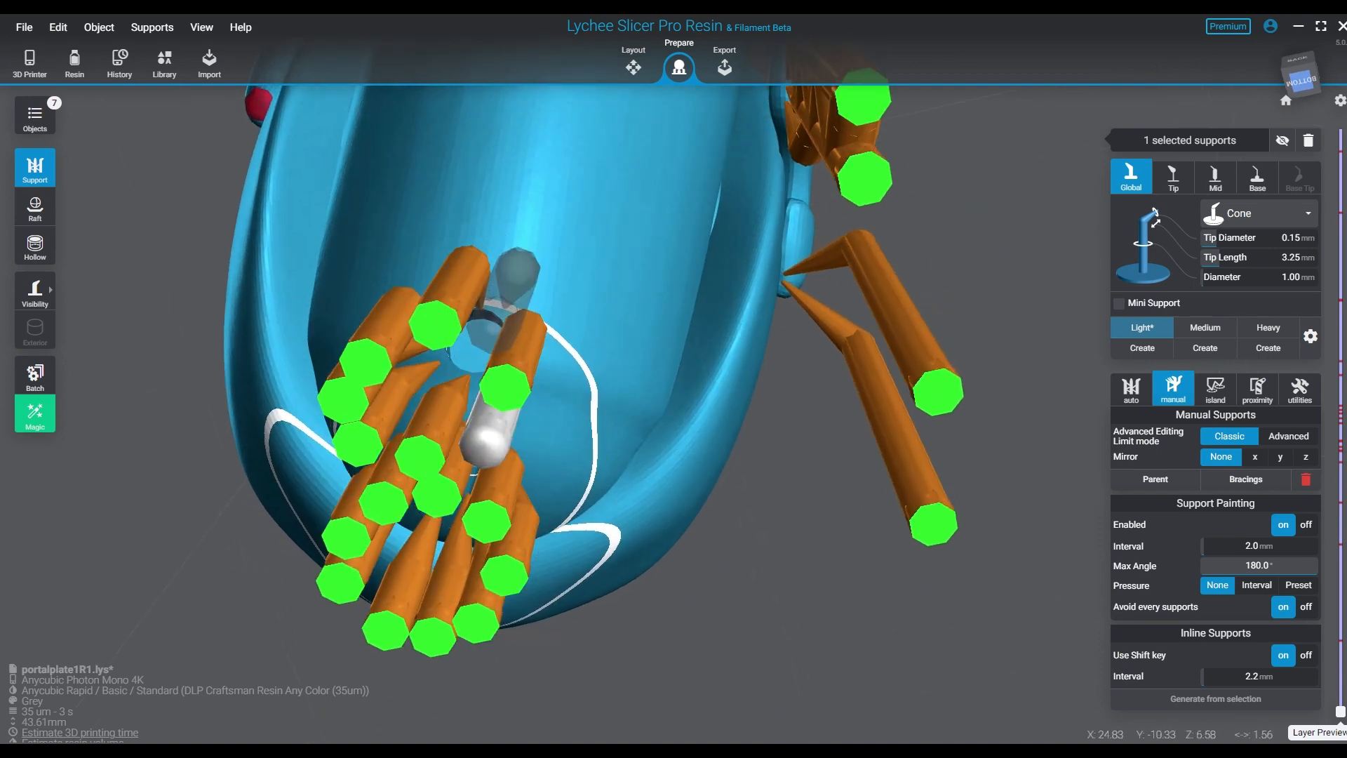
left_click(515, 310)
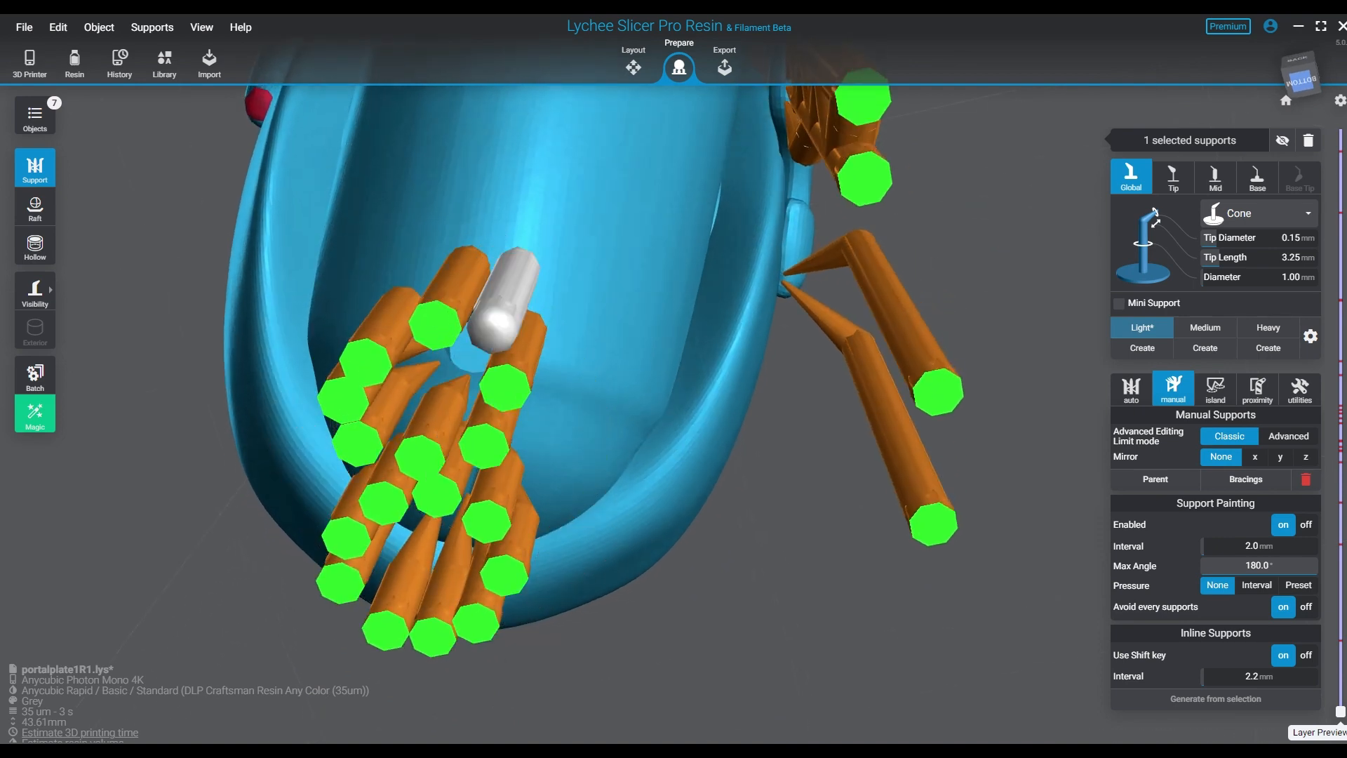
key("Escape")
Reset to the Light preset with a 0.22 mm tip and 1.22 mm diameter, and place one support on the outer shell's lower rim island.
right_click_drag(516, 310, 873, 445)
right_click_drag(920, 544, 815, 460)
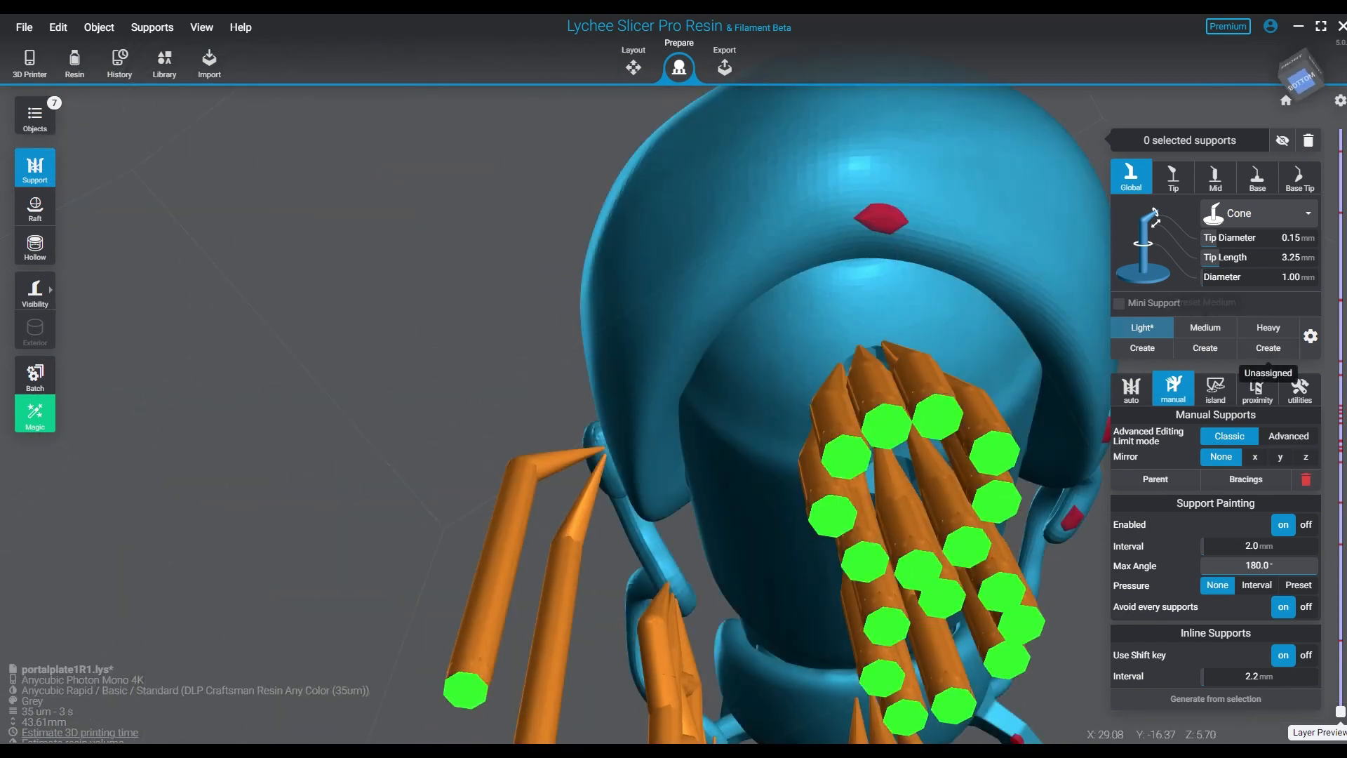
left_click(1205, 328)
left_click(1143, 327)
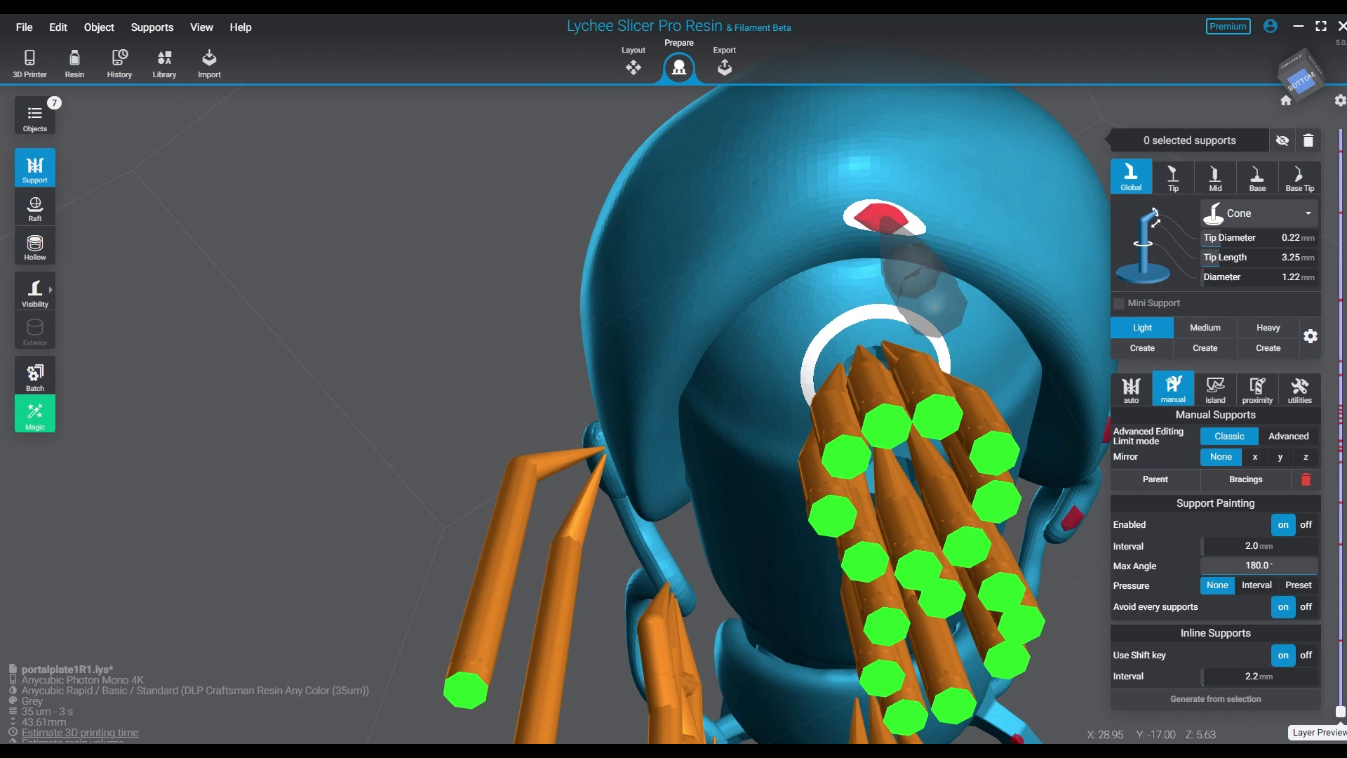
left_click(884, 219)
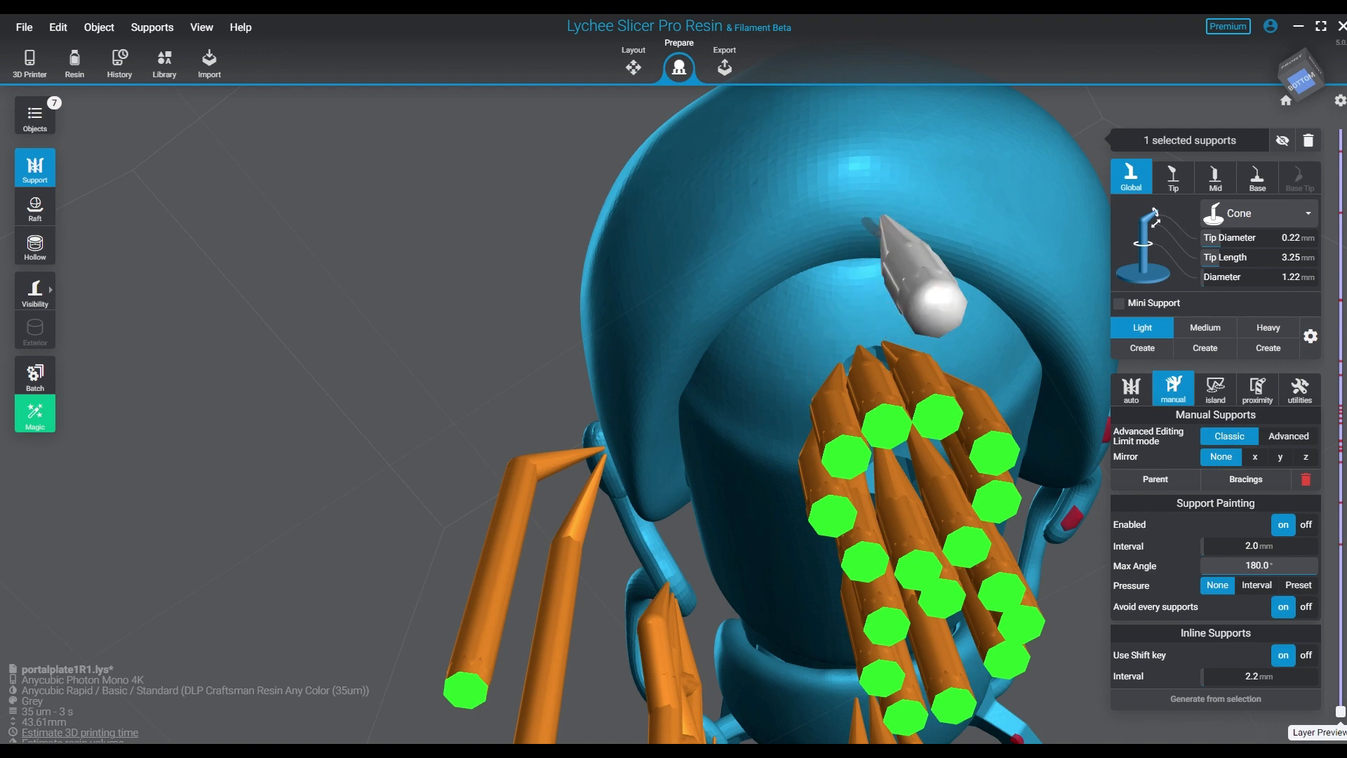
Branch three light mini supports with 0.22 mm tips from the new rim support's column to the surface around its tip.
left_click(869, 224)
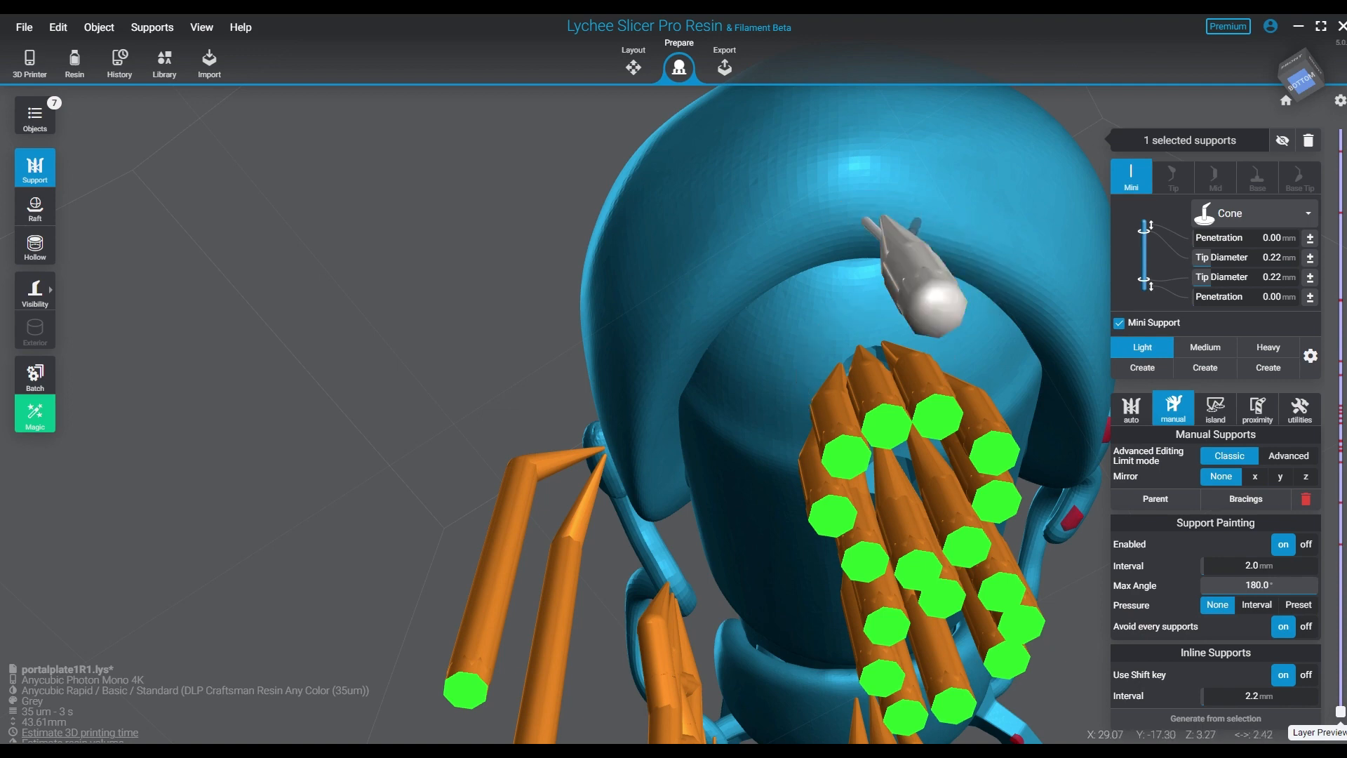
left_click(917, 278)
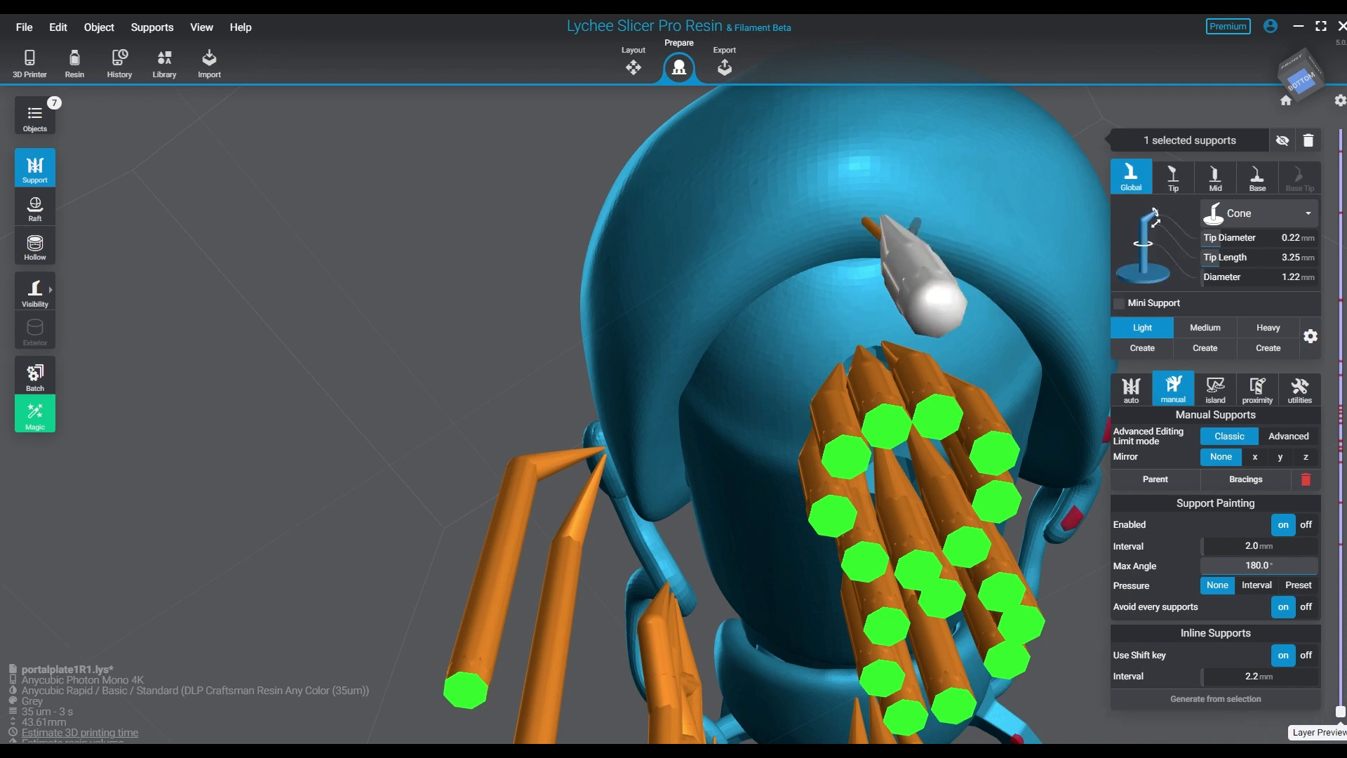
left_click(917, 223)
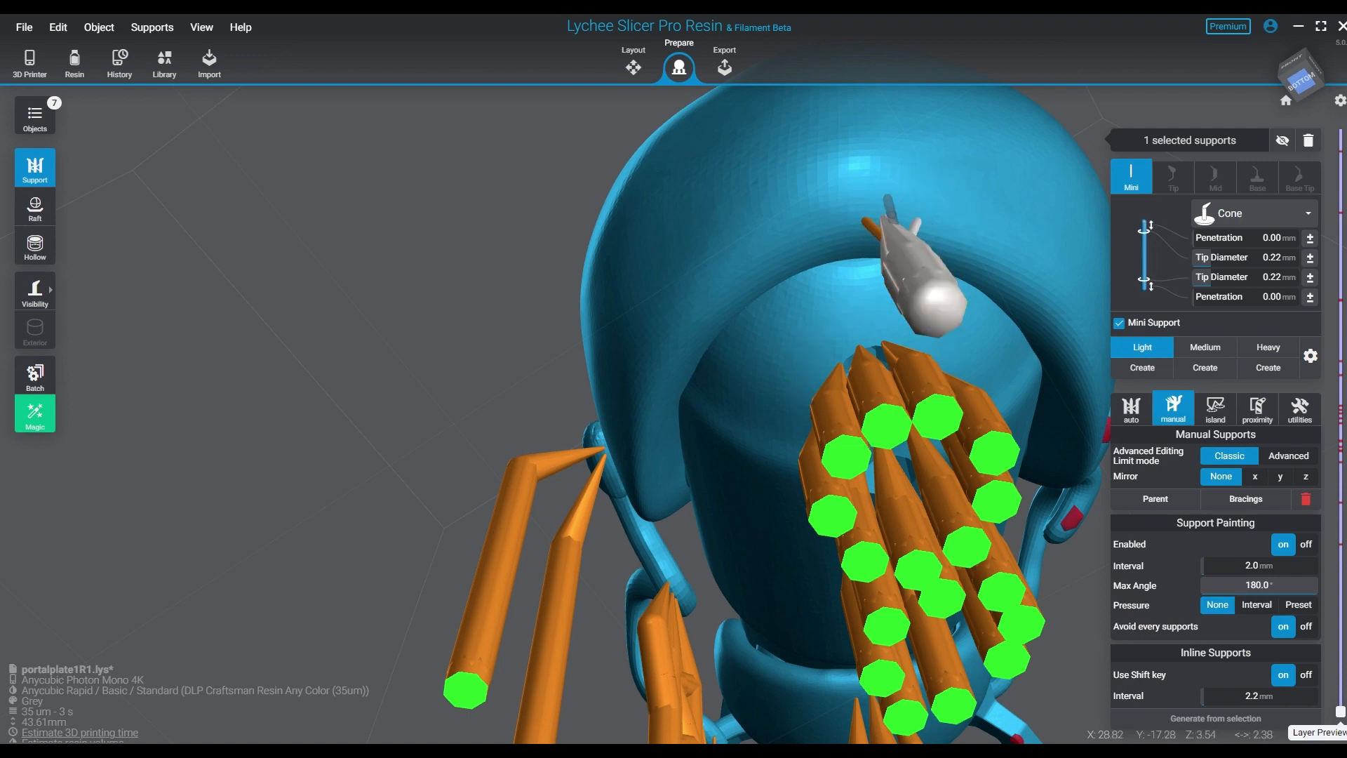
left_click(919, 281)
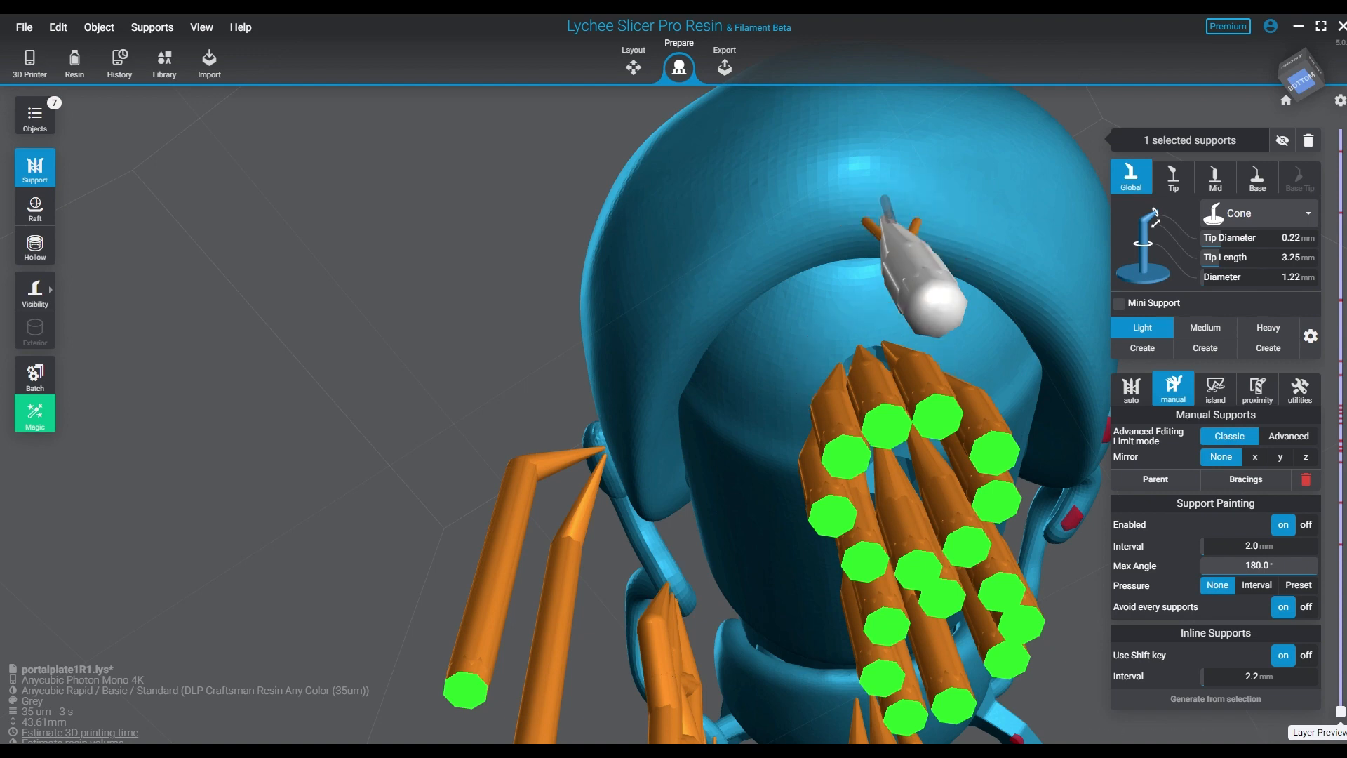
left_click(886, 201)
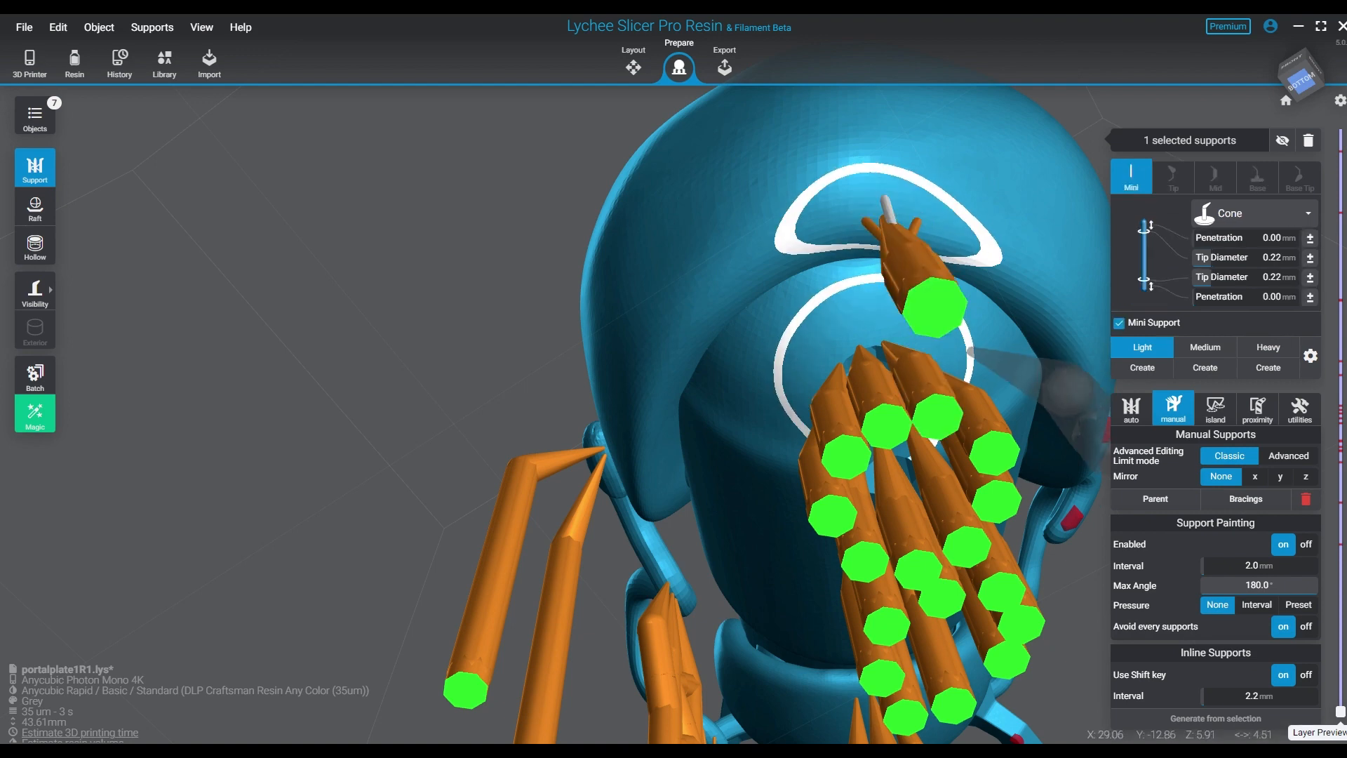
Place a third light support with a 0.22 mm tip and 1.22 mm diameter between the two at the hose's capped end.
right_click_drag(905, 302, 484, 484)
scroll(495, 484, "down", 5)
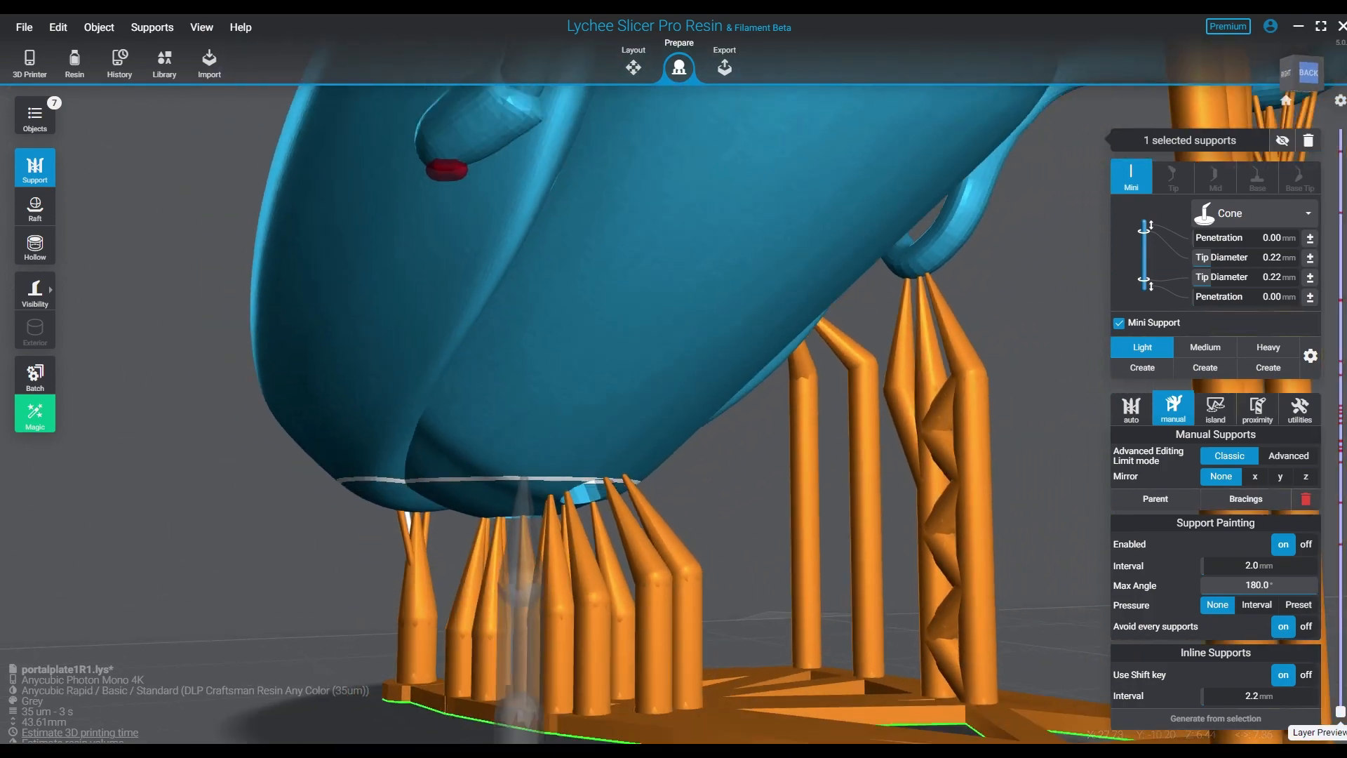
right_click_drag(814, 456, 558, 435)
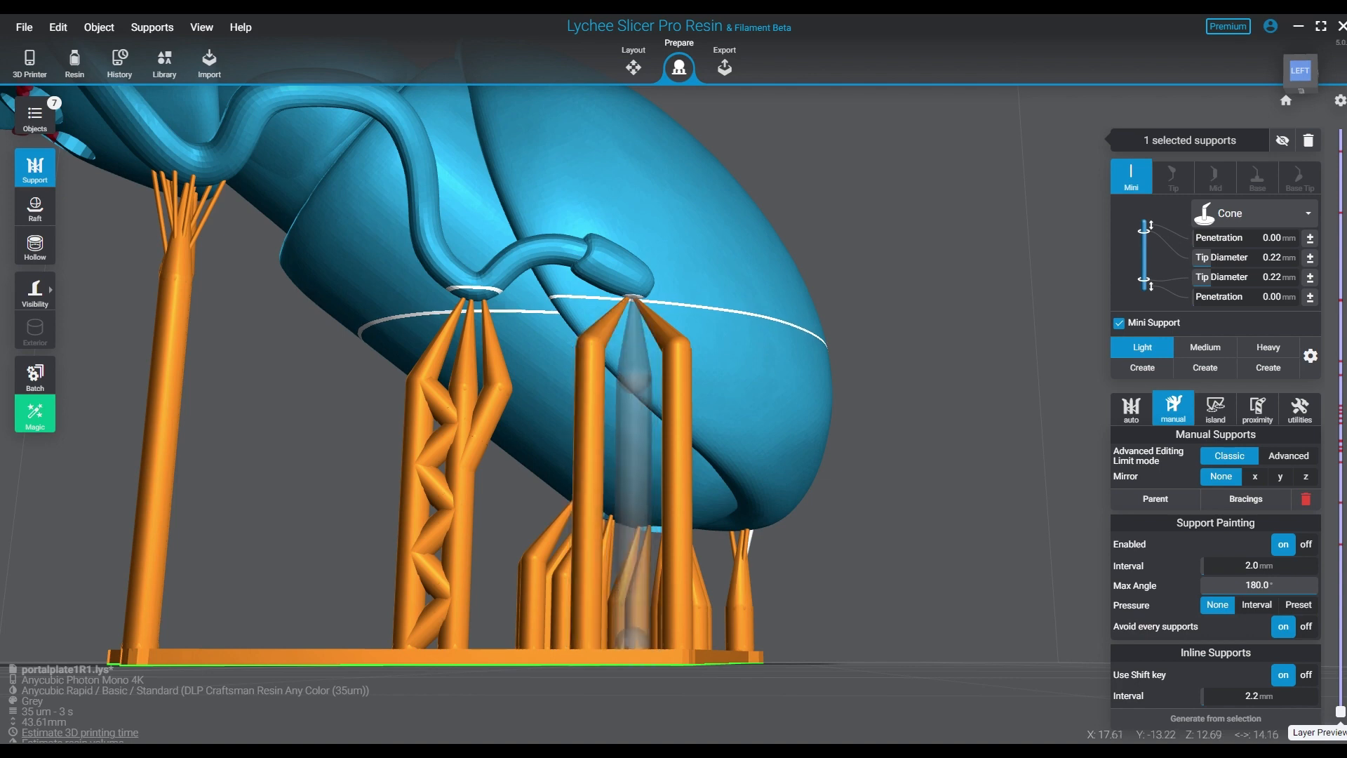
left_click(632, 298)
left_click_drag(804, 484, 743, 484)
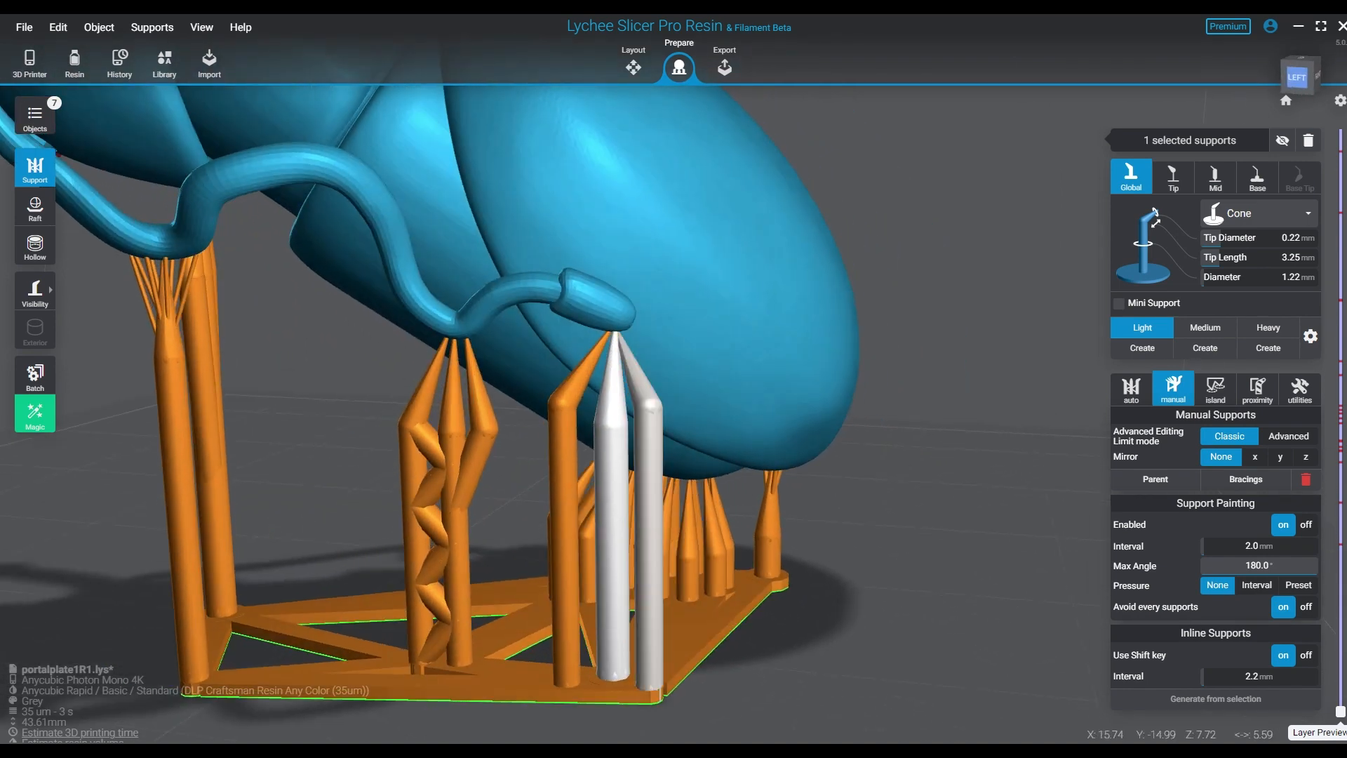
Generate bracings between the three supports beneath the hose's capped end and clear the selection.
left_click(567, 506, "ctrl")
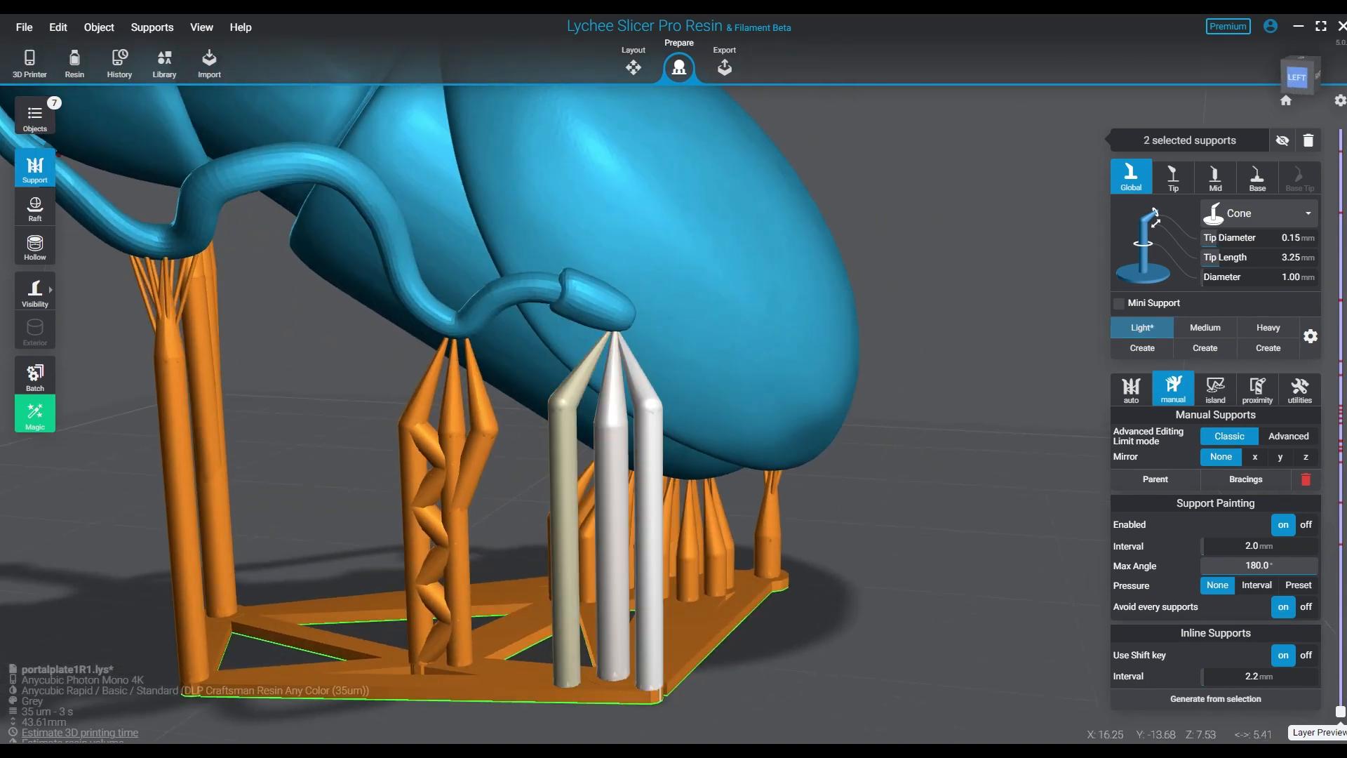
left_click(567, 505, "ctrl")
key("b")
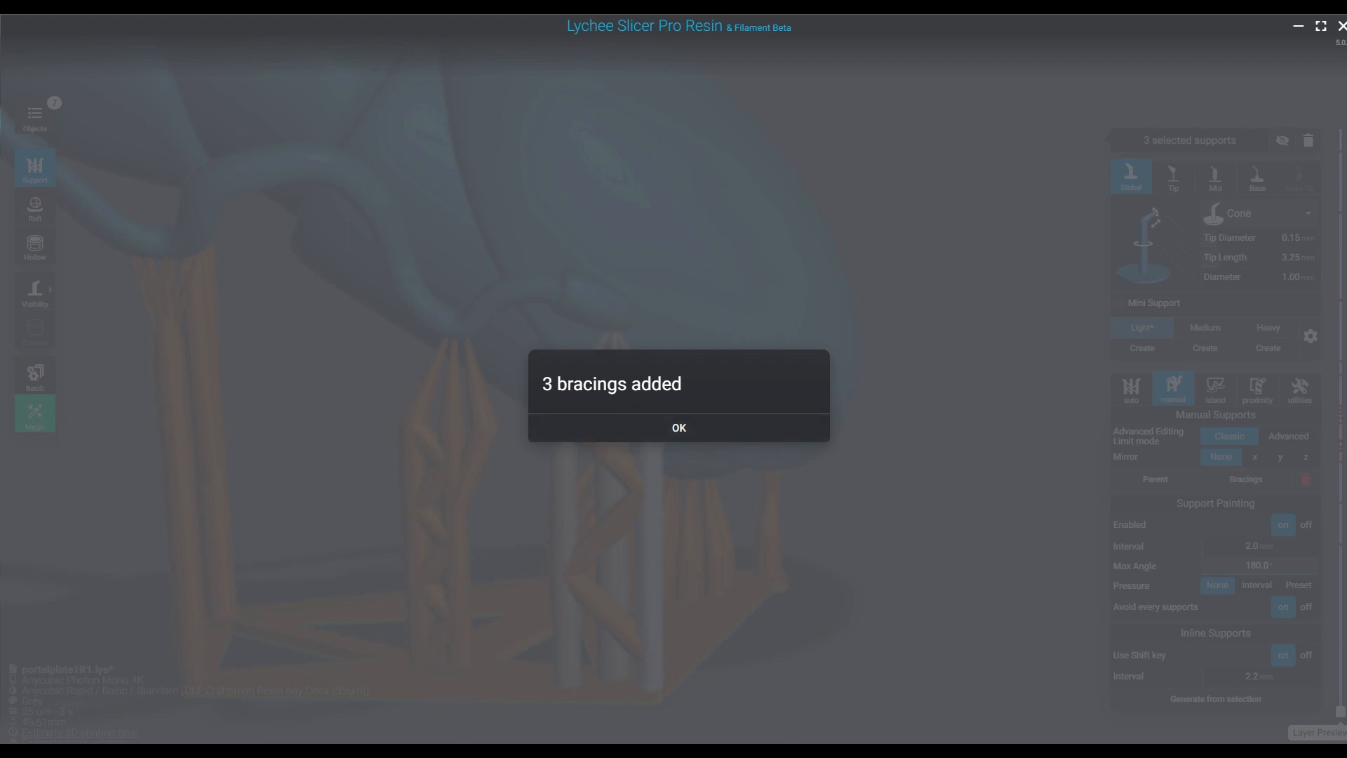
left_click(659, 429)
key("Escape")
Pick up the 0.15 mm tip, 1 mm diameter settings from a support by the small hole and place one on the opposite hose's end island.
right_click_drag(659, 428, 609, 430)
middle_click_drag(609, 430, 807, 421)
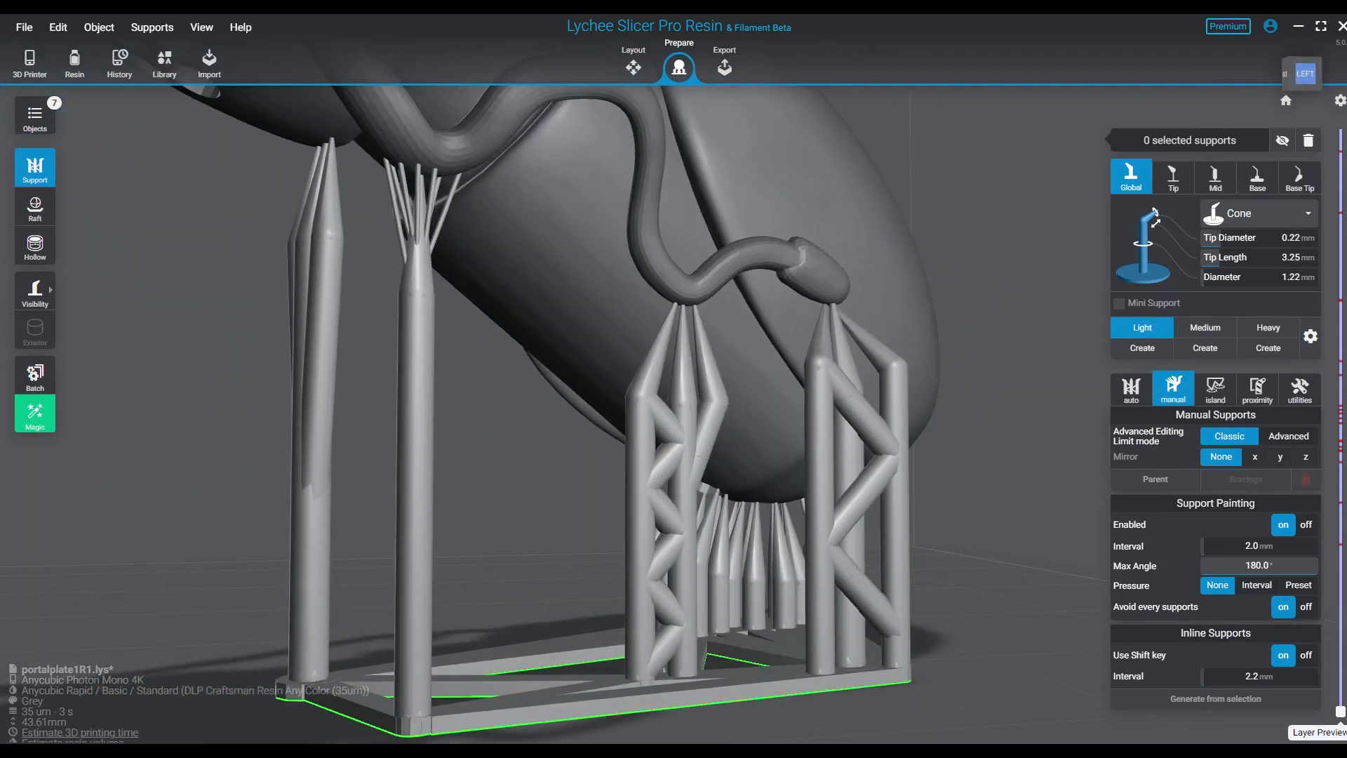
middle_click_drag(698, 457, 878, 561)
right_click_drag(597, 450, 848, 434)
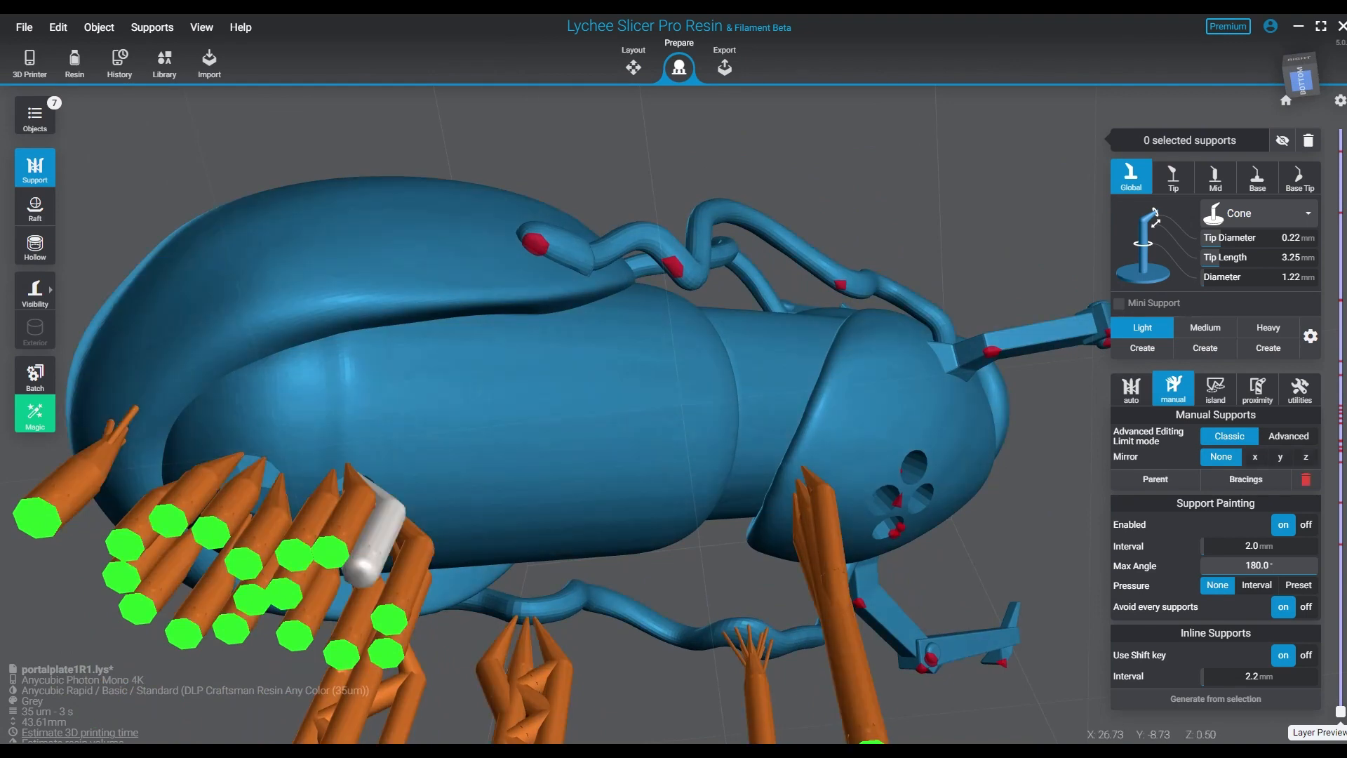
left_click(364, 484)
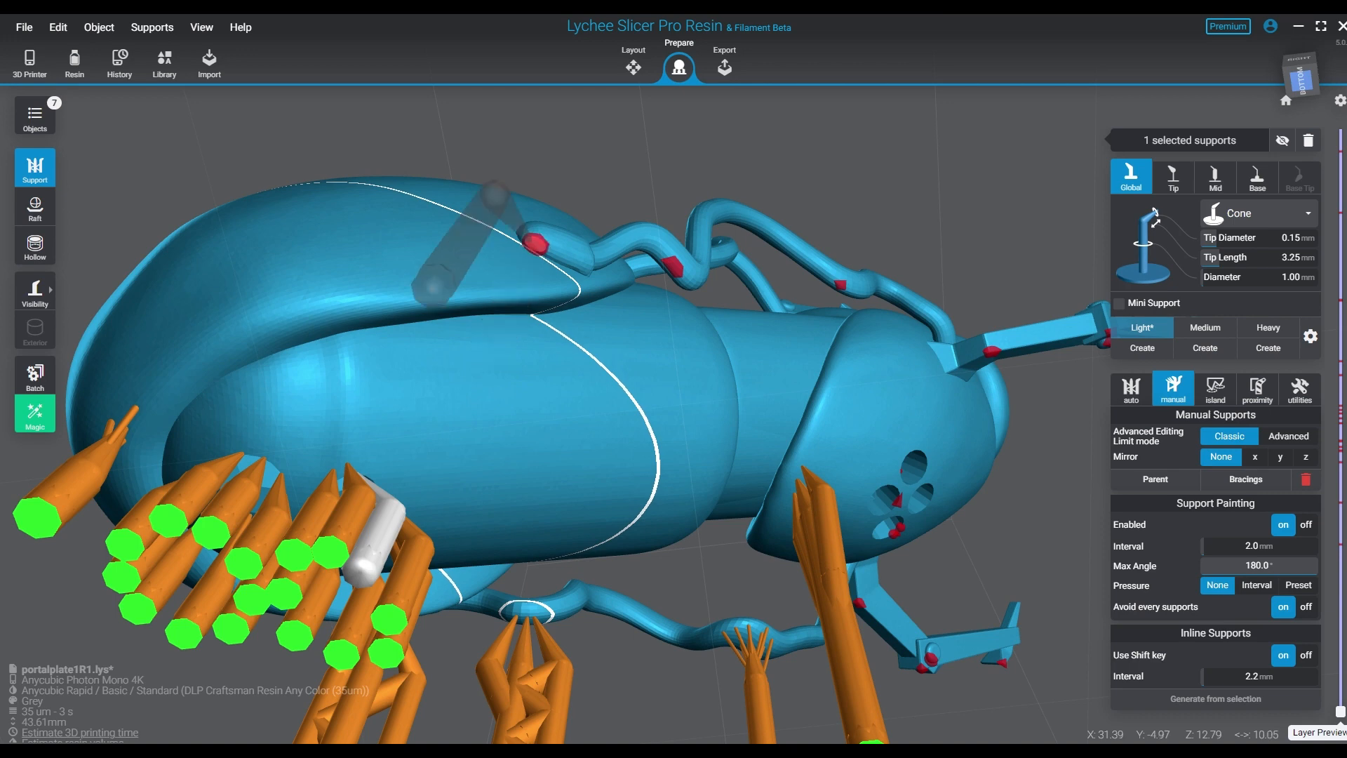
left_click(533, 242)
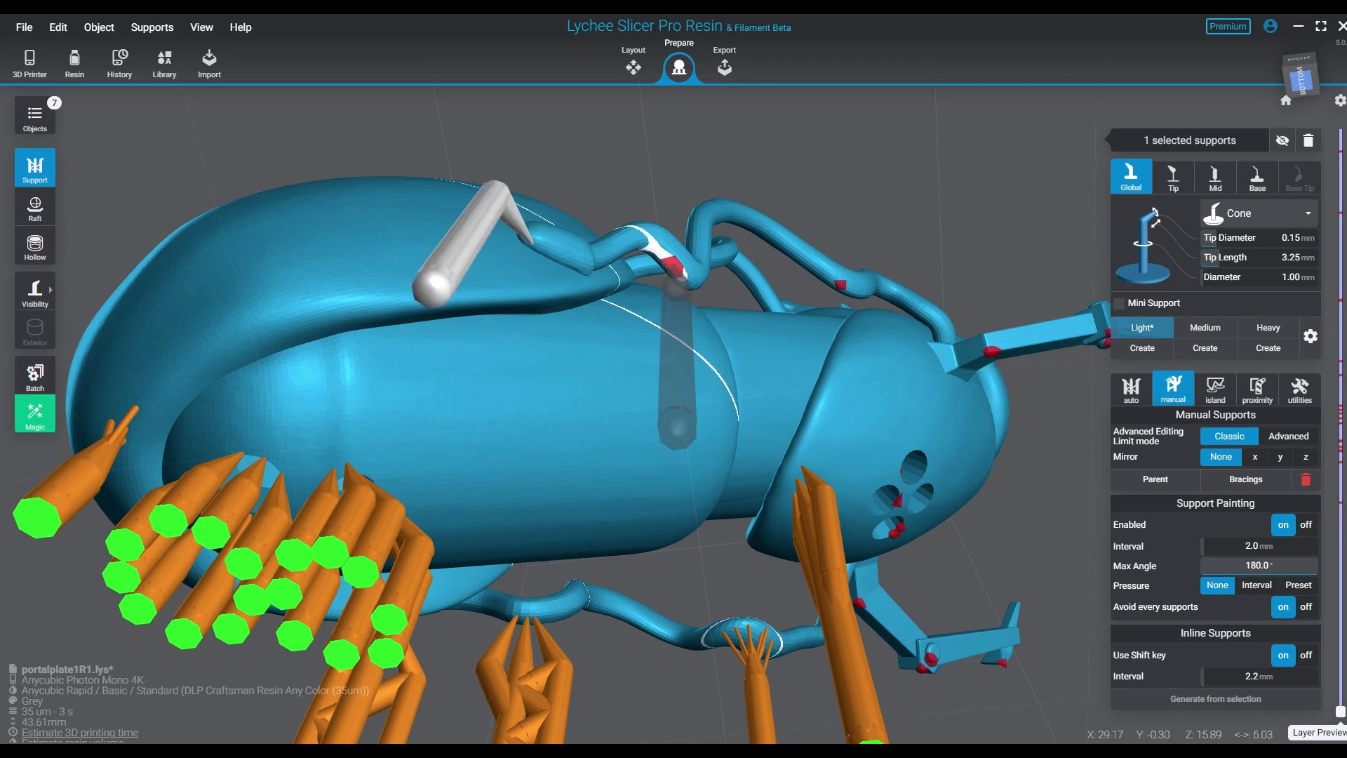
Place 0.15 mm tip, 1 mm diameter light supports on the hose's two remaining islands, the adjacent arm's base and its two elbow islands.
left_click(675, 277)
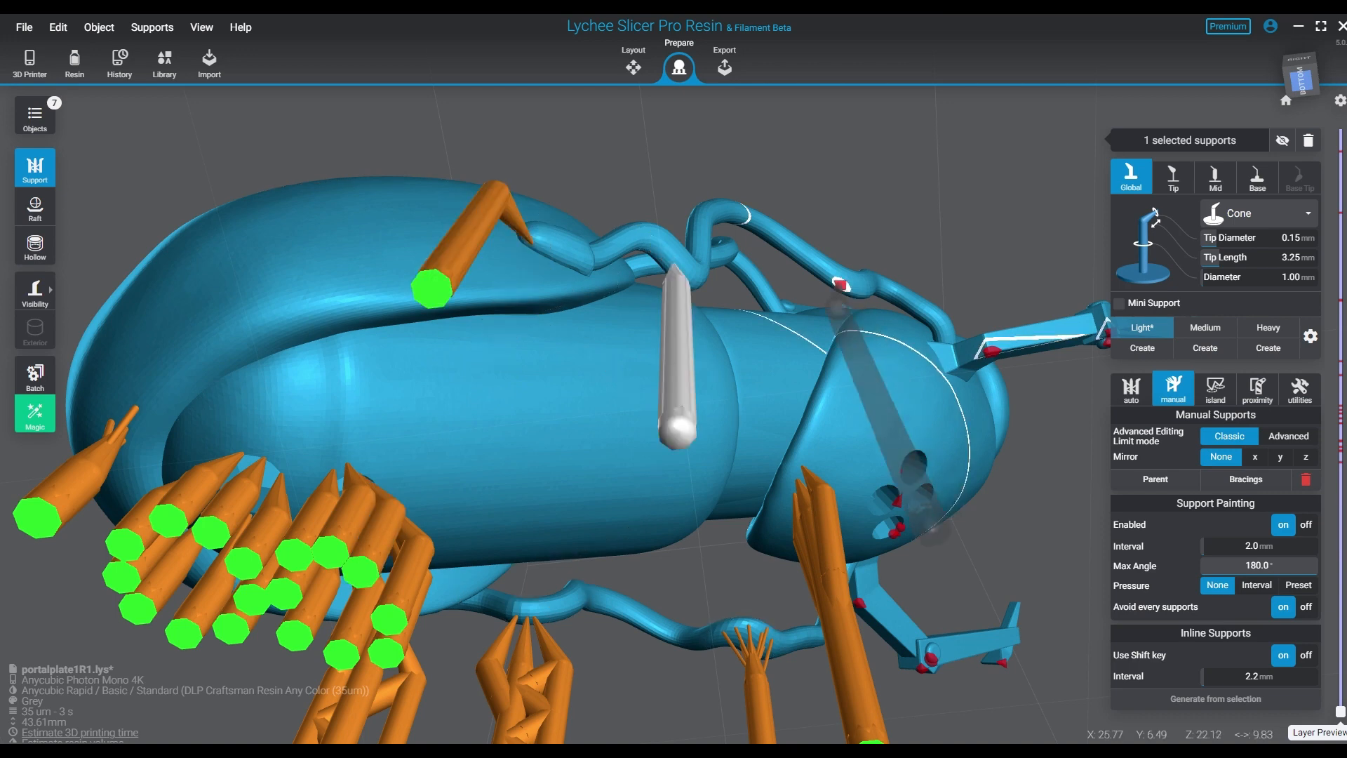
left_click(838, 284)
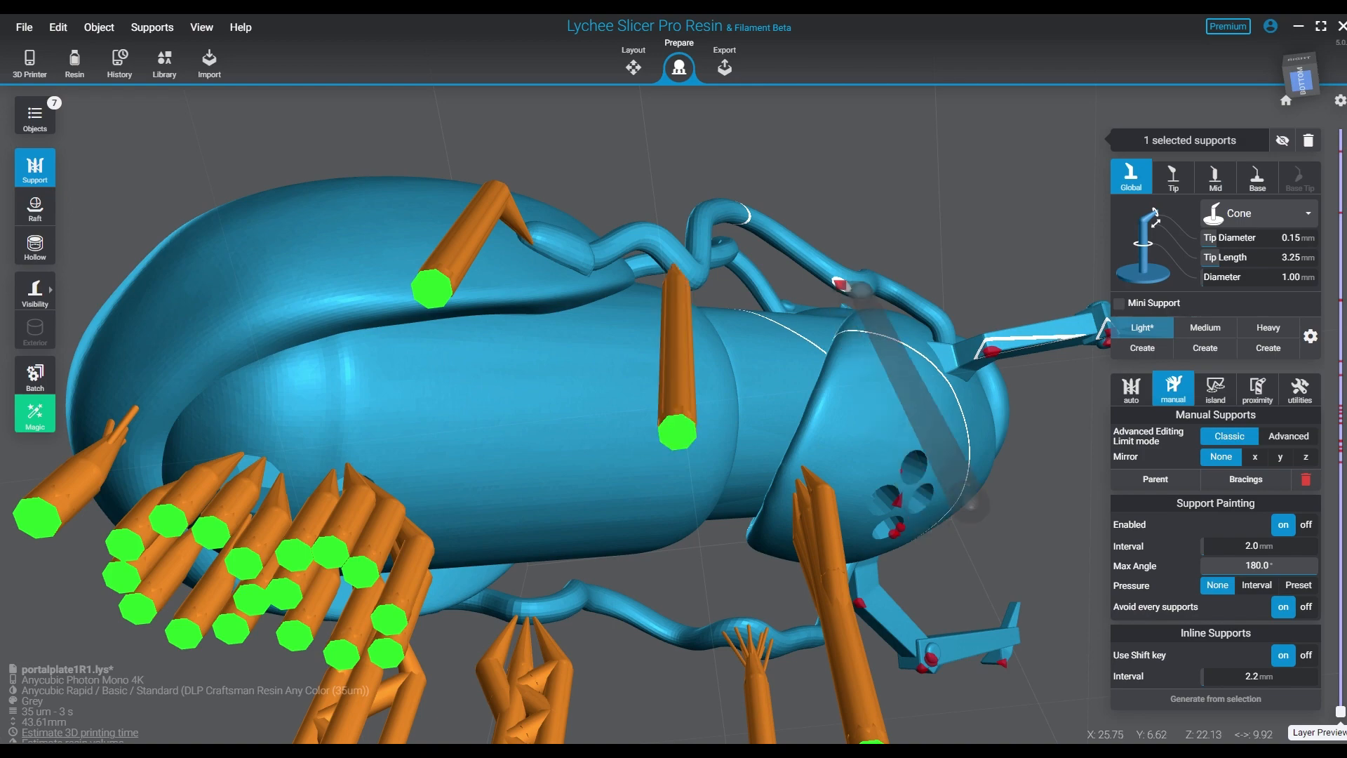
middle_click_drag(842, 302, 558, 242)
right_click_drag(635, 484, 666, 562)
right_click_drag(707, 372, 744, 279)
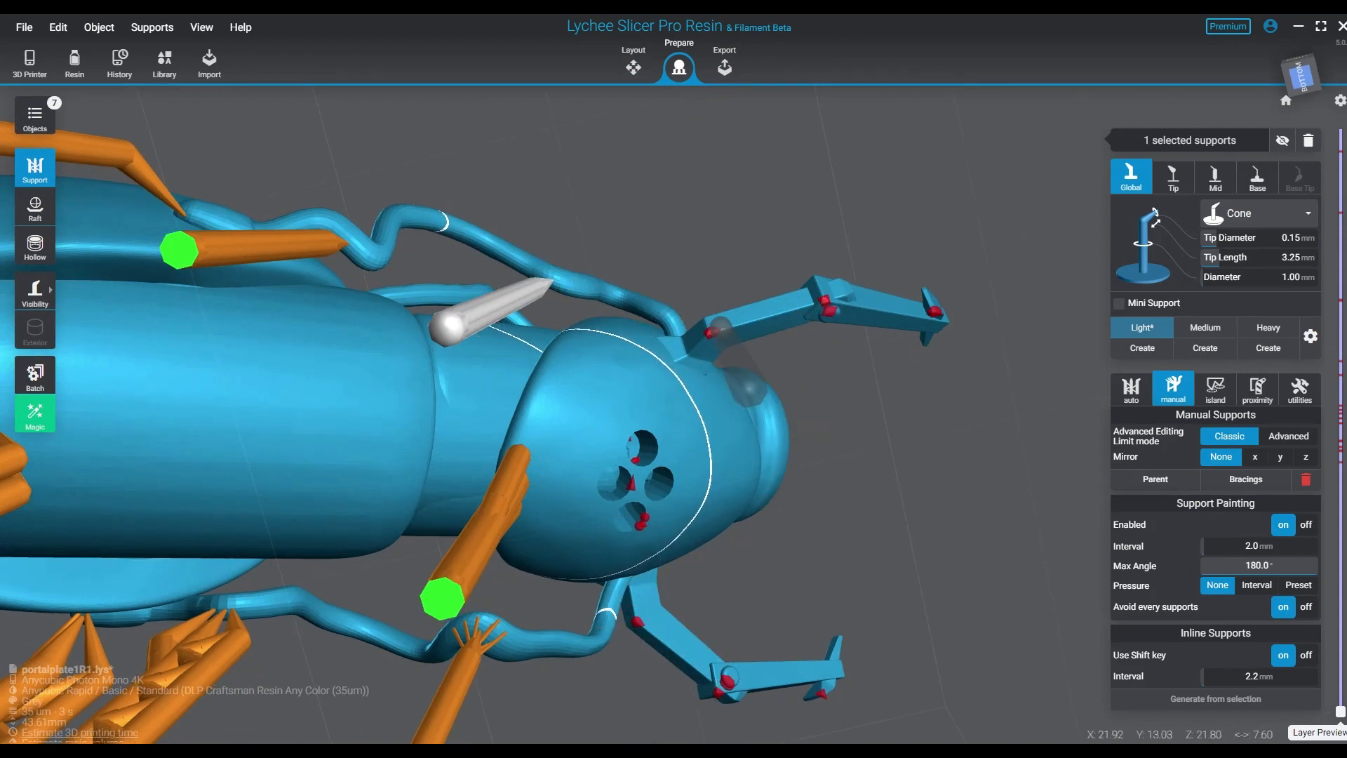
left_click(447, 326)
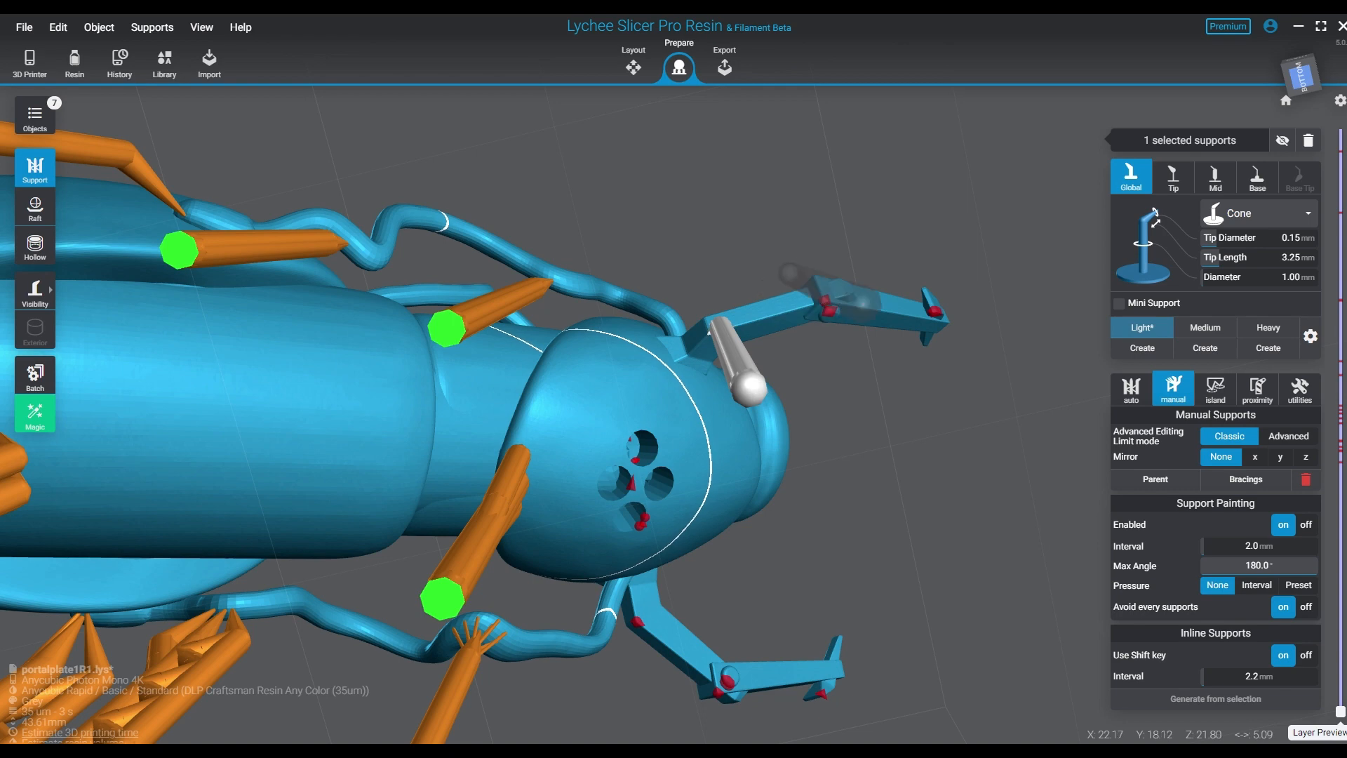
left_click(749, 387)
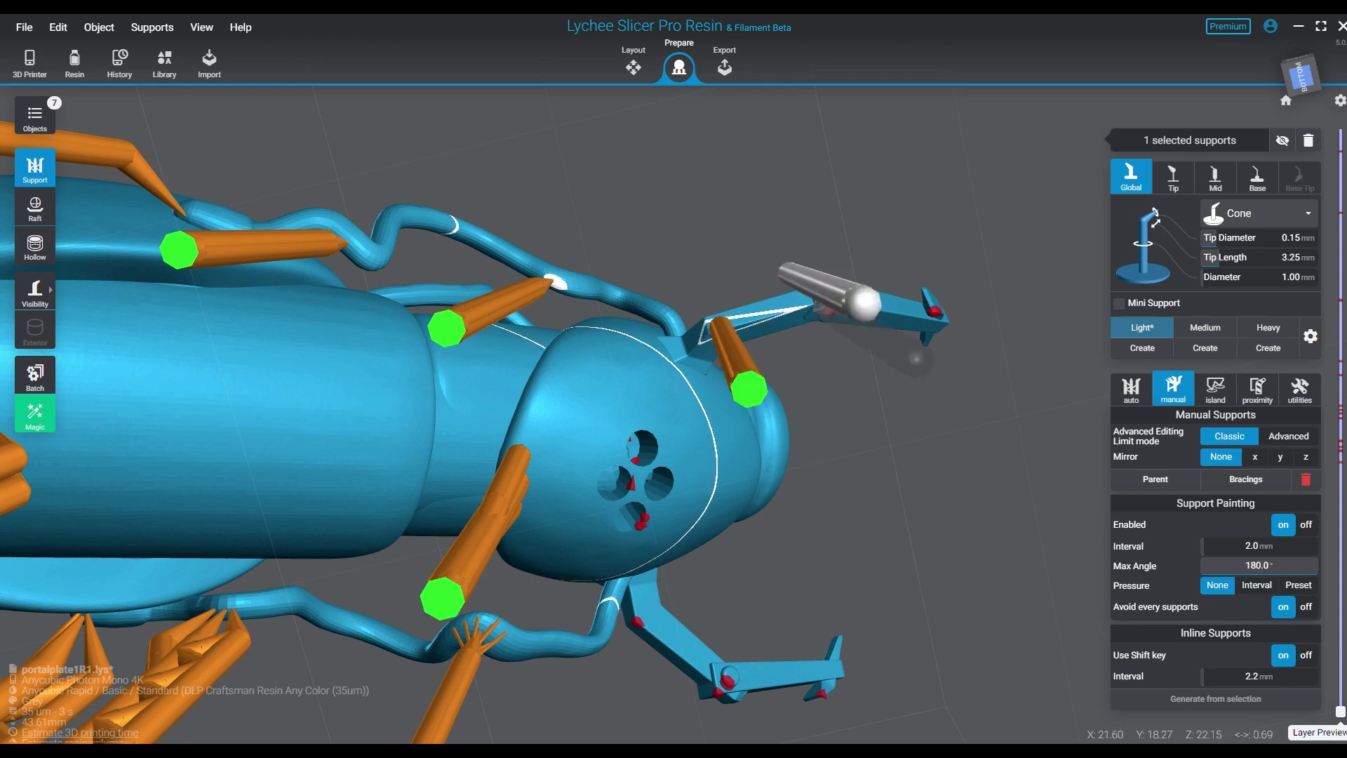
left_click(863, 303)
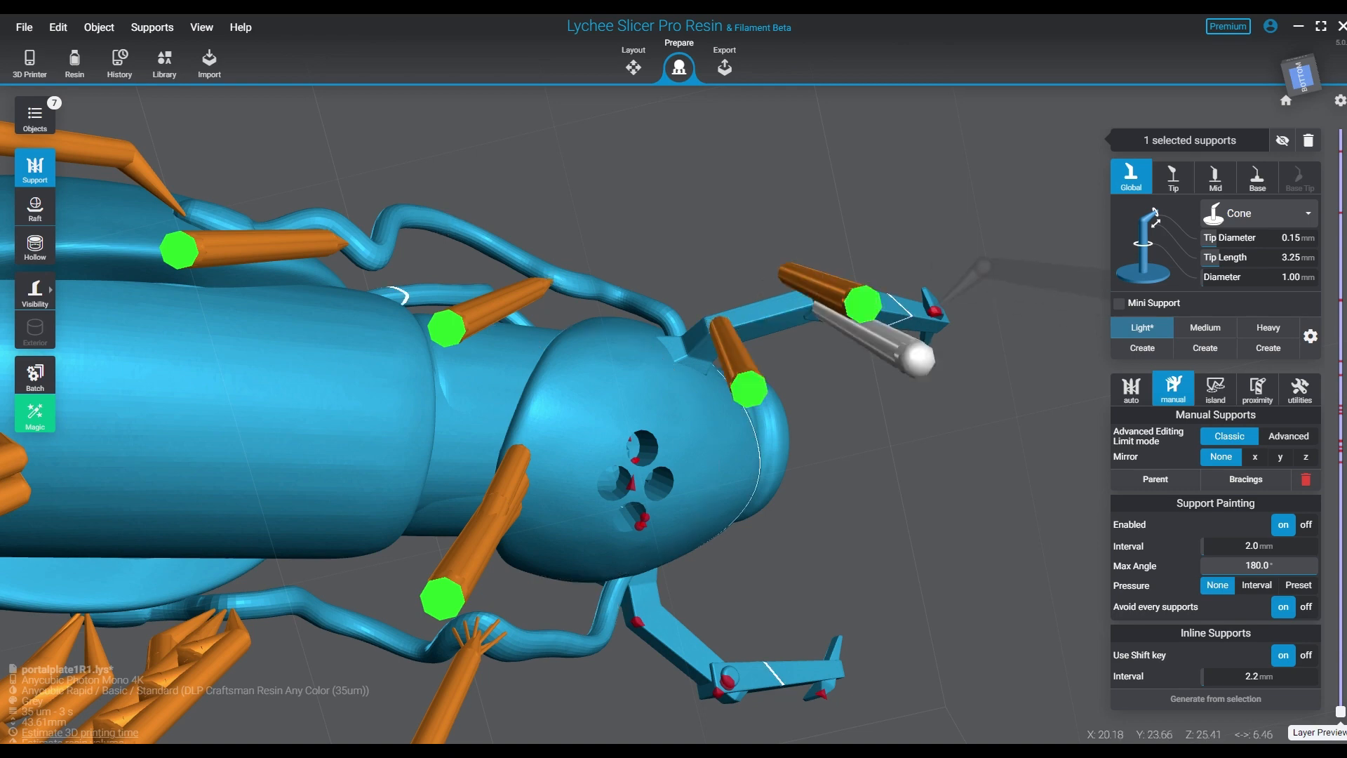
Try a light support with a 0.15 mm tip and 1 mm diameter on the island at the arm's claw tip.
left_click(916, 358)
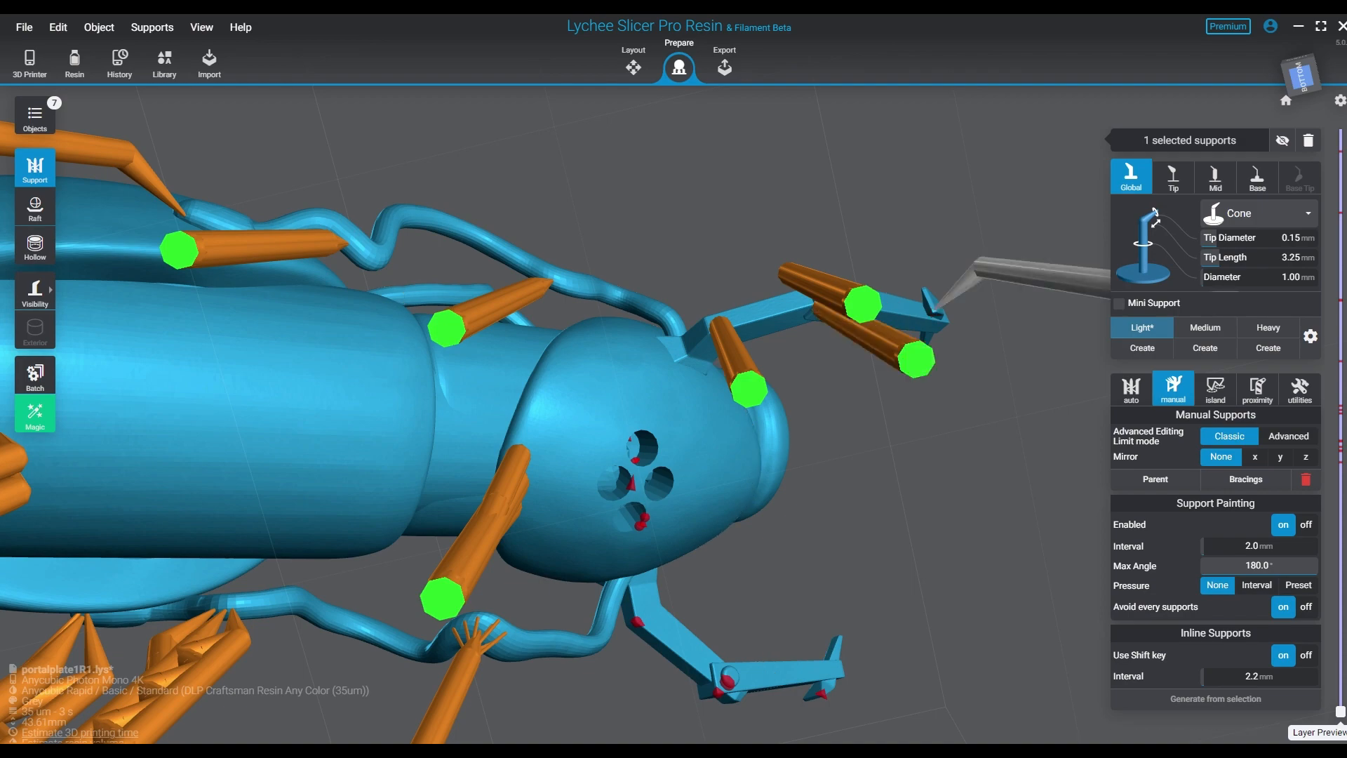
right_click_drag(937, 310, 880, 463)
middle_click_drag(881, 421, 695, 685)
right_click_drag(695, 684, 786, 364)
scroll(786, 343, "up", 5)
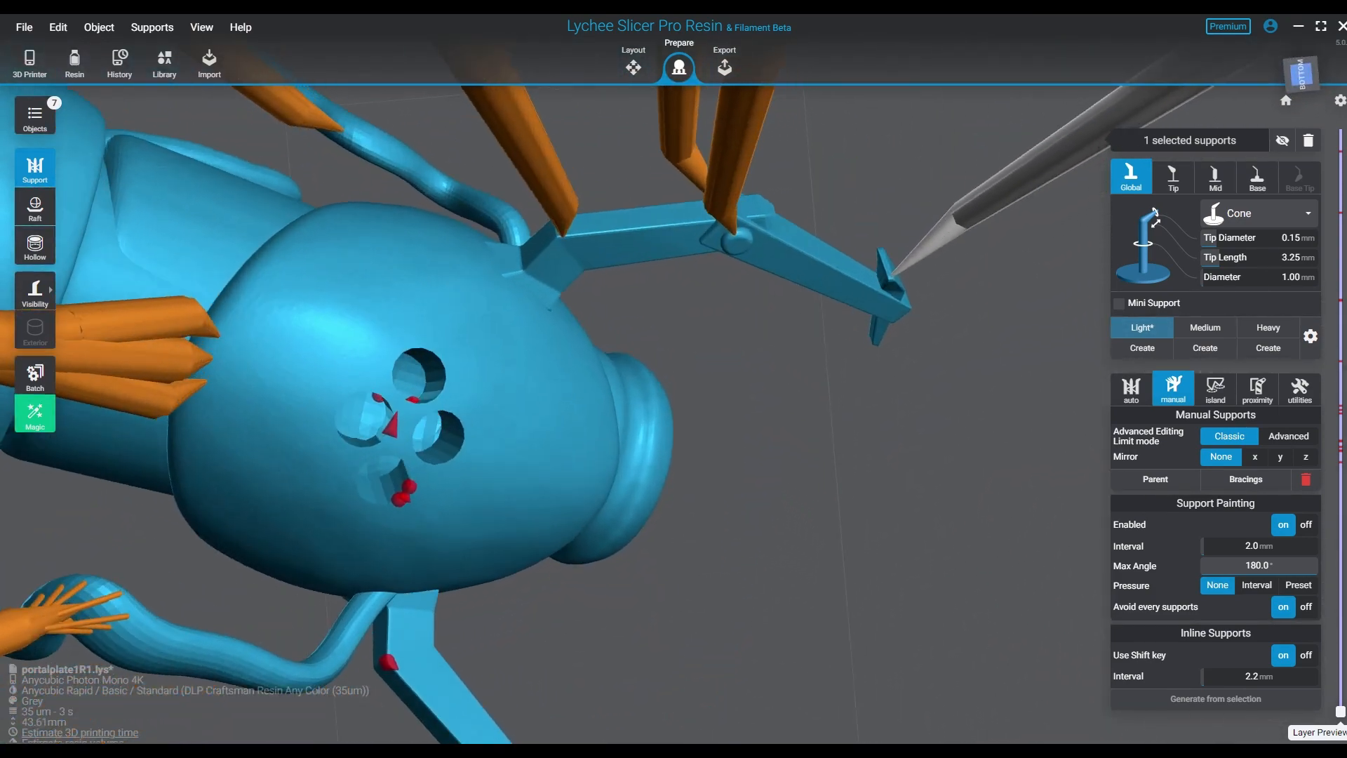
scroll(786, 344, "up", 2)
middle_click_drag(927, 316, 642, 492)
scroll(659, 488, "up", 3)
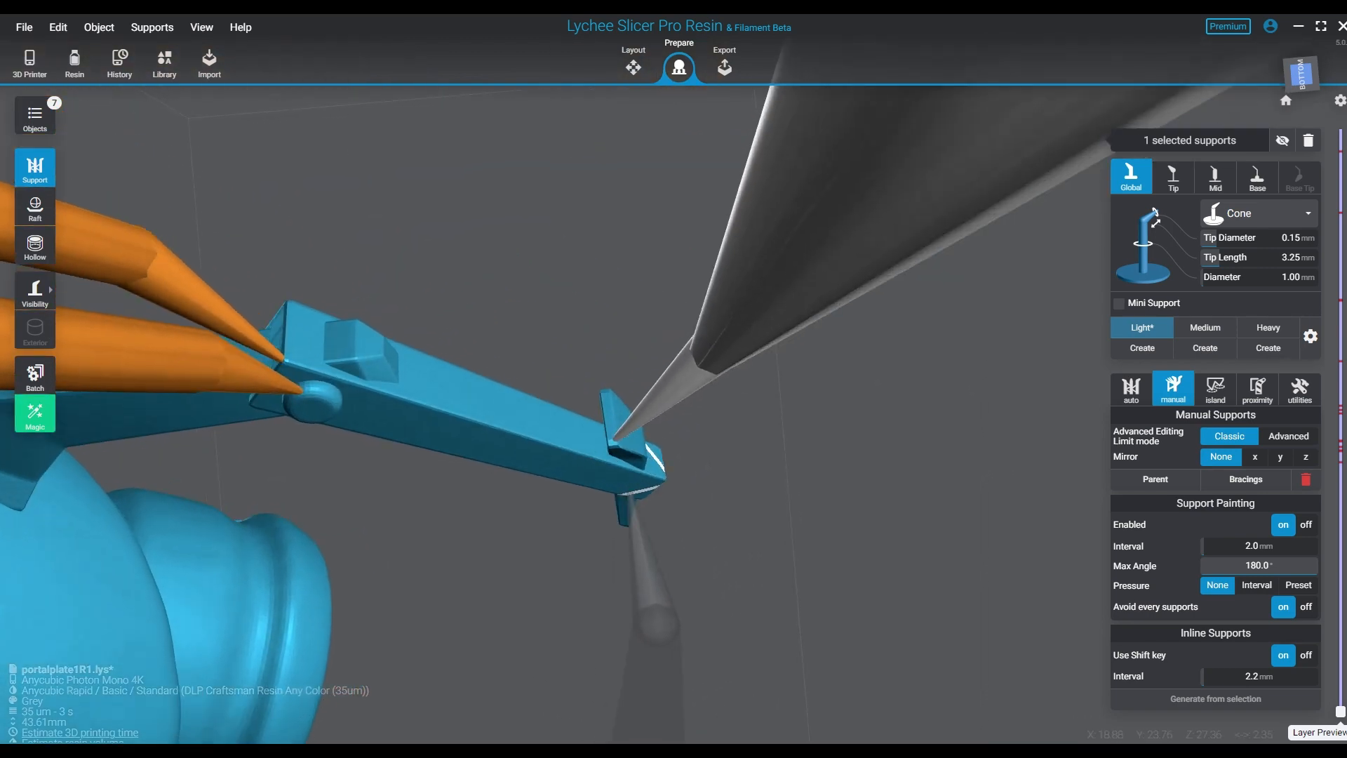
right_click_drag(660, 485, 674, 625)
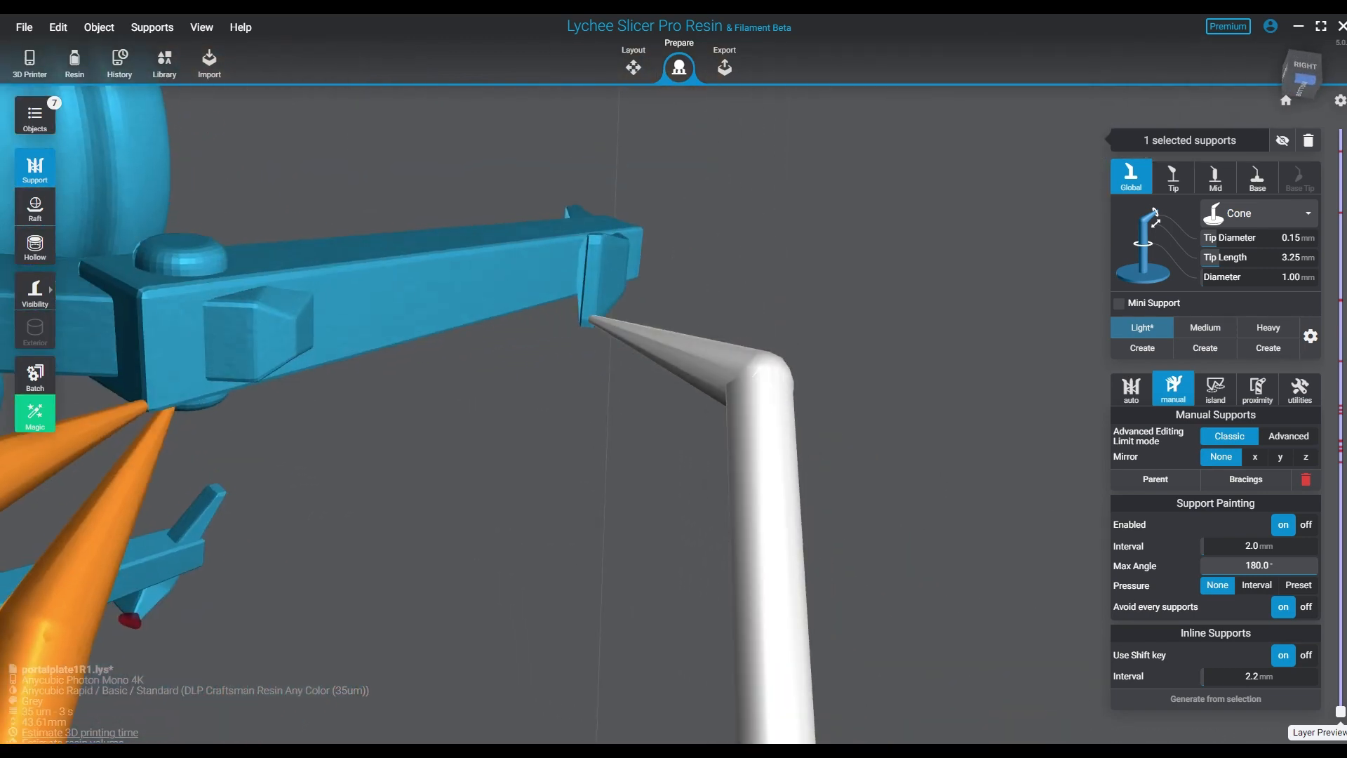
key("Delete")
Try a light support with a 0.22 mm tip and 1.22 mm diameter on the claw-tip island and shift its joint slightly.
right_click_drag(673, 596, 726, 463)
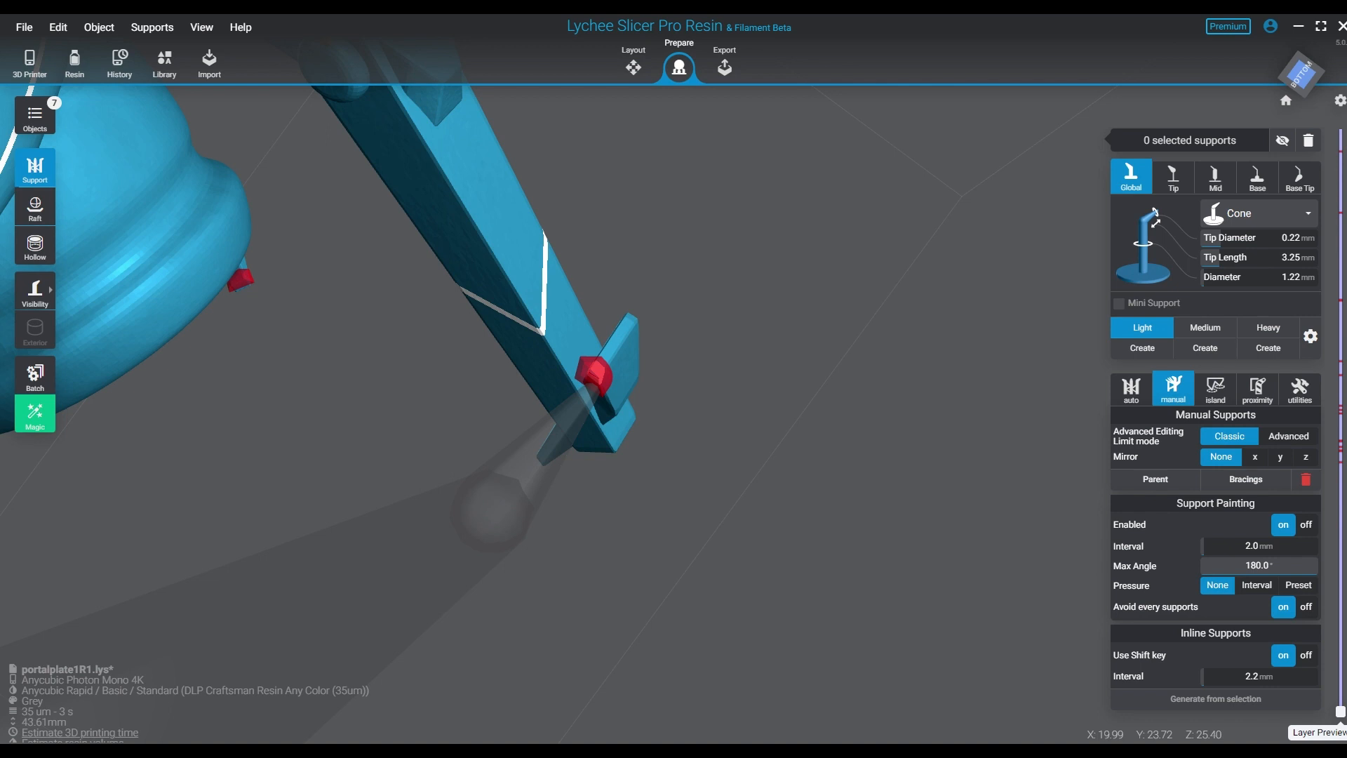
left_click(595, 379)
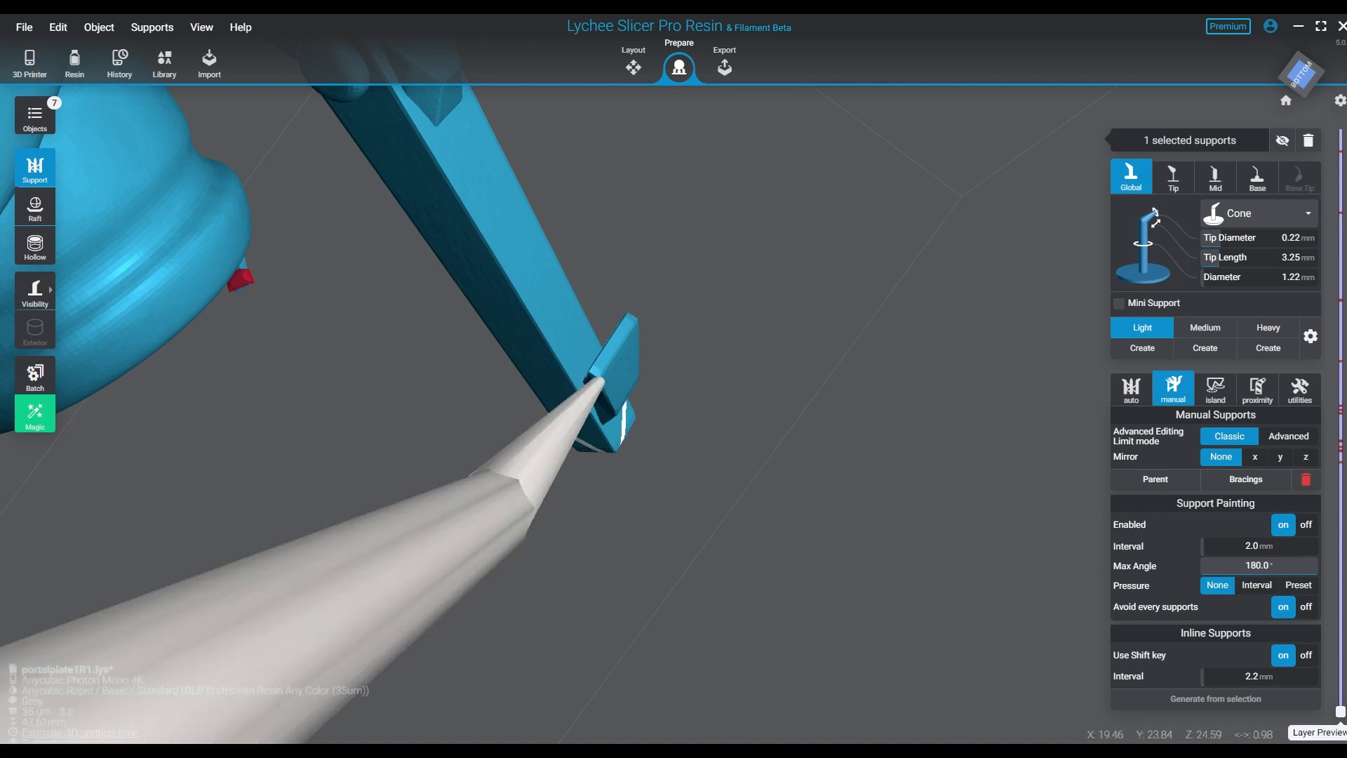
double_click(591, 398)
left_click(559, 438)
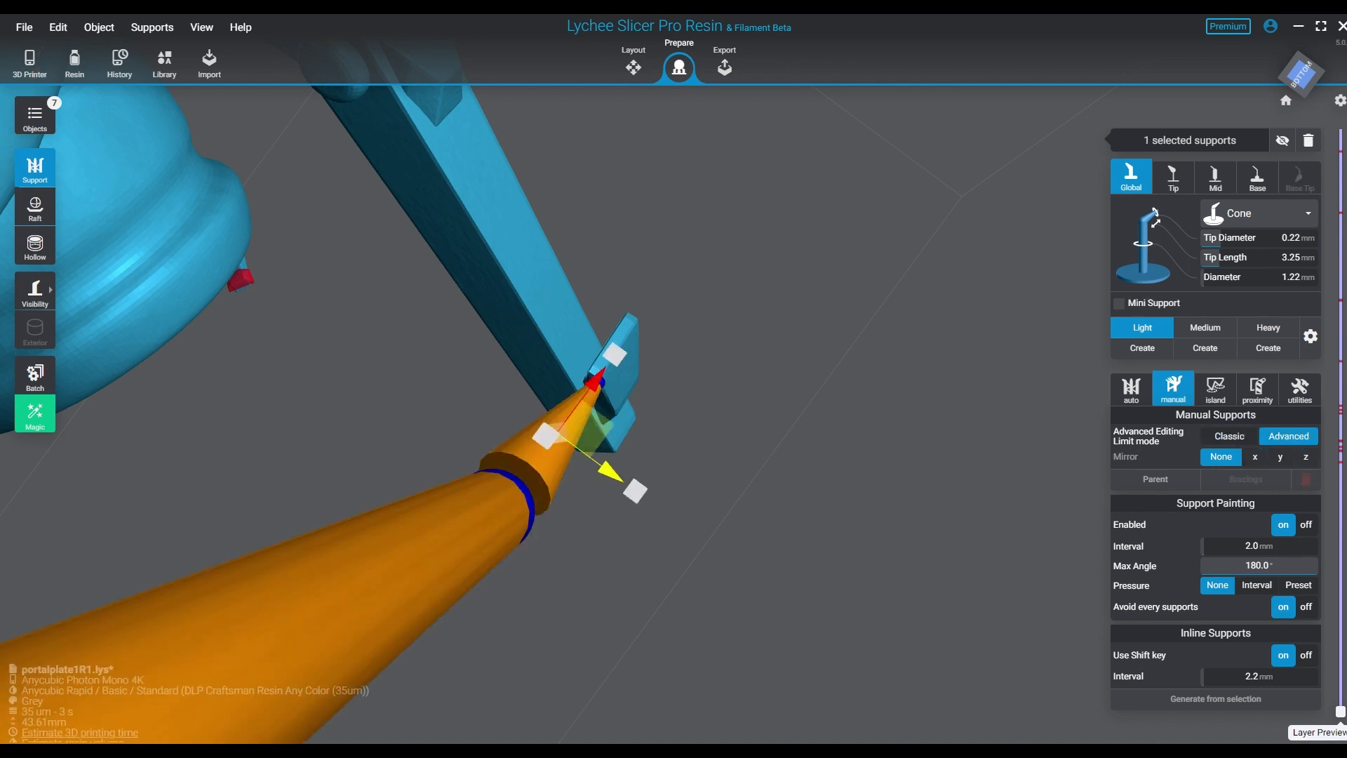
left_click_drag(609, 471, 607, 469)
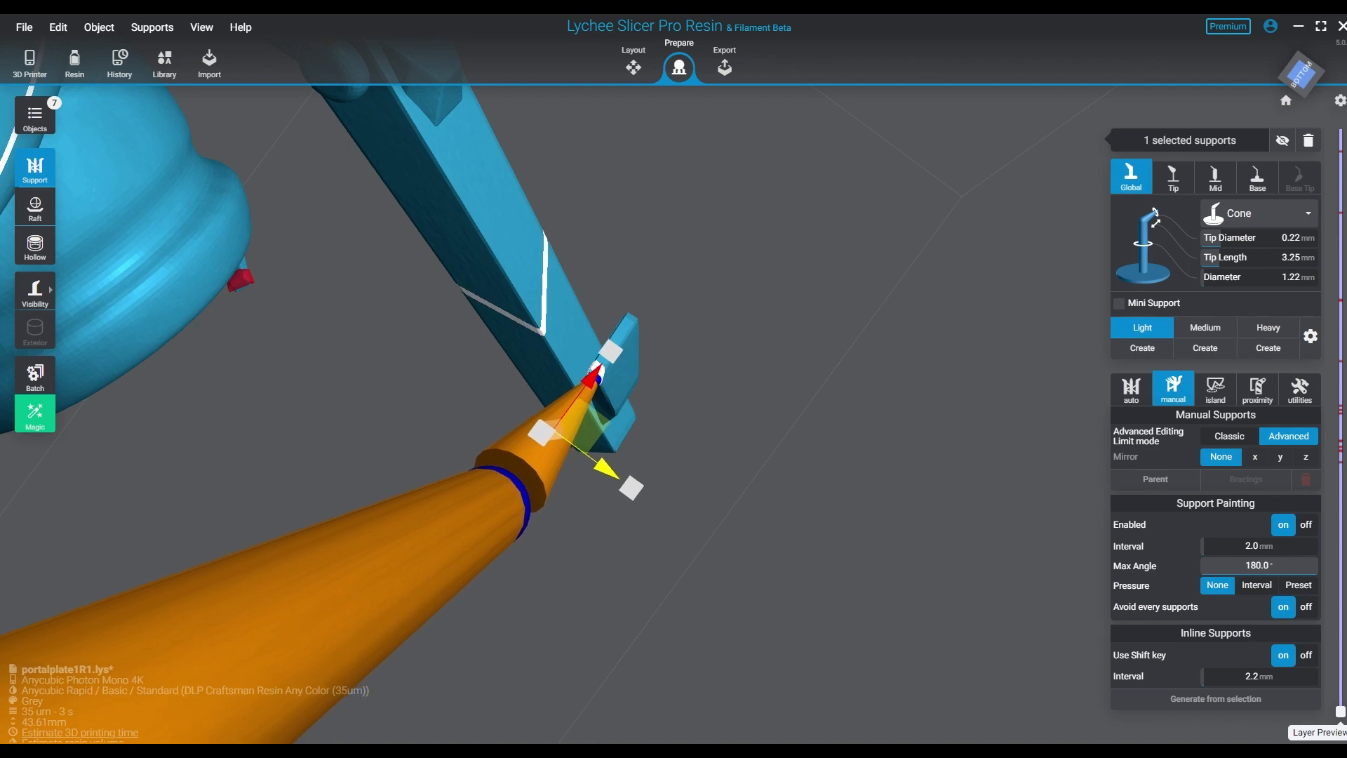
key("Escape")
key("Escape")
mouse_move(607, 469)
right_mouse_down()
mouse_move(372, 638)
mouse_move(232, 667)
mouse_move(281, 645)
mouse_move(435, 519)
mouse_move(604, 477)
mouse_move(607, 495)
right_mouse_up()
left_click(607, 495)
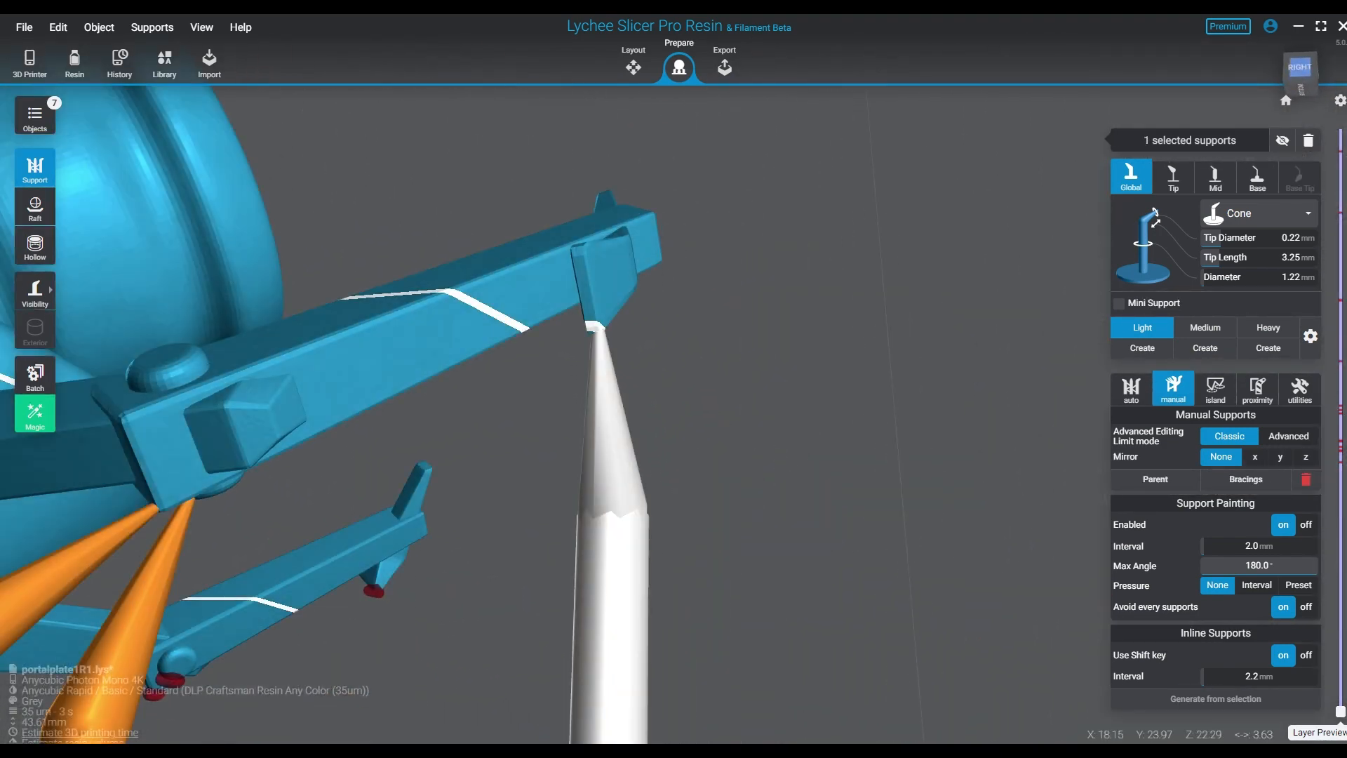
key("Delete")
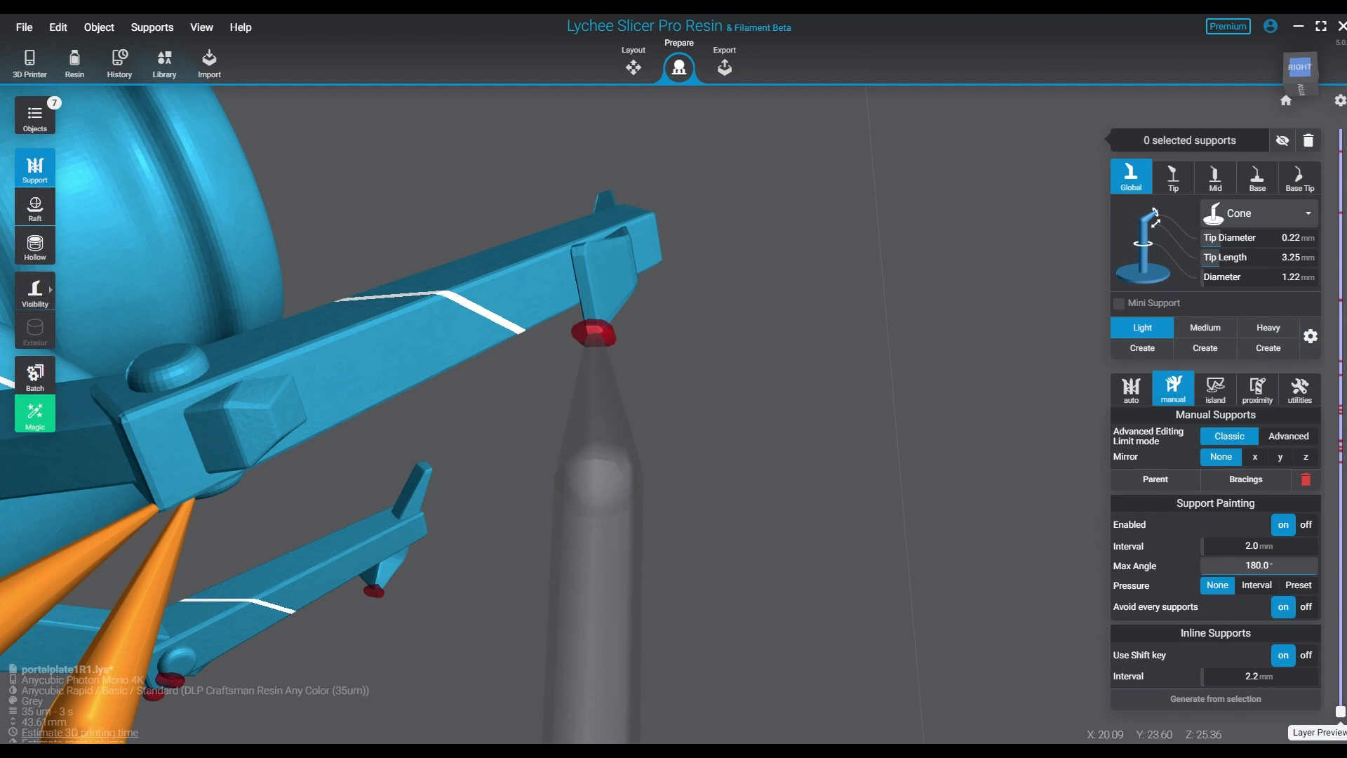
Place a light support with a 0.15 mm tip and 1.05 mm diameter under the claw tip, plus a 0.15 mm mini support from its cone.
left_click(594, 334)
right_click_drag(632, 351, 428, 380)
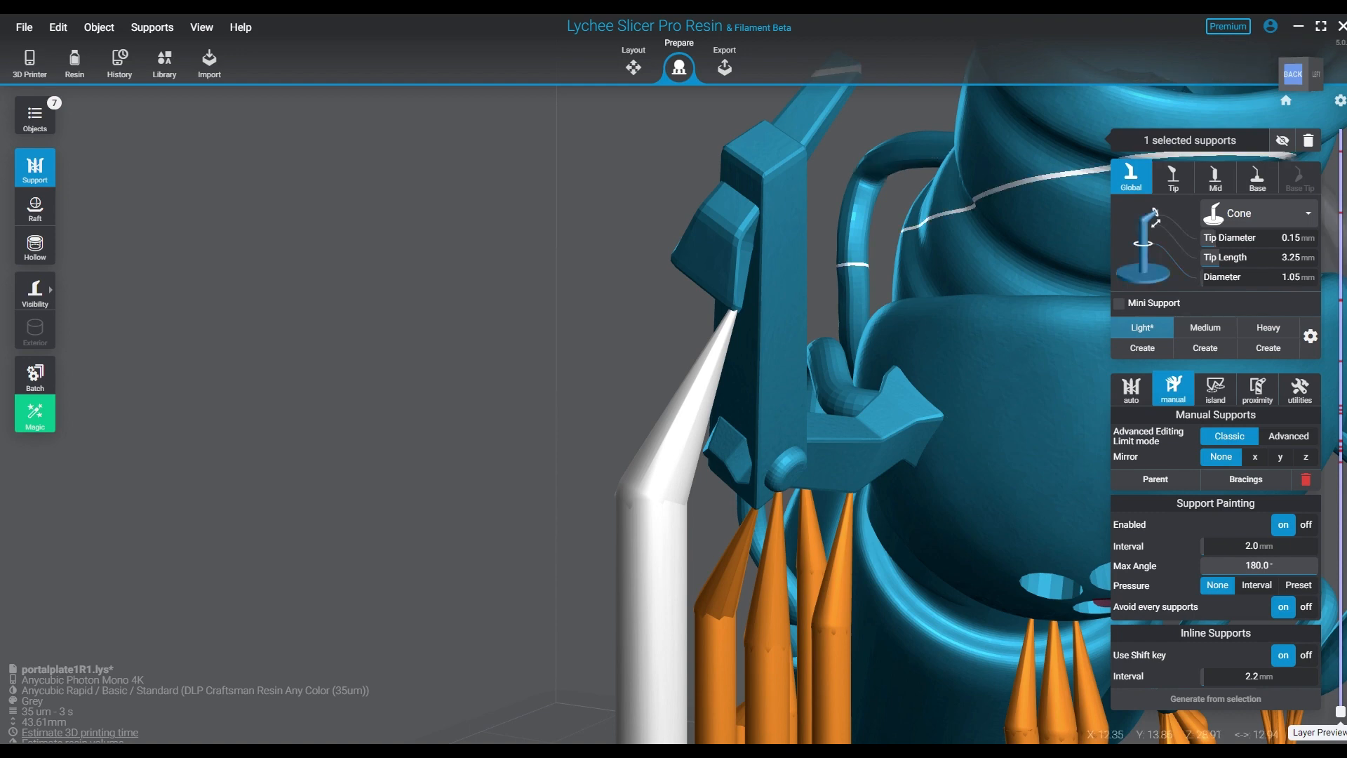
right_click_drag(828, 330, 961, 274)
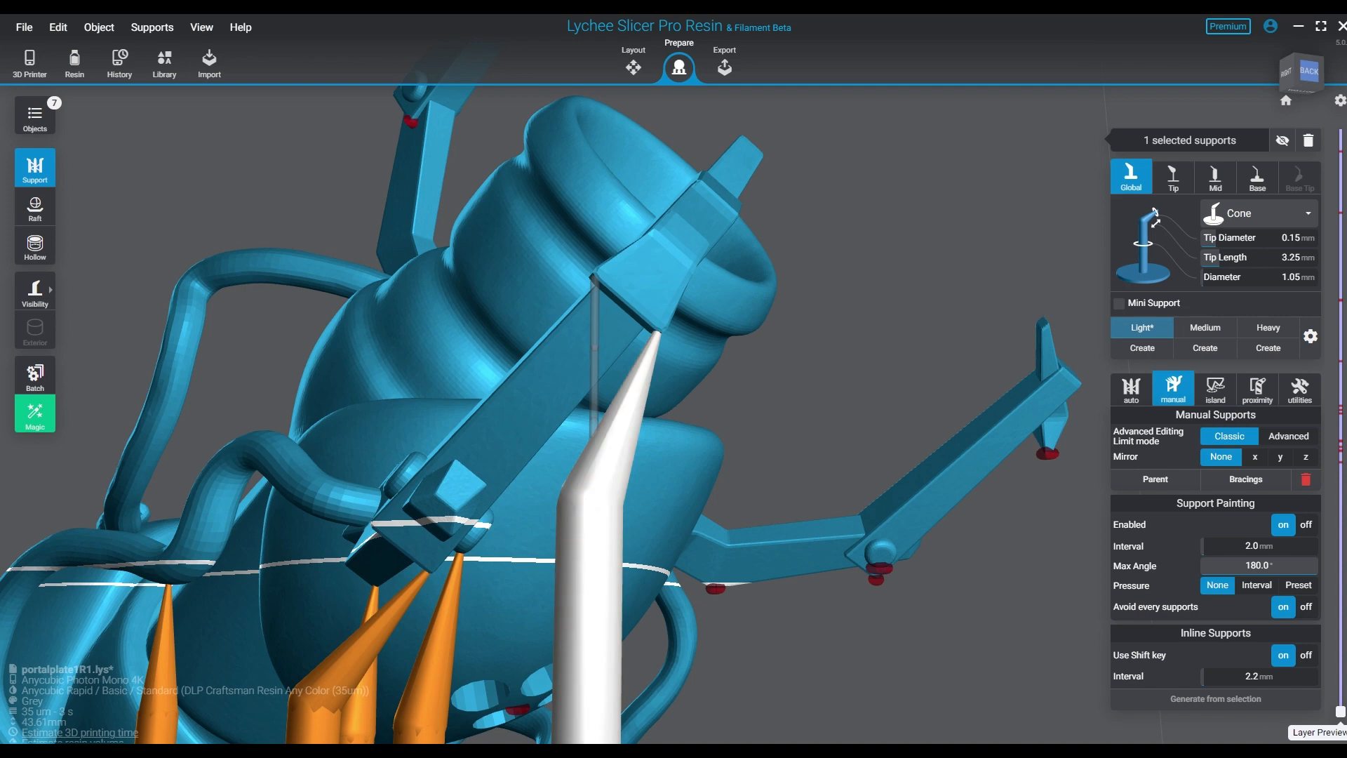
left_click_drag(594, 435, 594, 437)
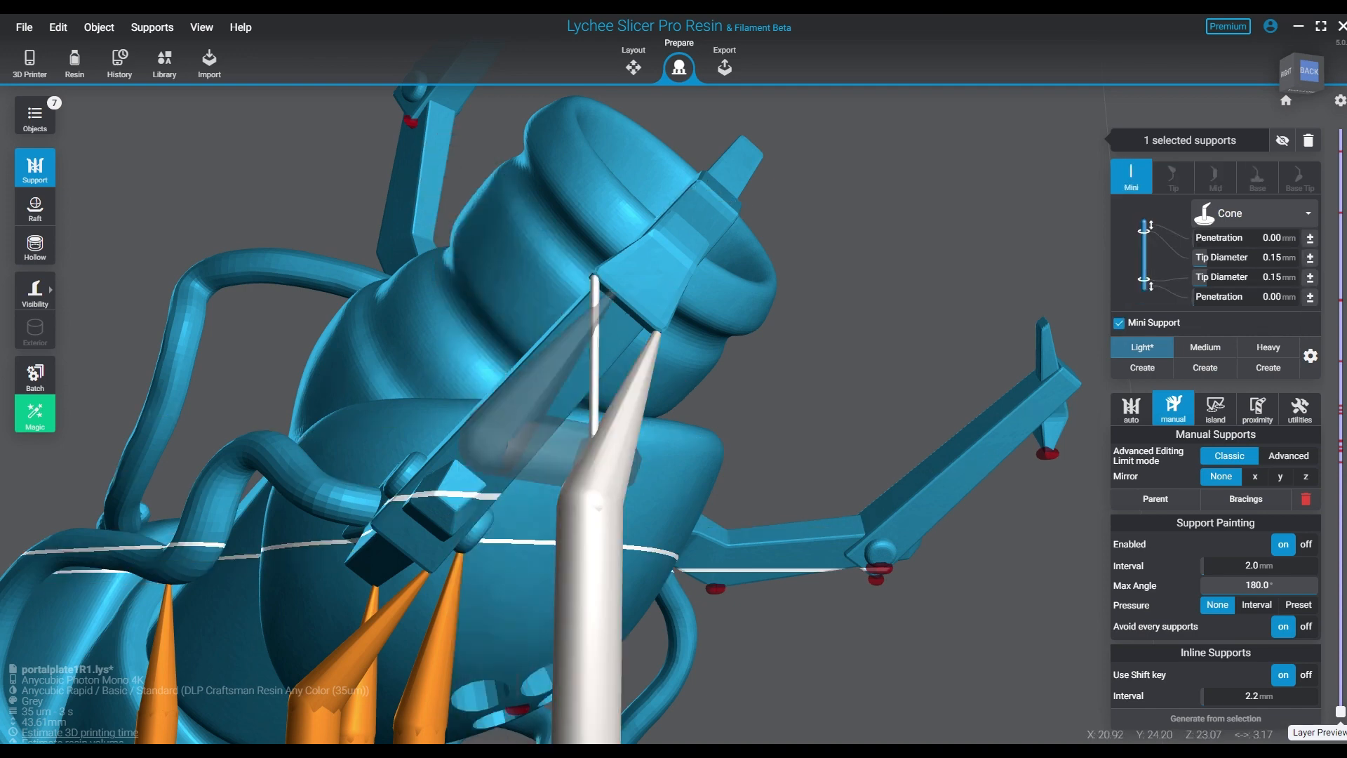
Branch a 0.15 mm tip, 1.05 mm diameter support from the claw support's column and add a second 0.15 mm mini support beneath the claw.
middle_click_drag(589, 609, 588, 420)
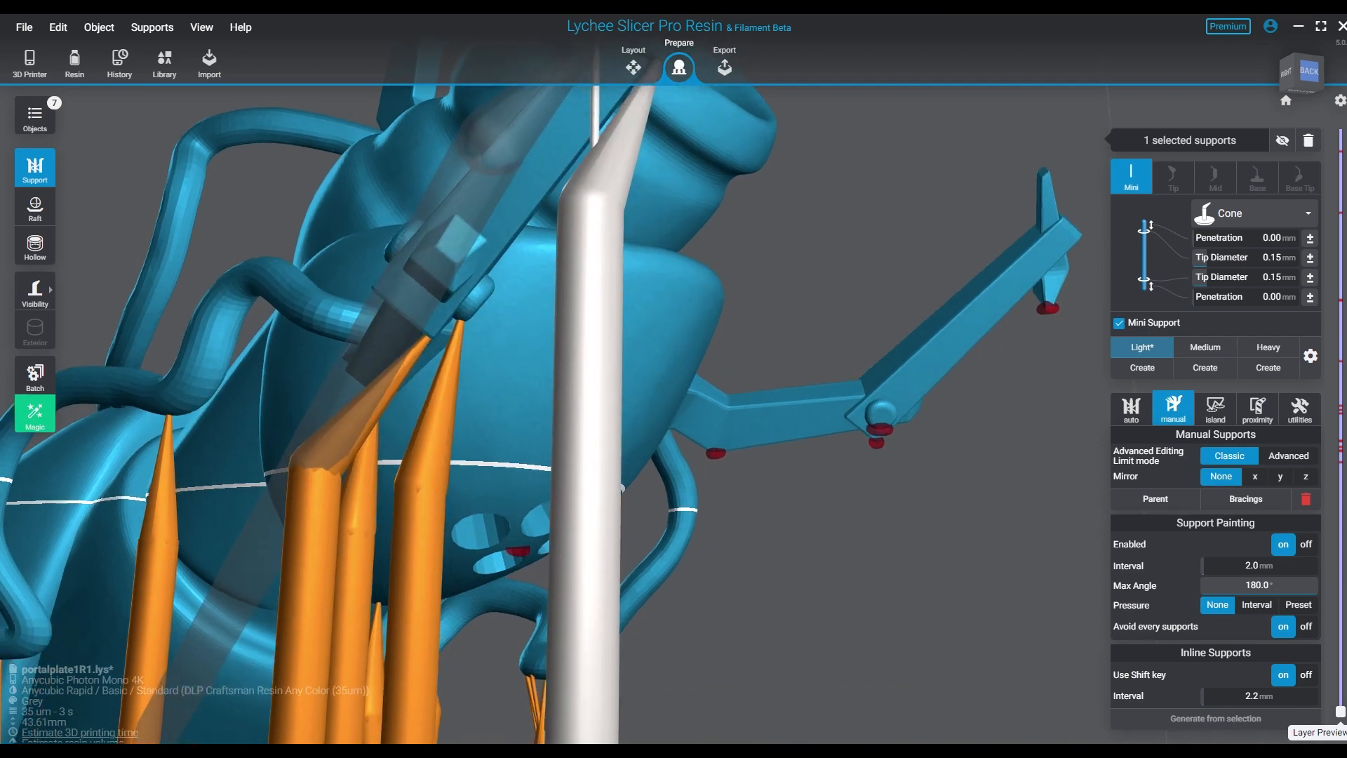
left_click(588, 432)
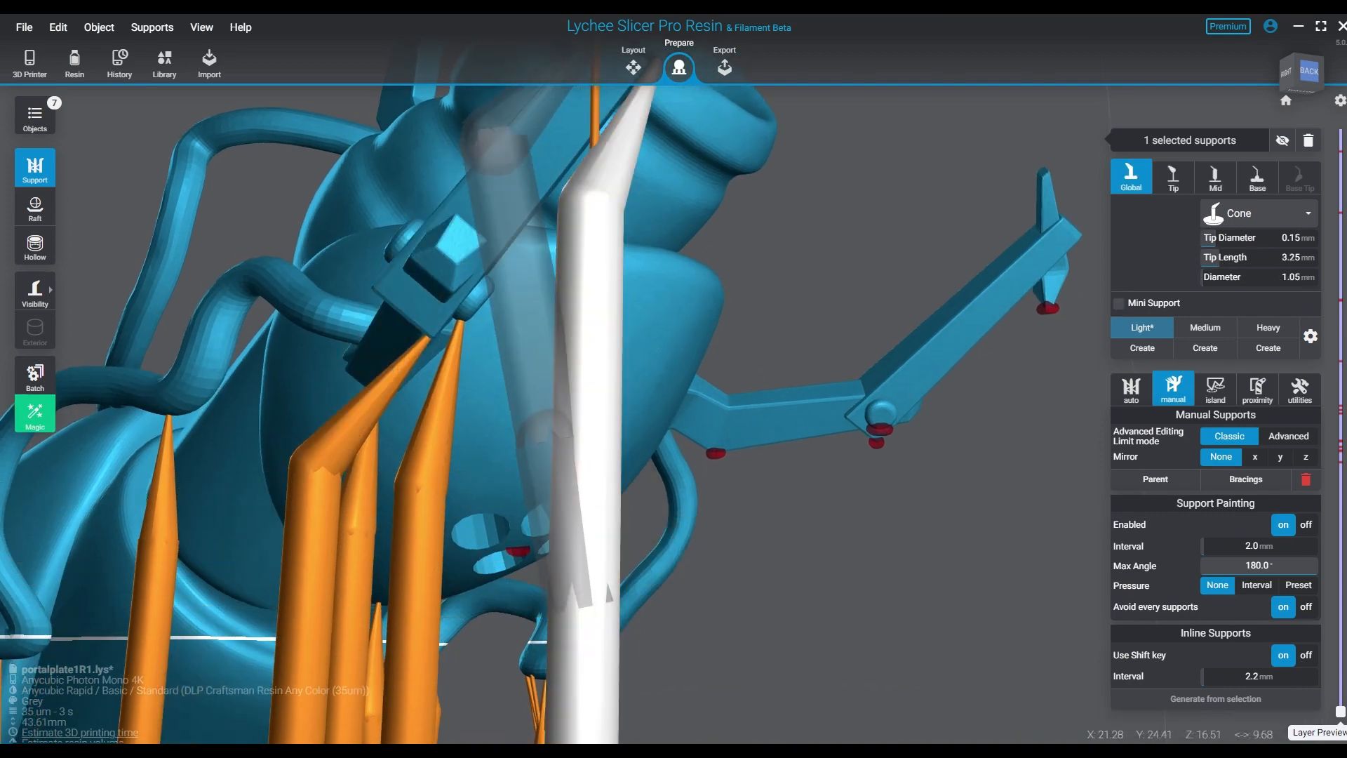
left_click(588, 609)
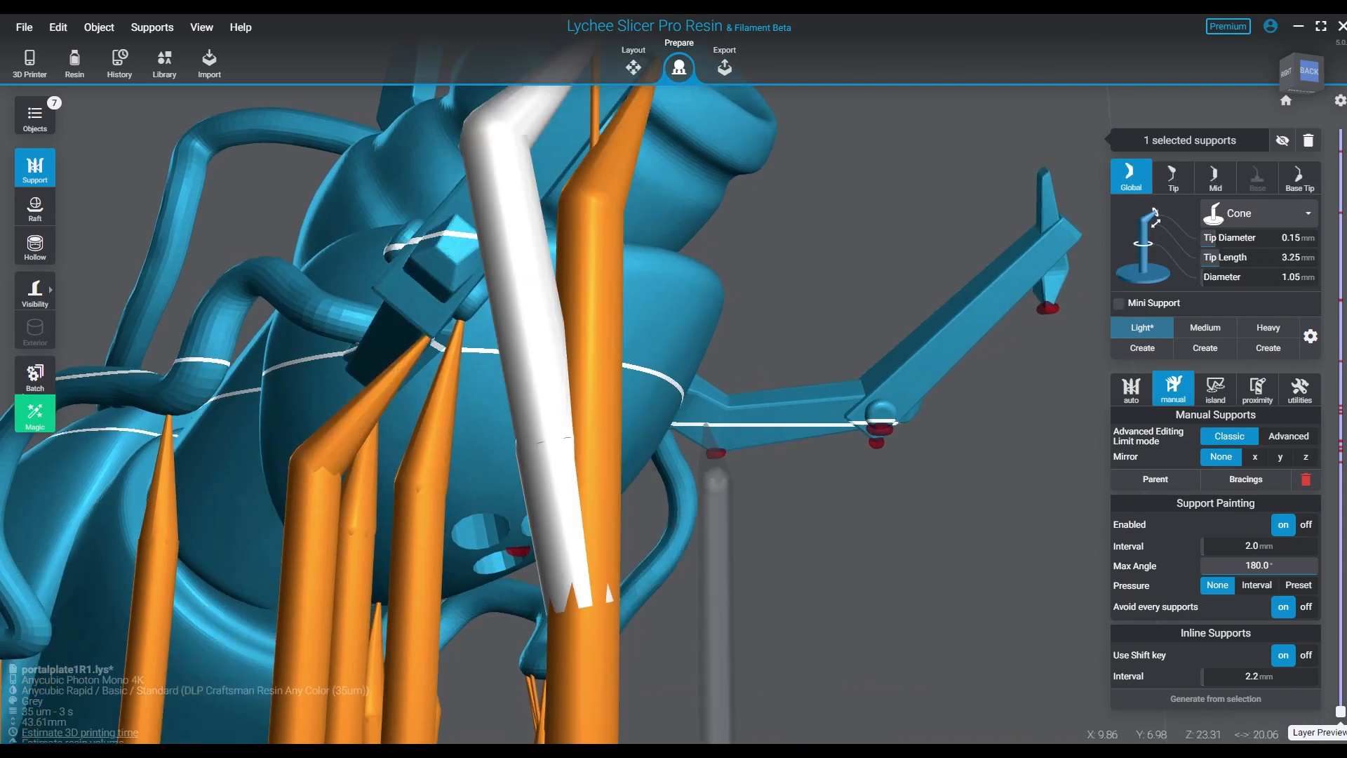
right_click_drag(713, 447, 807, 496)
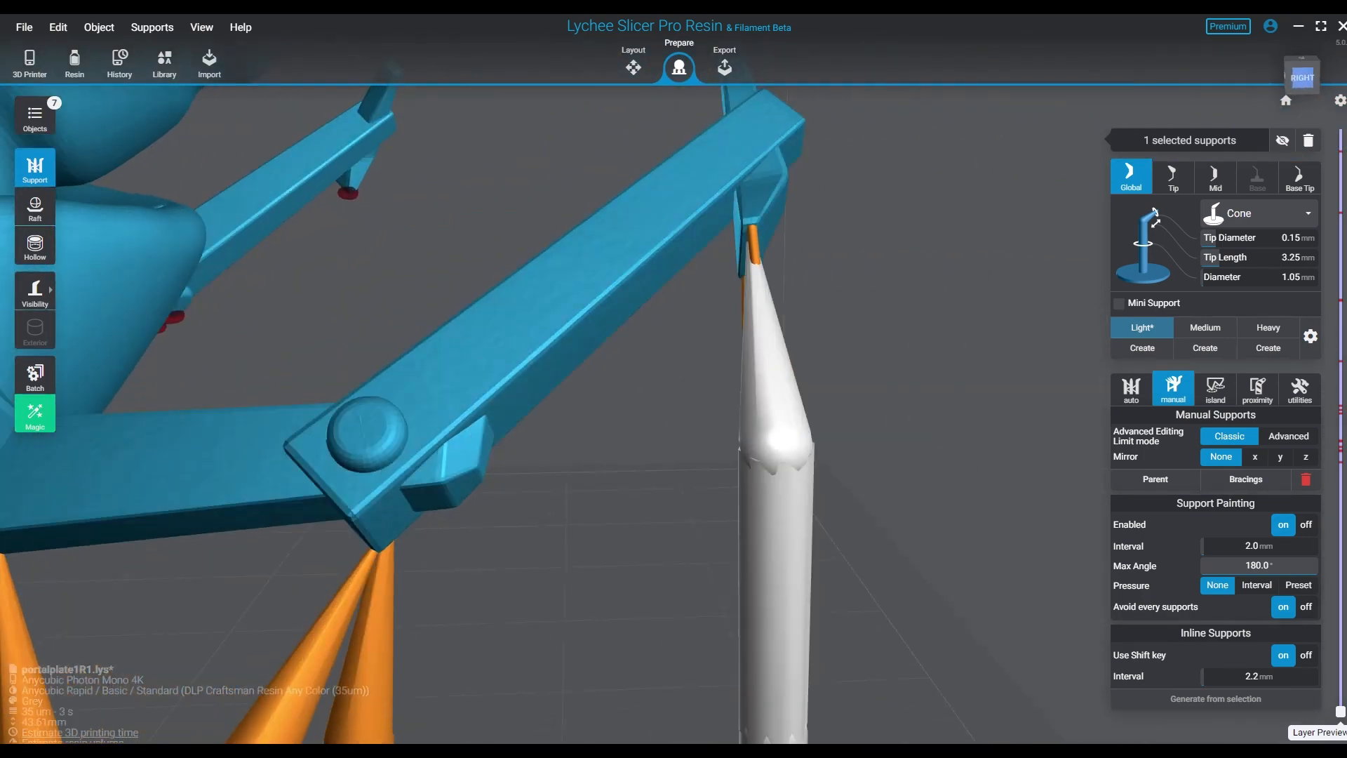
right_click_drag(779, 484, 607, 309)
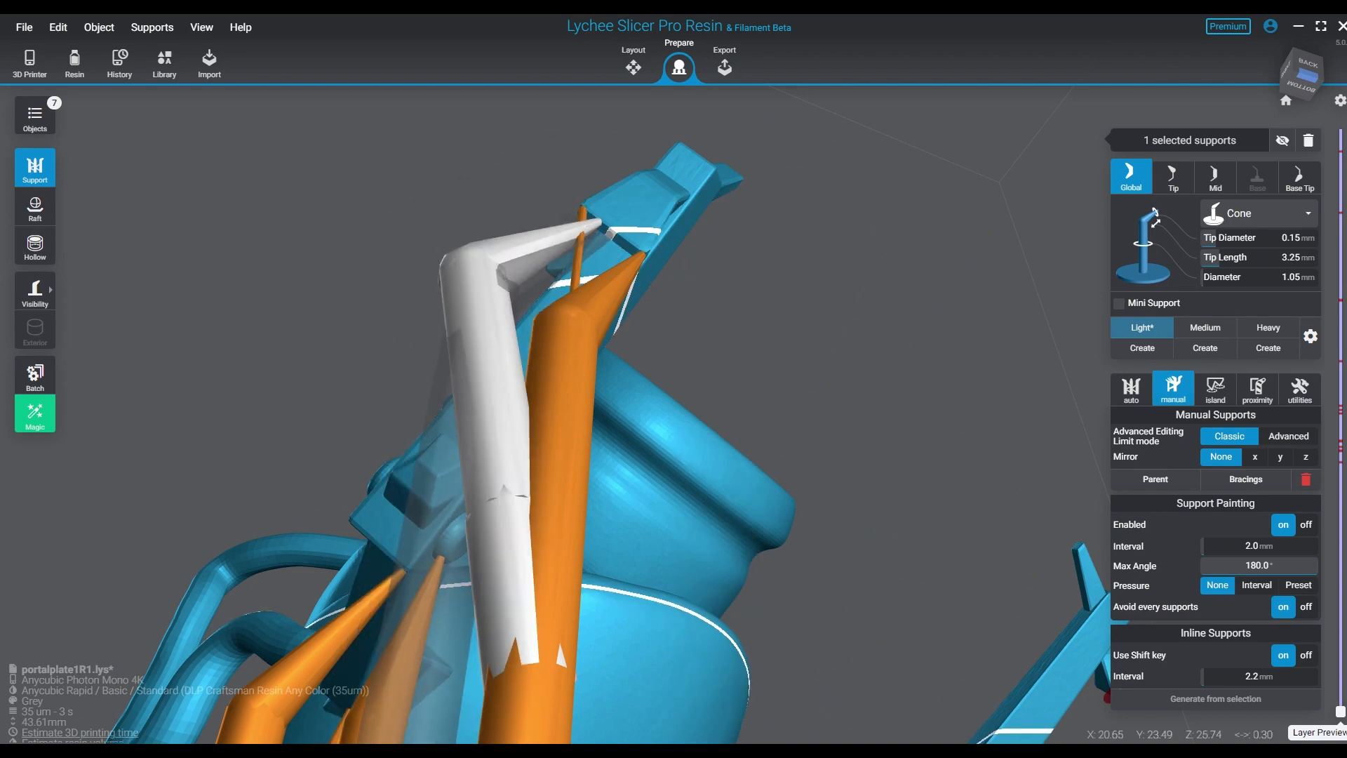
left_click(566, 372)
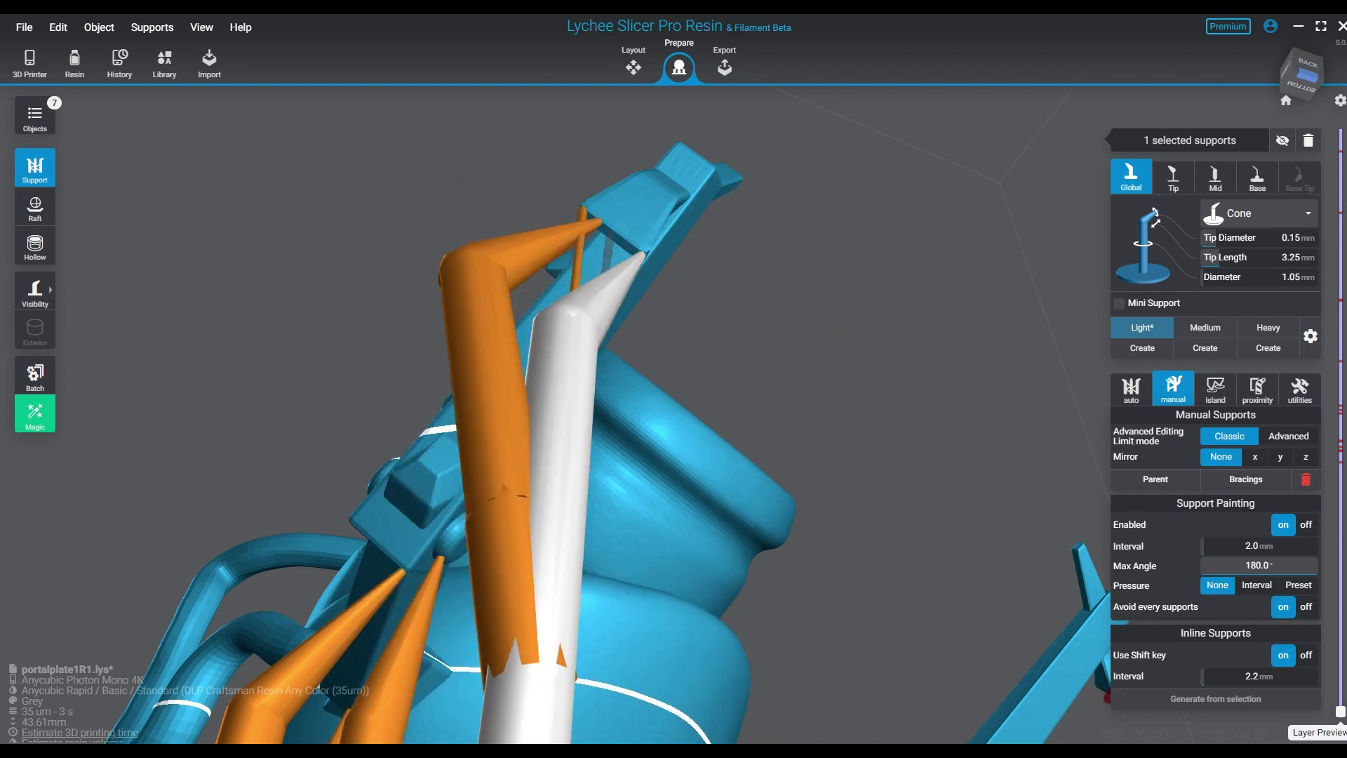
left_click(611, 233)
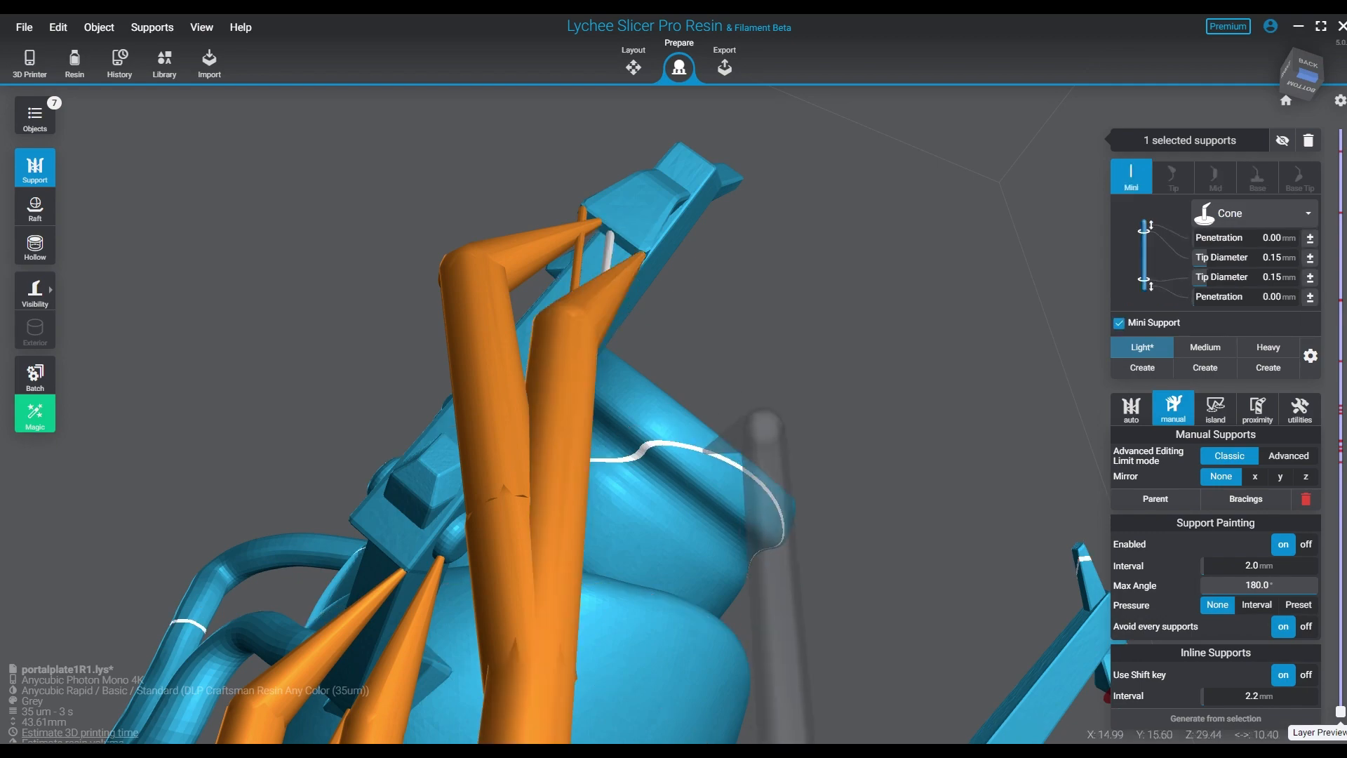
Try a light support with a 0.15 mm tip and 1.05 mm diameter beside the opposite arm's claw-tip island.
right_click_drag(765, 421, 657, 543)
middle_click_drag(657, 547, 378, 372)
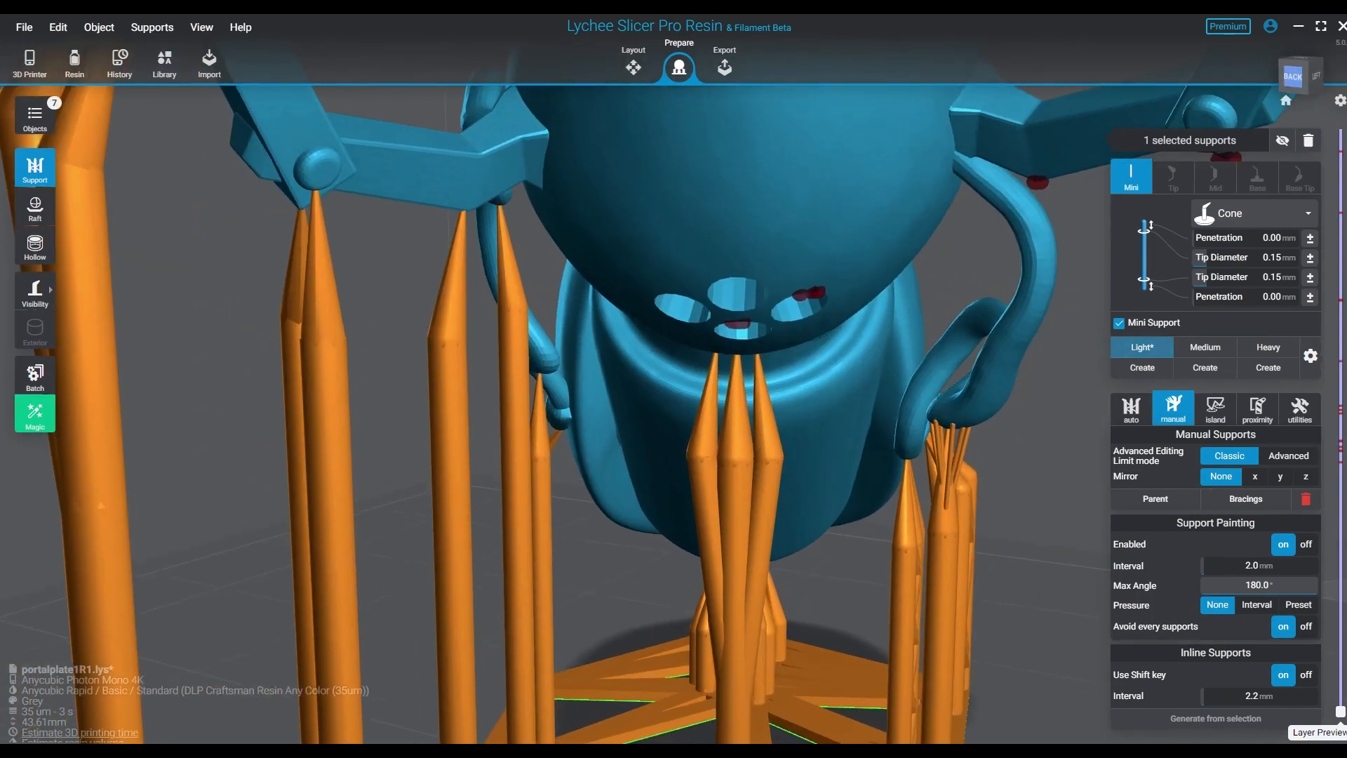
scroll(652, 421, "down", 2)
scroll(652, 421, "down", 2)
right_click_drag(653, 422, 660, 350)
middle_click_drag(660, 365, 281, 386)
right_click_drag(461, 501, 443, 539)
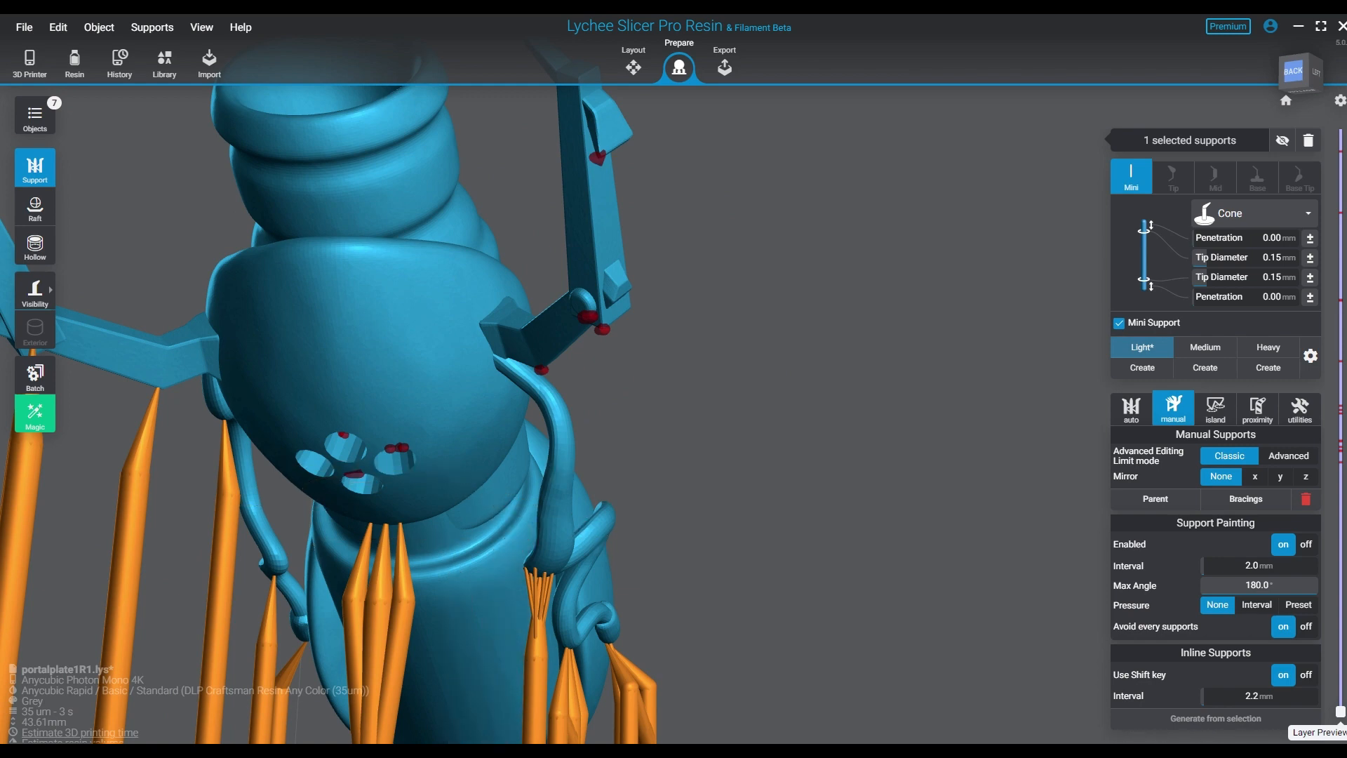
right_click_drag(631, 393, 709, 449)
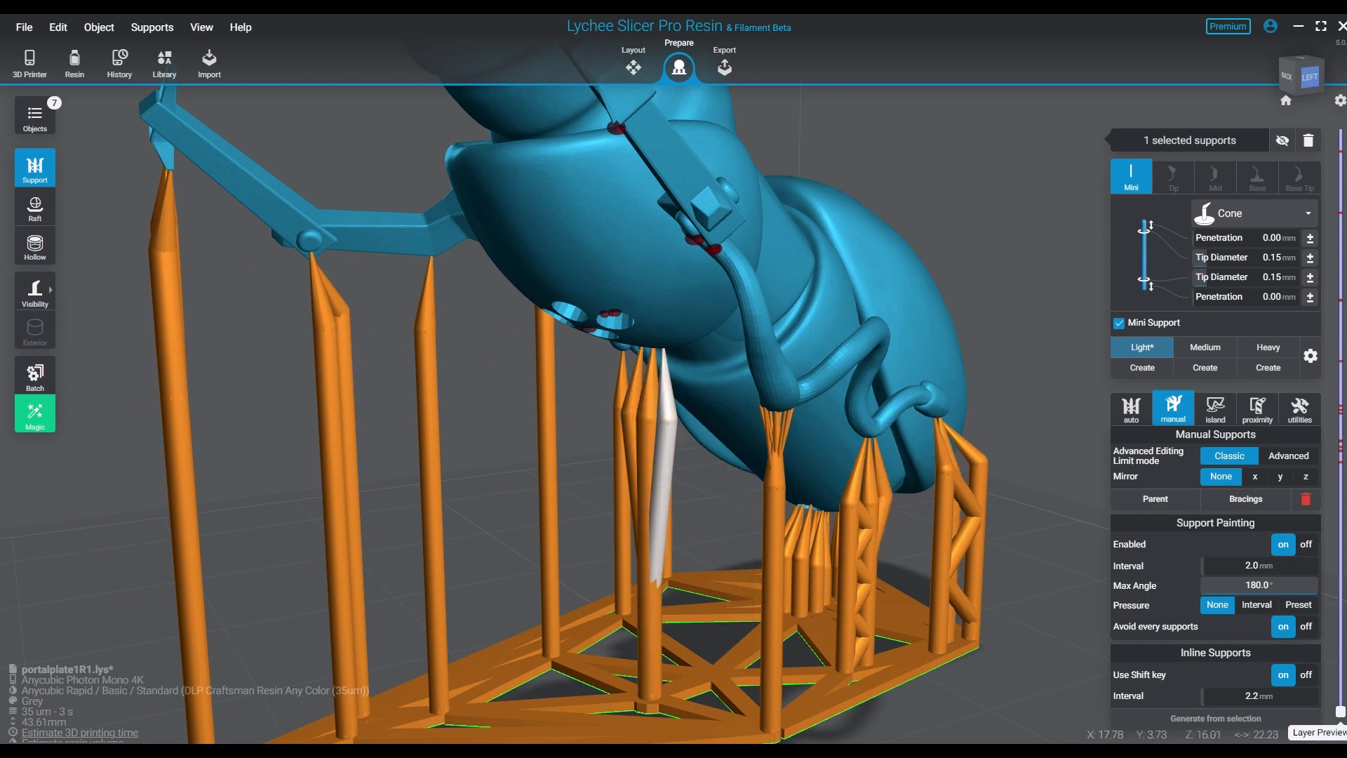
left_click(550, 310)
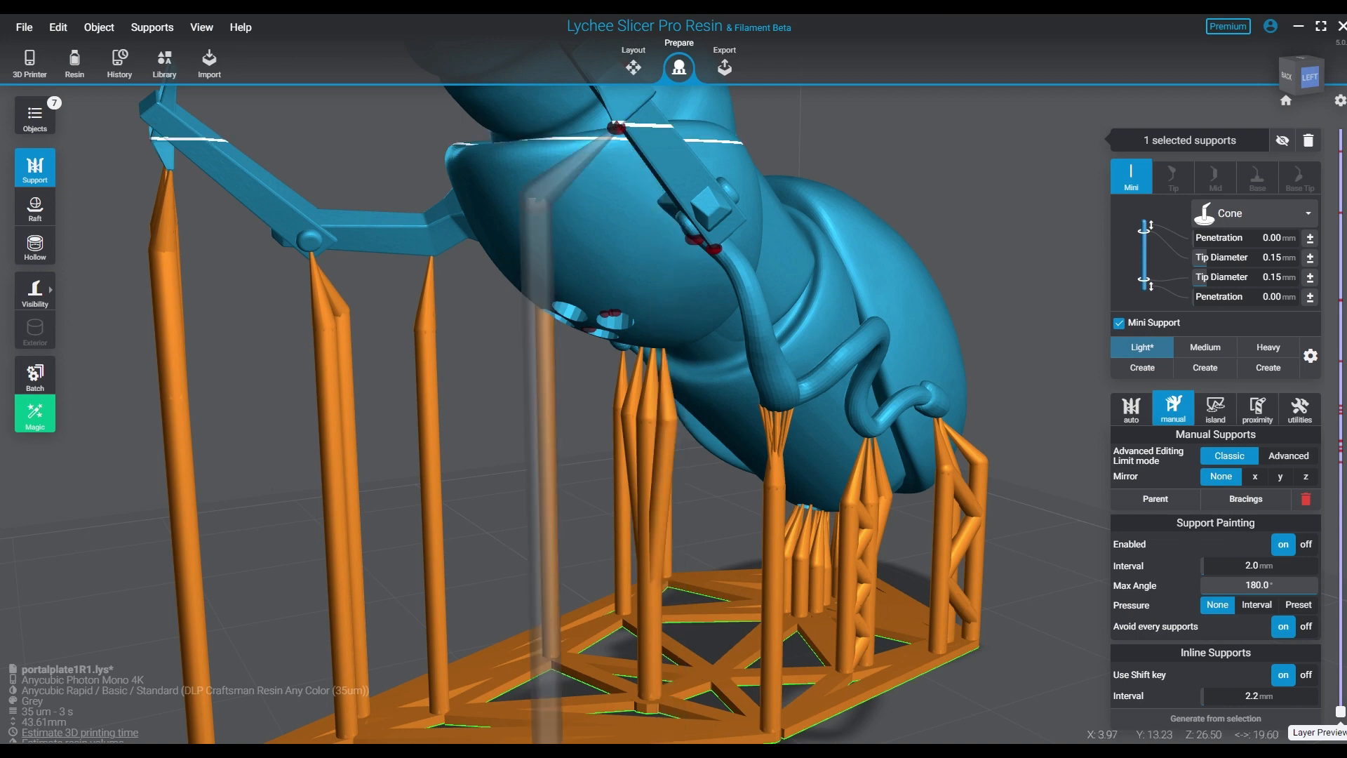
left_click(618, 128)
right_click_drag(674, 254, 877, 246)
right_click_drag(427, 309, 417, 300)
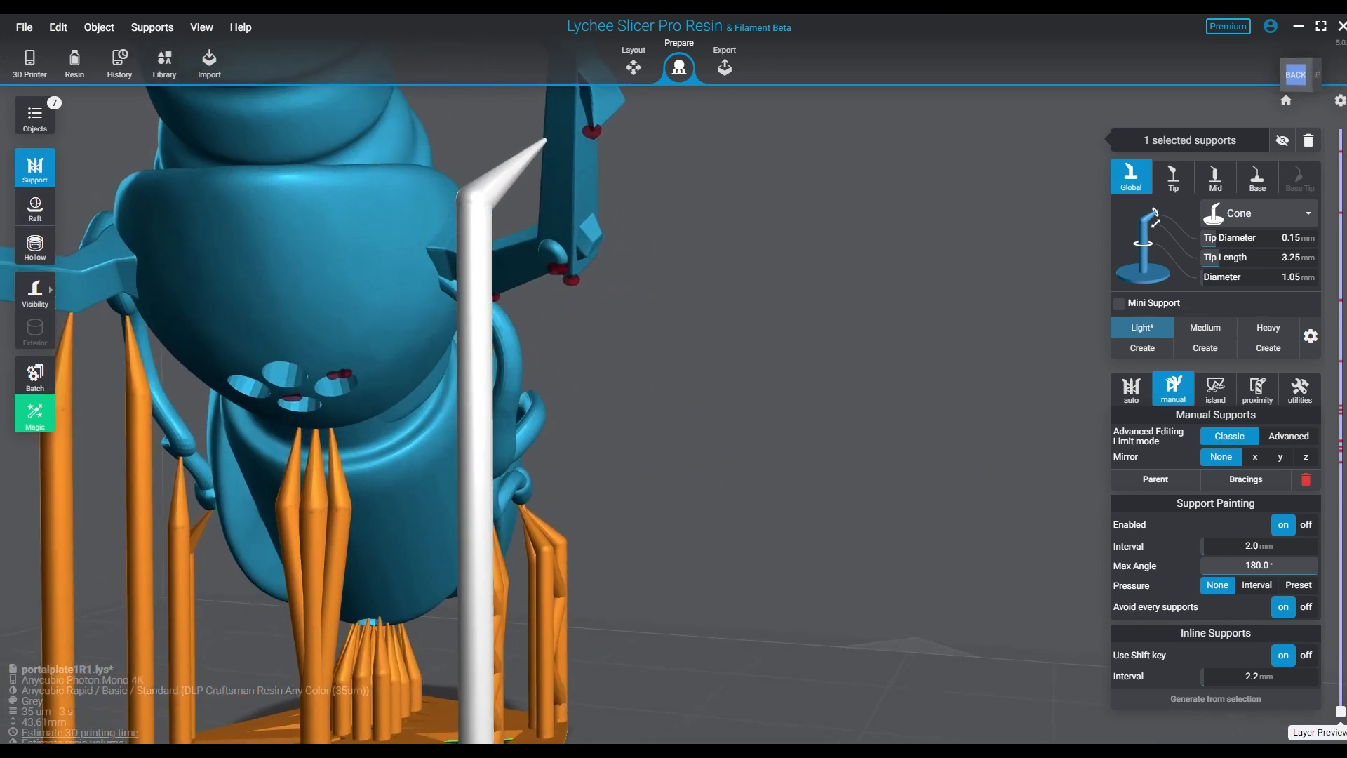
key("Delete")
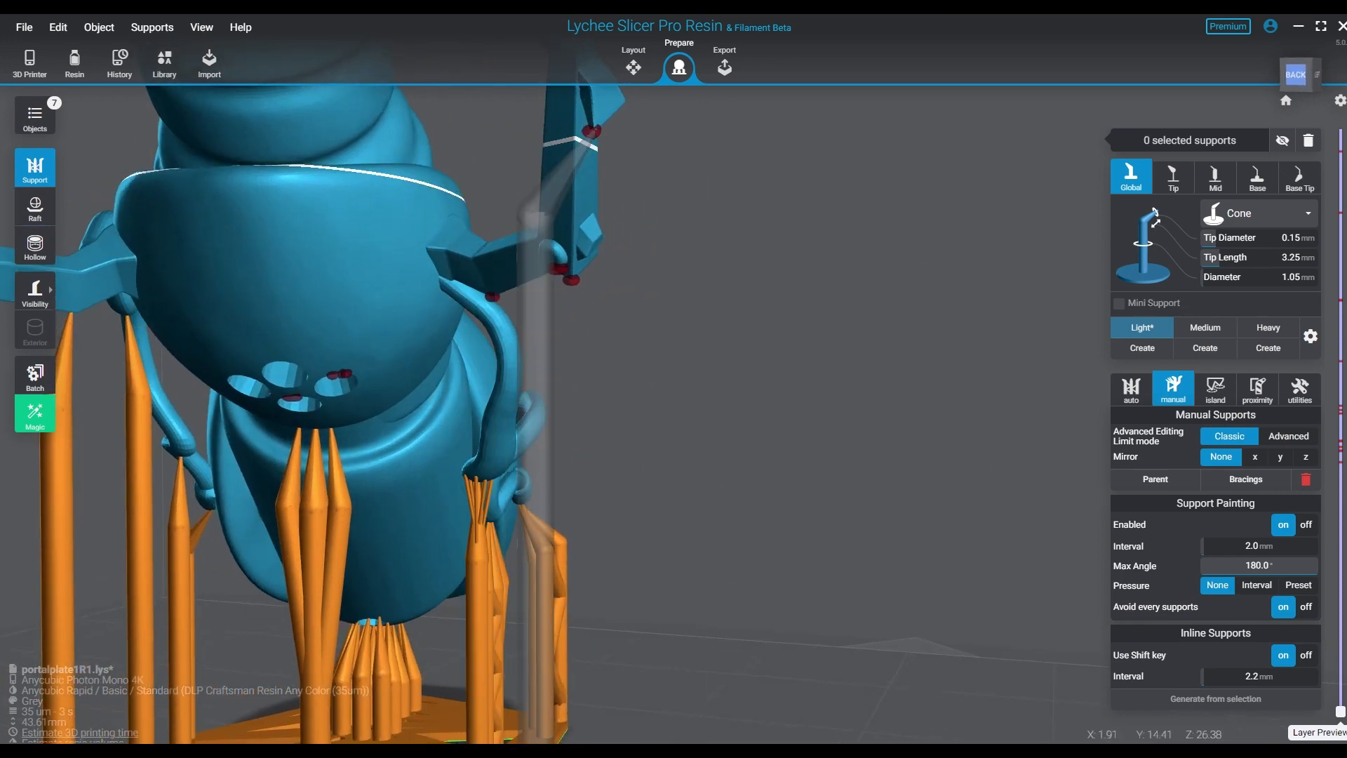
Place light supports with 0.15 mm tips and 1.05 mm diameter on the opposite arm's claw-tip island and one elbow island.
left_click(594, 138)
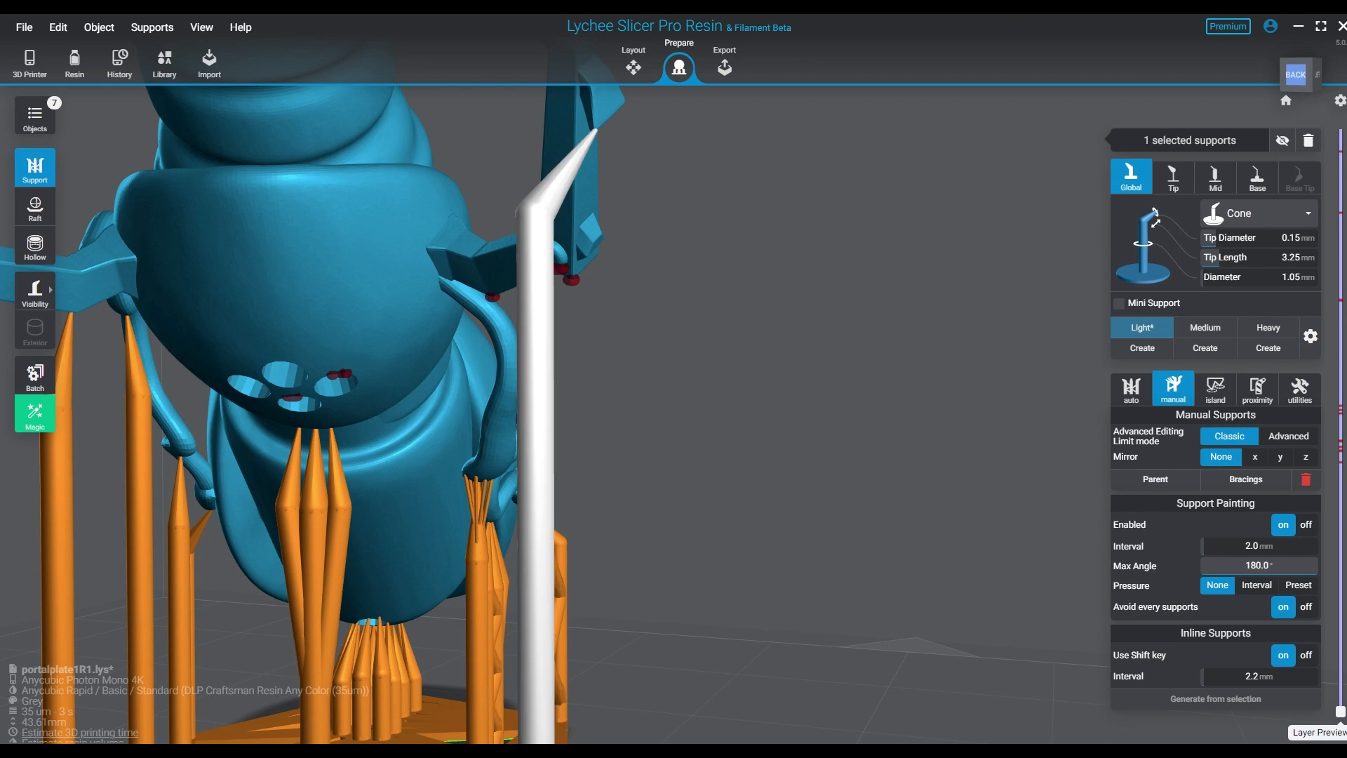
right_click_drag(595, 138, 435, 176)
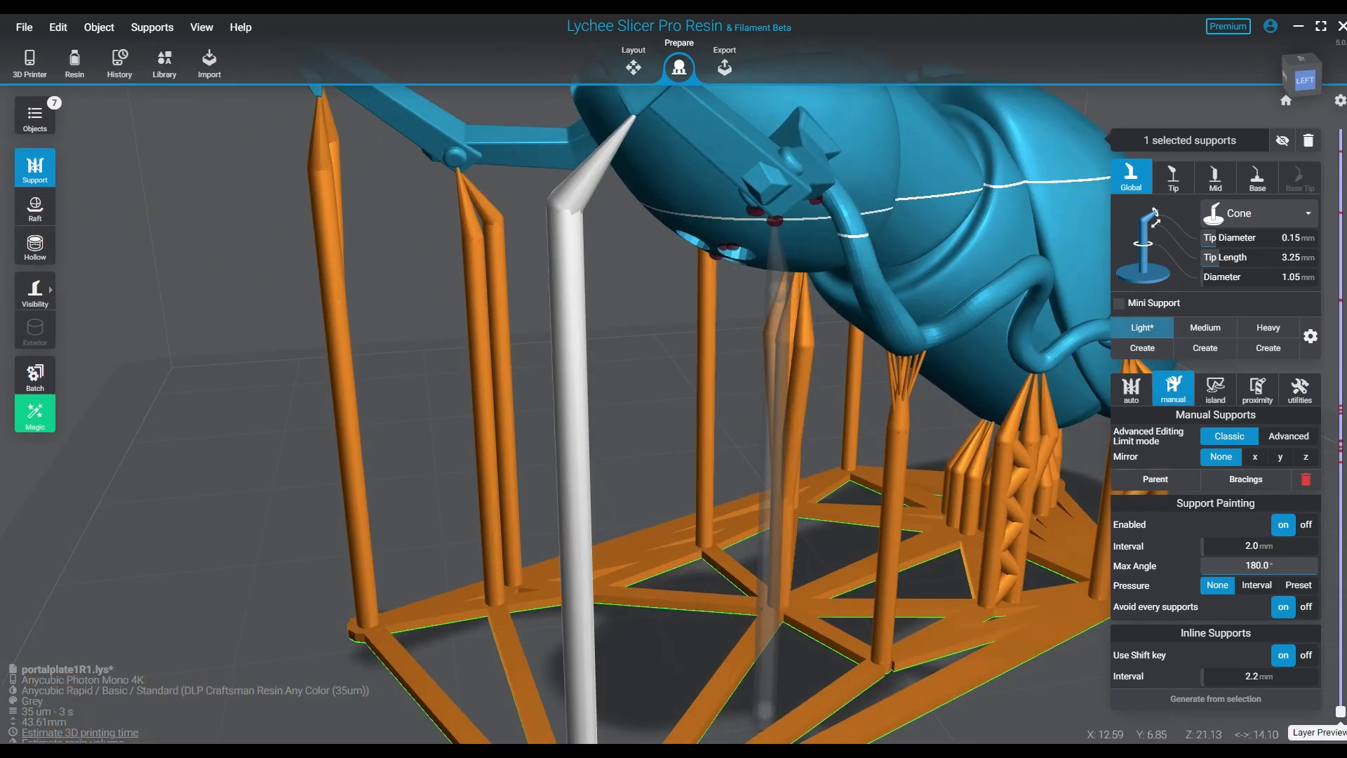
left_click(775, 222)
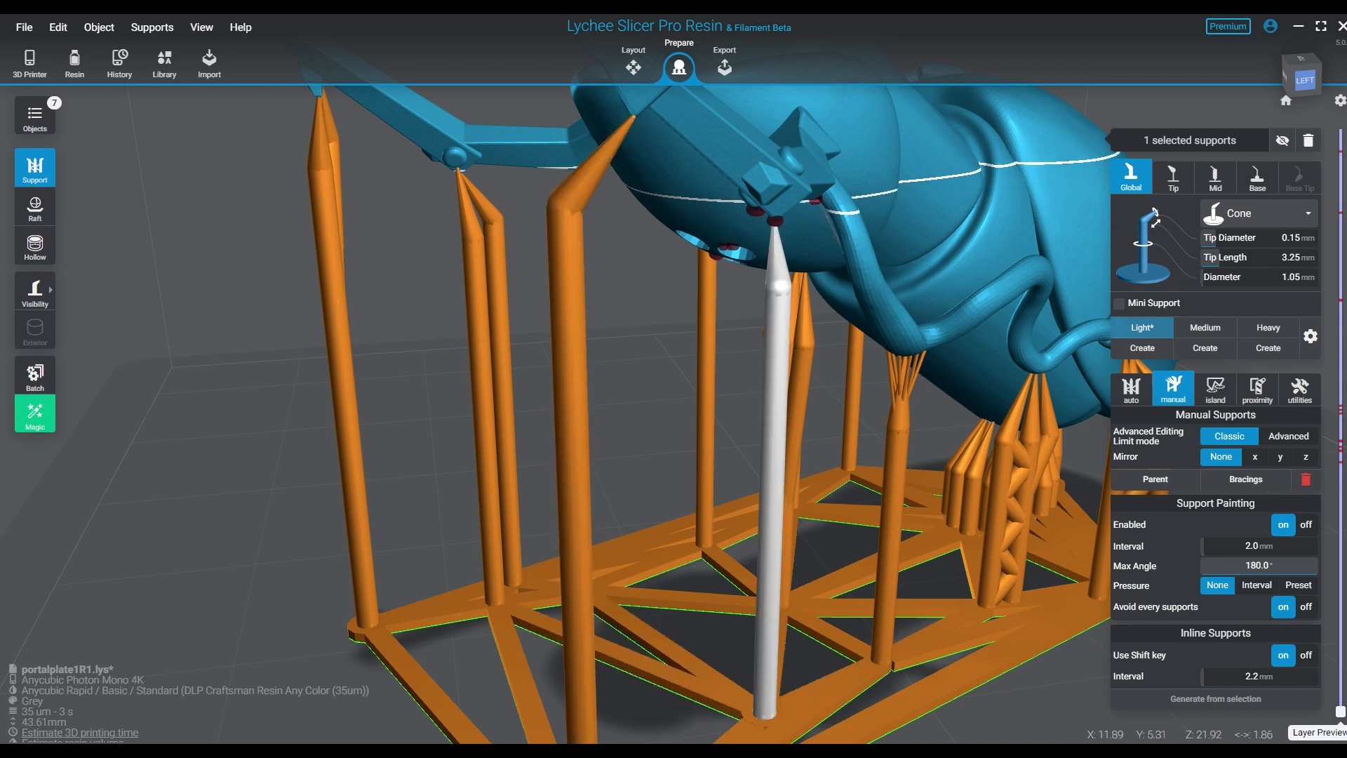
Place light supports with 0.15 mm tips and 1.05 mm diameter on the opposite arm's two adjacent elbow-joint islands.
scroll(774, 245, "up", 3)
scroll(777, 254, "up", 4)
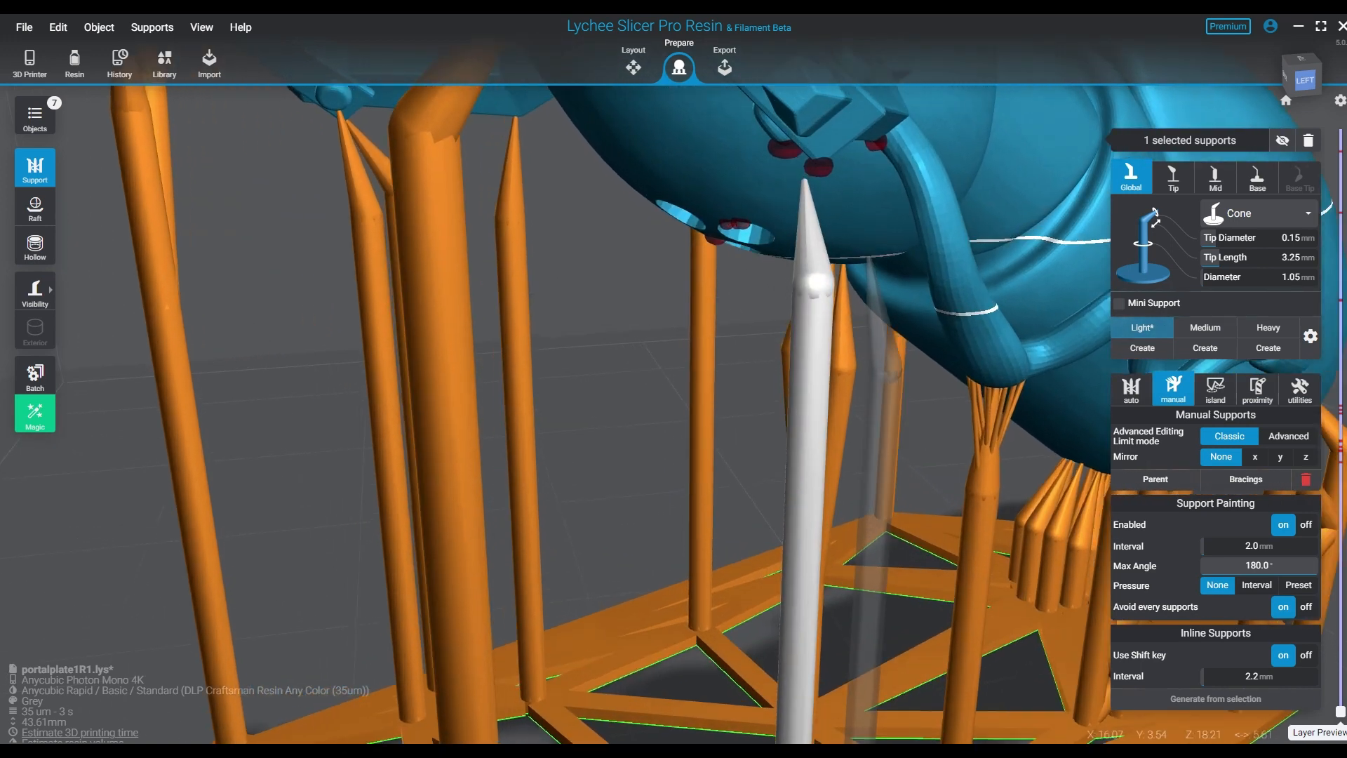
right_click_drag(779, 254, 688, 393)
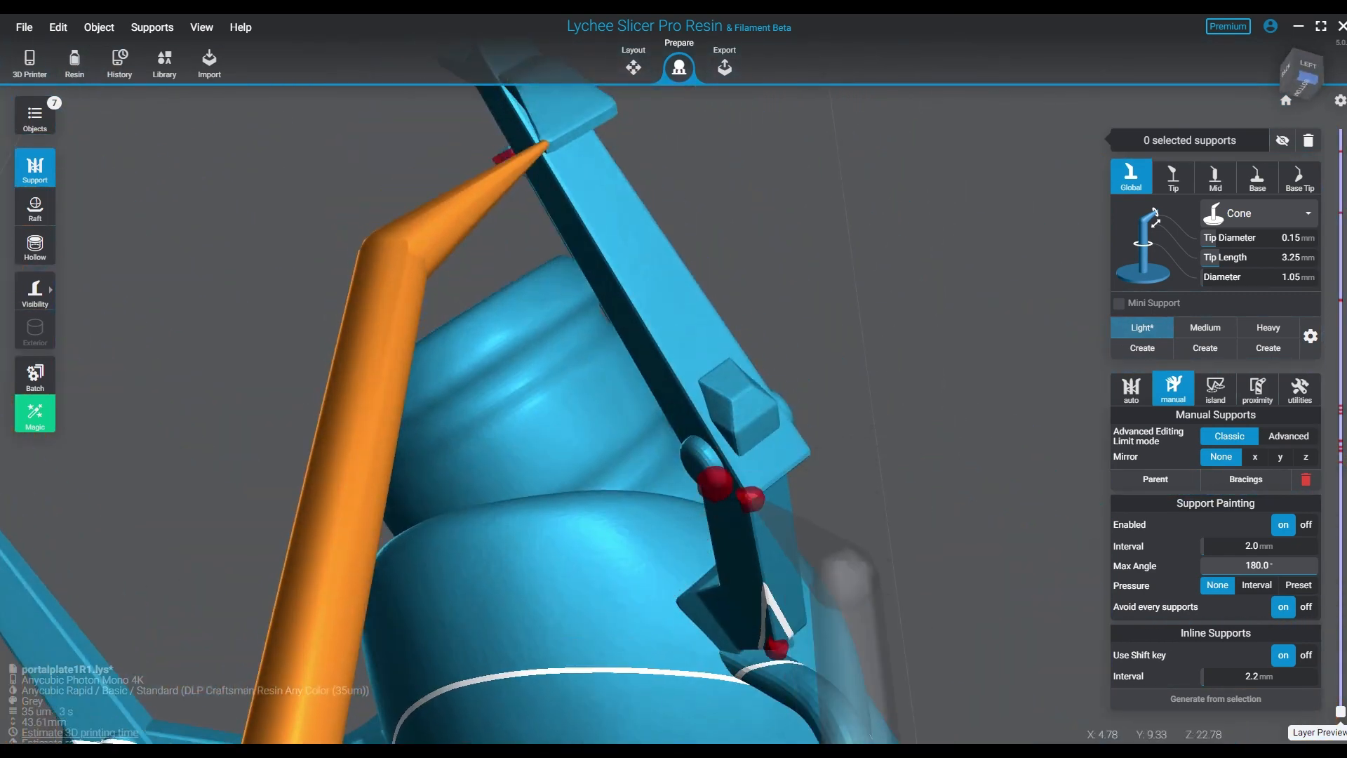
left_click(749, 499)
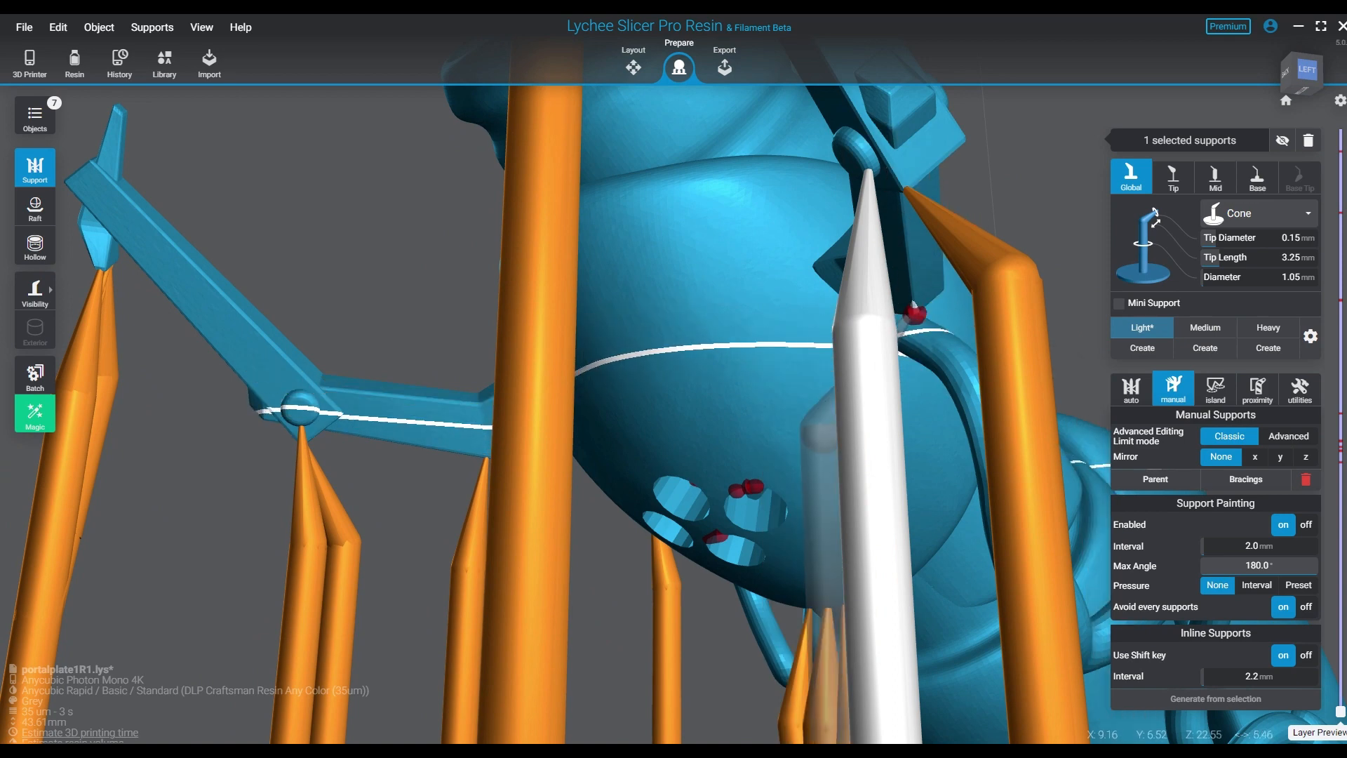
Try a light support with a 0.15 mm tip and 1.05 mm diameter on the island inside the first drain hole.
right_click_drag(913, 316, 997, 259)
middle_click_drag(657, 484, 812, 247)
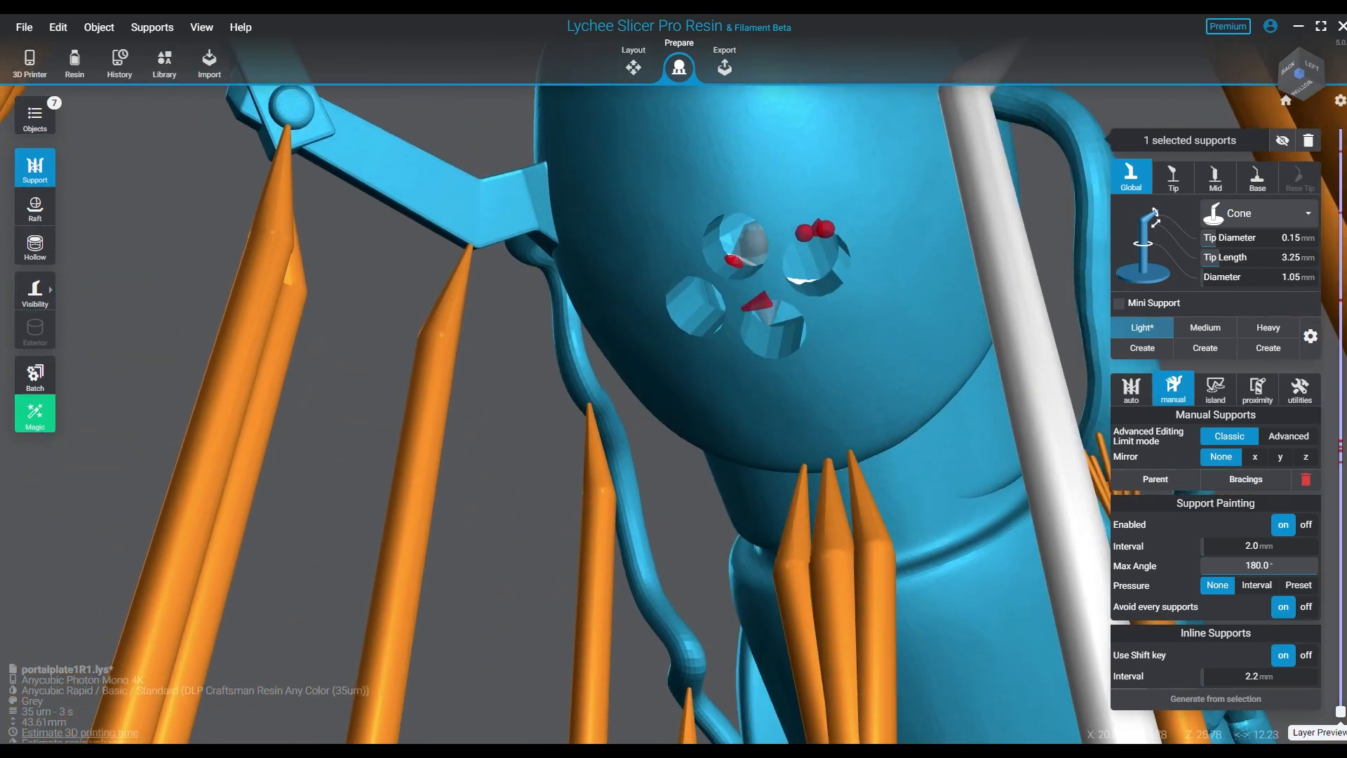
left_click(736, 259)
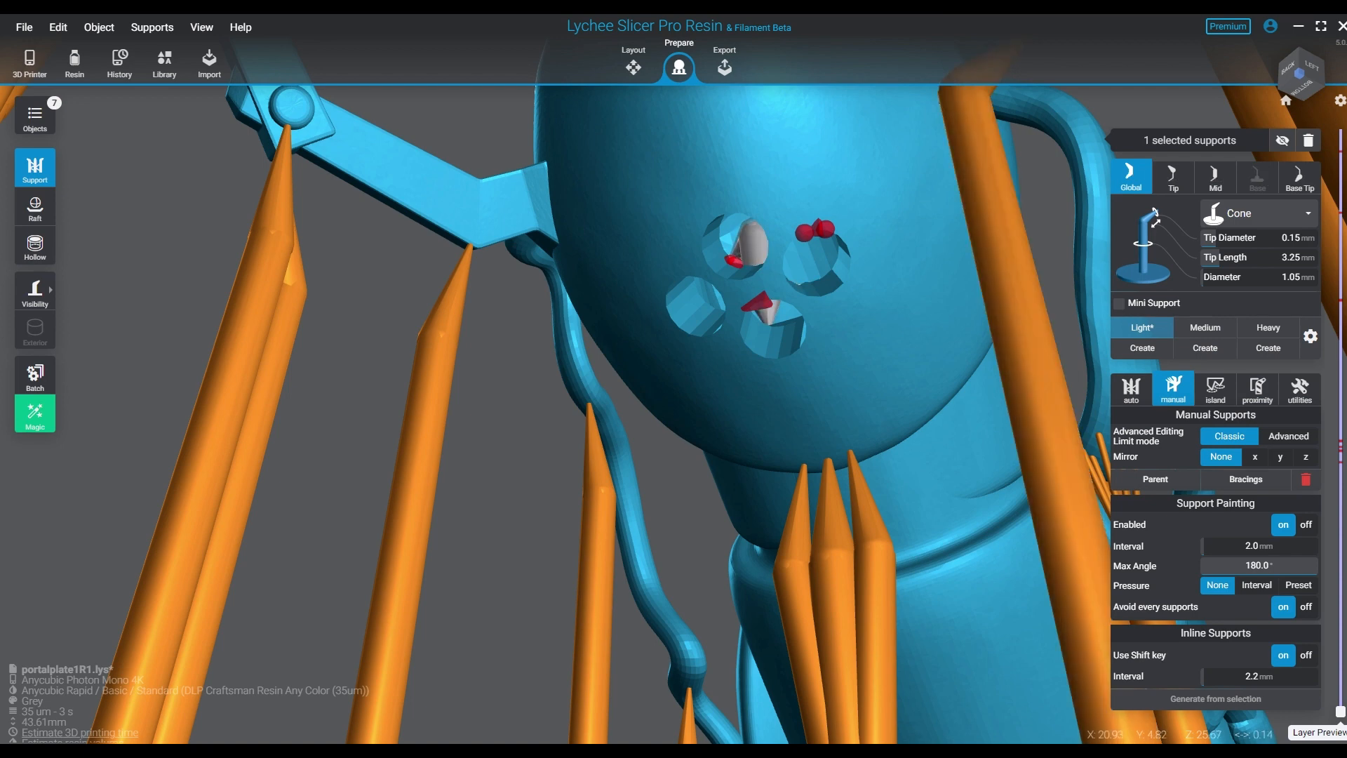
key("Delete")
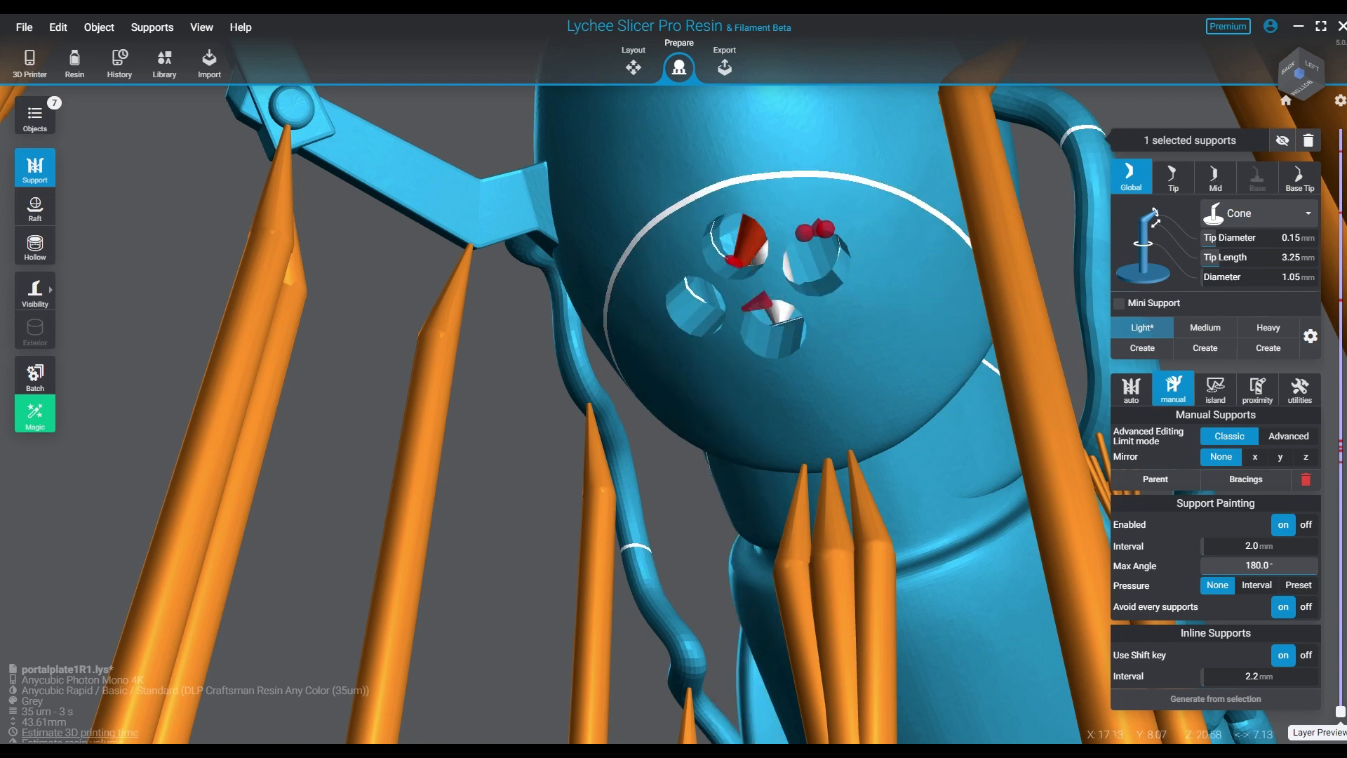
key("Escape")
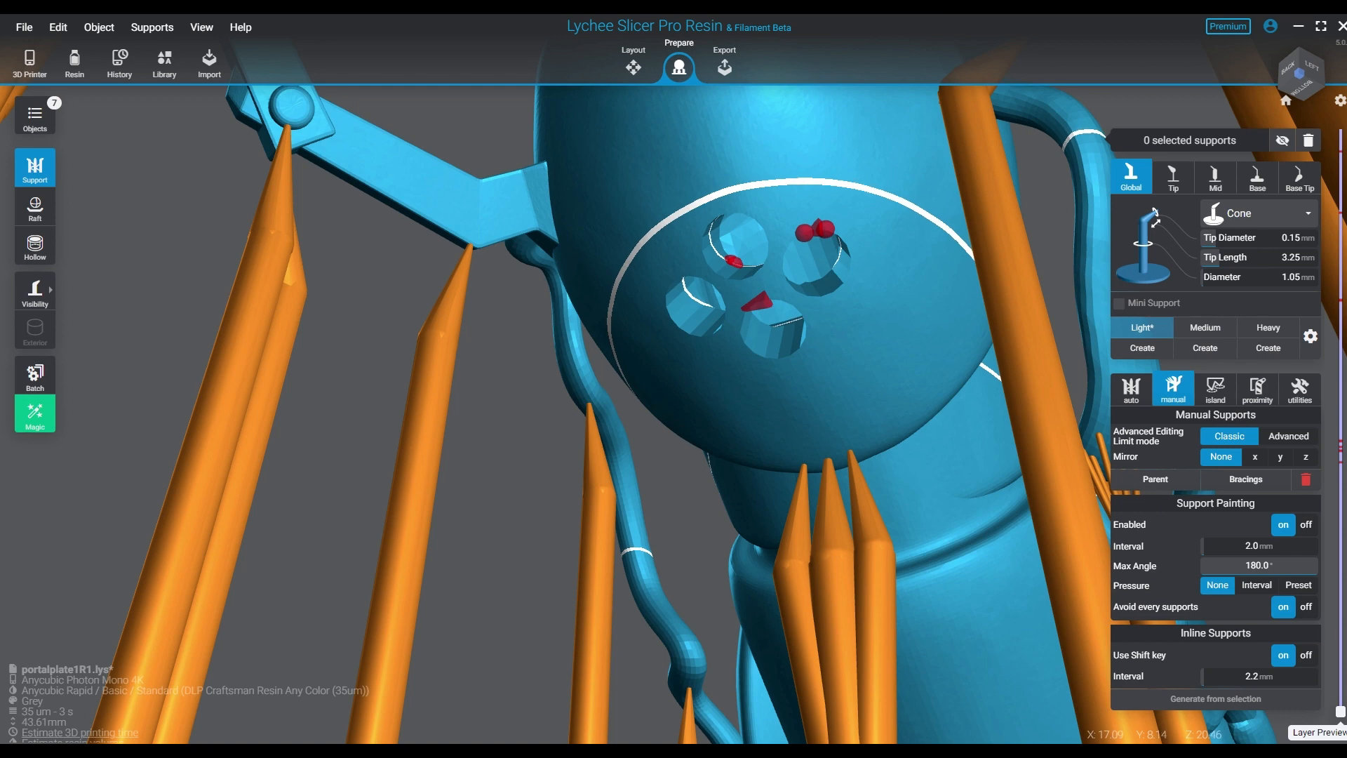
Place a 0.15 mm mini support inside the first drain hole and two 0.15 mm tip light supports on the neighbouring hole's edge island.
left_click(734, 262)
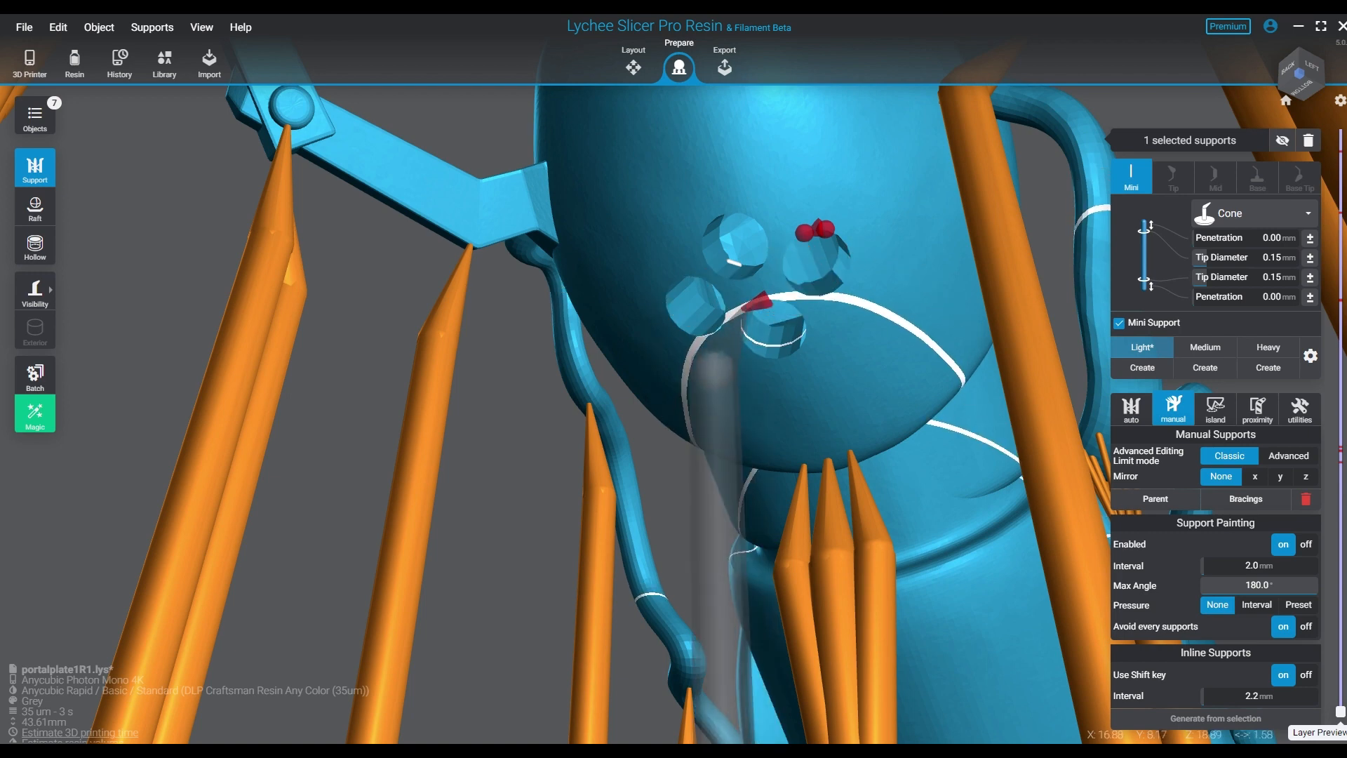
left_click(757, 301)
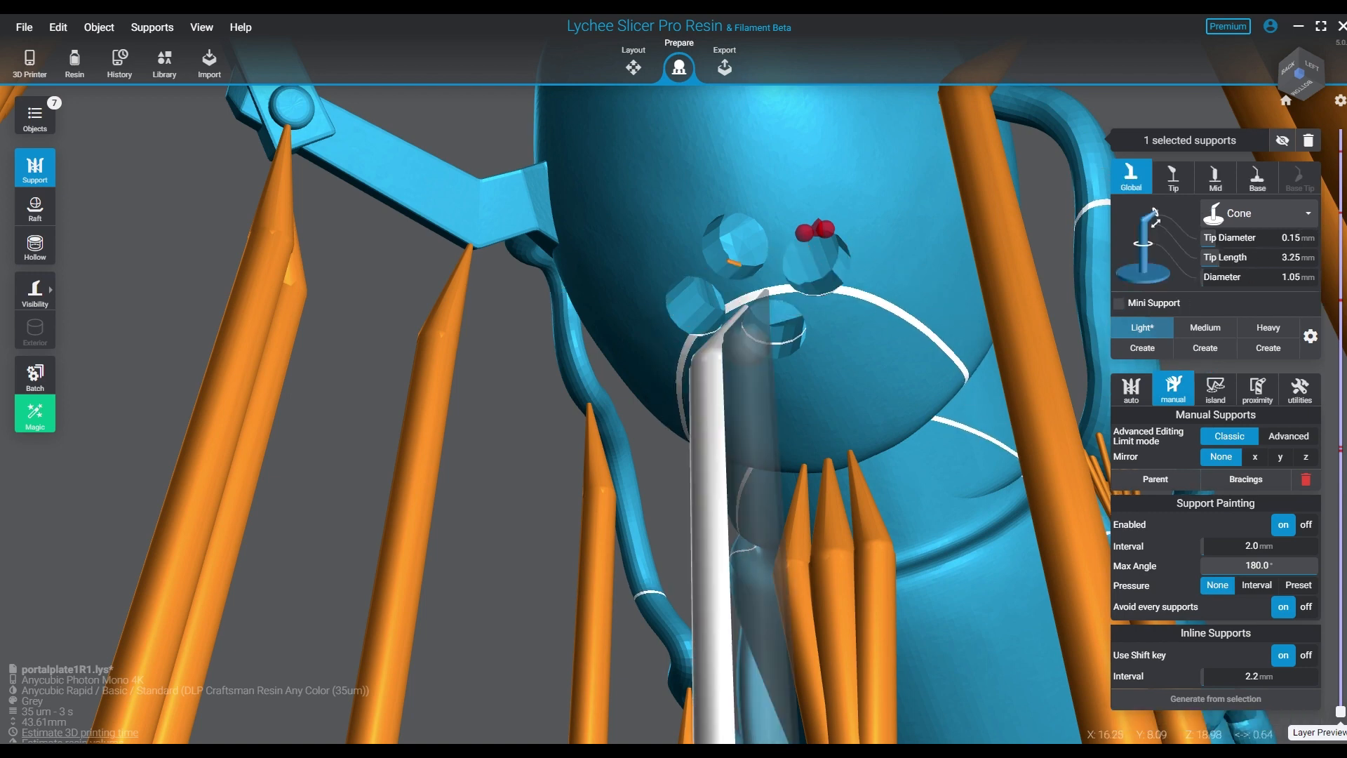
left_click(767, 290)
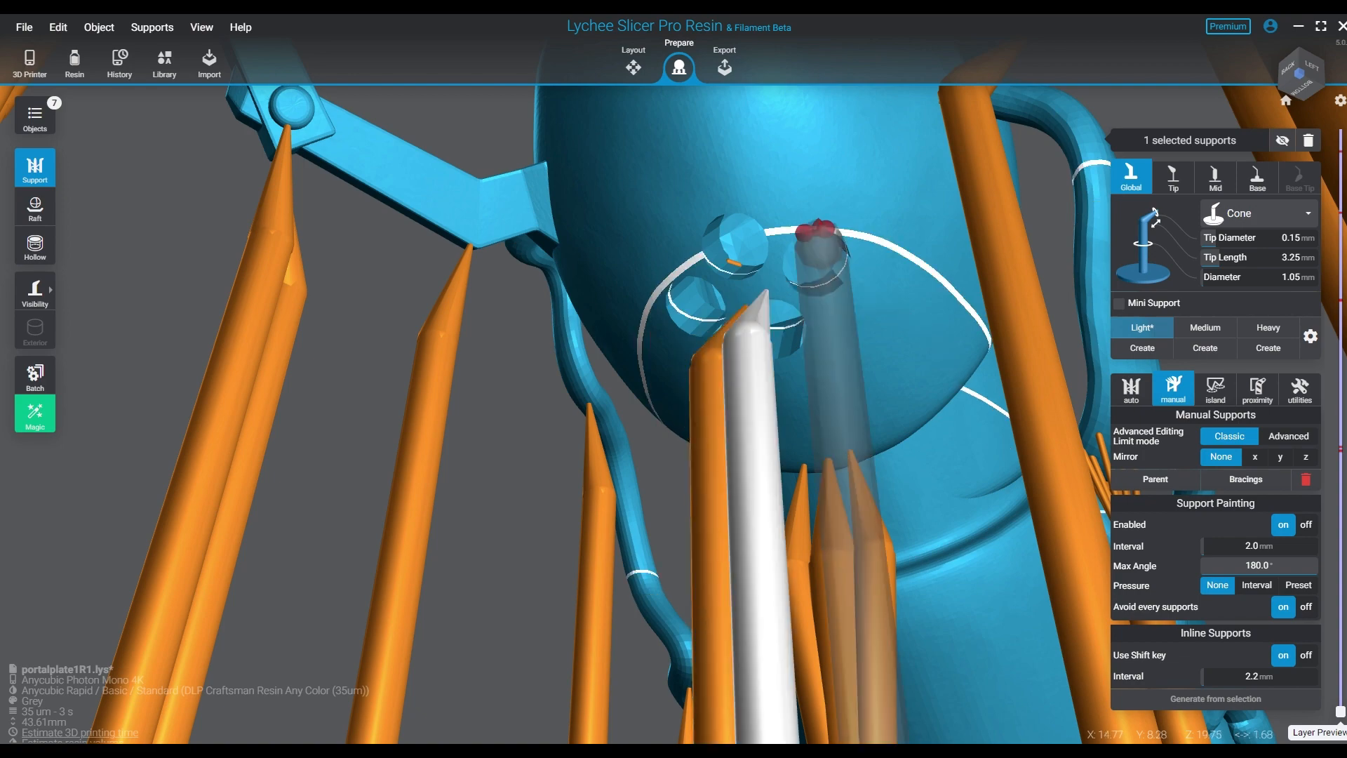
Place two light supports with 0.15 mm tips and 1.05 mm diameter on the paired islands at the remaining drain hole.
left_click(822, 230)
right_click_drag(846, 246, 926, 344)
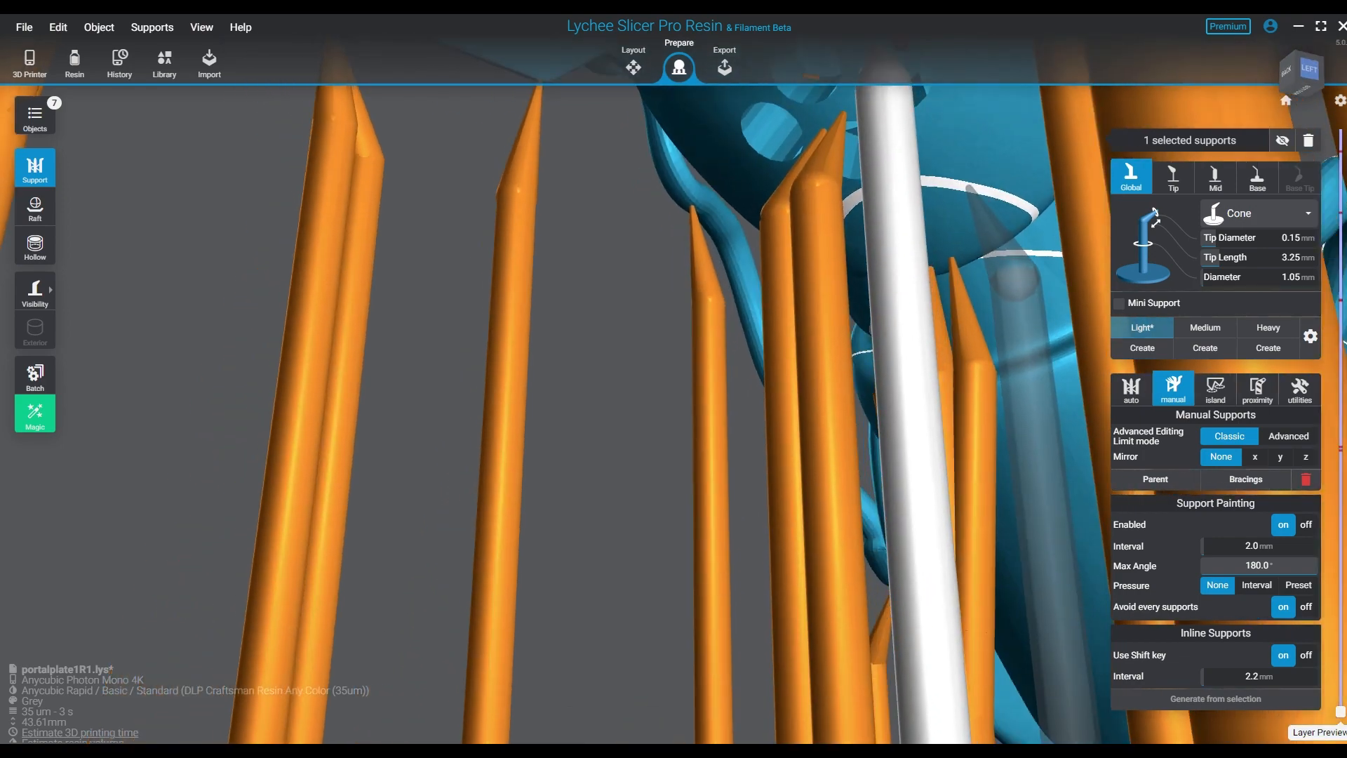
right_click_drag(835, 393, 772, 421)
right_click_drag(617, 400, 669, 337)
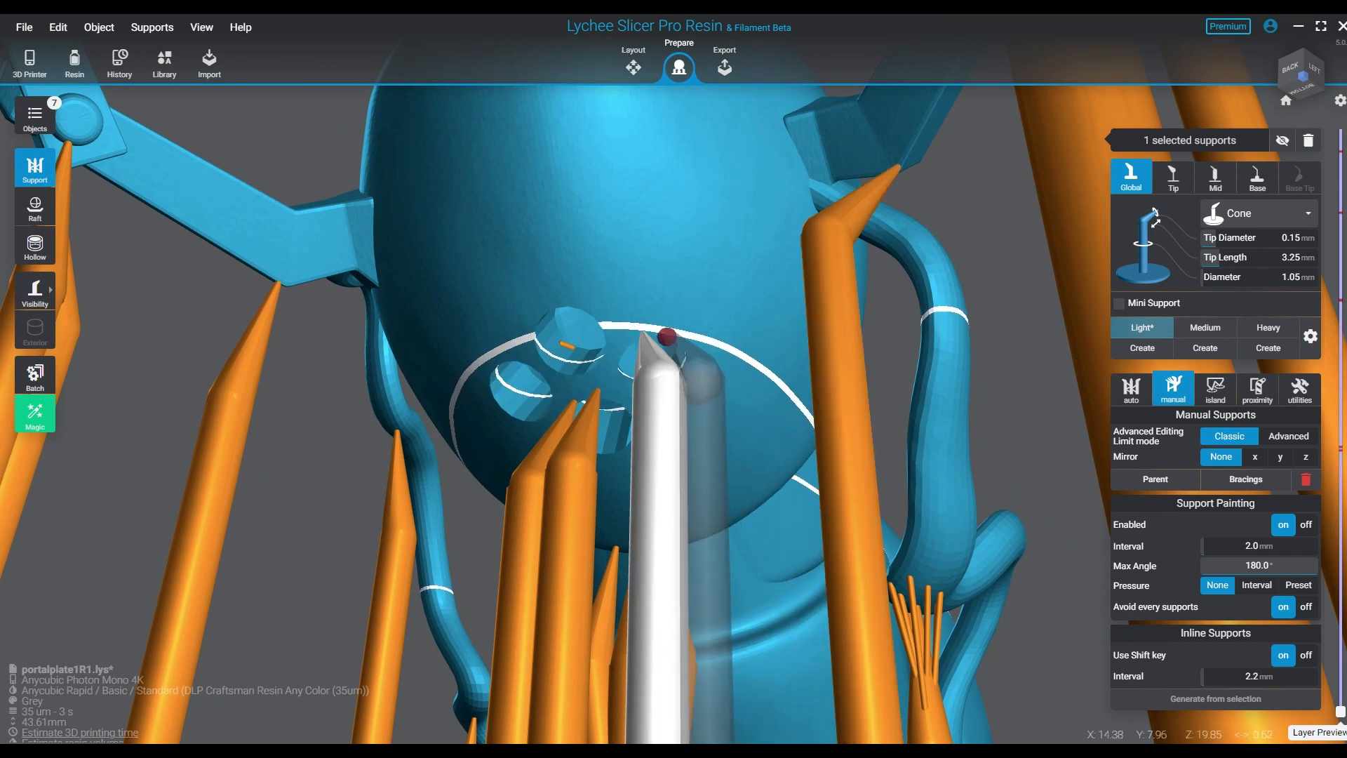
left_click(668, 336)
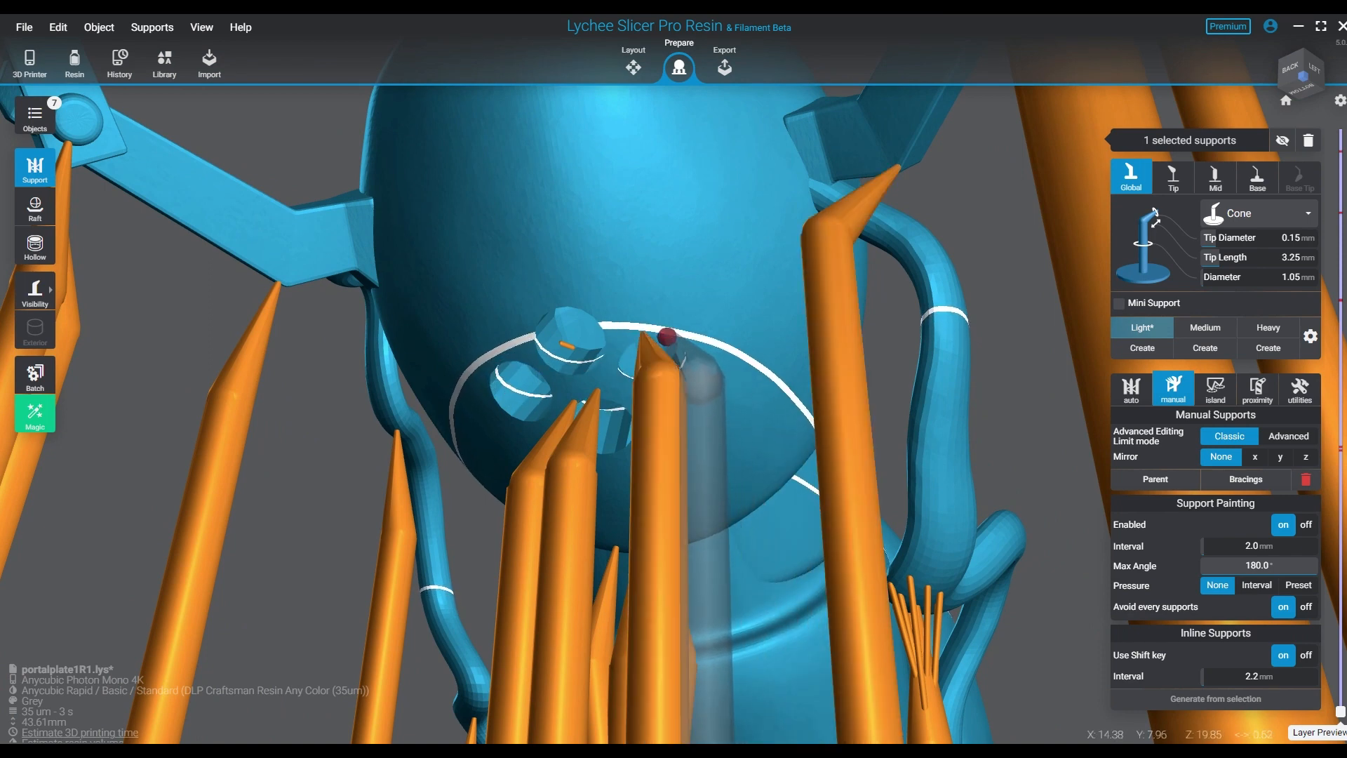
Show the remaining islands with the Islands Detector and advance to the second one, inside the hollow body.
scroll(584, 421, "down", 1)
middle_click_drag(667, 323, 730, 245)
right_click_drag(730, 245, 807, 386)
right_click_drag(337, 393, 786, 246)
middle_click_drag(878, 386, 719, 522)
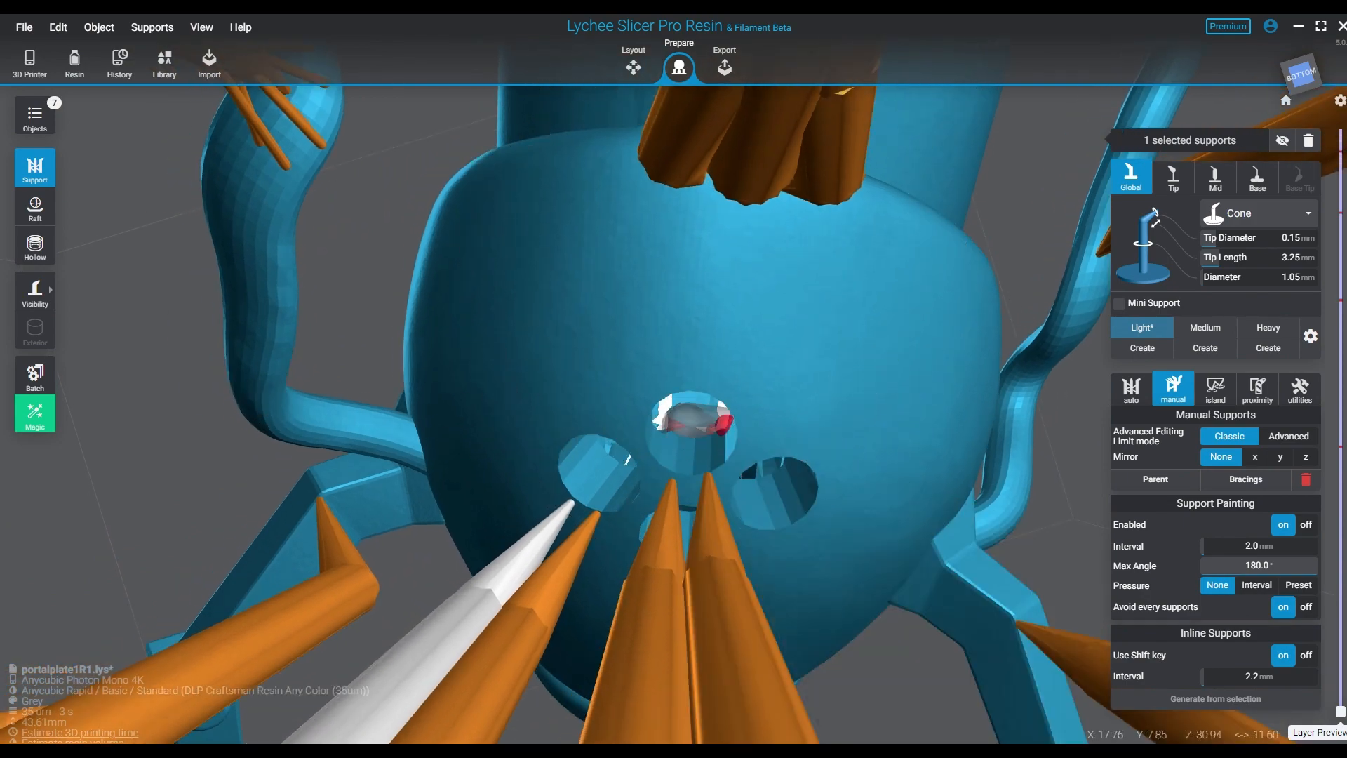
left_click(1215, 390)
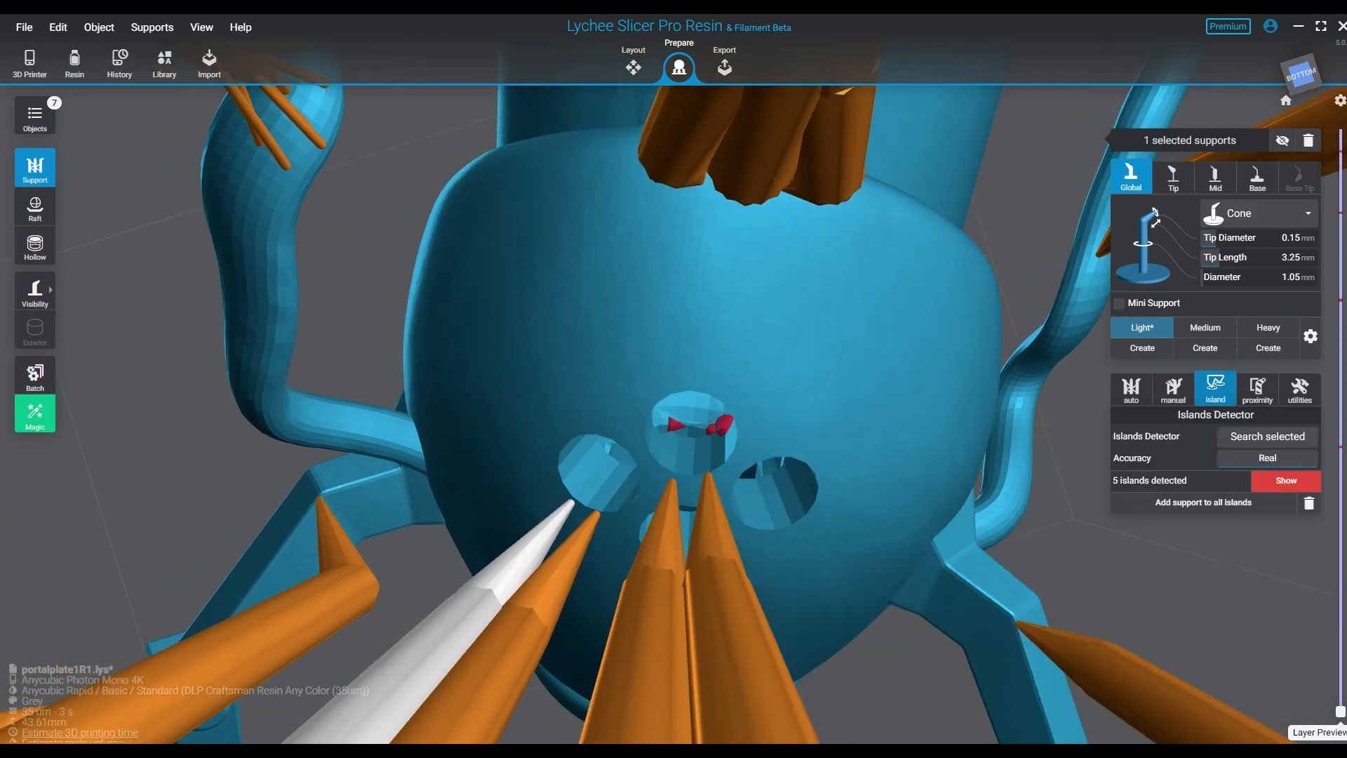
left_click(1283, 481)
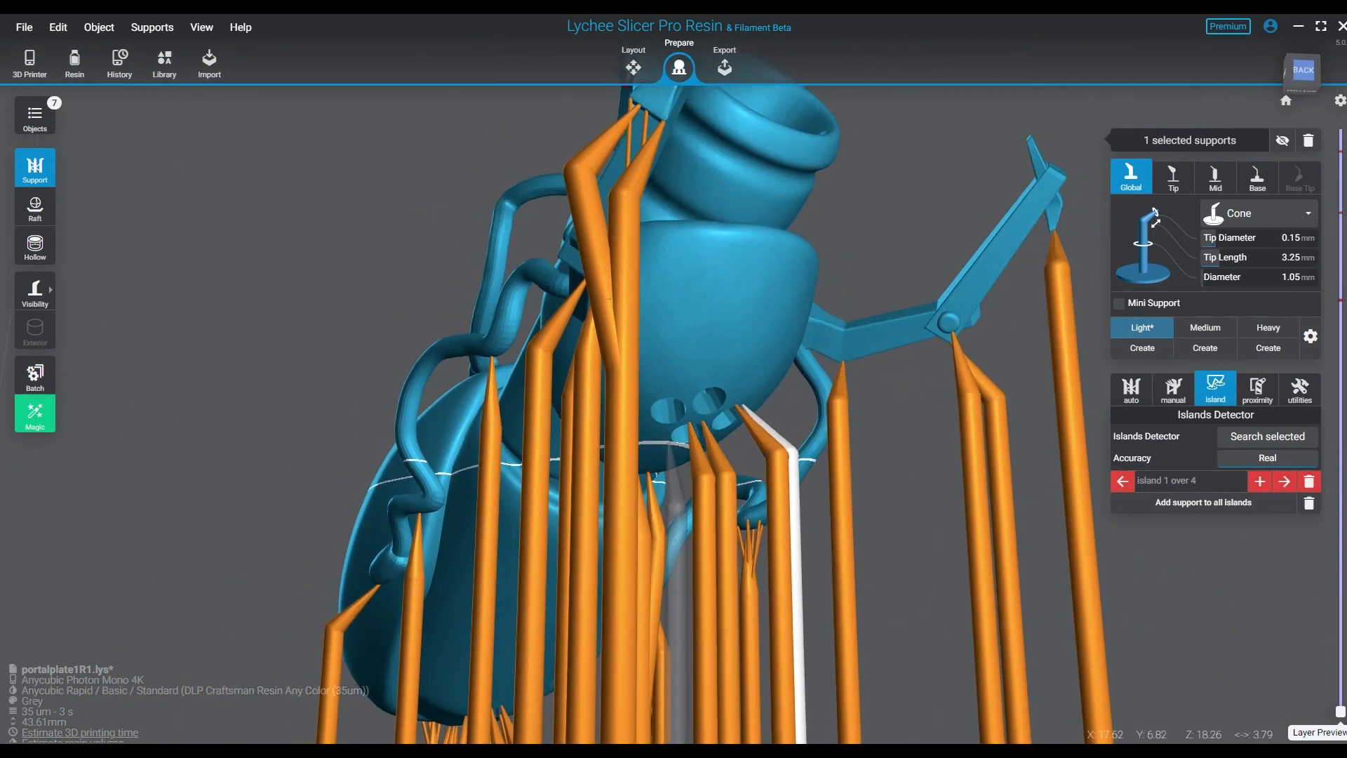
left_click(1284, 482)
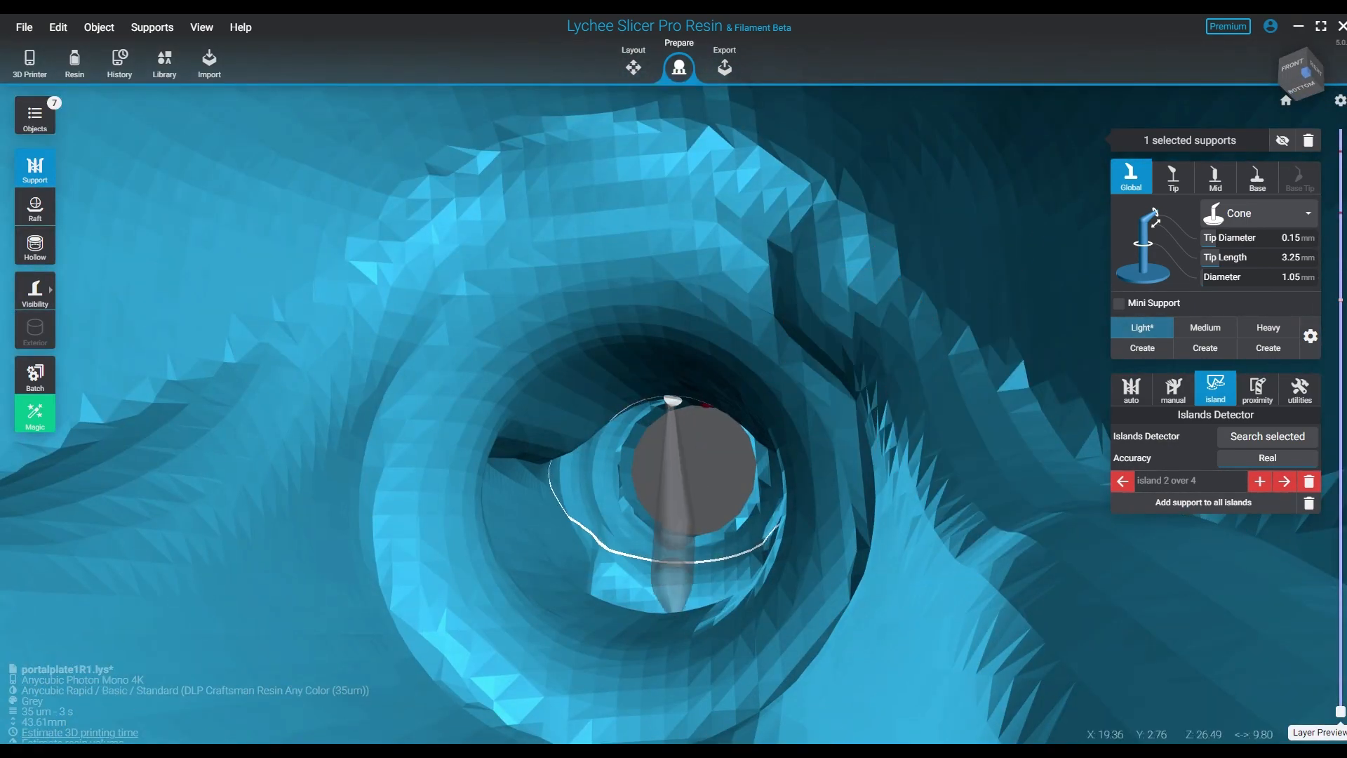
Try a light support with a 0.15 mm tip and 1.05 mm diameter on the island inside the hollow body.
left_click(672, 402)
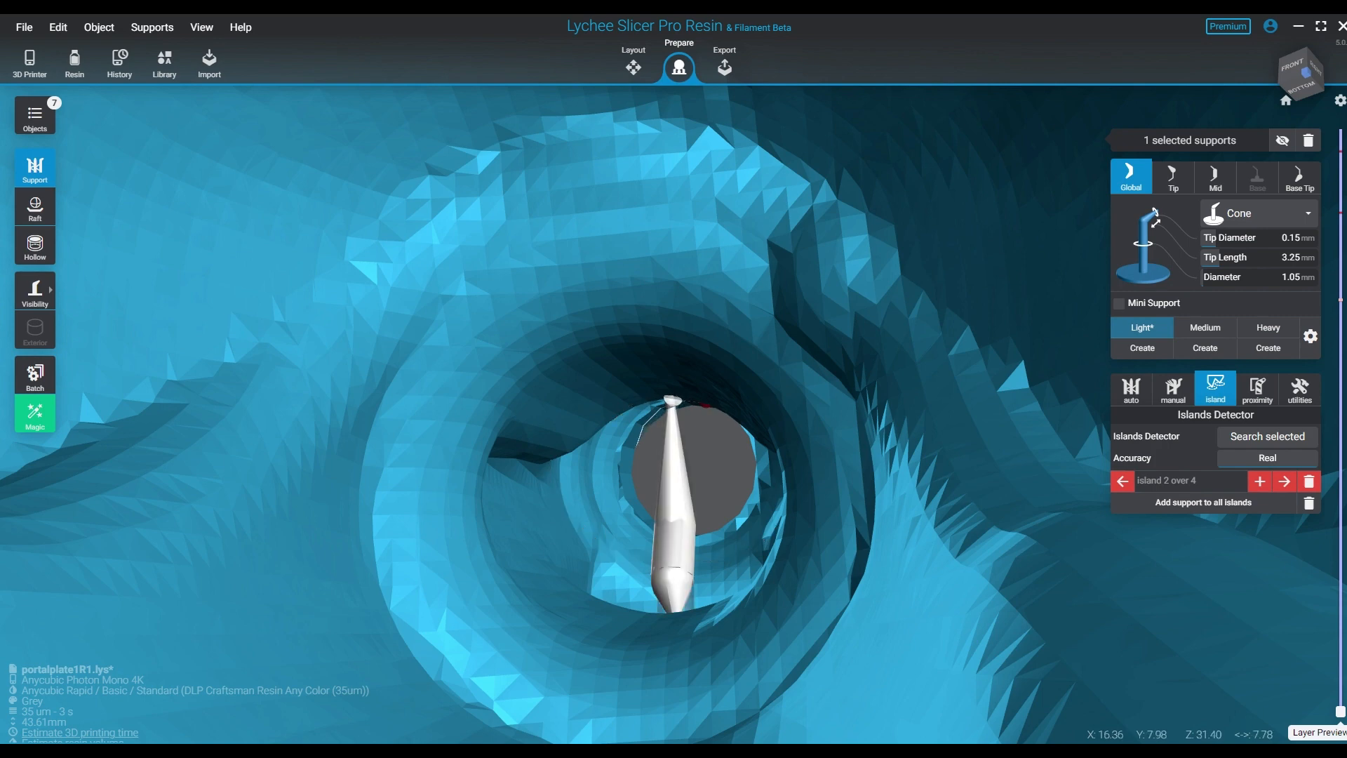
key("ctrl+z")
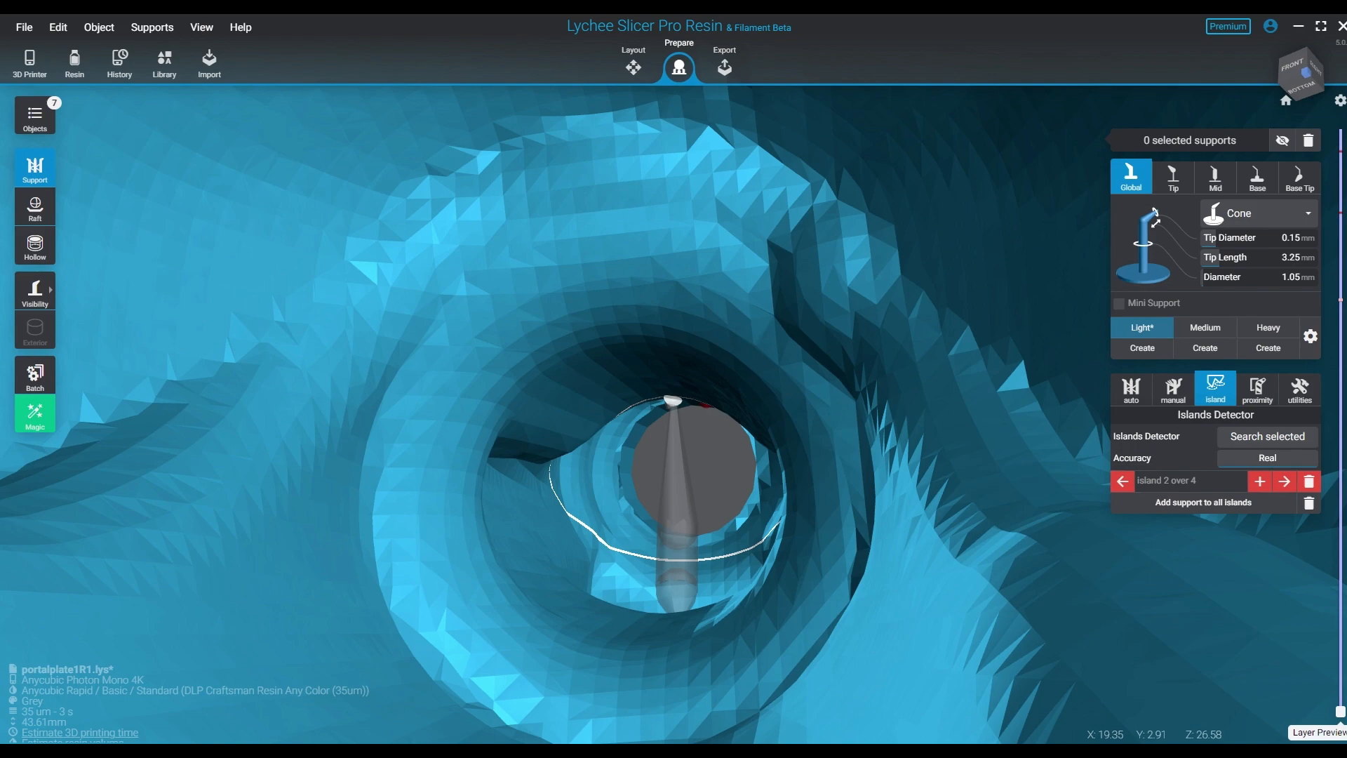
left_click(673, 400)
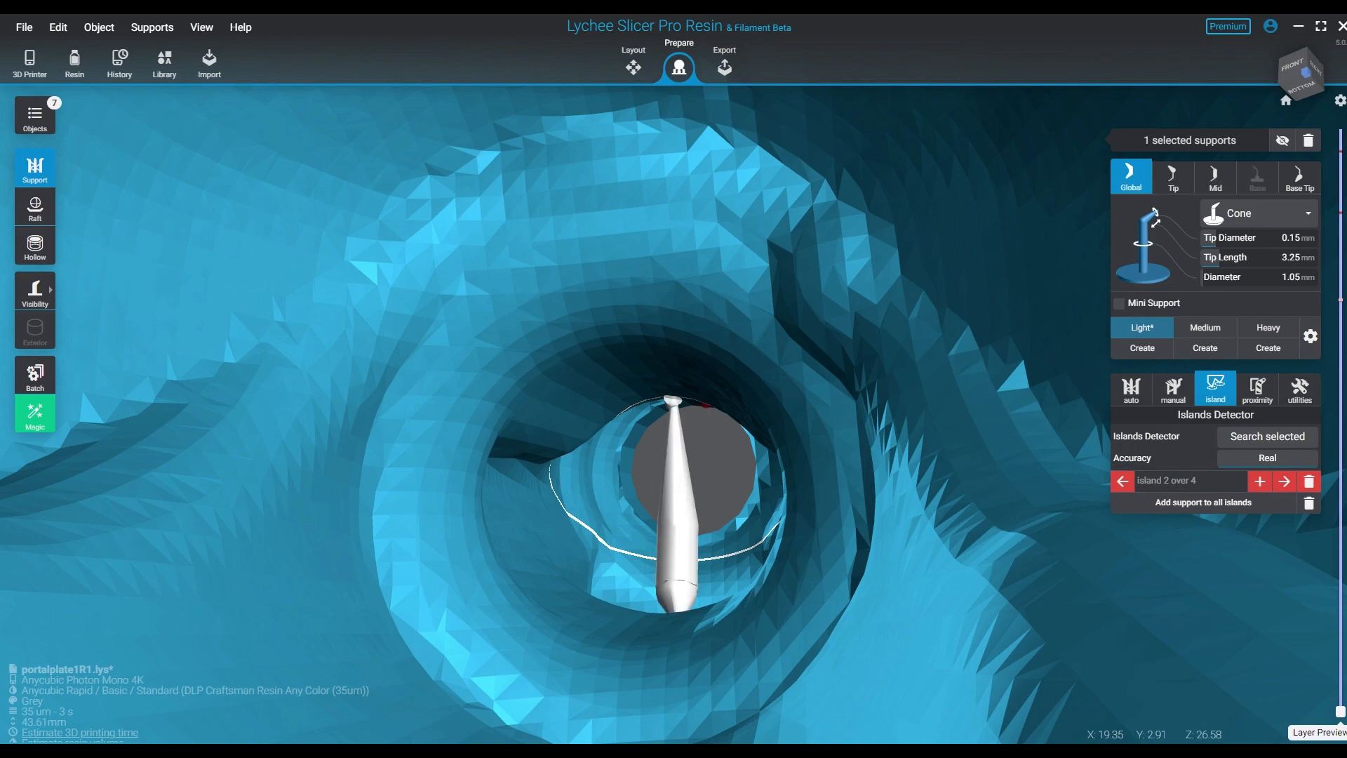
key("ctrl+z")
Place light supports with 0.15 mm tips and 1.05 mm diameter on both islands at the rim of the hole inside the body.
mouse_move(673, 401)
right_mouse_down()
mouse_move(744, 477)
mouse_move(793, 470)
mouse_move(765, 407)
right_mouse_up()
scroll(701, 491, "up", 10)
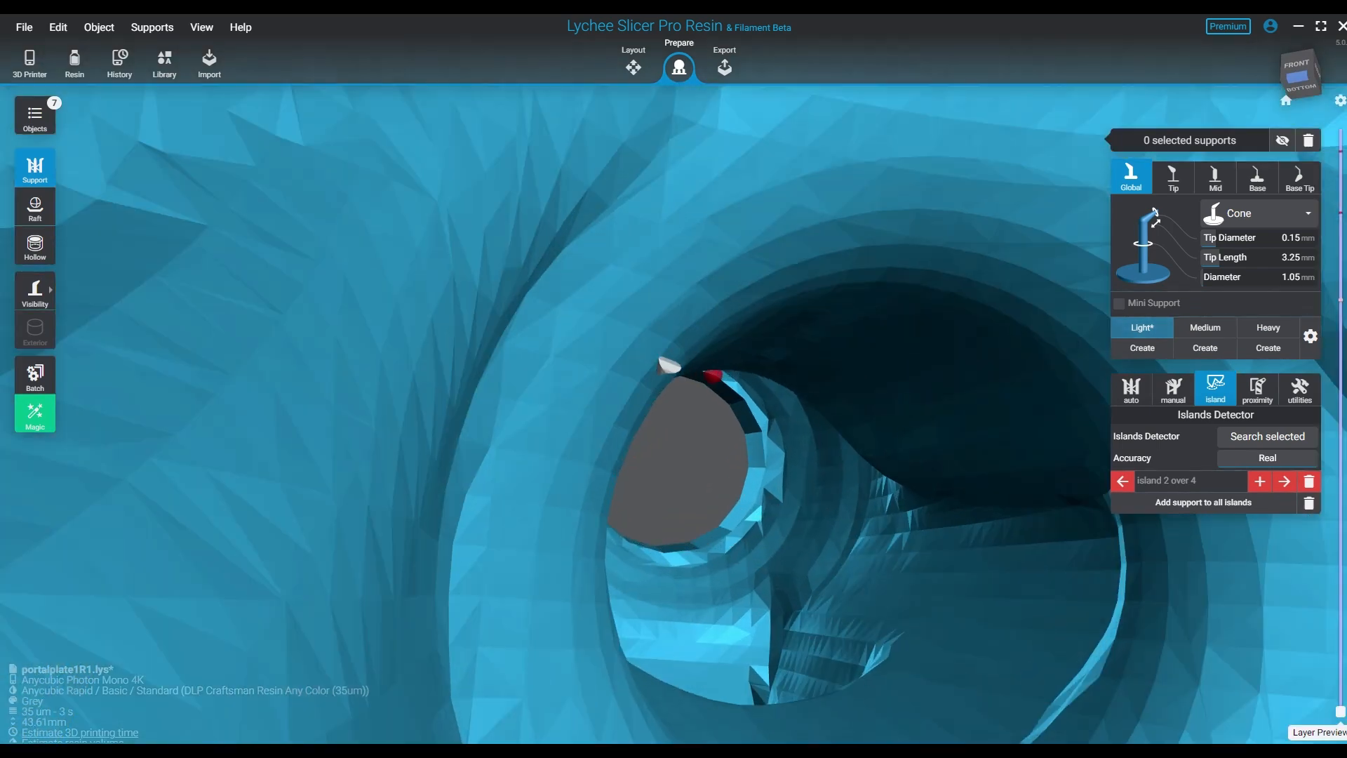
scroll(702, 490, "up", 6)
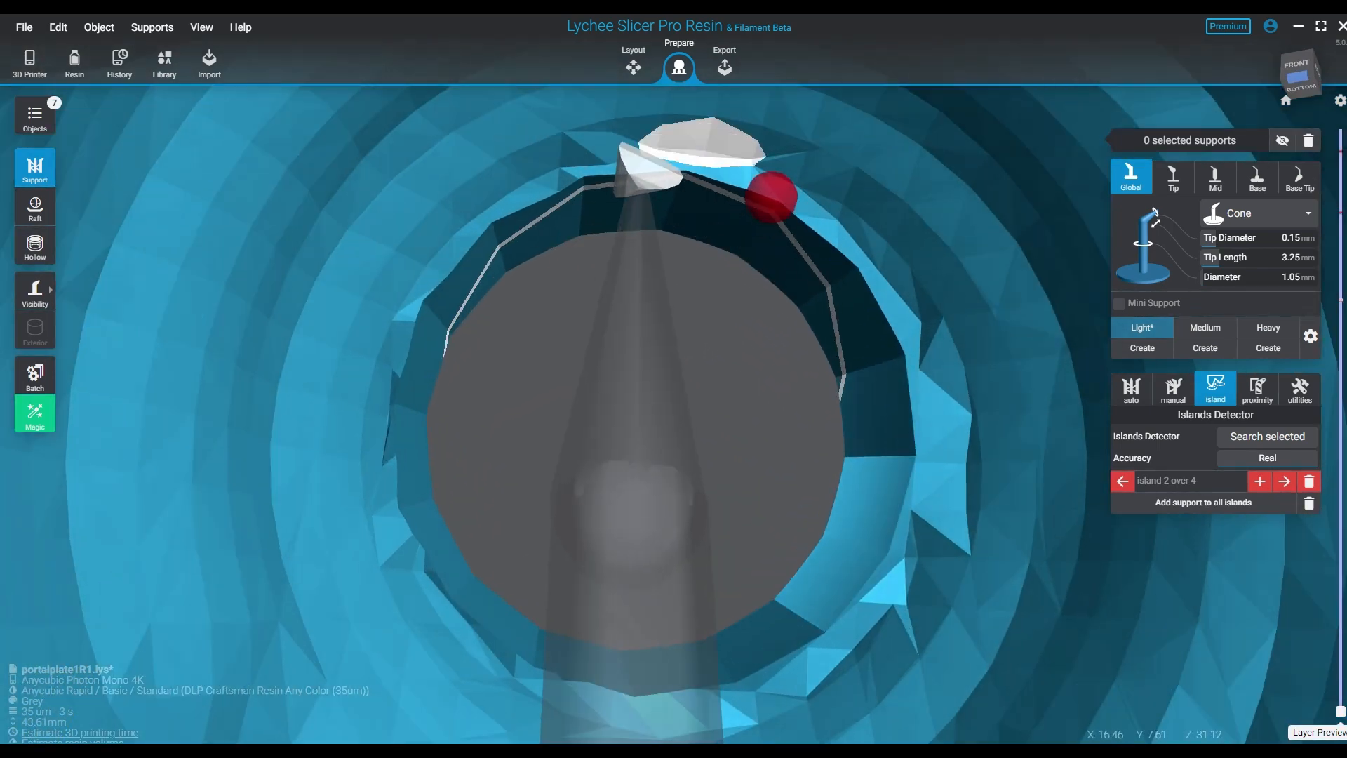
scroll(701, 491, "up", 2)
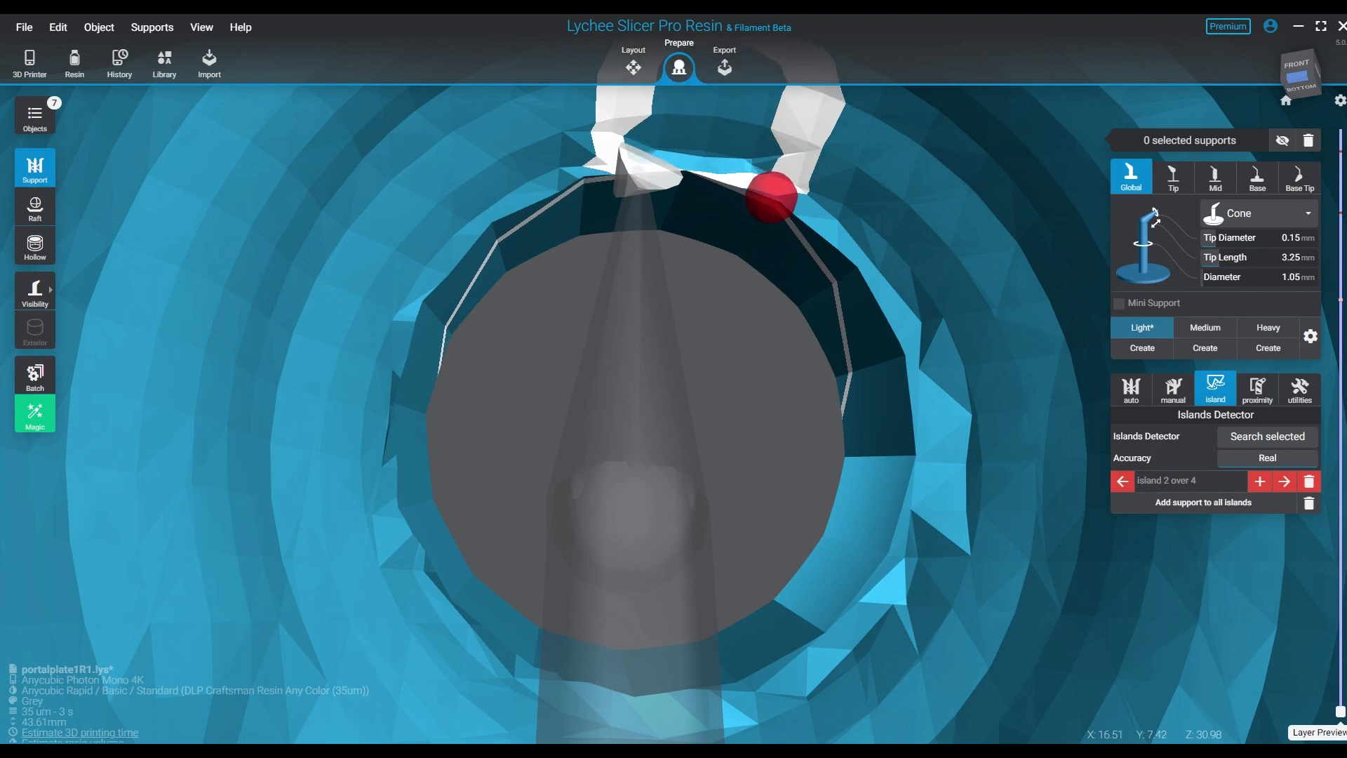
left_click(639, 172)
scroll(639, 172, "up", 1)
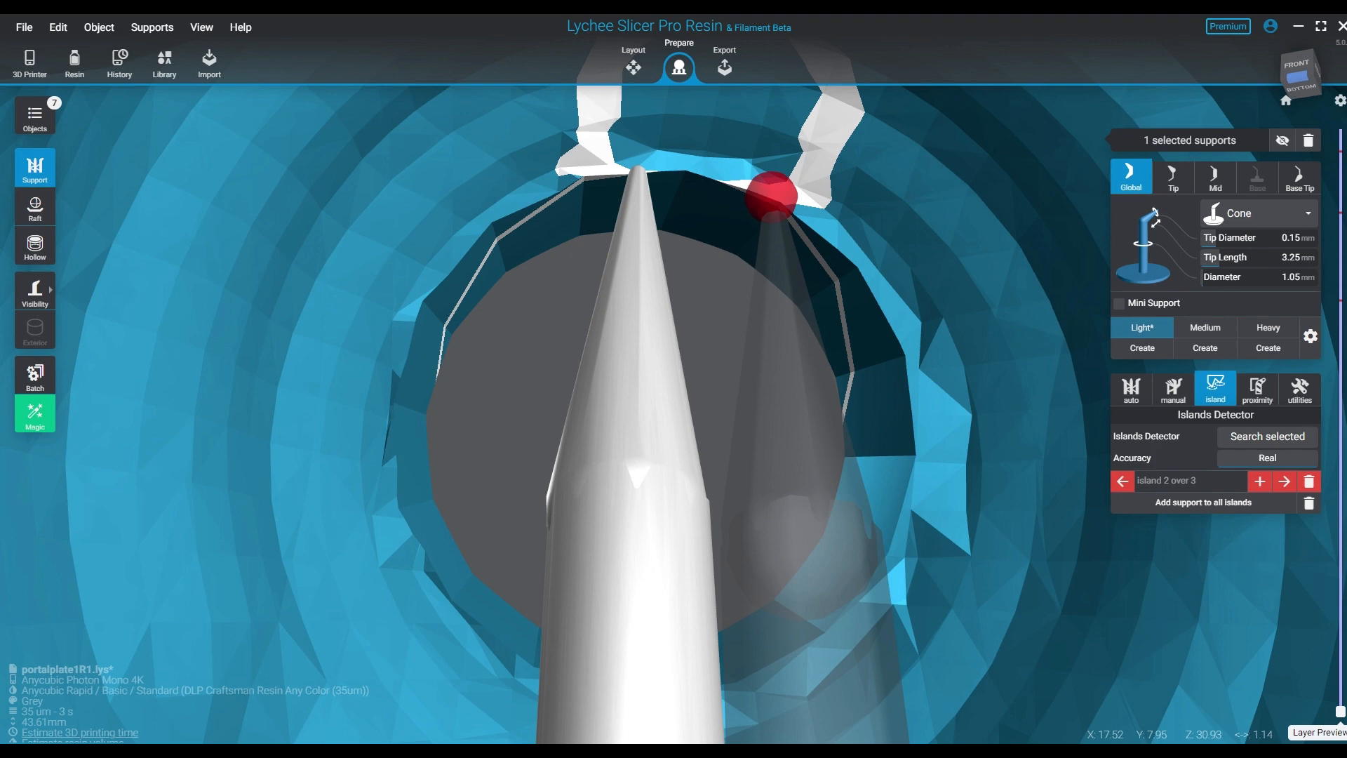
left_click(772, 196)
Place light supports with 0.15 mm tips and 1.05 mm diameter on the upper arm's elbow and claw-tip islands.
left_click(1285, 481)
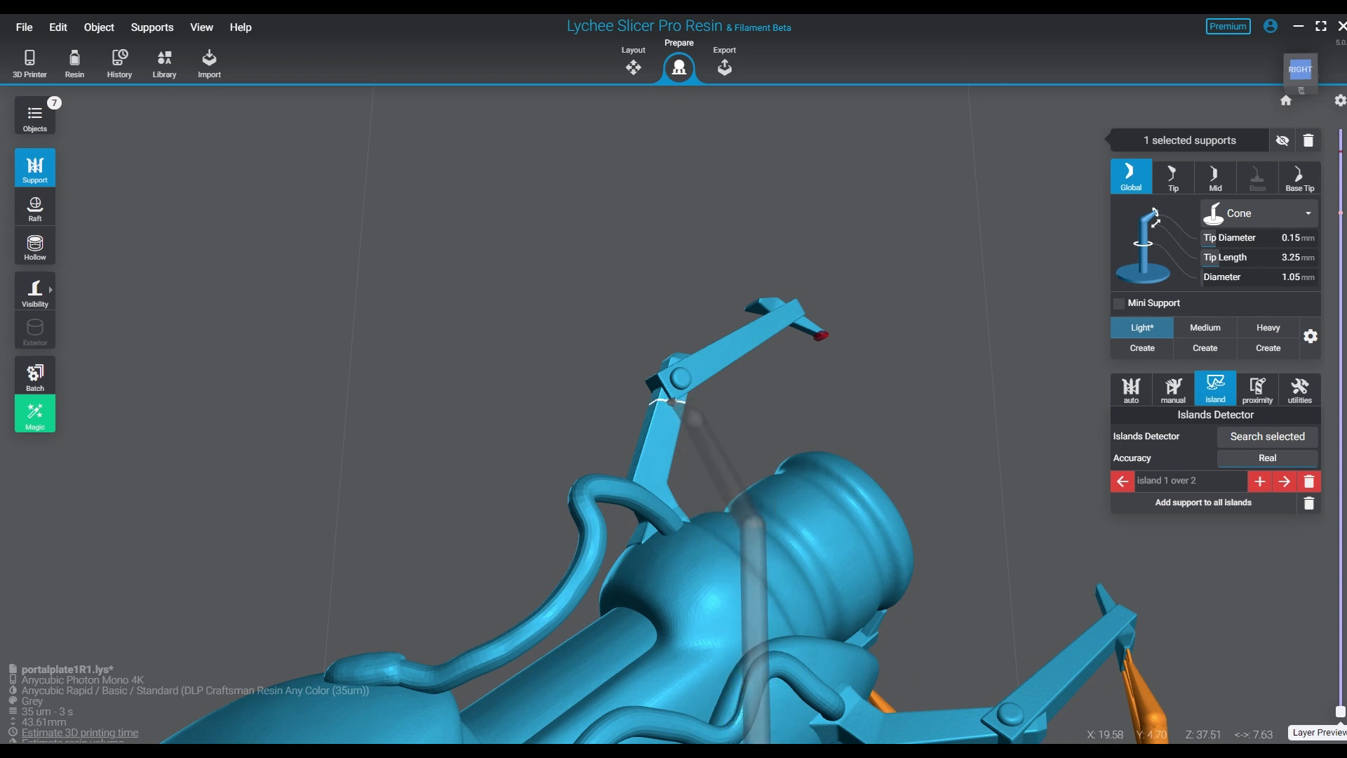
left_click(672, 402)
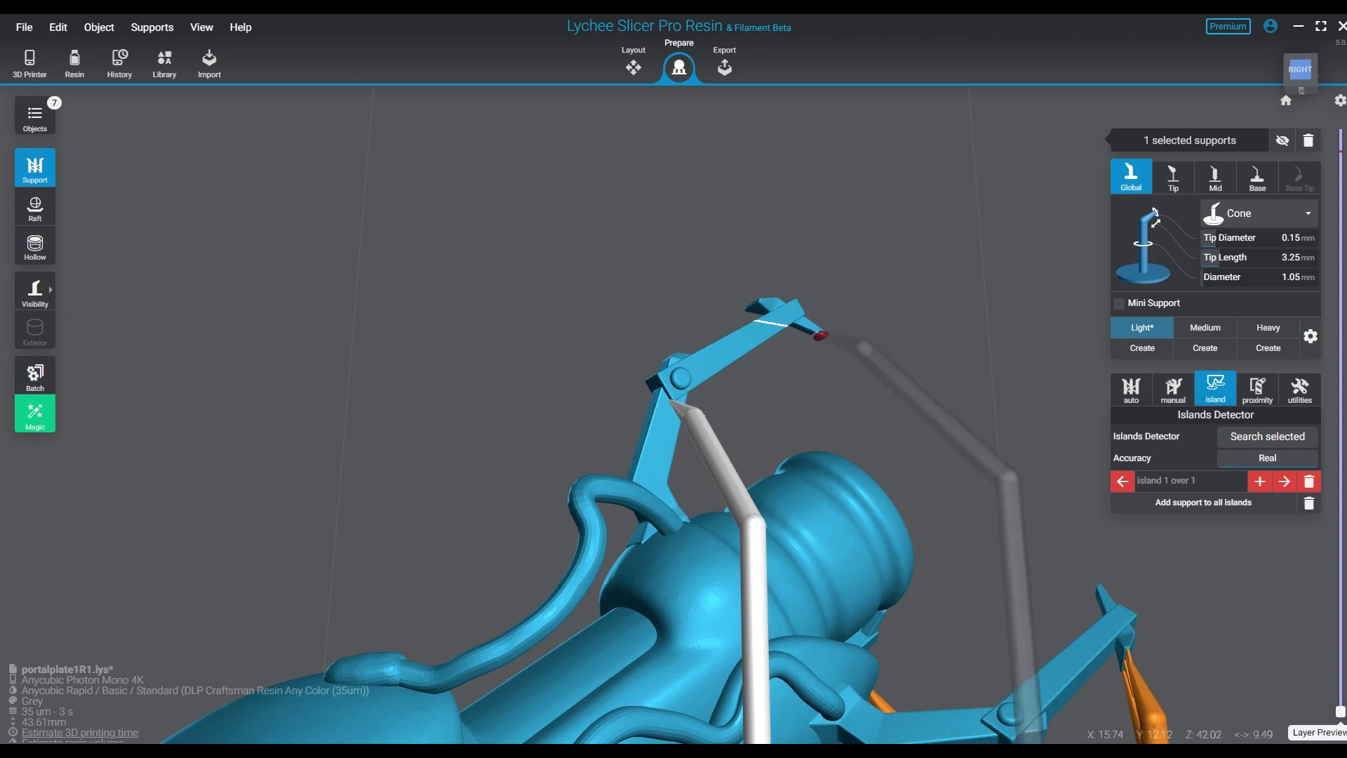
left_click(819, 336)
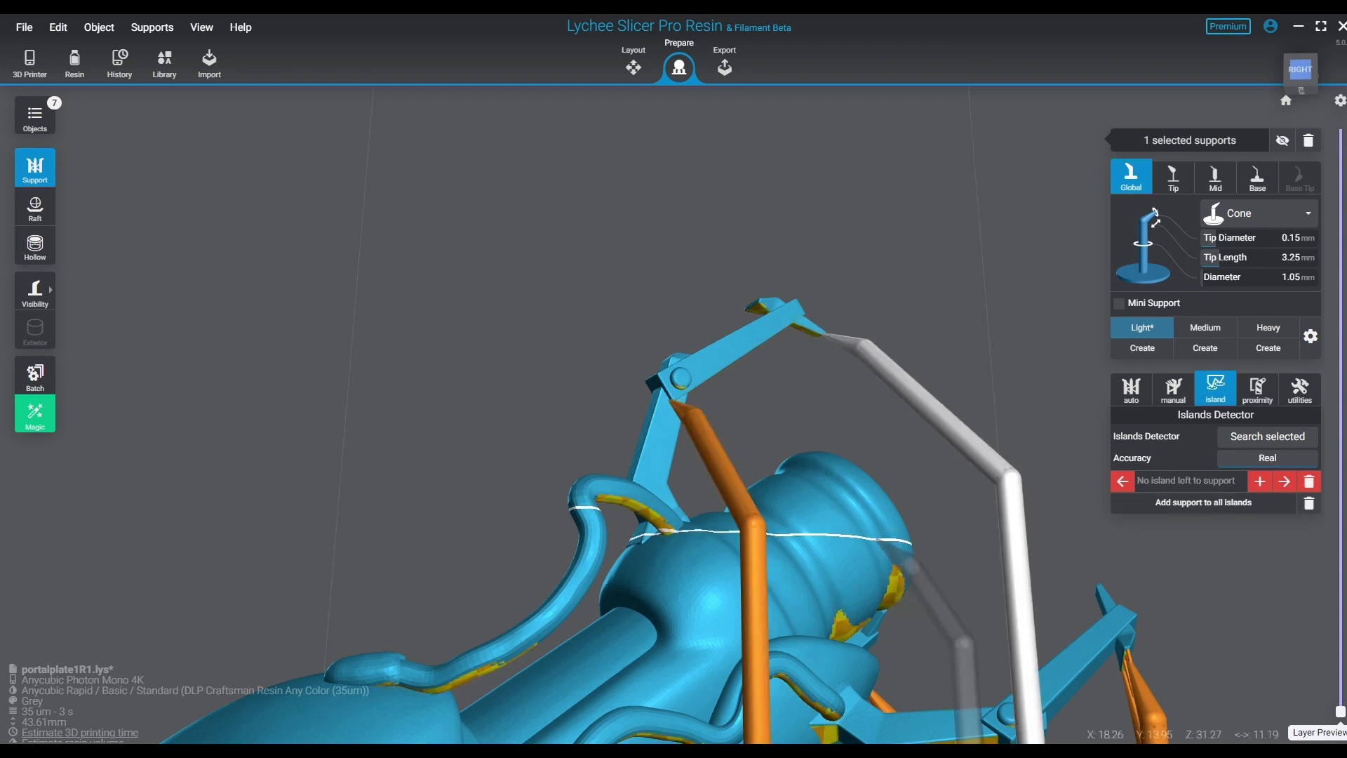
Return to manual support placement and lower the layer preview to section the model and expose its hollow interior.
left_click(1174, 390)
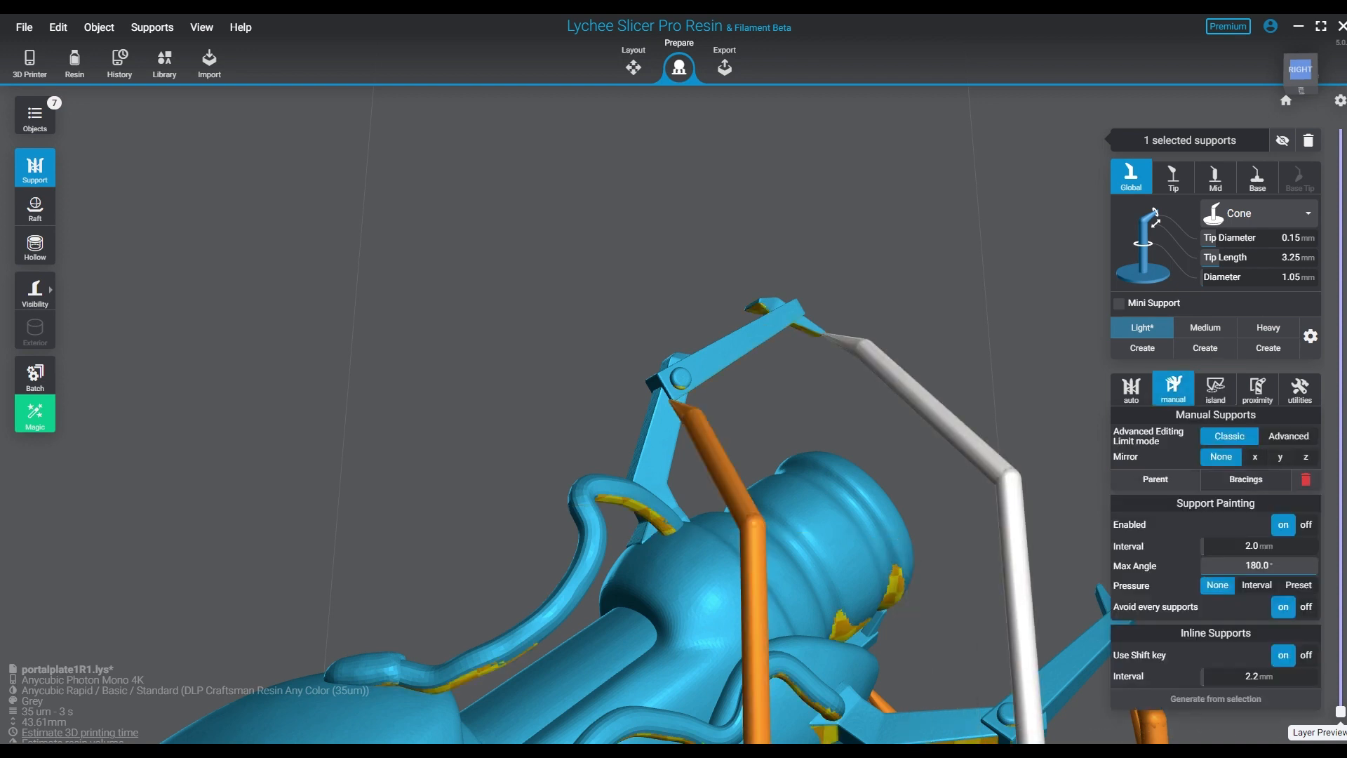
right_click_drag(807, 393, 649, 540)
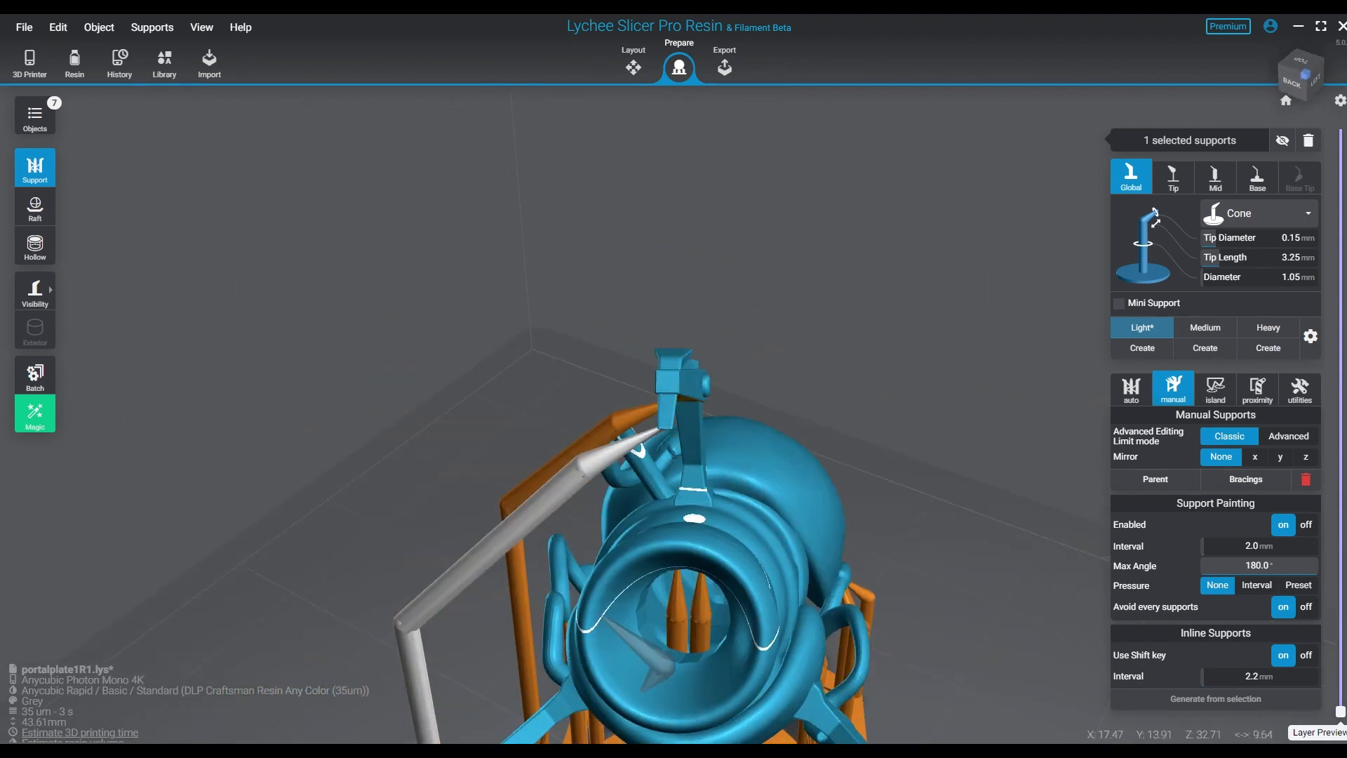
middle_click_drag(666, 618, 807, 134)
right_click_drag(597, 393, 653, 383)
scroll(807, 337, "up", 3)
scroll(821, 302, "down", 3)
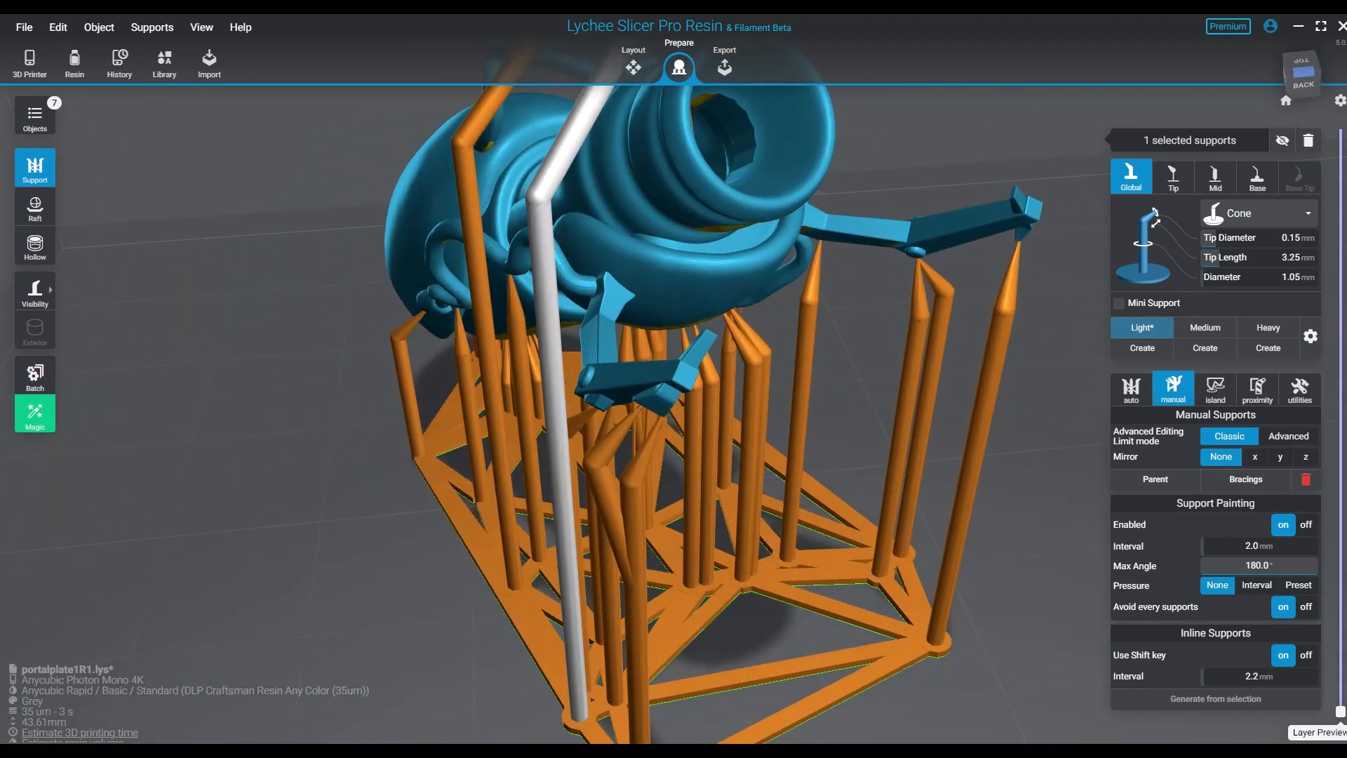
left_click_drag(1340, 713, 1340, 455)
right_click_drag(983, 351, 905, 350)
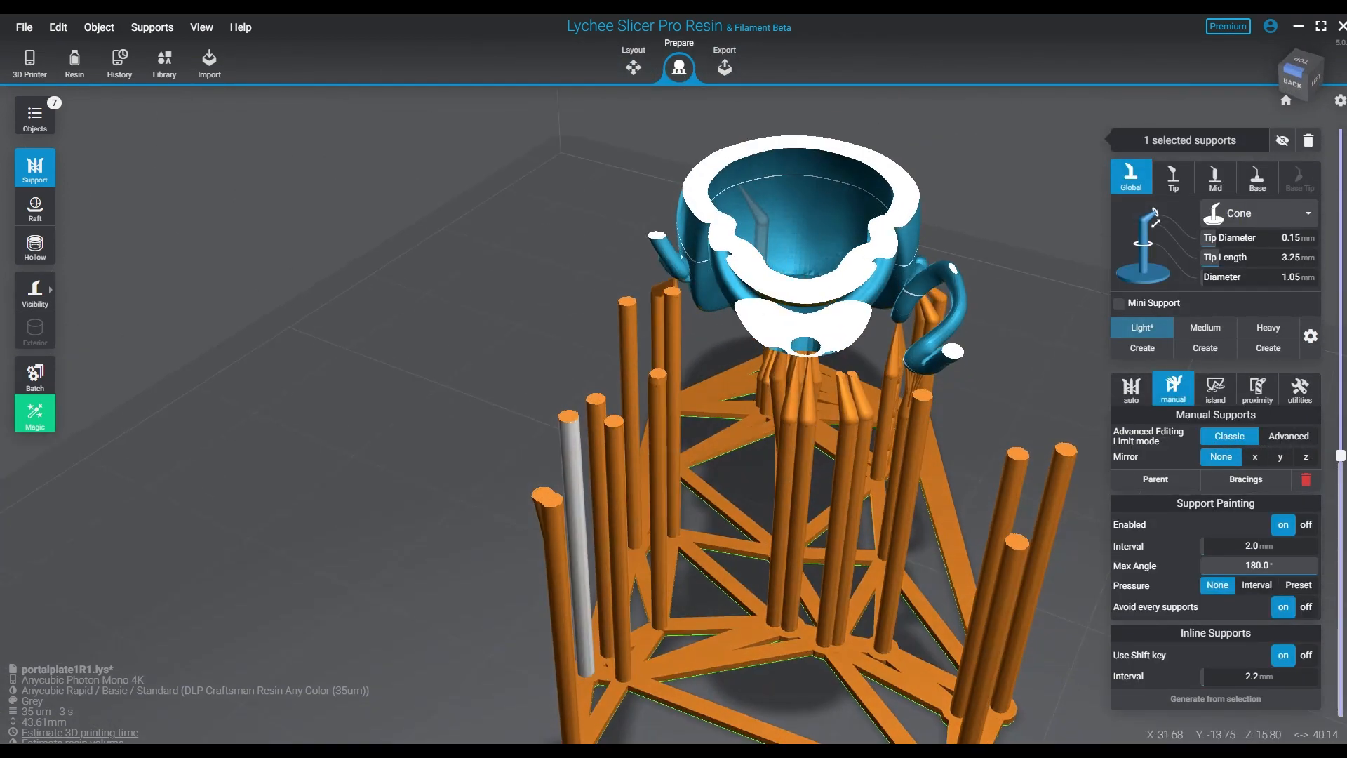
right_click_drag(863, 217, 793, 260)
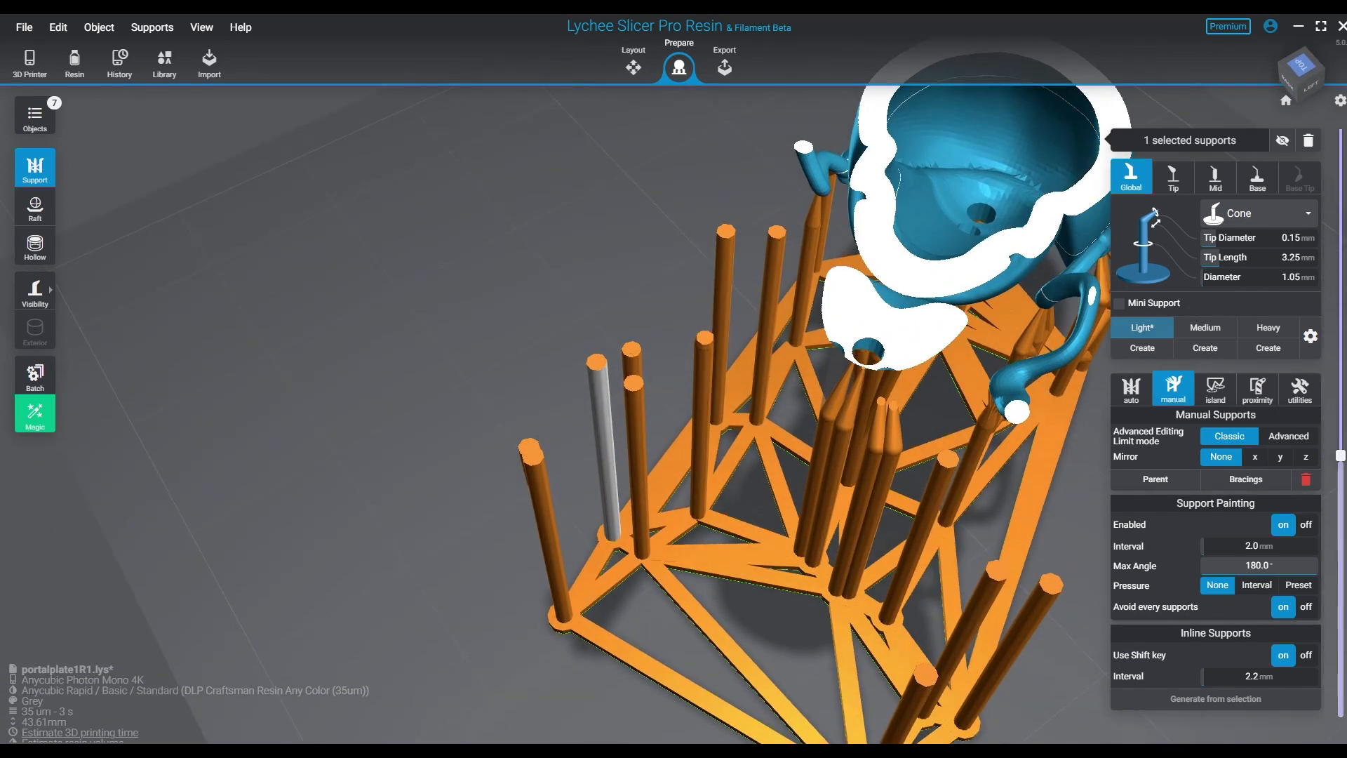
Restore the Light preset with 0.22 mm tips and 1.22 mm diameter and place three light supports along the hollow body's inner wall.
left_click(1143, 327)
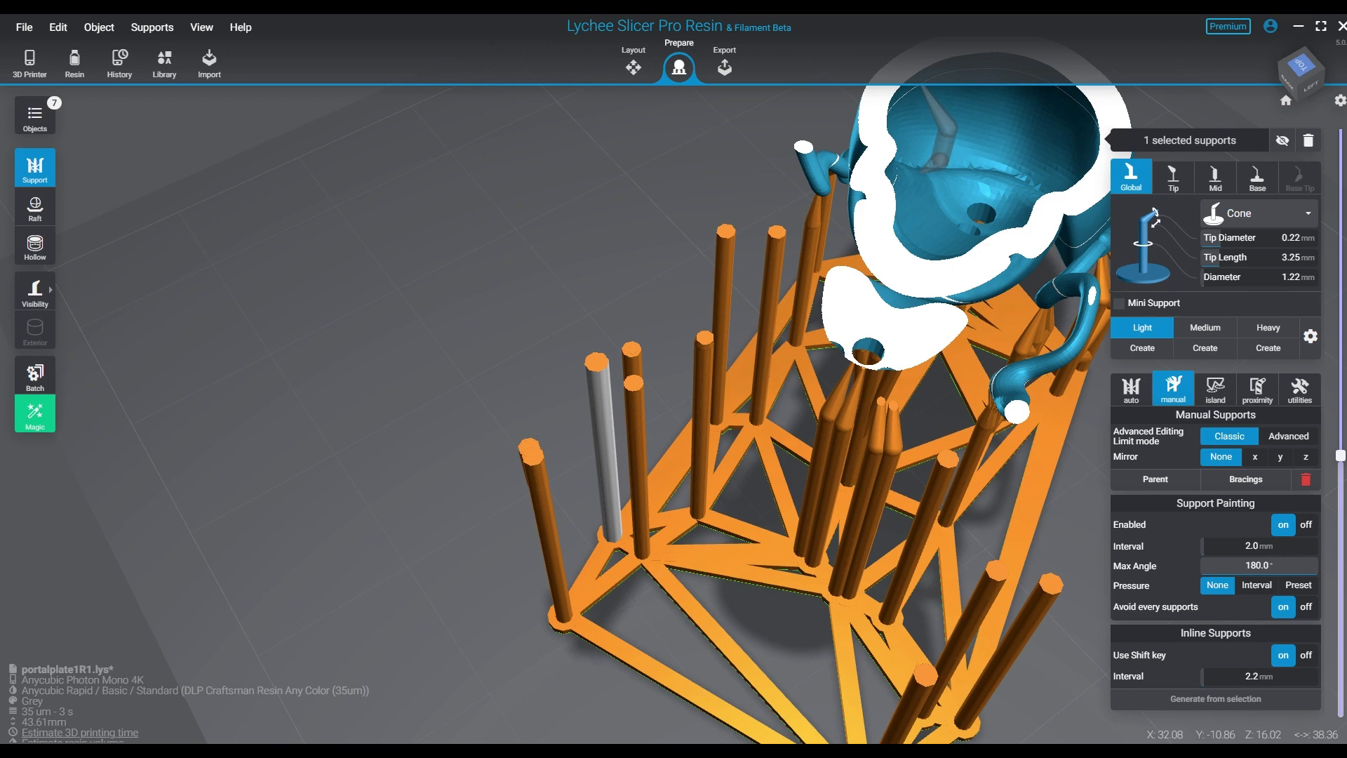
left_click(931, 99)
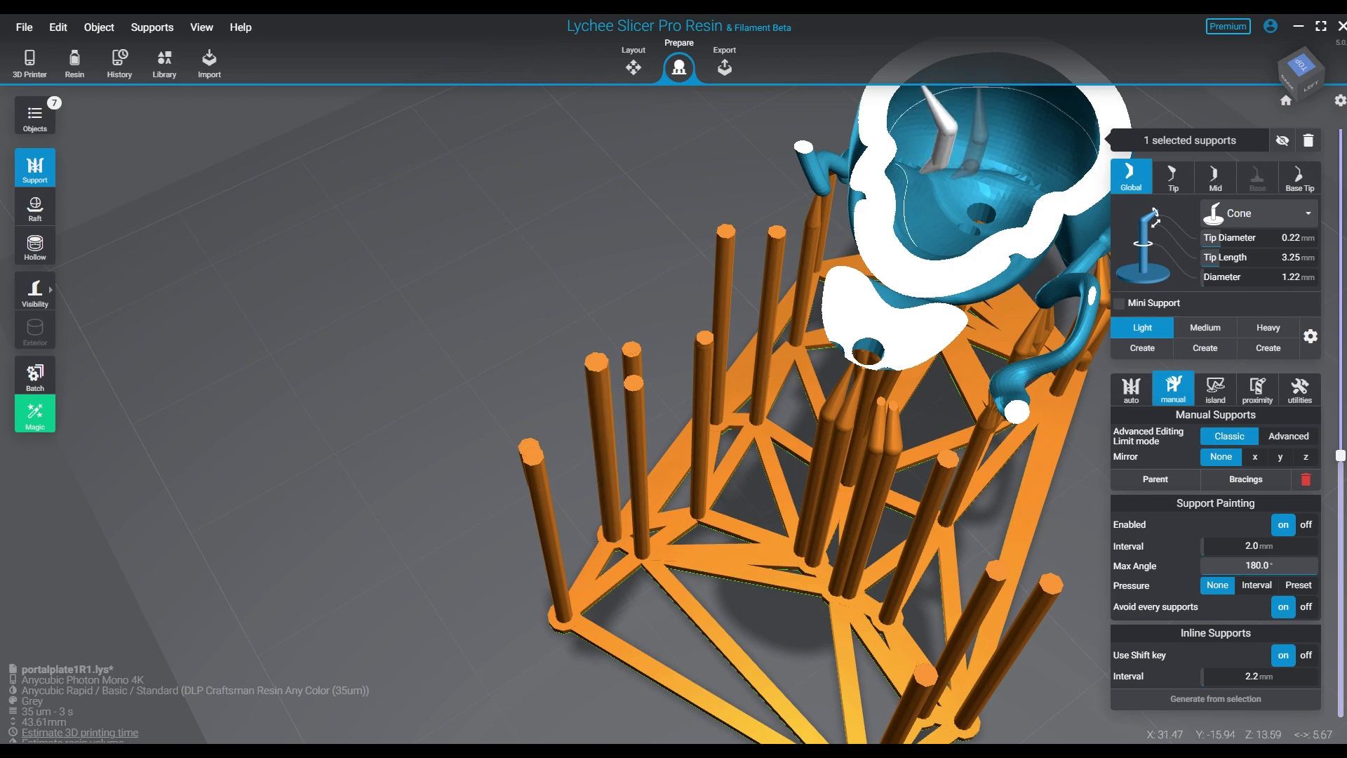
left_click(980, 98)
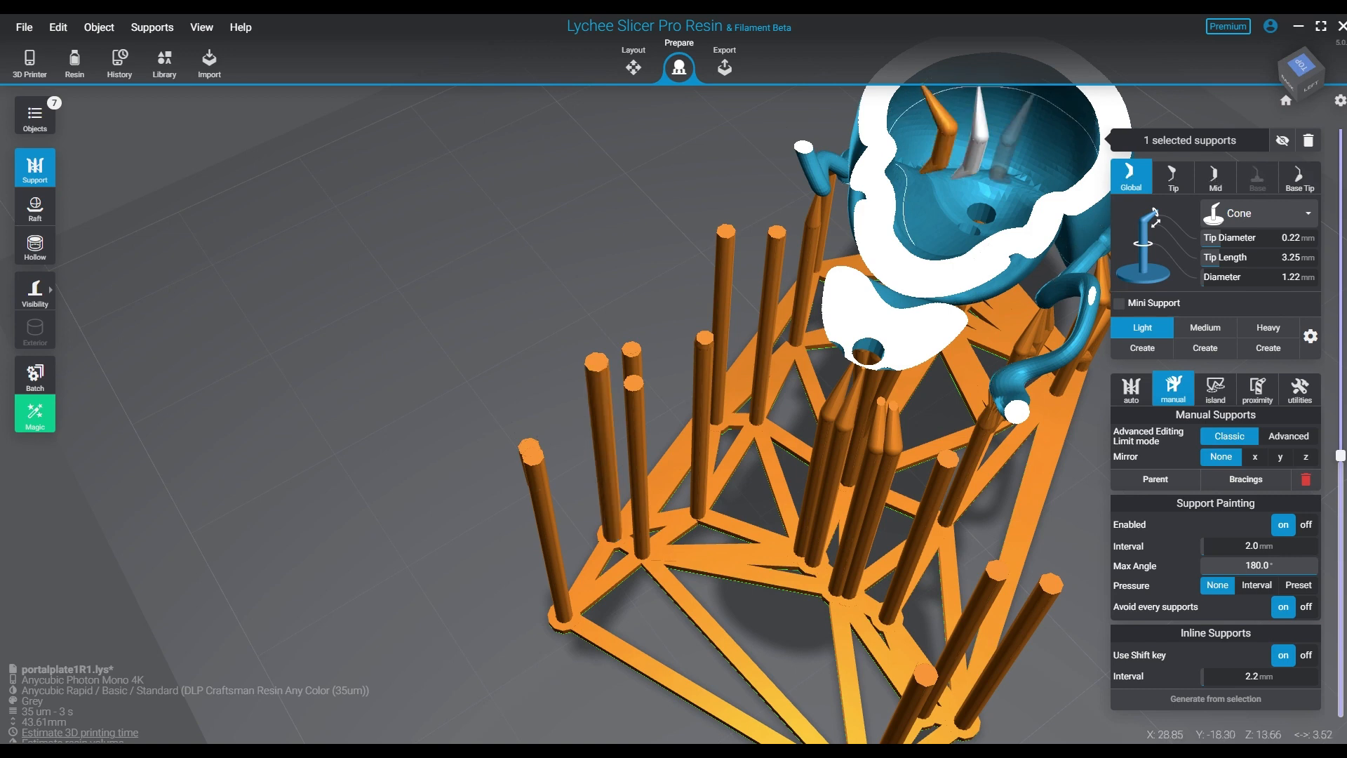
left_click(1033, 97)
right_click_drag(1034, 102, 1144, 63)
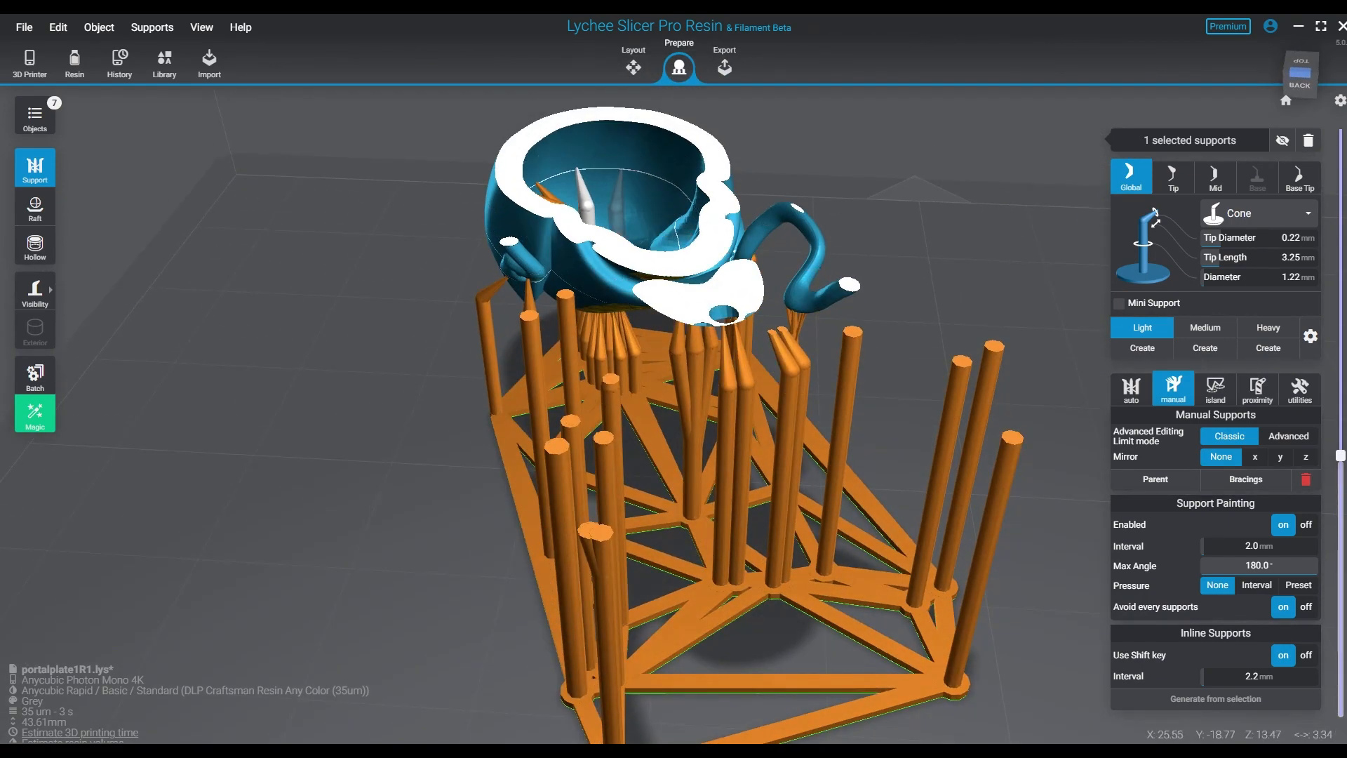
Place five more light supports in the hollow body, two low on the inner wall and three higher up.
left_click(619, 172)
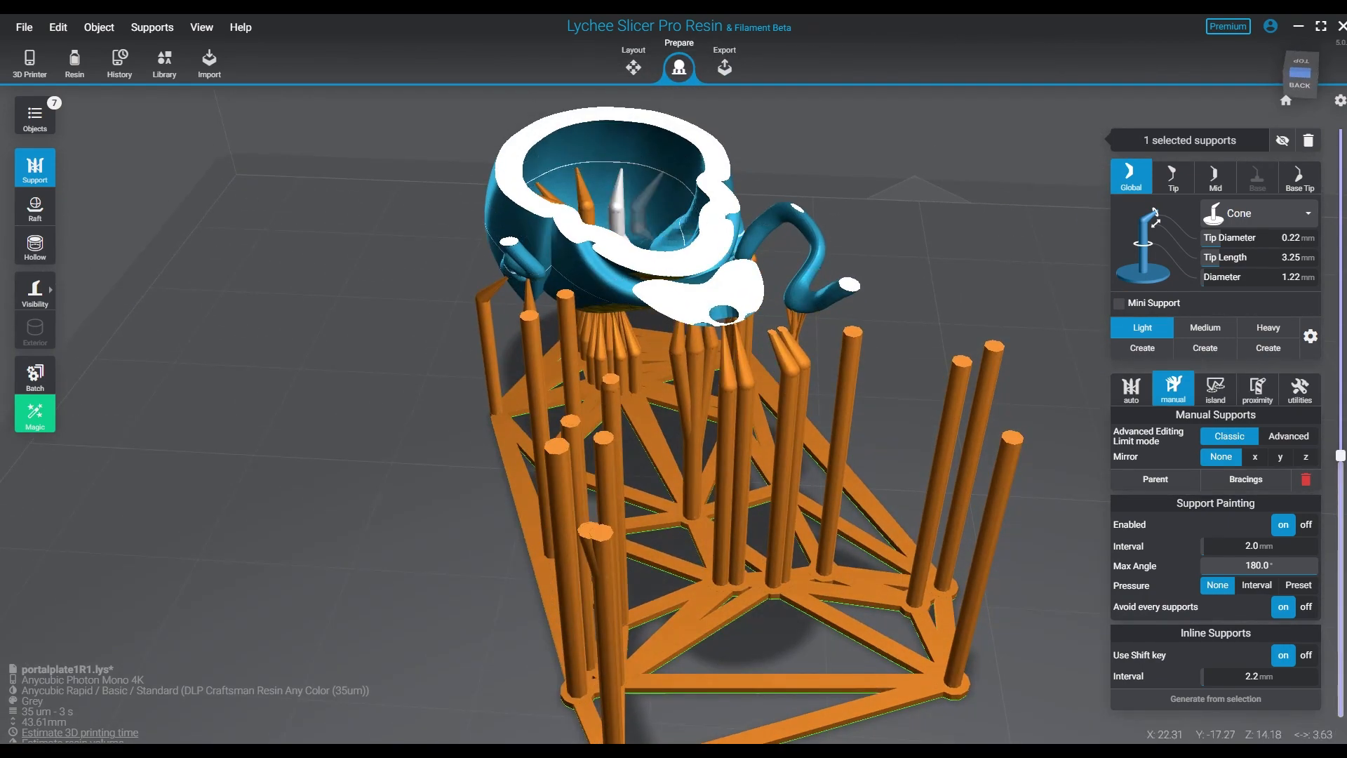
left_click(663, 173)
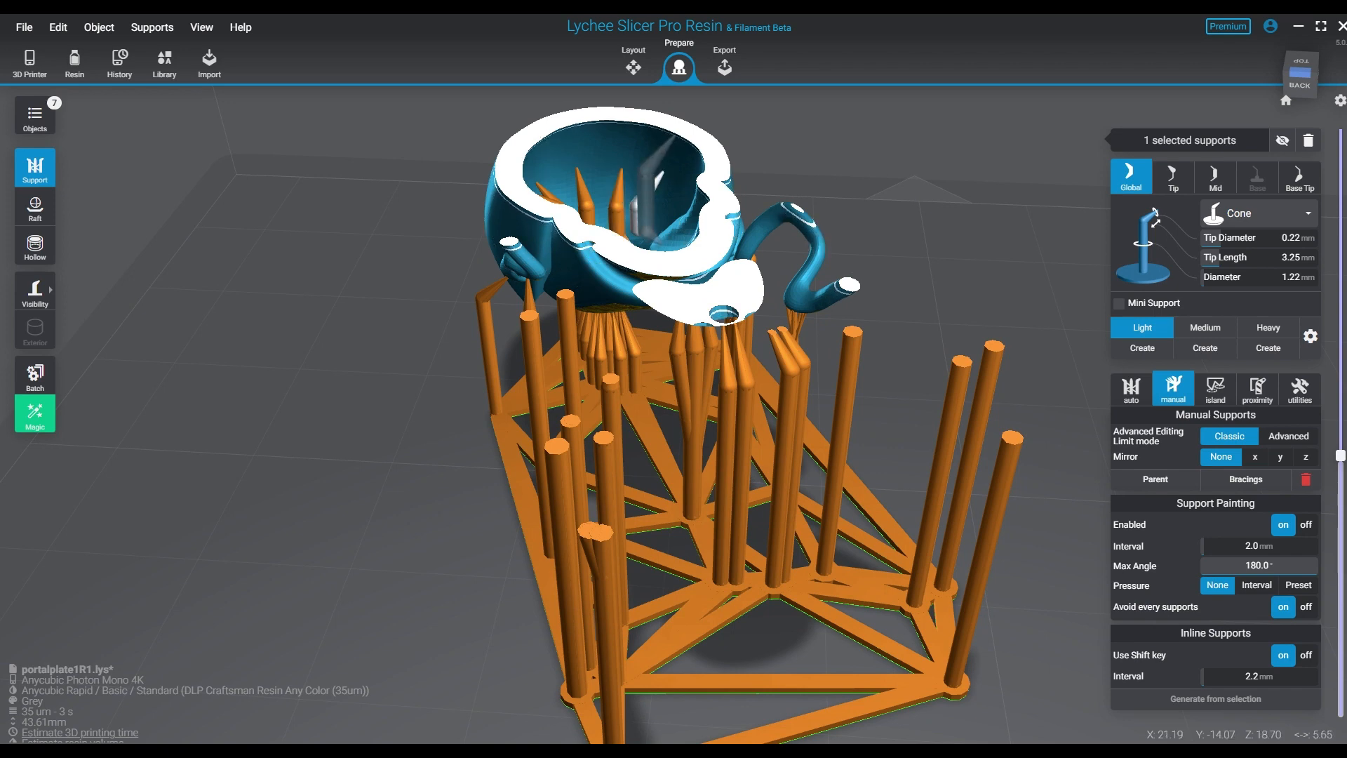
left_click(675, 136)
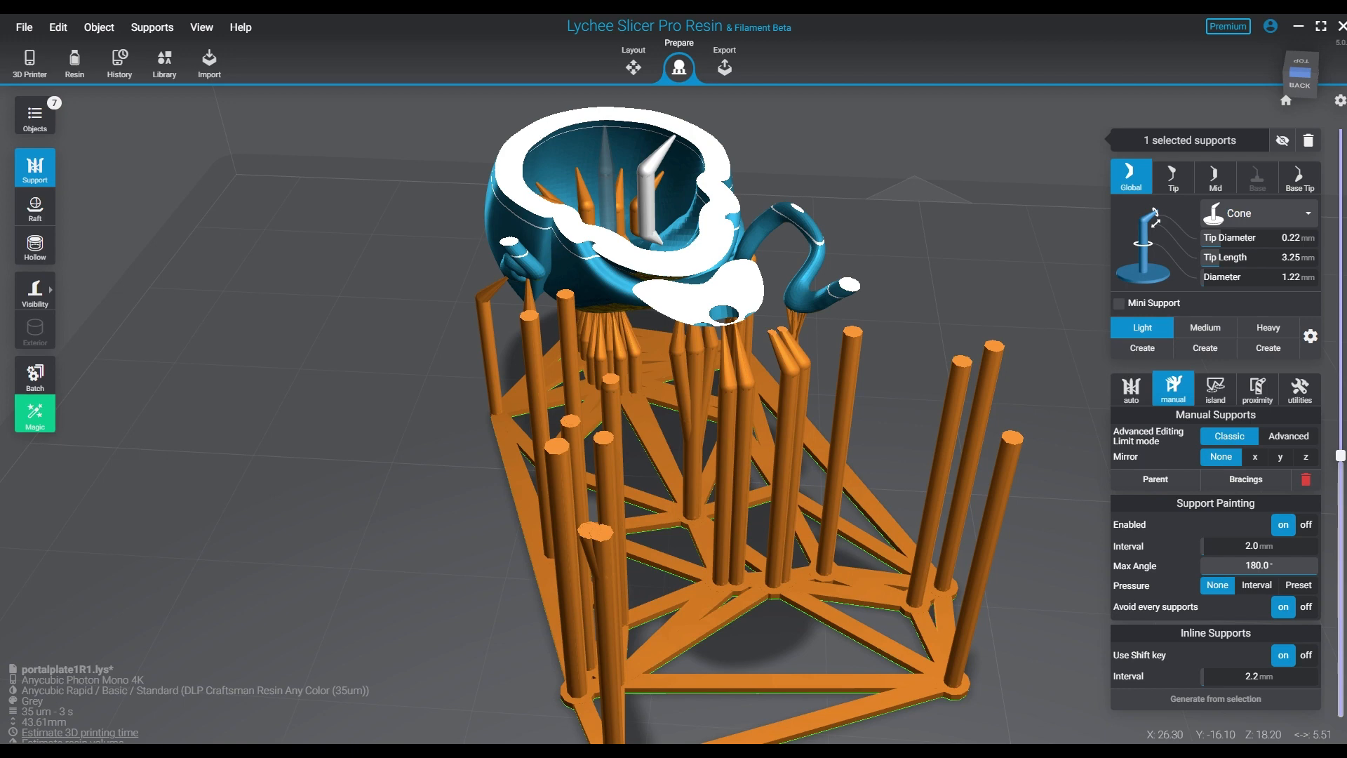
left_click(605, 128)
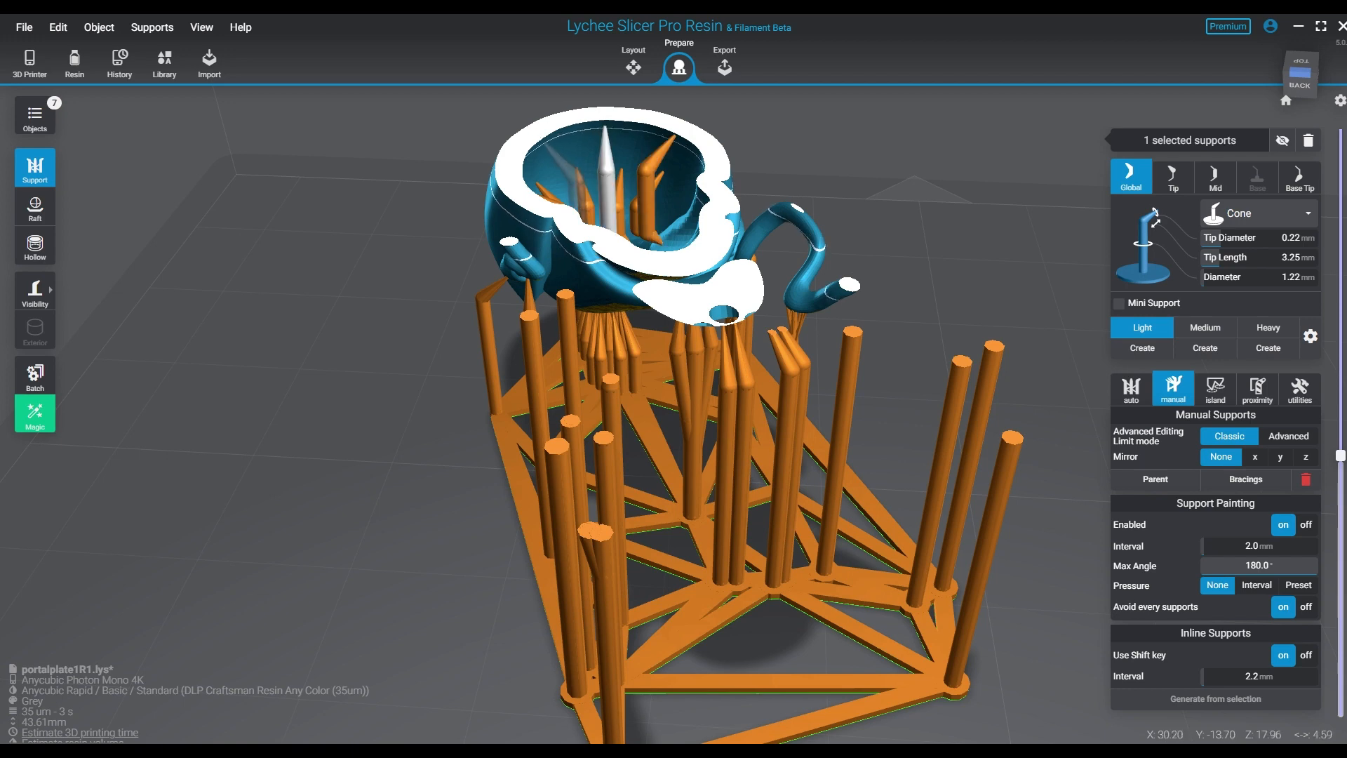
left_click(546, 145)
Select all eight interior supports in the hollow body and add bracings between them.
mouse_move(546, 145)
right_mouse_down()
mouse_move(467, 281)
mouse_move(554, 168)
mouse_move(814, 211)
right_mouse_up()
middle_click_drag(276, 535, 717, 242)
mouse_move(717, 242)
right_mouse_down()
mouse_move(617, 400)
mouse_move(641, 385)
mouse_move(640, 361)
mouse_move(668, 386)
mouse_move(698, 477)
mouse_move(699, 393)
right_mouse_up()
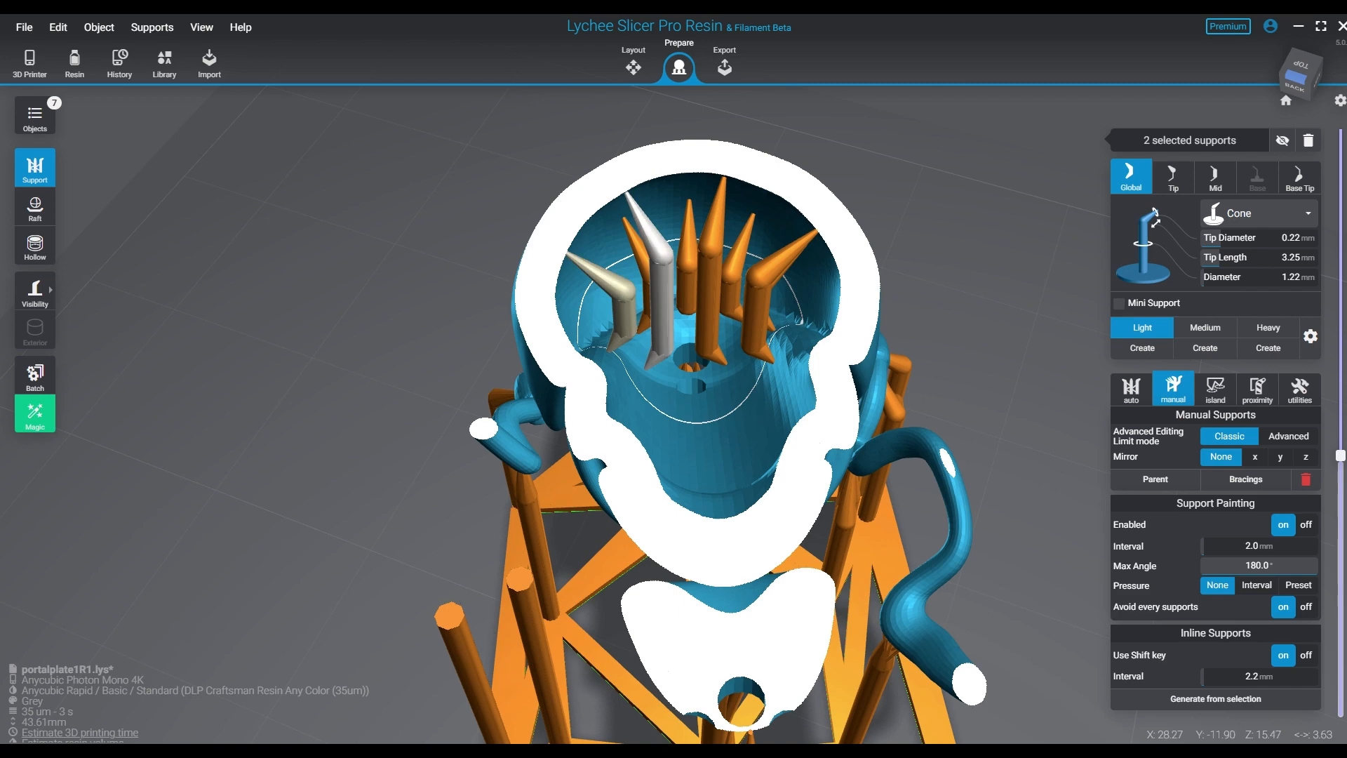
left_click(635, 247, "ctrl")
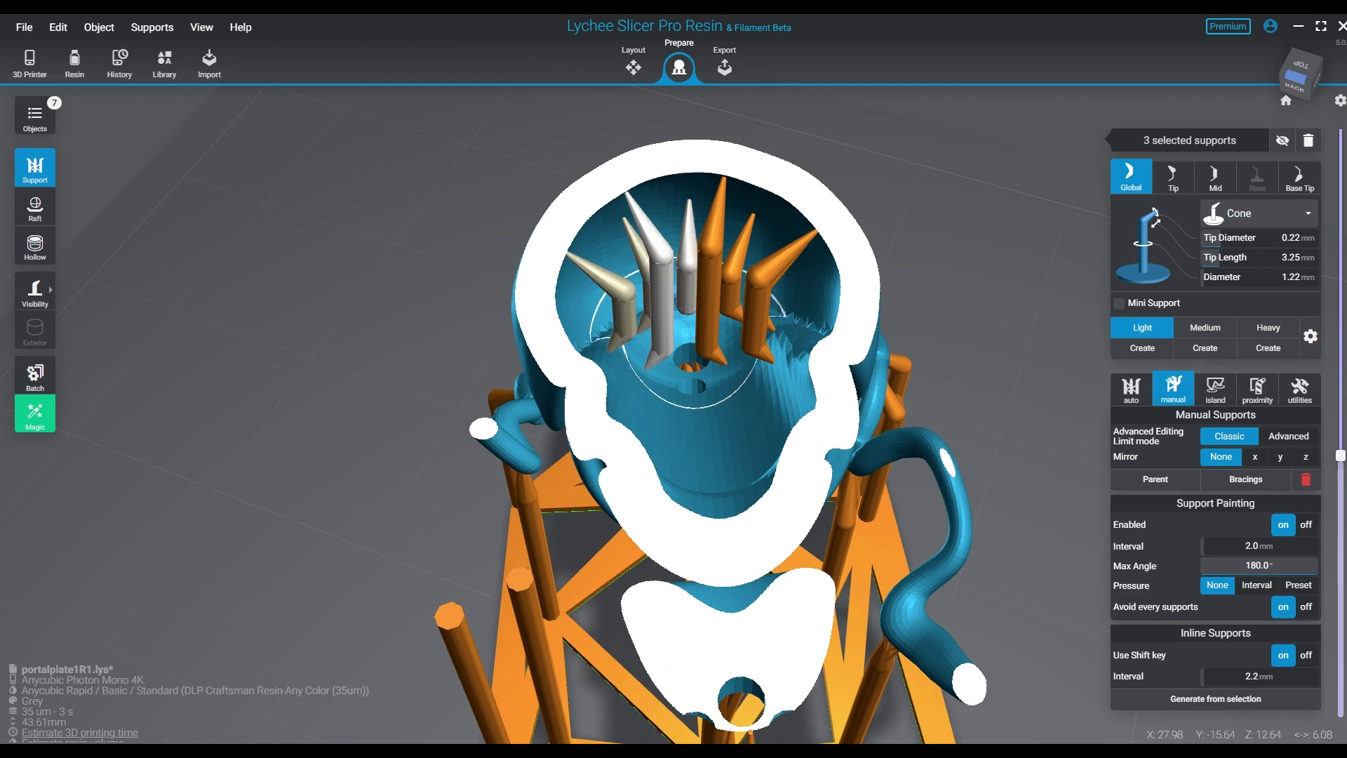
left_click(688, 261, "ctrl")
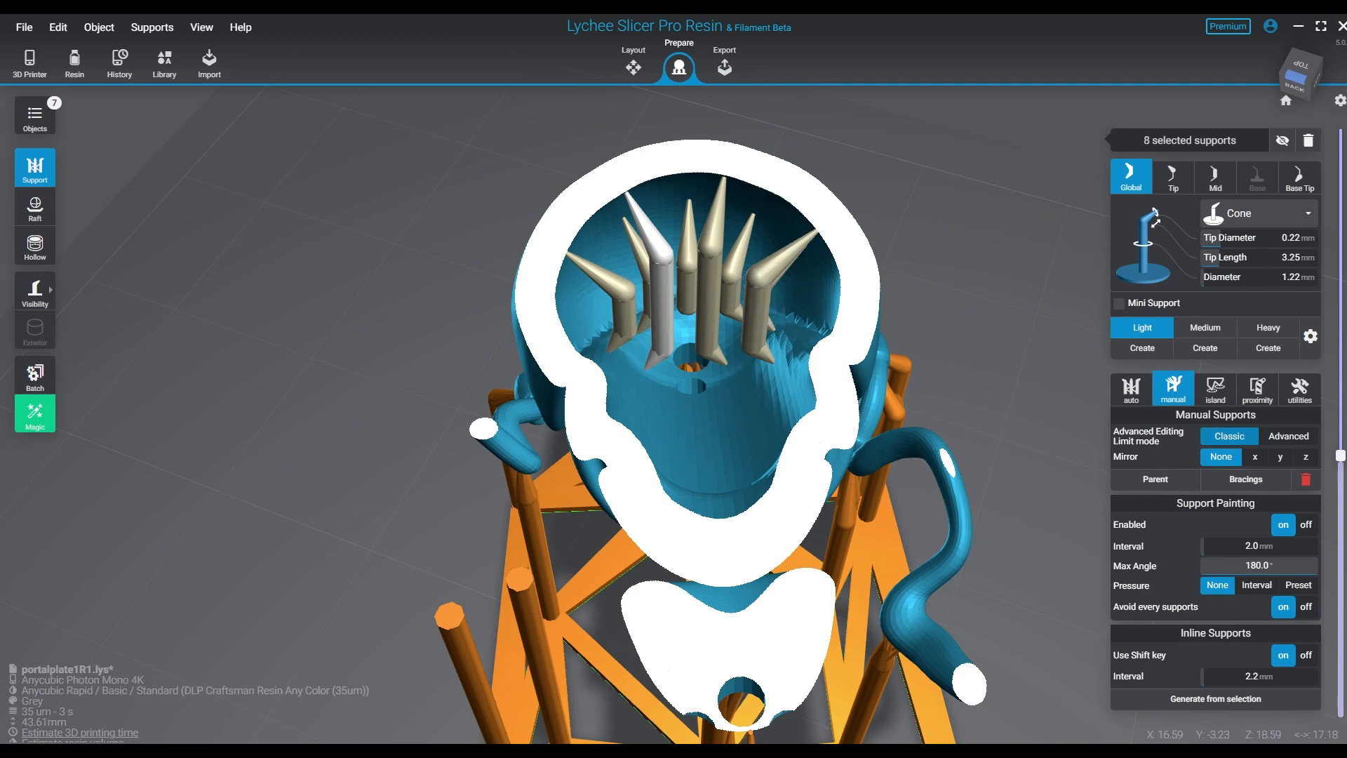
key("b")
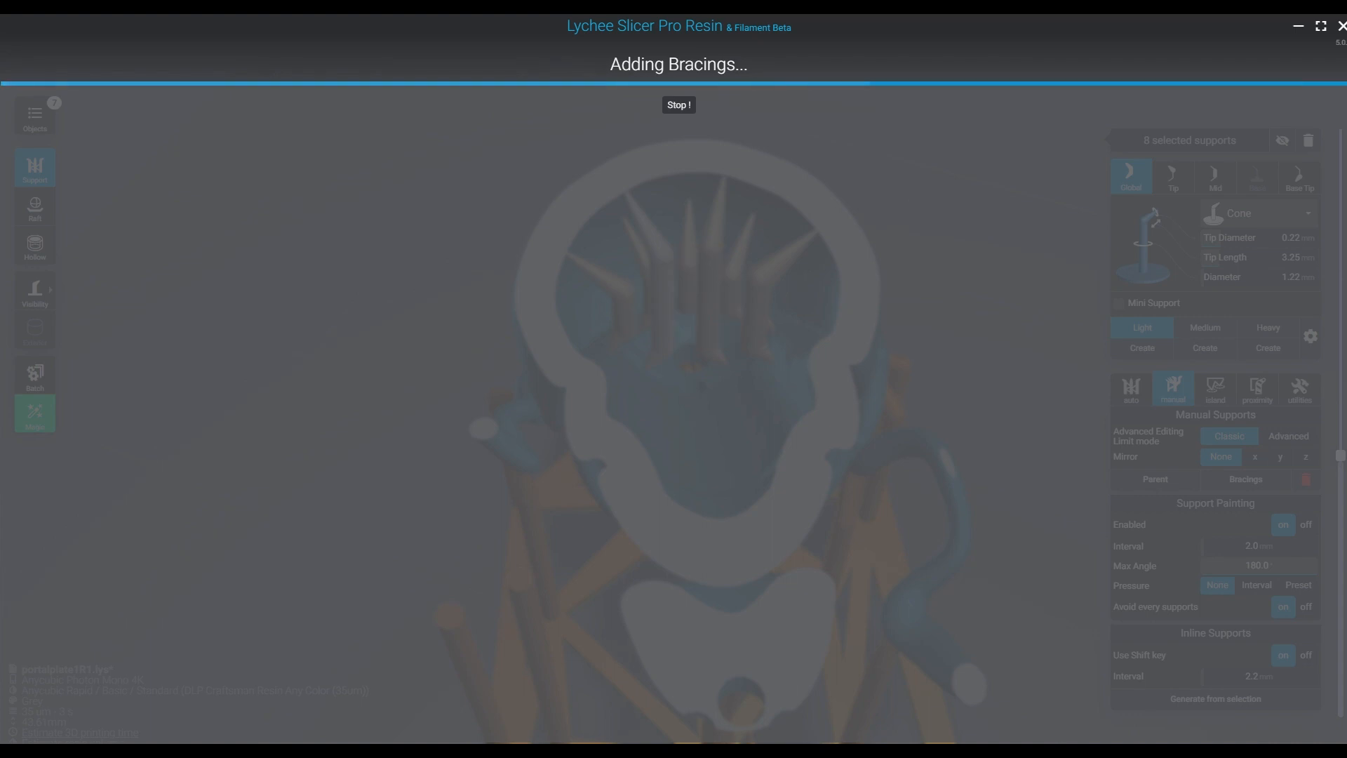
left_click(779, 426)
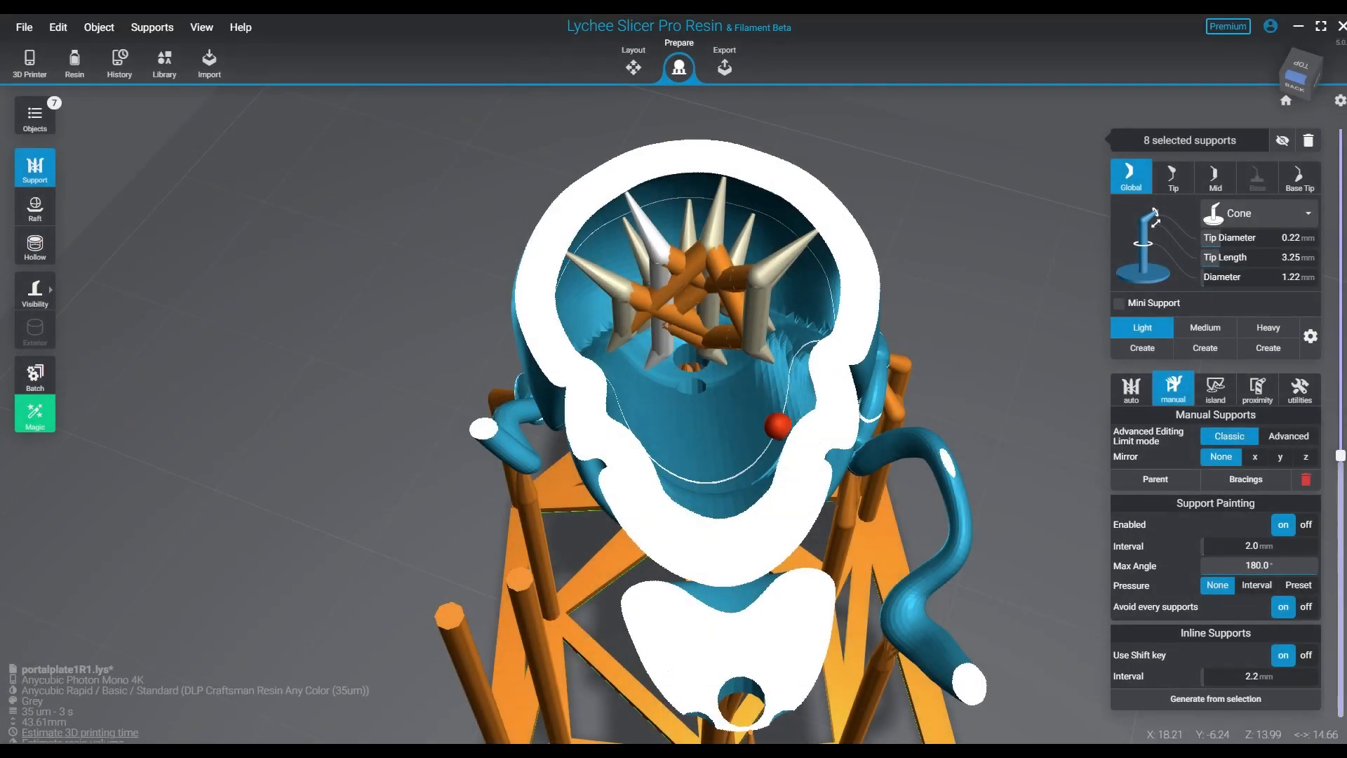
Place a light support on each of the two opposite side walls of the hollow interior.
mouse_move(787, 420)
right_mouse_down()
mouse_move(775, 484)
mouse_move(678, 509)
mouse_move(835, 442)
mouse_move(860, 460)
mouse_move(797, 485)
mouse_move(786, 435)
right_mouse_up()
right_click_drag(786, 384, 811, 396)
right_click_drag(589, 355, 713, 449)
right_click_drag(597, 309, 593, 330)
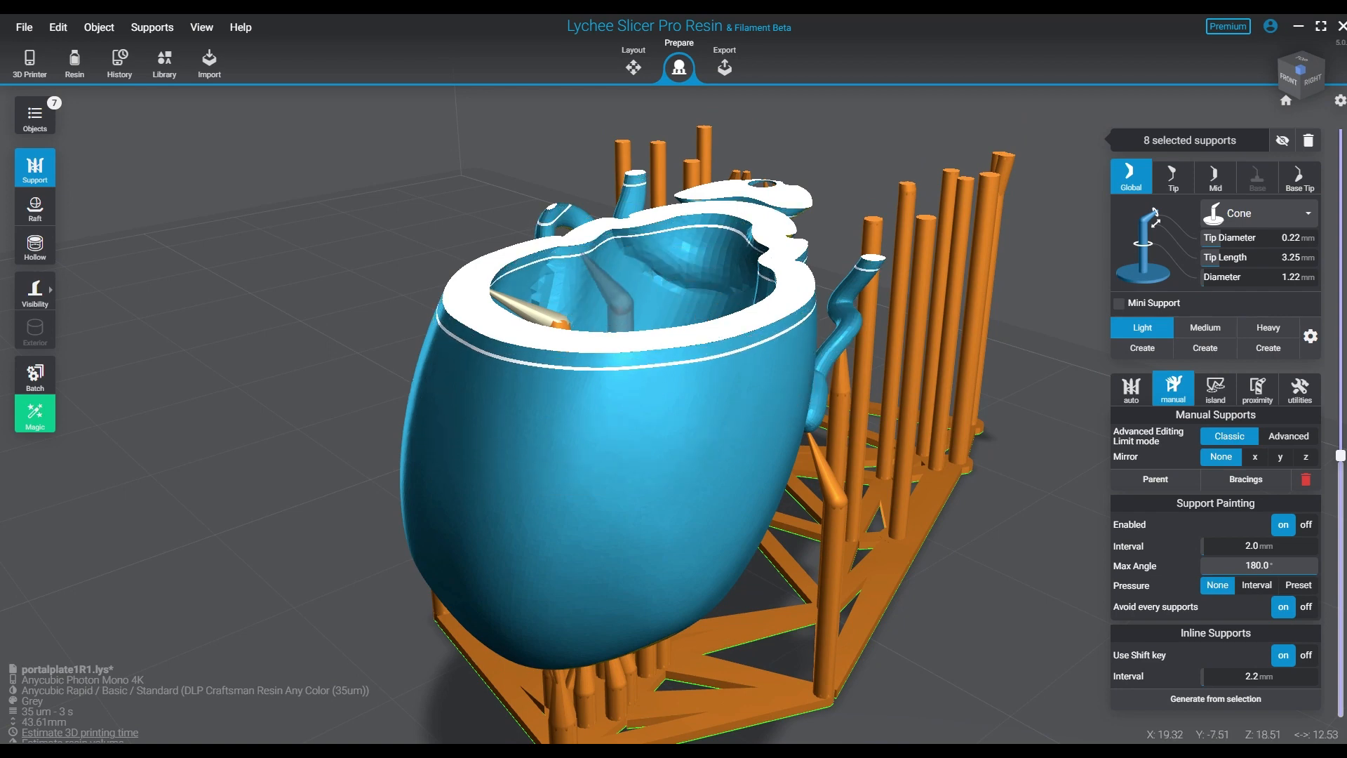
right_click_drag(511, 436, 722, 303)
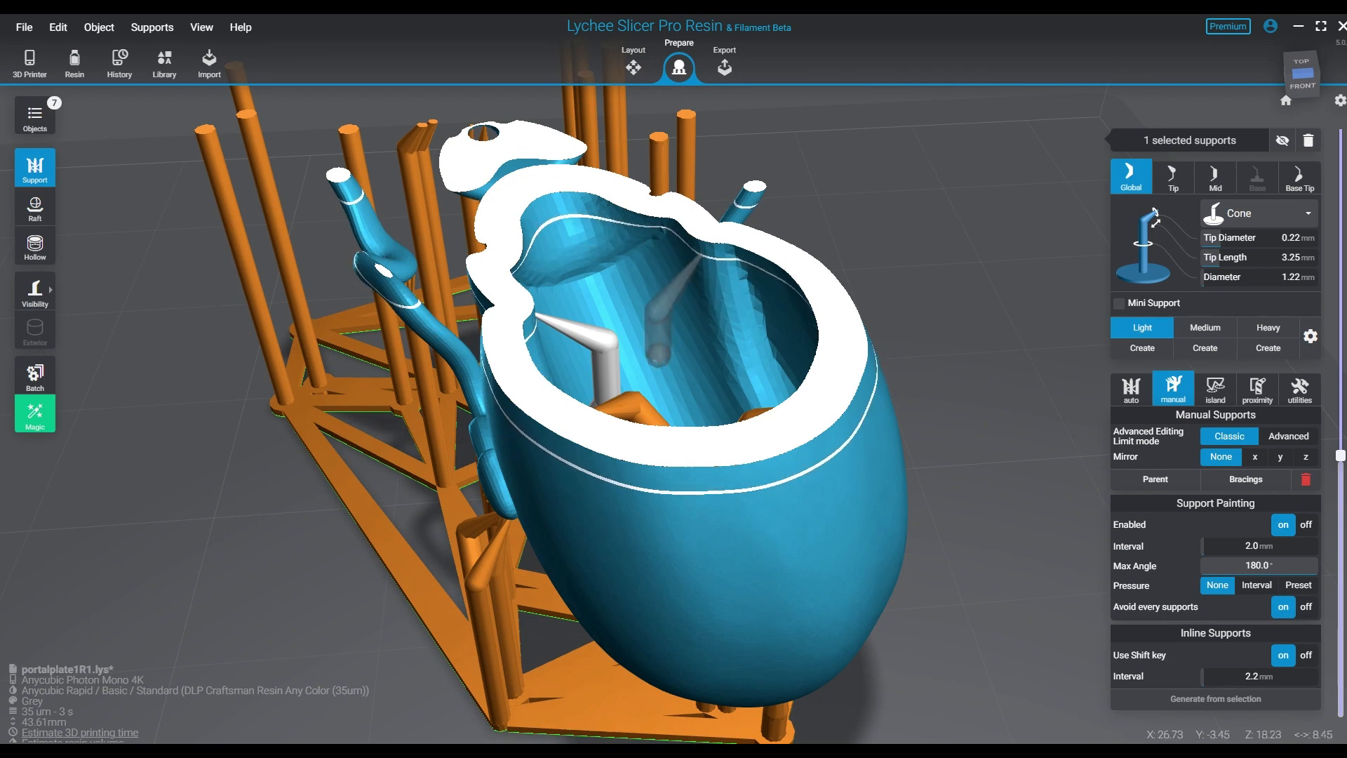
right_click_drag(722, 304, 772, 316)
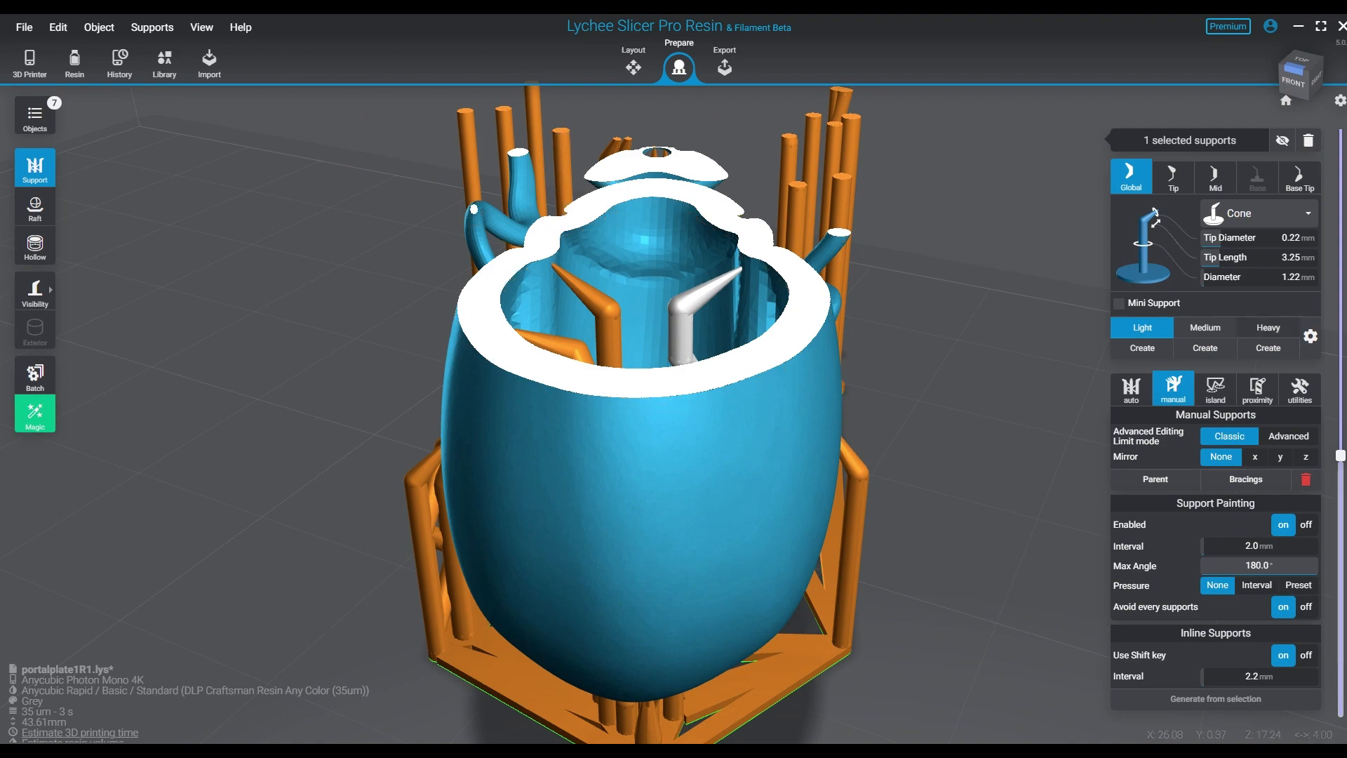
Raise the layer preview and place three light supports under the arched rim inside the hollow, one central and one on each side.
left_click_drag(1341, 454, 1340, 417)
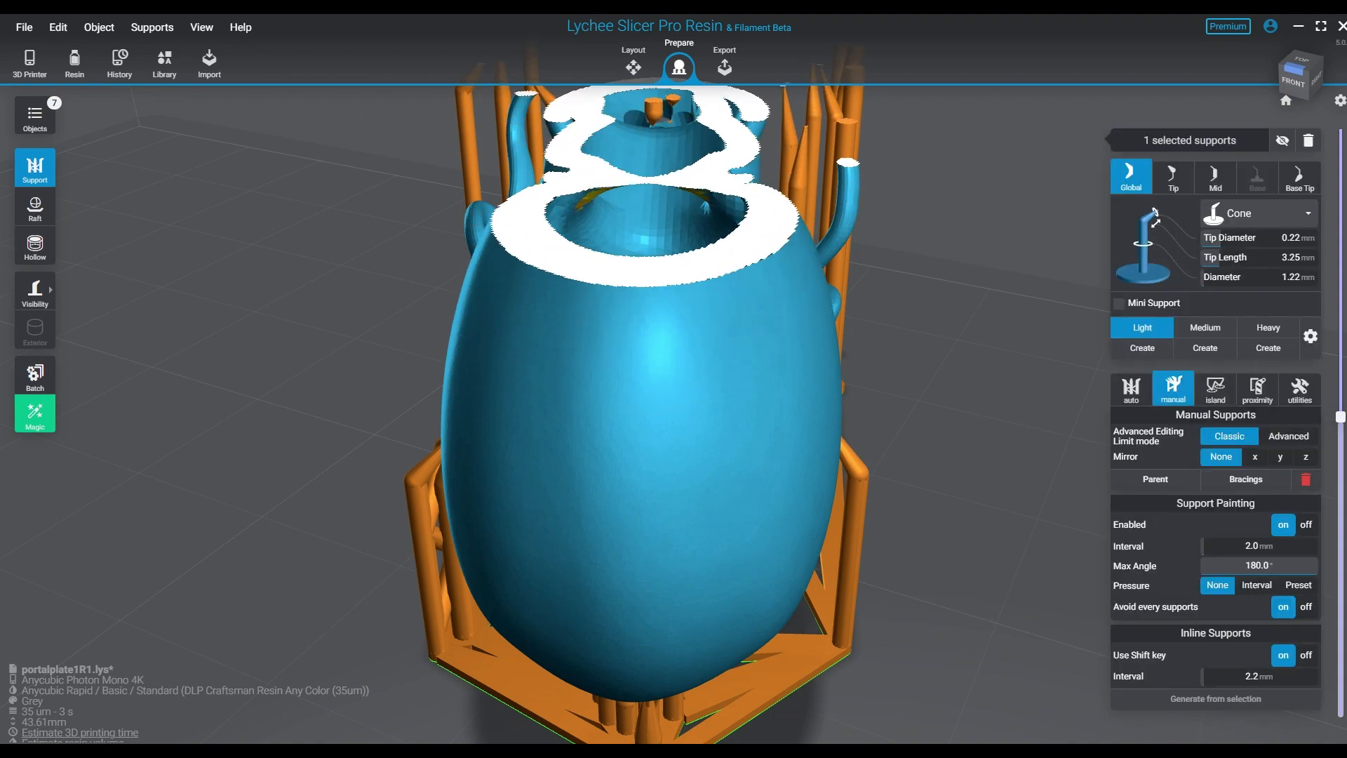
right_click_drag(701, 315, 912, 351)
right_click_drag(701, 351, 909, 228)
scroll(681, 315, "up", 5)
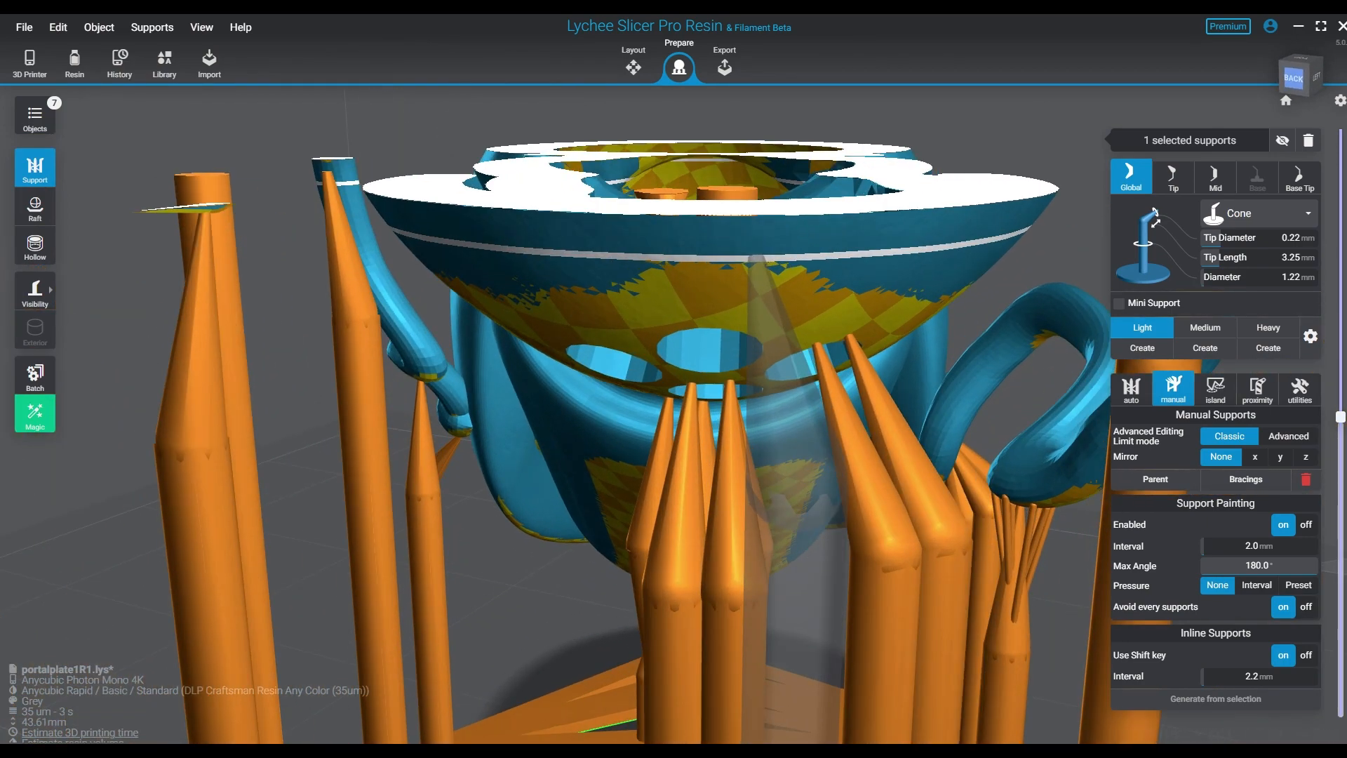
scroll(749, 256, "up", 6)
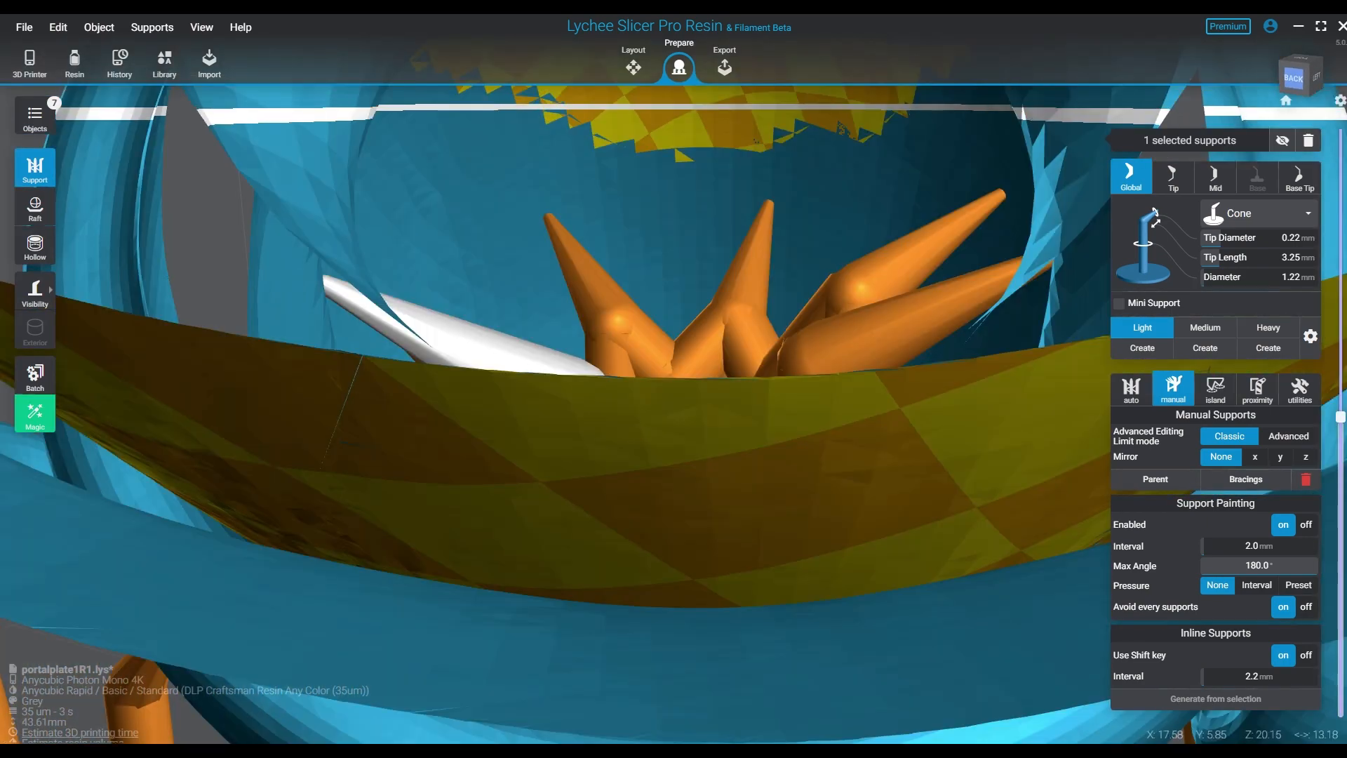
right_click_drag(750, 267, 737, 467)
scroll(709, 412, "up", 3)
right_click_drag(768, 484, 751, 537)
middle_click_drag(748, 428, 777, 504)
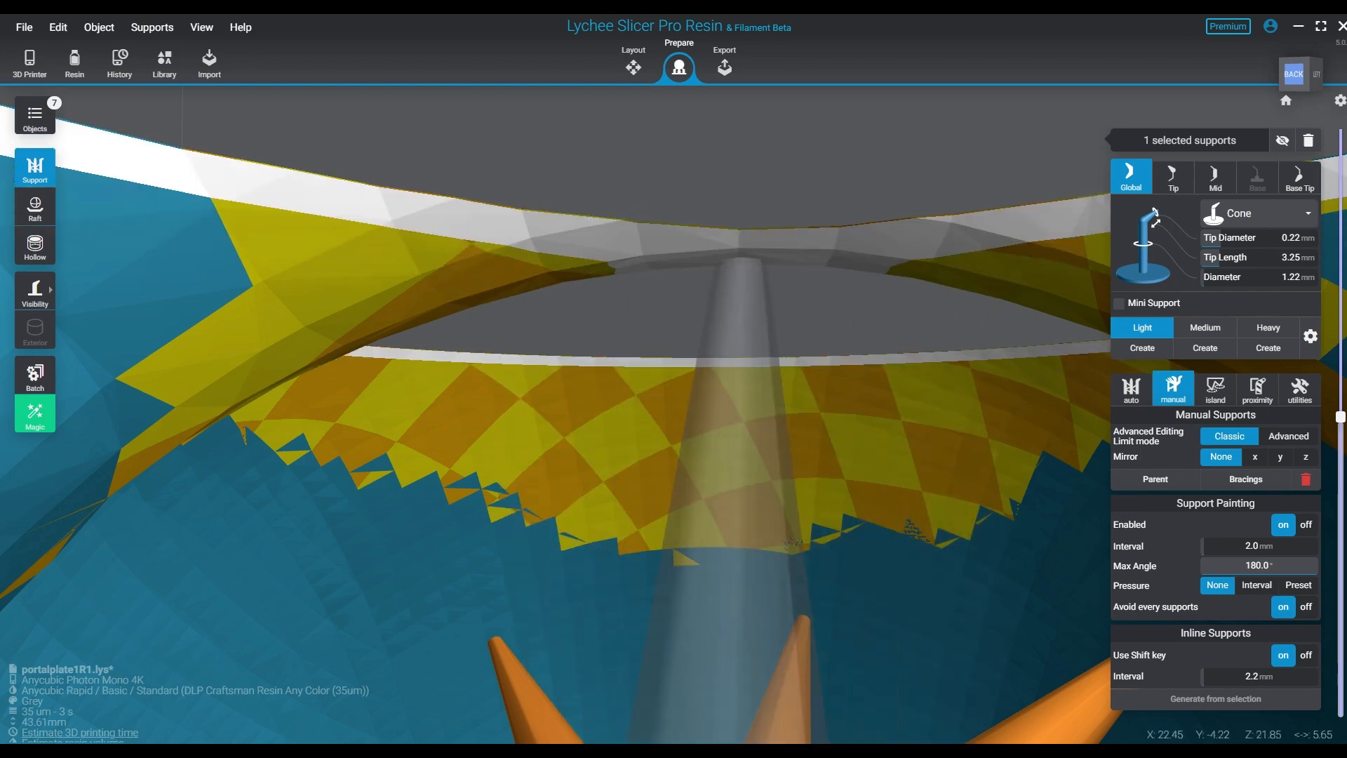
left_click(741, 263)
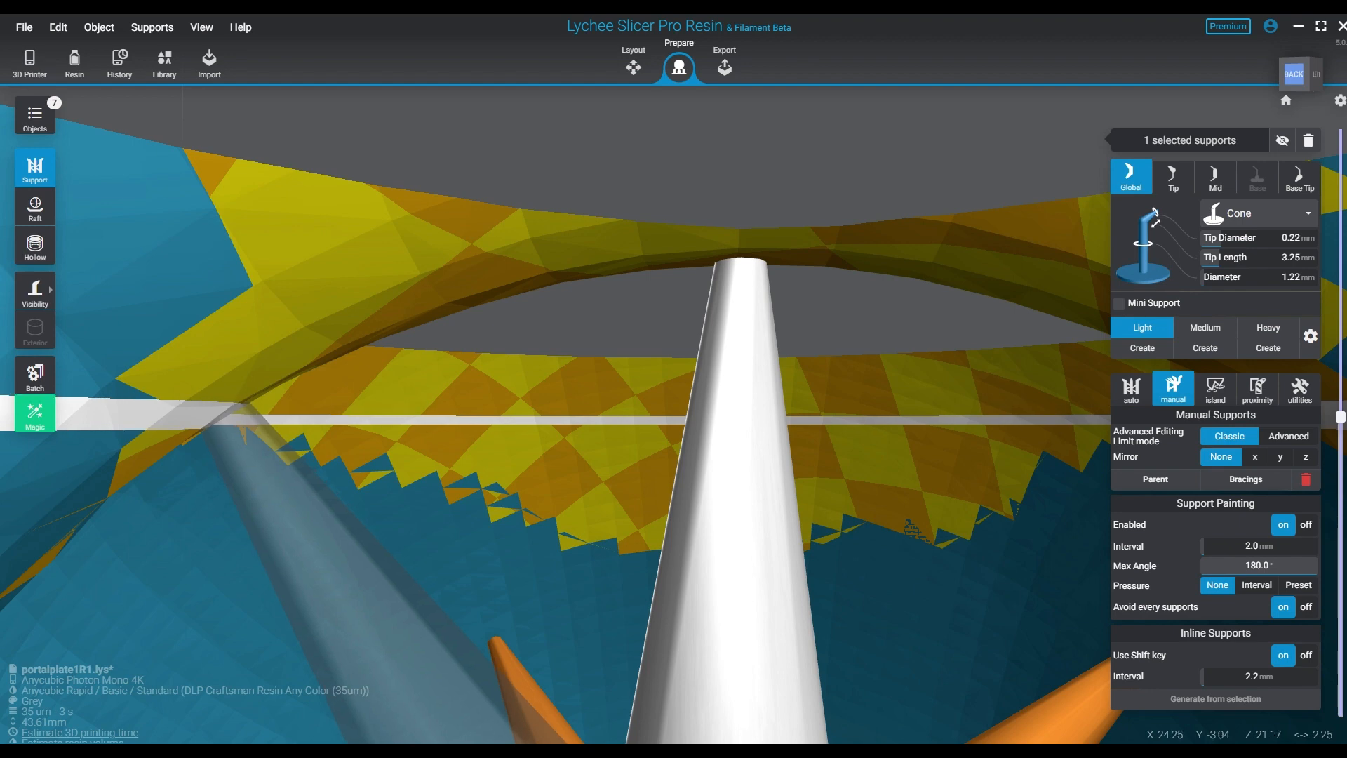
left_click(242, 405)
middle_click_drag(1025, 424, 855, 289)
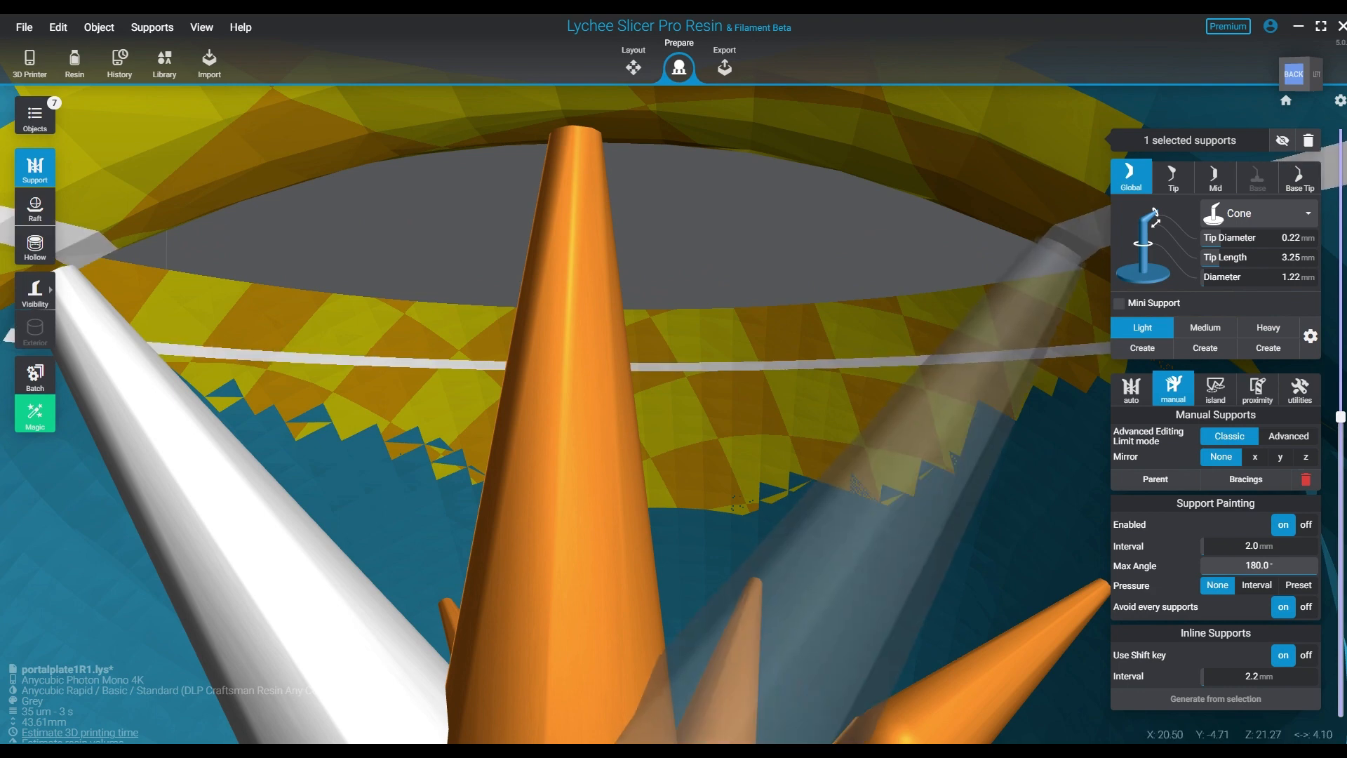
left_click(1065, 244)
Try a light support on the upper inner wall of the hollow and delete it.
scroll(723, 382, "down", 3)
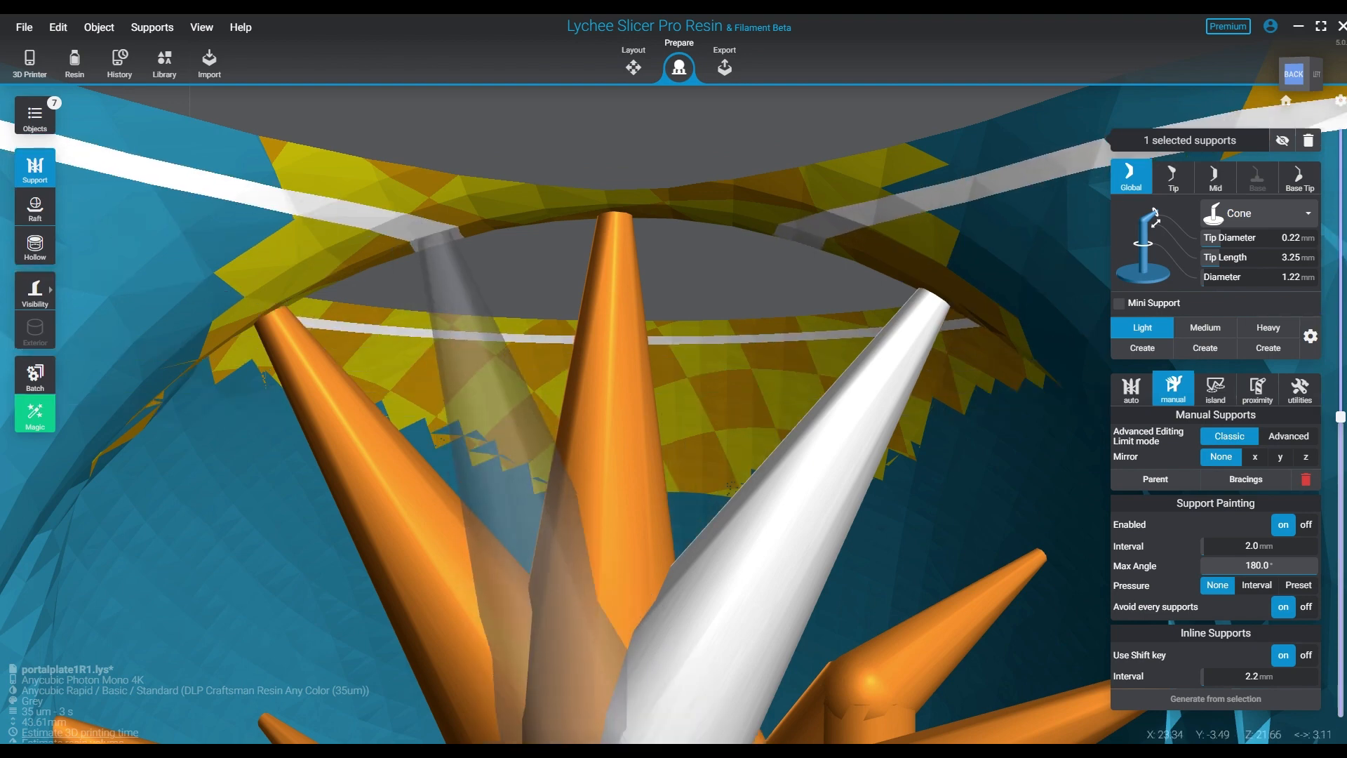
scroll(618, 336, "up", 6)
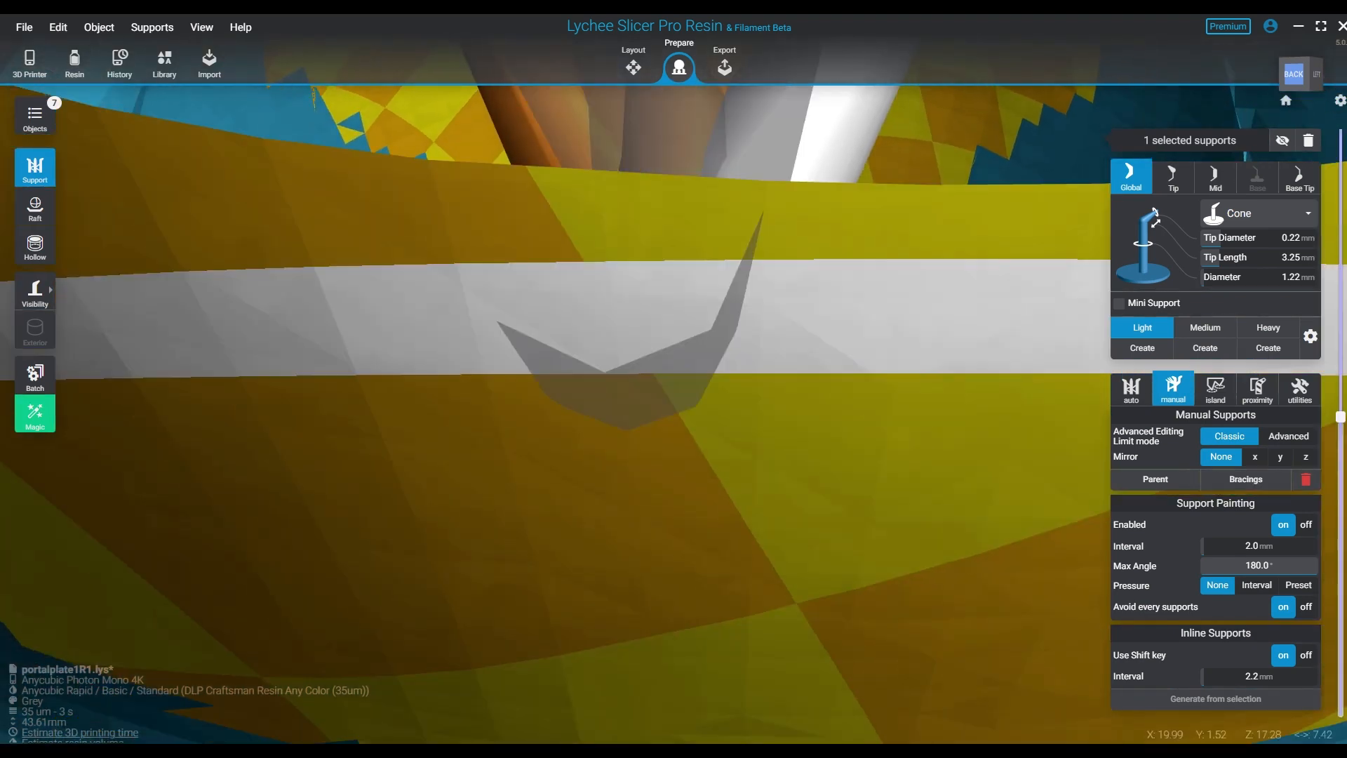
scroll(617, 365, "down", 3)
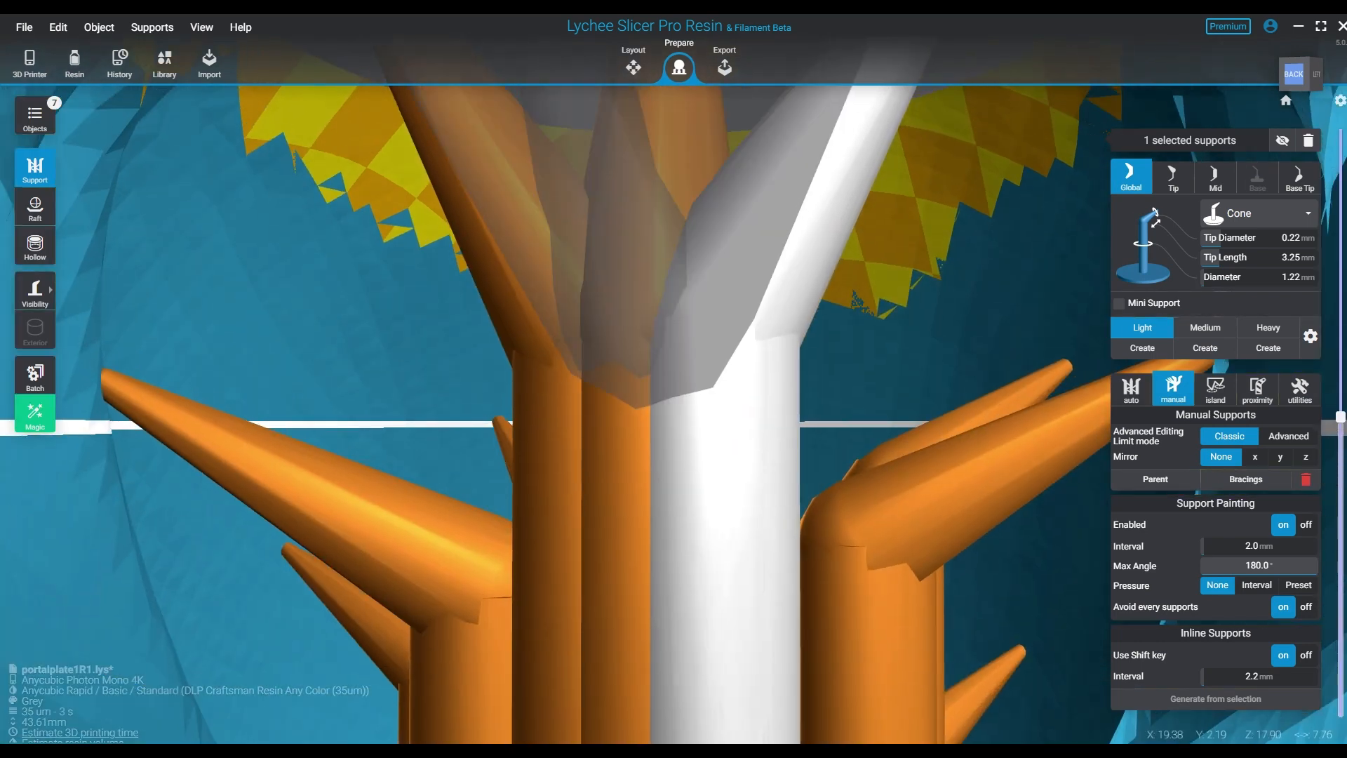
middle_click_drag(635, 245, 586, 423)
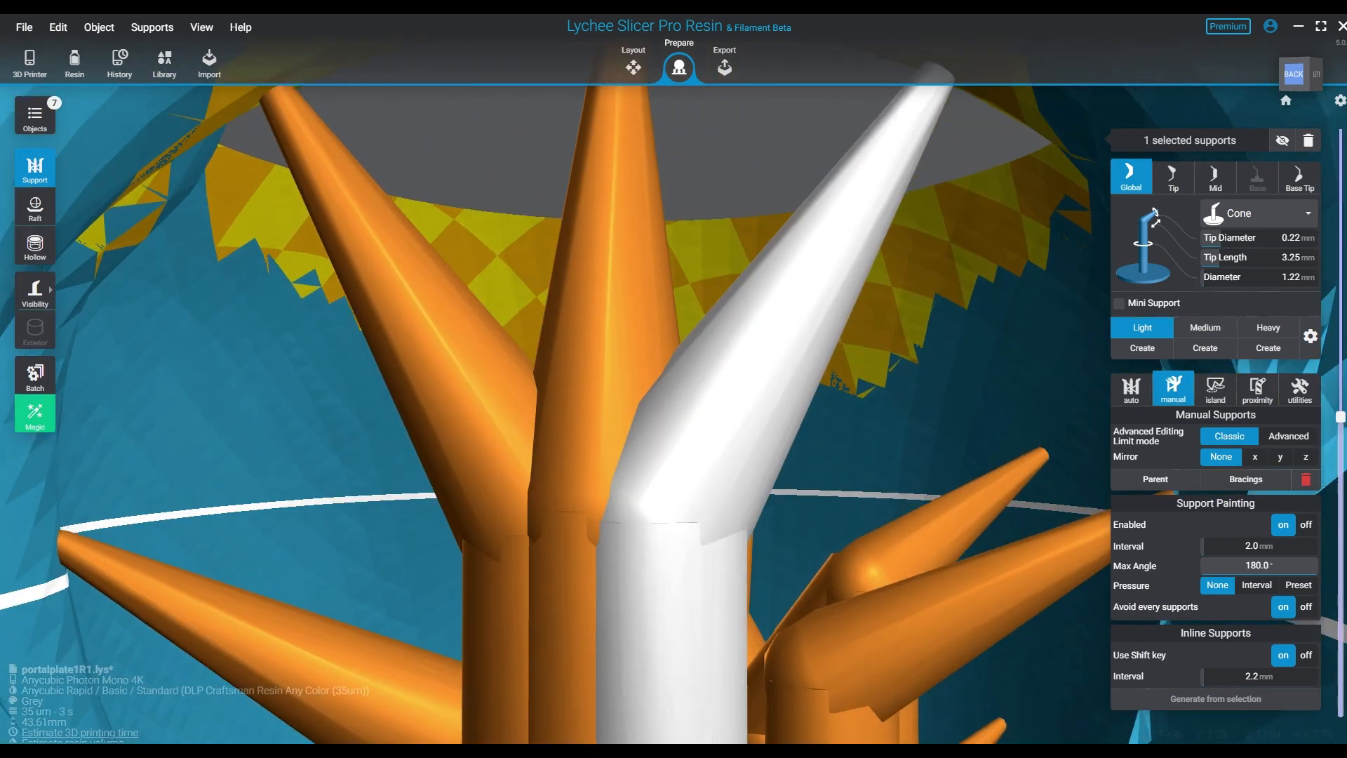
middle_click_drag(449, 73, 455, 133)
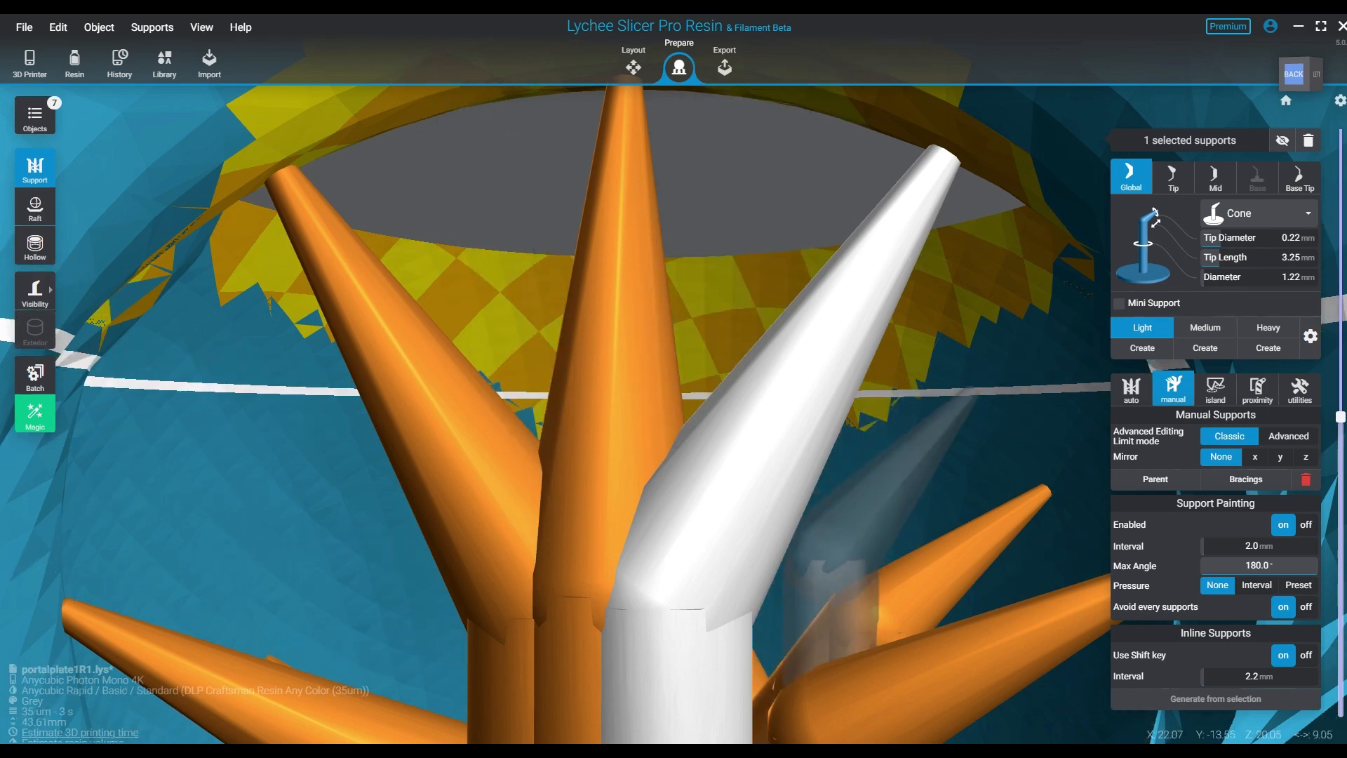
left_click(974, 391)
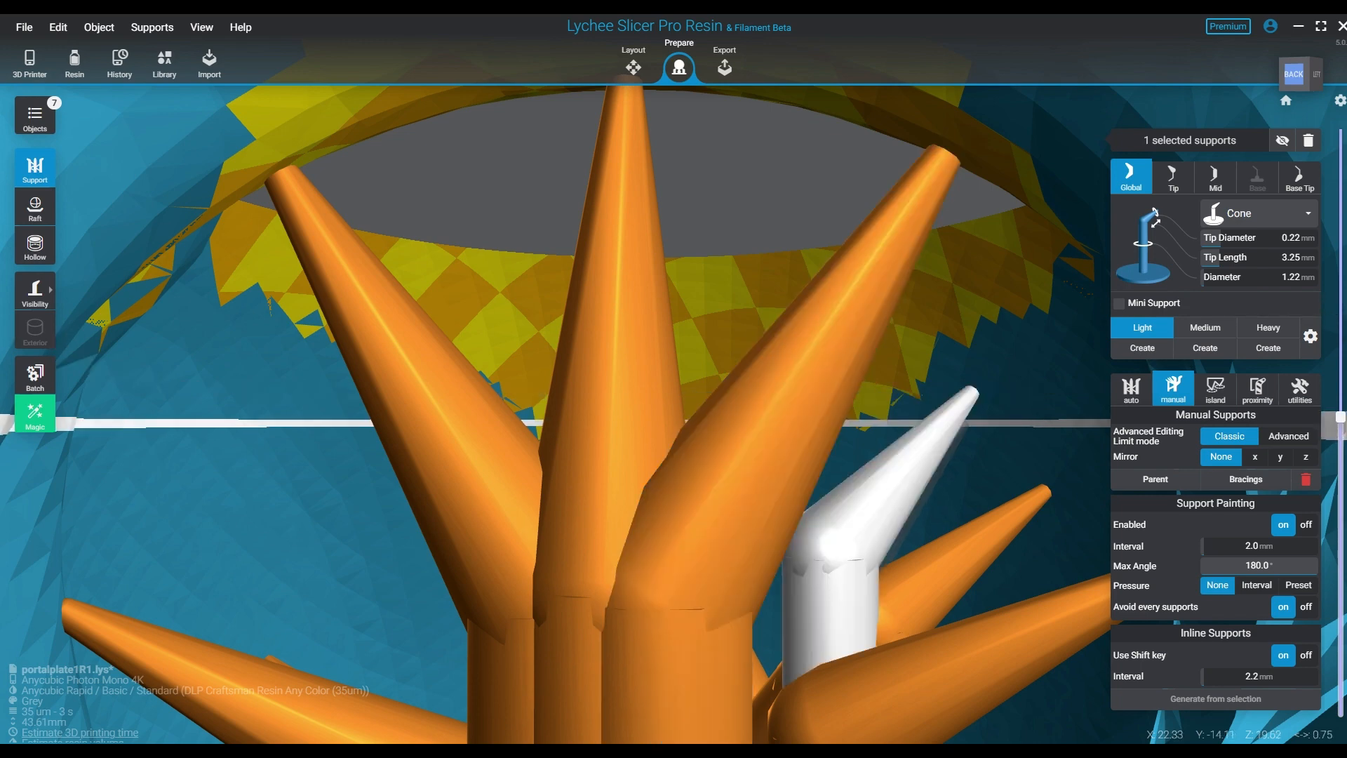
key("Delete")
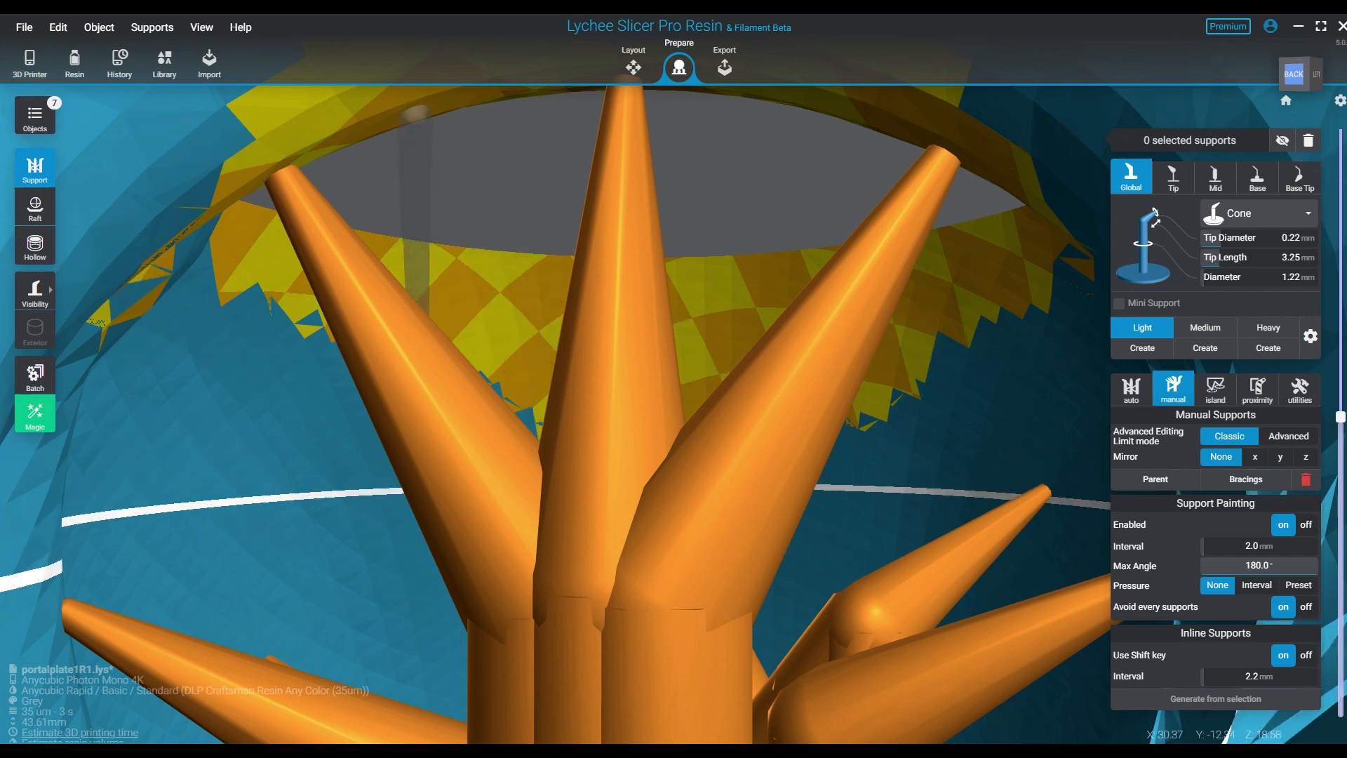
Place two light mini supports branching from either side of the central interior support up to the arched rim.
scroll(561, 379, "up", 3)
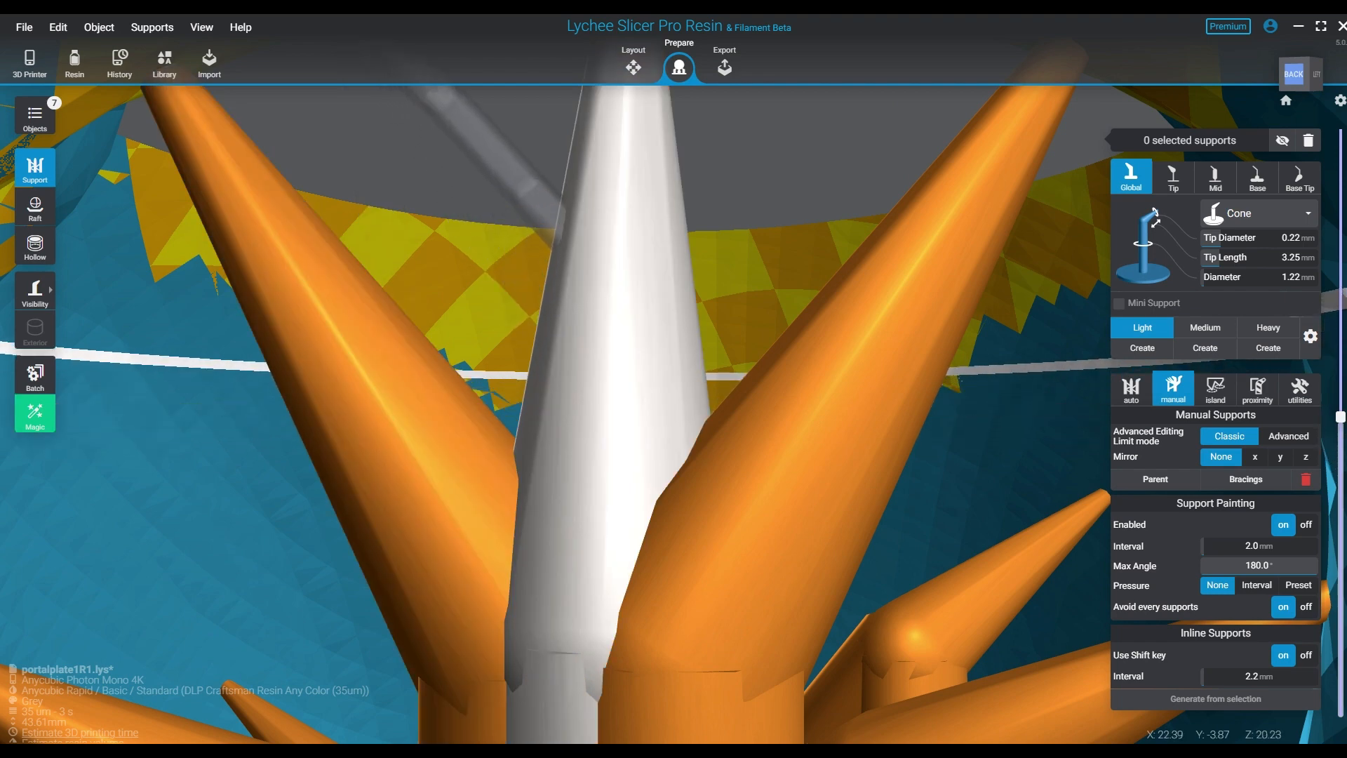
left_click(610, 421)
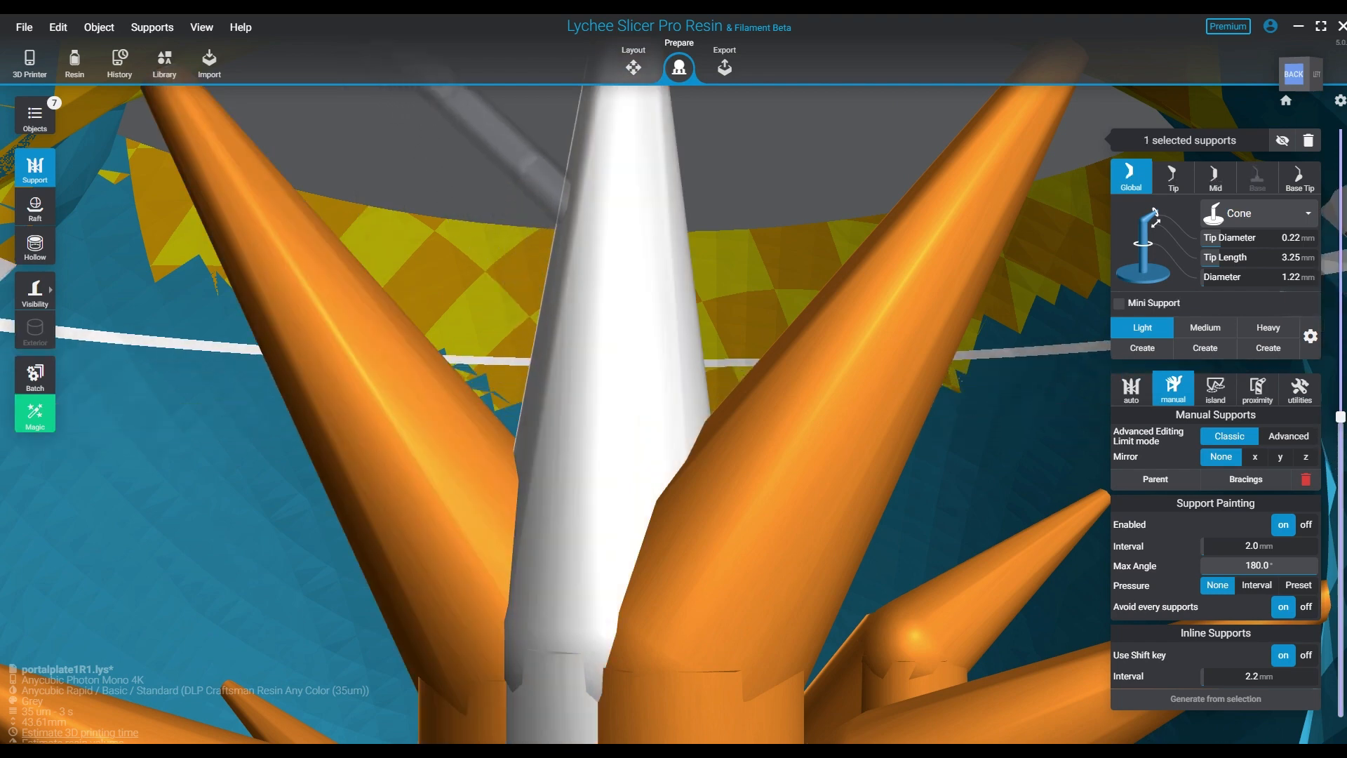
left_click(561, 211)
right_click_drag(674, 190, 716, 242)
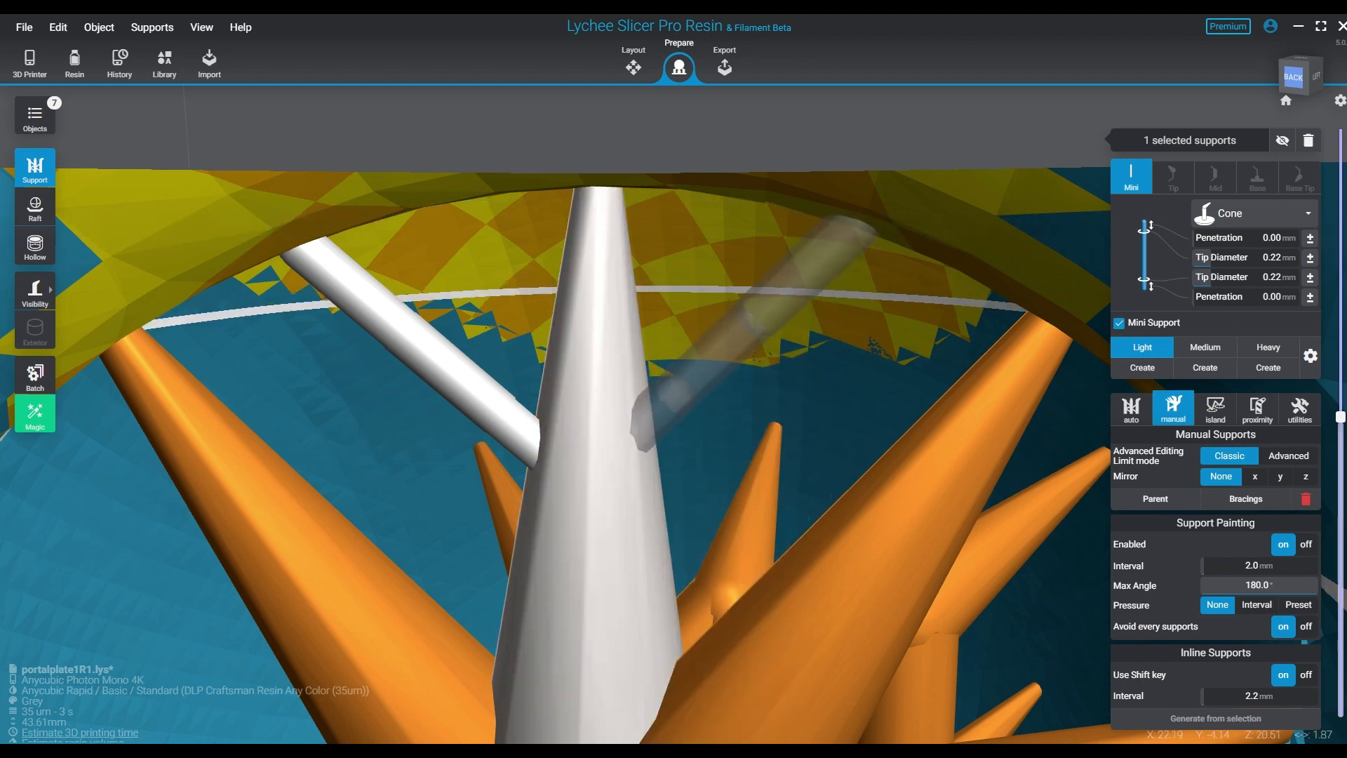
left_click(644, 432)
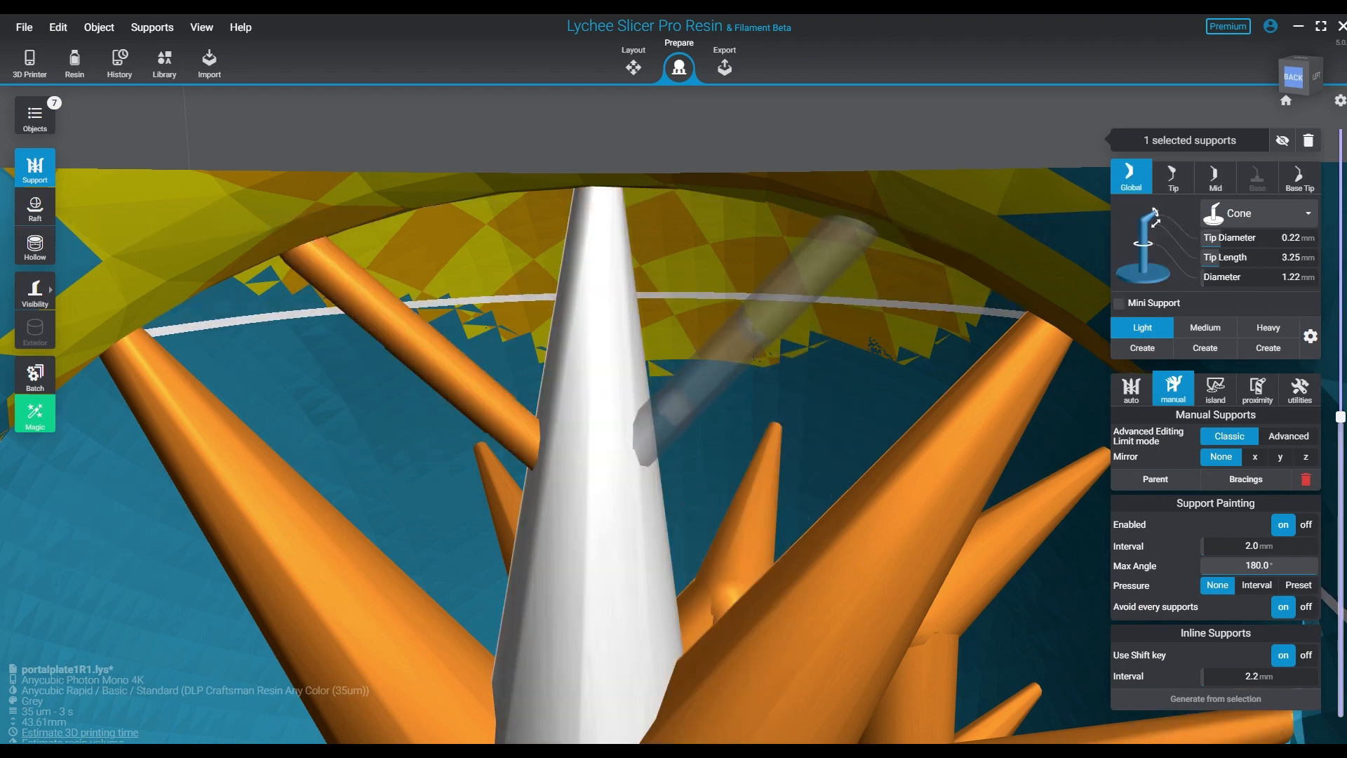
left_click(644, 435)
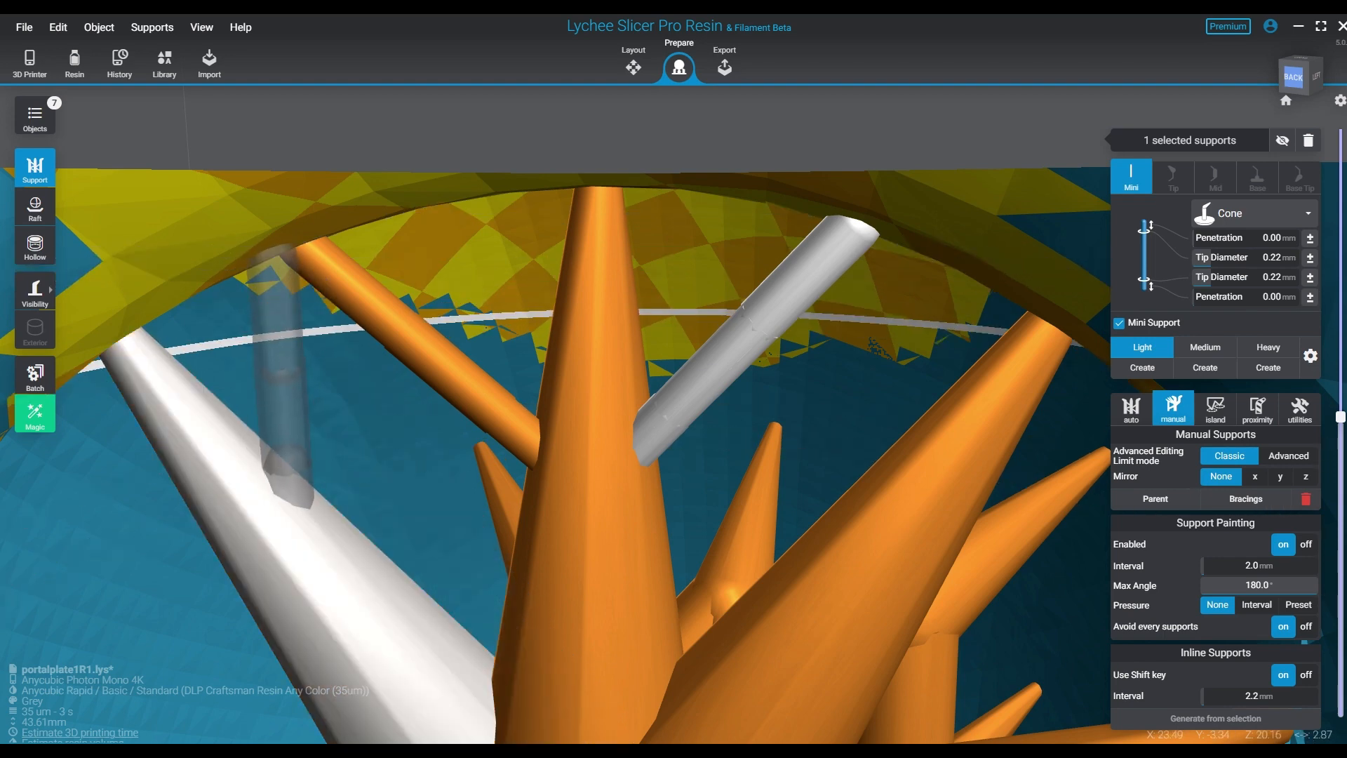
Add one light mini support from each of the two outer angled supports up to the arched rim.
left_click(292, 492)
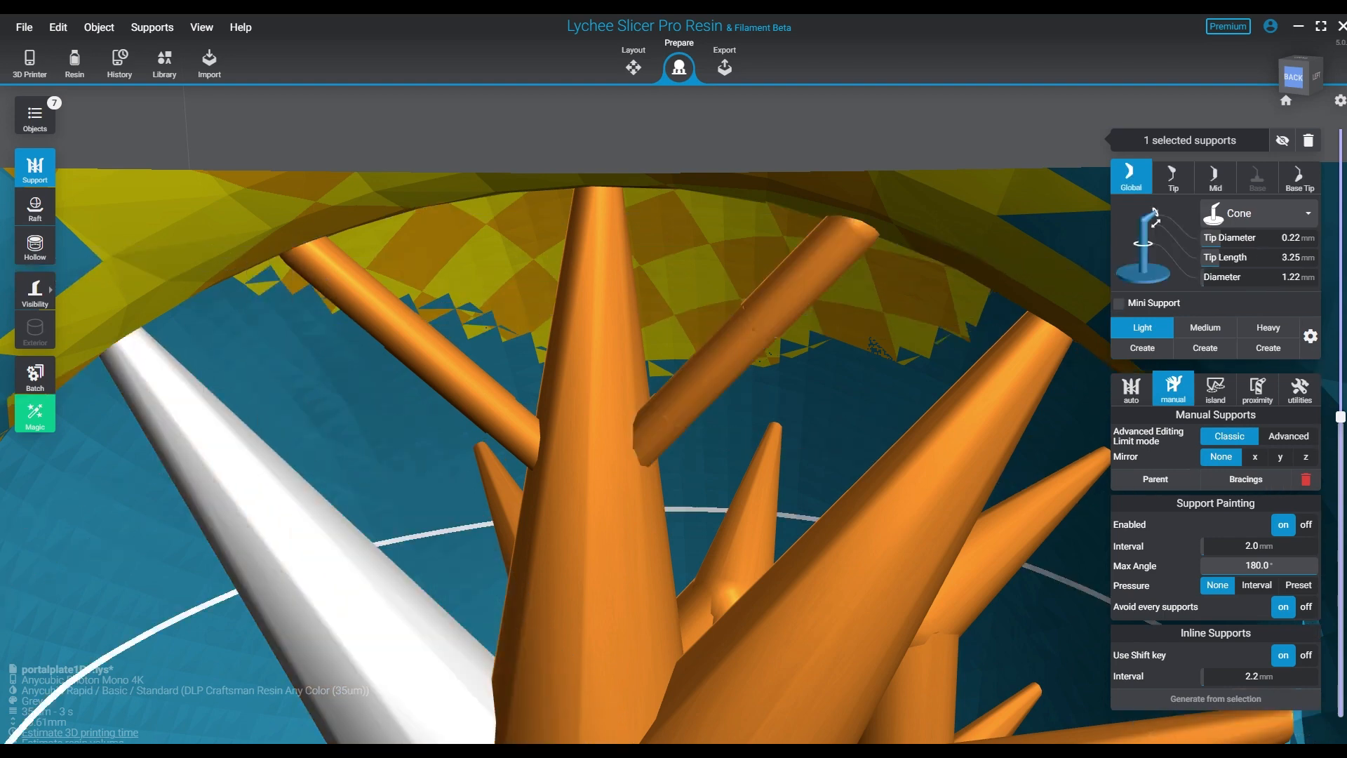
left_click(276, 248)
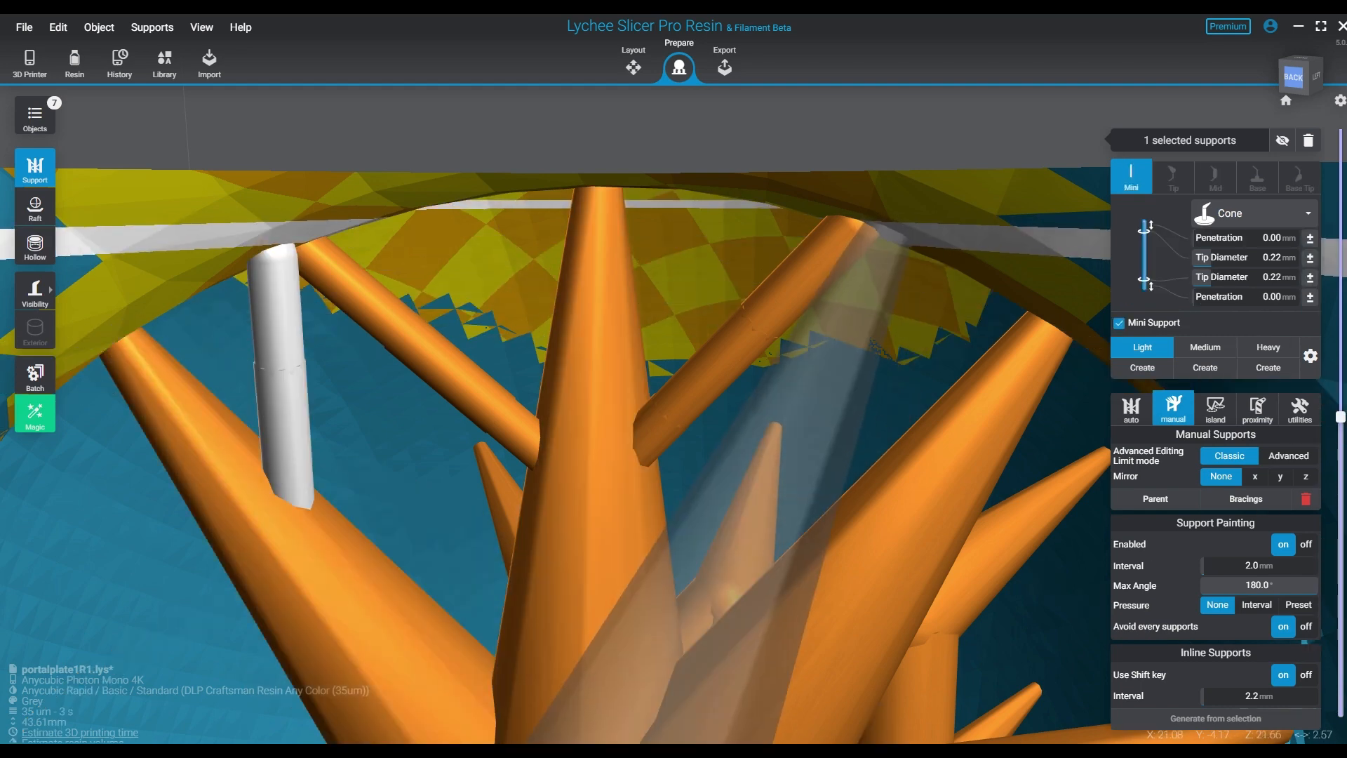
left_click(895, 449)
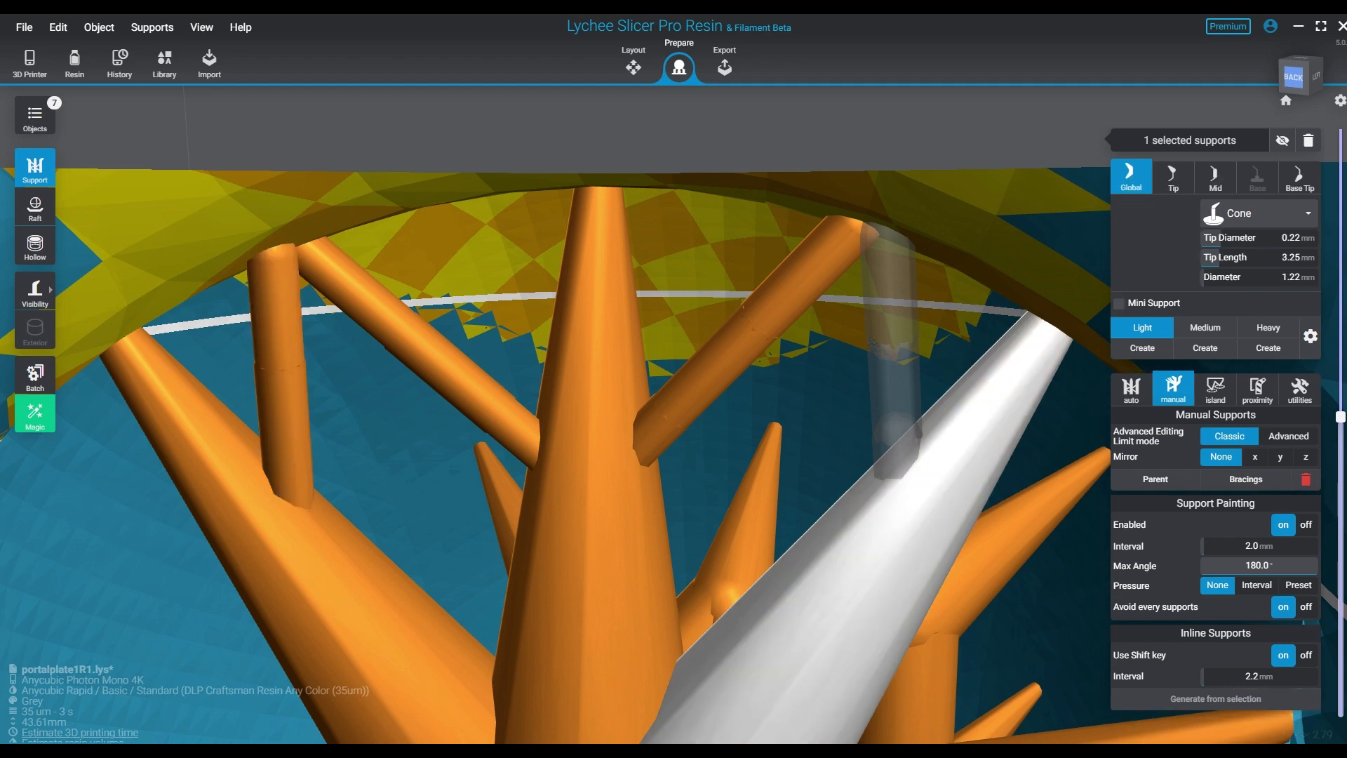
left_click(887, 234)
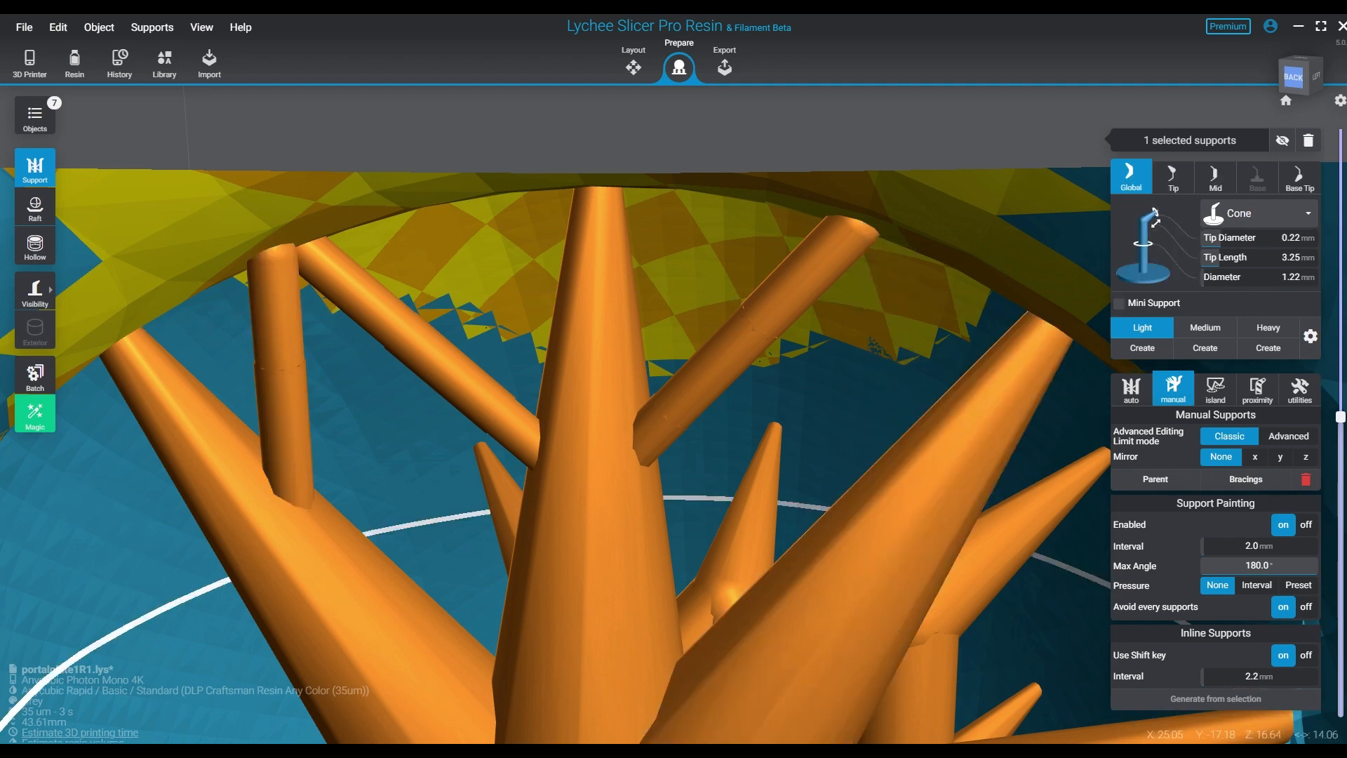
right_click_drag(849, 512, 833, 560)
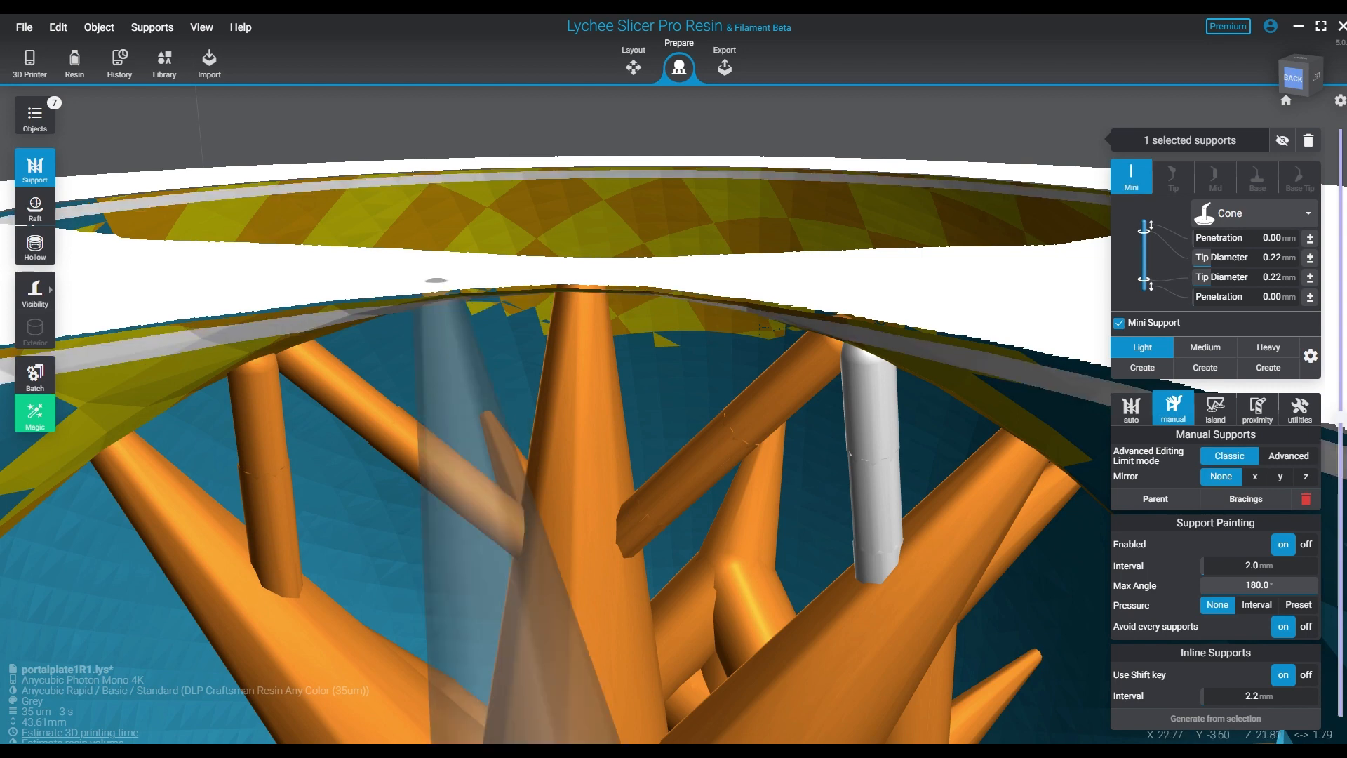
Add a steeper light mini support on each side of the central support, reaching the rim close to its tip.
left_click_drag(439, 298, 509, 521)
left_click(483, 489)
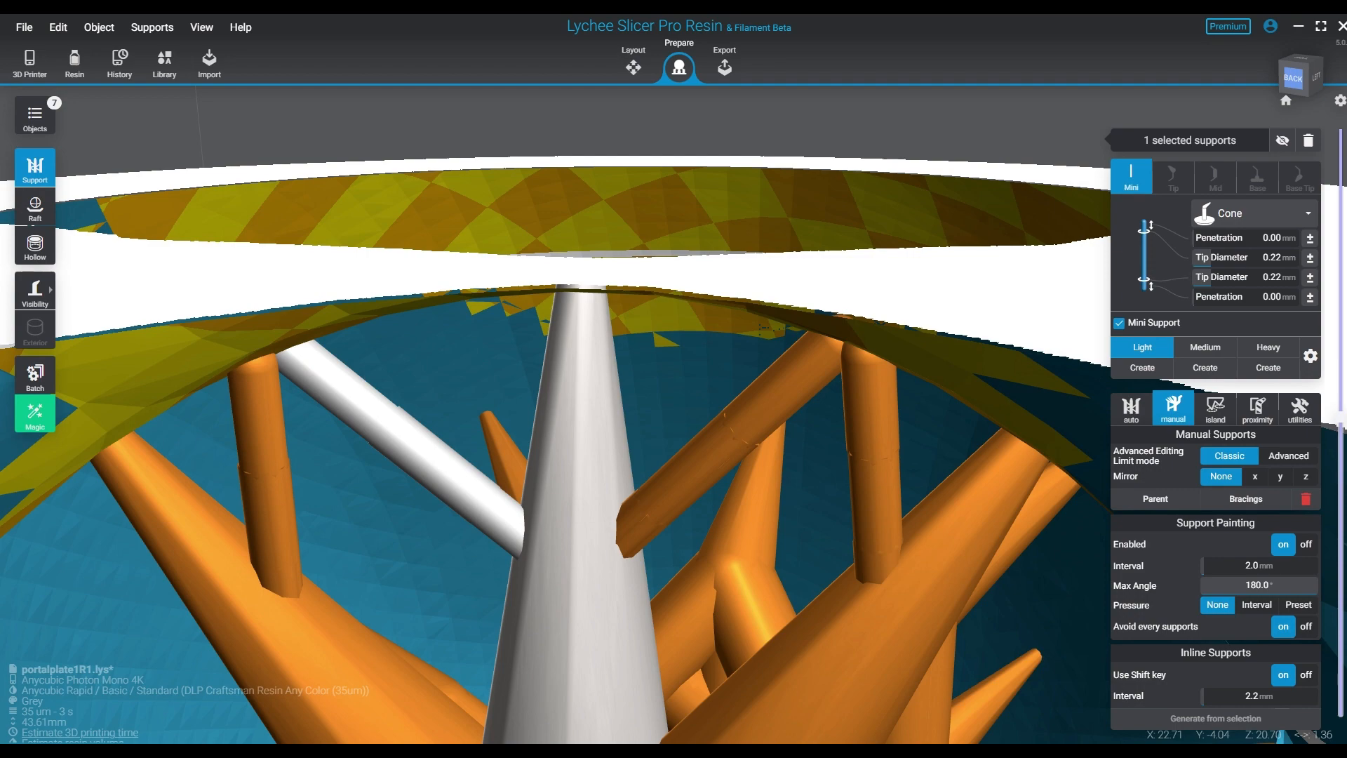
left_click(577, 491)
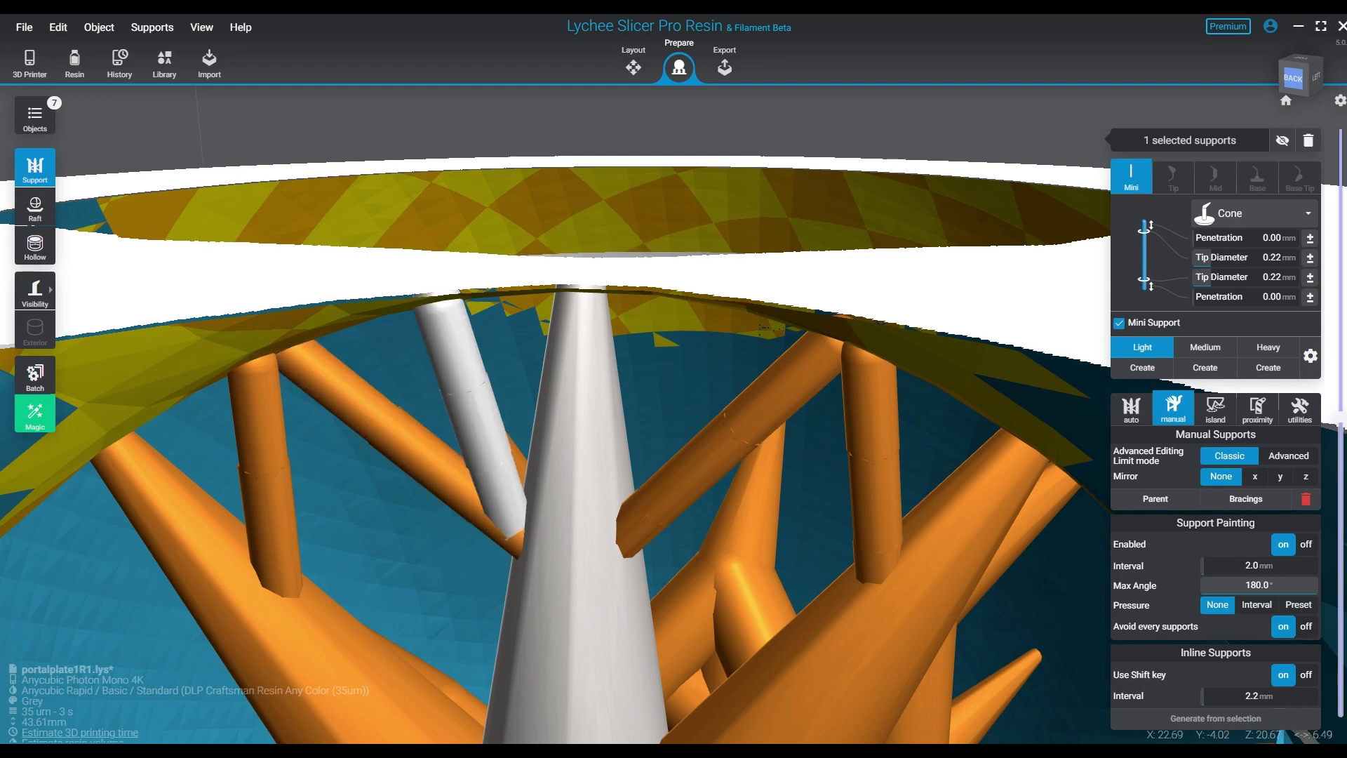
right_click_drag(577, 456, 849, 316)
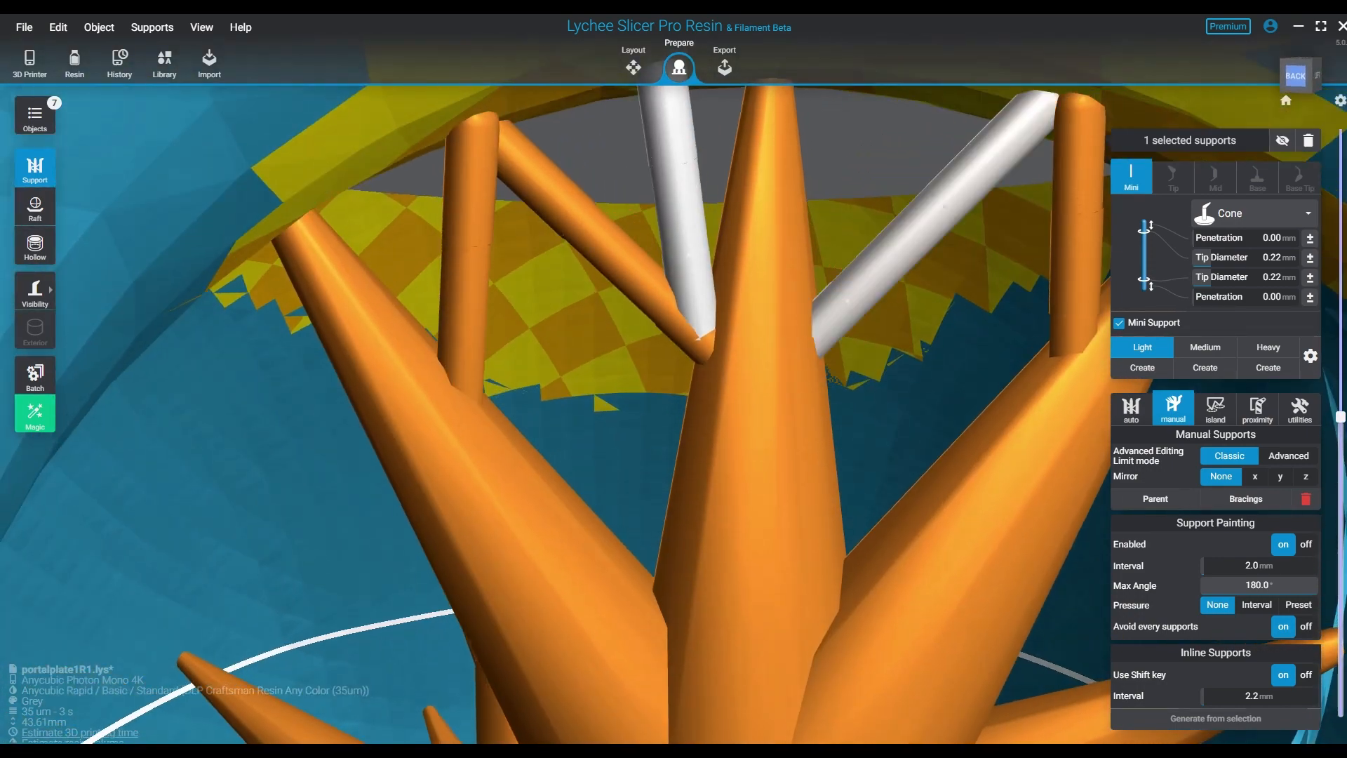
middle_click_drag(842, 316, 842, 394)
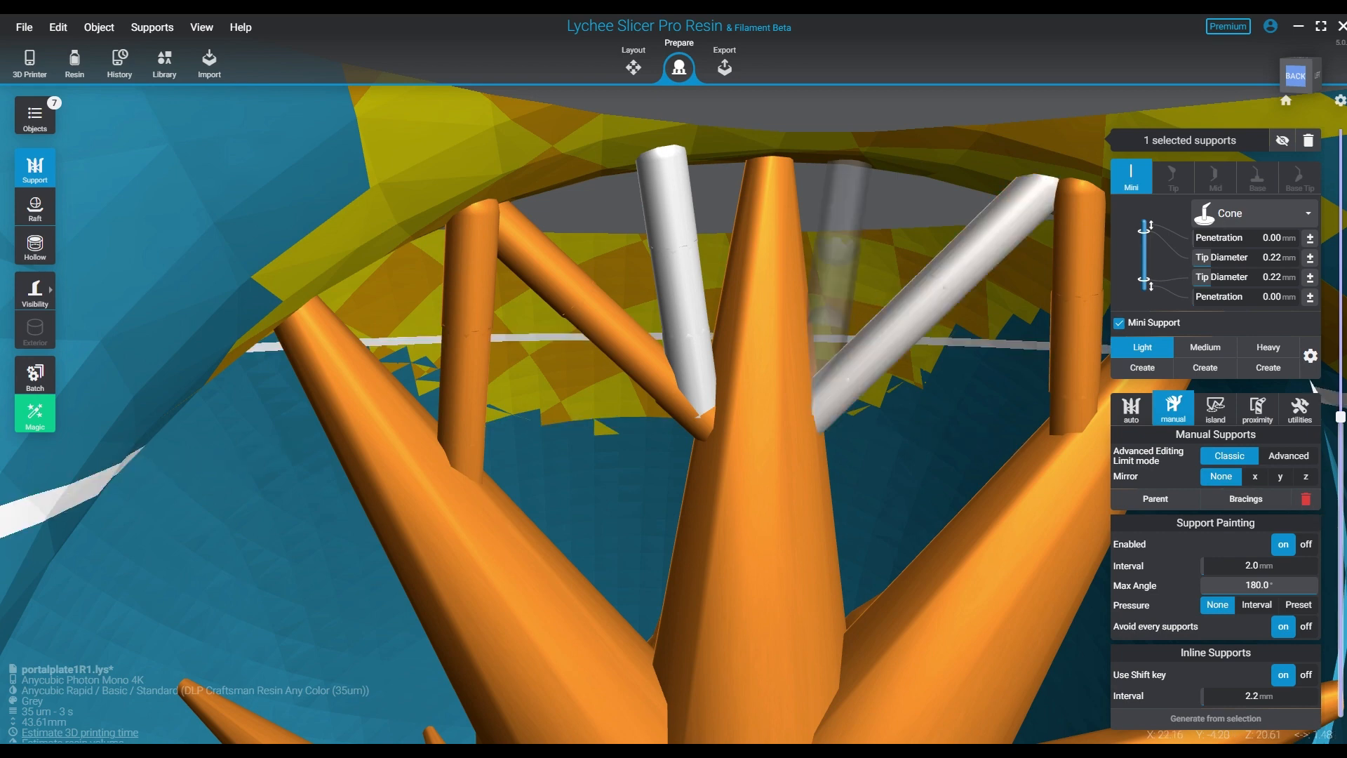
left_click(862, 370)
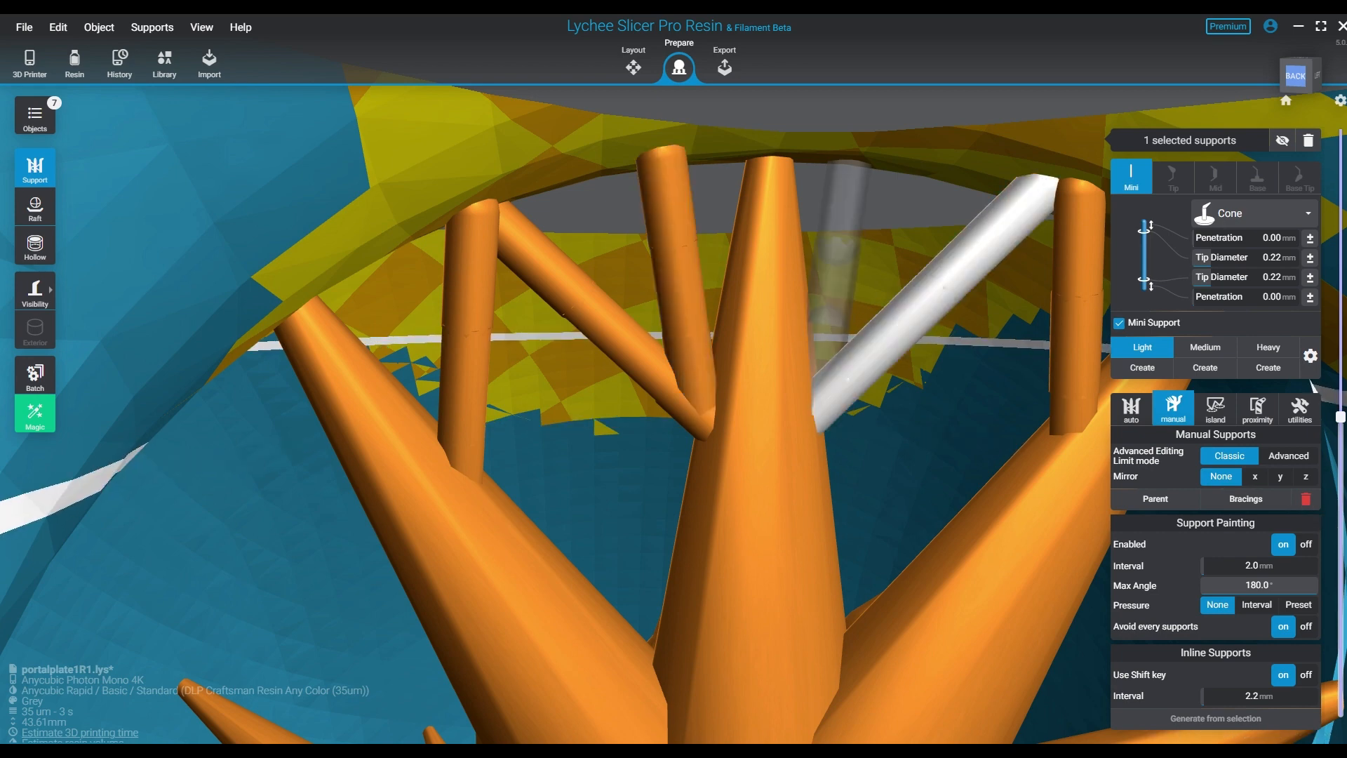
left_click_drag(849, 164, 807, 403)
right_click_drag(807, 403, 761, 365)
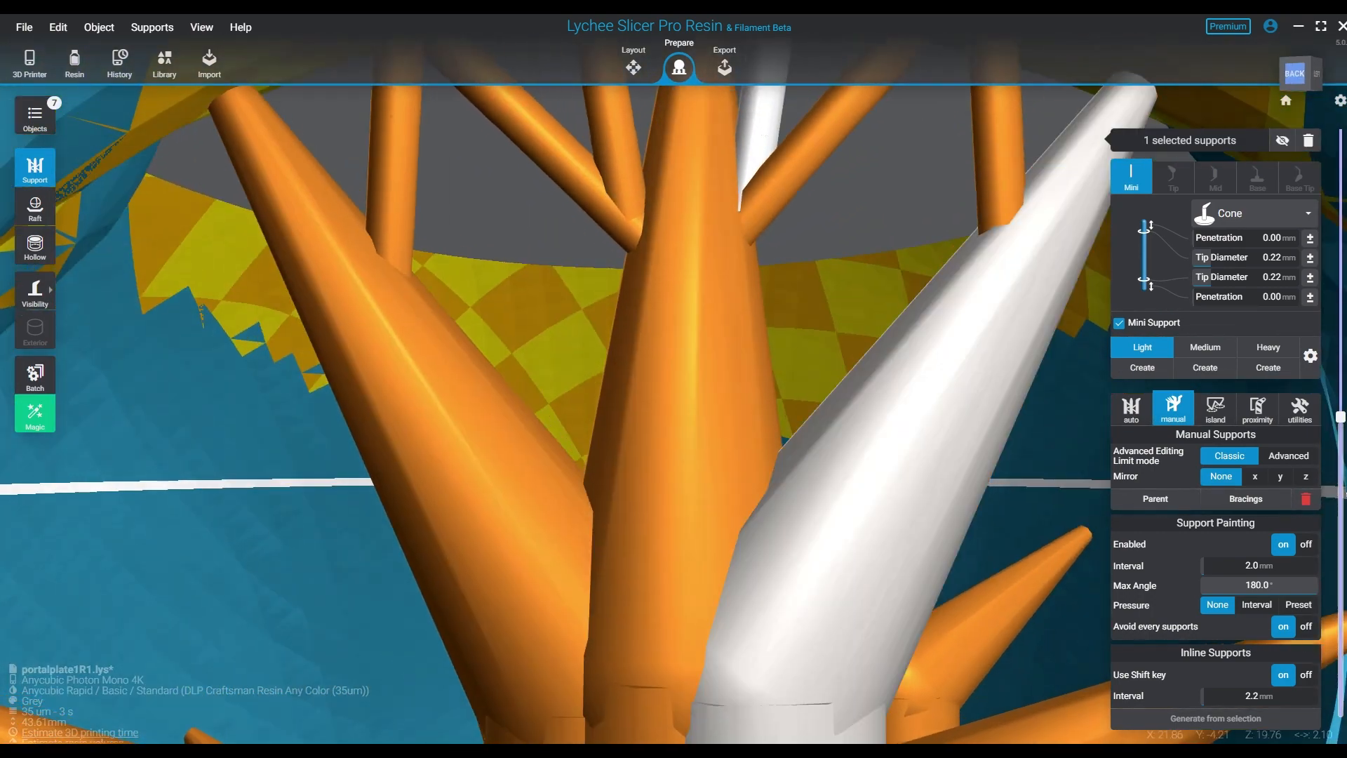
Reduce the supports to tip points only and place seven light supports in a row along the hollow's upper inner wall.
scroll(747, 433, "down", 5)
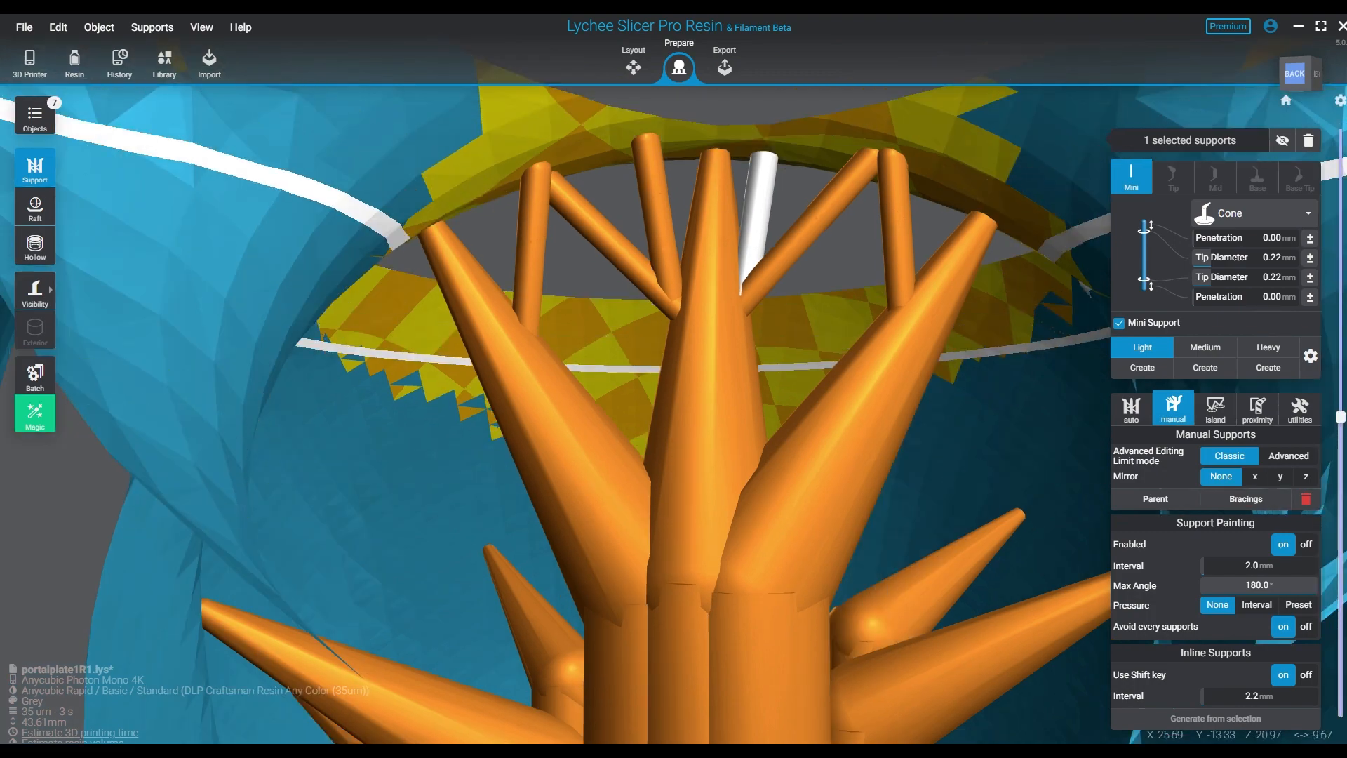
right_click_drag(772, 238, 776, 309)
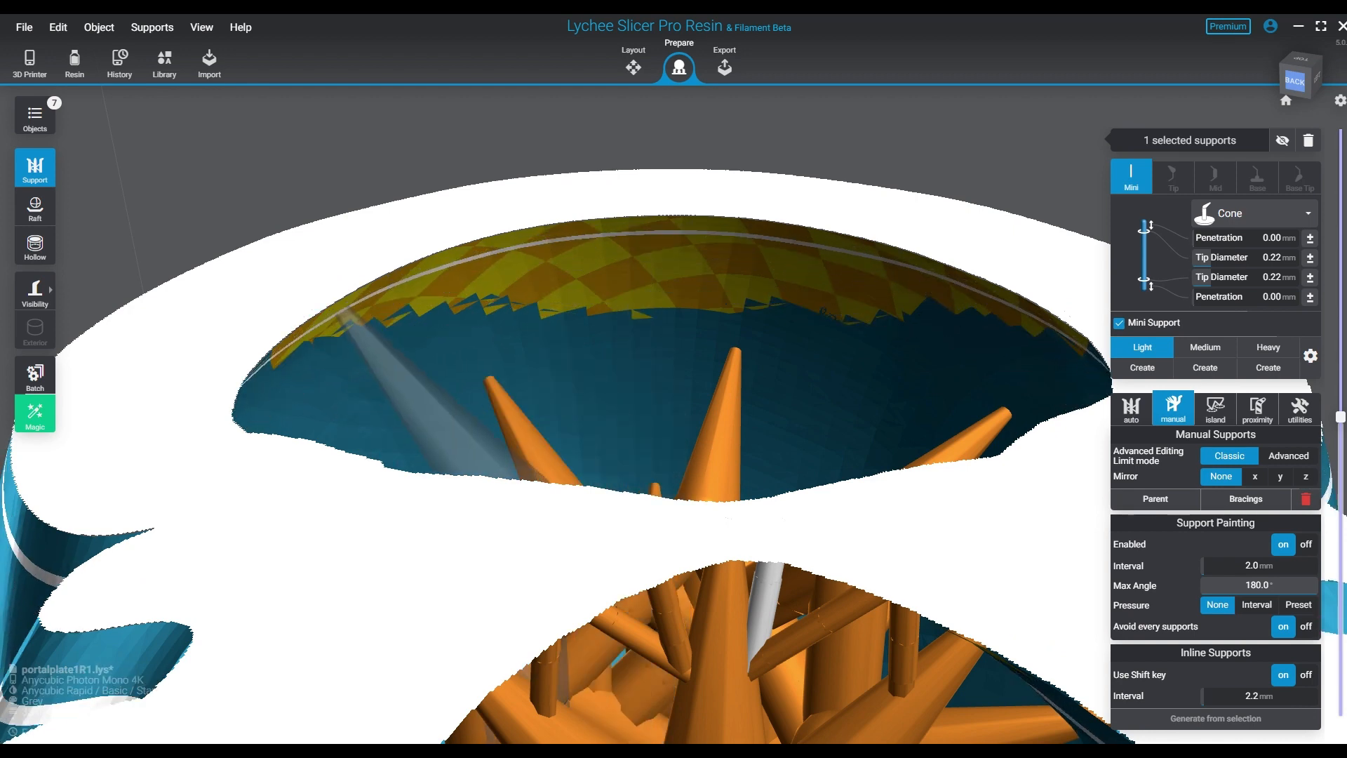
left_click(35, 291)
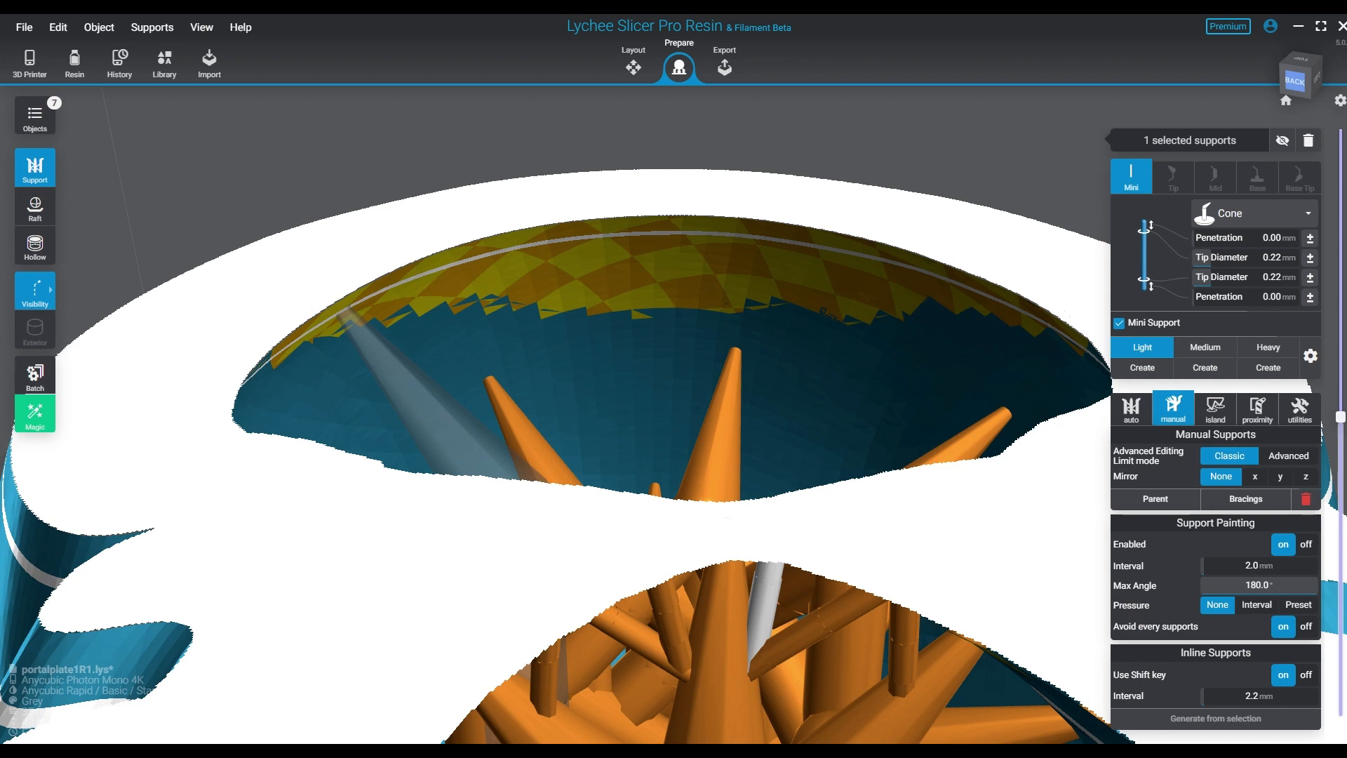
left_click(344, 313)
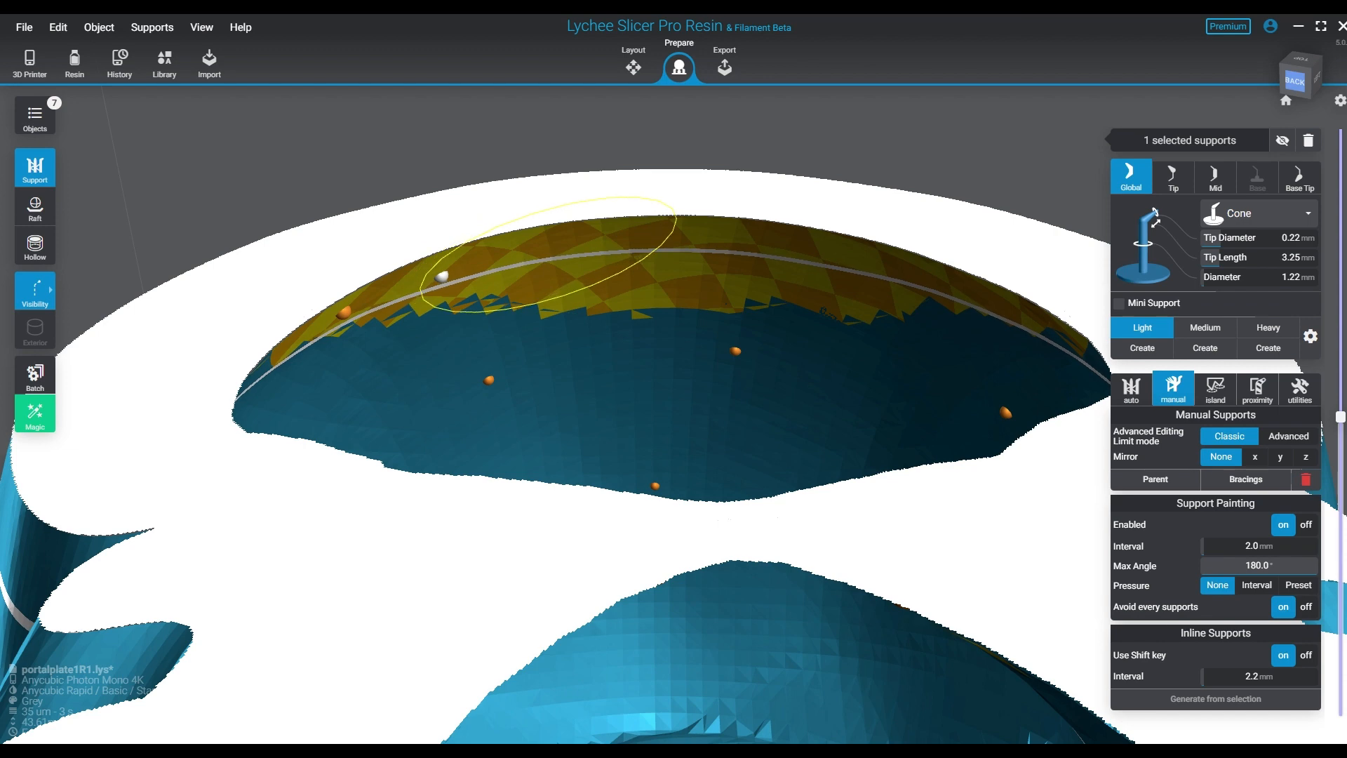
left_click(442, 276)
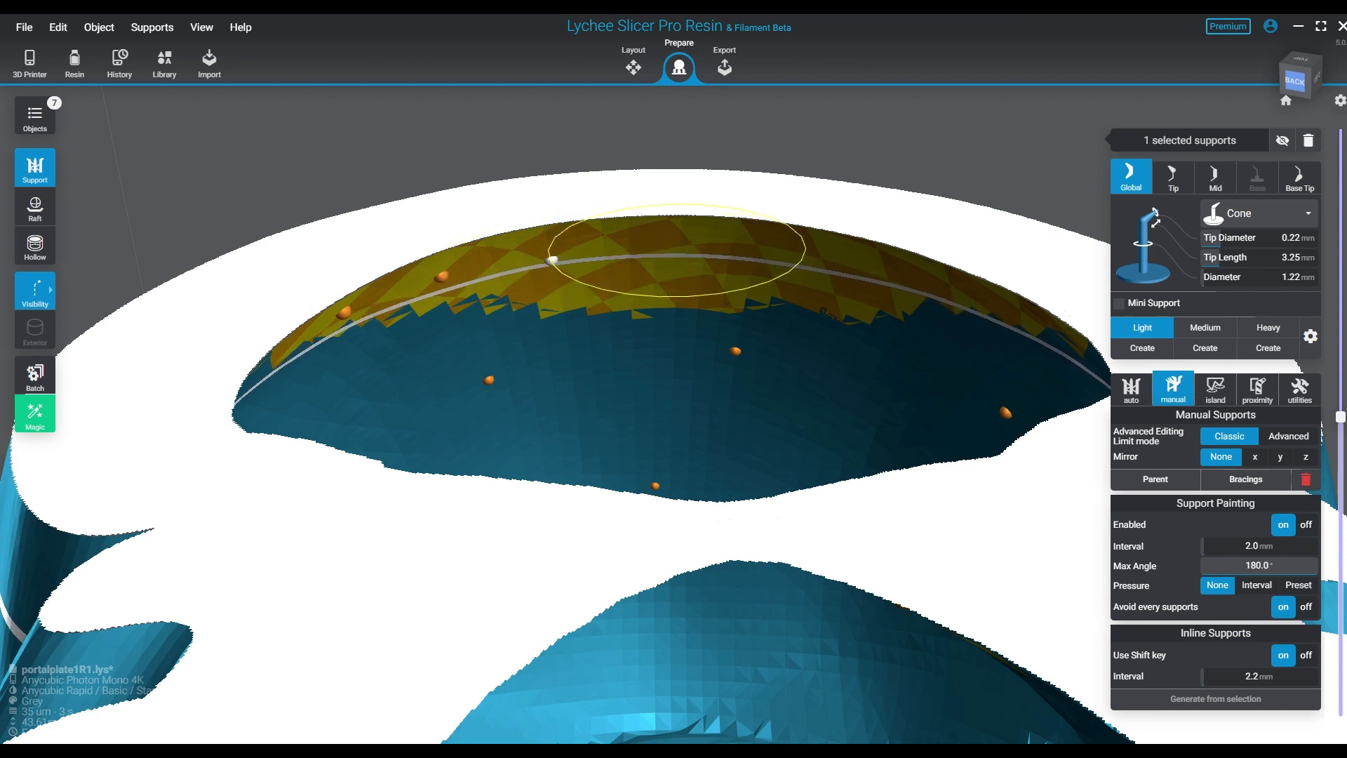
left_click(553, 260)
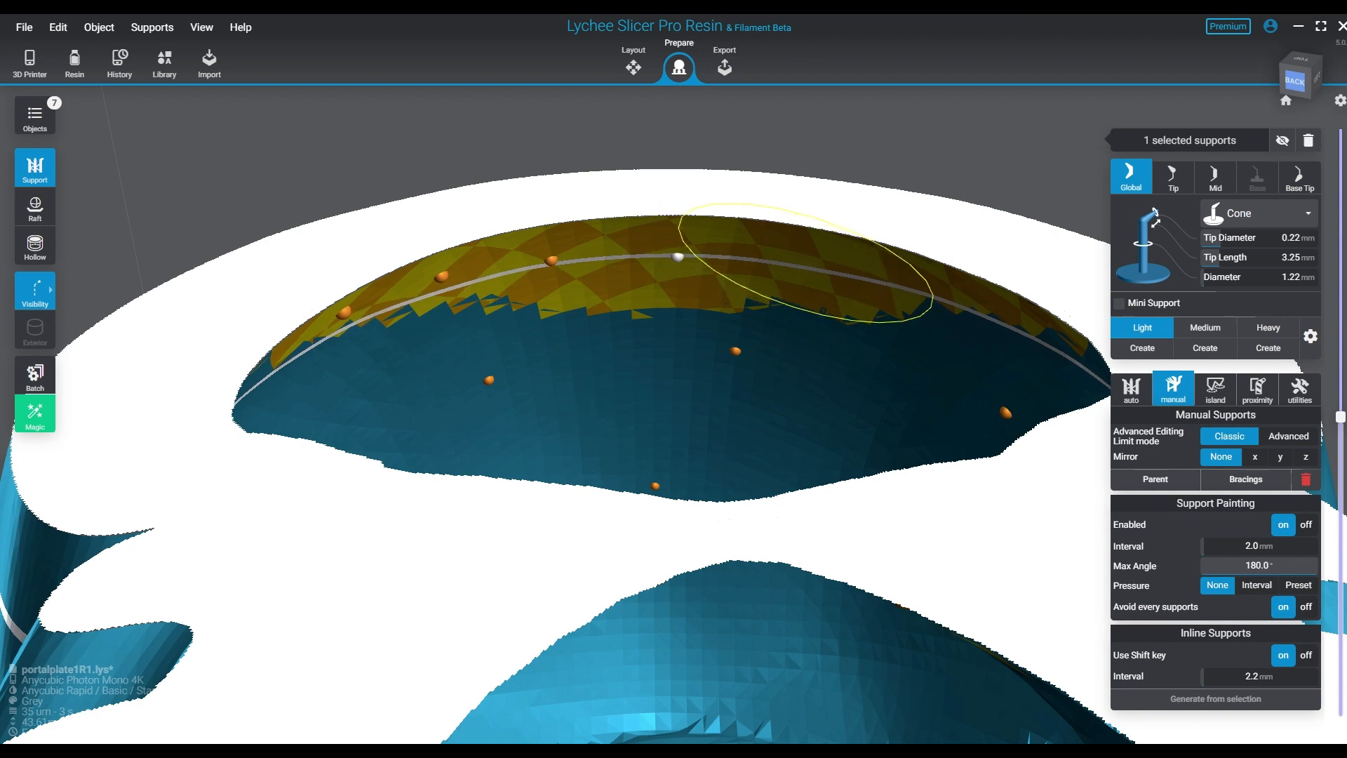
left_click(678, 257)
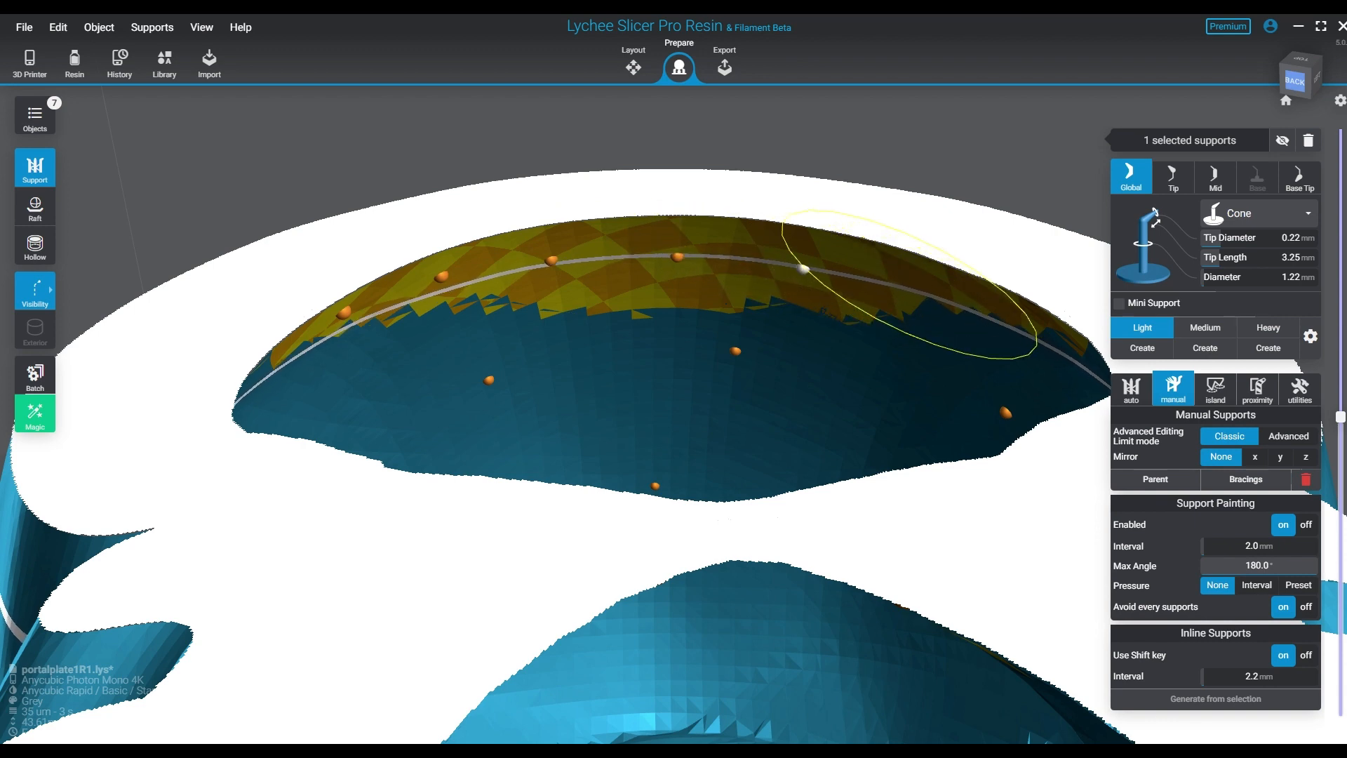
left_click(803, 269)
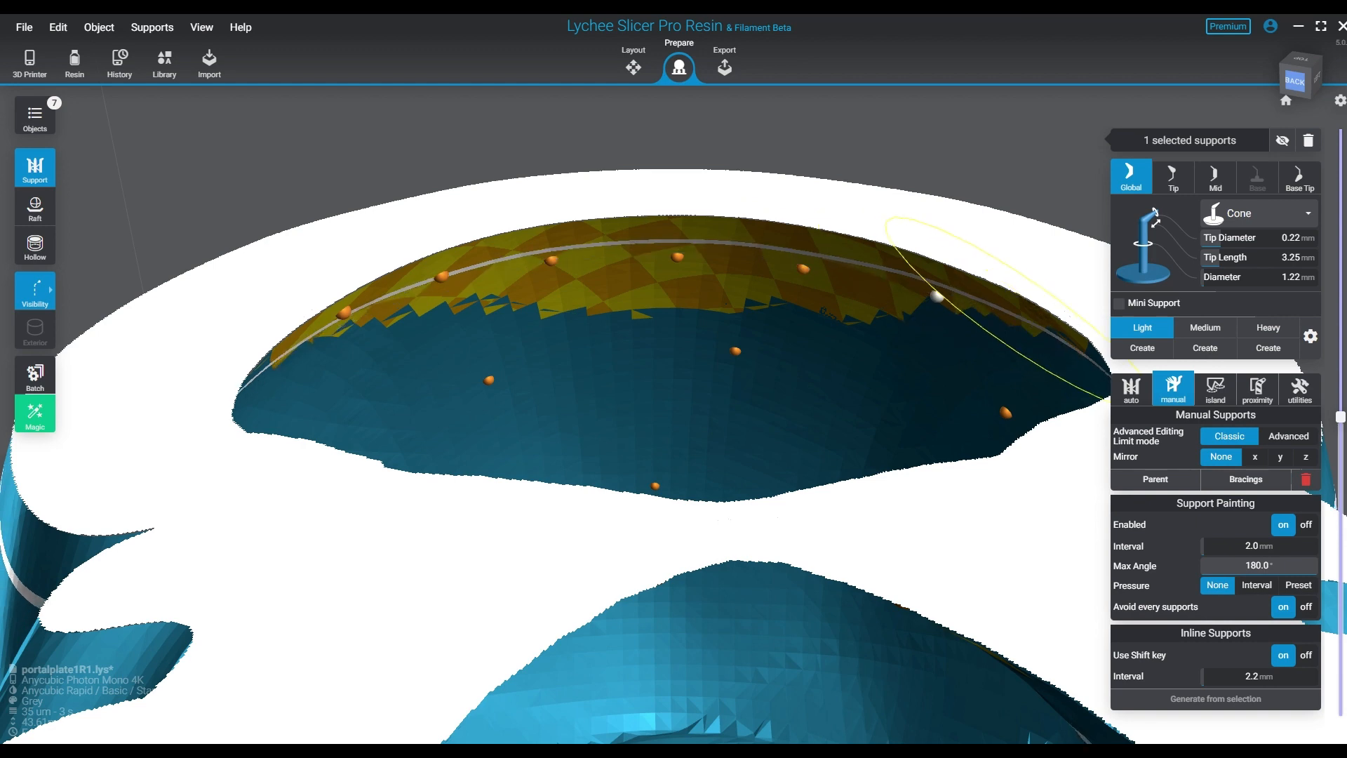
left_click(937, 296)
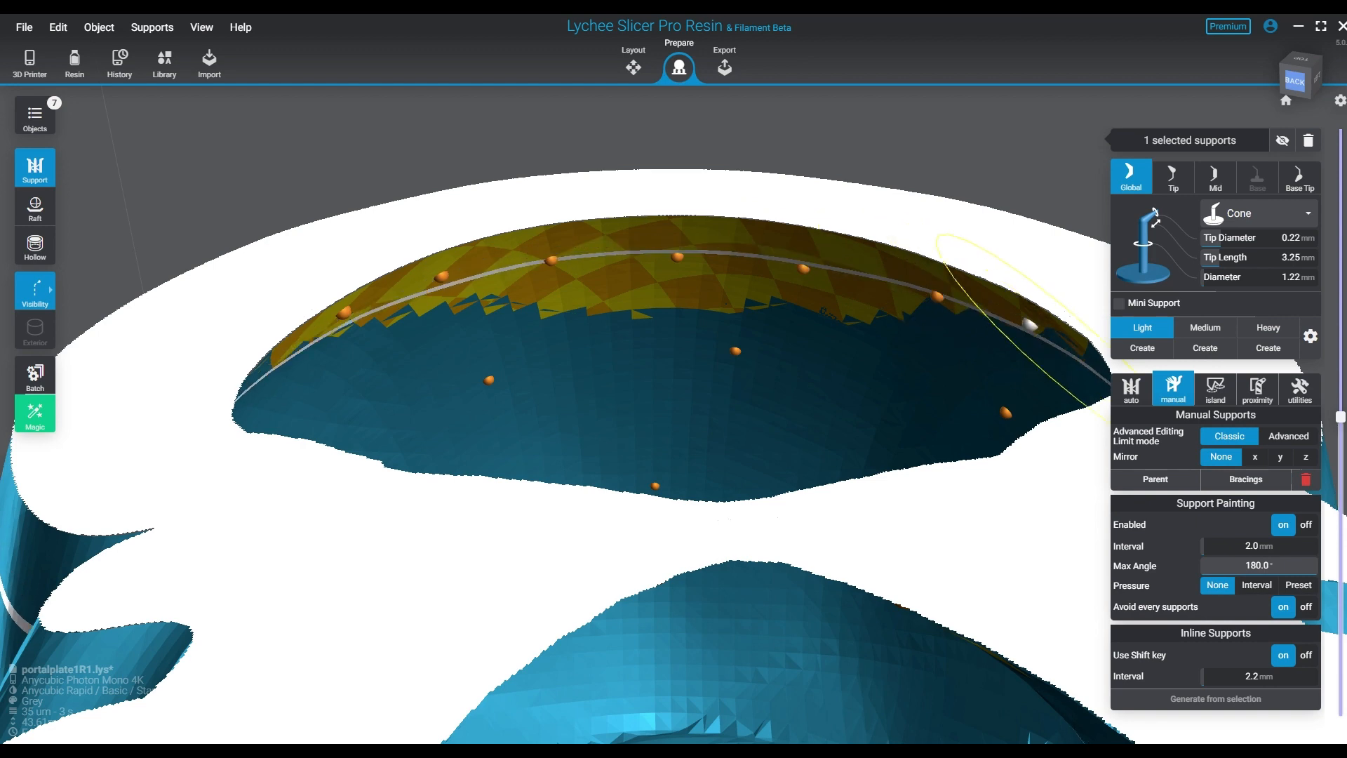
Show full supports again and set the seven new light supports to a 0.10 mm tip diameter and 1.10 mm diameter.
key("v")
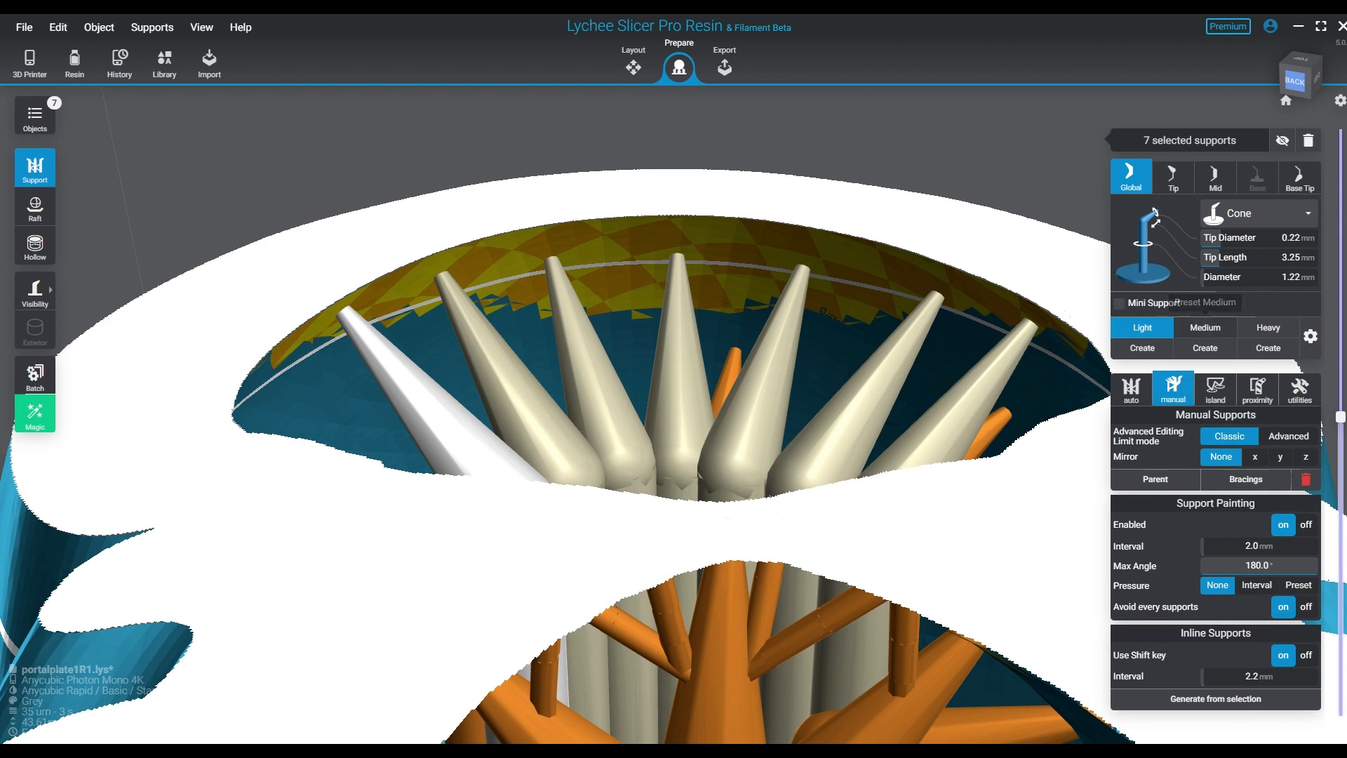
left_click(1143, 327)
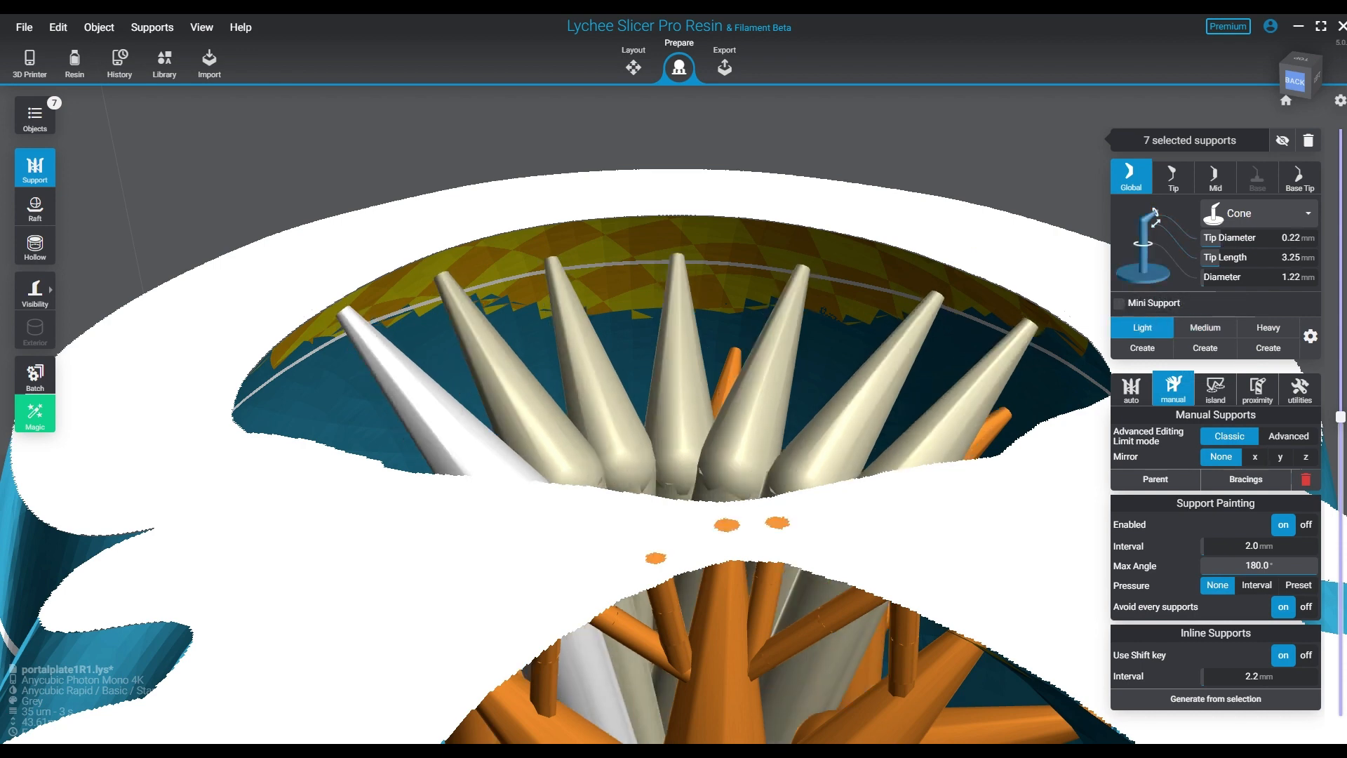
left_click(1291, 238)
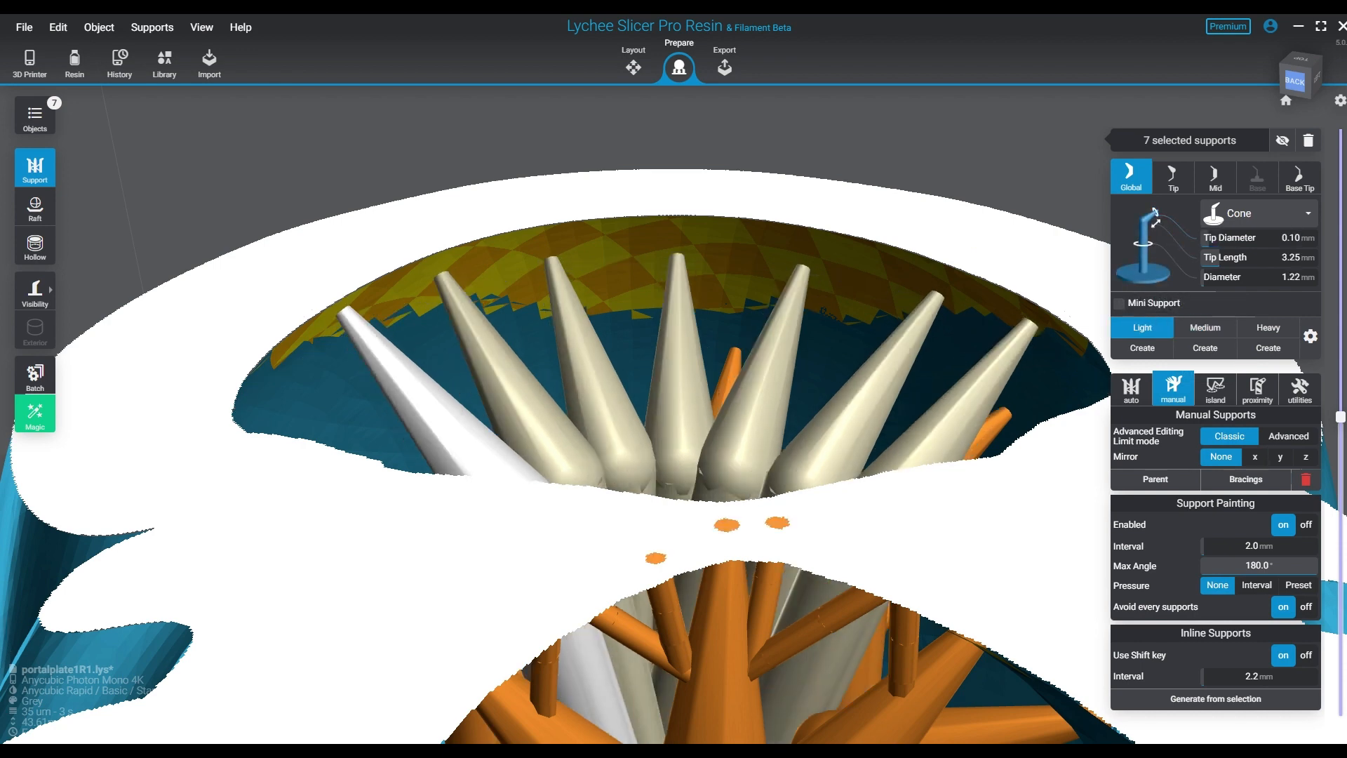
key("Return")
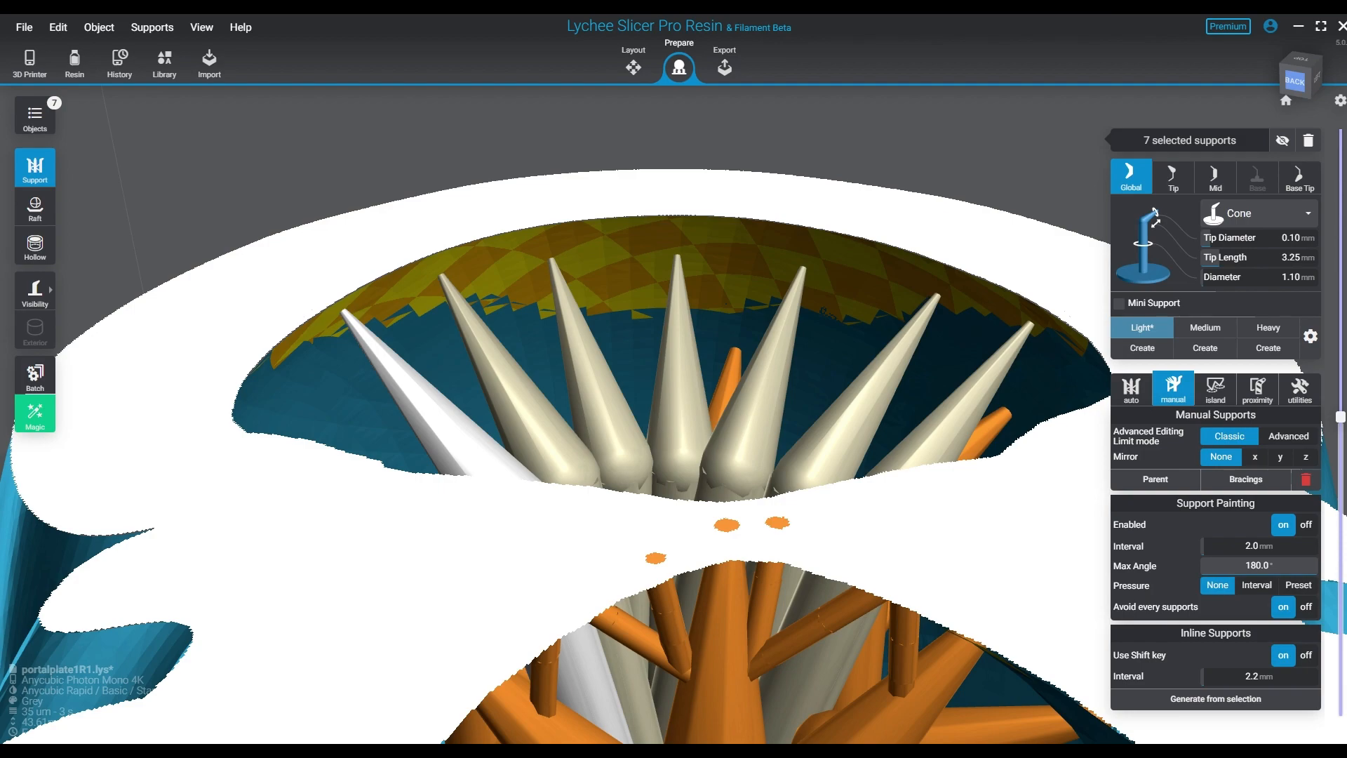
Place light mini supports with 0.10 mm tips along the overhanging inner wall beside the round opening in the neighbouring cavity.
right_click_drag(853, 337, 744, 298)
scroll(629, 191, "down", 5)
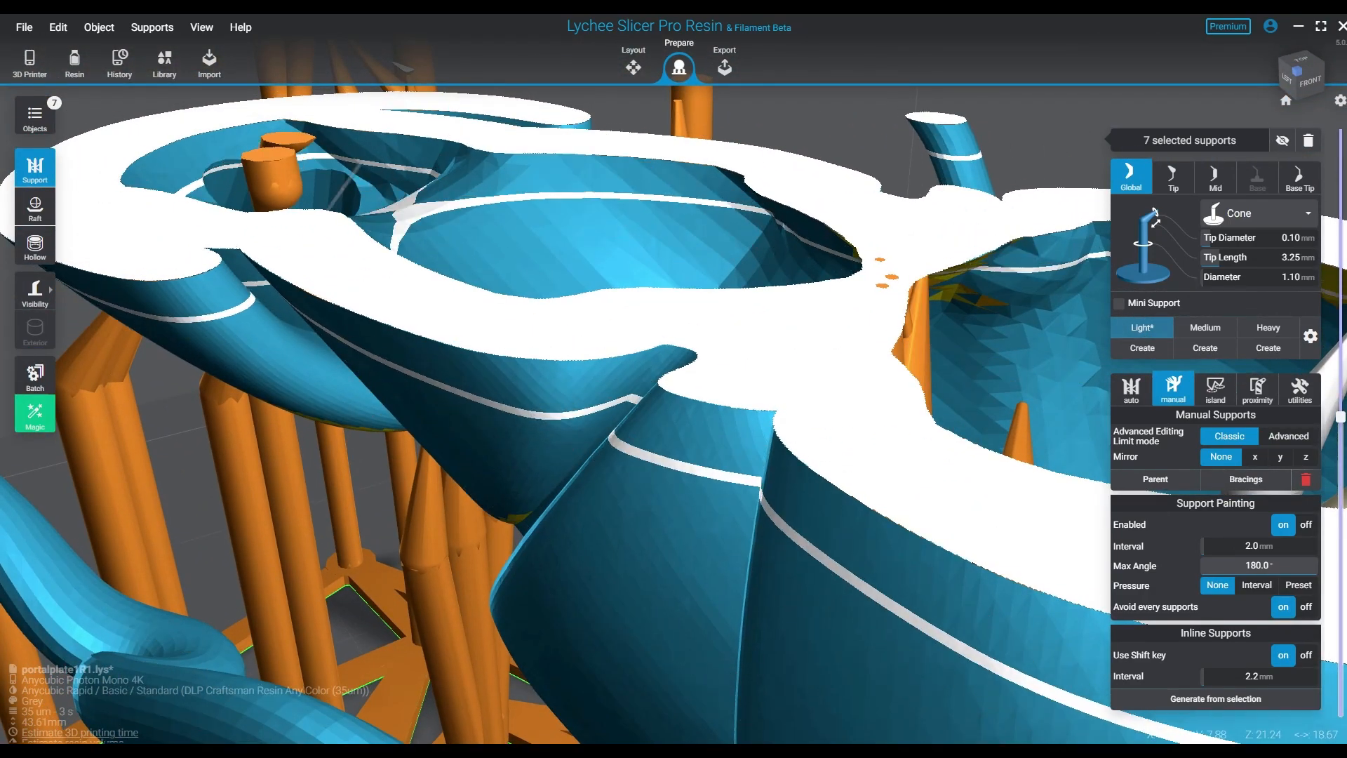
left_click(362, 162)
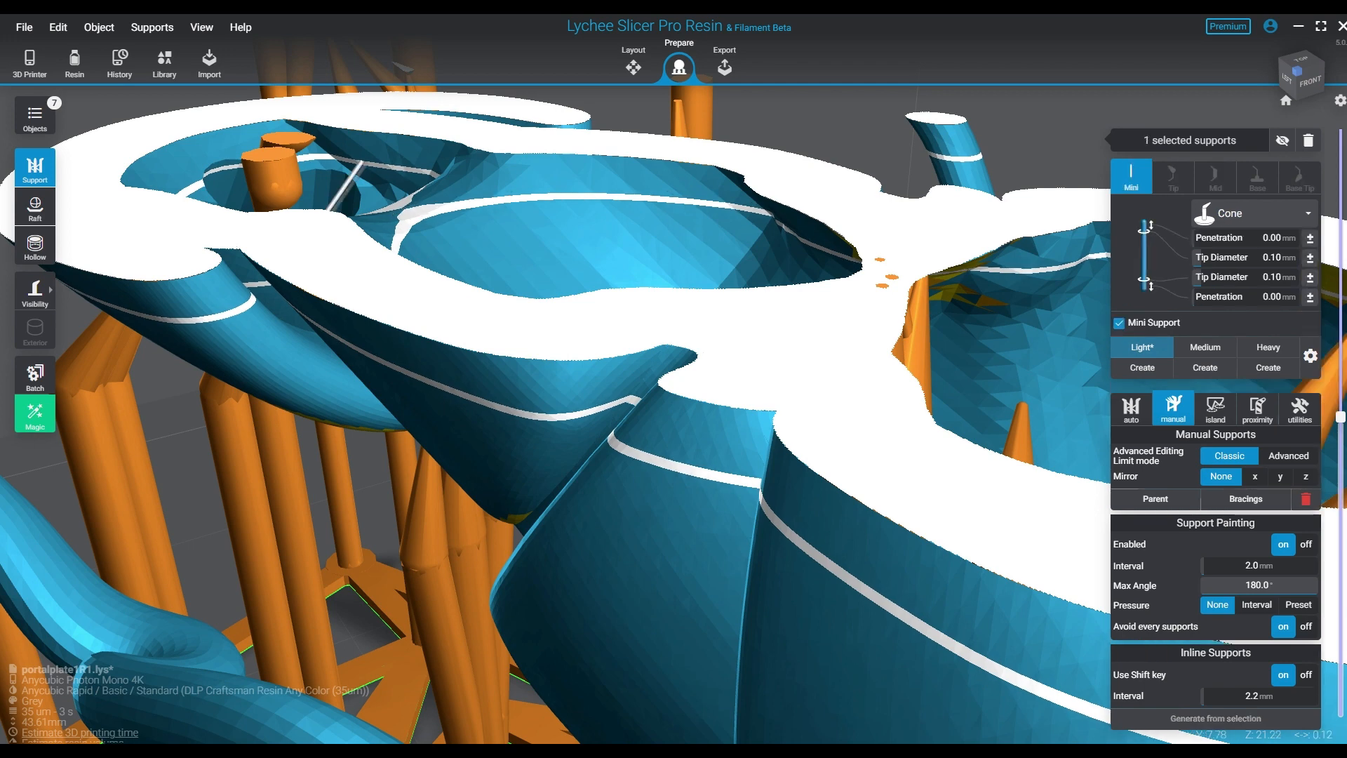
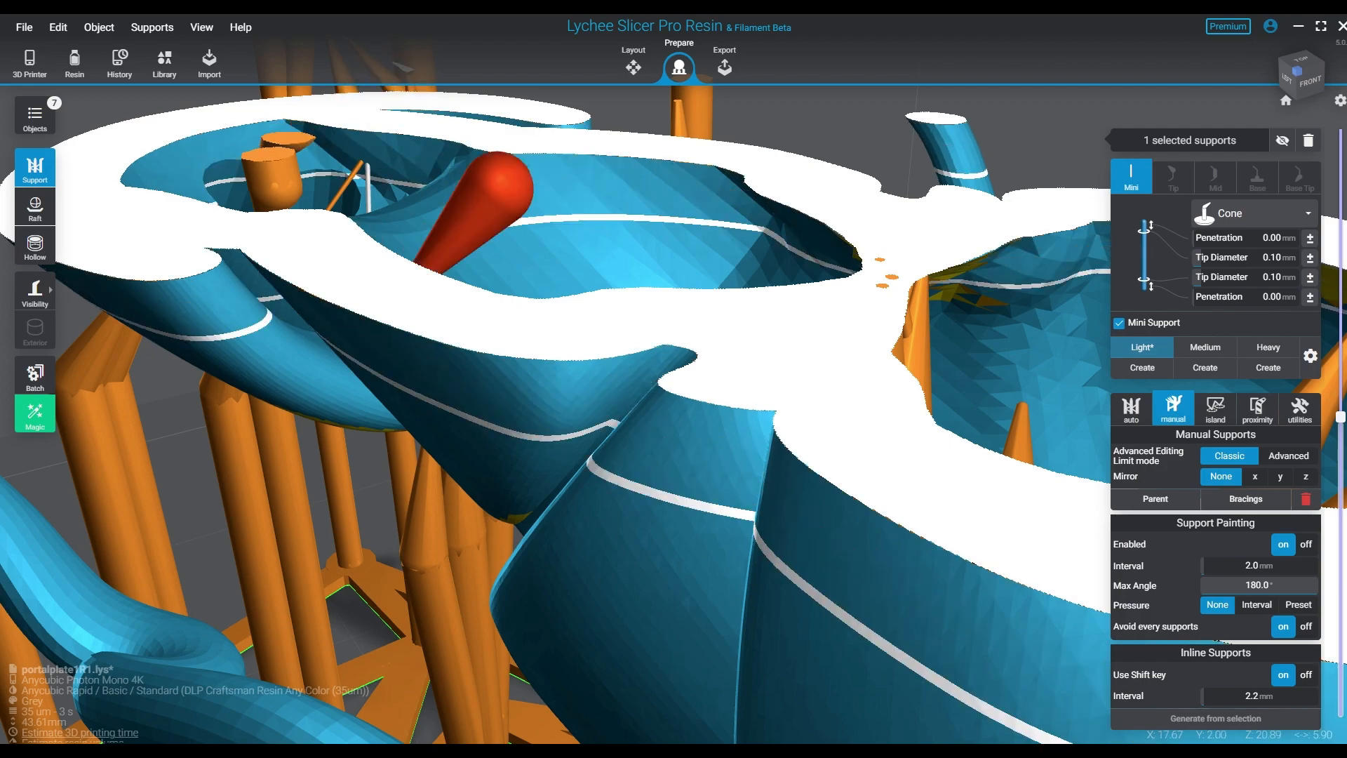
right_click_drag(417, 254, 231, 203)
middle_click_drag(1011, 294, 649, 330)
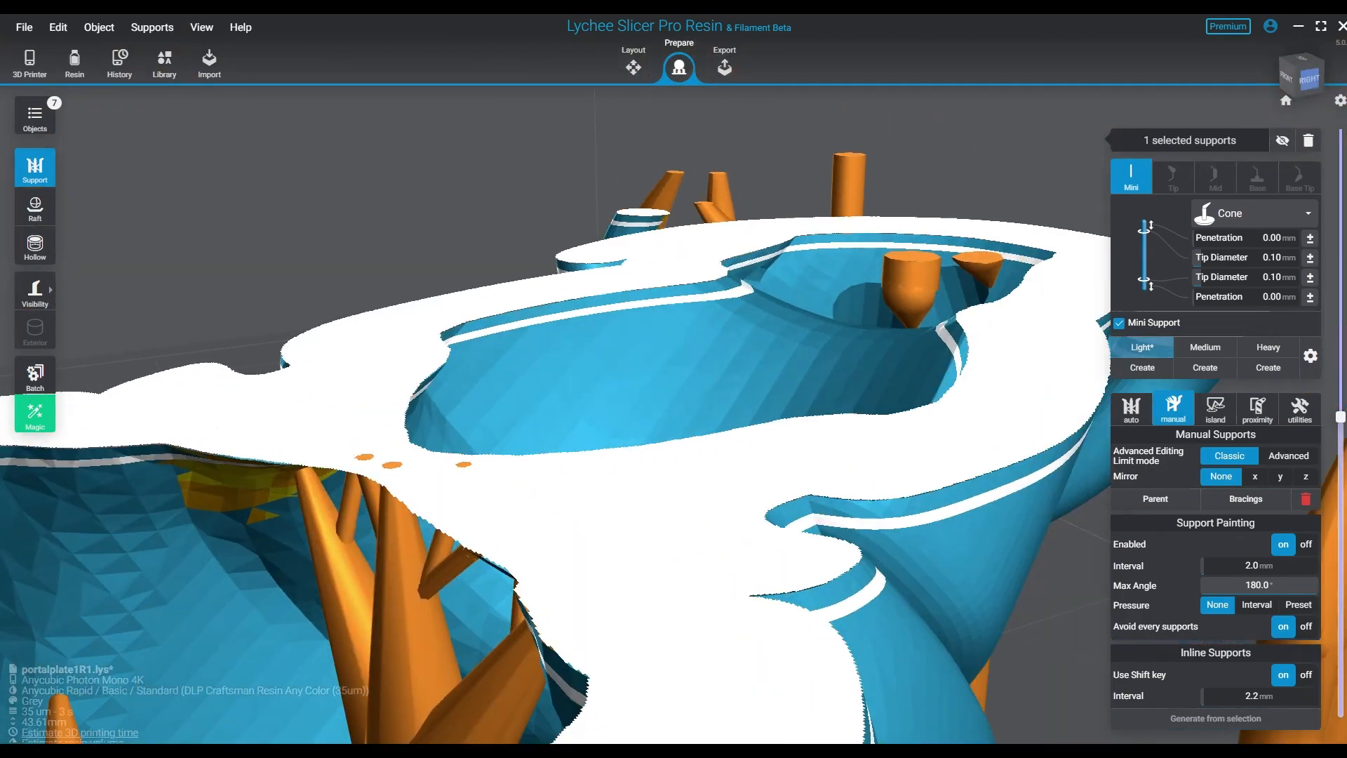
scroll(649, 341, "up", 2)
right_click_drag(649, 340, 596, 389)
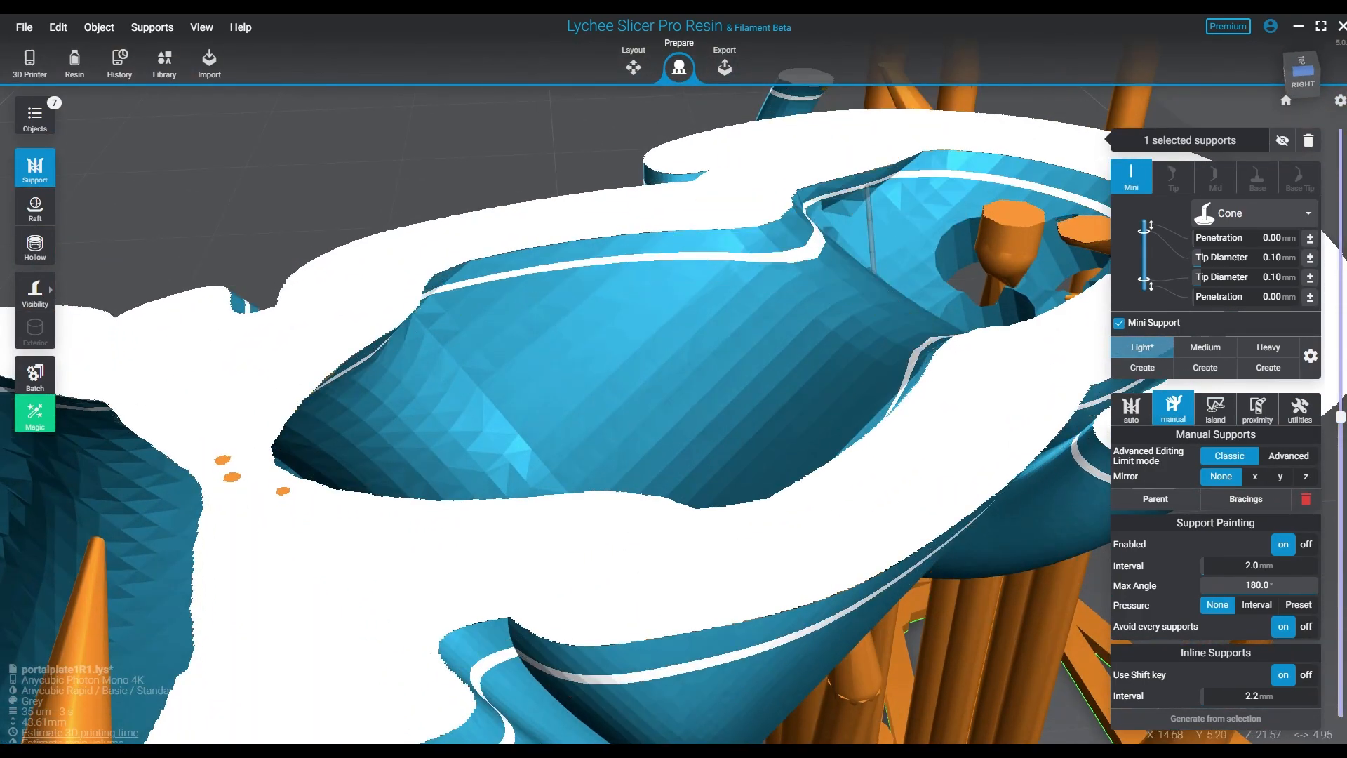
left_click(868, 186)
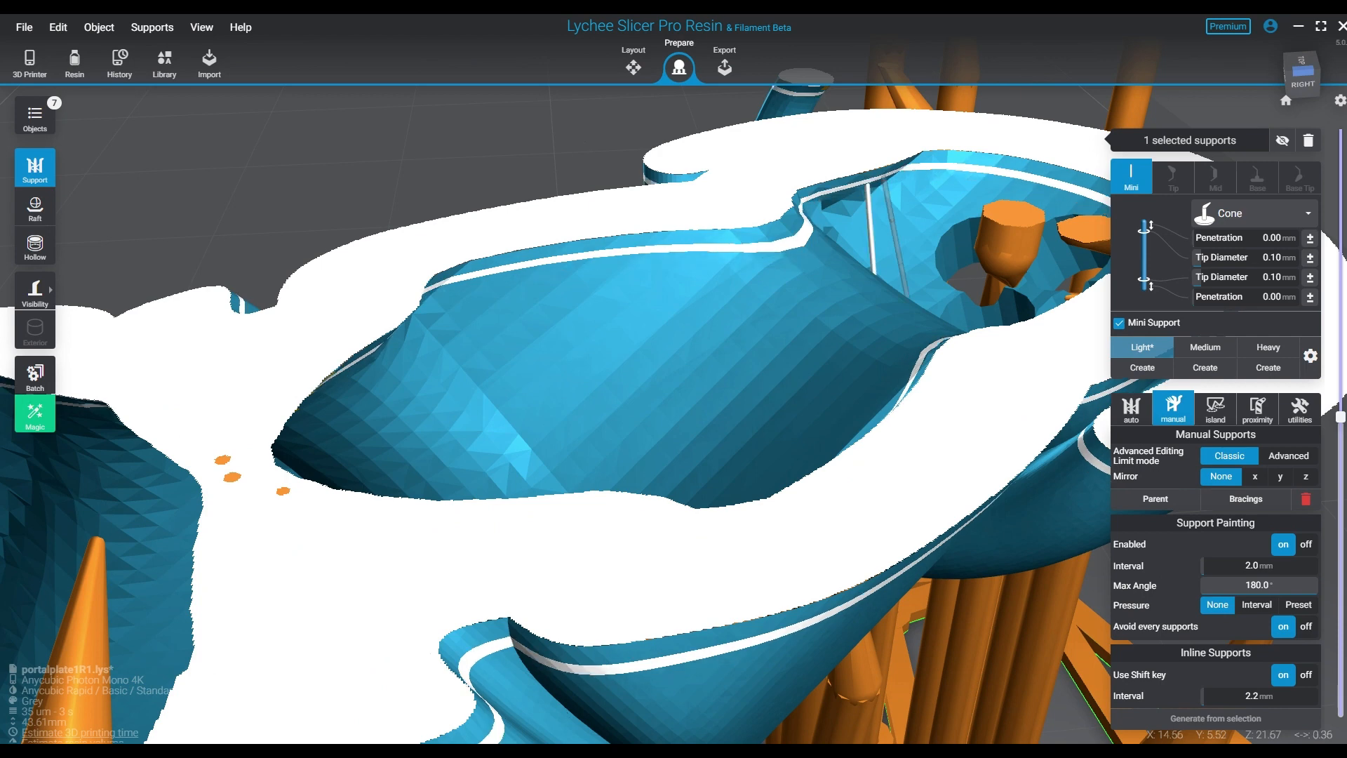
Add two more light mini supports with 0.10 mm tips beside the existing one along the neighbouring cavity's overhanging inner wall.
left_click(887, 184)
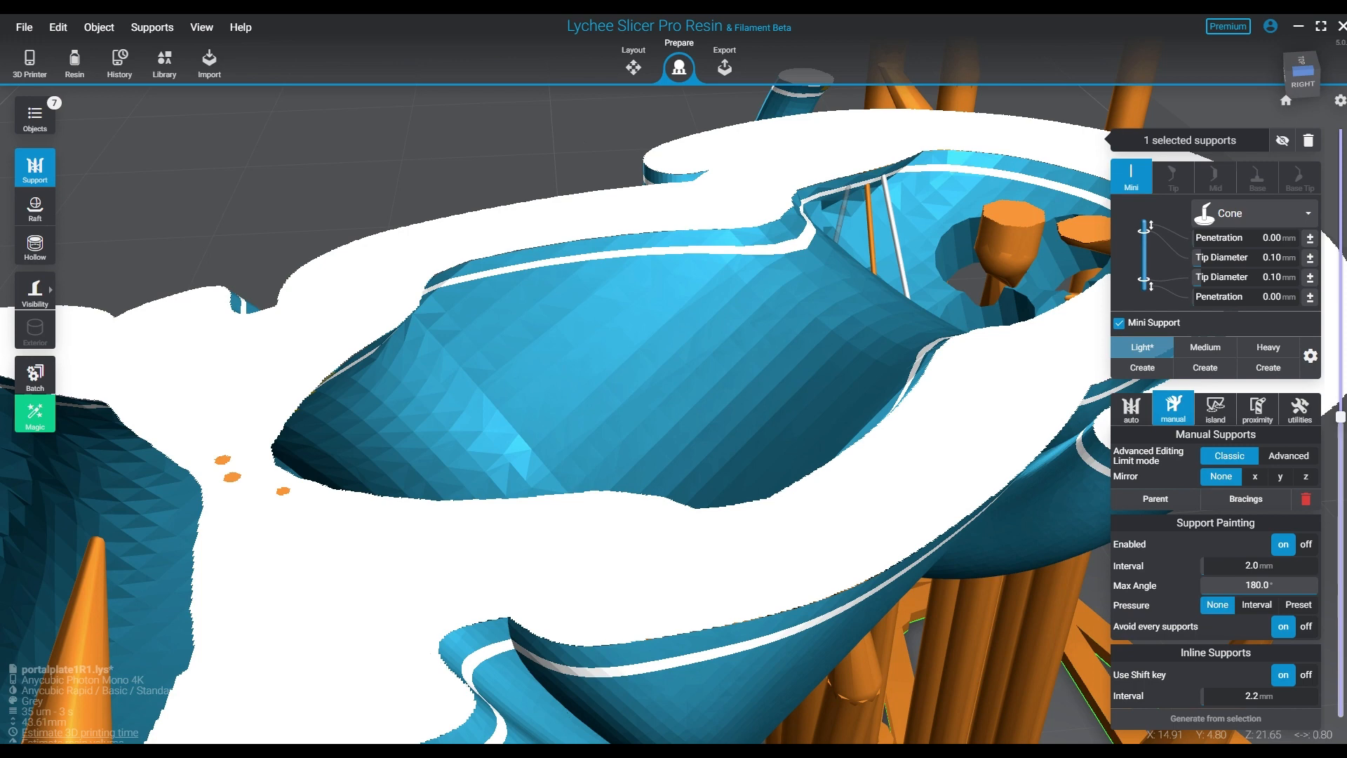
left_click(848, 188)
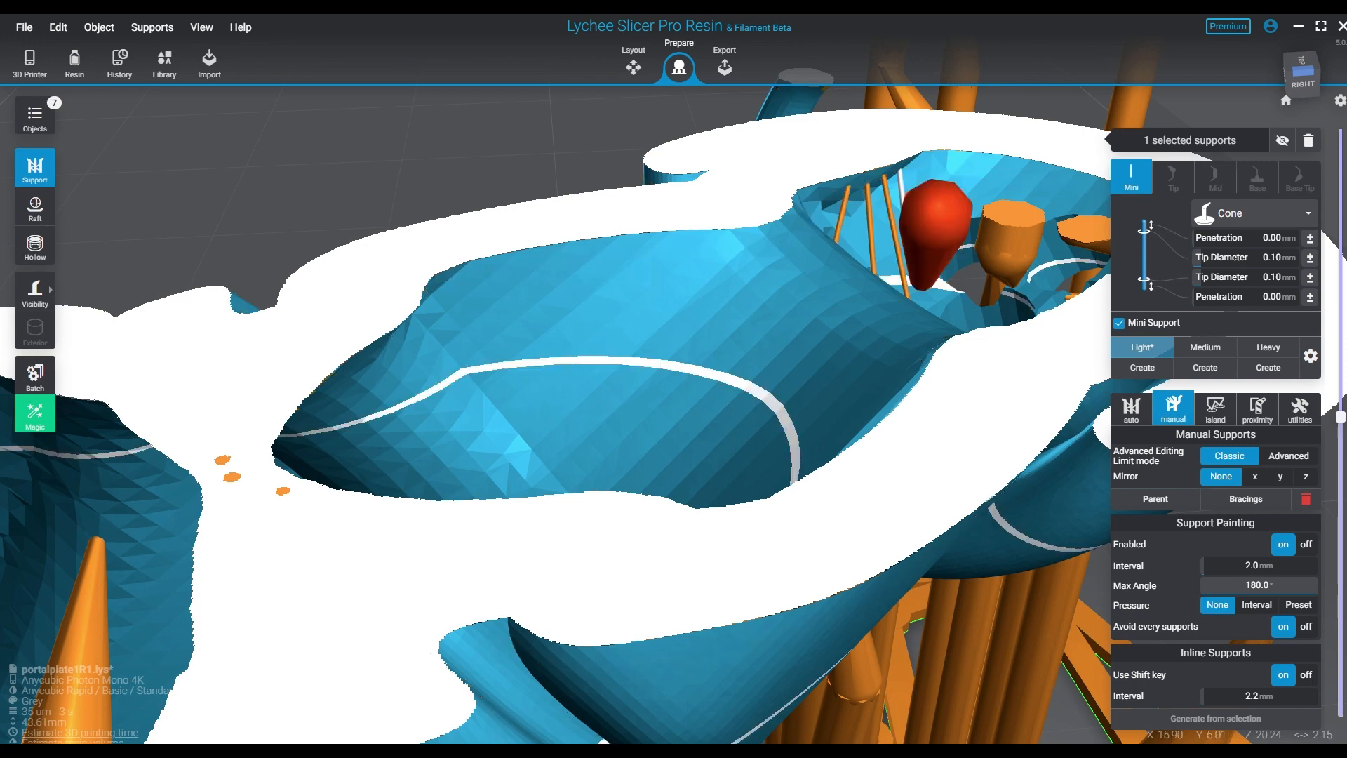
Try a light mini support beside the round openings on the cavity's opposite wall and delete it.
right_click_drag(790, 312, 1346, 408)
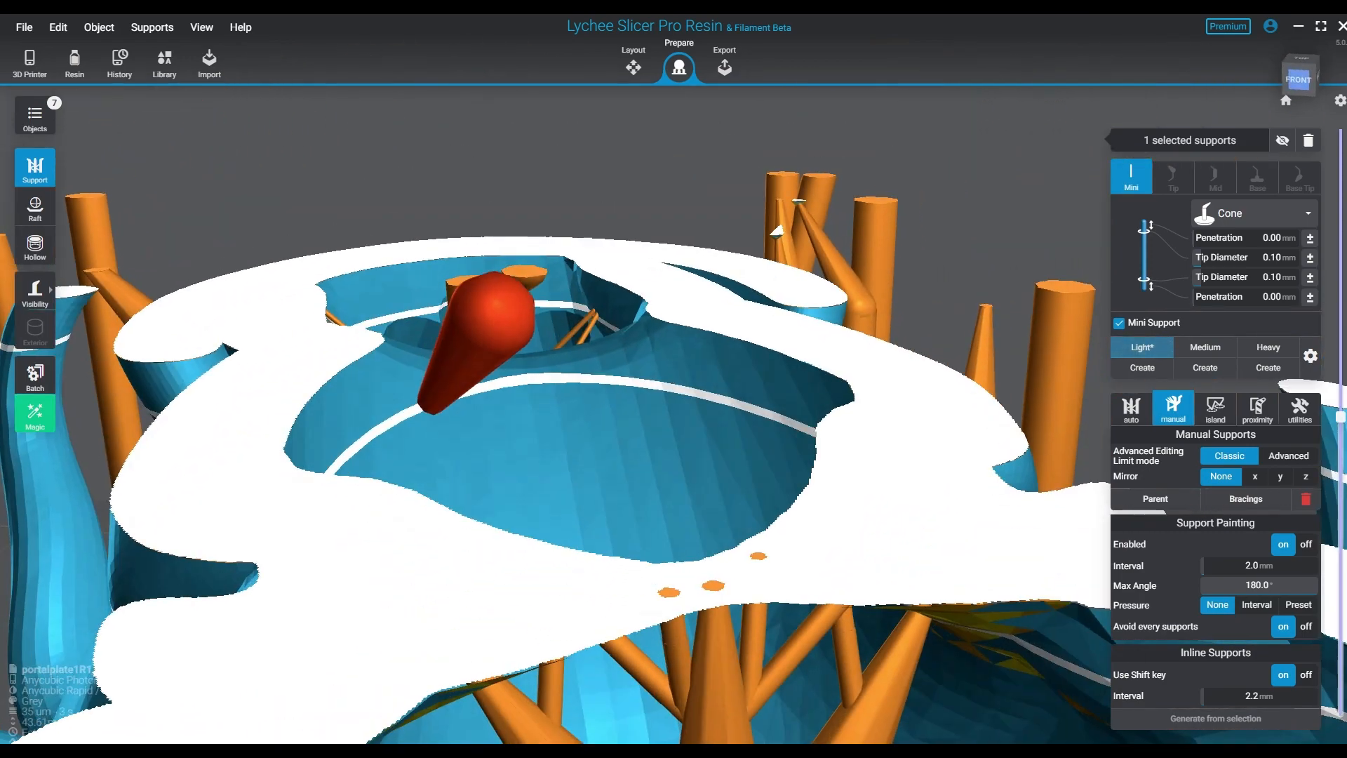
right_click_drag(793, 351, 1095, 365)
right_click_drag(239, 351, 407, 365)
middle_click_drag(260, 442, 400, 323)
right_click_drag(441, 351, 228, 383)
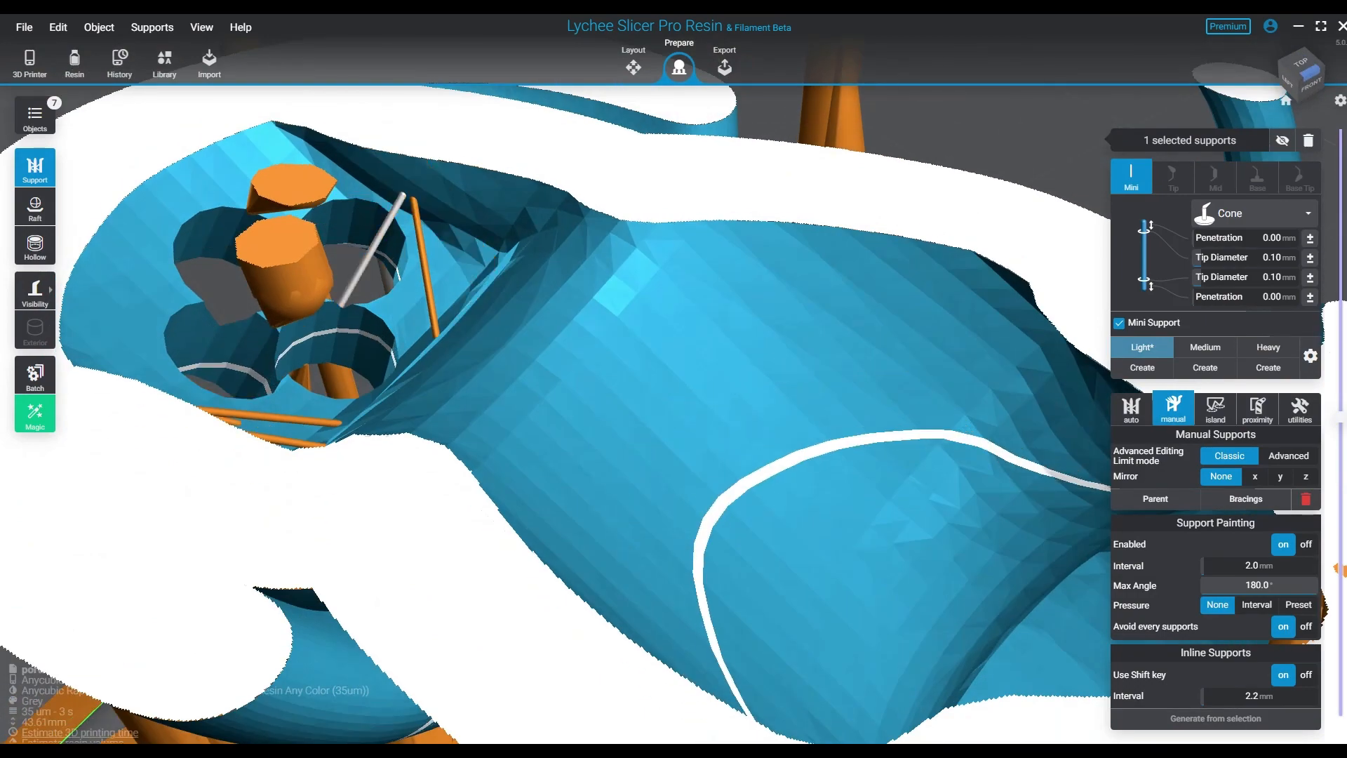
left_click(342, 307)
key("Delete")
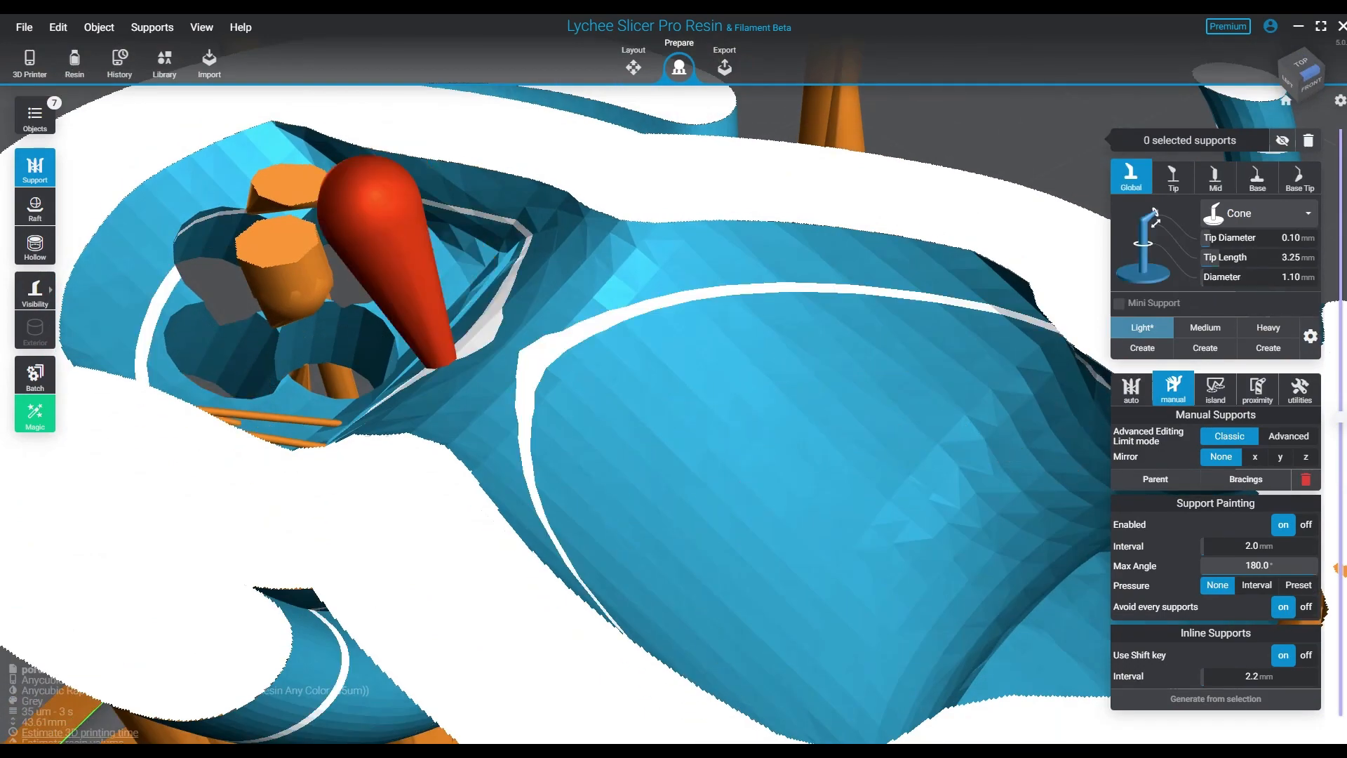
Place a mini support between the opposite wall's existing mini support and the cavity's inner corner.
right_click_drag(473, 349, 527, 393)
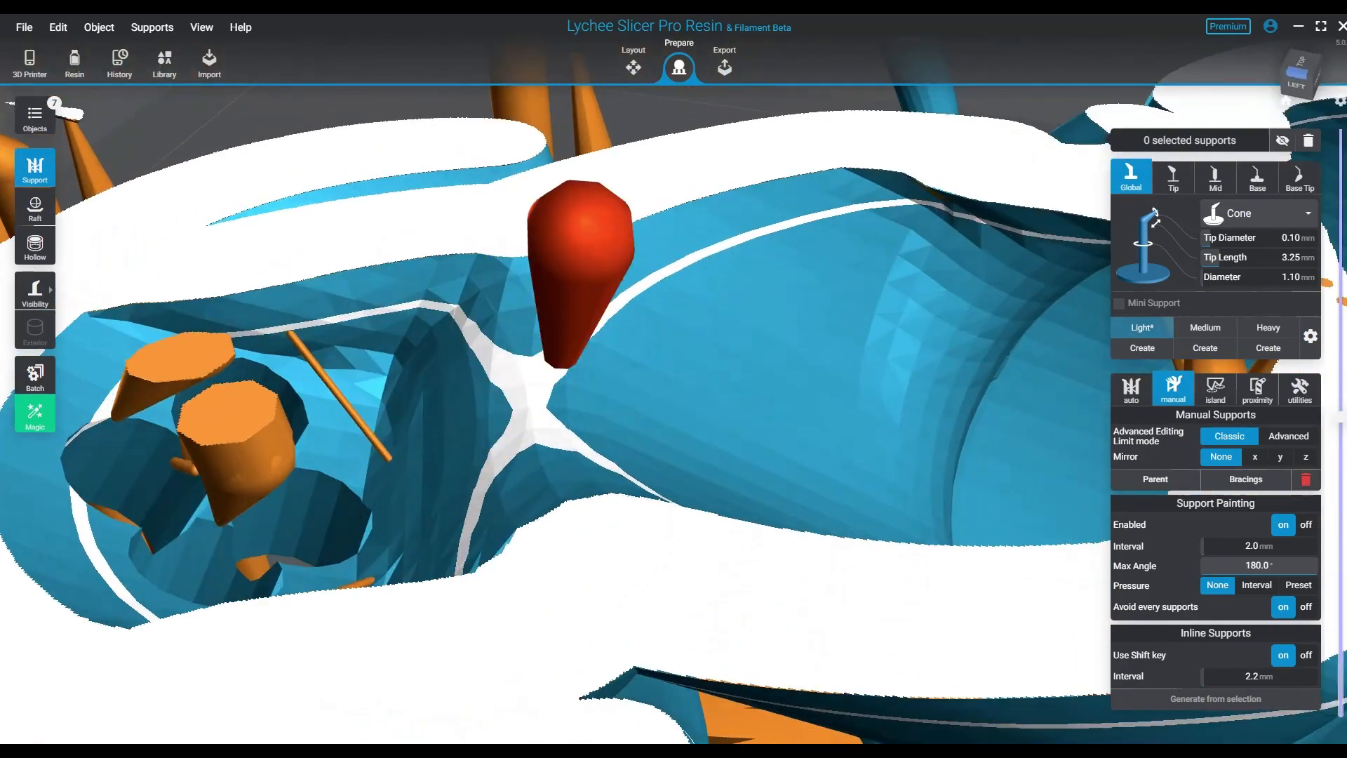
right_click_drag(351, 414, 456, 428)
right_click_drag(393, 561, 351, 436)
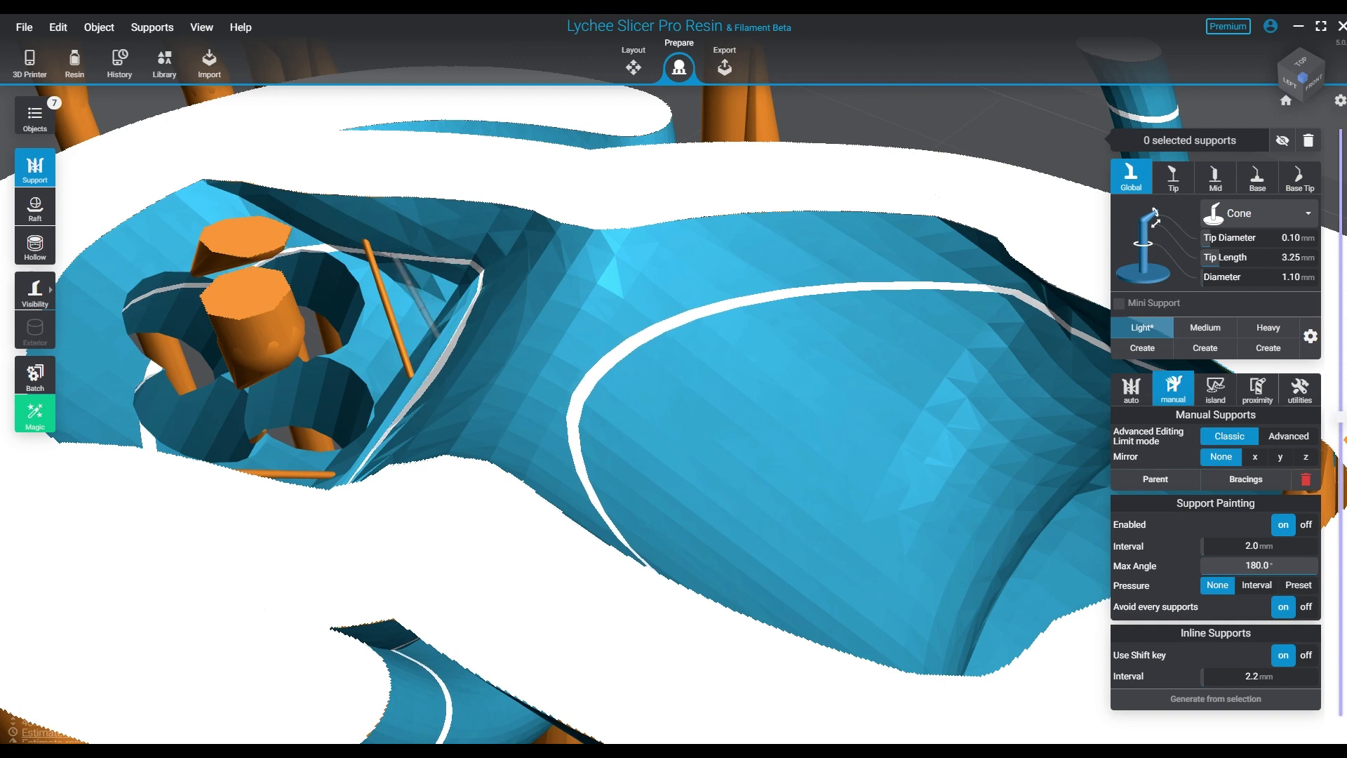
Add a mini support beside the row in the hollow body, then a light cone support and two flanking mini supports under the cavity ceiling.
left_click(397, 257)
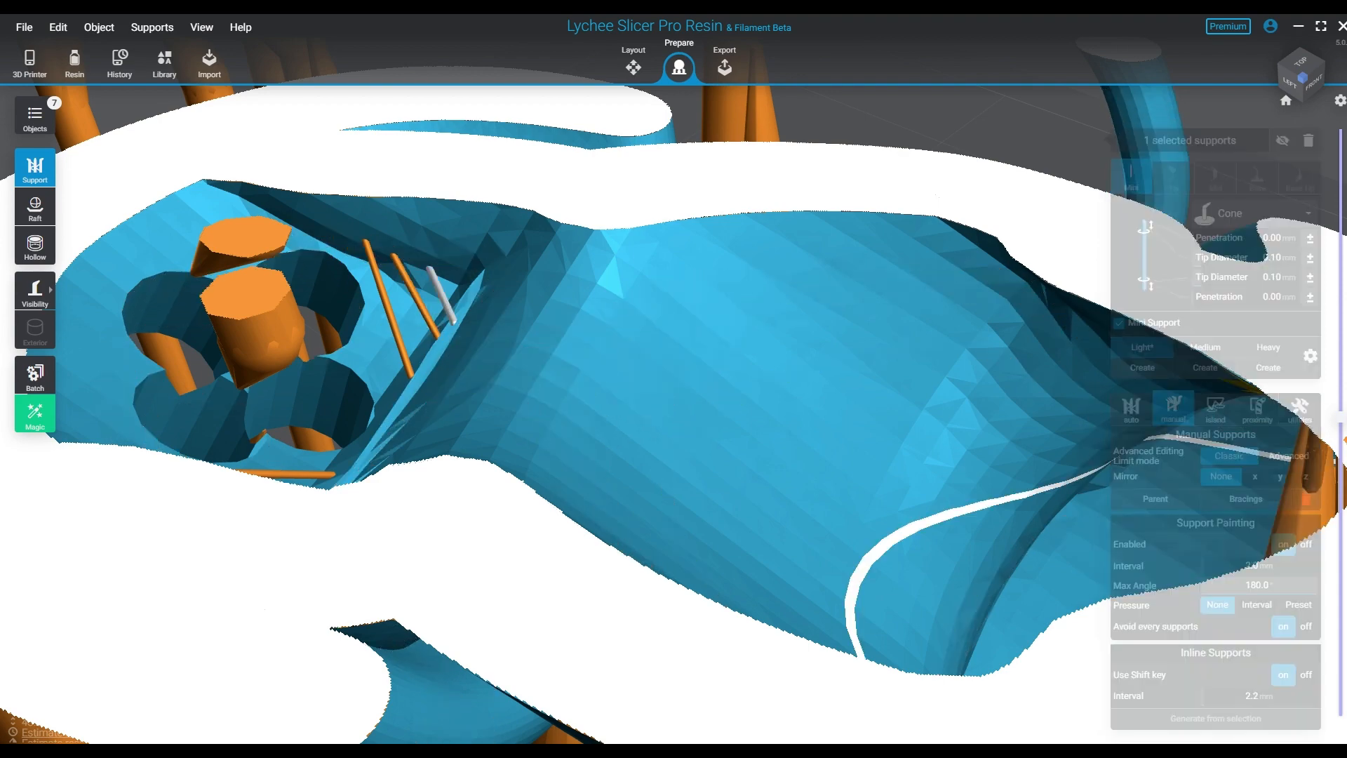
left_click_drag(1341, 417, 1341, 384)
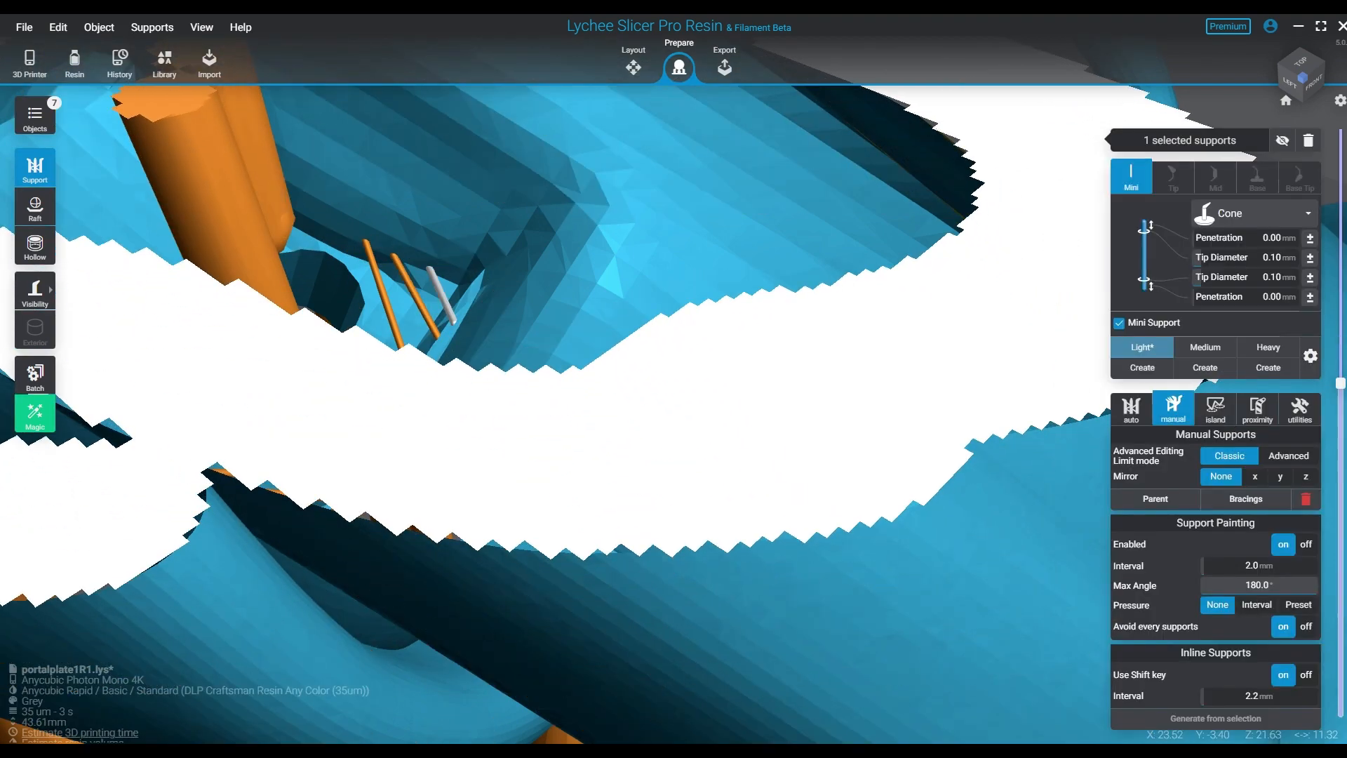
right_click_drag(533, 365, 814, 372)
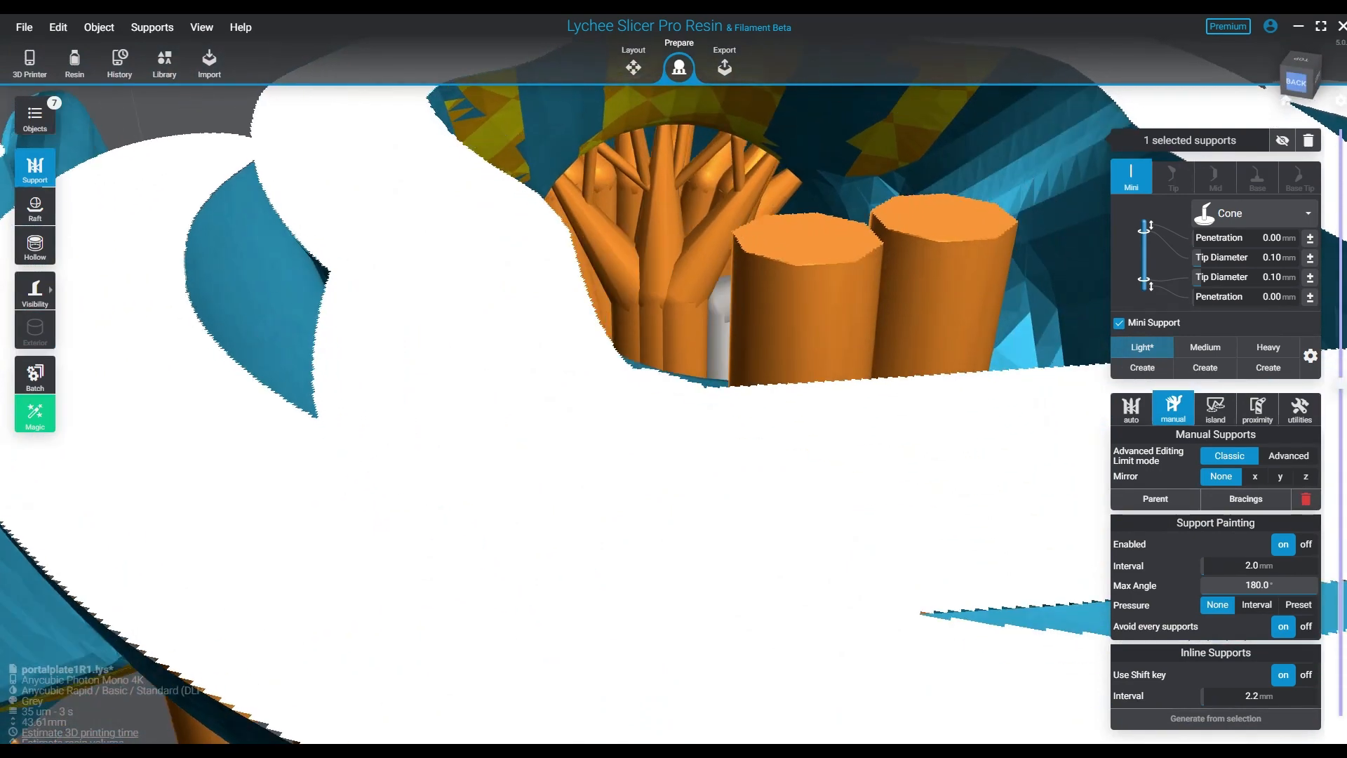
middle_click_drag(721, 326, 632, 428)
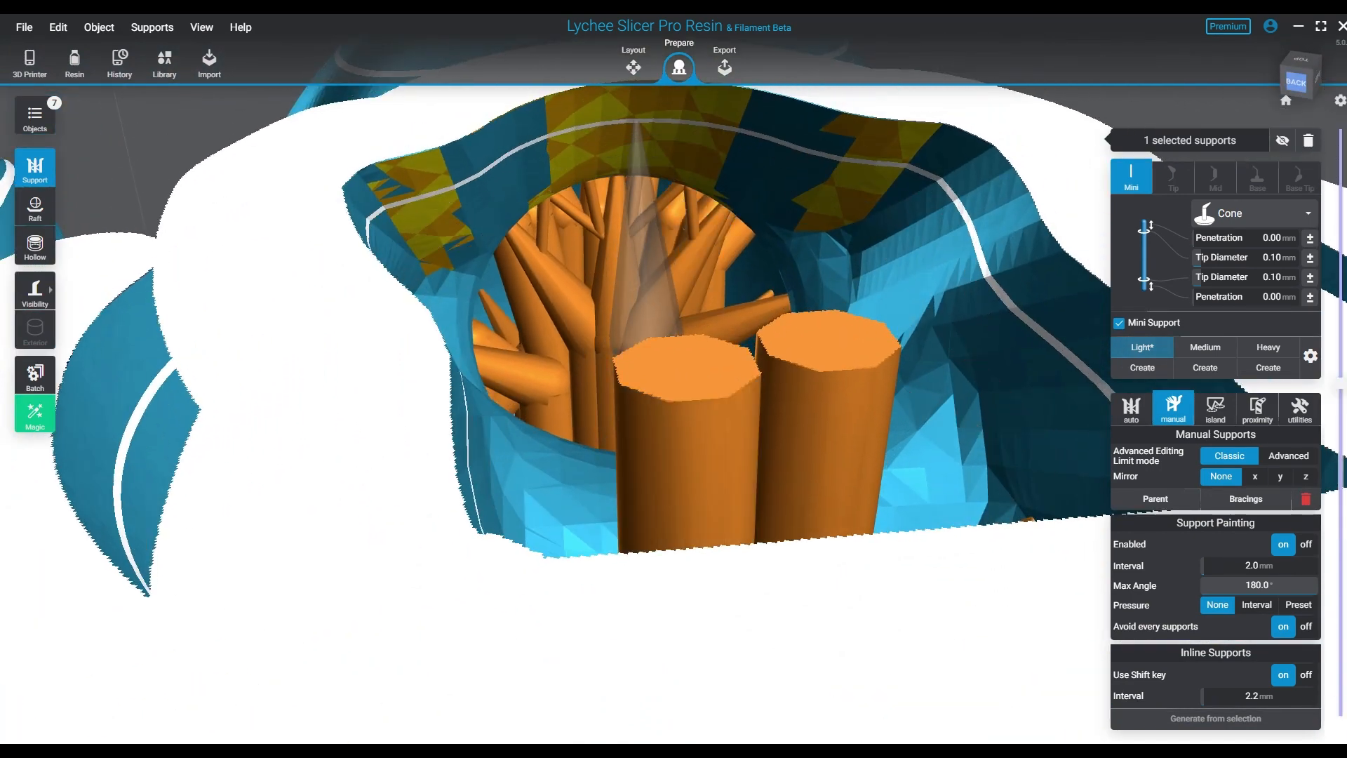
left_click(638, 124)
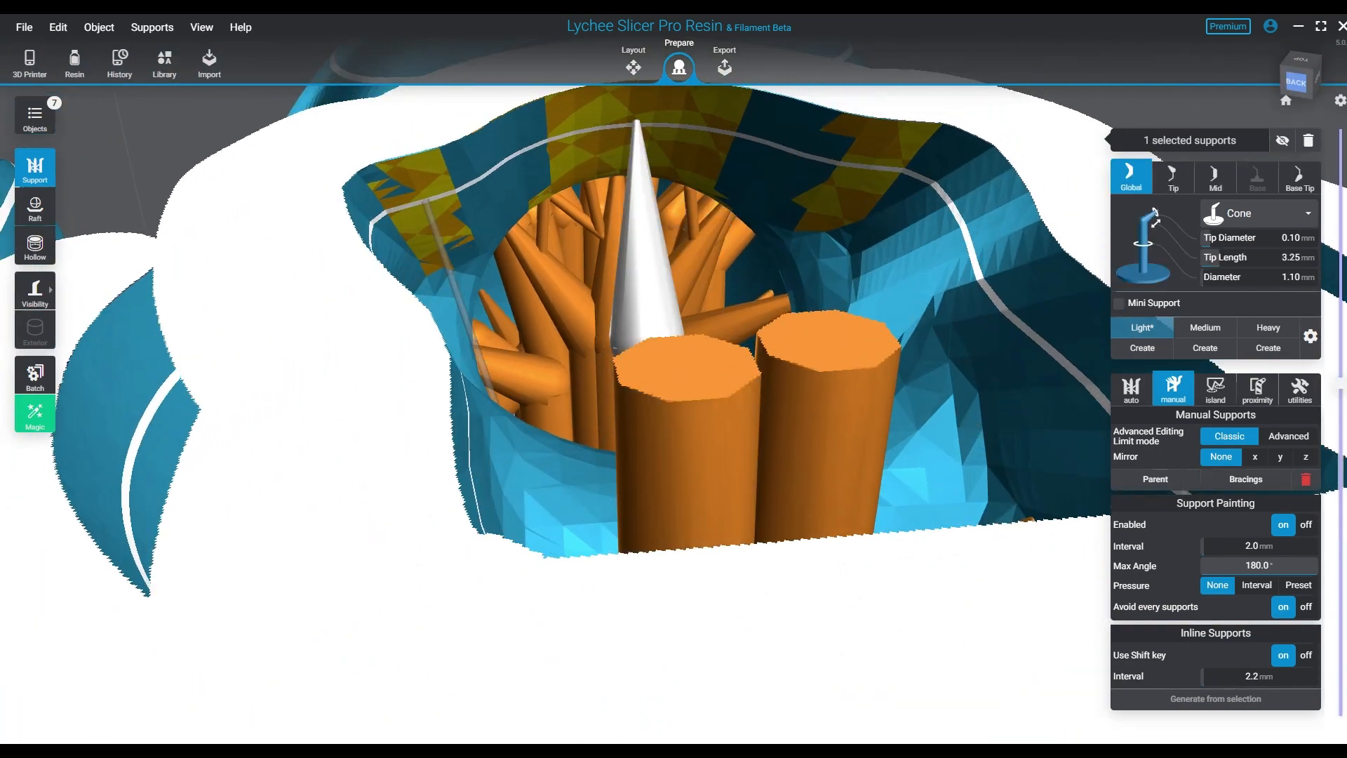
left_click(426, 202)
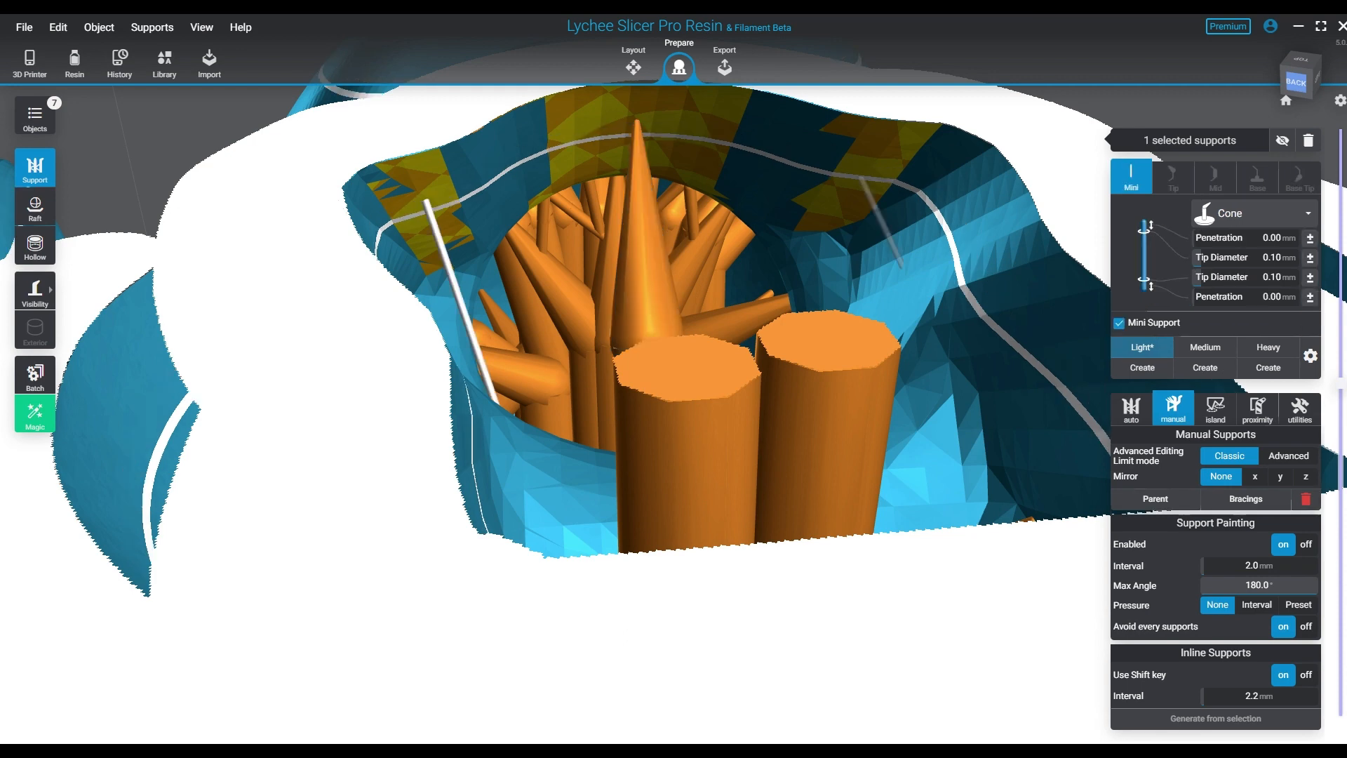
left_click(862, 178)
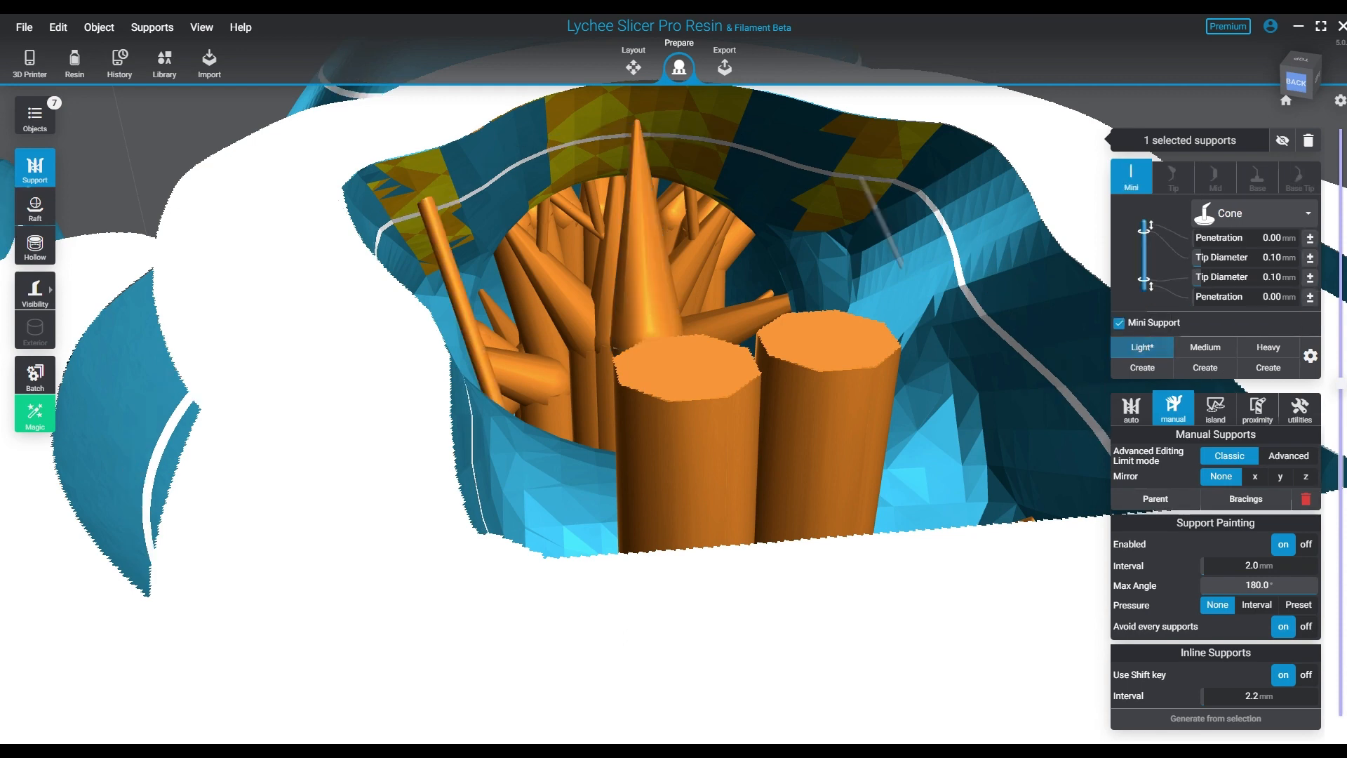
Apply the 0.22 mm Light preset to the mini support on the cavity's side and branch two mini supports from the central cone support.
left_click(456, 291)
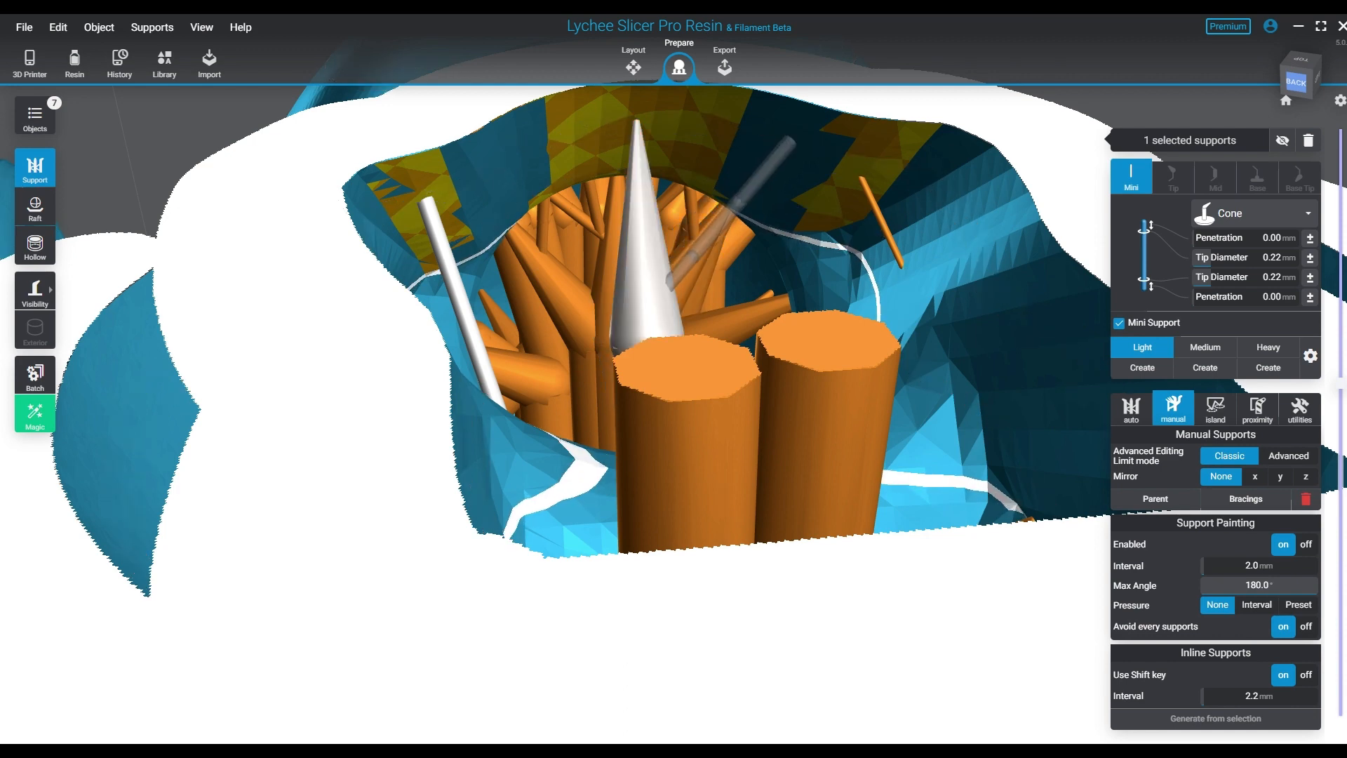
left_click(647, 270)
left_click(789, 144)
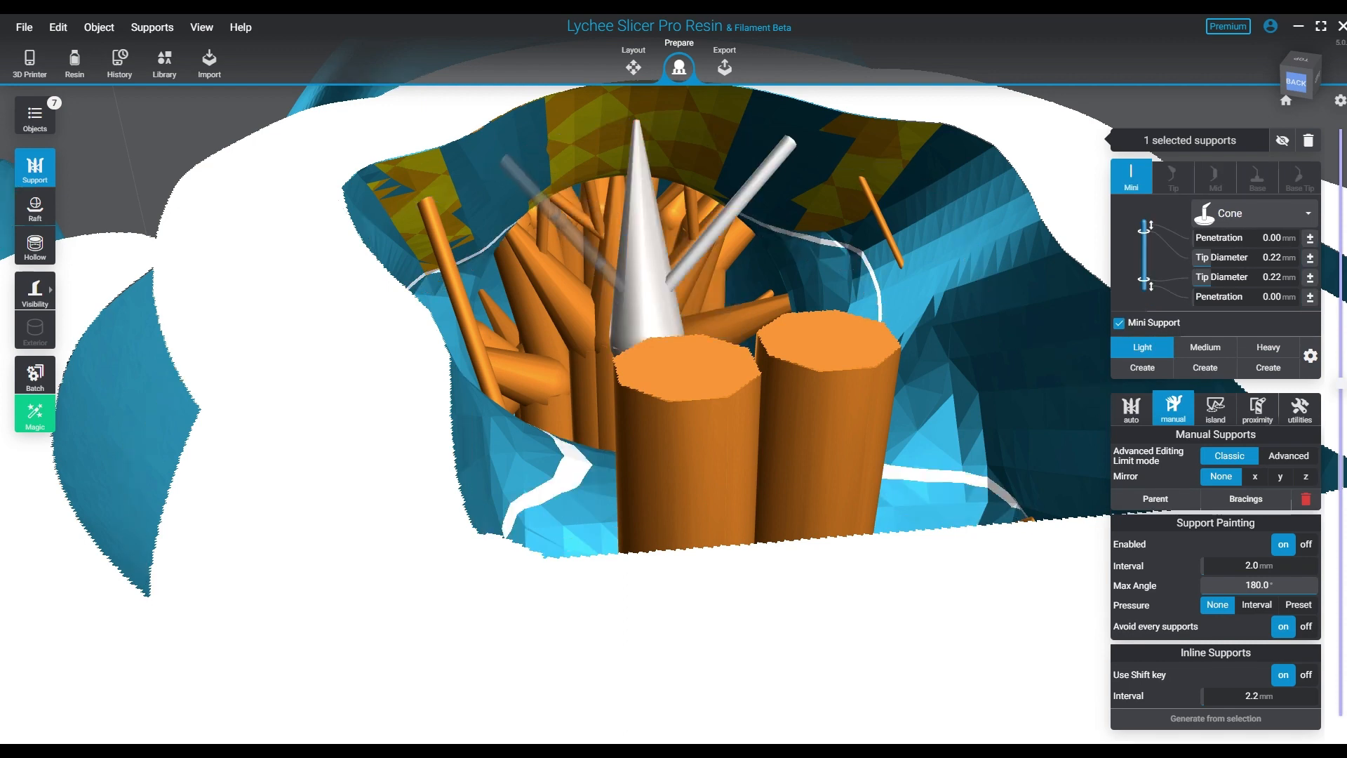
left_click(638, 263)
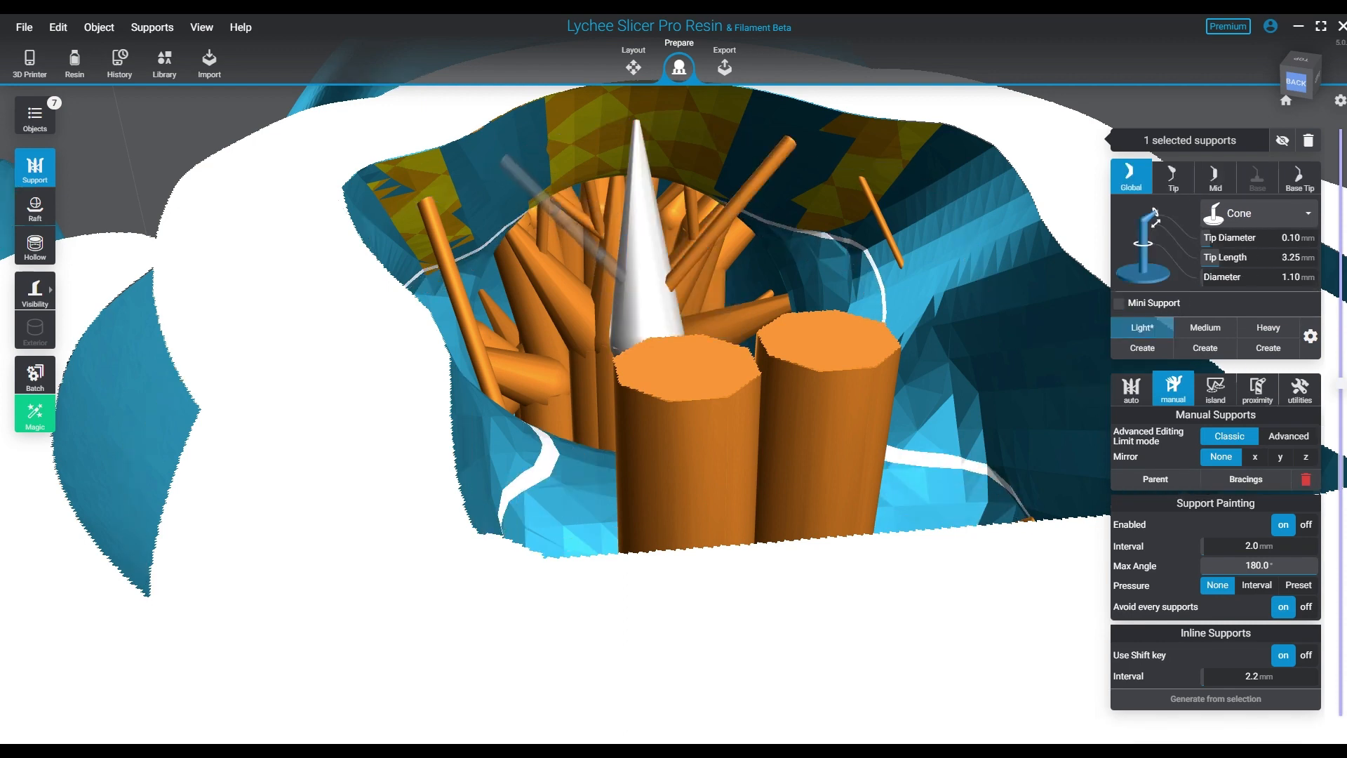
left_click(505, 162)
Place four Light cone supports with 0.22 mm tips under the inner ceiling at a higher slice of the hollow body.
right_click_drag(829, 88, 948, 147)
right_click_drag(927, 309, 835, 407)
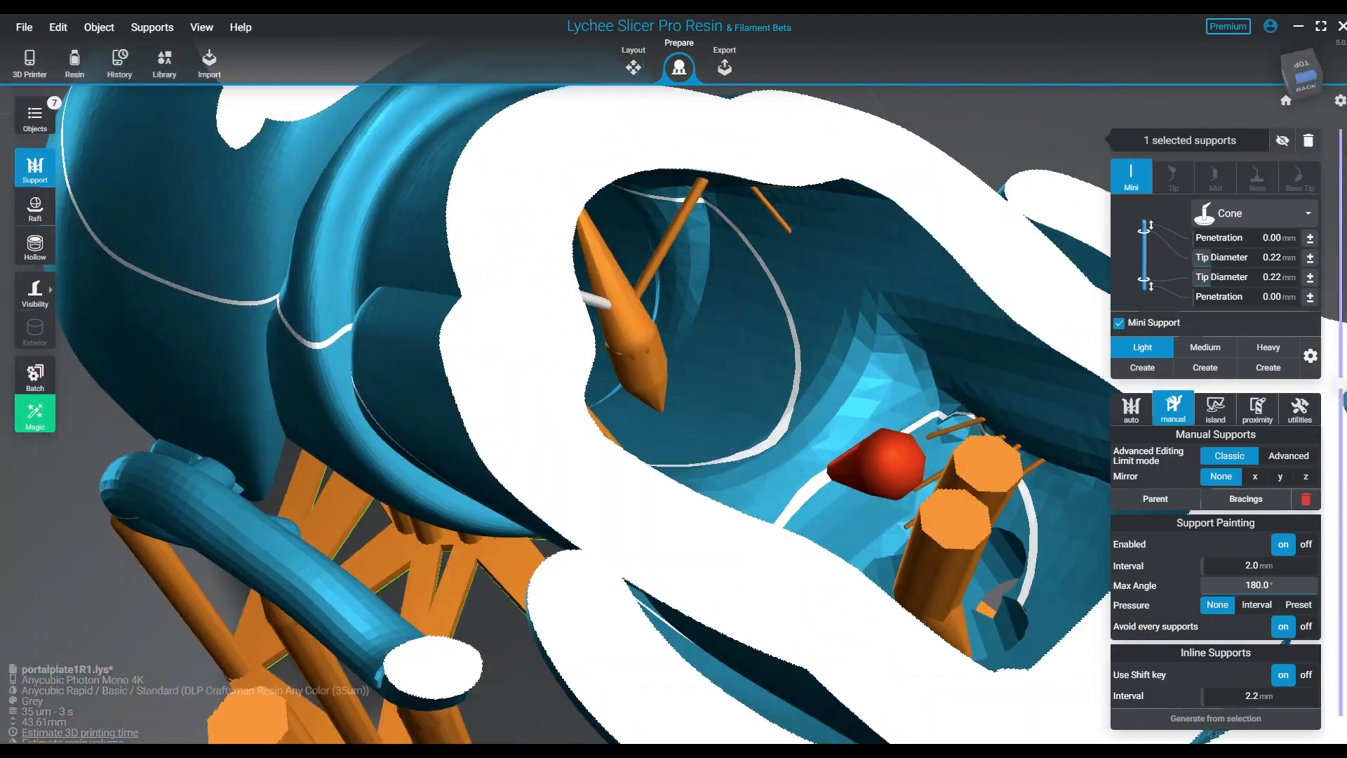
right_click_drag(832, 466, 719, 309)
mouse_move(1341, 384)
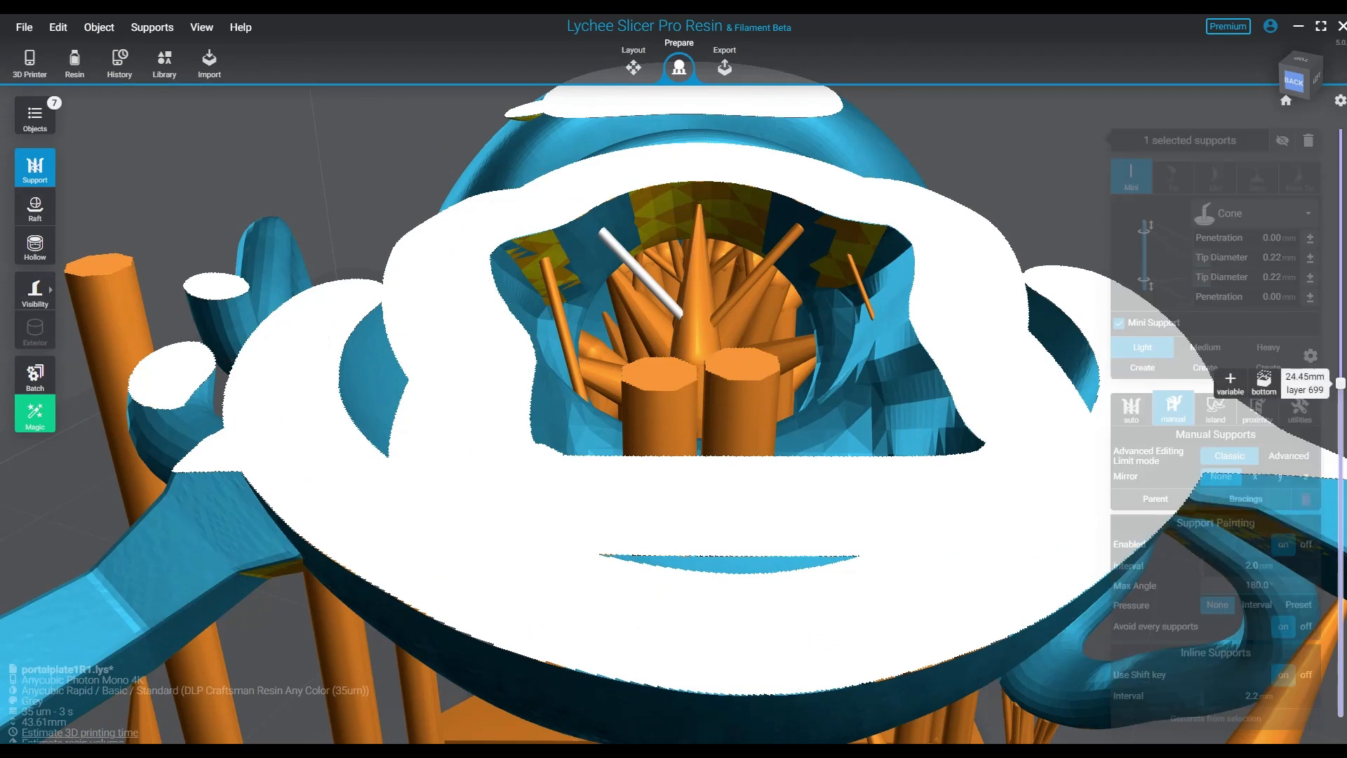
left_click_drag(1341, 383, 1341, 346)
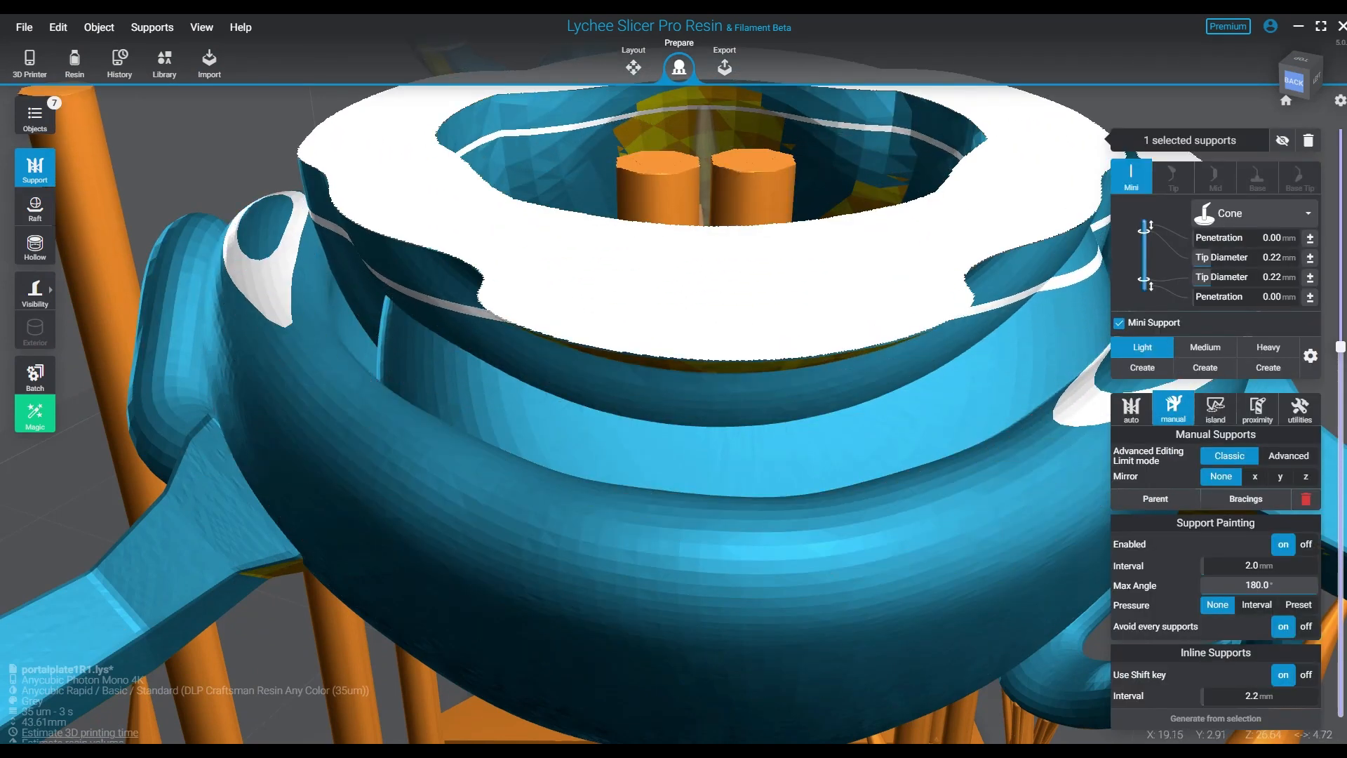
left_click(704, 129)
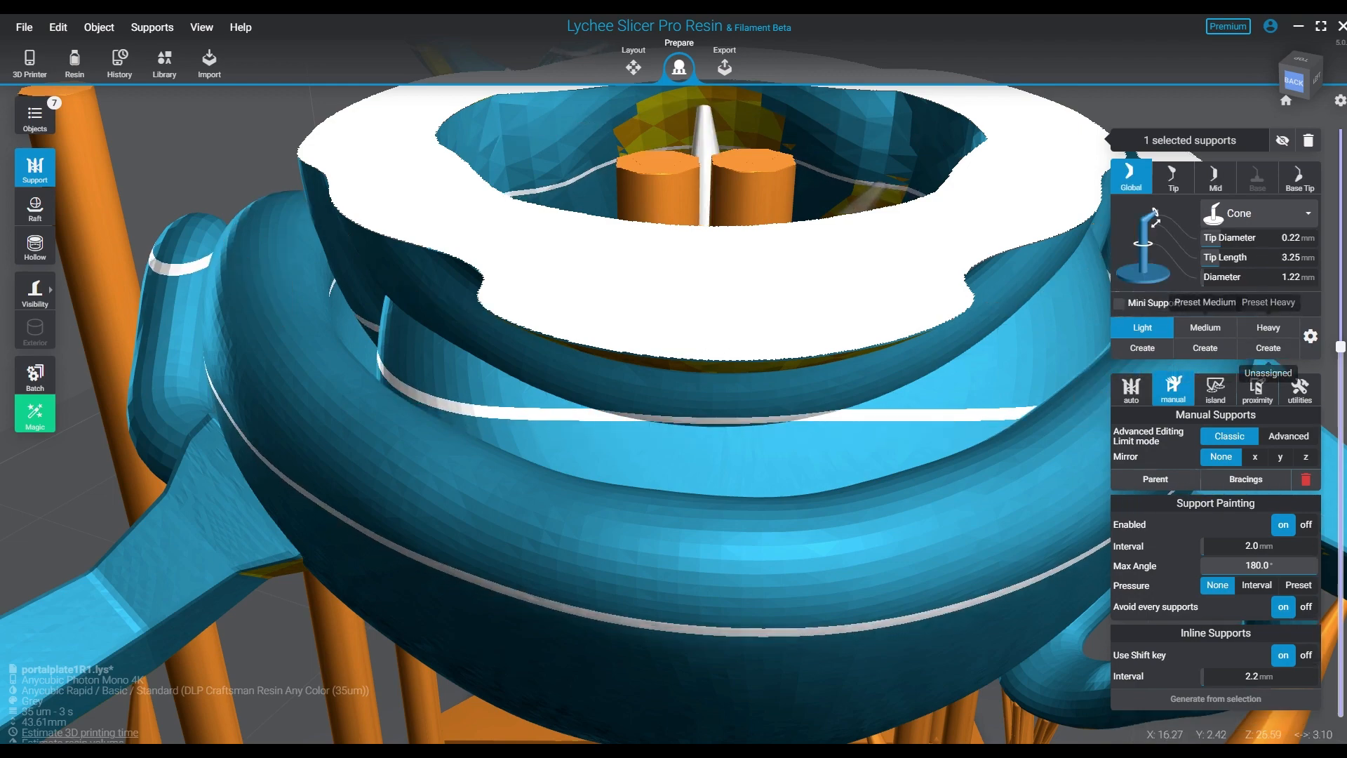
left_click(878, 187)
scroll(799, 326, "down", 3)
right_click_drag(800, 328, 437, 584)
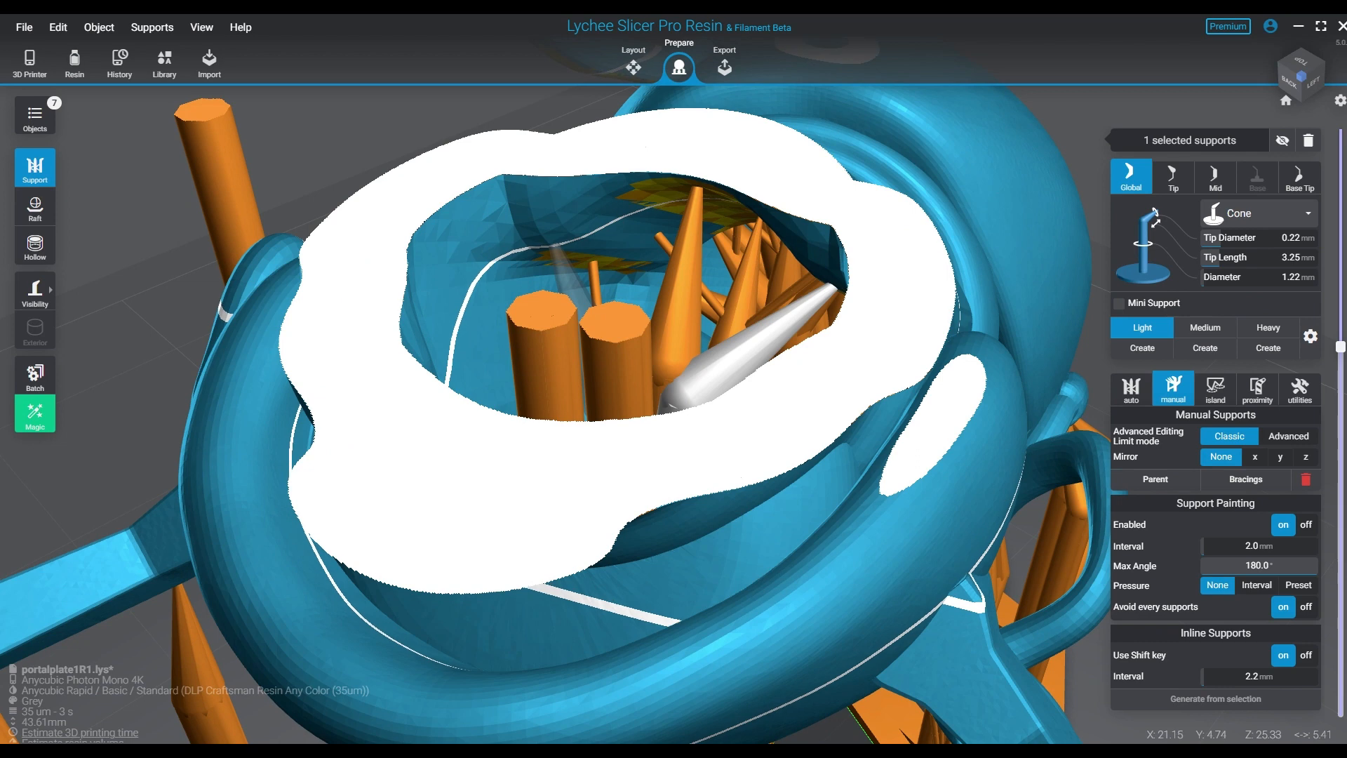
left_click(555, 246)
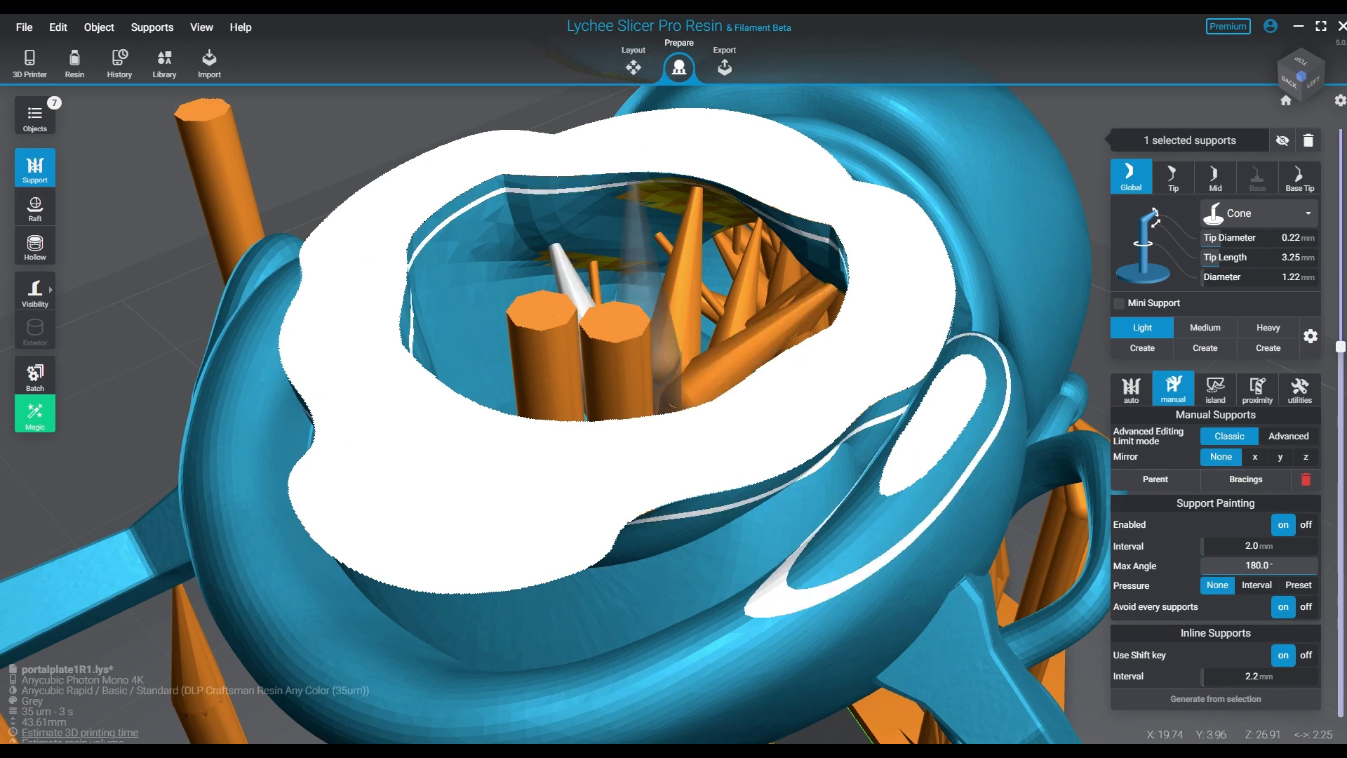
left_click(633, 184)
Restore the full model height and place a Light cone support under the upper edge of the neck's inner opening.
right_click_drag(712, 520, 807, 499)
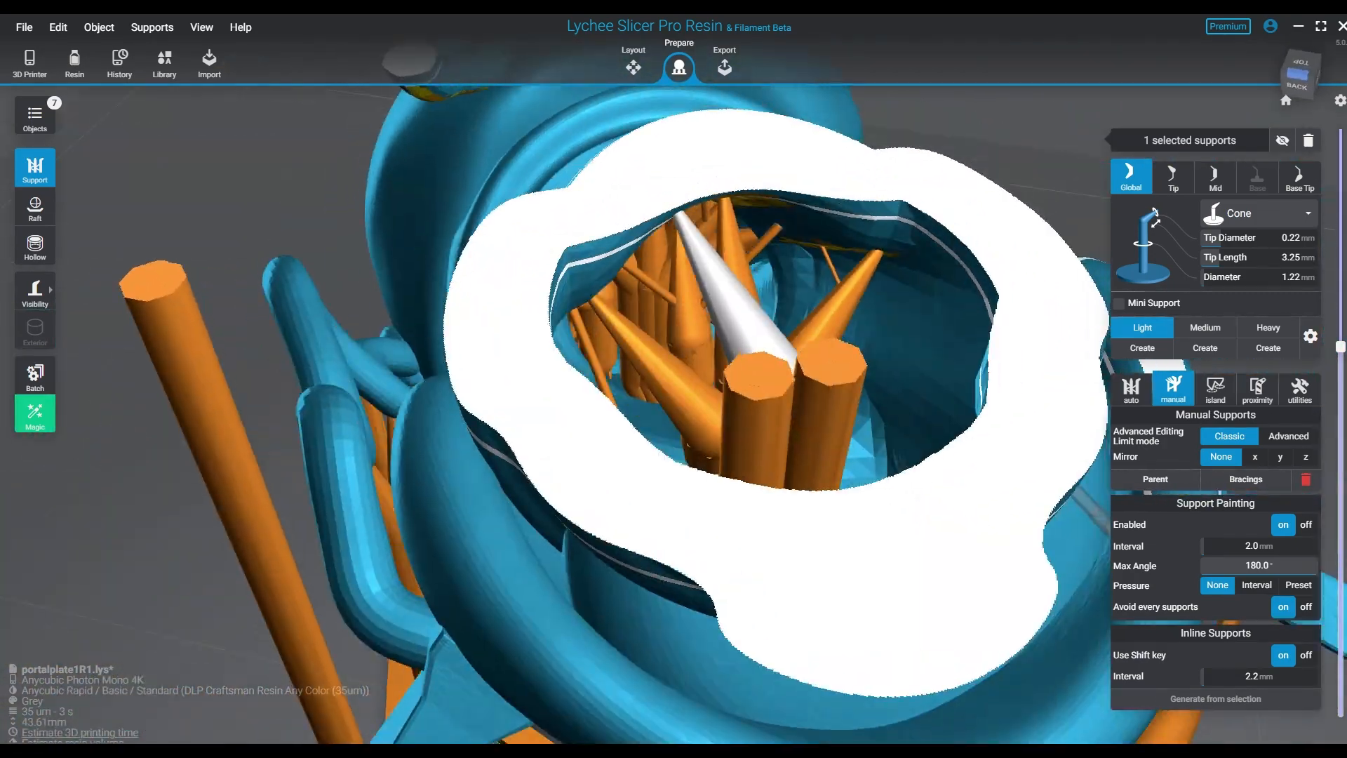
left_click_drag(1340, 346, 1341, 285)
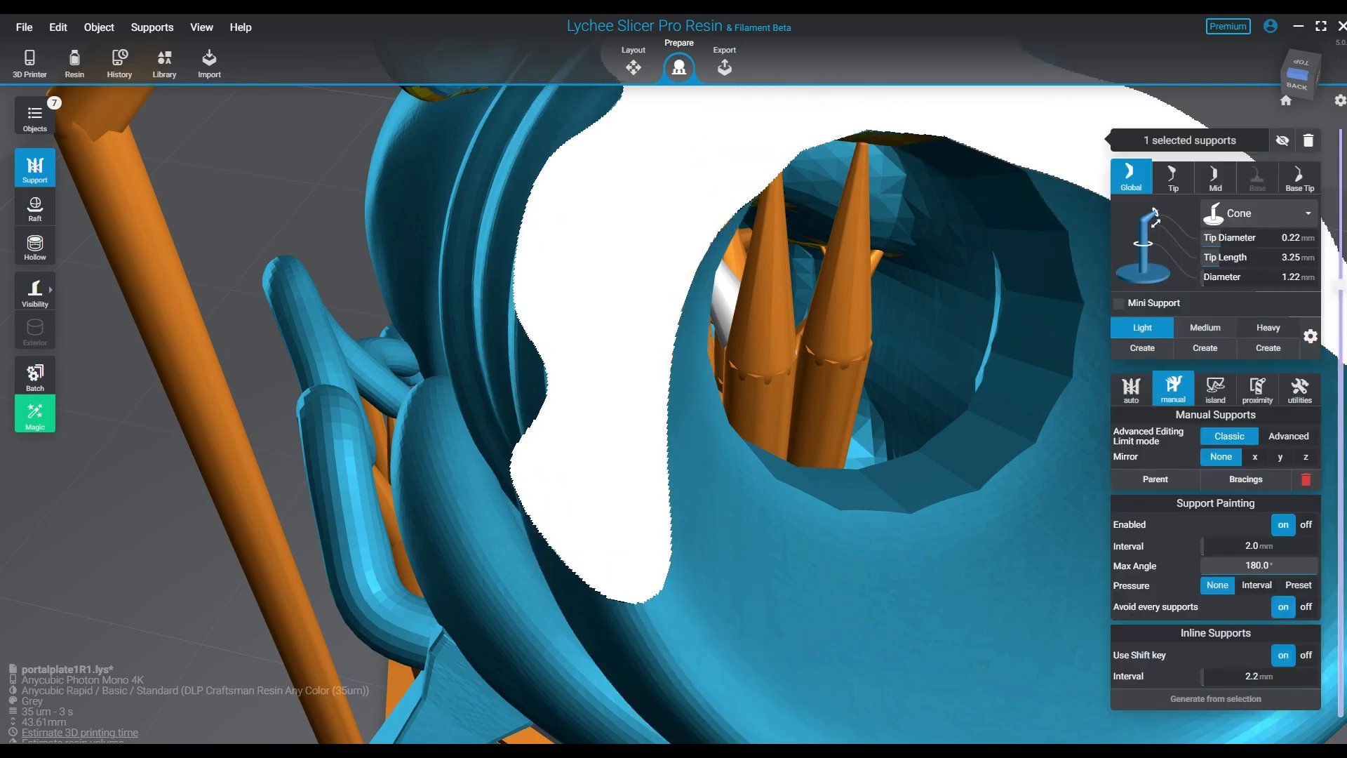
mouse_move(516, 435)
right_mouse_down()
mouse_move(625, 336)
mouse_move(667, 348)
mouse_move(501, 431)
right_mouse_up()
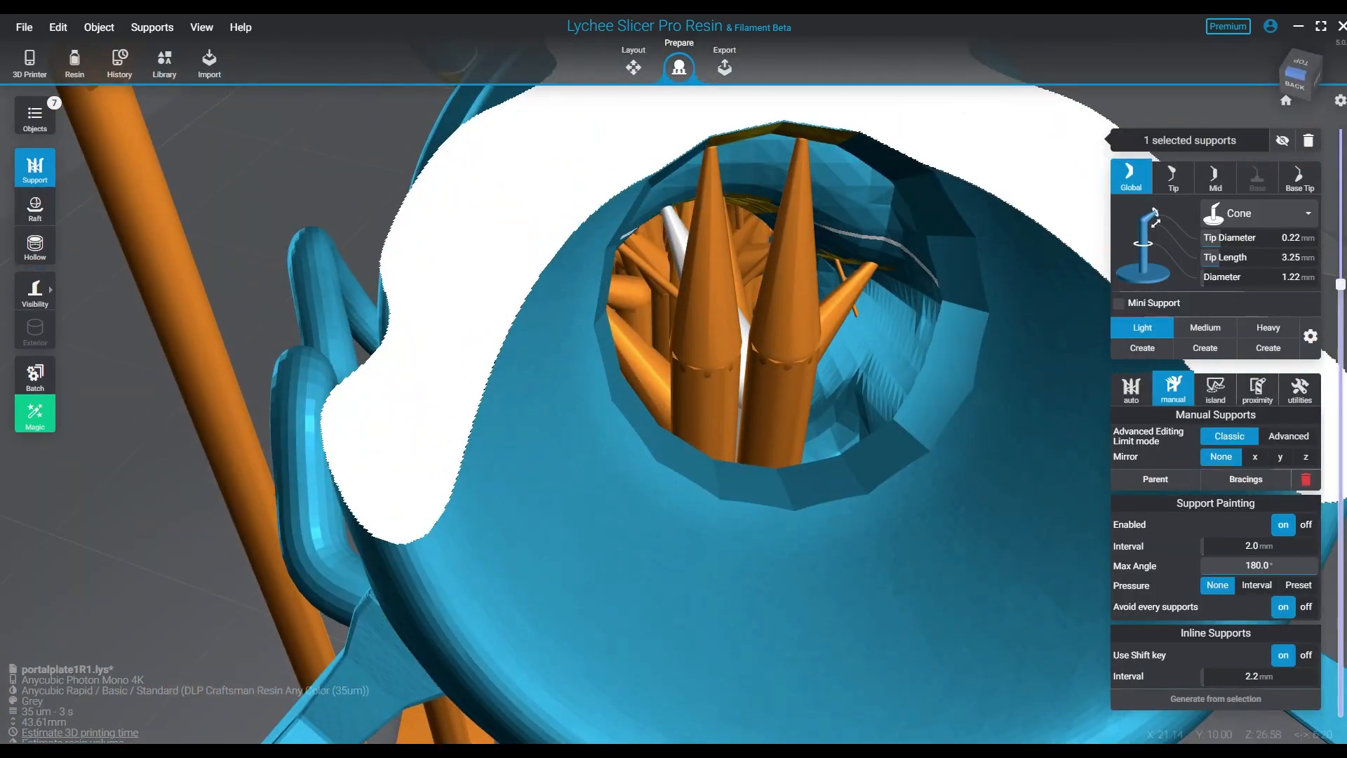
scroll(596, 412, "up", 2)
scroll(623, 442, "down", 5)
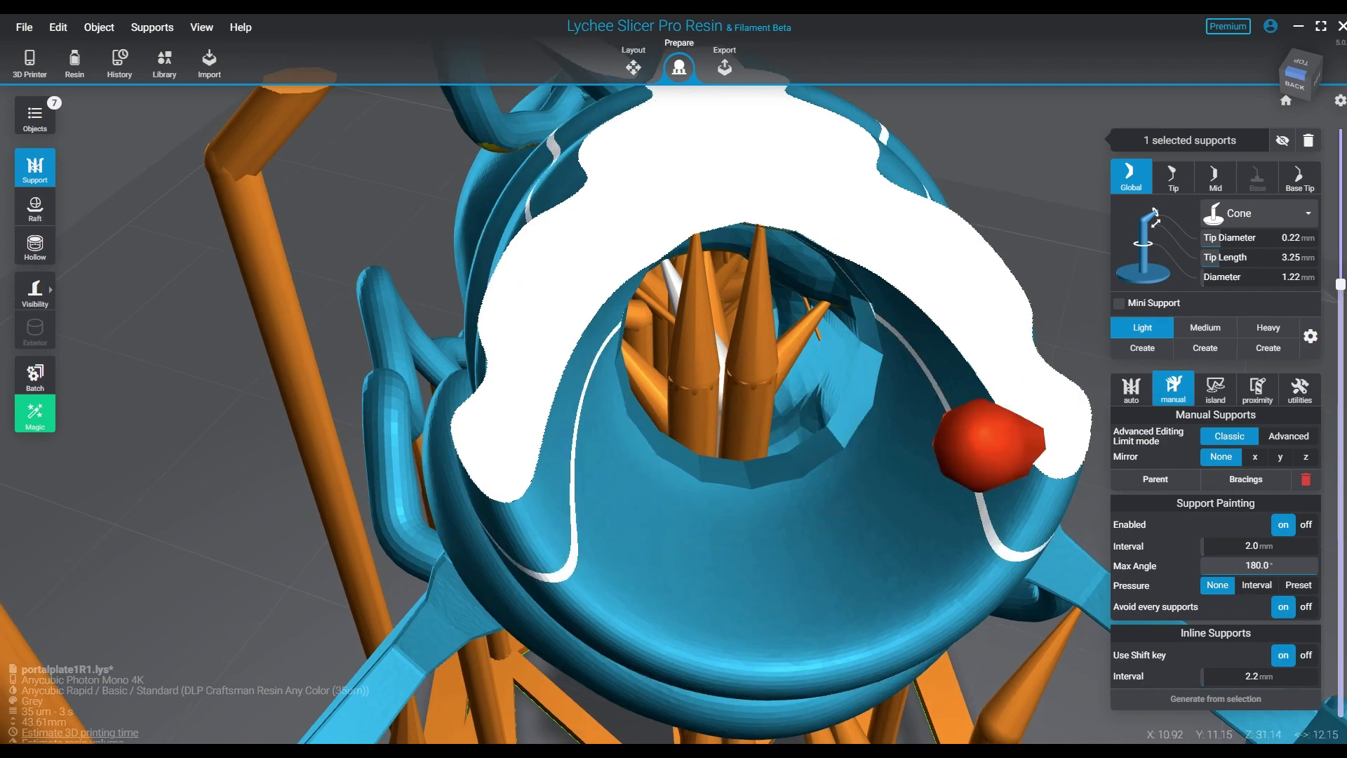
left_click_drag(1341, 285, 1340, 130)
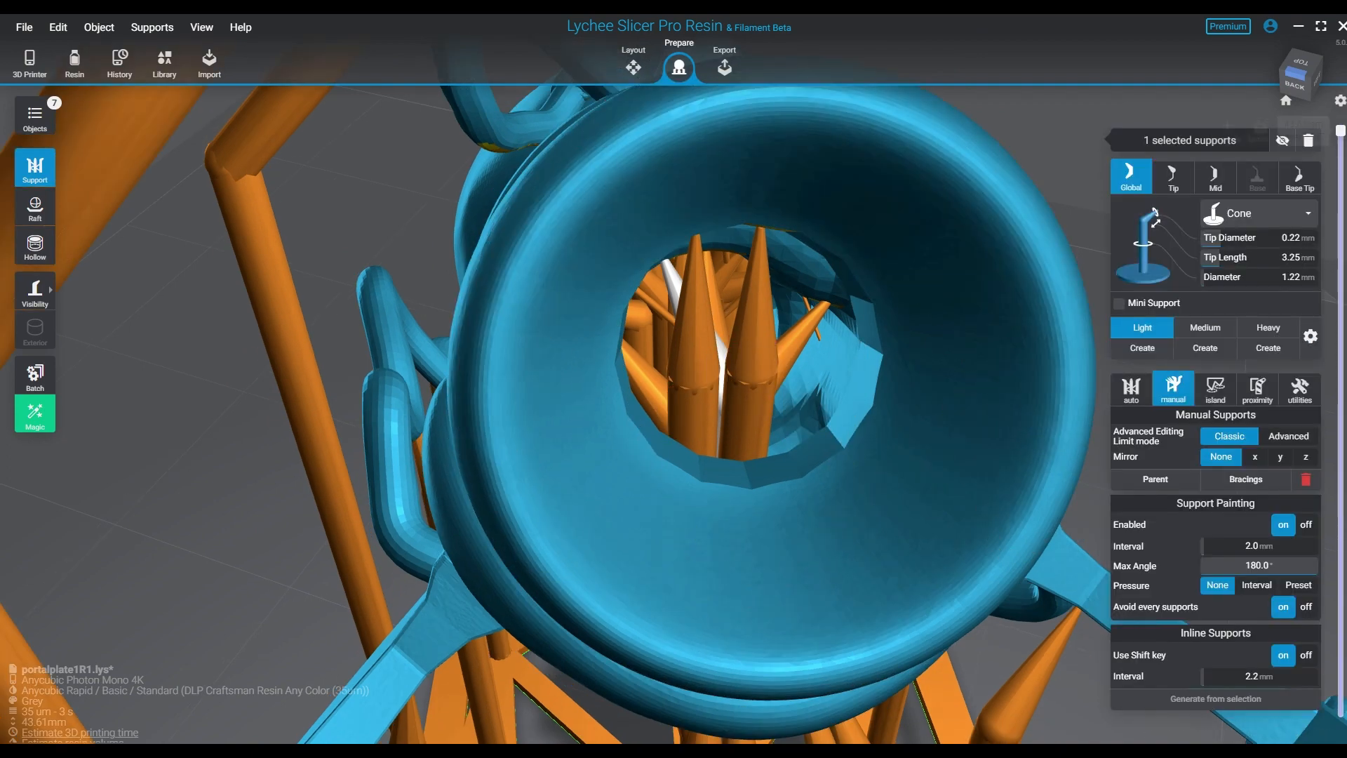
right_click_drag(702, 502, 656, 479)
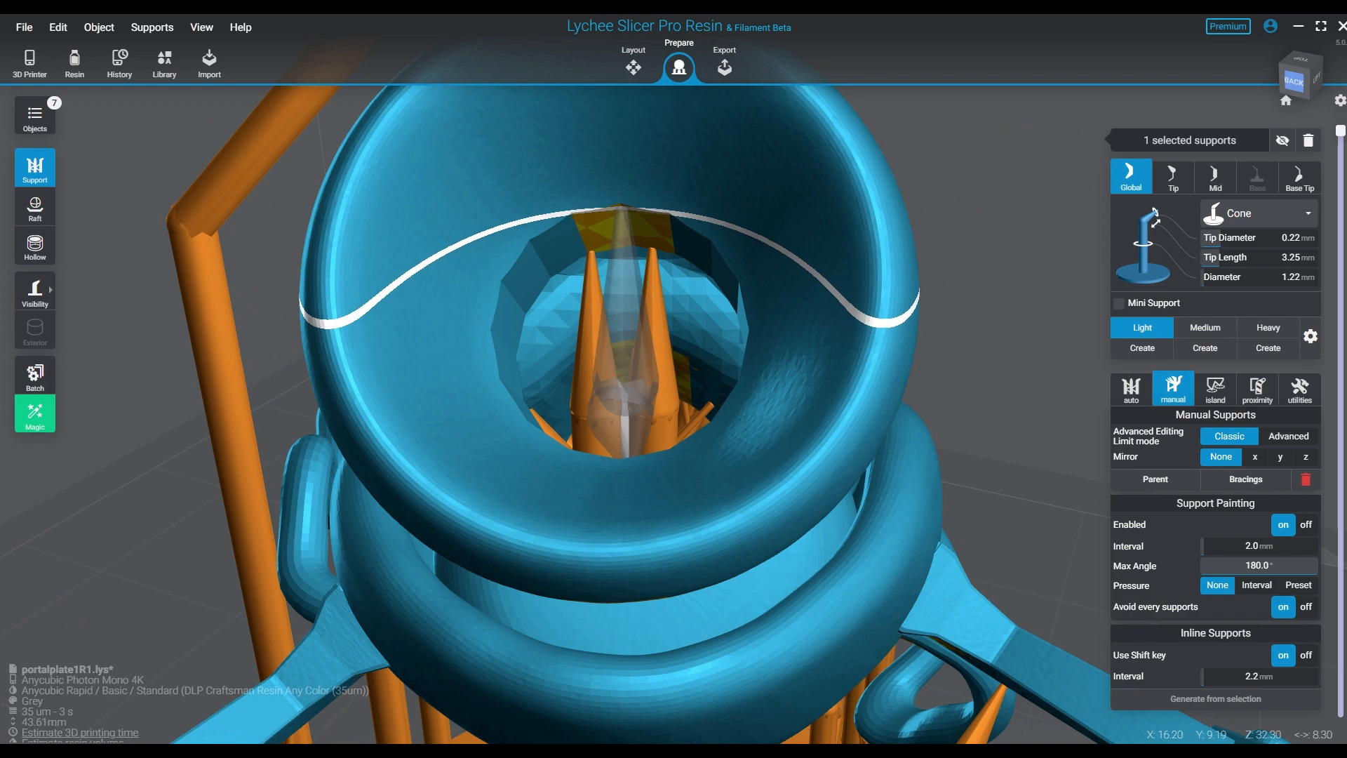
left_click(621, 207)
Place a light support with a 0.15 mm tip between the holes on the underside of the model's rounded front section.
right_click_drag(617, 563, 463, 561)
right_click_drag(463, 632, 368, 593)
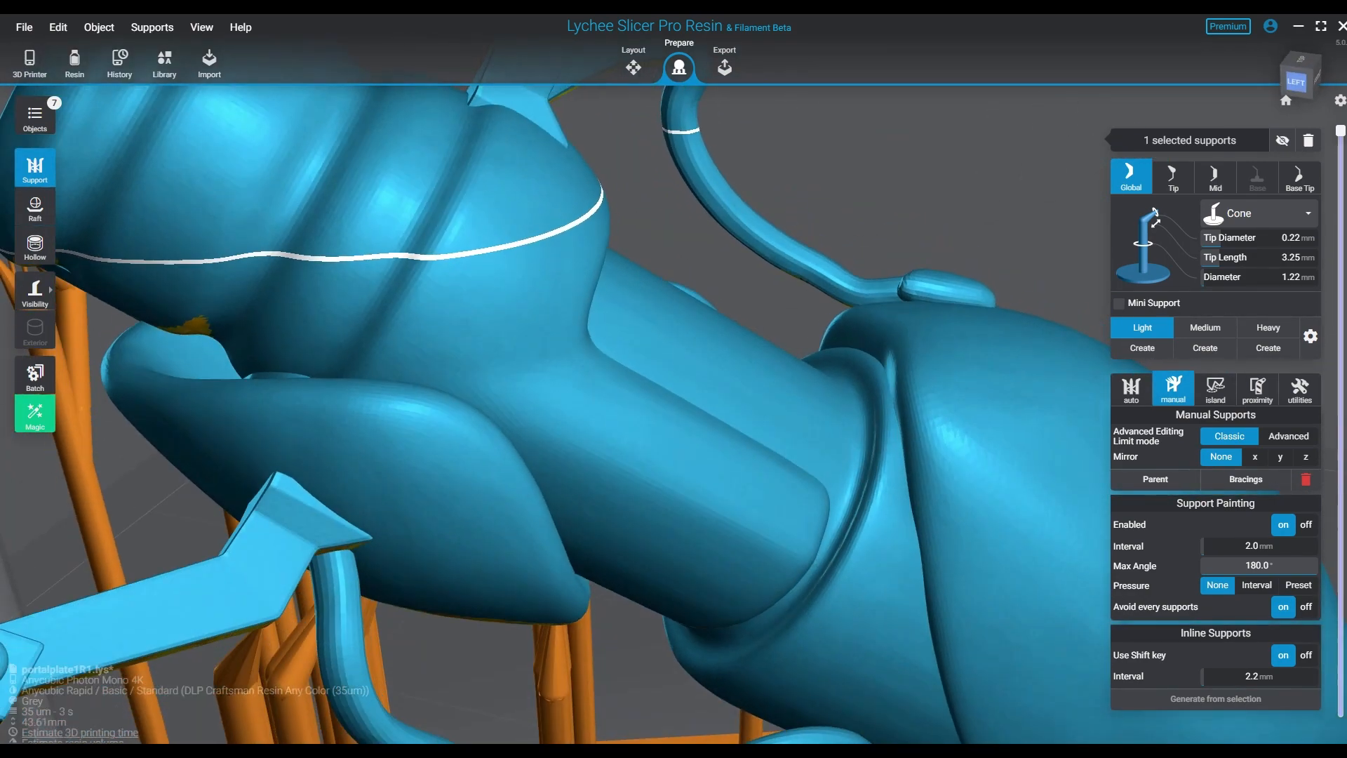
scroll(368, 595, "down", 4)
scroll(428, 606, "down", 6)
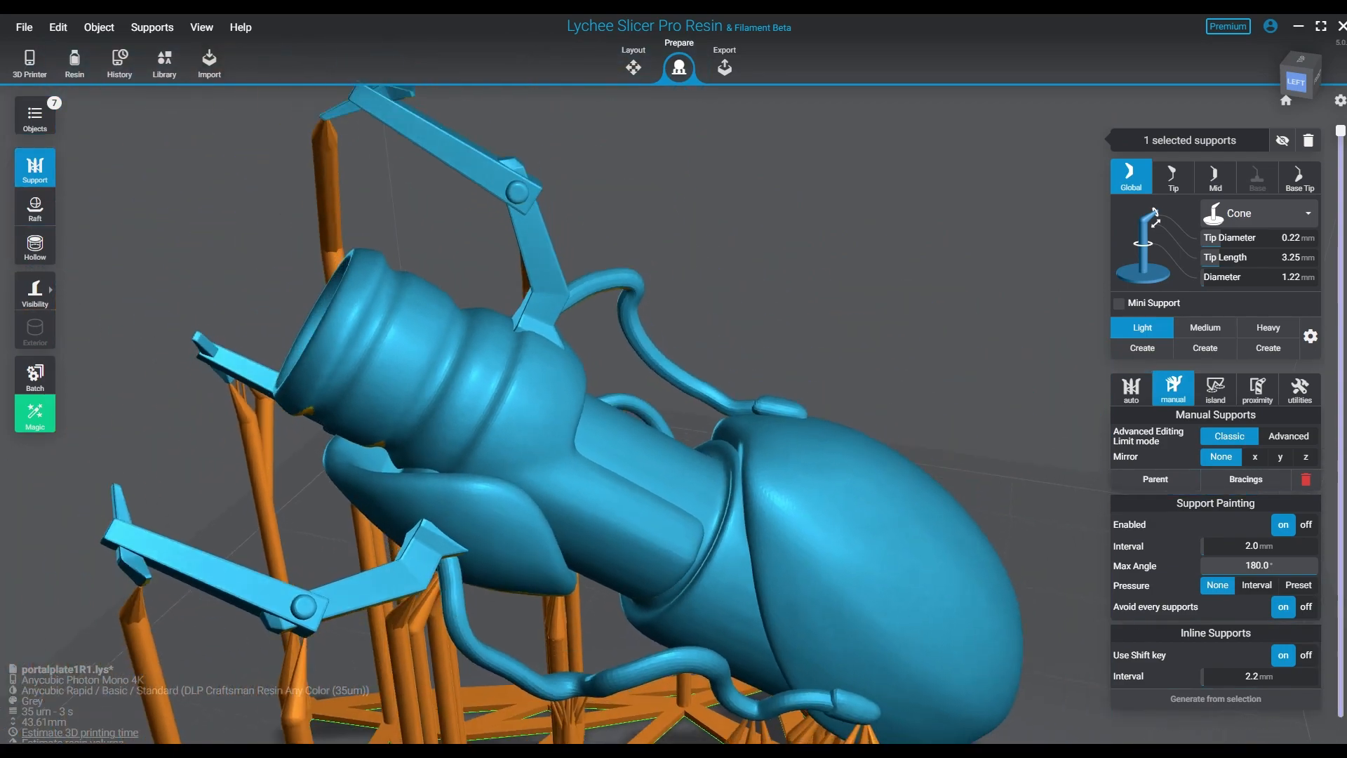
right_click_drag(548, 632, 870, 224)
scroll(842, 246, "down", 2)
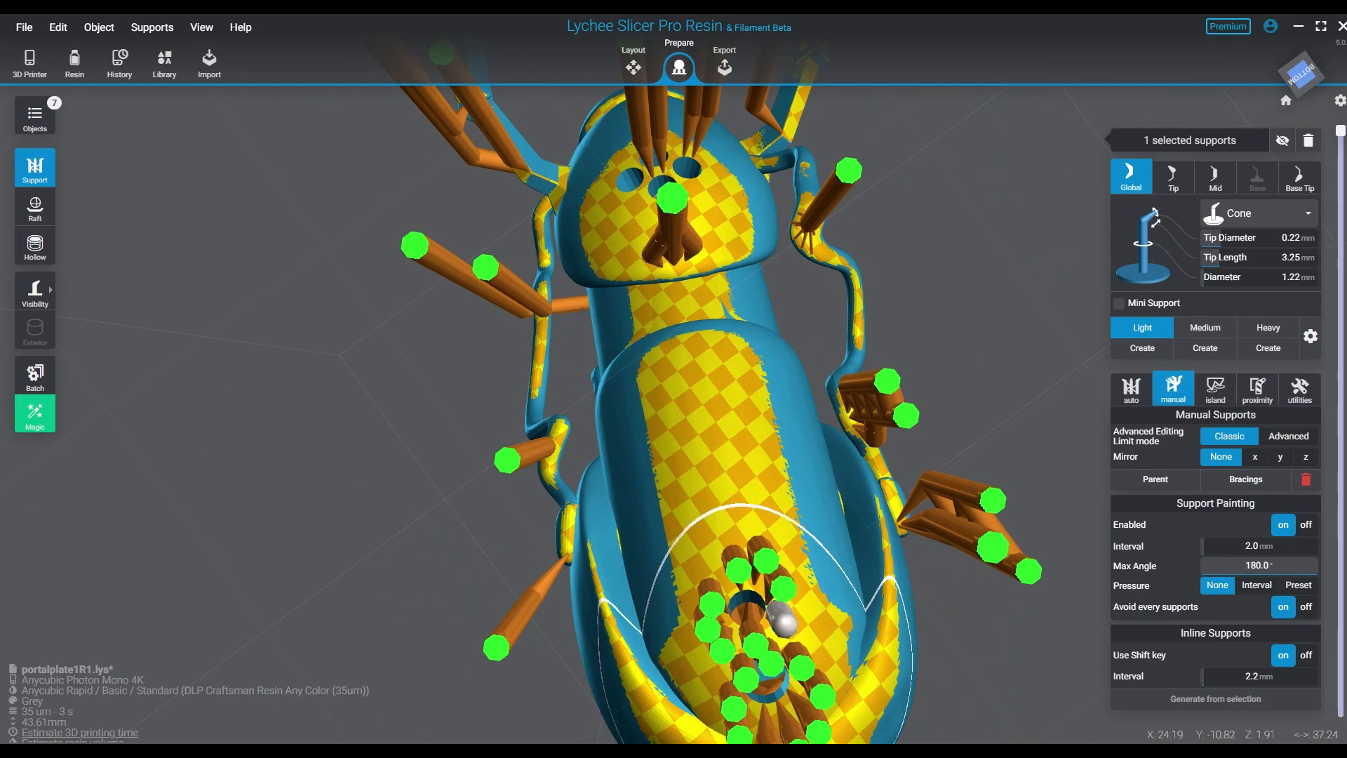
scroll(780, 603, "up", 3)
scroll(741, 568, "up", 4)
scroll(646, 479, "up", 1)
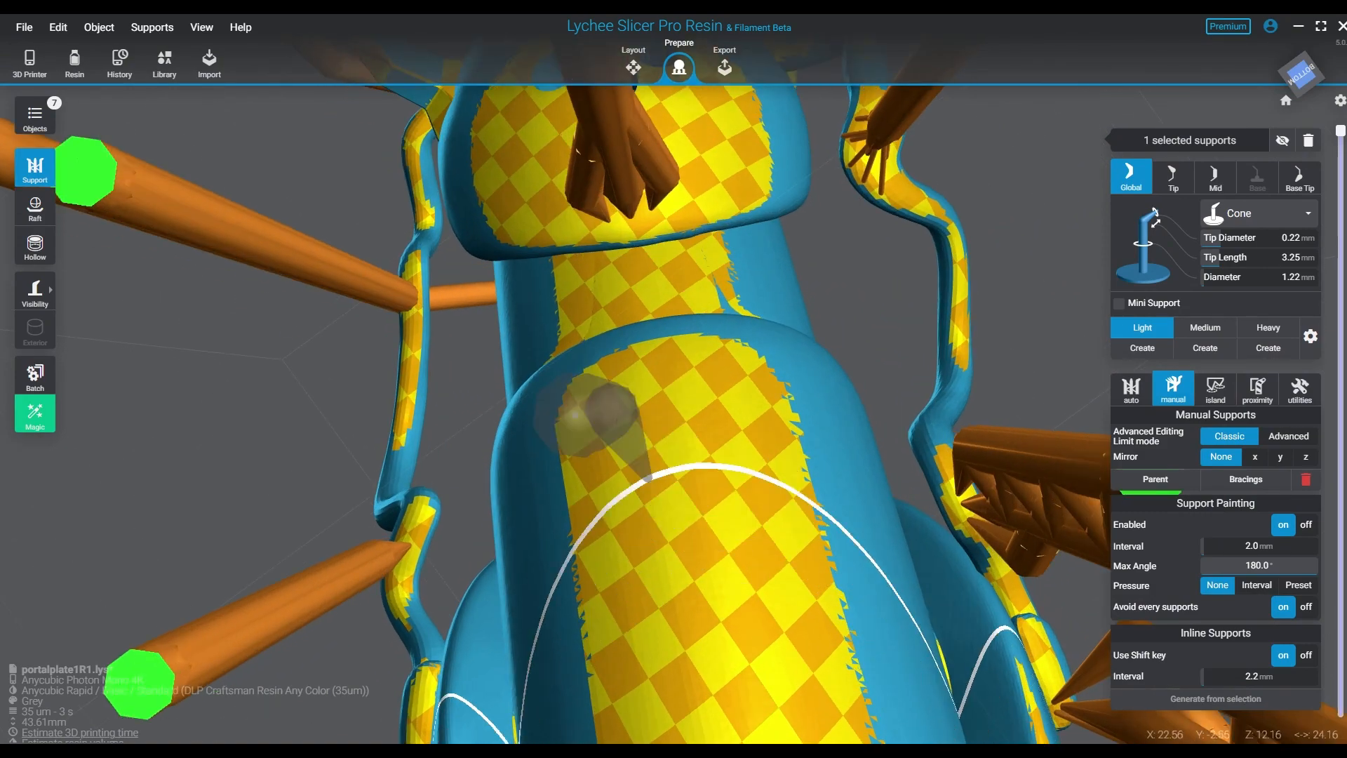
middle_click_drag(547, 231, 647, 579)
right_click_drag(745, 495, 735, 539)
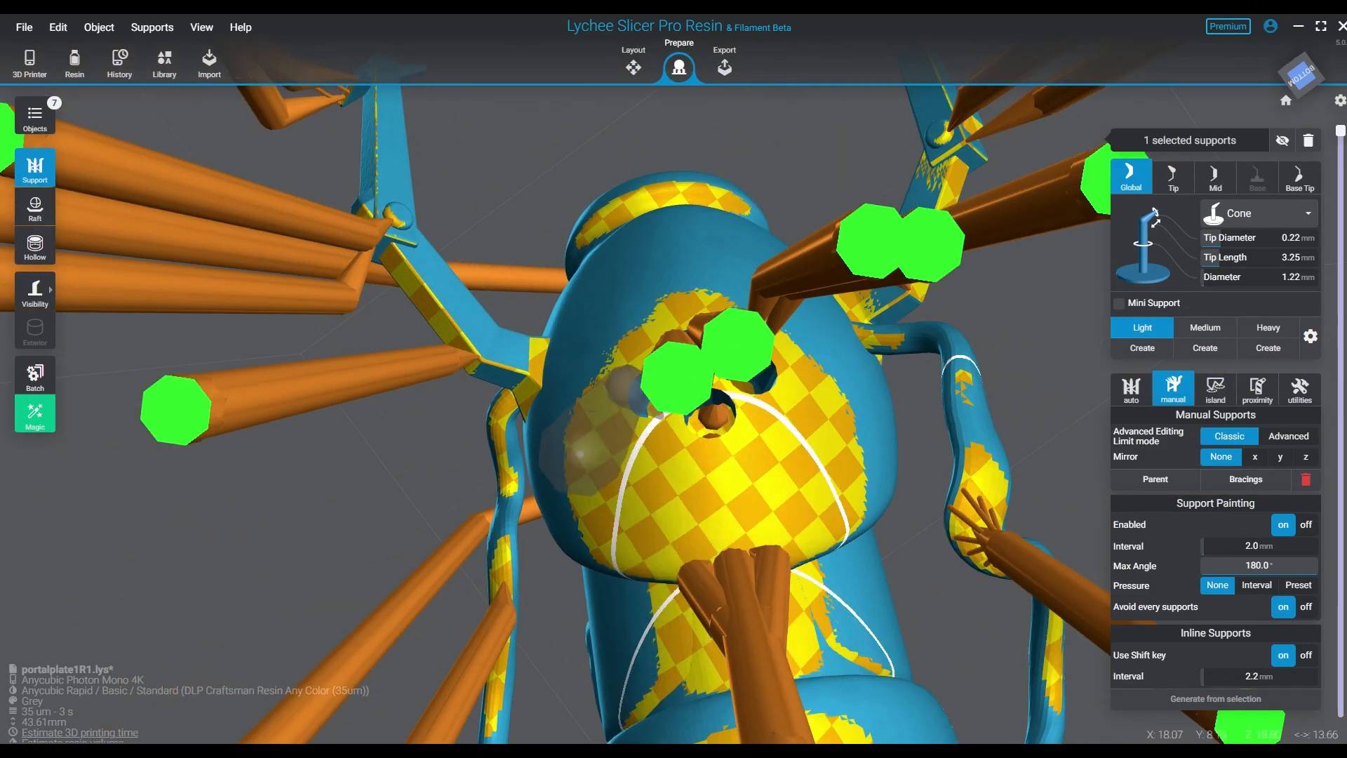
left_click(685, 395)
Add light supports with 0.15 mm tips along the rims of the central and neighbouring underside holes.
right_click_drag(845, 560, 681, 572)
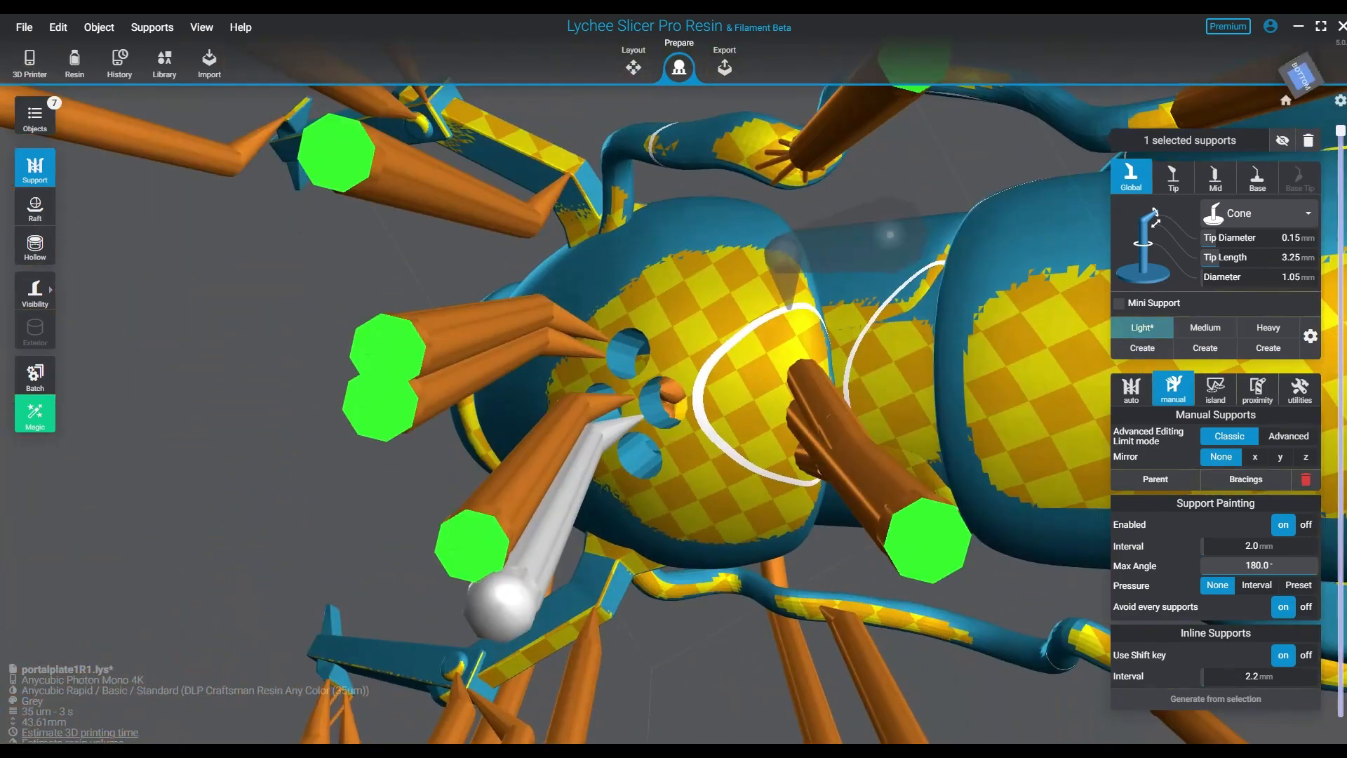
left_click(641, 418)
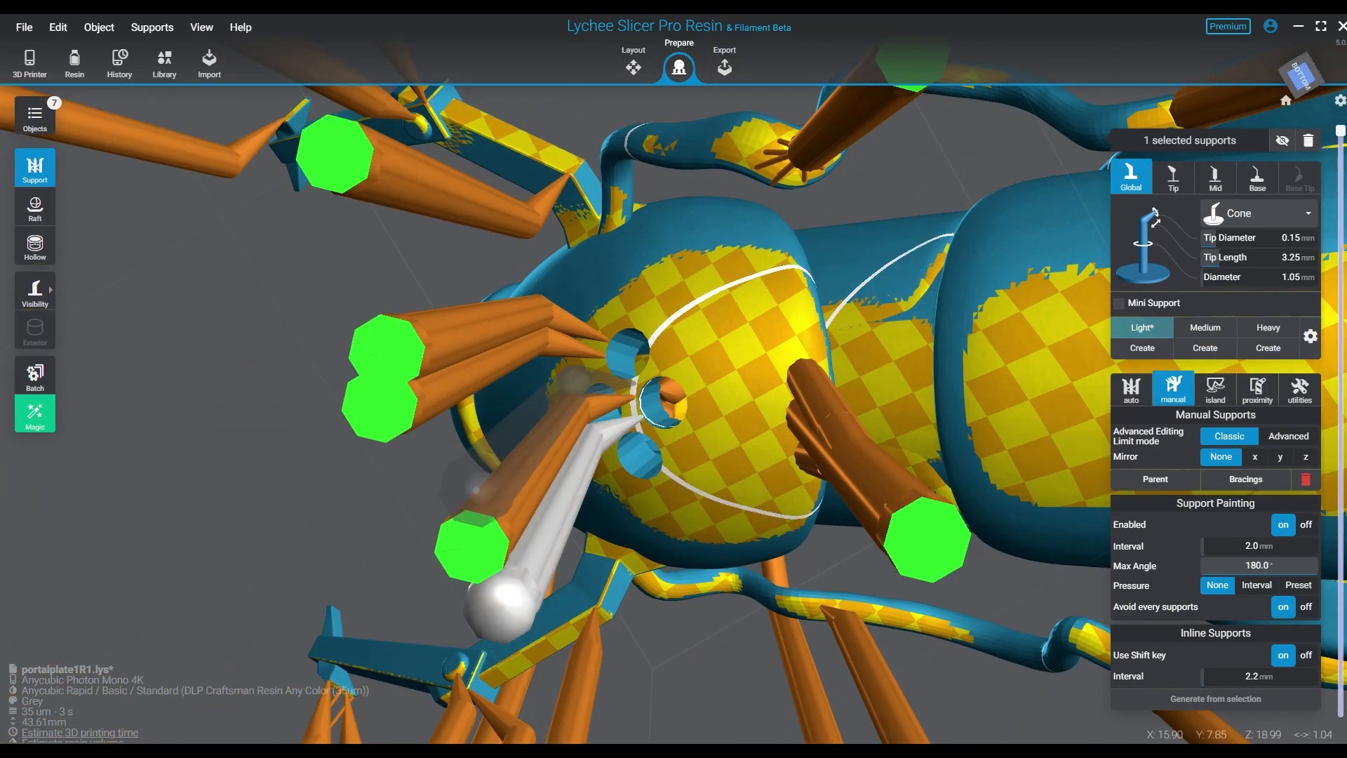
left_click(635, 383)
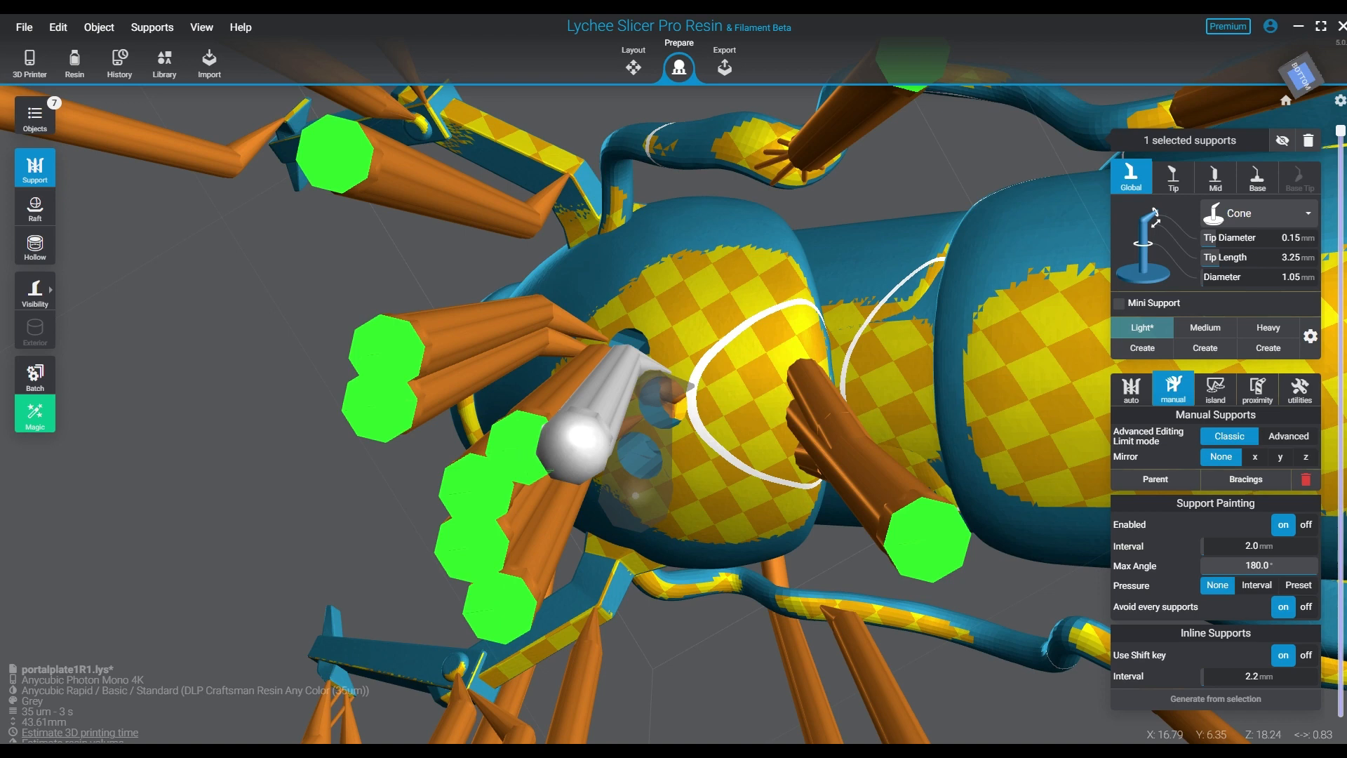
left_click(692, 386)
Complete the ring of light 0.15 mm-tip supports around the remaining rims of the underside holes.
right_click_drag(722, 544, 741, 486)
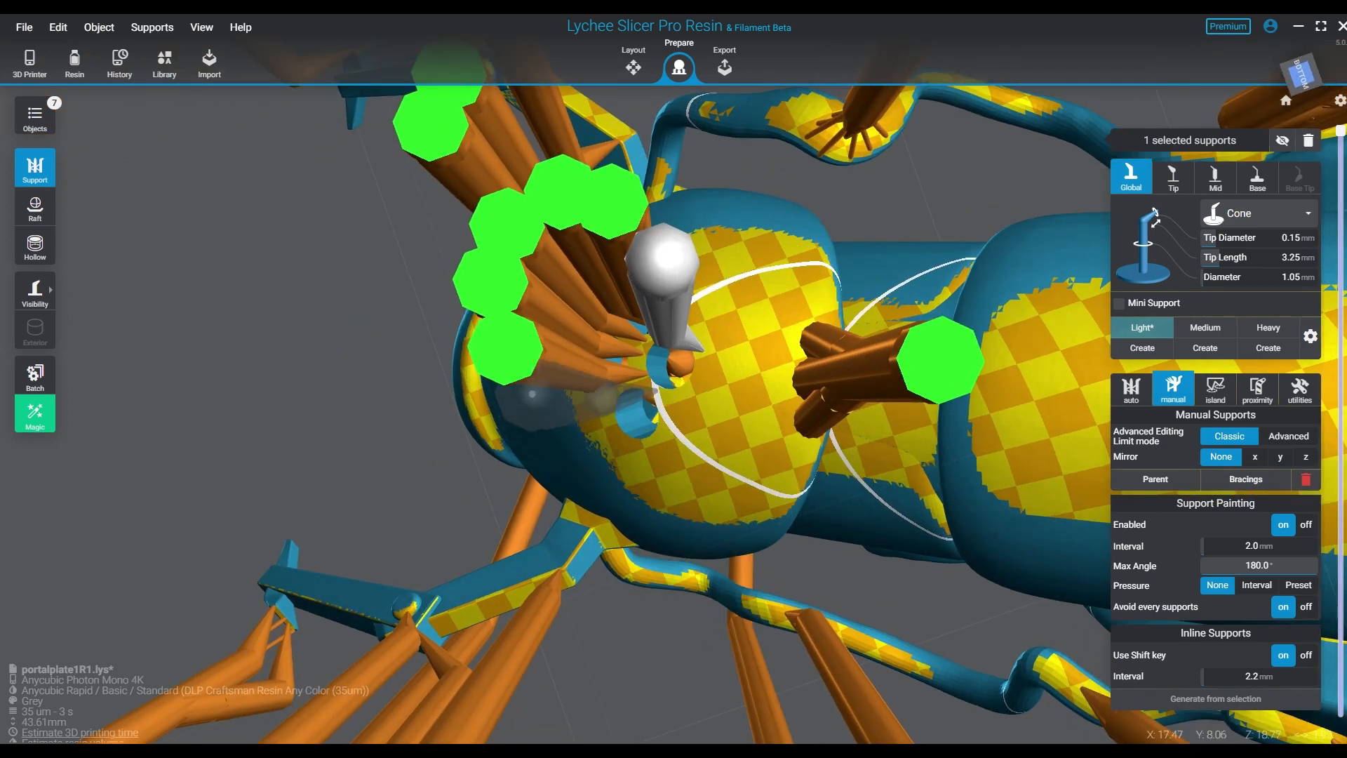
left_click(687, 349)
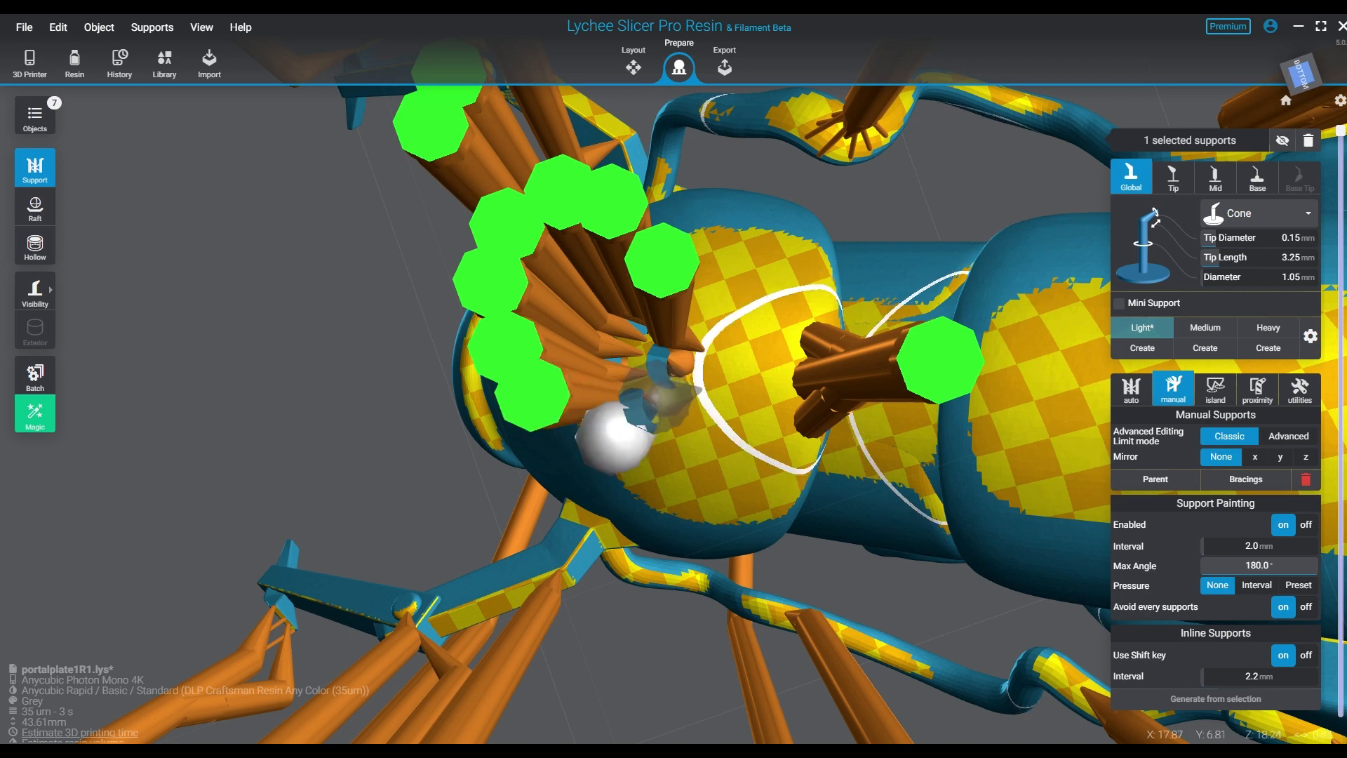
left_click(614, 435)
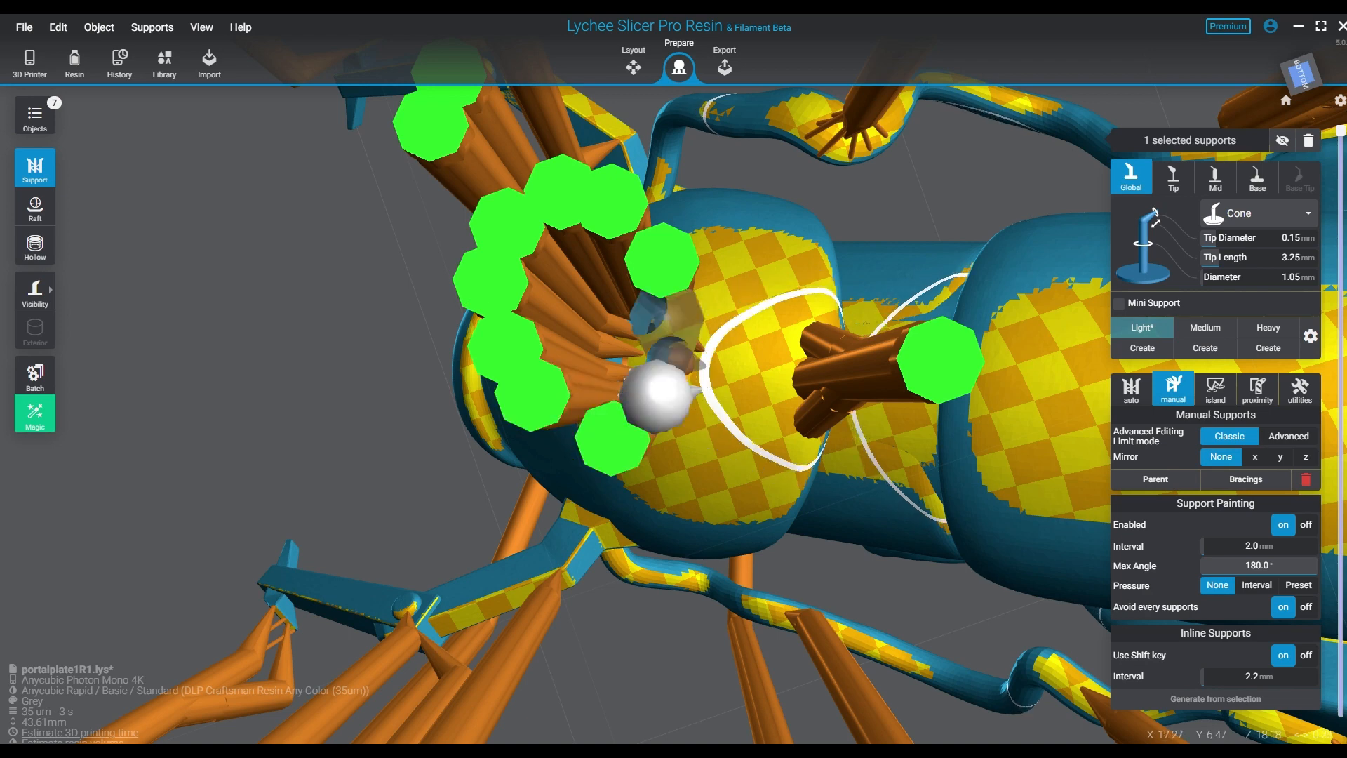
left_click(659, 392)
right_click_drag(662, 247, 686, 597)
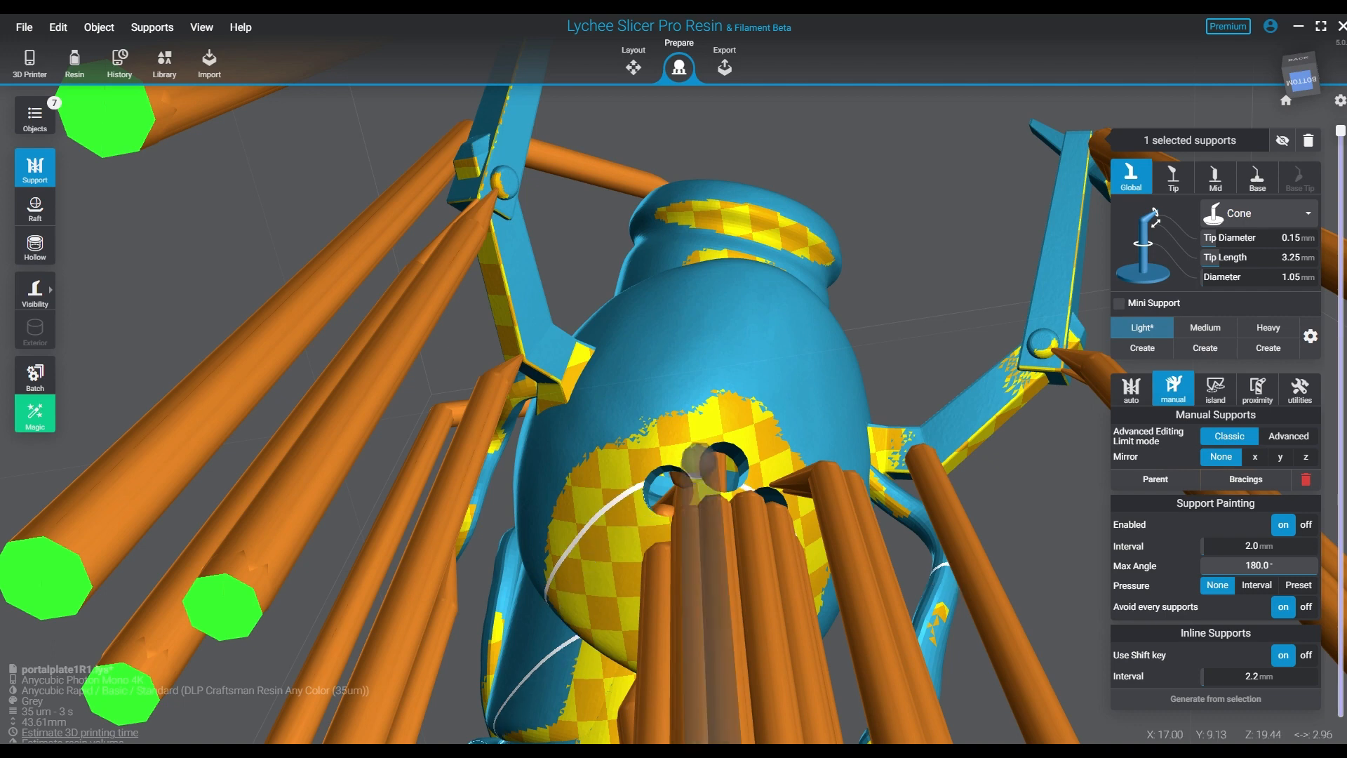
left_click(699, 458)
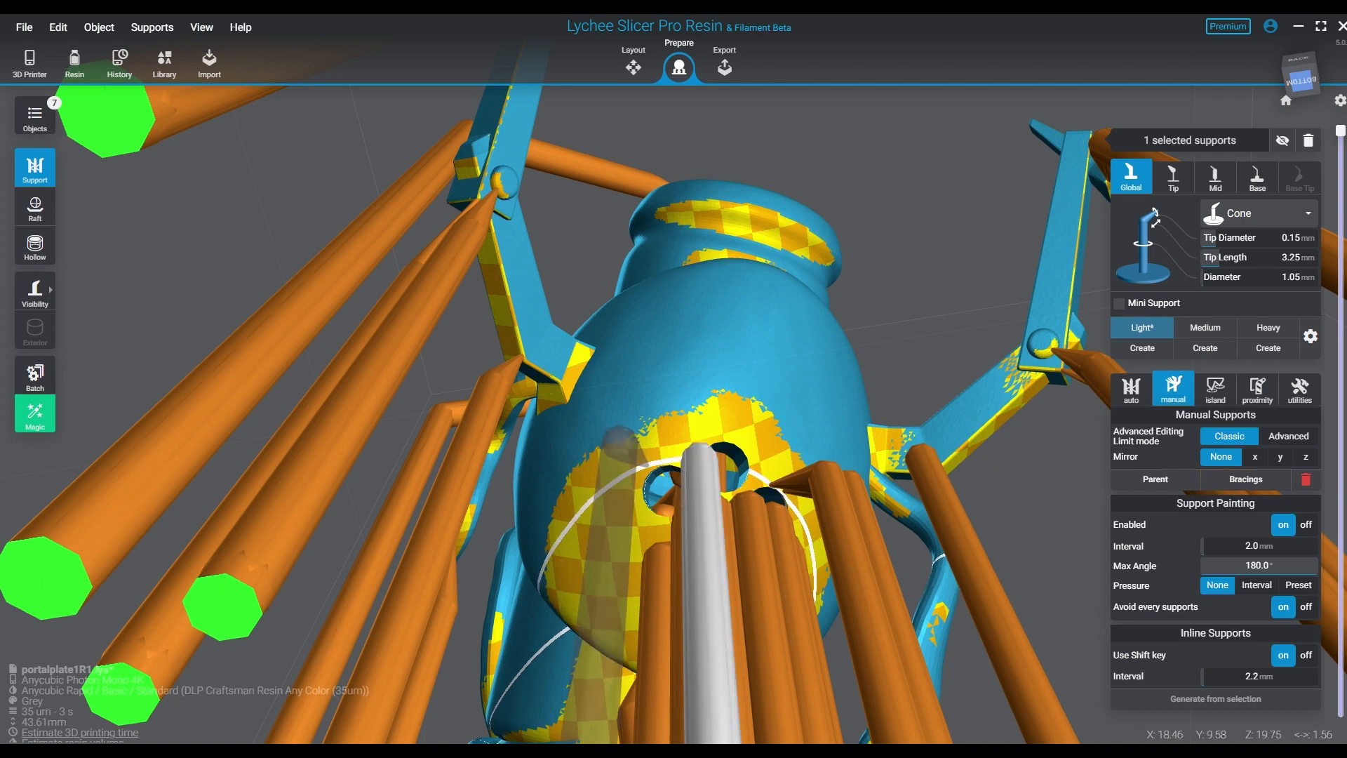
Place light cone supports with 0.15 mm tips along the neck-side edge of the underside around the drain holes.
left_click(621, 449)
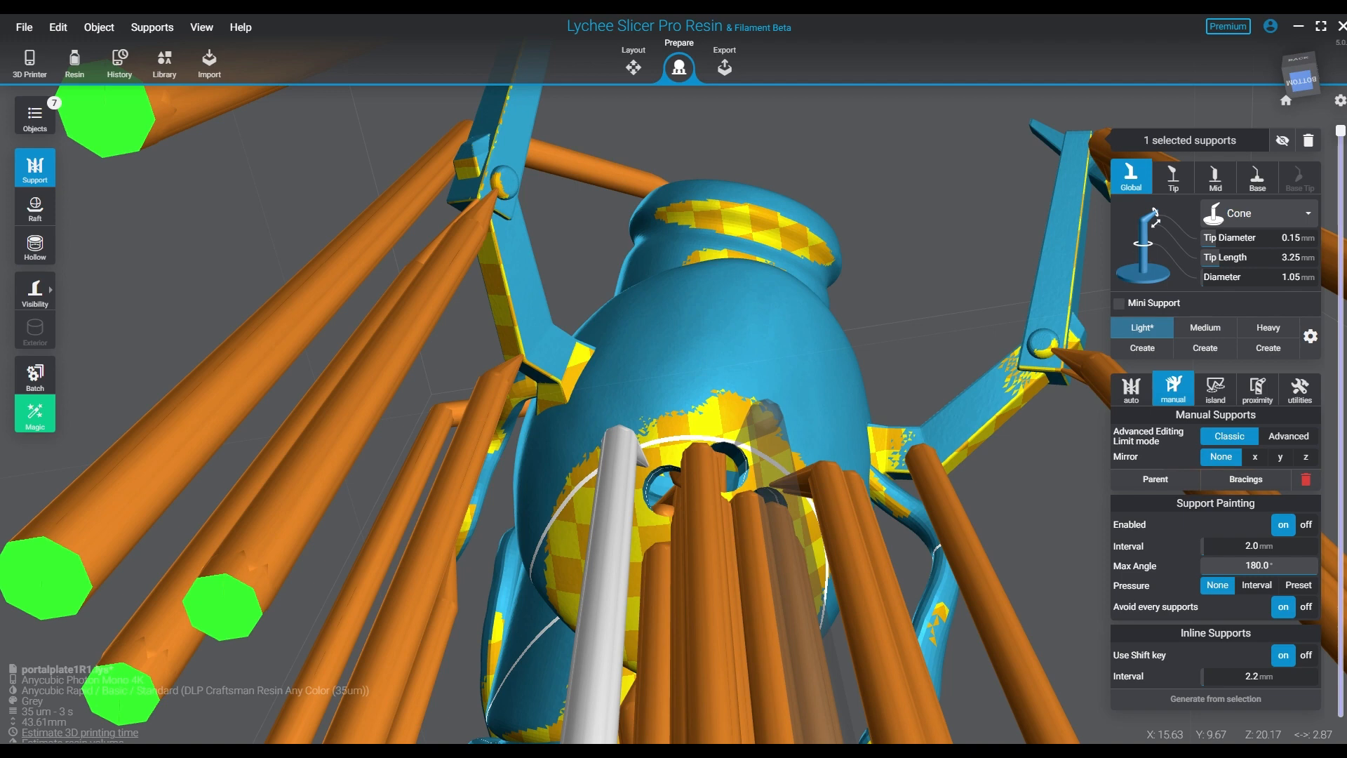
left_click(763, 410)
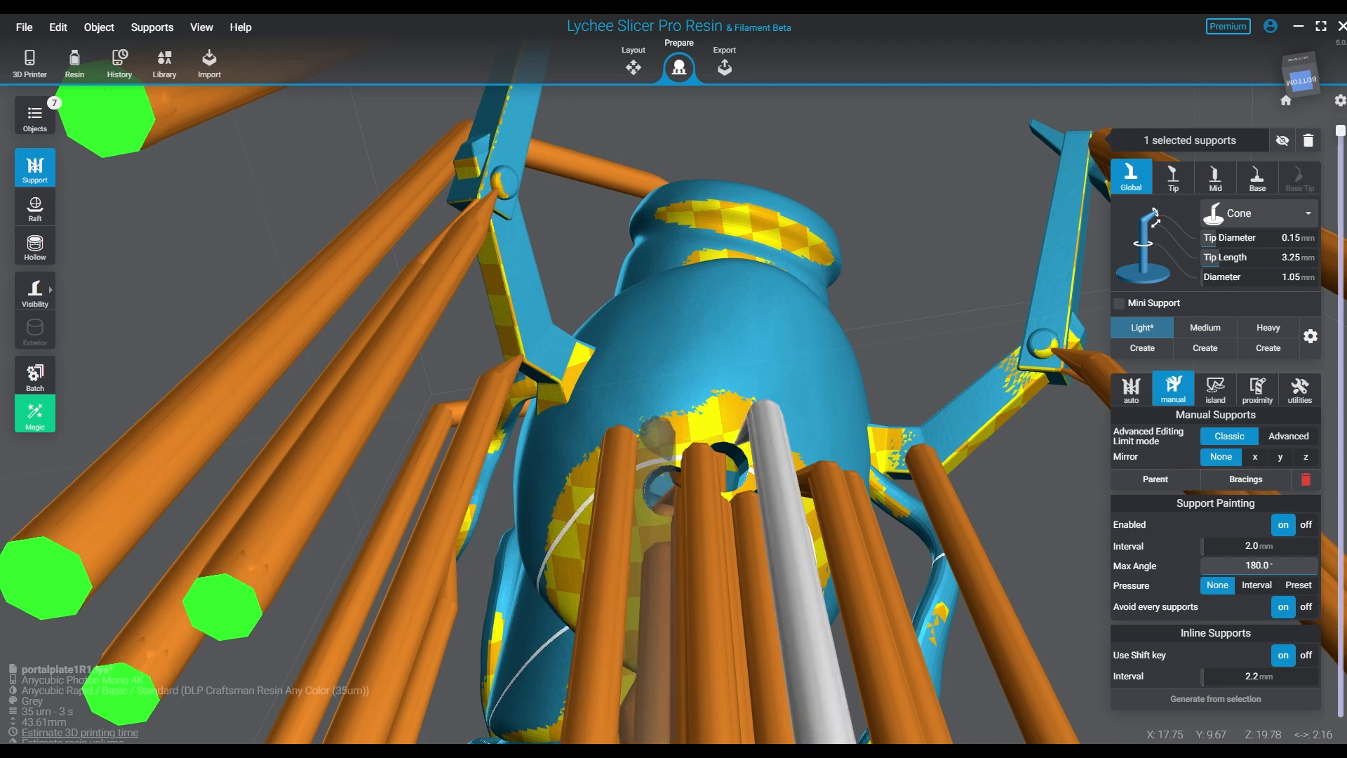
left_click(655, 431)
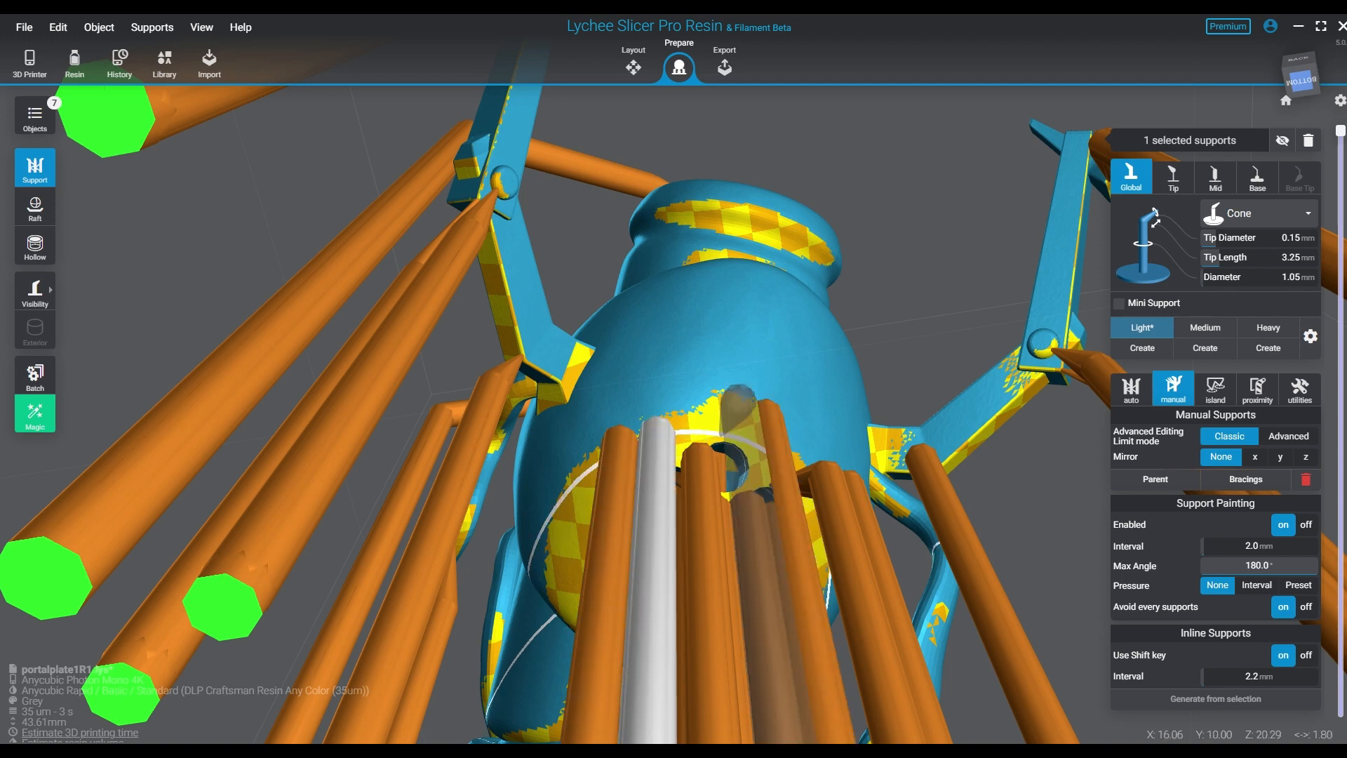
left_click(738, 414)
right_click_drag(782, 484, 681, 488)
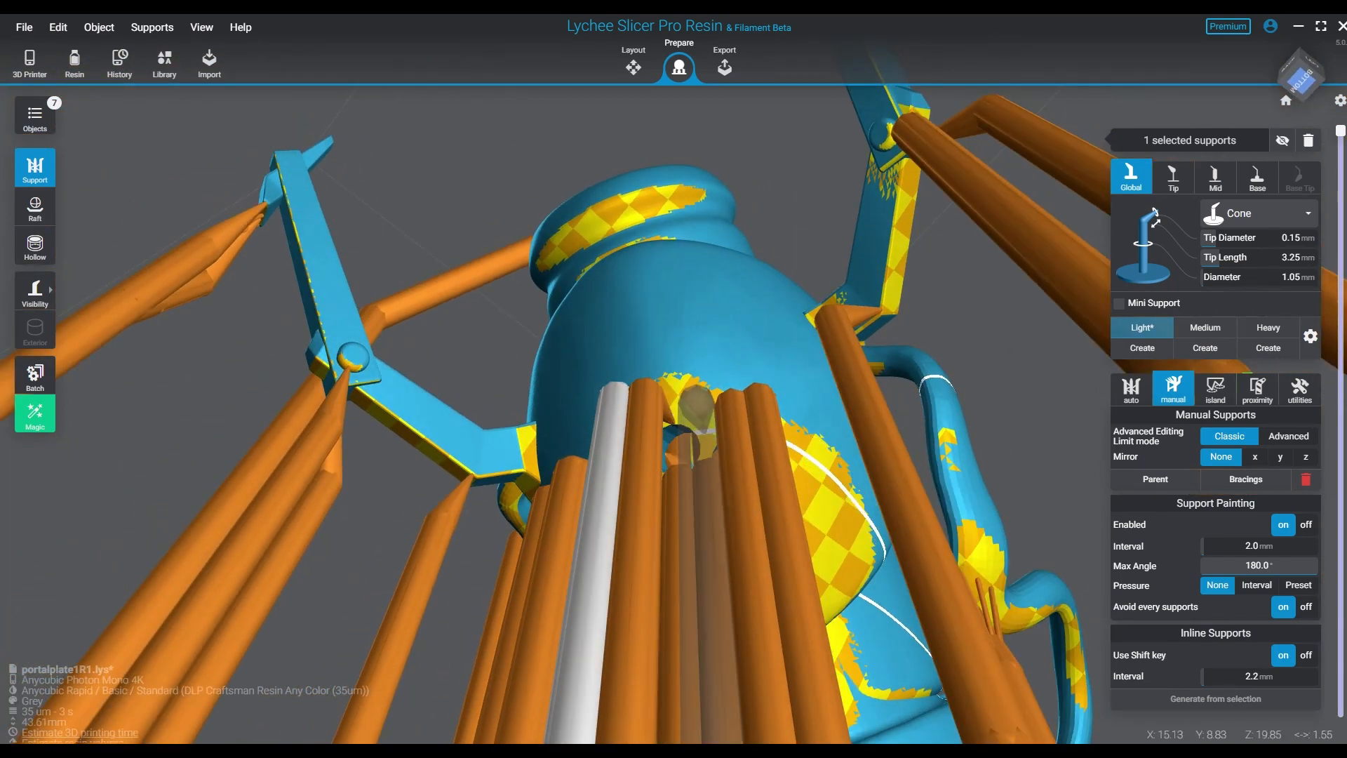
left_click(698, 404)
Add a row of light 0.15 mm-tip supports around the outer underside hole's exposed rim.
right_click_drag(865, 507, 658, 450)
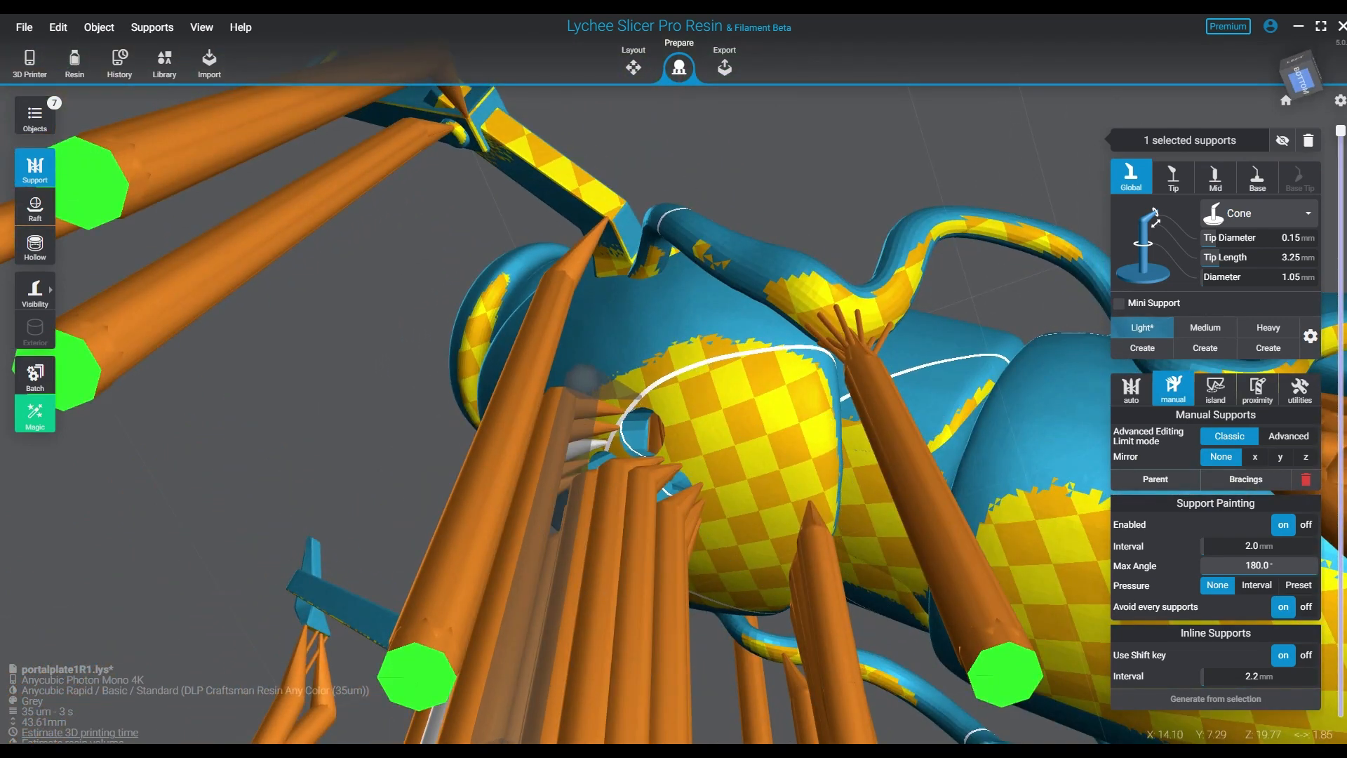
left_click(586, 379)
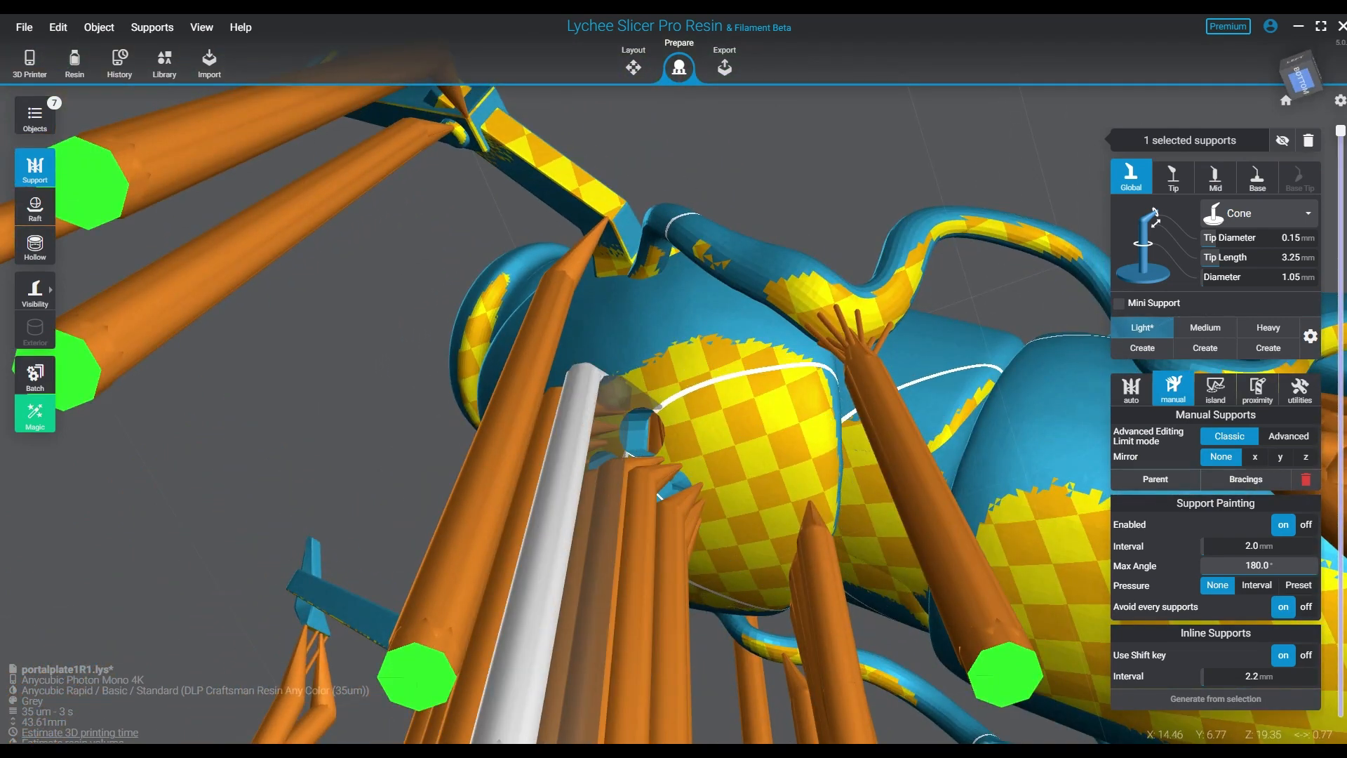
left_click(660, 407)
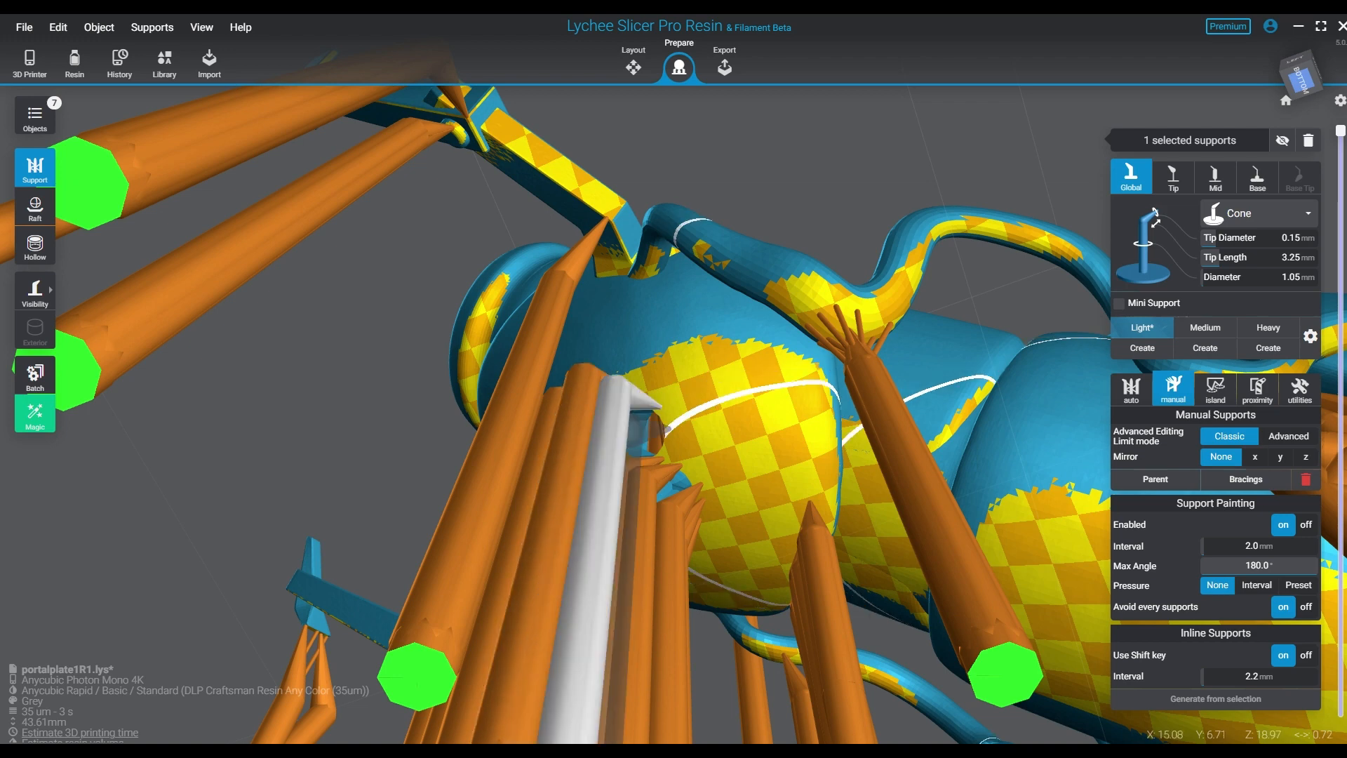
left_click(666, 429)
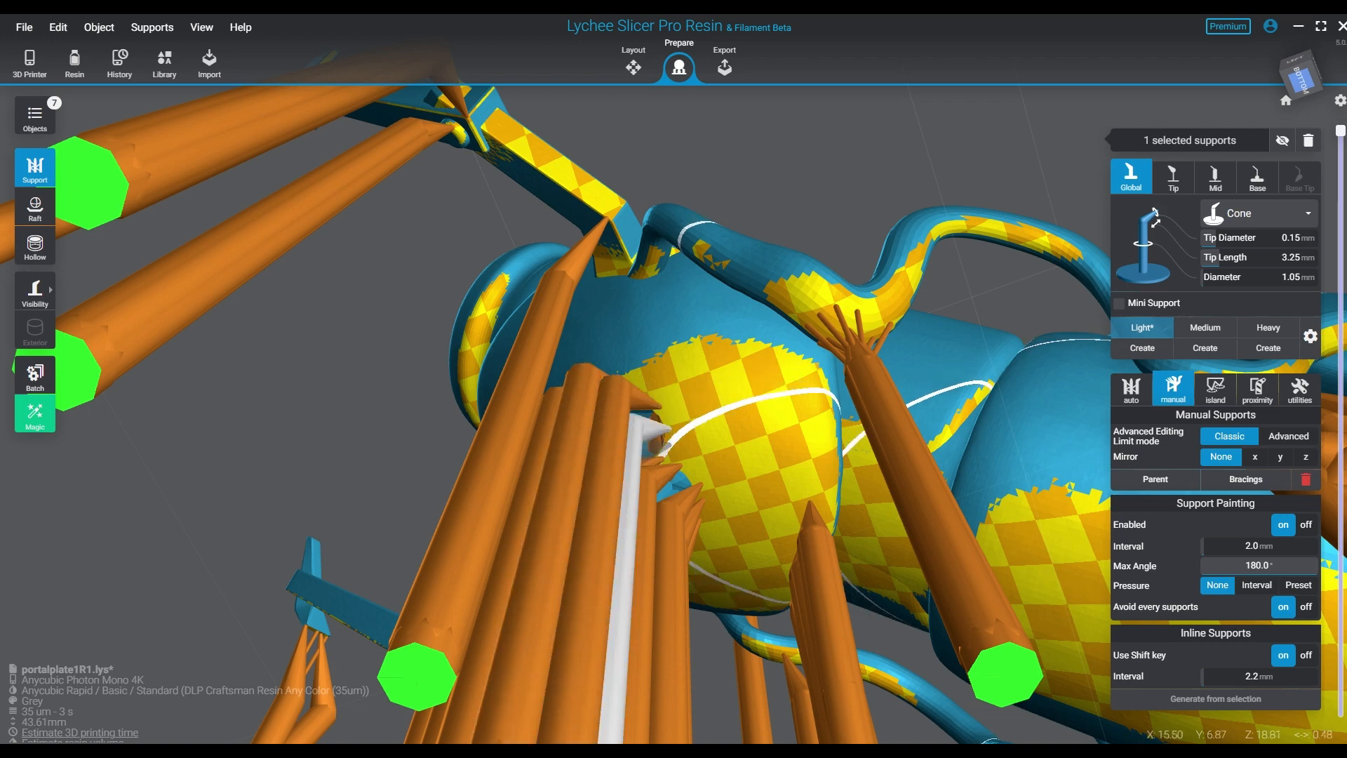
left_click(668, 447)
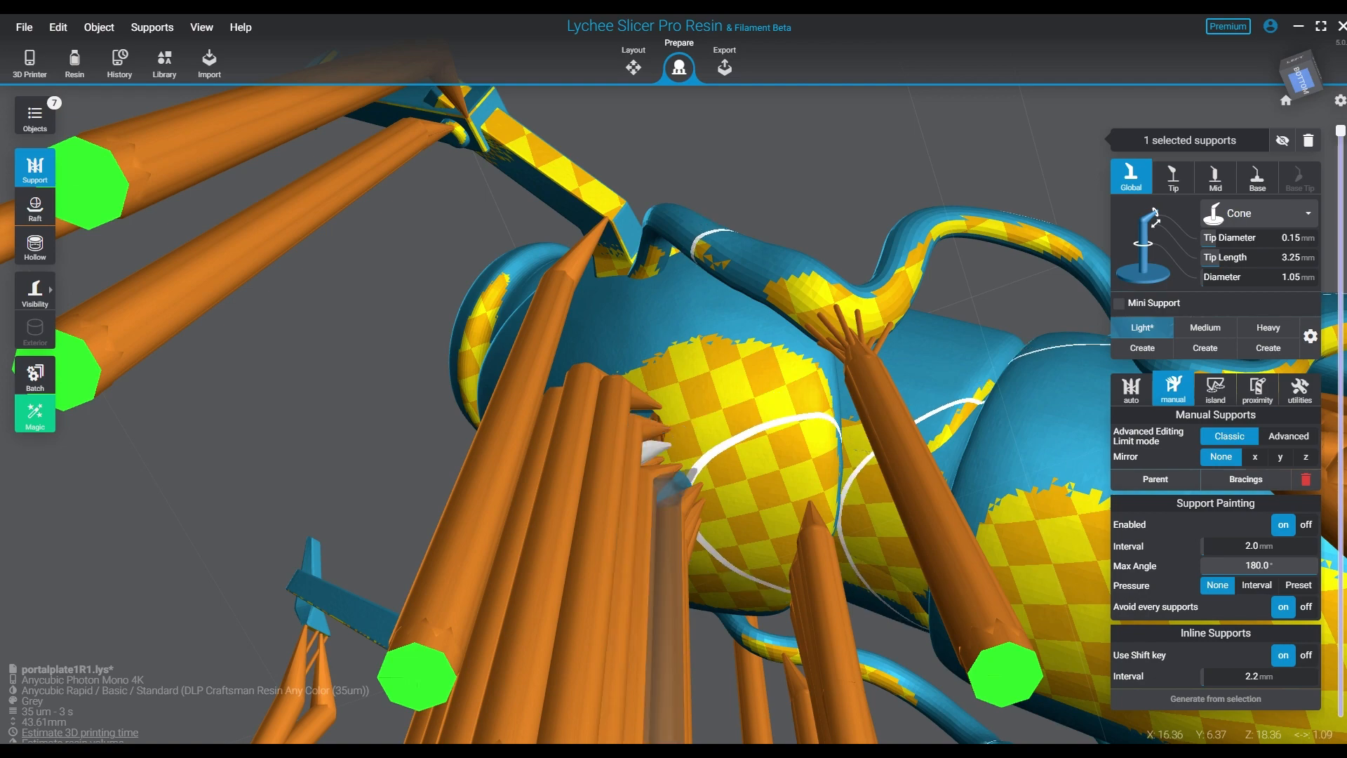
left_click(689, 474)
Fill the remaining gaps around the underside holes with light 0.15 mm-tip supports, then clear the support selection.
right_click_drag(689, 474, 897, 495)
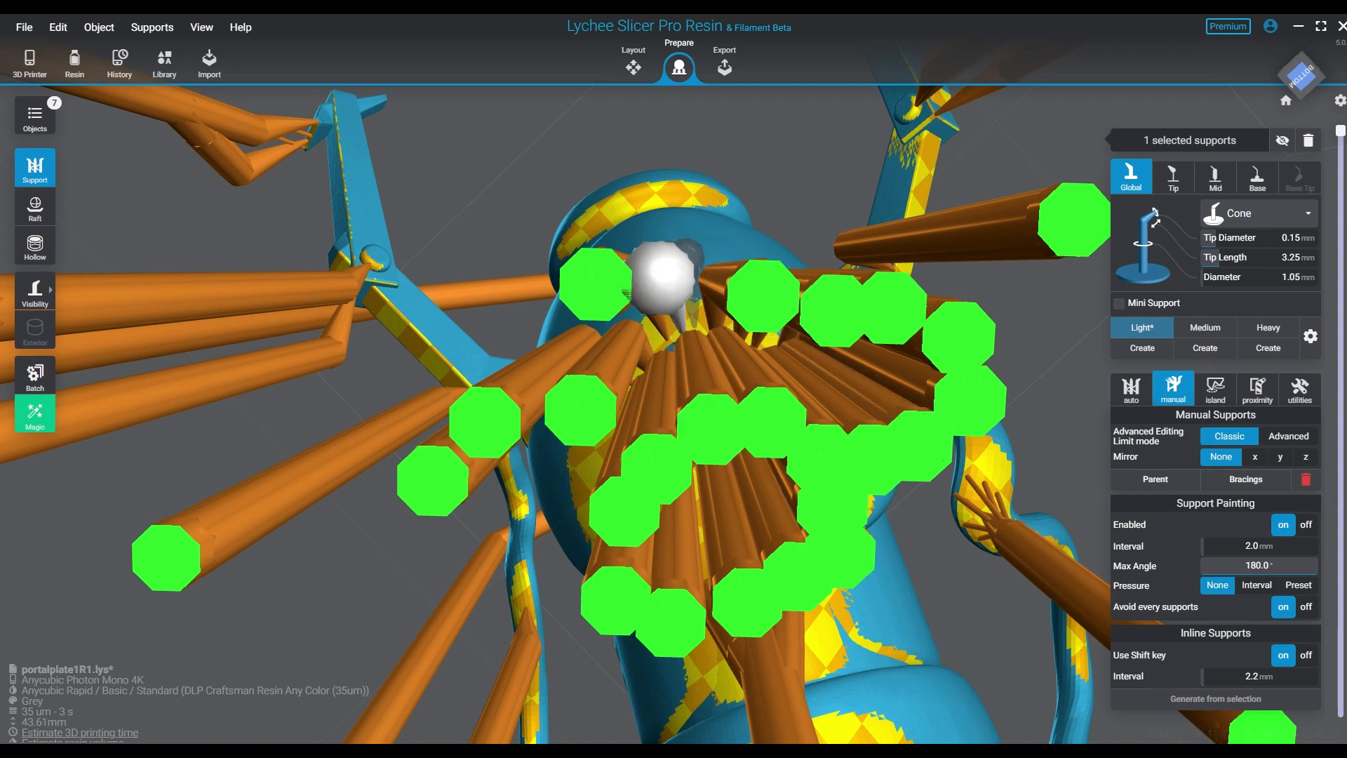
left_click(682, 329)
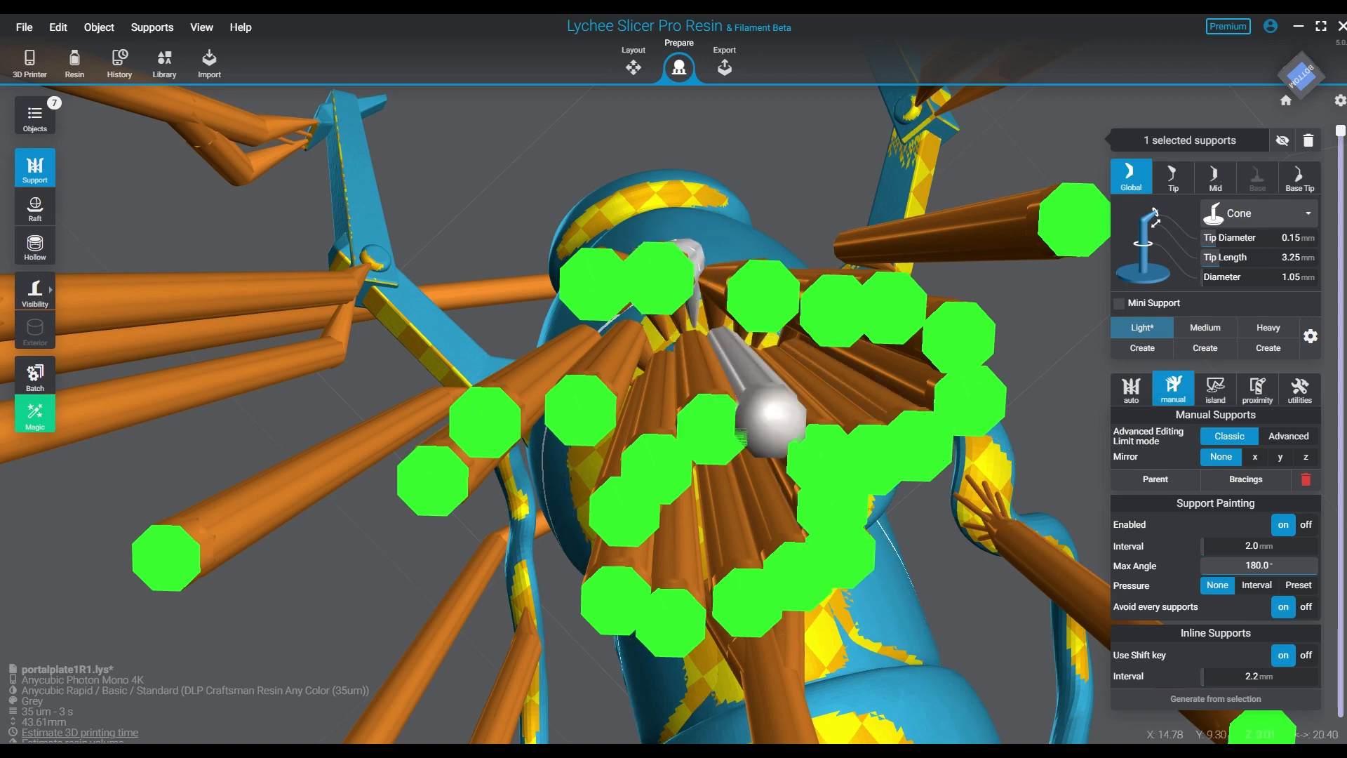
right_click_drag(682, 328, 716, 344)
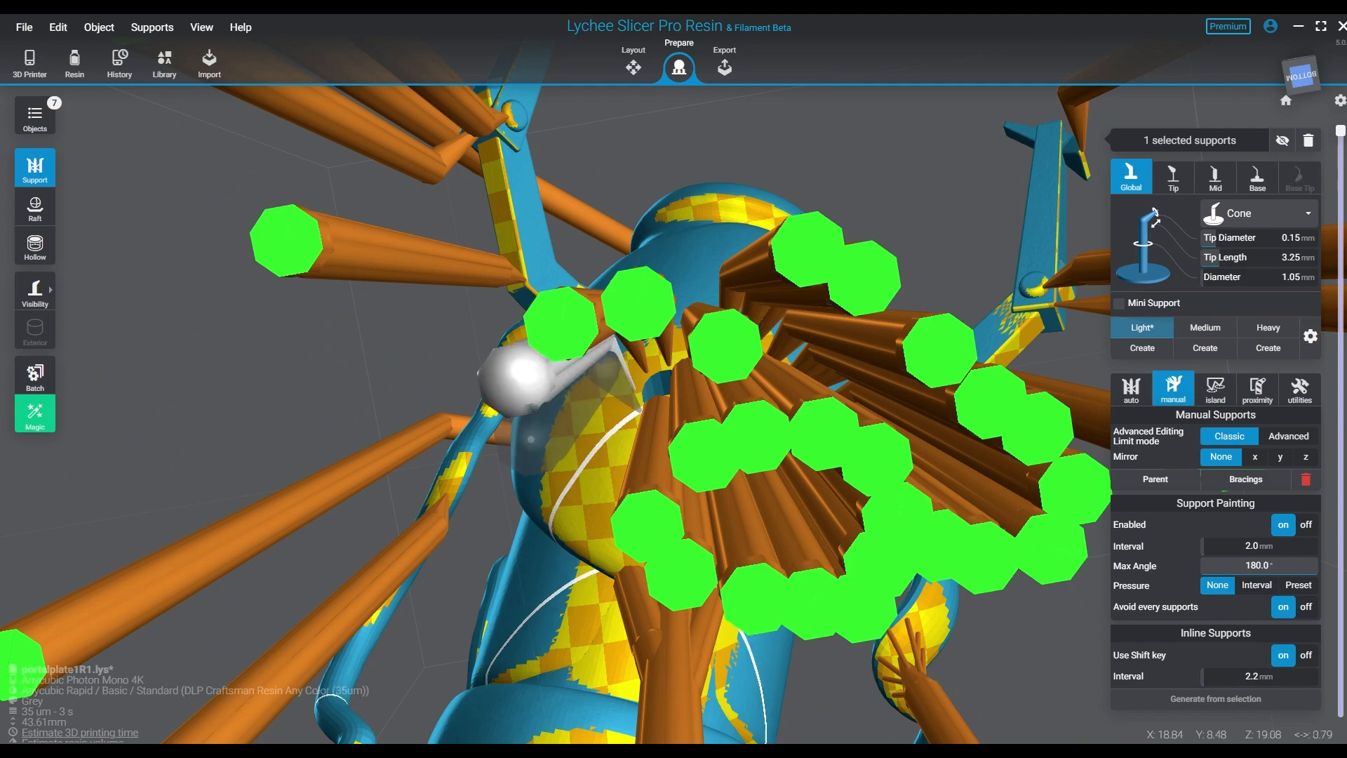
left_click(640, 411)
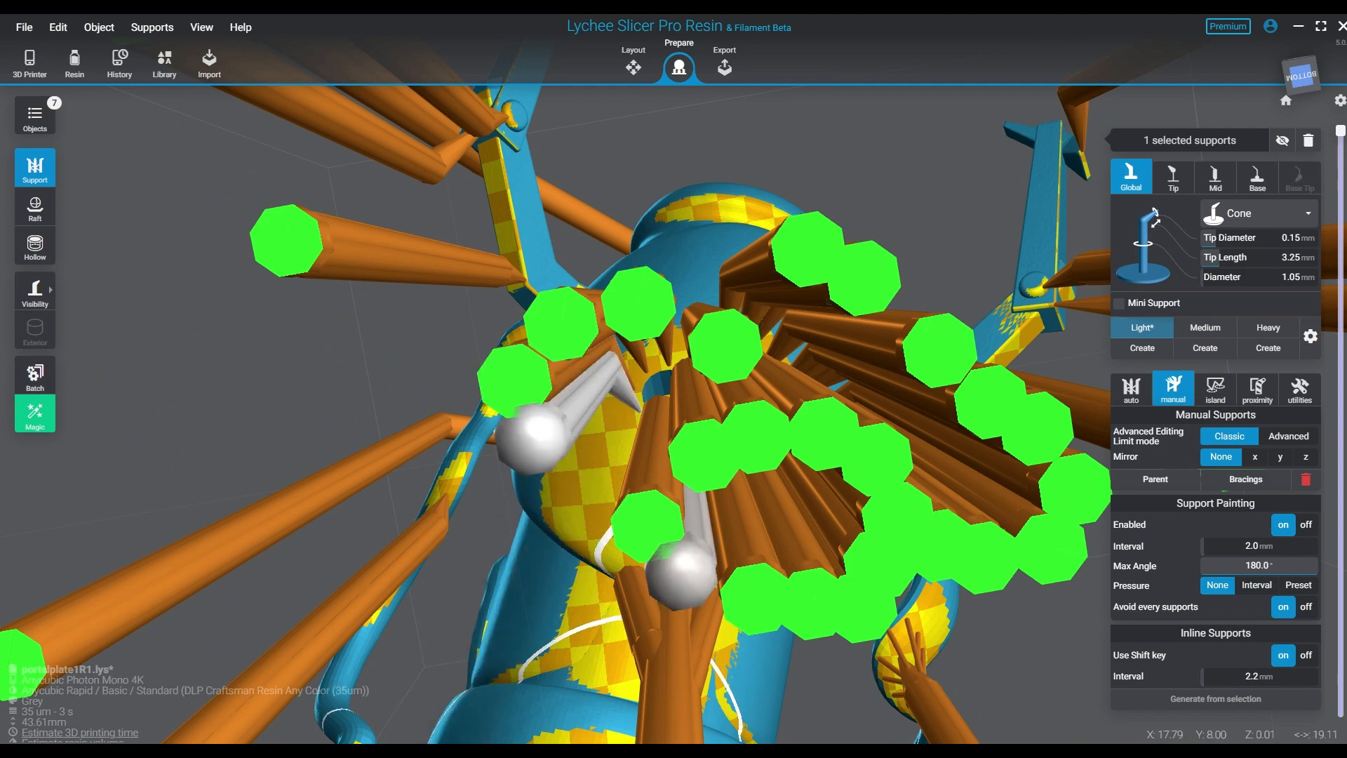
right_click_drag(678, 558, 858, 544)
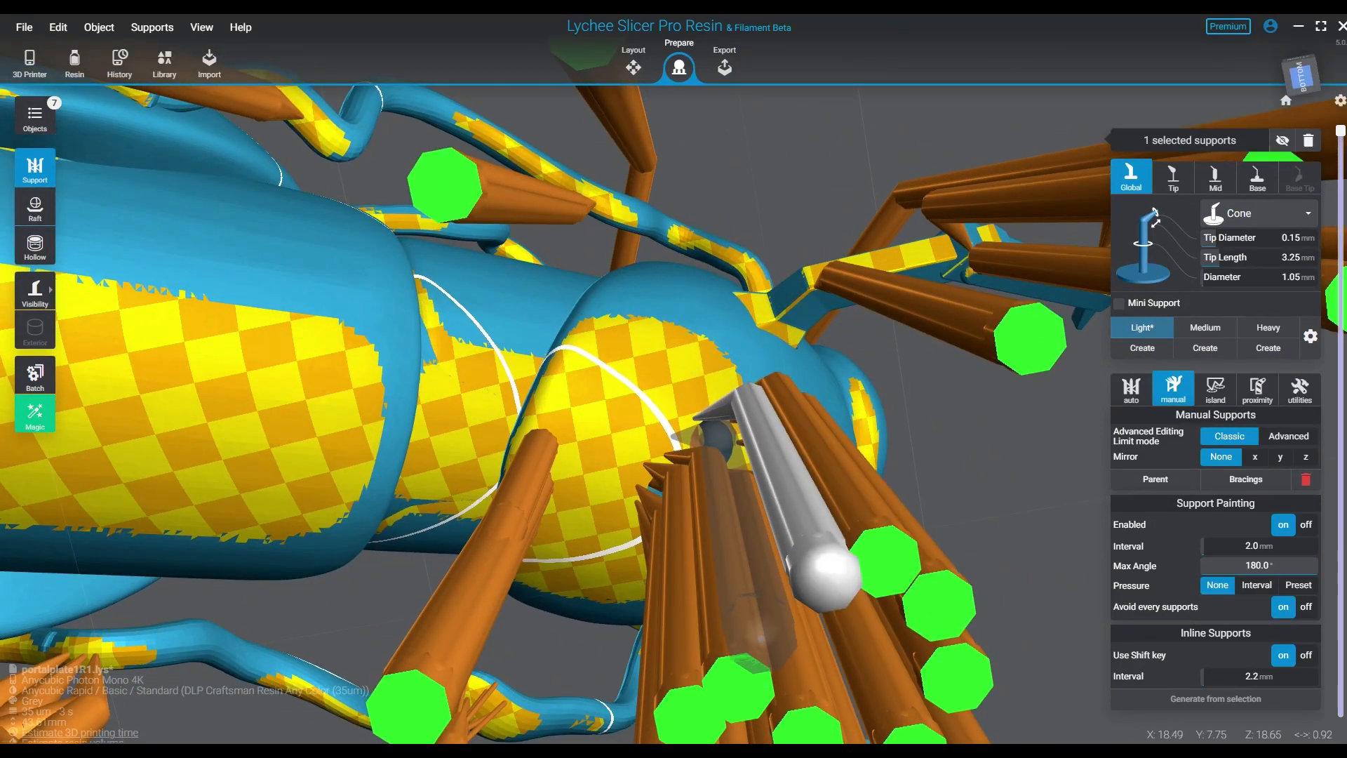
left_click(716, 438)
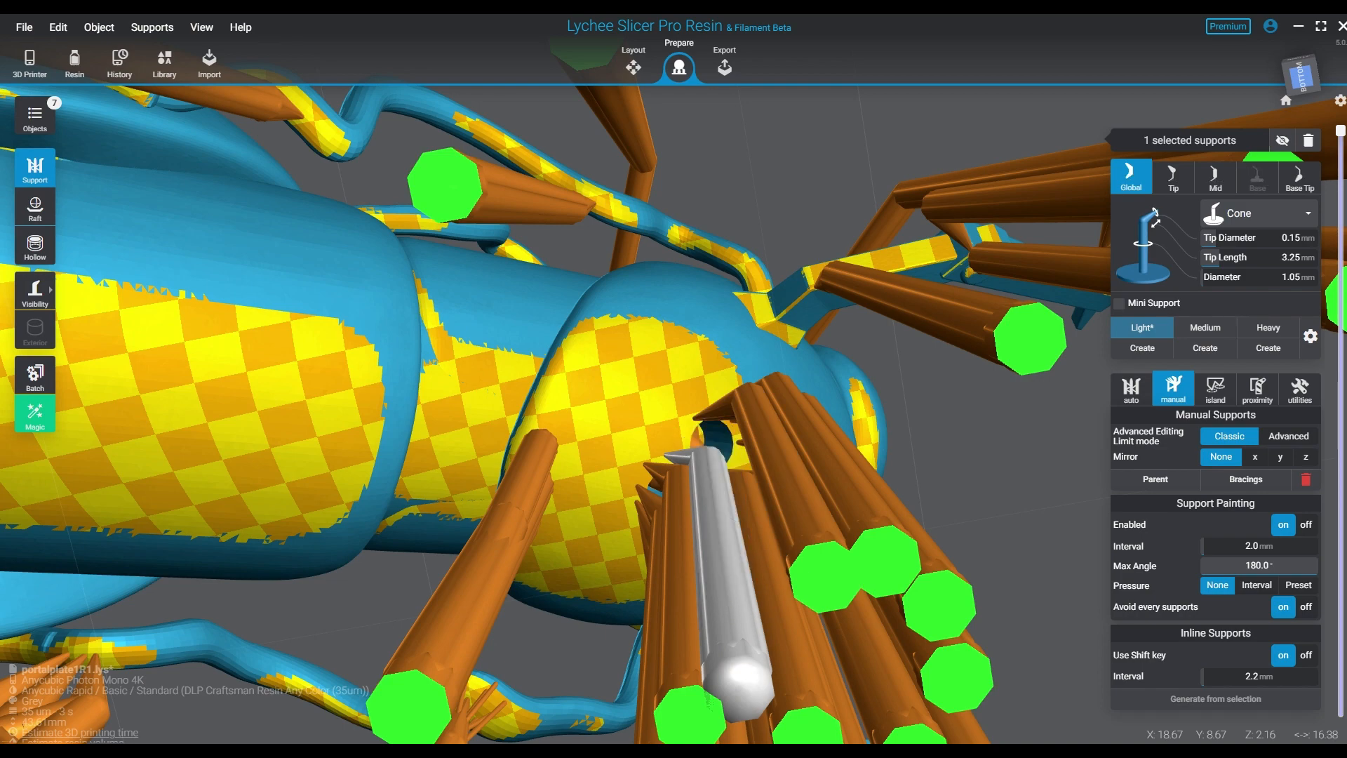
key("Escape")
Place a light support at the front underside hole and set its tip diameter to 0.15 mm and diameter to 1.05 mm.
right_click_drag(716, 439, 379, 558)
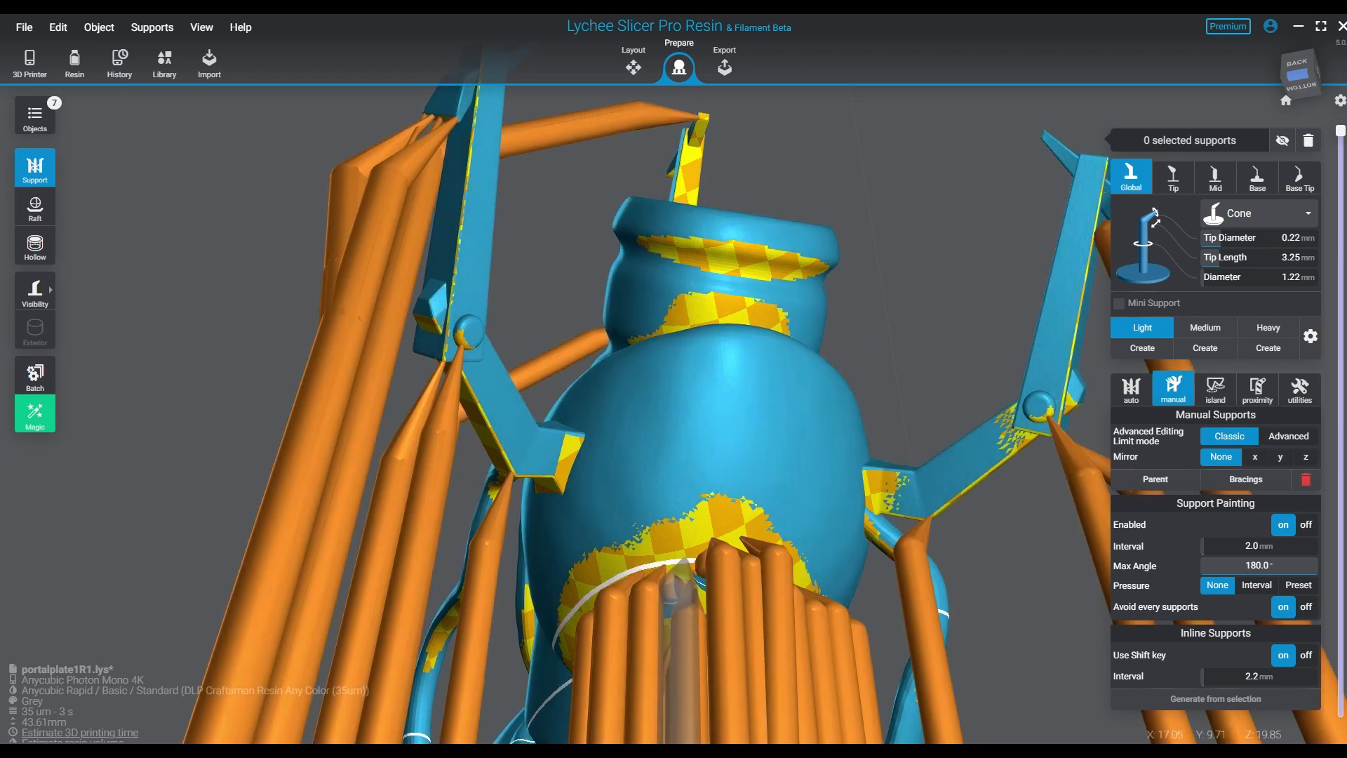
left_click(679, 570)
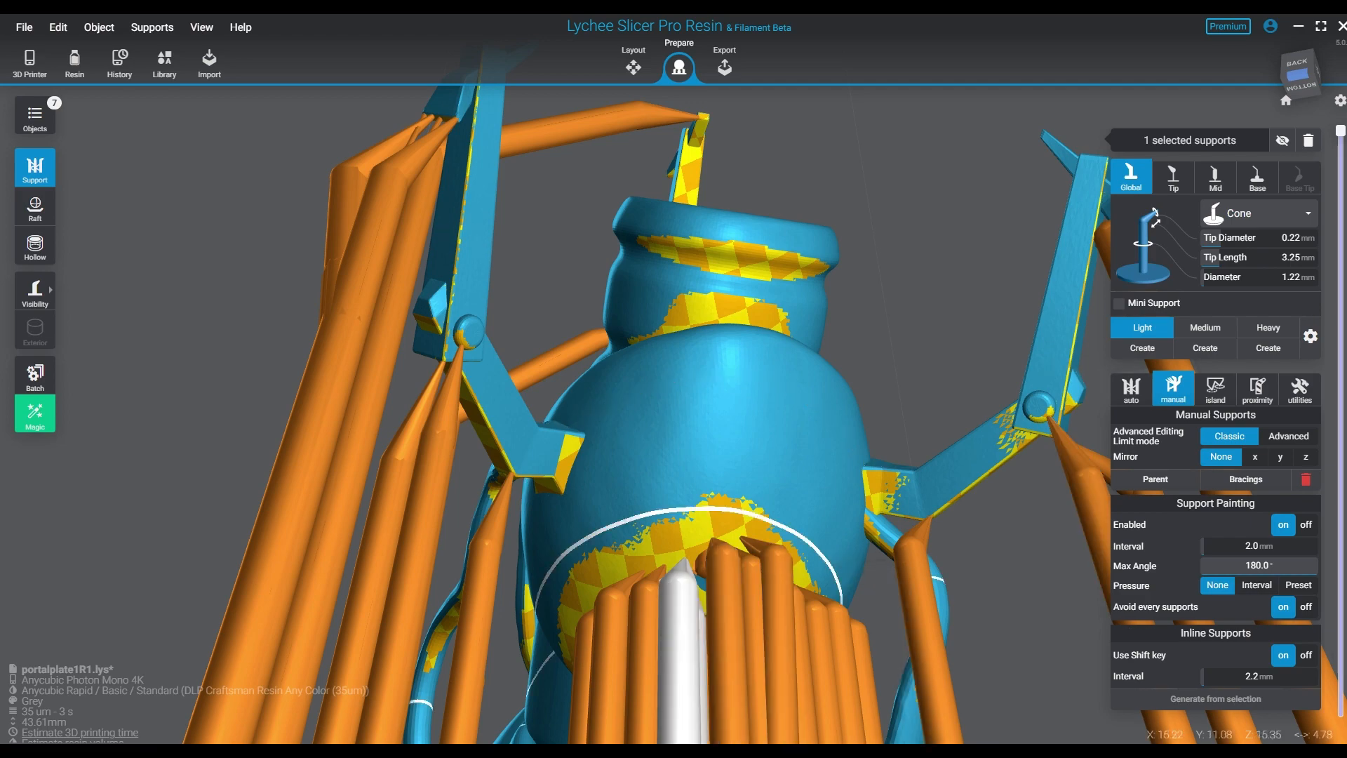
right_click_drag(679, 506, 719, 649)
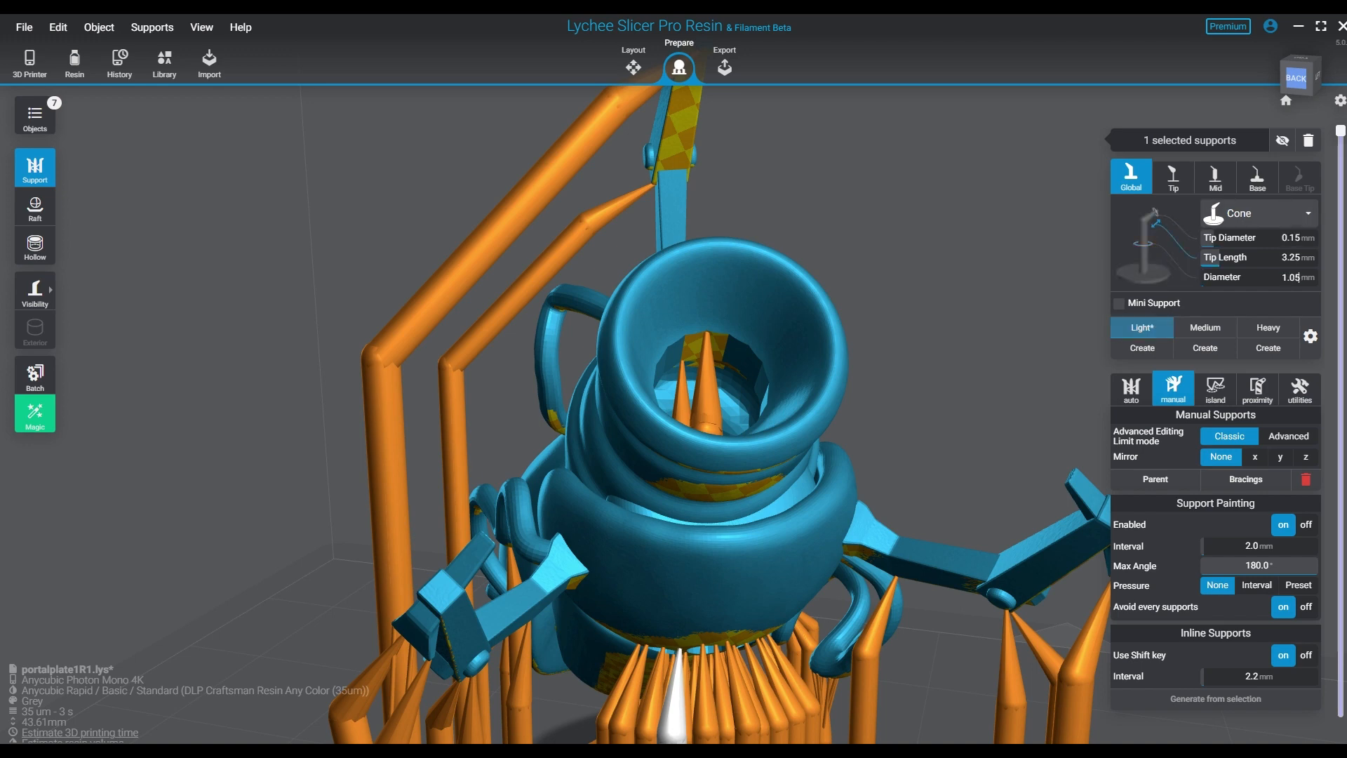
left_click(1008, 471)
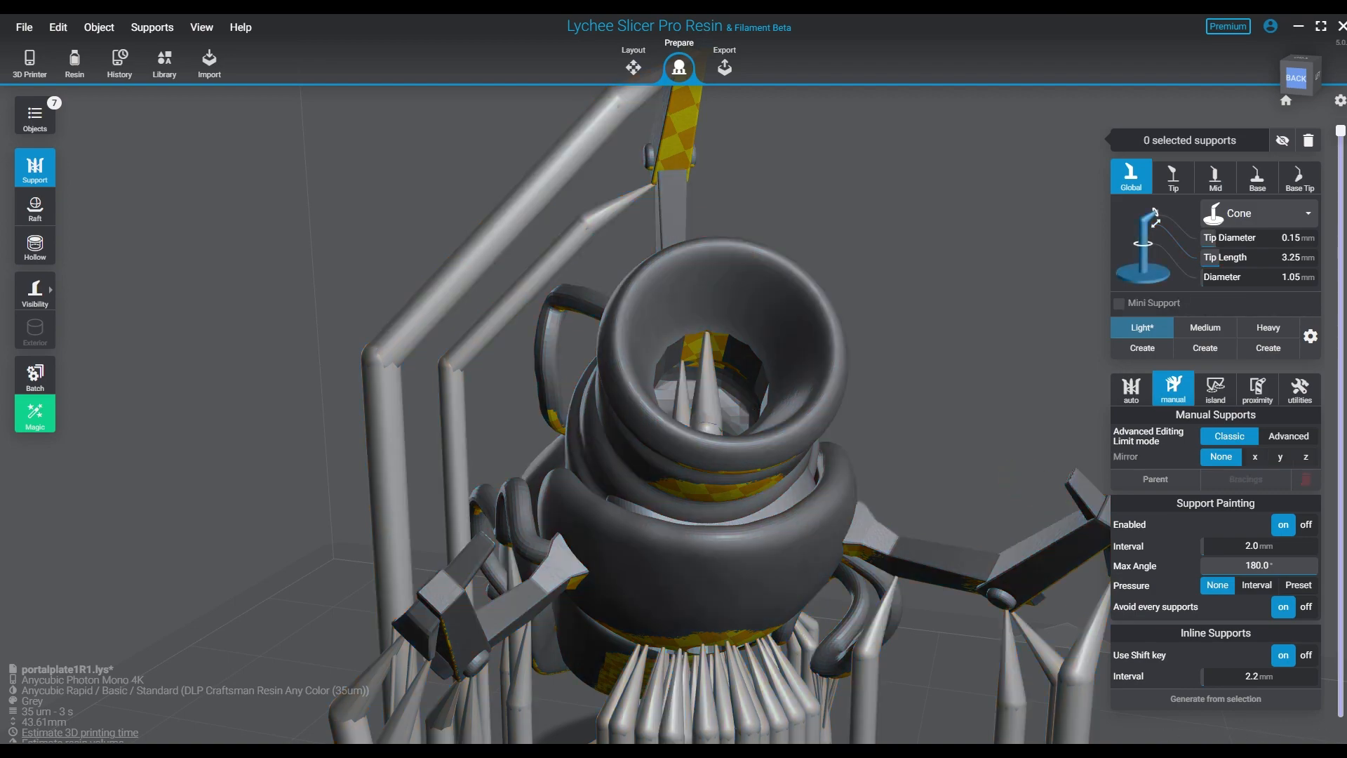
Reselect the model and support one upper arm's underside with a central light support and a branch on either side.
right_click_drag(1009, 470, 842, 343)
left_click(674, 281)
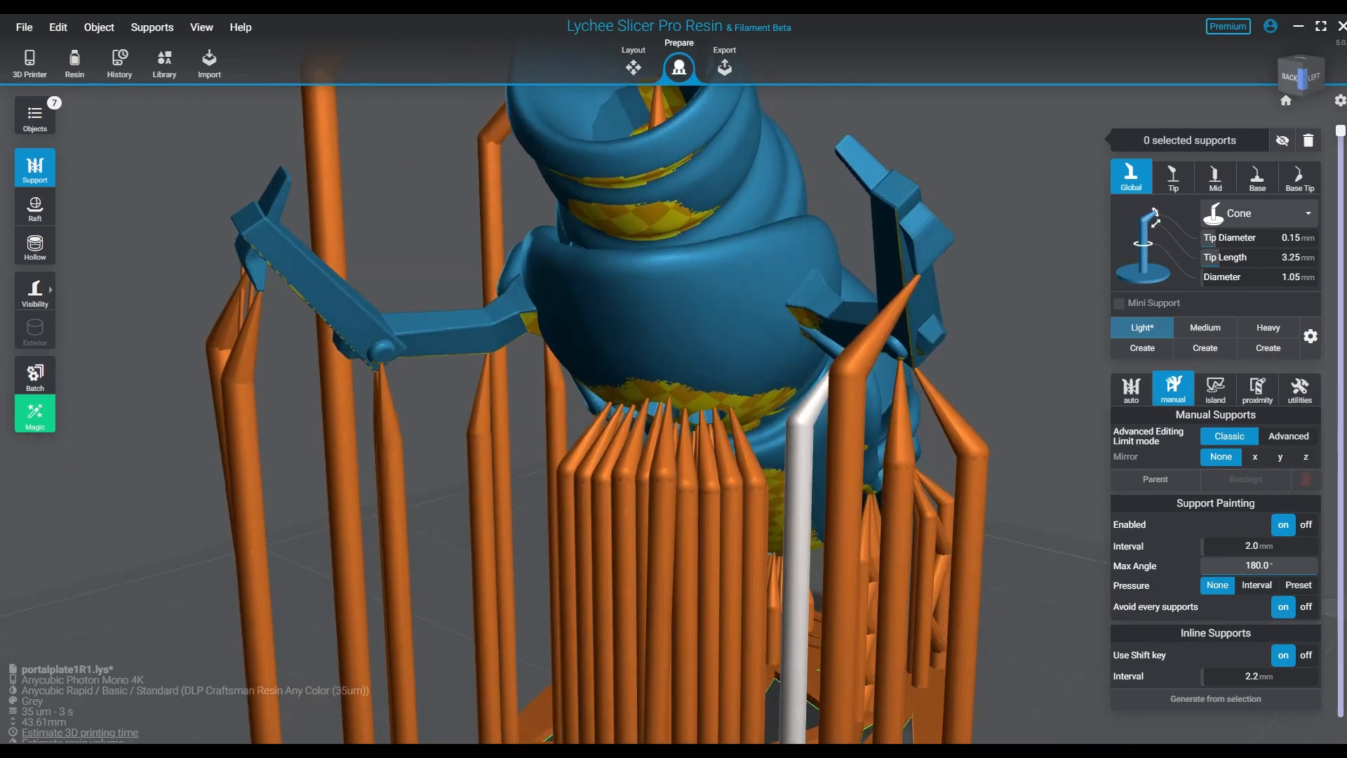
left_click(758, 330)
right_click_drag(709, 443, 706, 540)
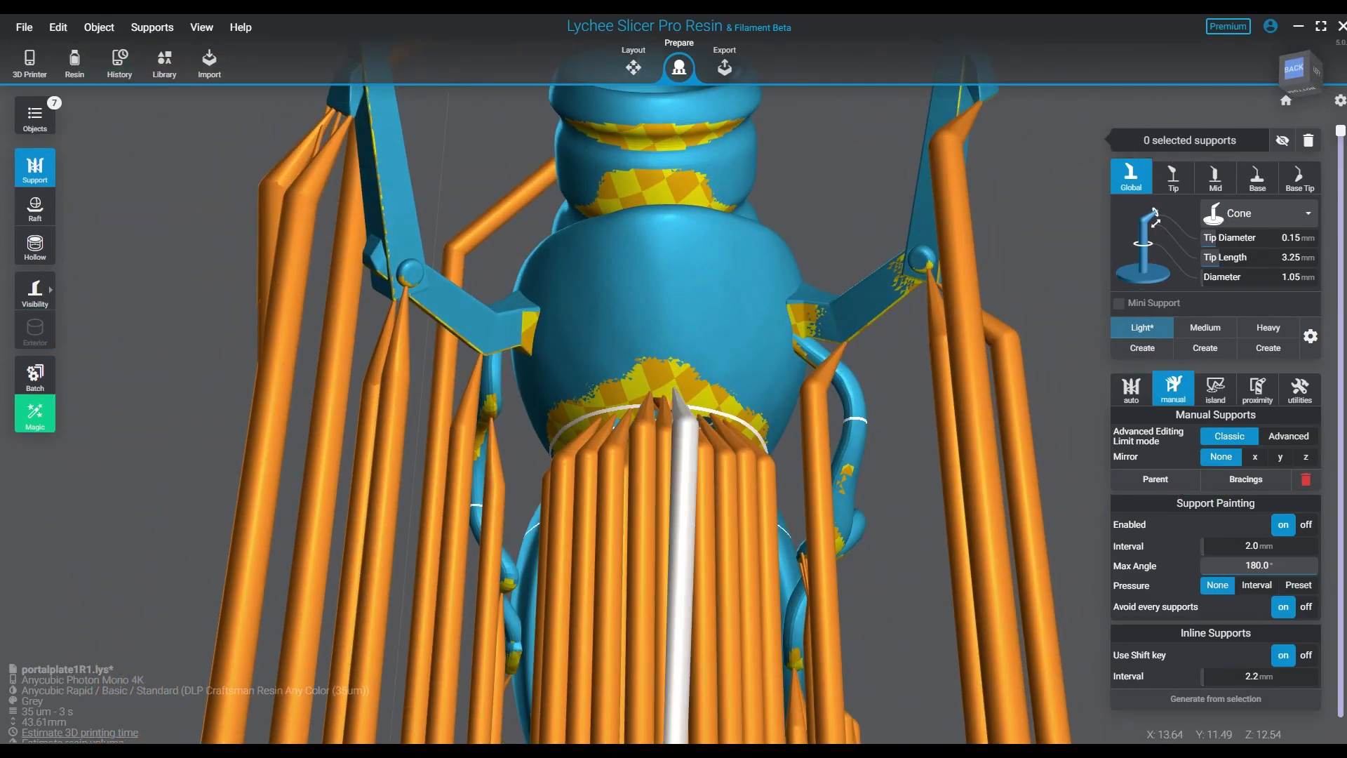
right_click_drag(685, 435, 632, 495)
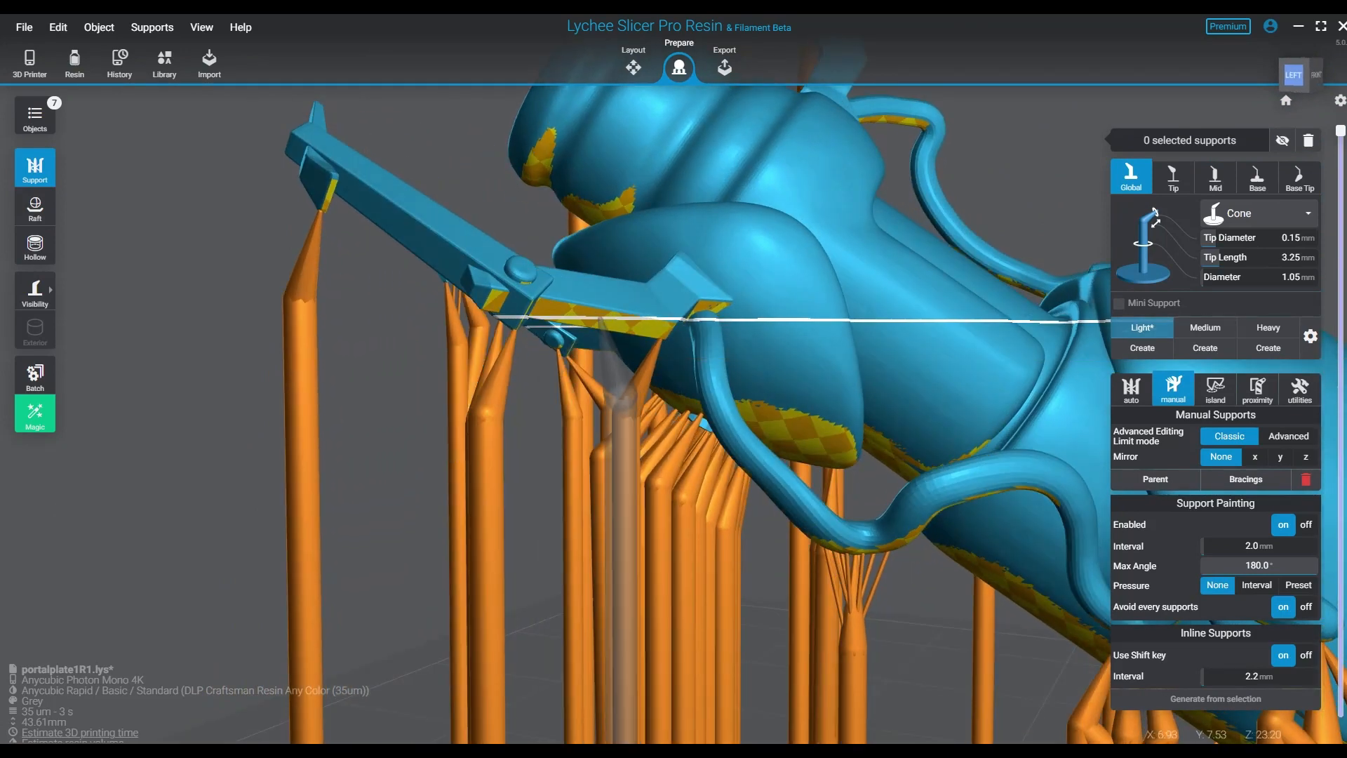
left_click(602, 319)
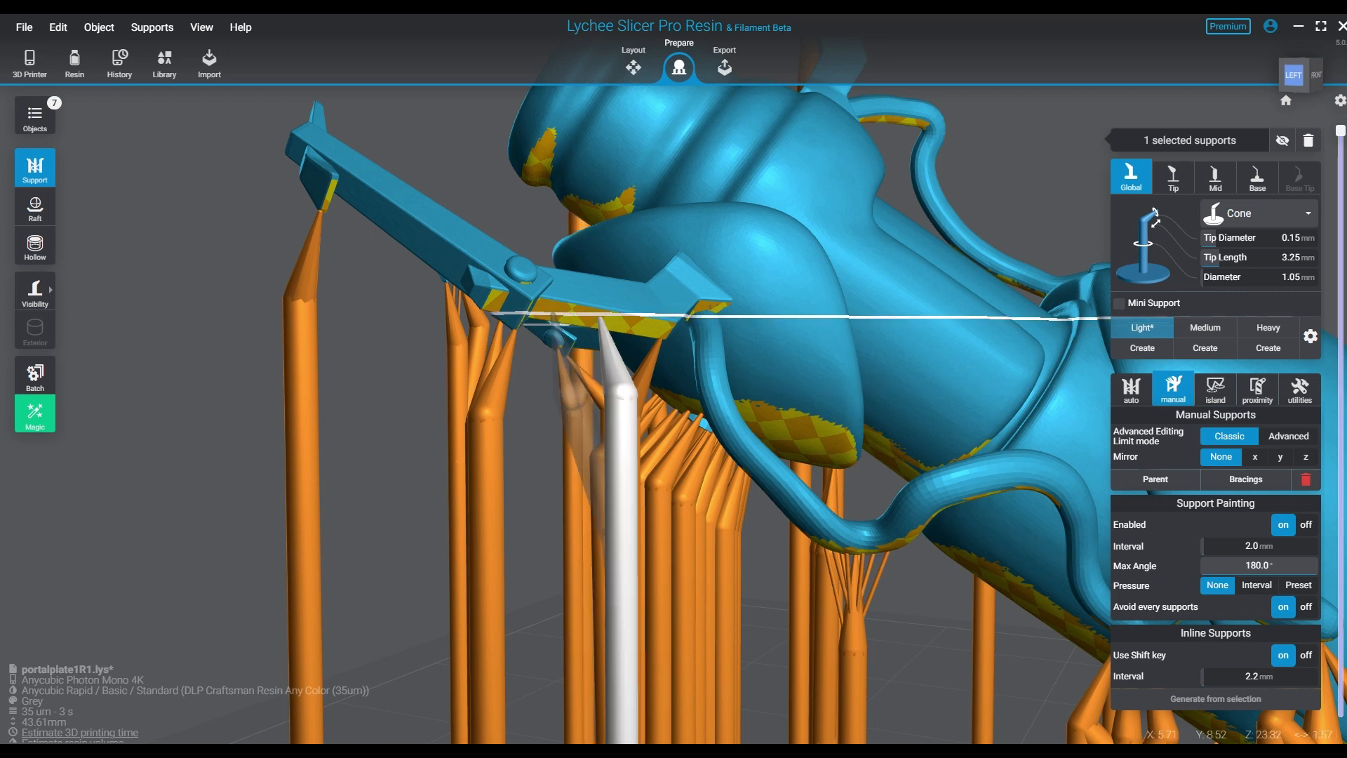
left_click(550, 301)
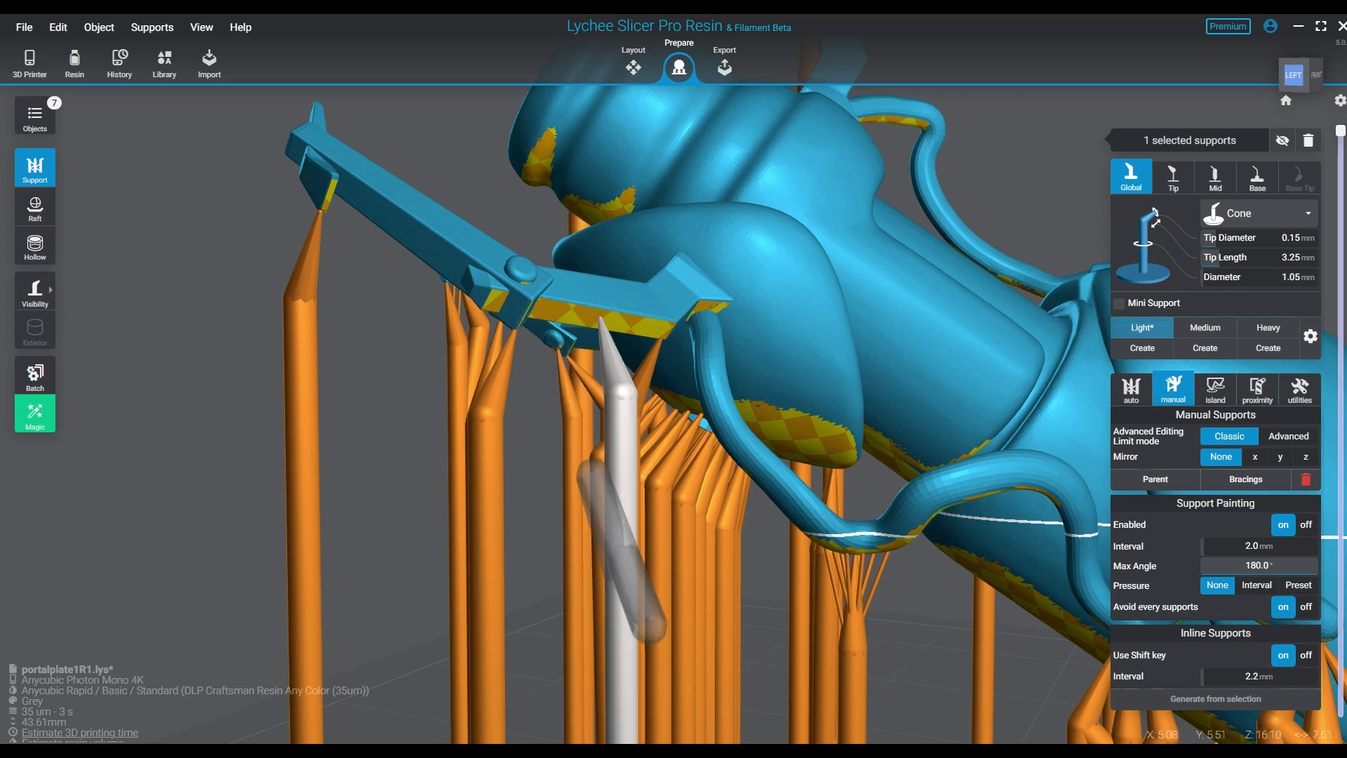
left_click(627, 535)
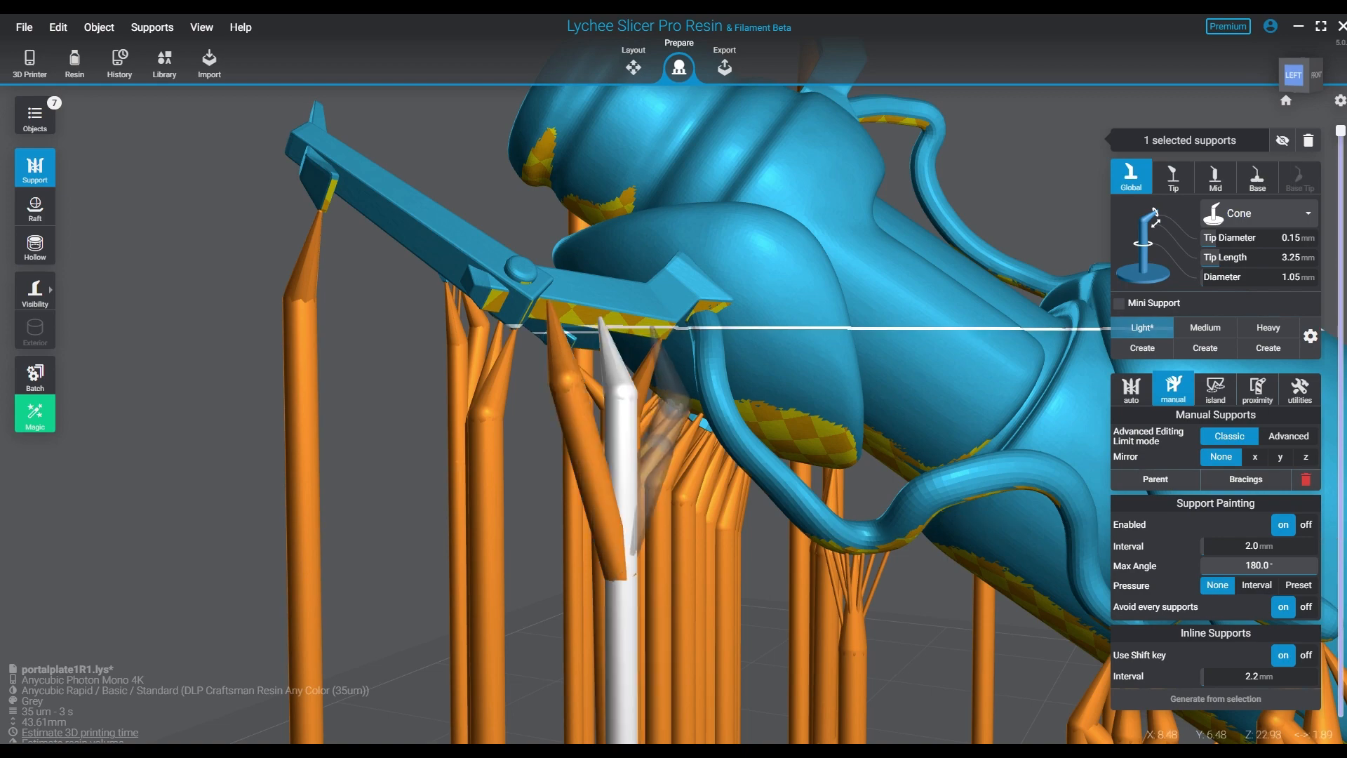
left_click(653, 328)
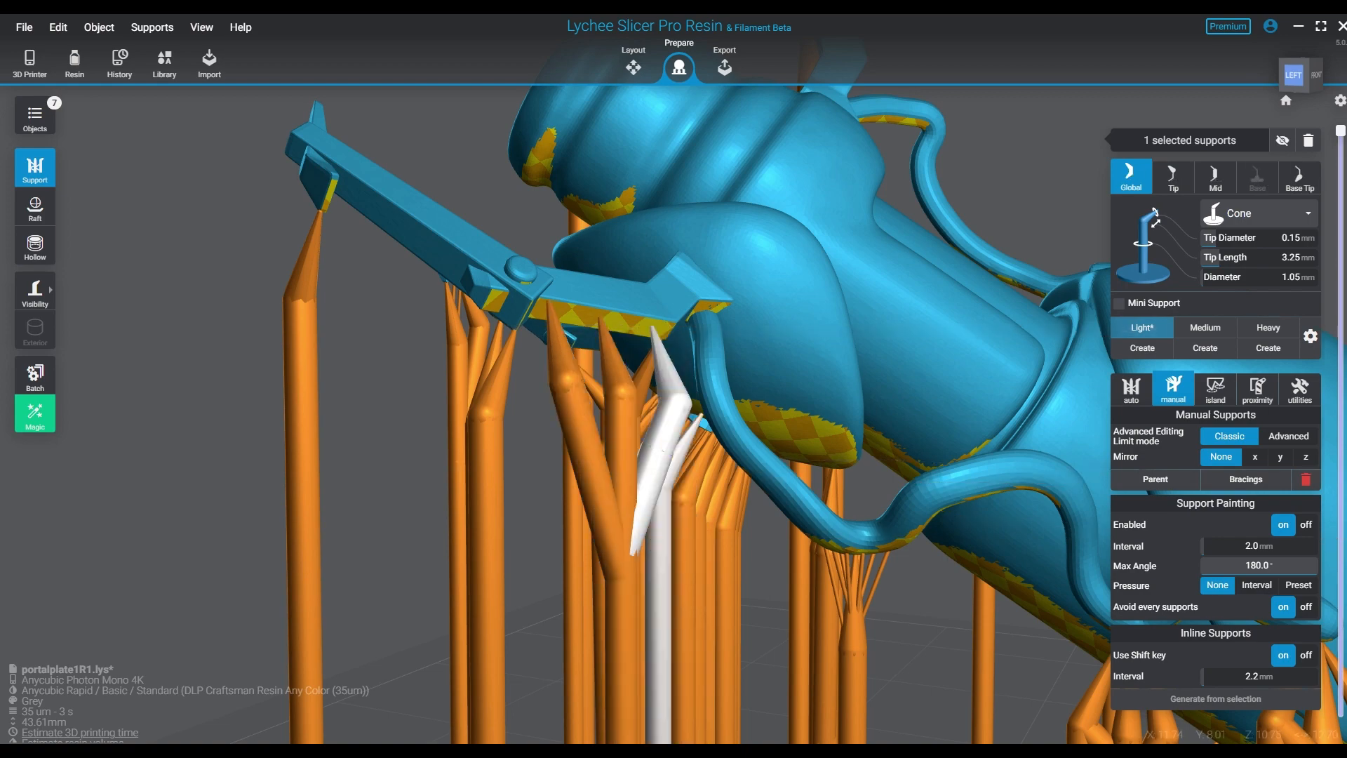
Place light 0.15 mm-tip supports at the same arm's shoulder, elbow and wrist and along its forearm.
right_click_drag(660, 505, 901, 488)
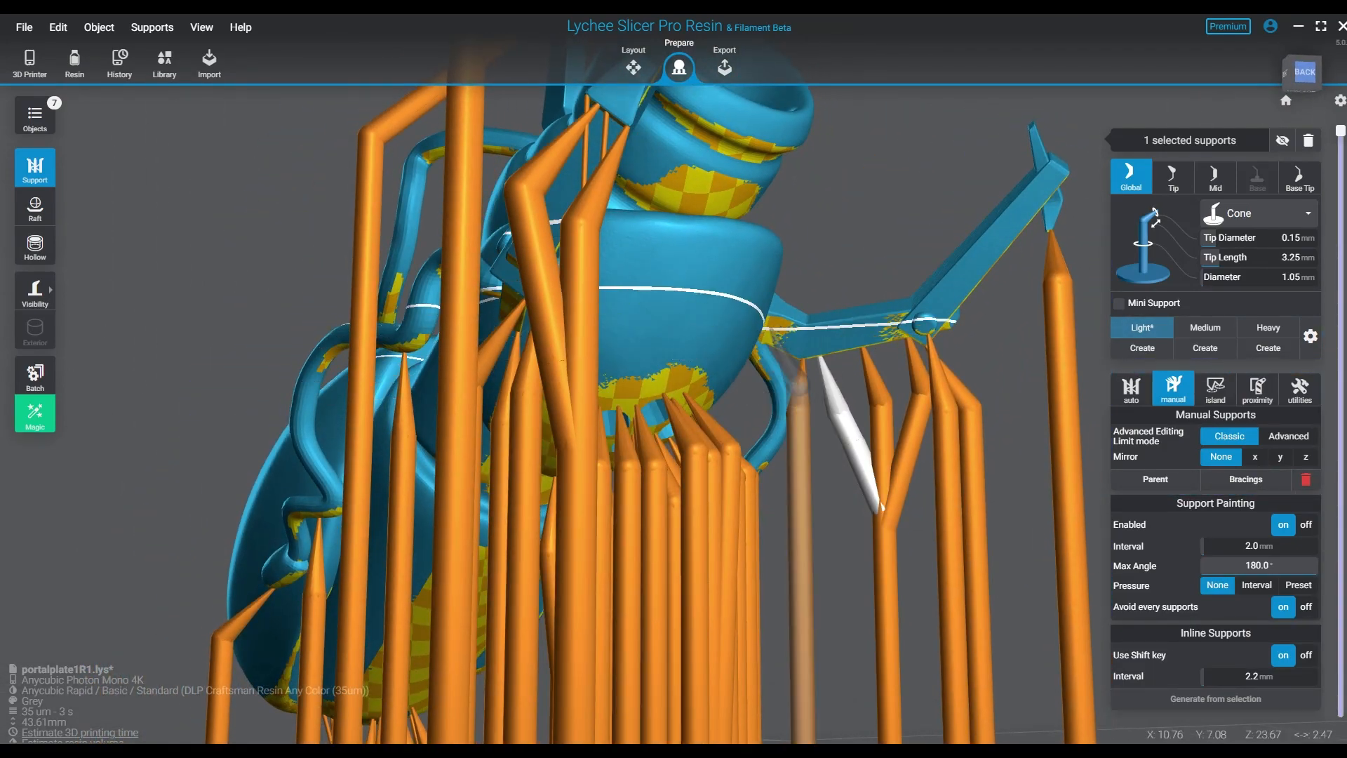
left_click(771, 330)
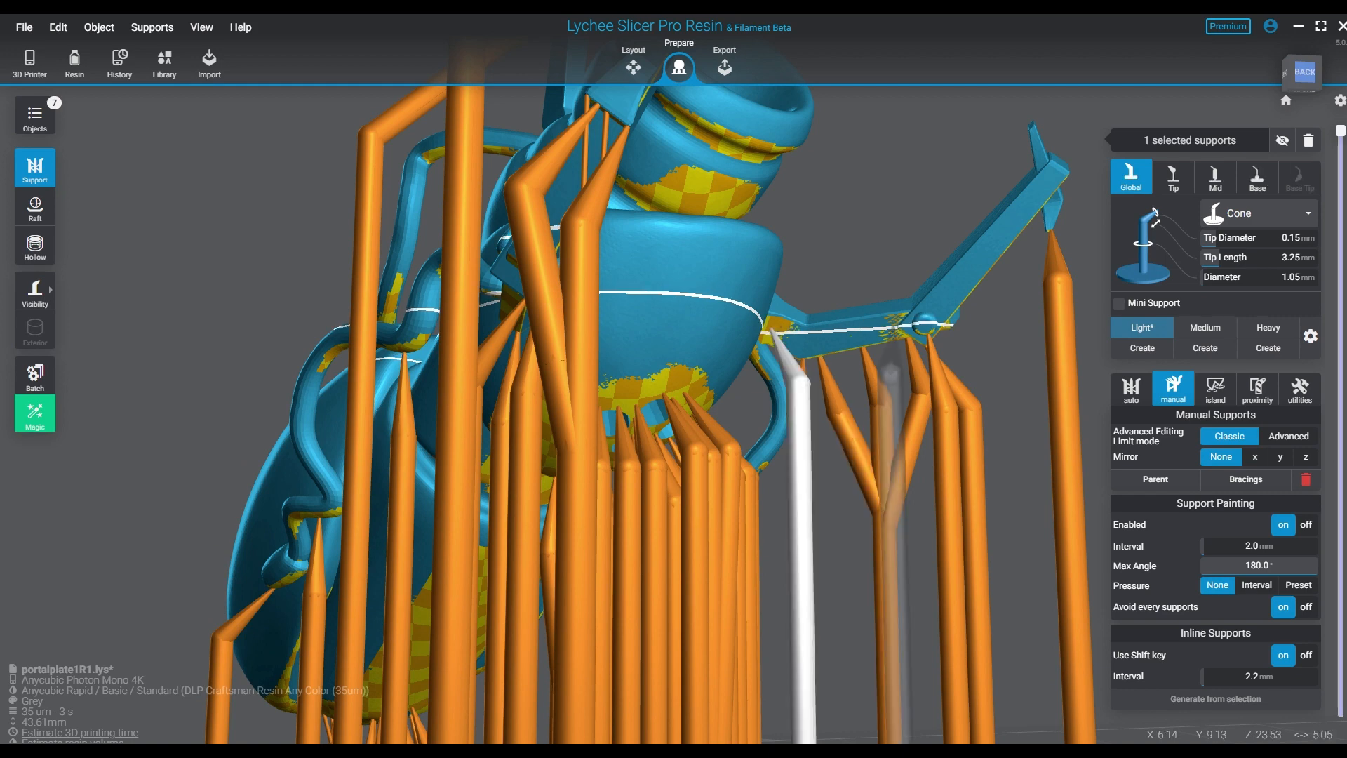
left_click(893, 328)
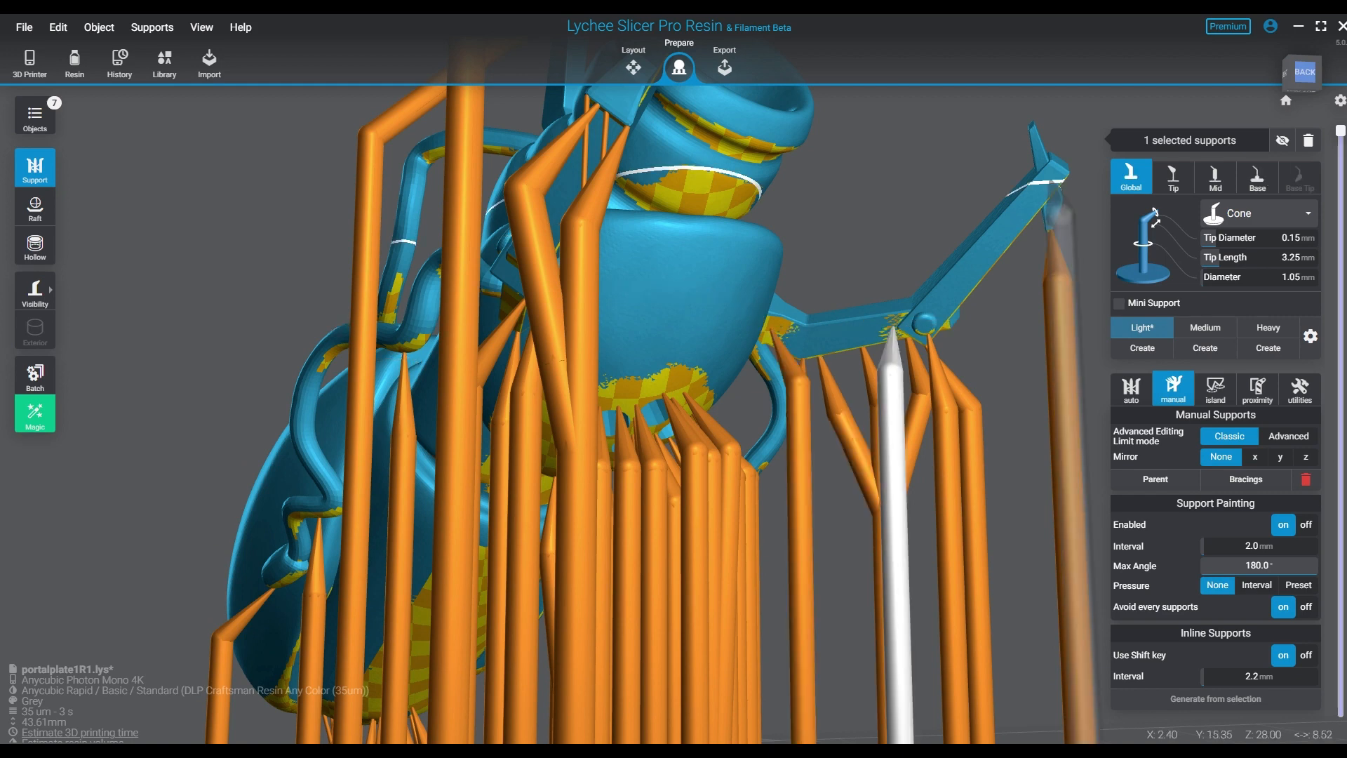
left_click(1056, 185)
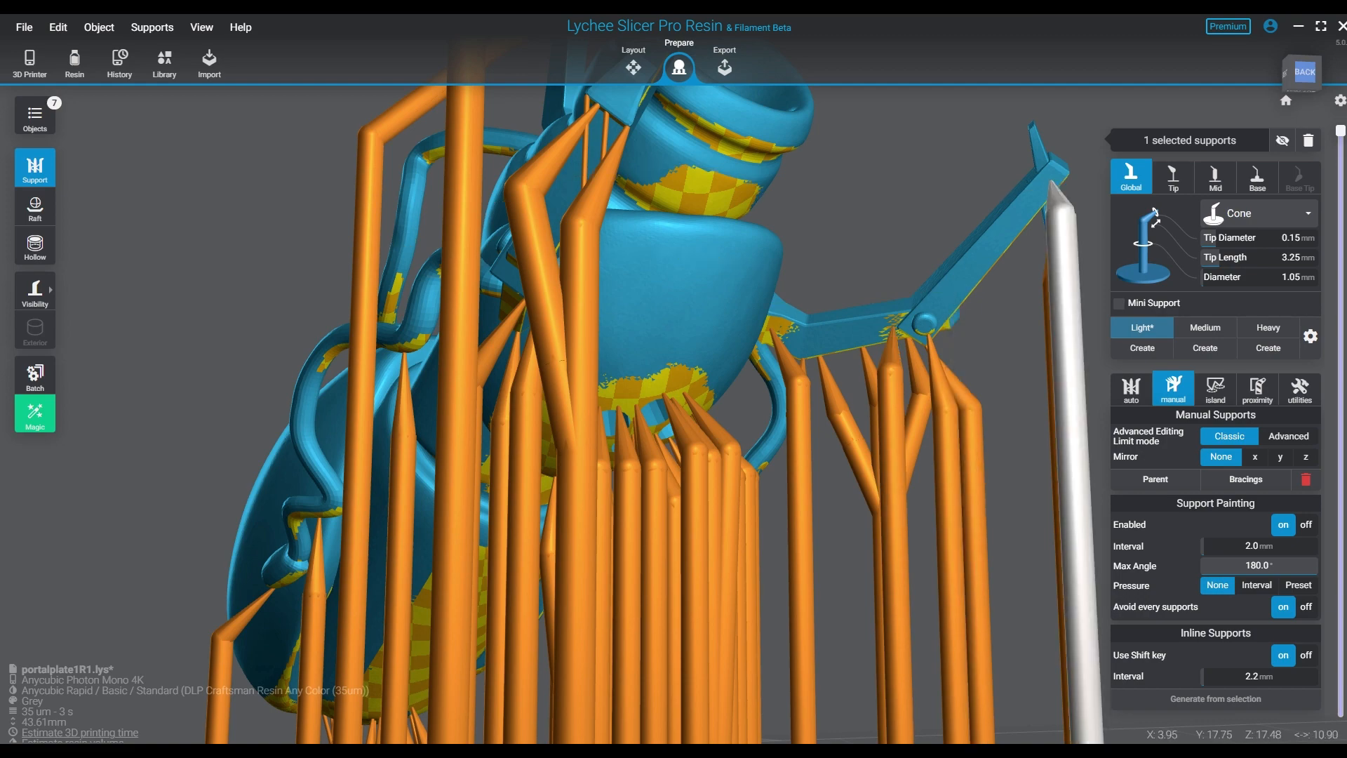
right_click_drag(977, 484, 793, 485)
mouse_move(653, 449)
right_mouse_down()
mouse_move(744, 446)
mouse_move(659, 448)
right_mouse_up()
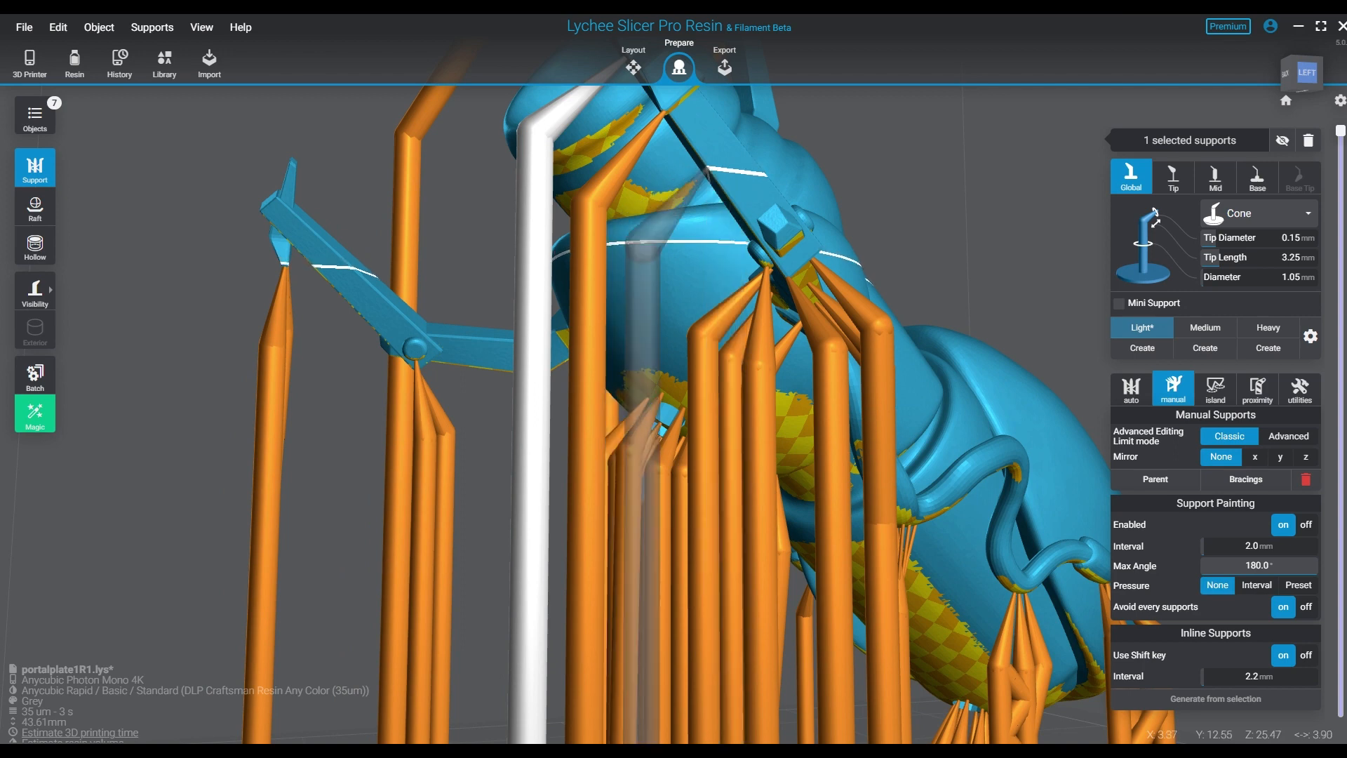
left_click(705, 170)
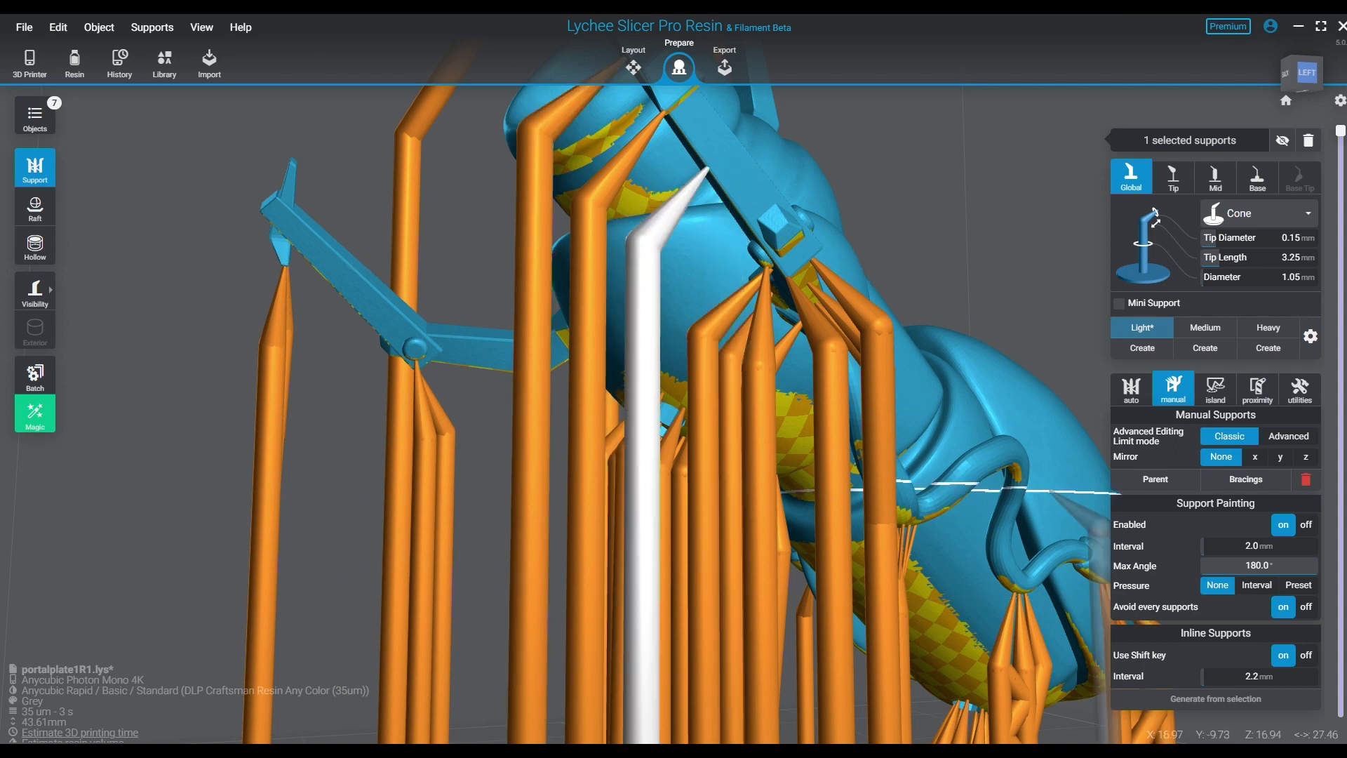
Add mini supports with 0.15 mm tips around the supported arm's elbow, next to the existing light supports.
key("Escape")
scroll(730, 414, "down", 2)
left_click(617, 412)
scroll(621, 413, "down", 2)
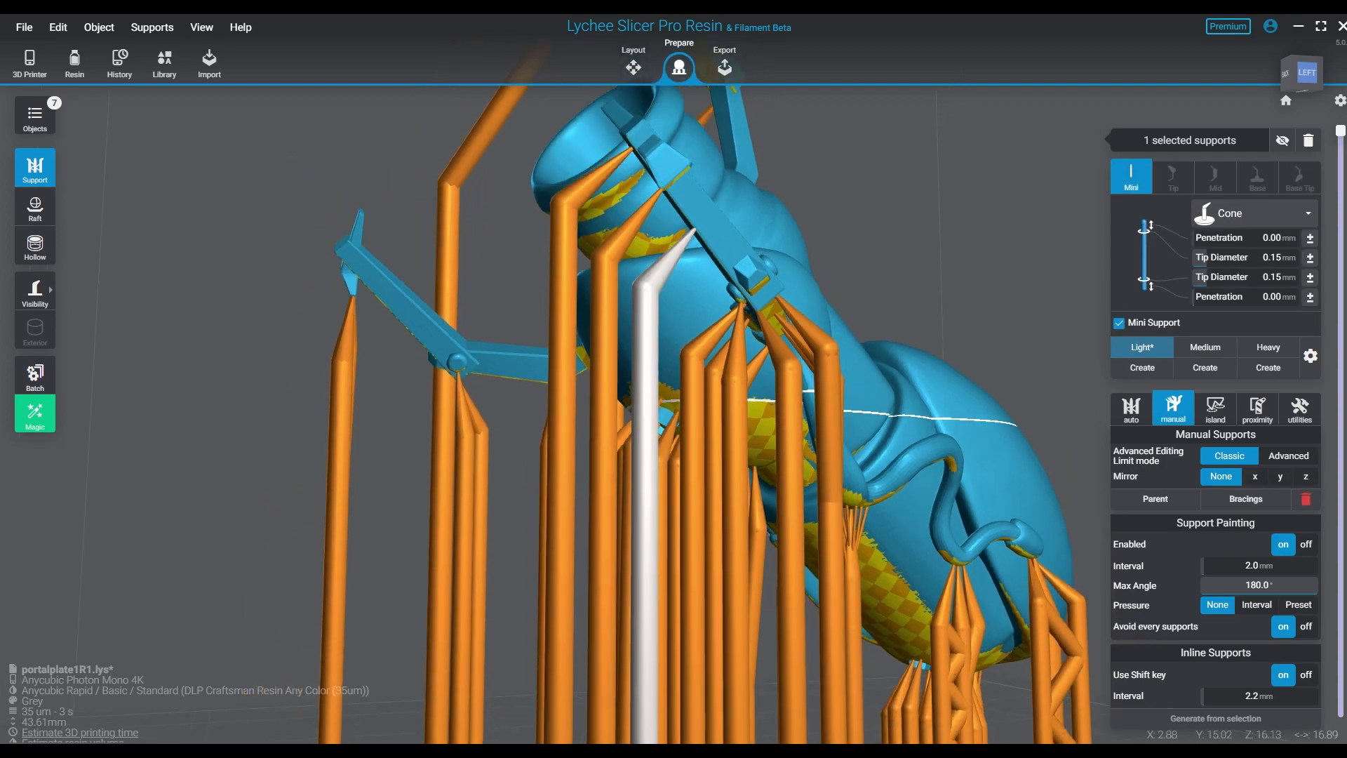
right_click_drag(624, 412, 712, 338)
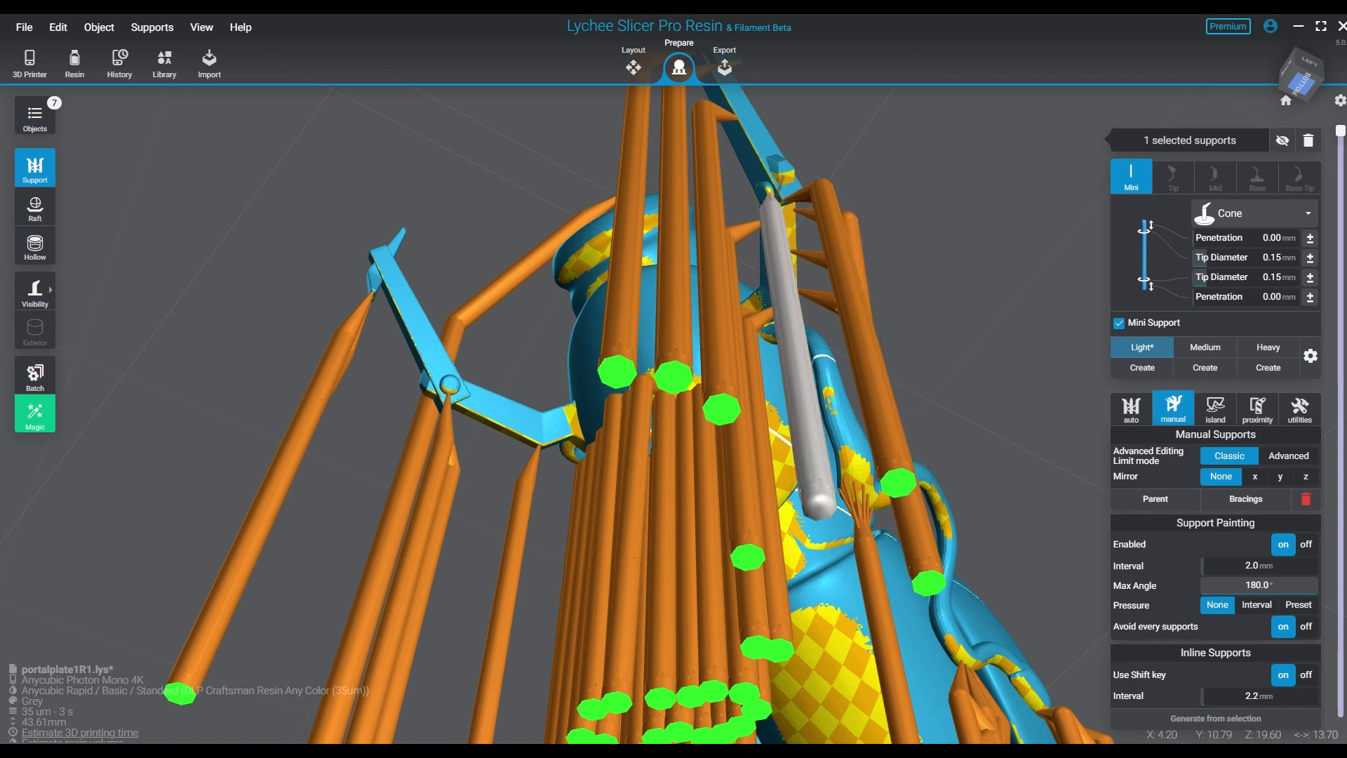
left_click(770, 191)
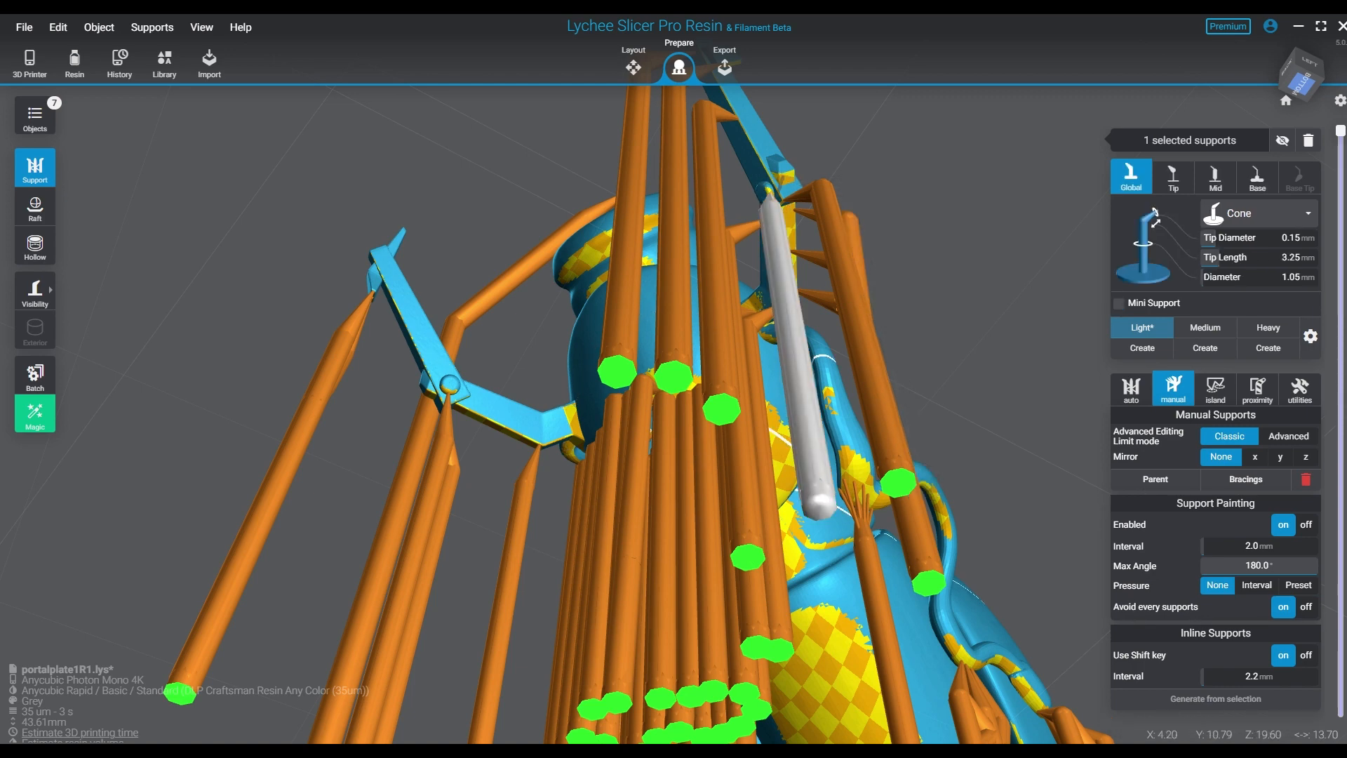
left_click(782, 181)
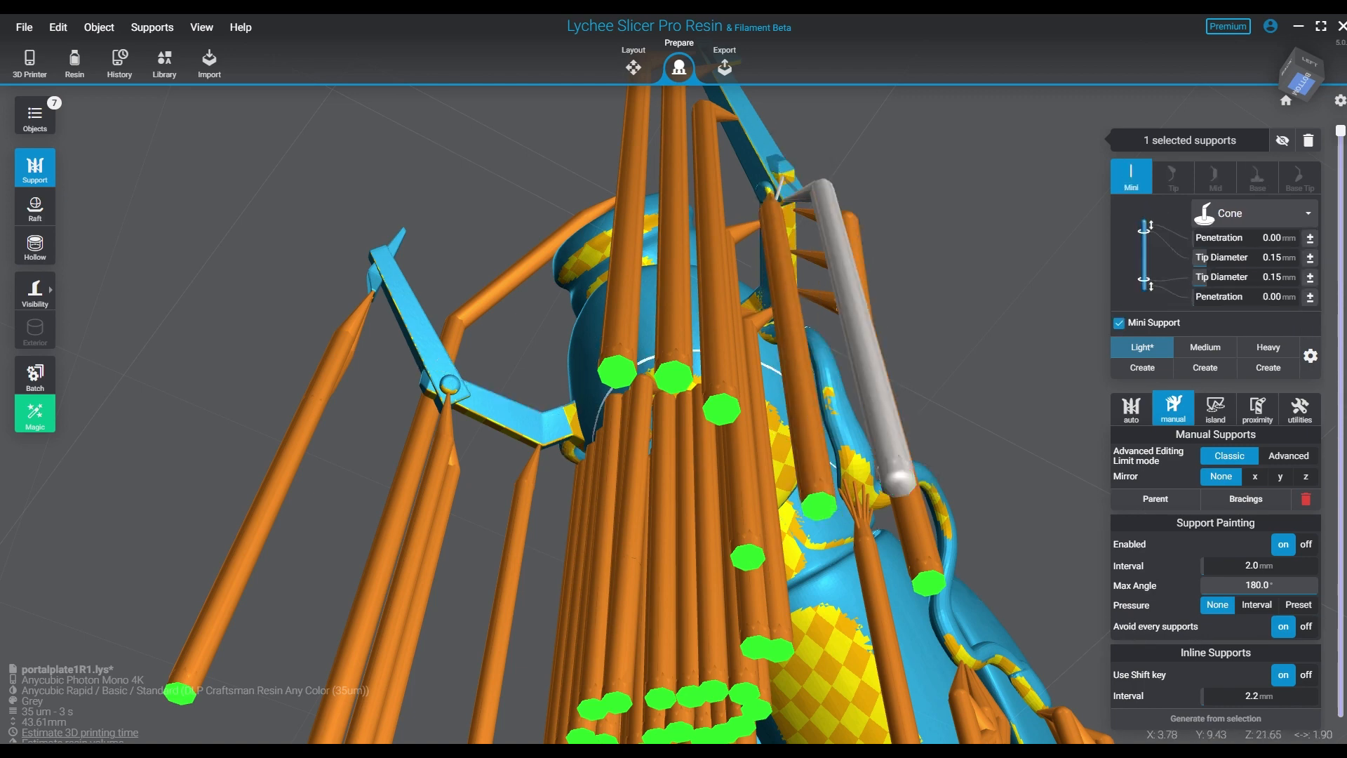
left_click(779, 187)
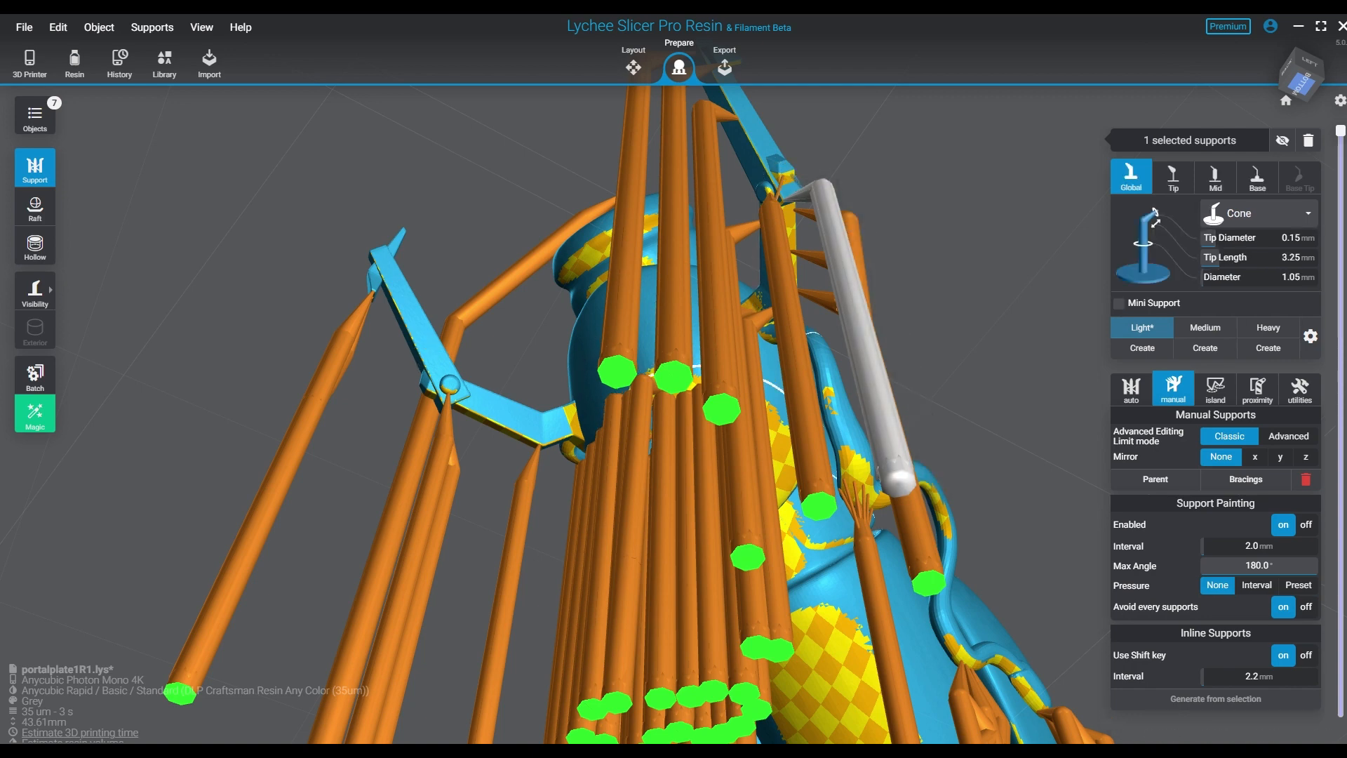
left_click(789, 180)
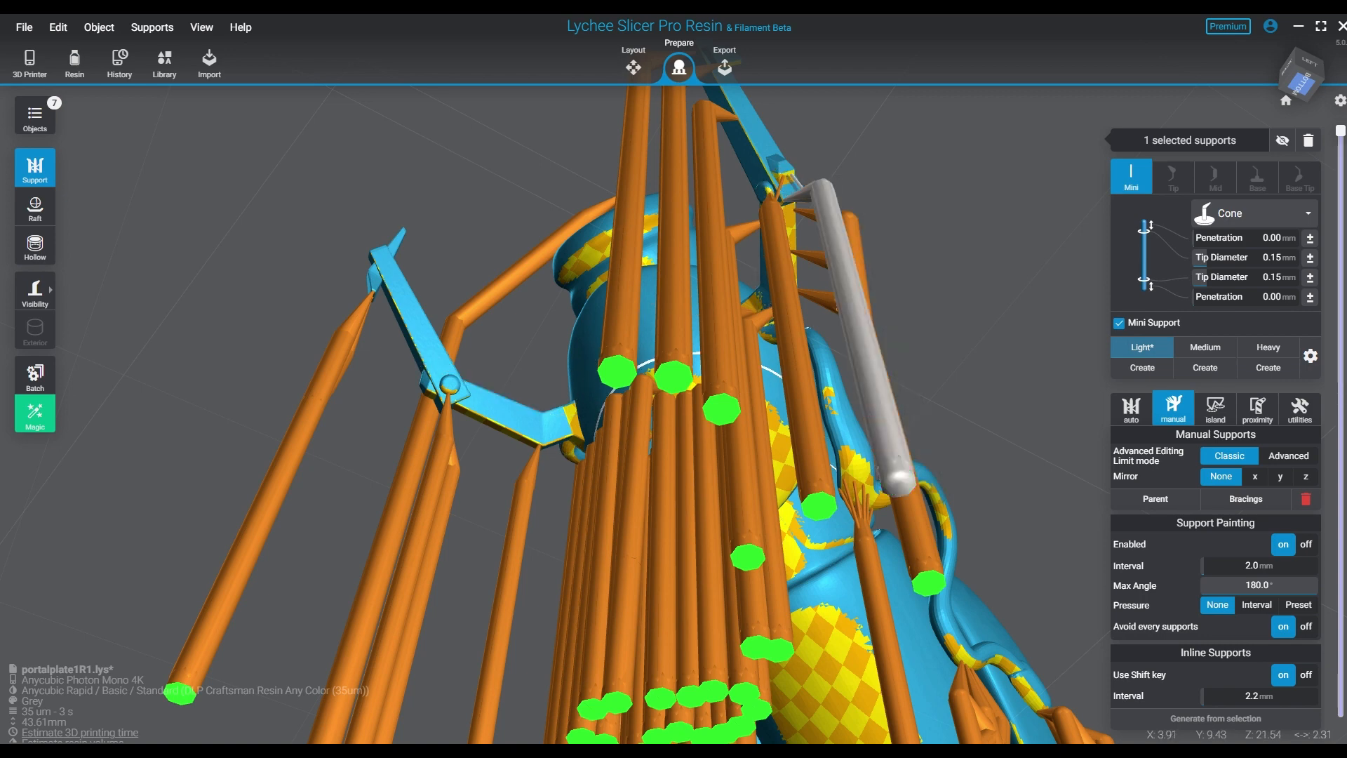
left_click(861, 326)
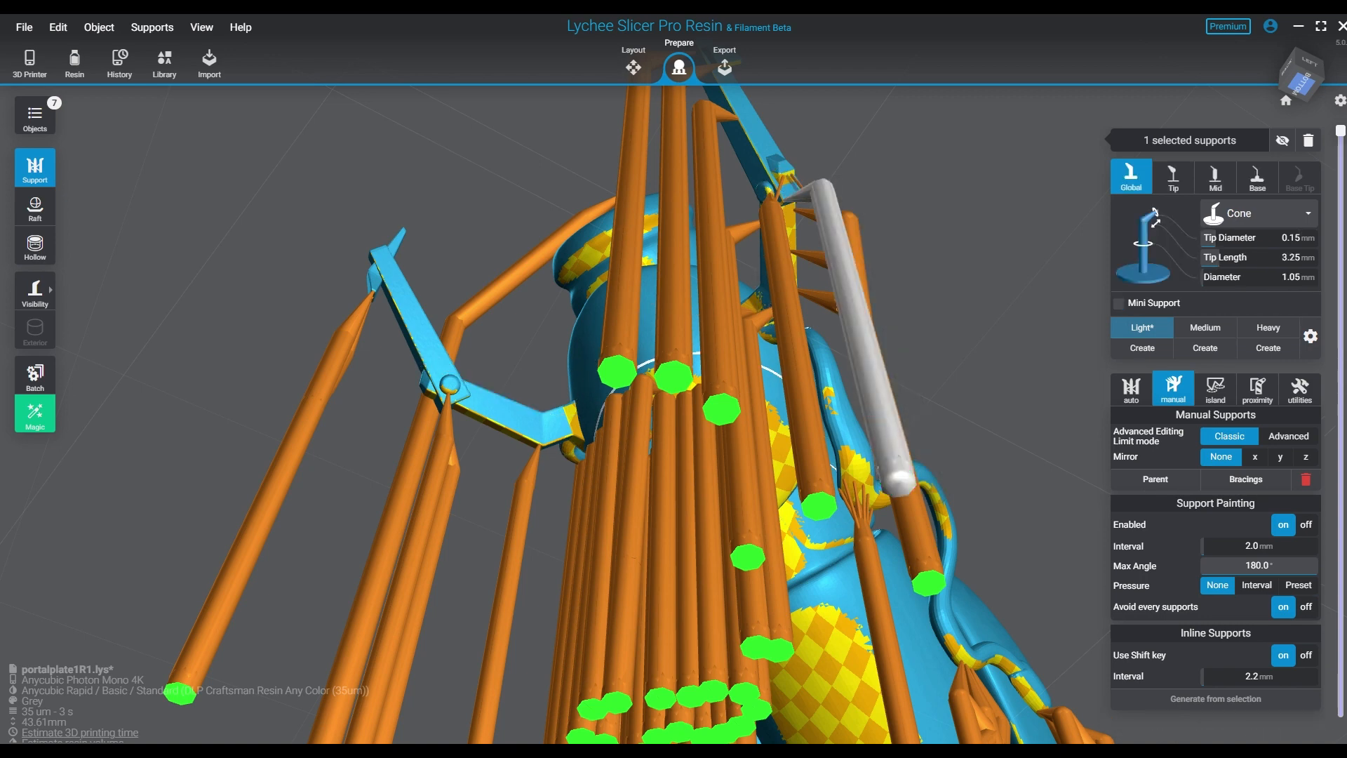
left_click(778, 186)
right_click_drag(765, 449, 572, 537)
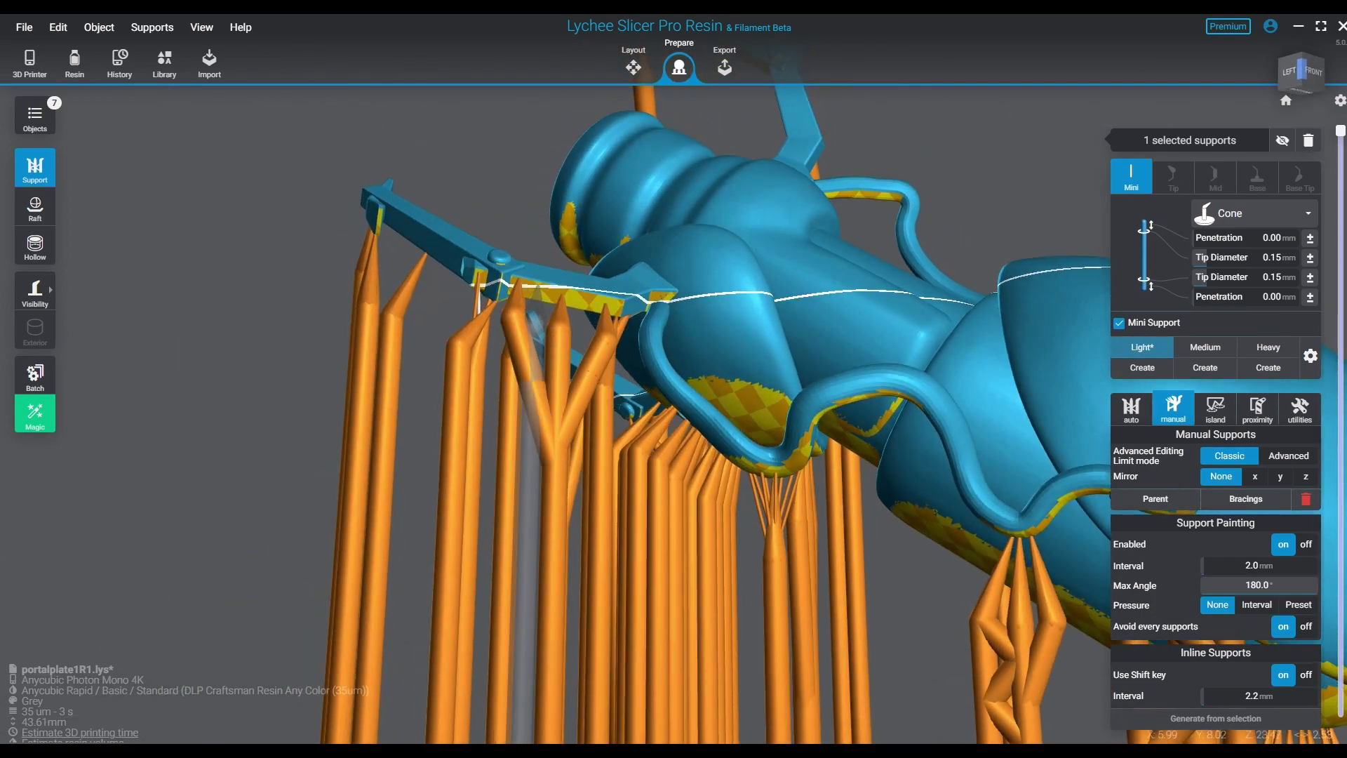
Add 0.15 mm-tip mini supports from the central light support and its two side branches to the upper arm's underside.
left_click(560, 342)
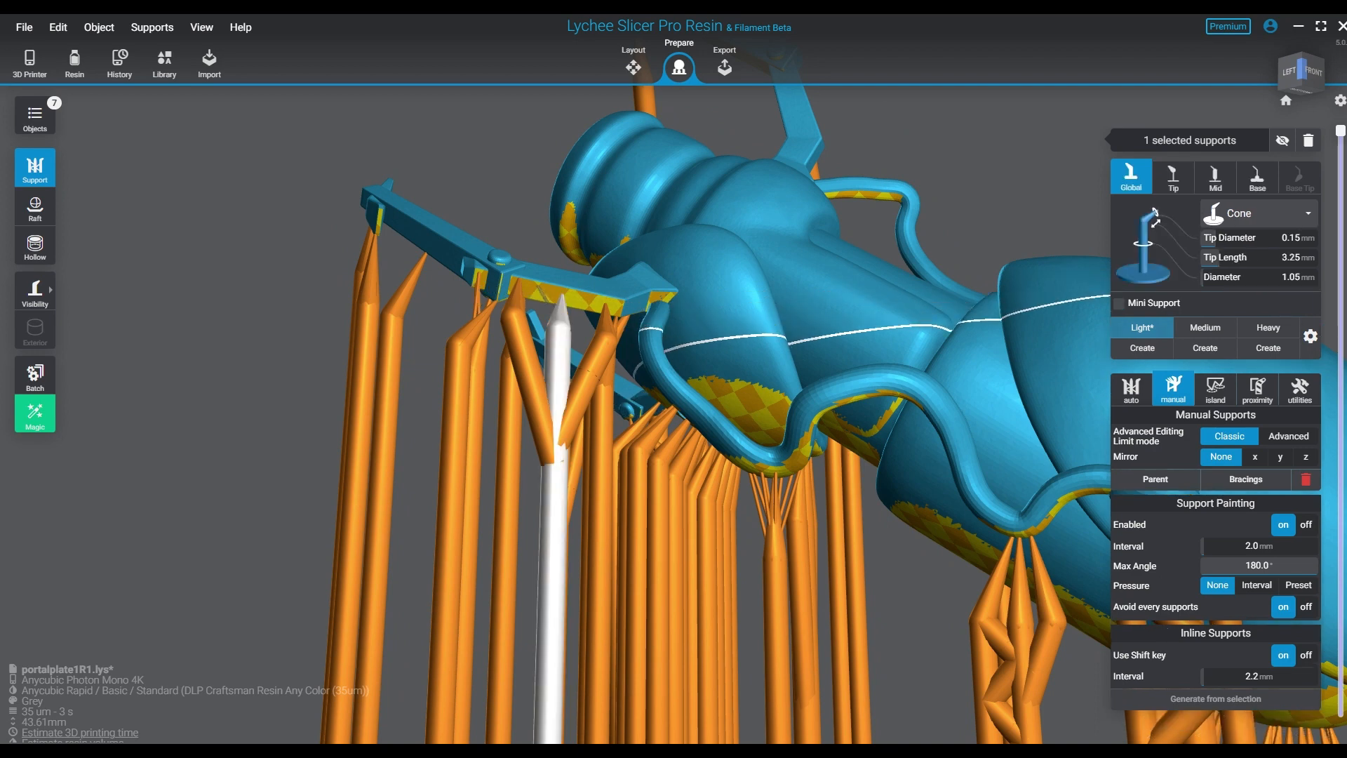
left_click_drag(559, 322, 539, 285)
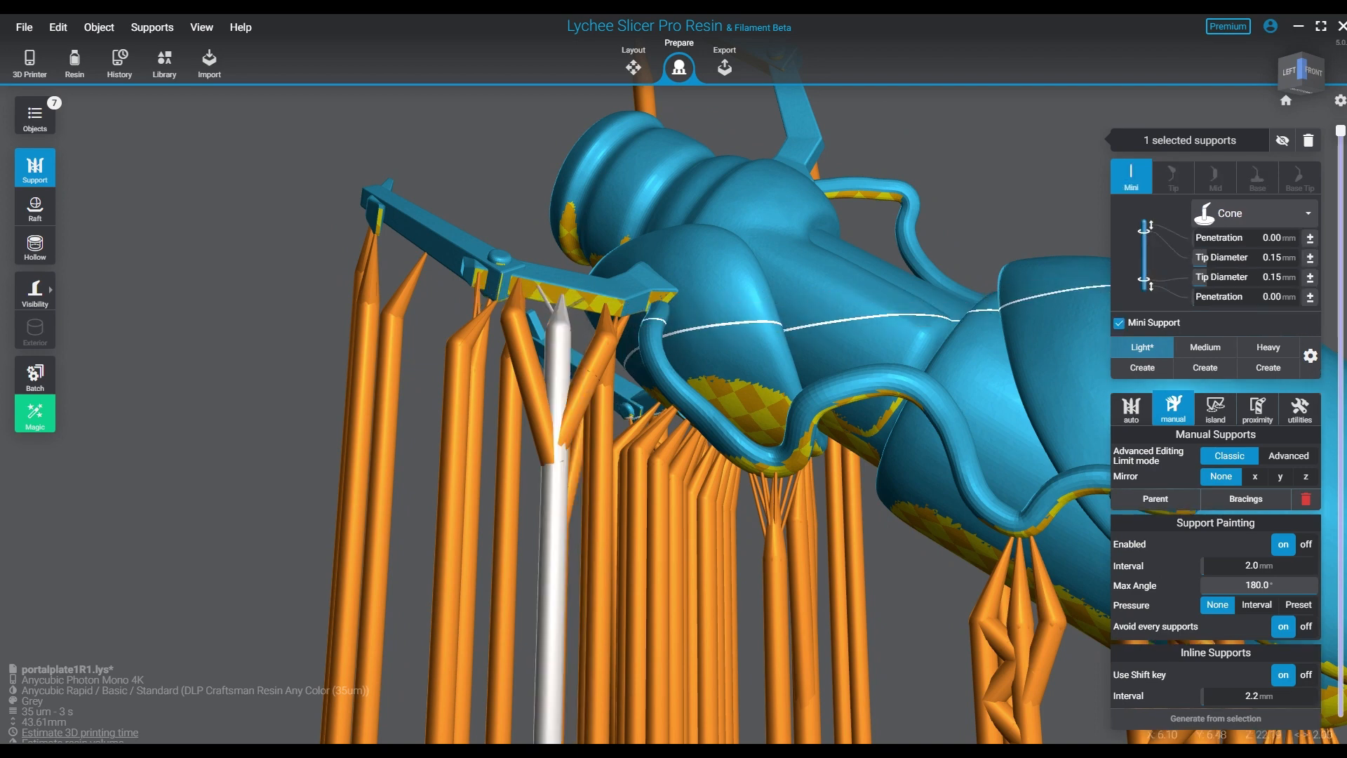
left_click(559, 337)
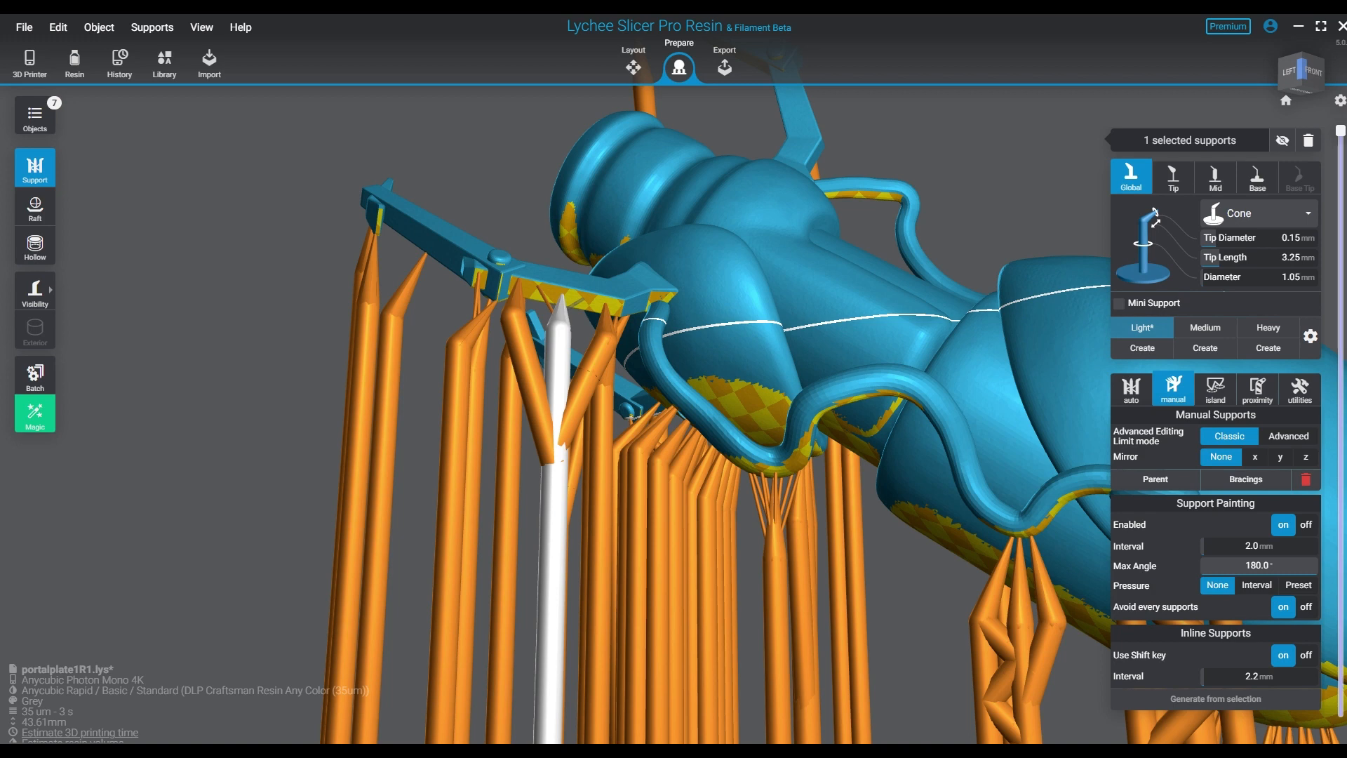
left_click_drag(565, 314, 583, 299)
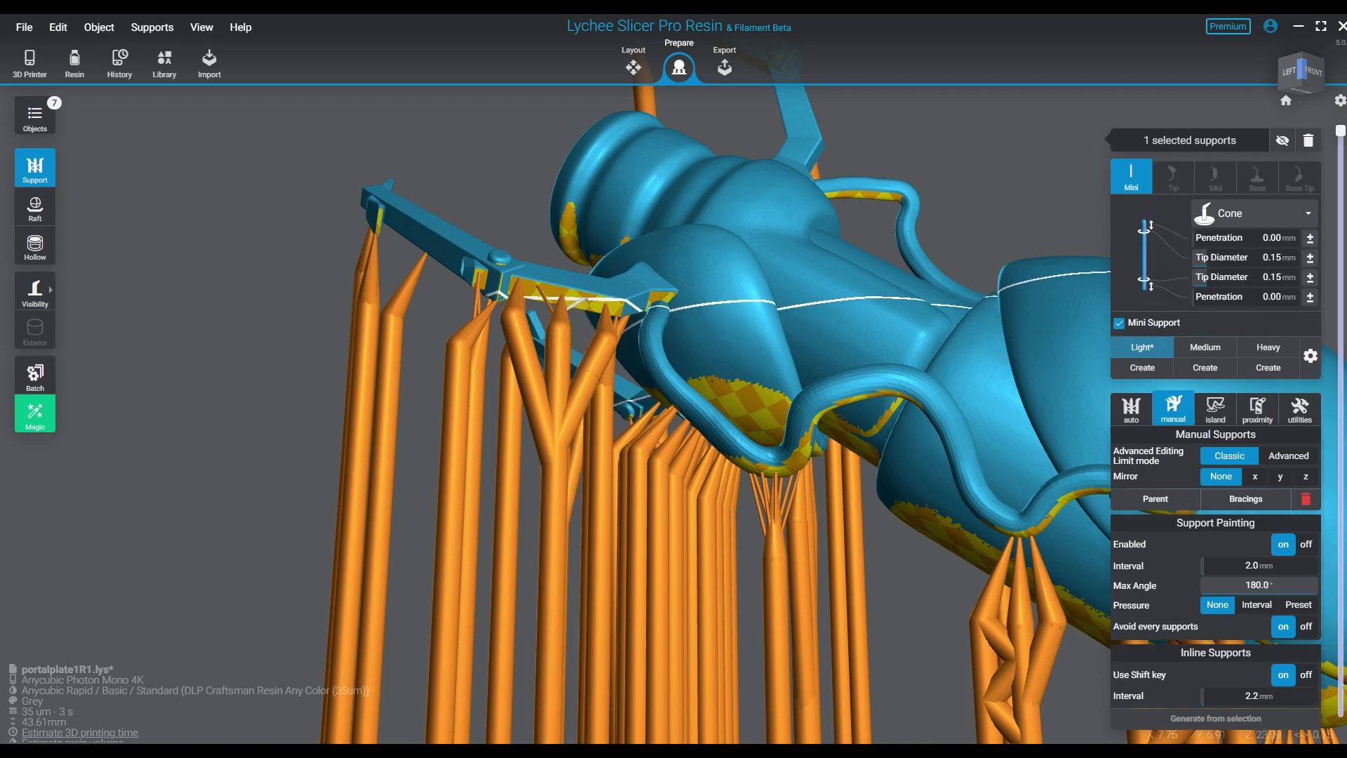
left_click(601, 345)
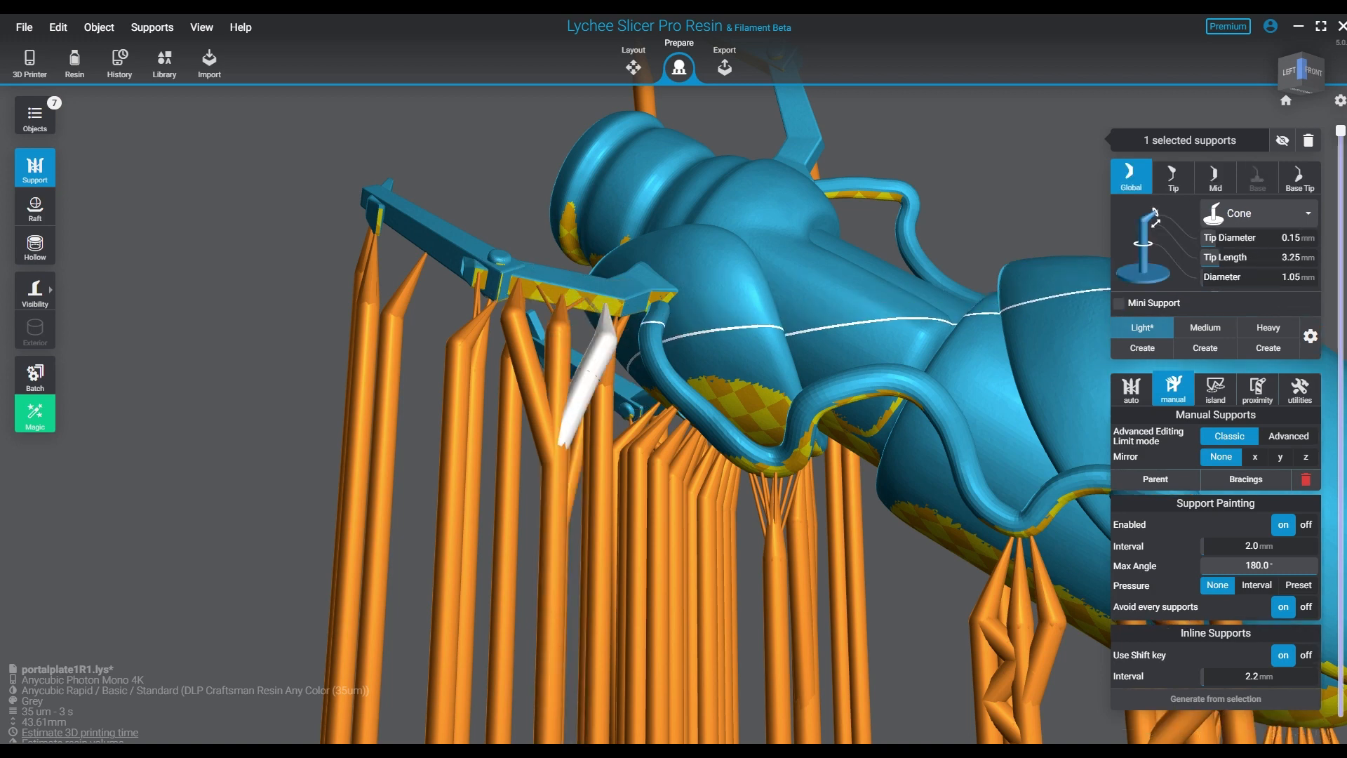
left_click_drag(605, 318, 588, 299)
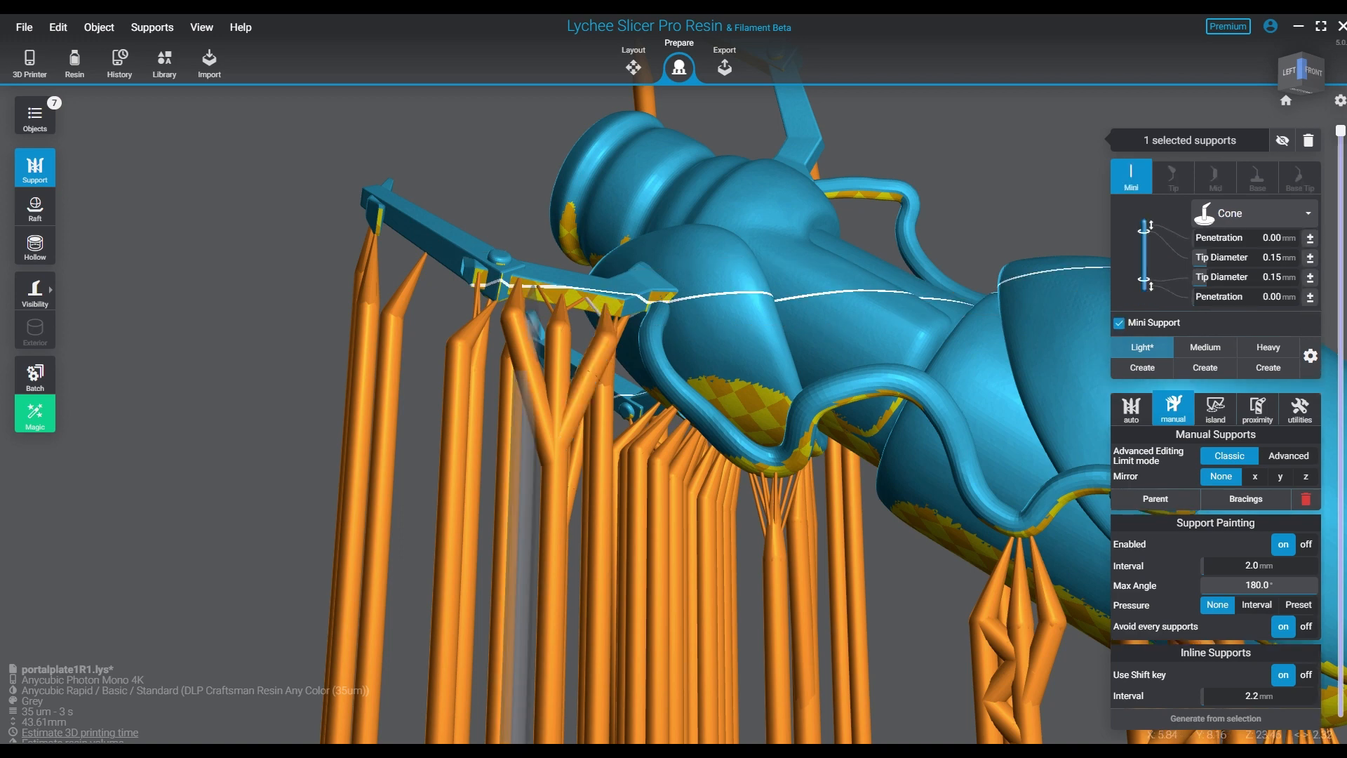
left_click(518, 320)
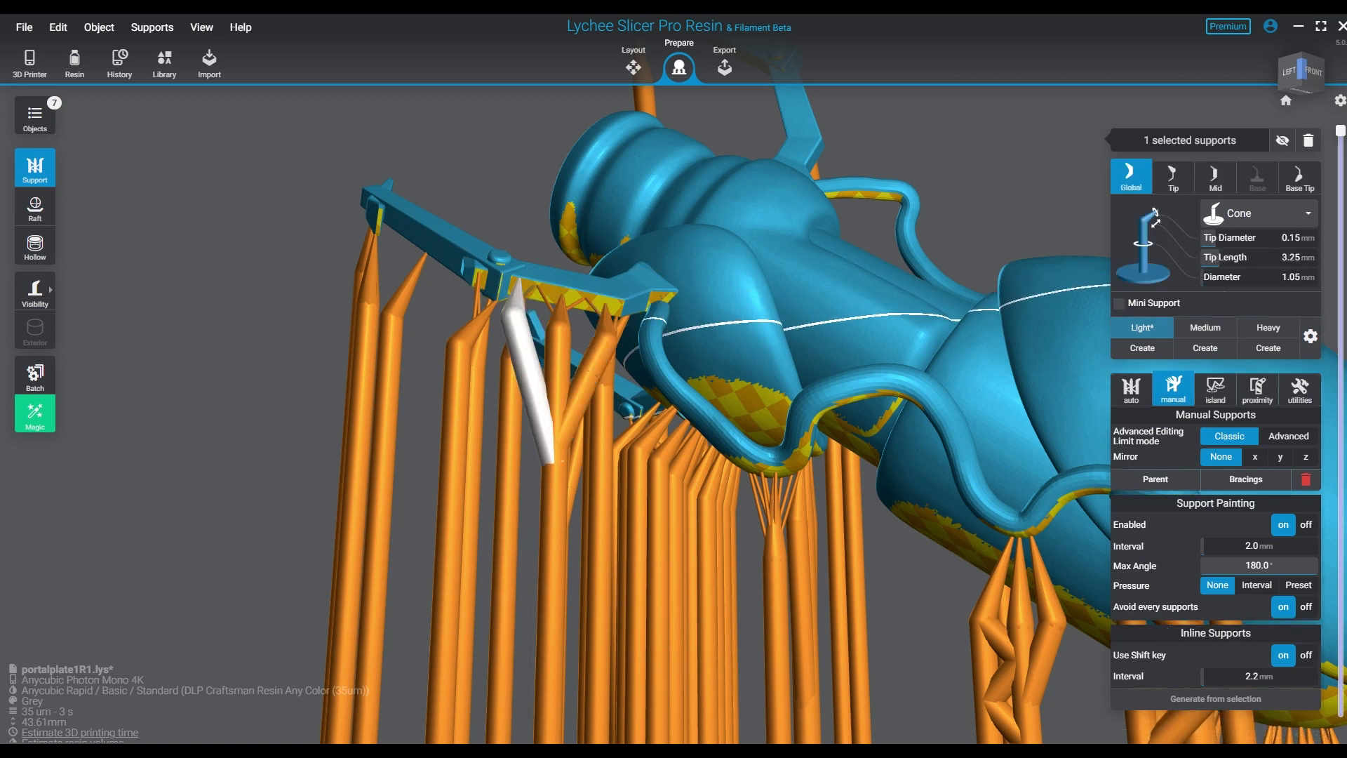
left_click_drag(517, 303, 534, 287)
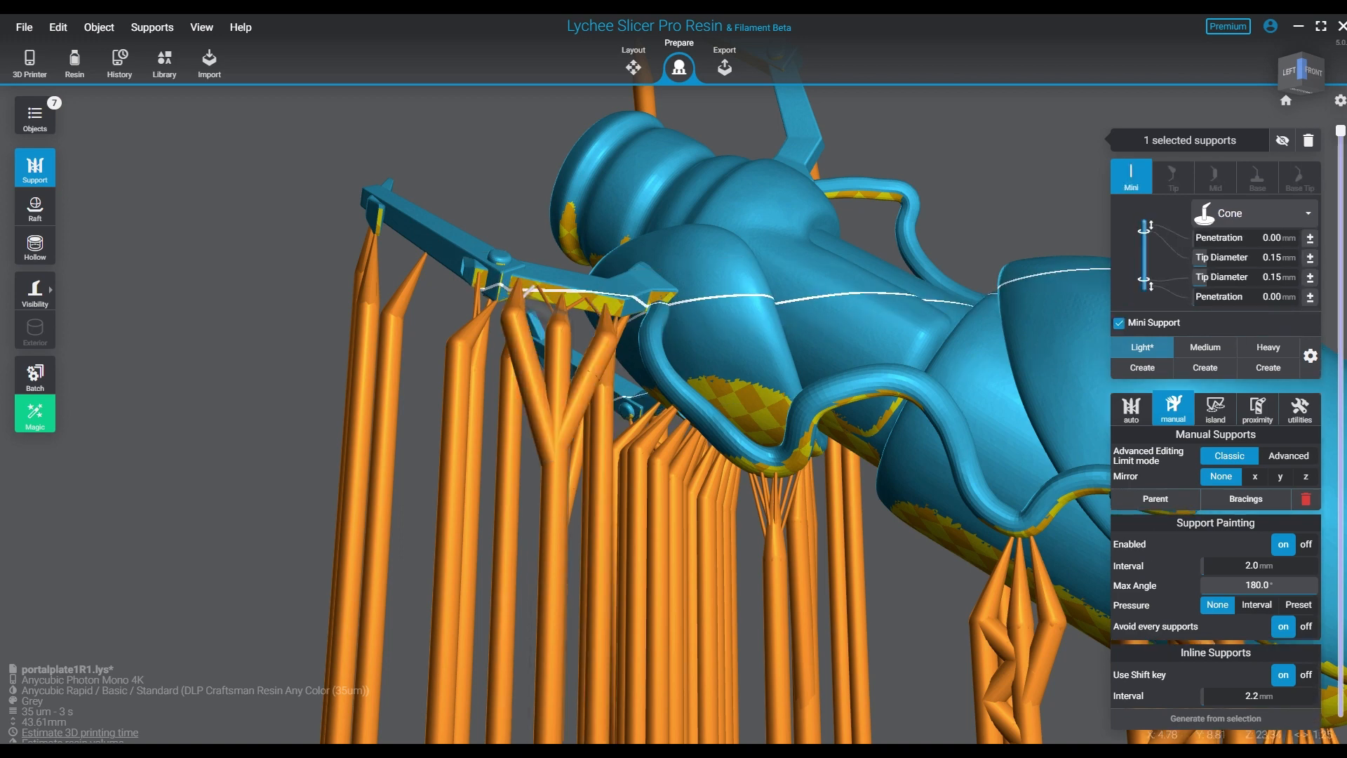
left_click(520, 320)
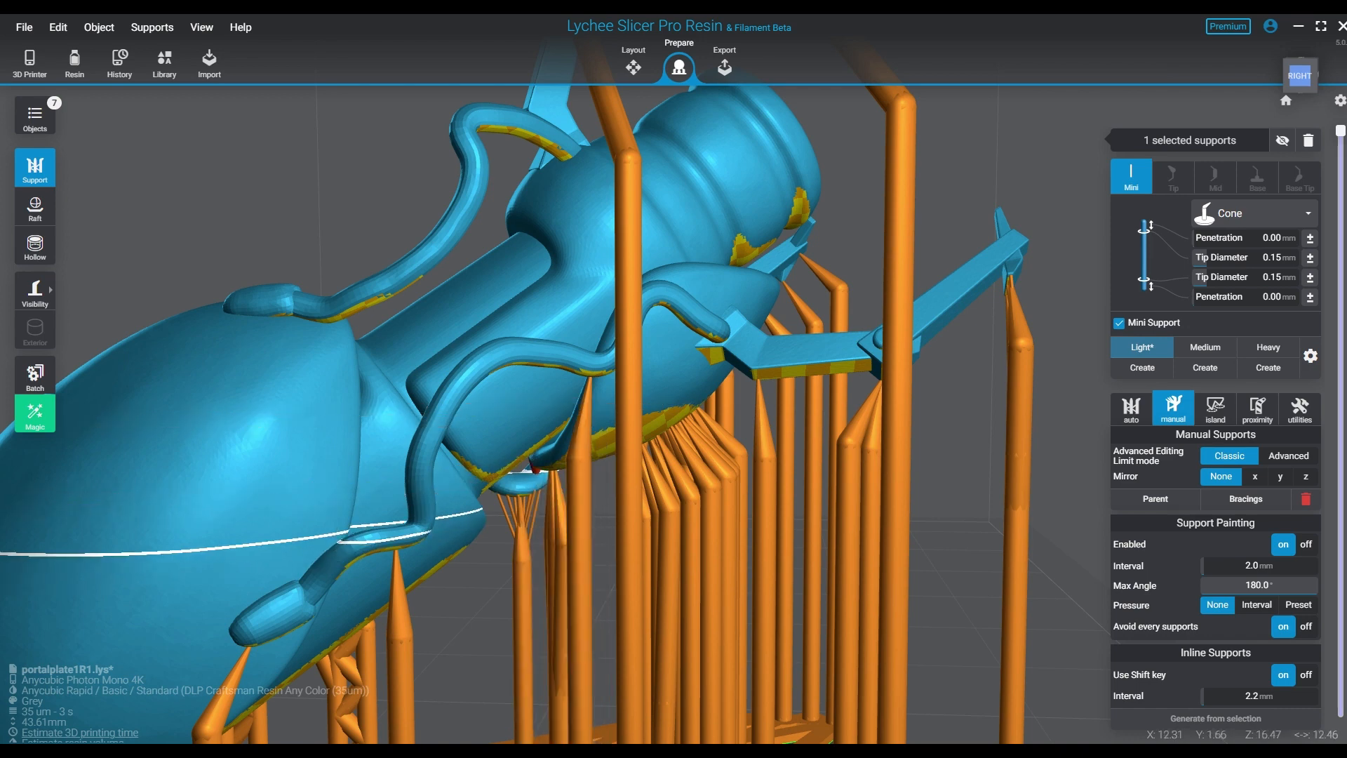
Place light 0.15 mm-tip supports under the topmost arm's elbow and branch them along the forearm's underside.
right_click_drag(870, 429, 776, 421)
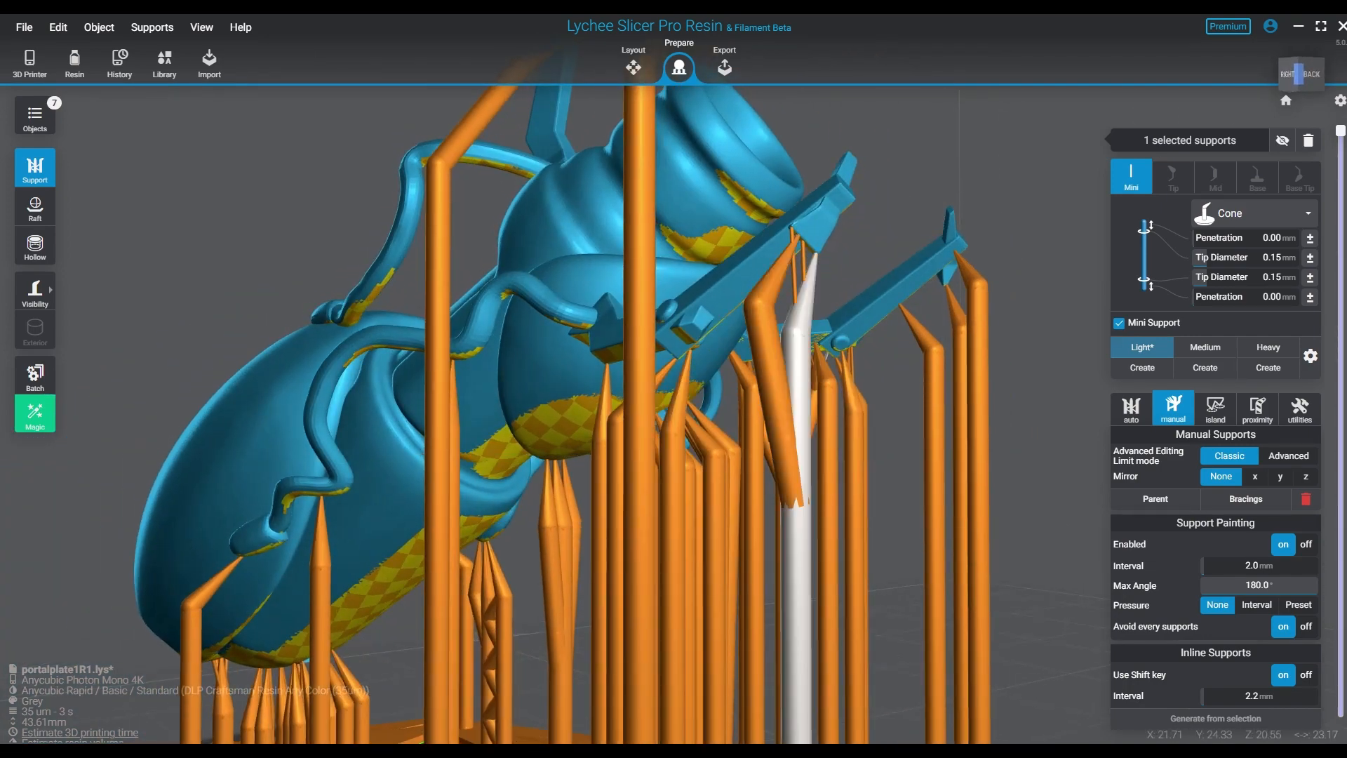
right_click_drag(798, 519, 491, 365)
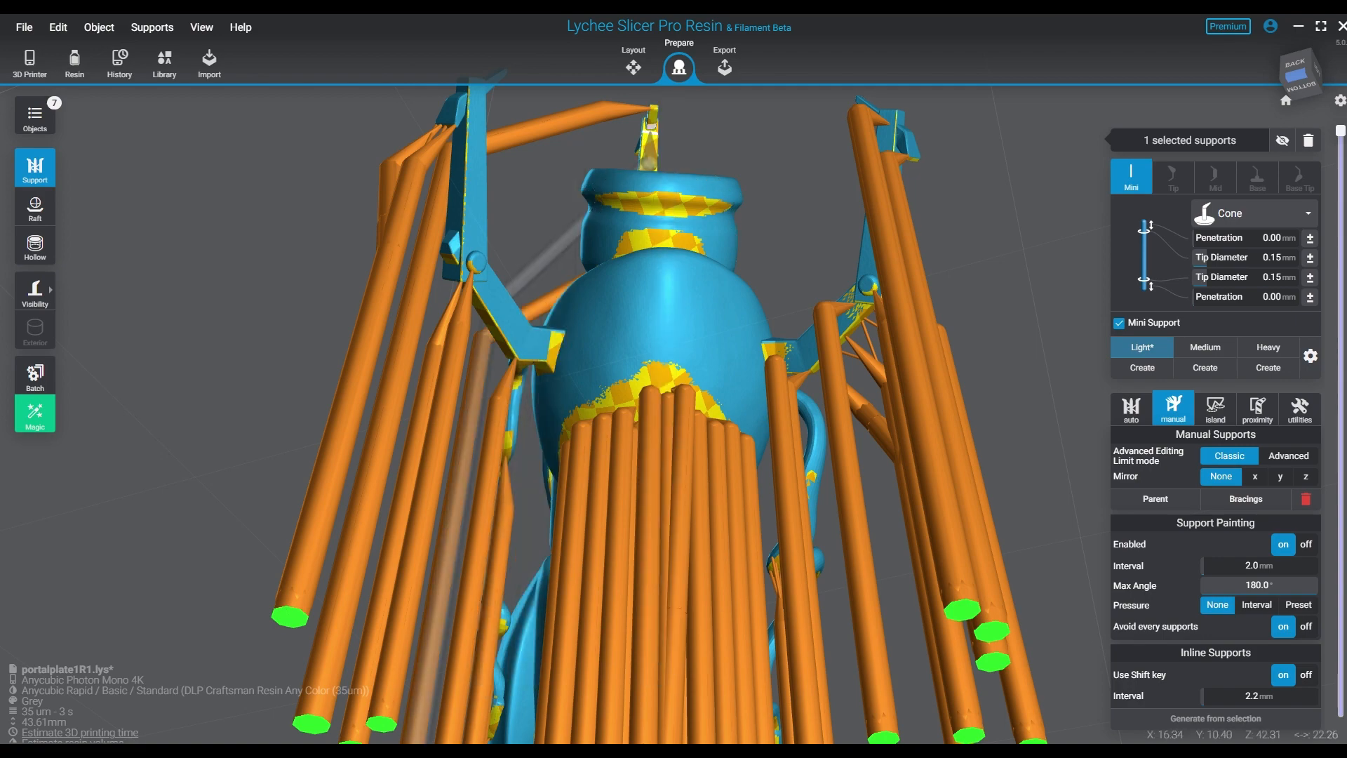
right_click_drag(660, 242, 670, 379)
right_click_drag(470, 393, 530, 281)
middle_click_drag(650, 113, 516, 393)
right_click_drag(515, 393, 393, 428)
middle_click_drag(393, 428, 375, 519)
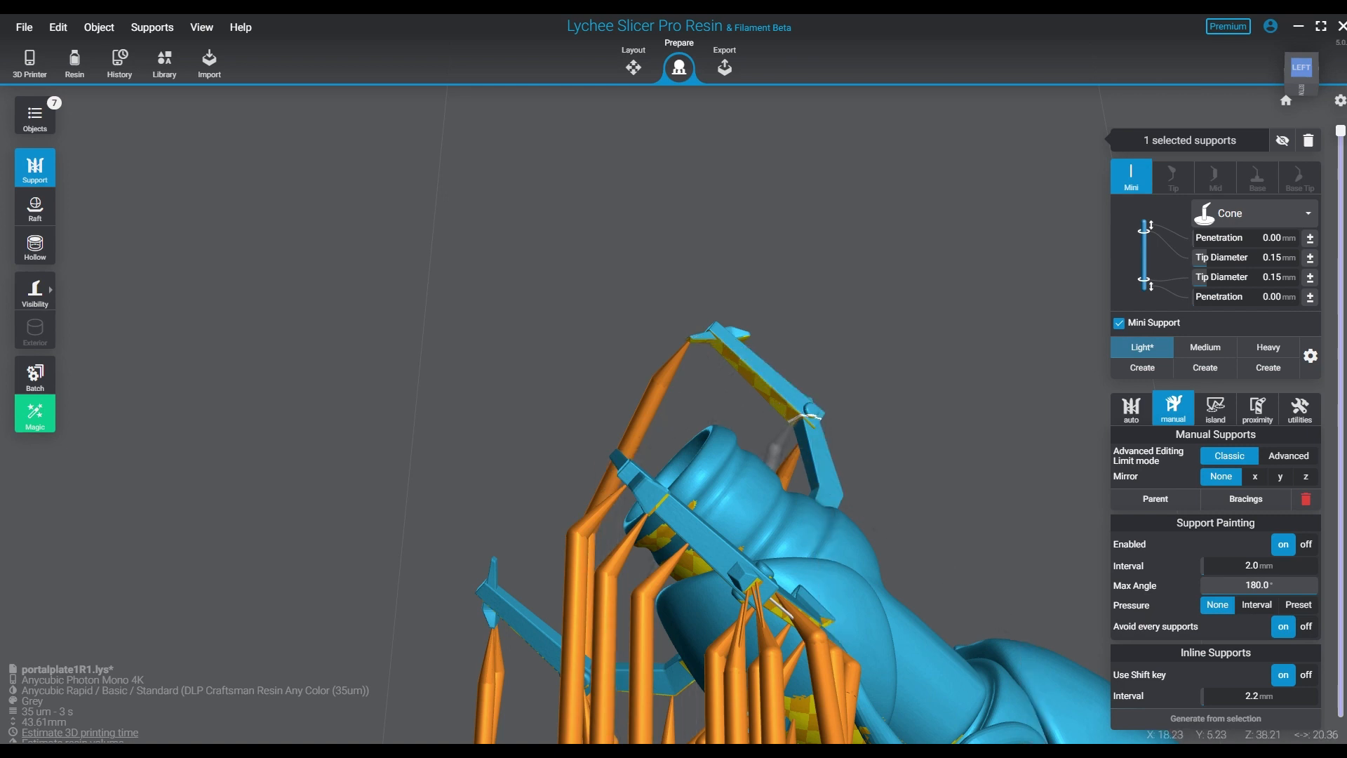
left_click(807, 418)
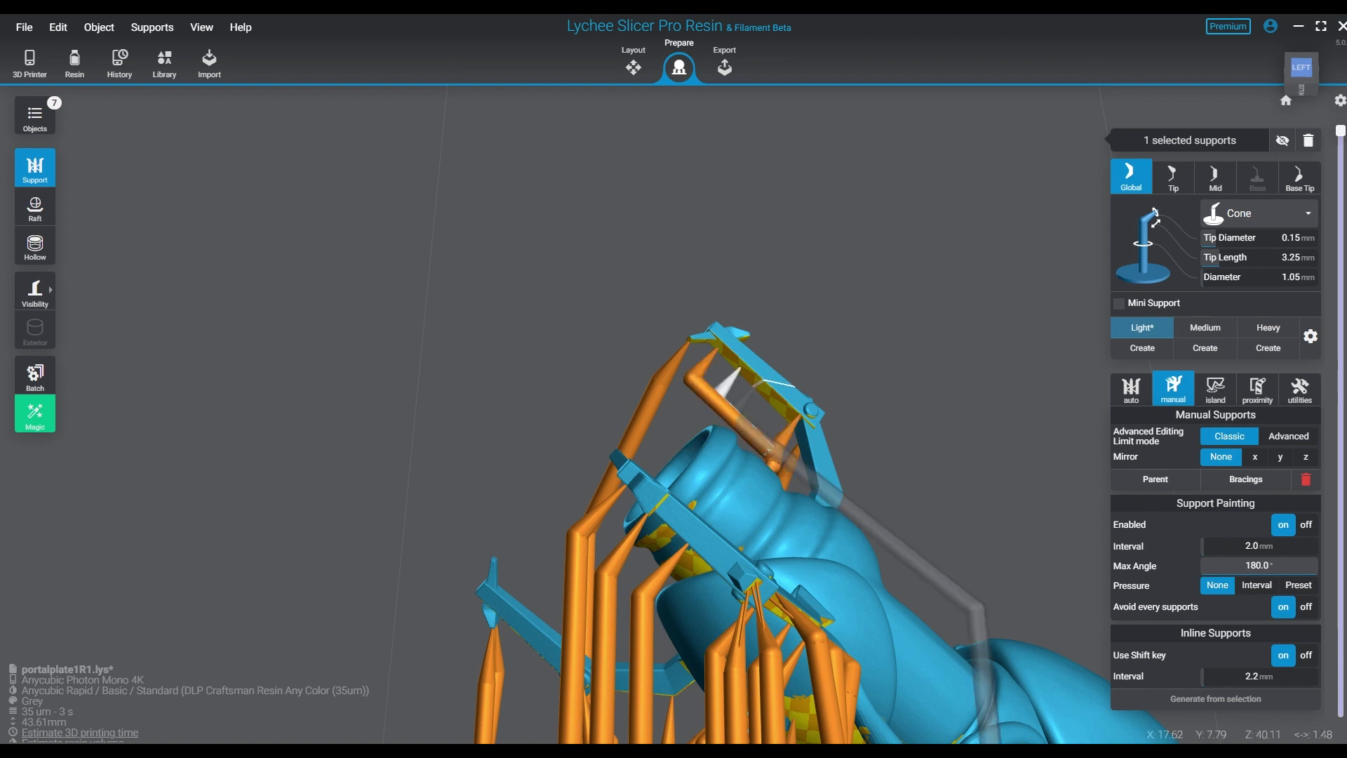
left_click(715, 399)
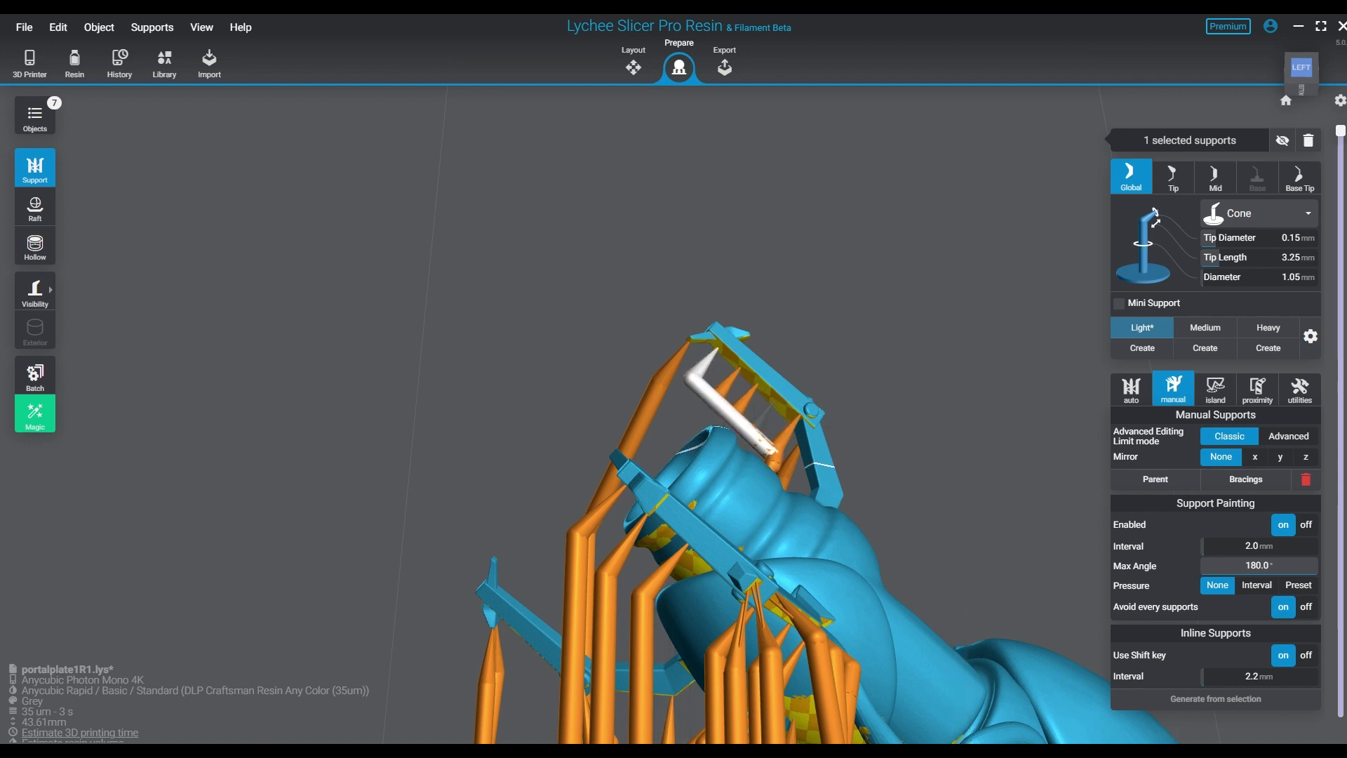
Fill the gap near the topmost arm's elbow with another light branch on the forearm support.
right_click_drag(769, 414, 364, 456)
scroll(182, 385, "down", 3)
scroll(365, 456, "up", 3)
left_click(435, 482)
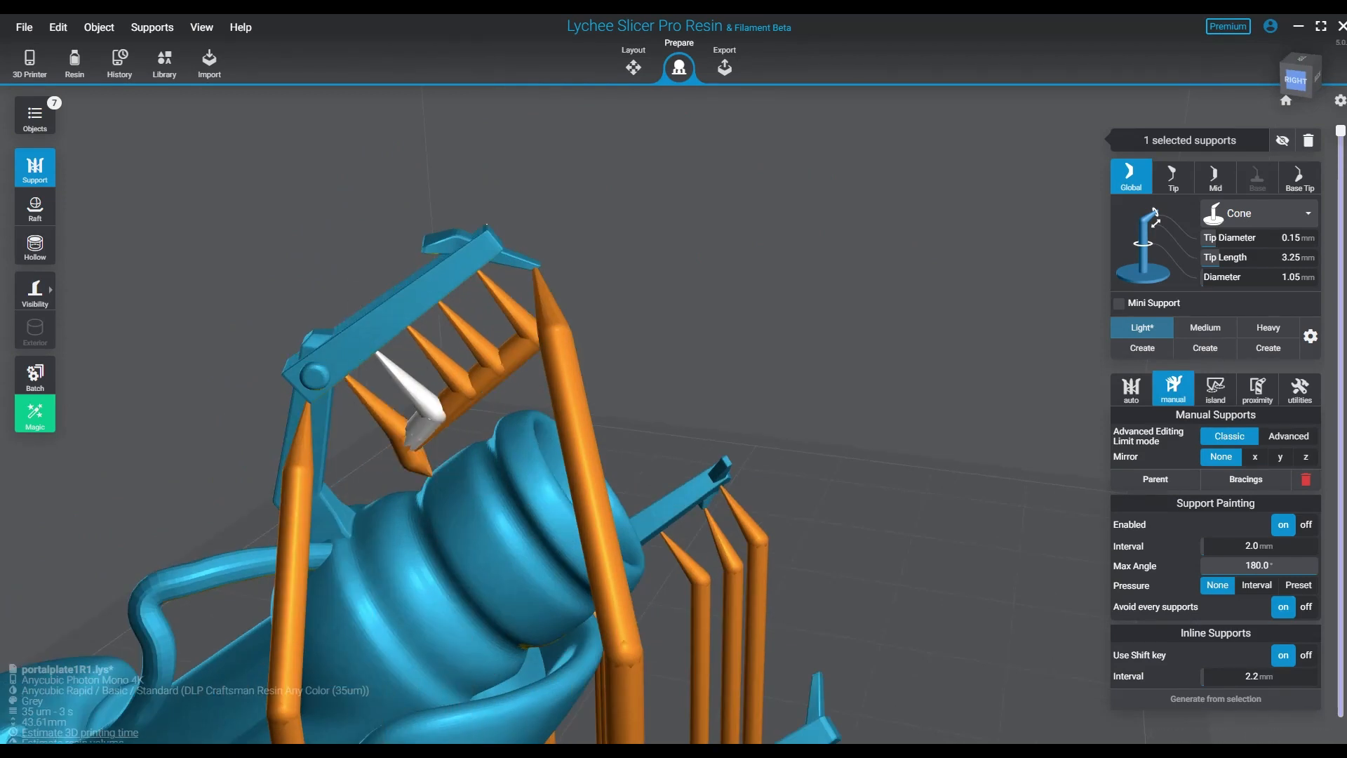
scroll(421, 452, "down", 3)
right_click_drag(421, 453, 169, 470)
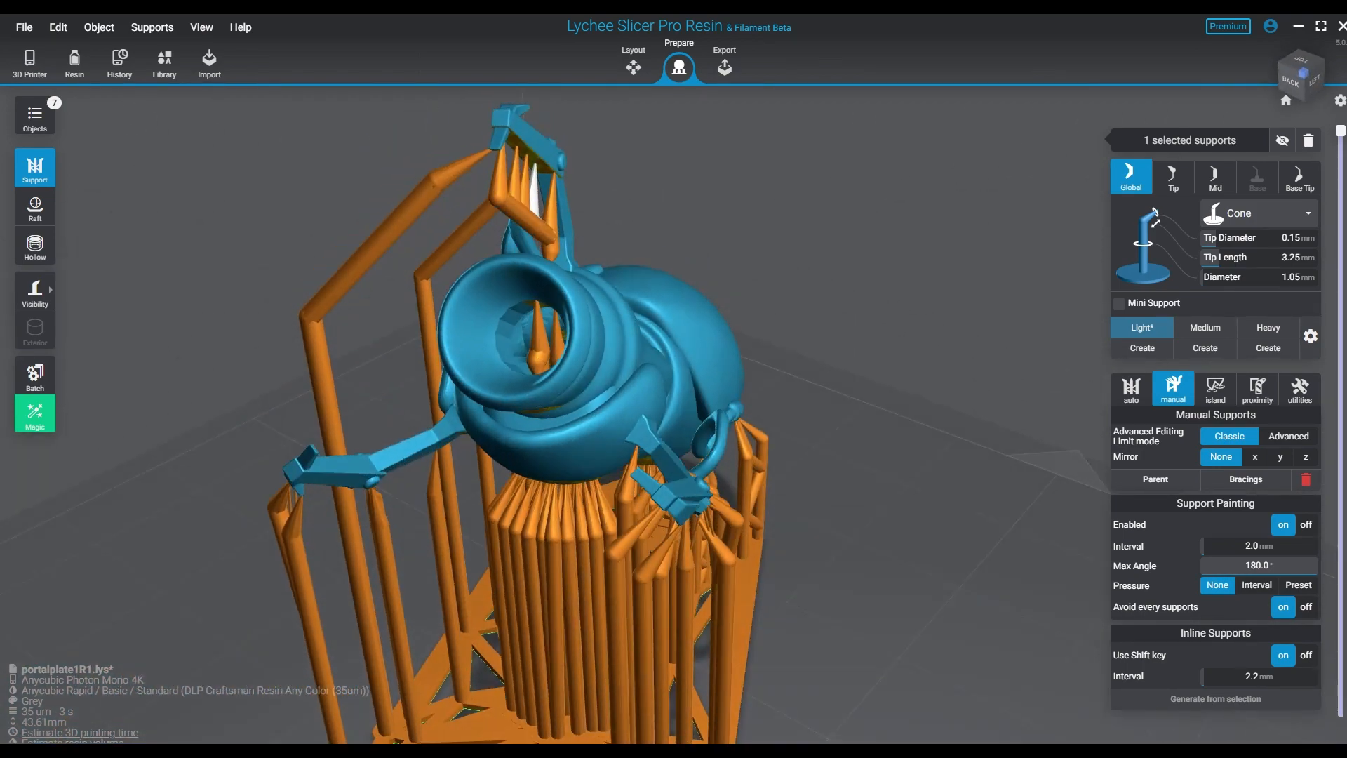
Place a second light support with a 0.15 mm tip under the topmost arm's claw.
right_click_drag(905, 316, 803, 307)
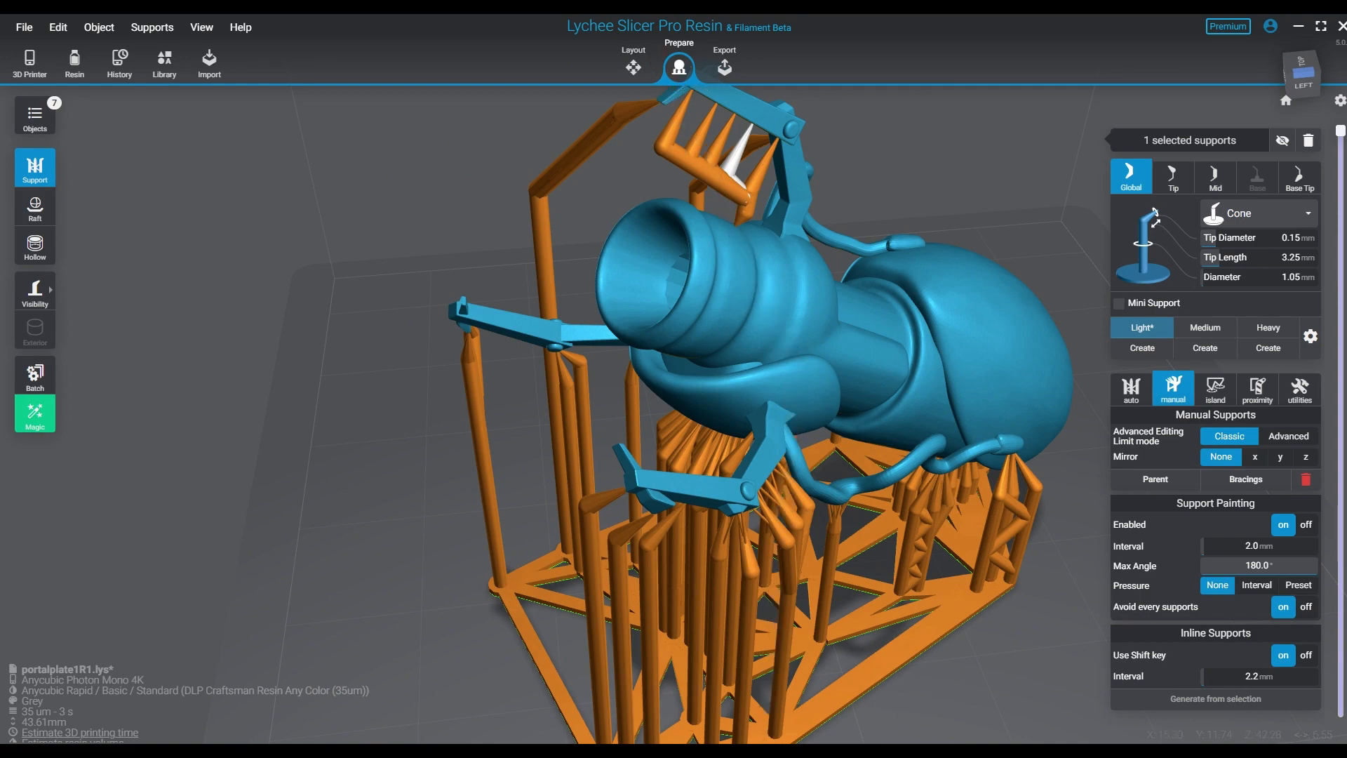
right_click_drag(612, 217, 751, 242)
right_click_drag(597, 435, 565, 270)
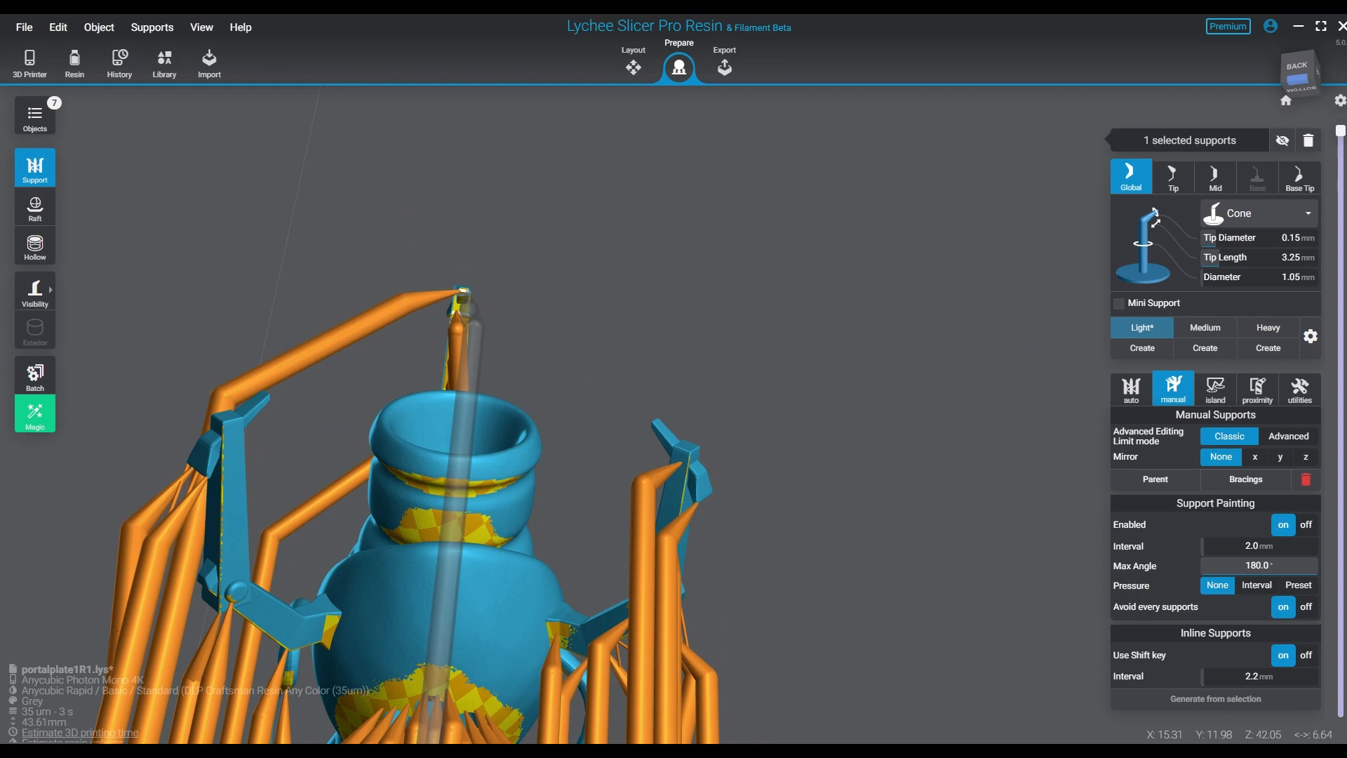
left_click(463, 297)
right_click_drag(465, 300, 474, 270)
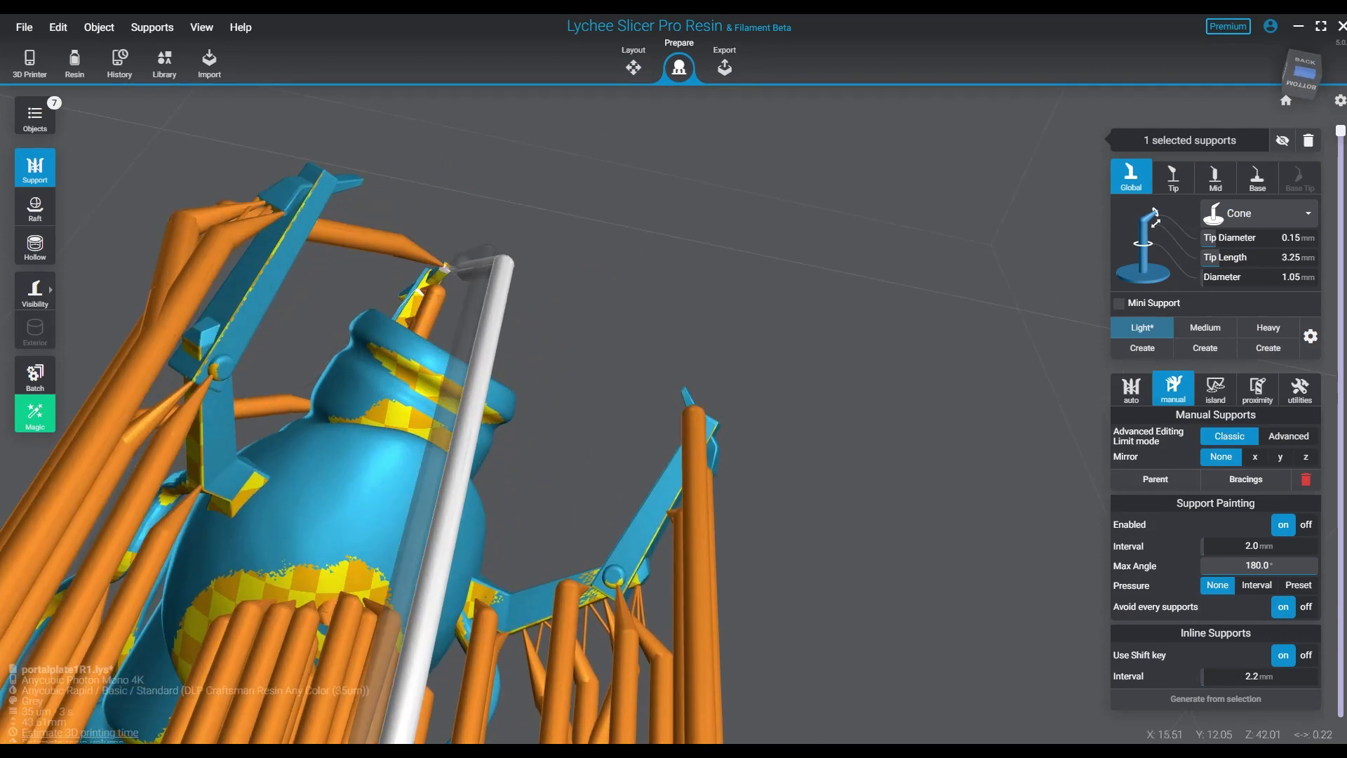
Add 0.15 mm-tip mini supports beneath the topmost arm's claw from the neighbouring light supports and the foremost forearm branch.
left_click(443, 266, "ctrl")
left_click(394, 242)
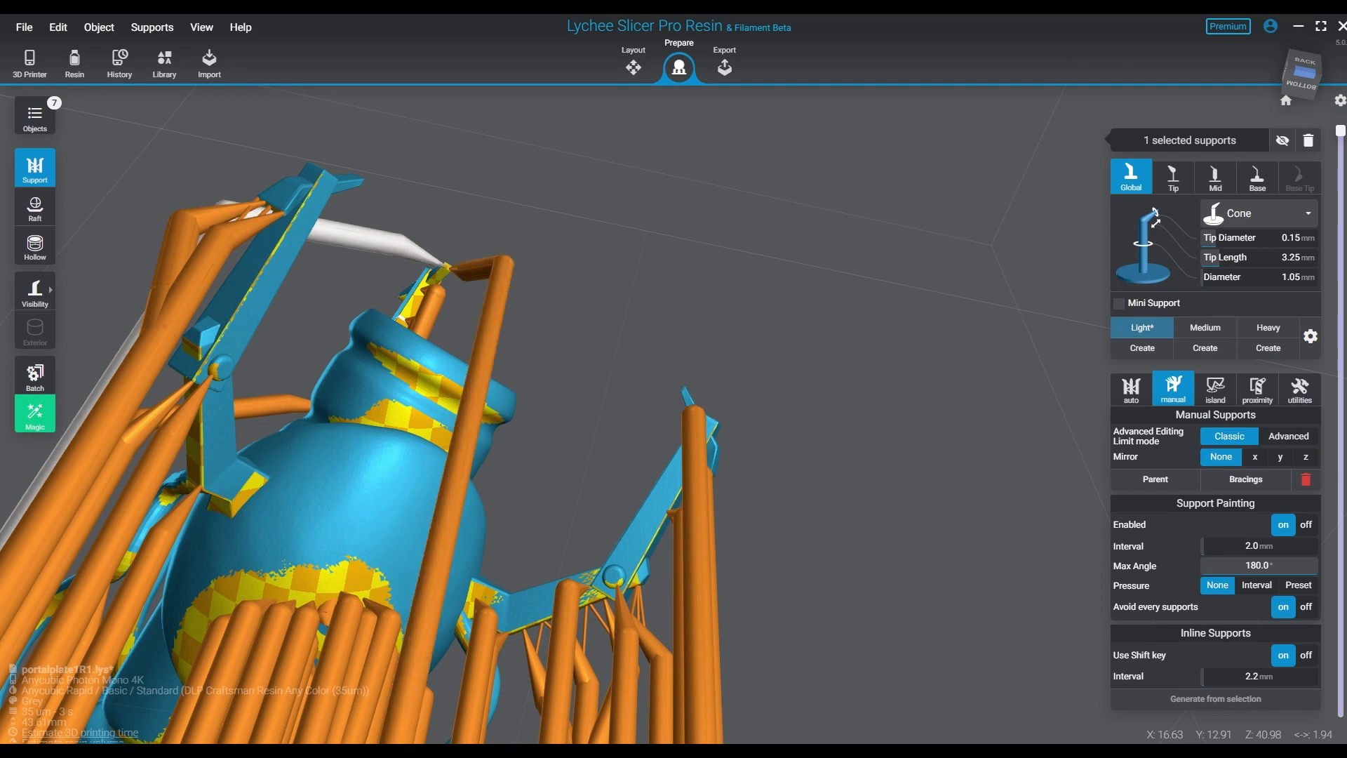
left_click(443, 269)
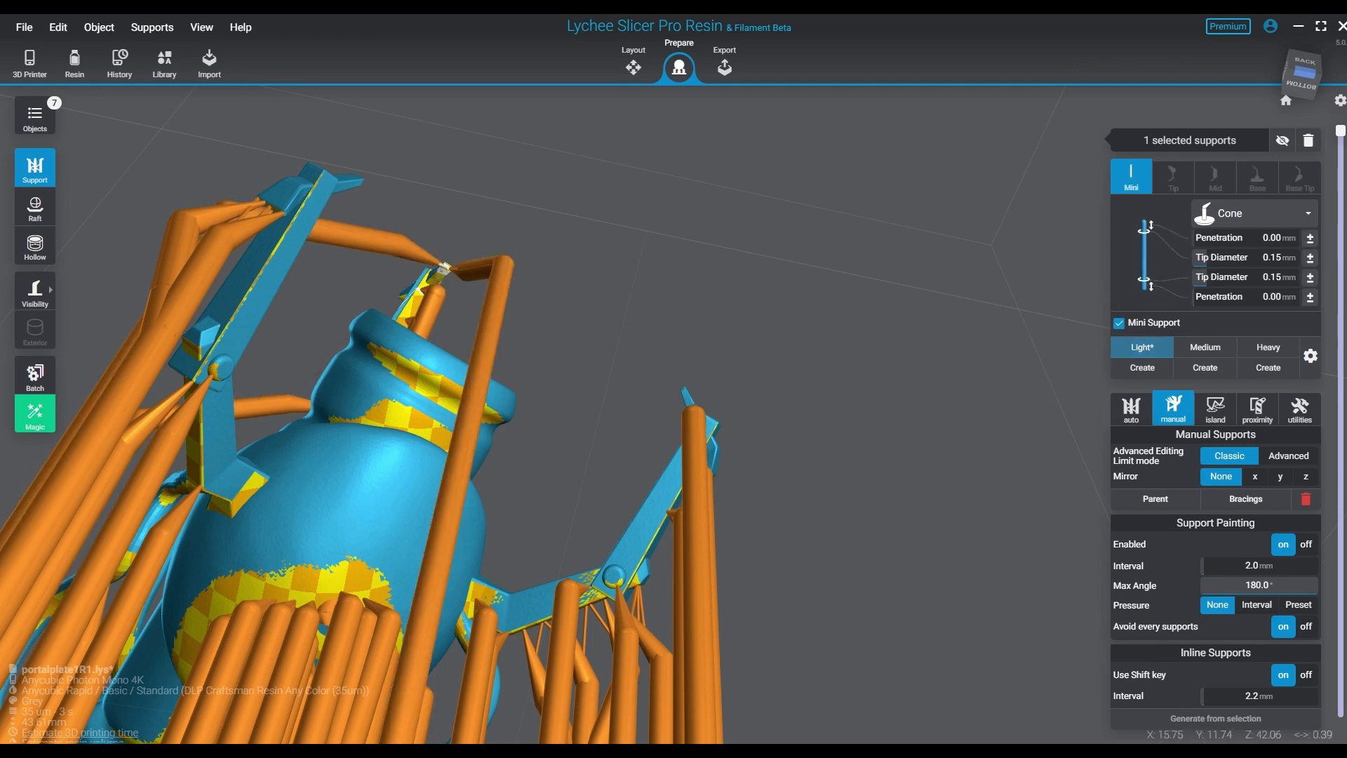
left_click(431, 309)
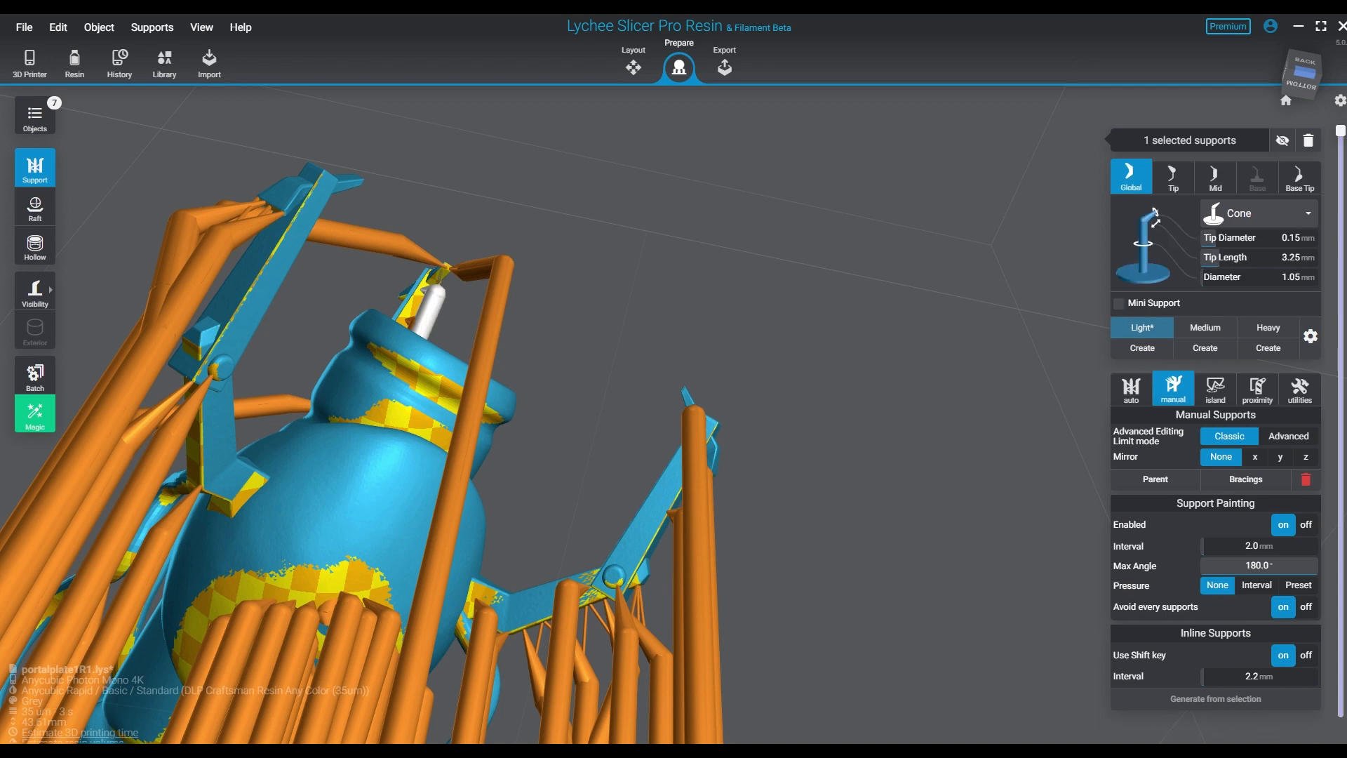
left_click(442, 276)
right_click_drag(443, 276, 194, 302)
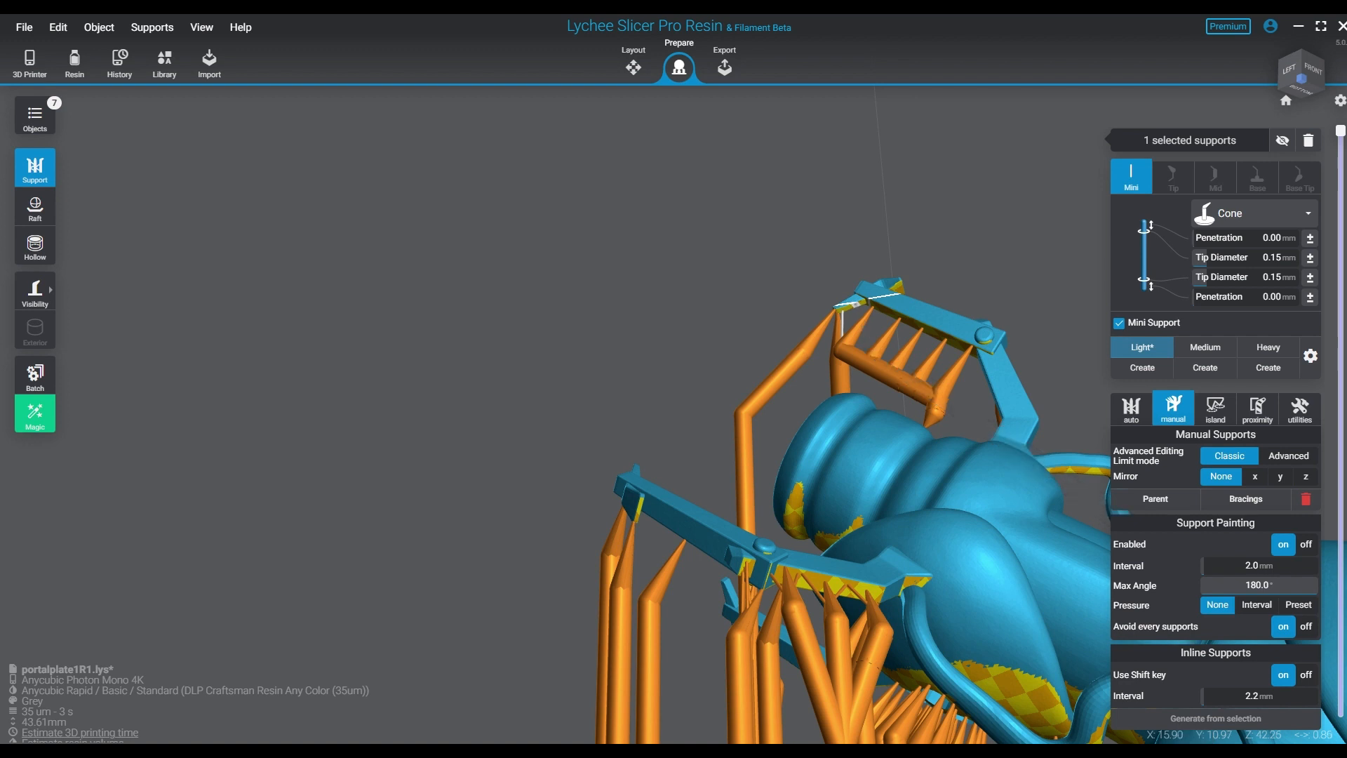
left_click(879, 370)
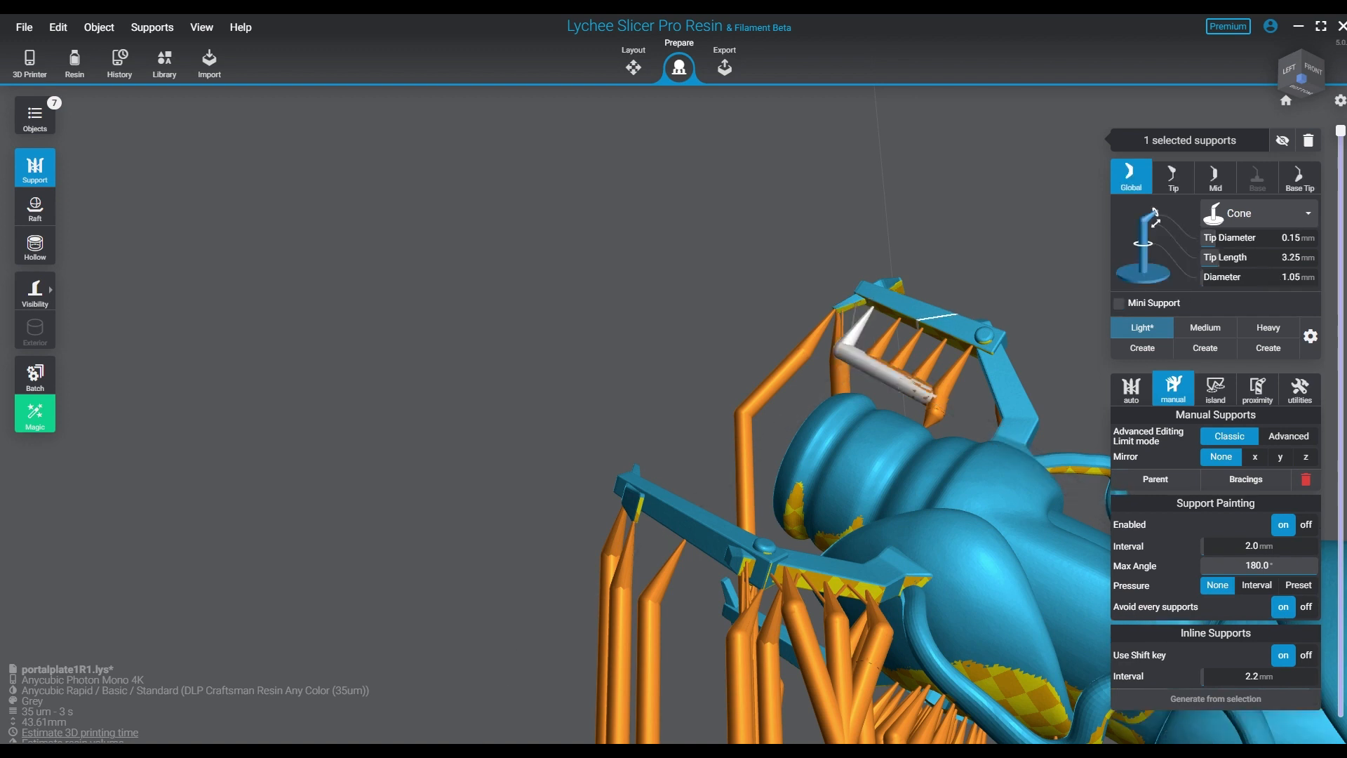
left_click(855, 307)
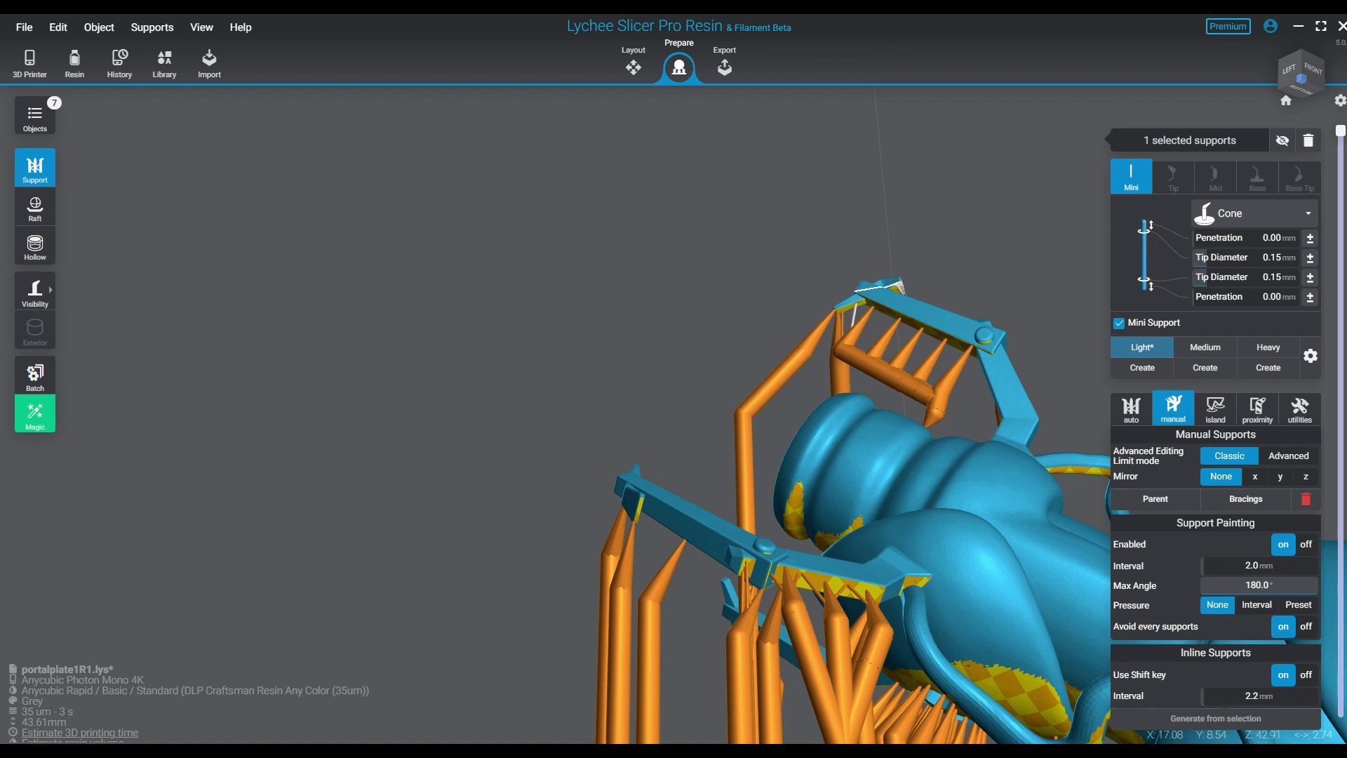
Examine the topmost arm's claw supports, the remaining limbs and the model's underside for unsupported areas.
right_click_drag(982, 344, 779, 397)
middle_click_drag(702, 337, 673, 632)
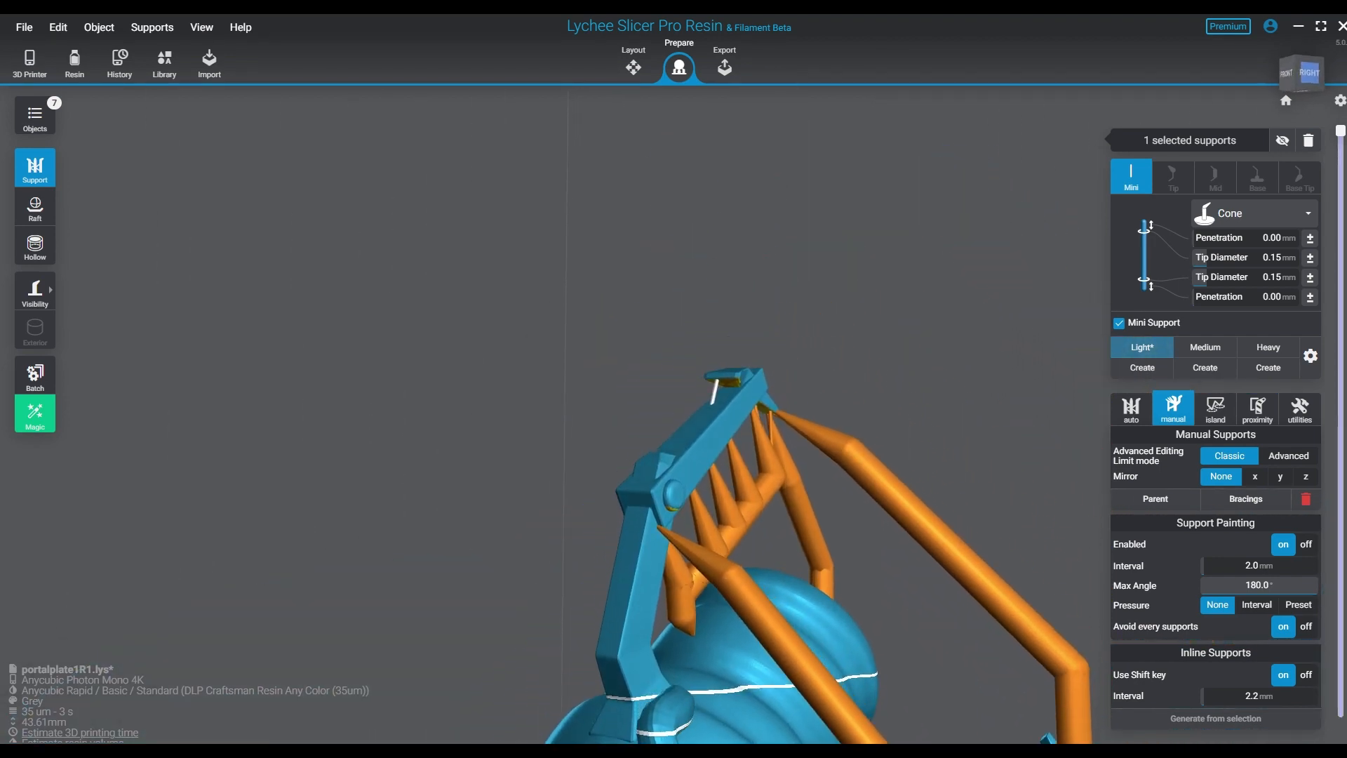
right_click_drag(670, 562, 716, 512)
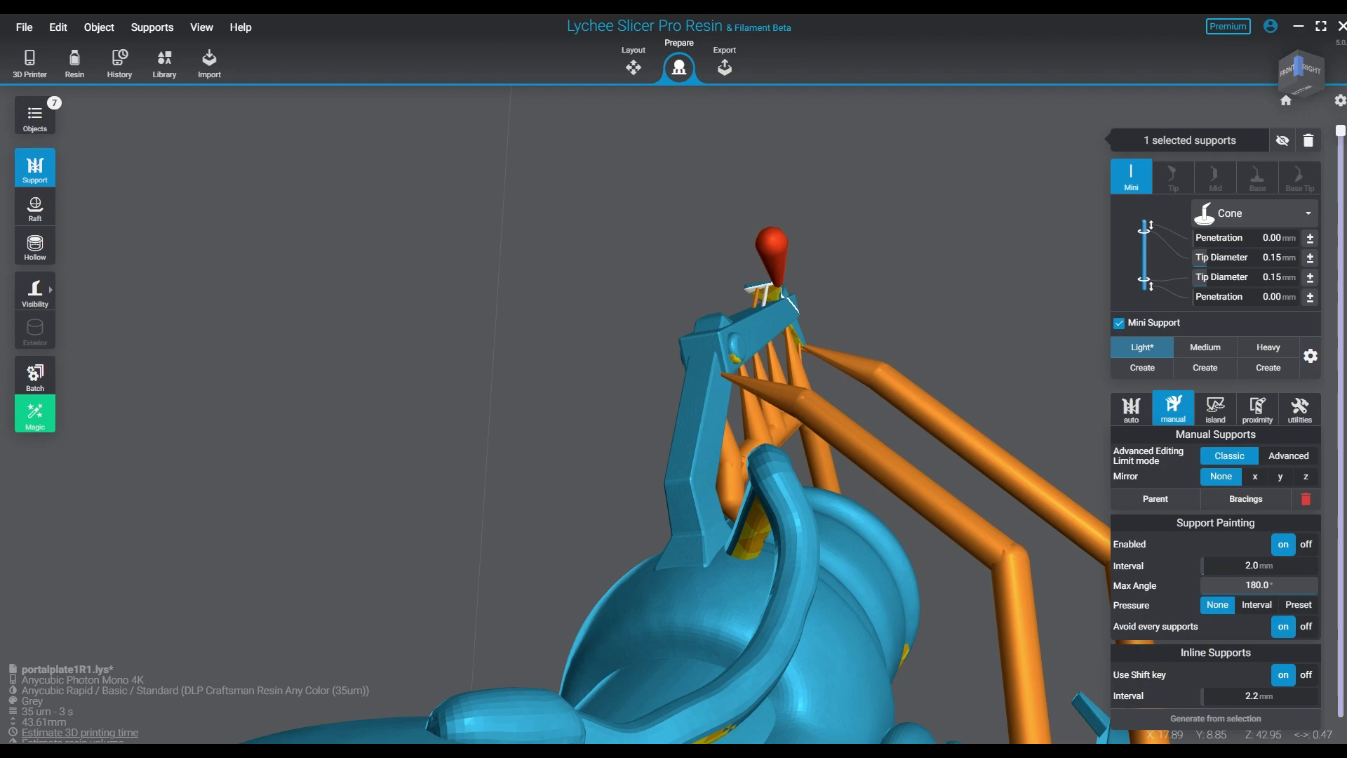
mouse_move(773, 414)
right_mouse_down()
mouse_move(674, 400)
mouse_move(709, 295)
mouse_move(772, 358)
mouse_move(632, 336)
mouse_move(540, 372)
mouse_move(506, 449)
mouse_move(400, 478)
mouse_move(379, 351)
right_mouse_up()
middle_click_drag(562, 533, 596, 242)
middle_click_drag(712, 523, 736, 375)
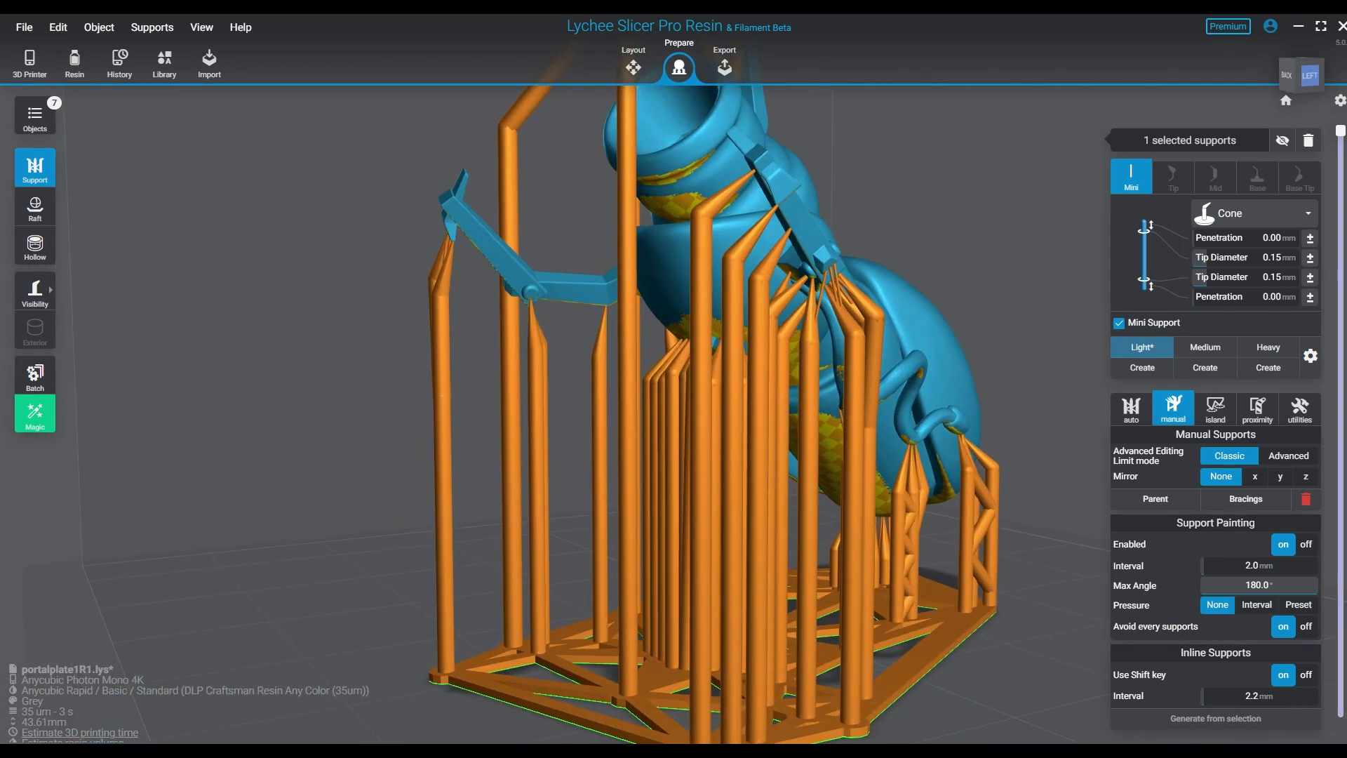
right_click_drag(742, 403, 815, 175)
middle_click_drag(506, 618, 772, 327)
middle_click_drag(753, 598, 814, 334)
right_click_drag(814, 333, 709, 330)
right_click_drag(793, 358, 631, 278)
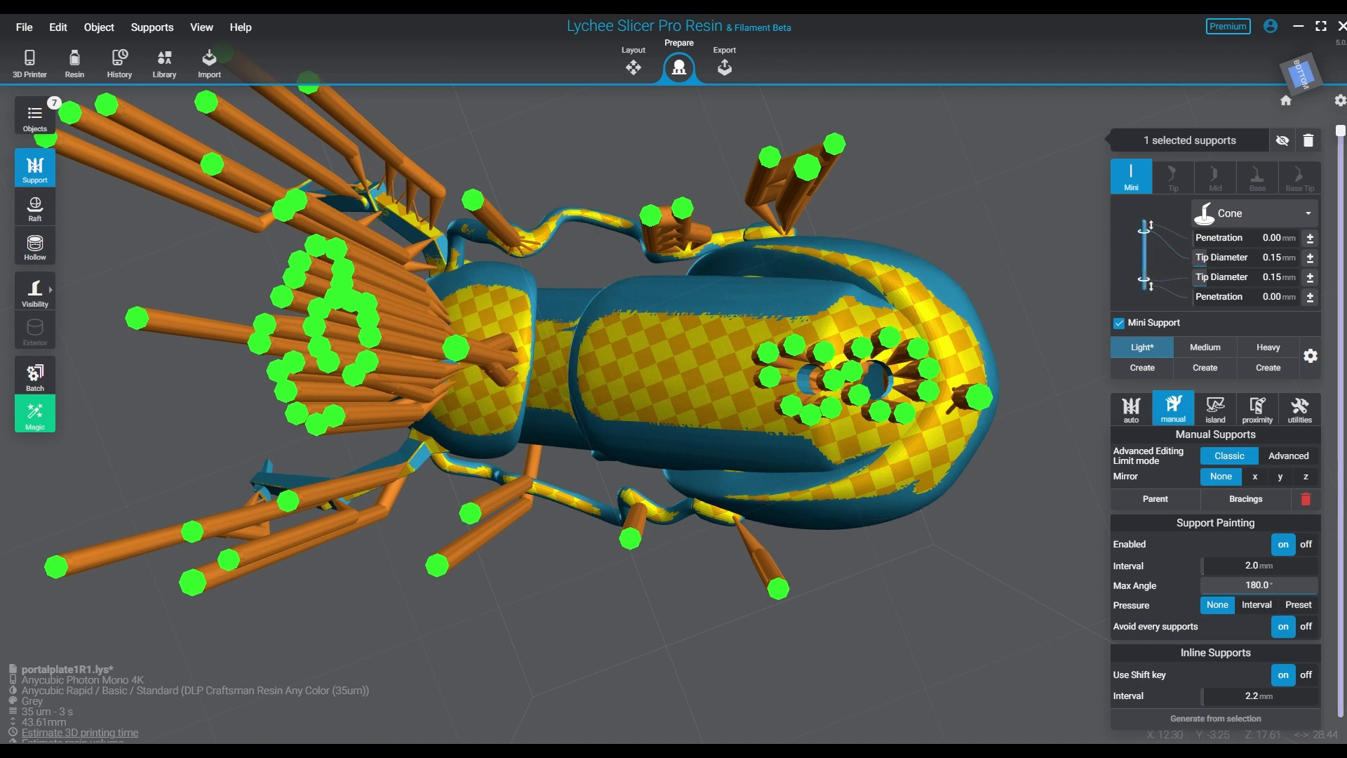
Compare the settings of the existing supports along one curved leg and select the light one with the 0.15 mm tip.
left_click(494, 221)
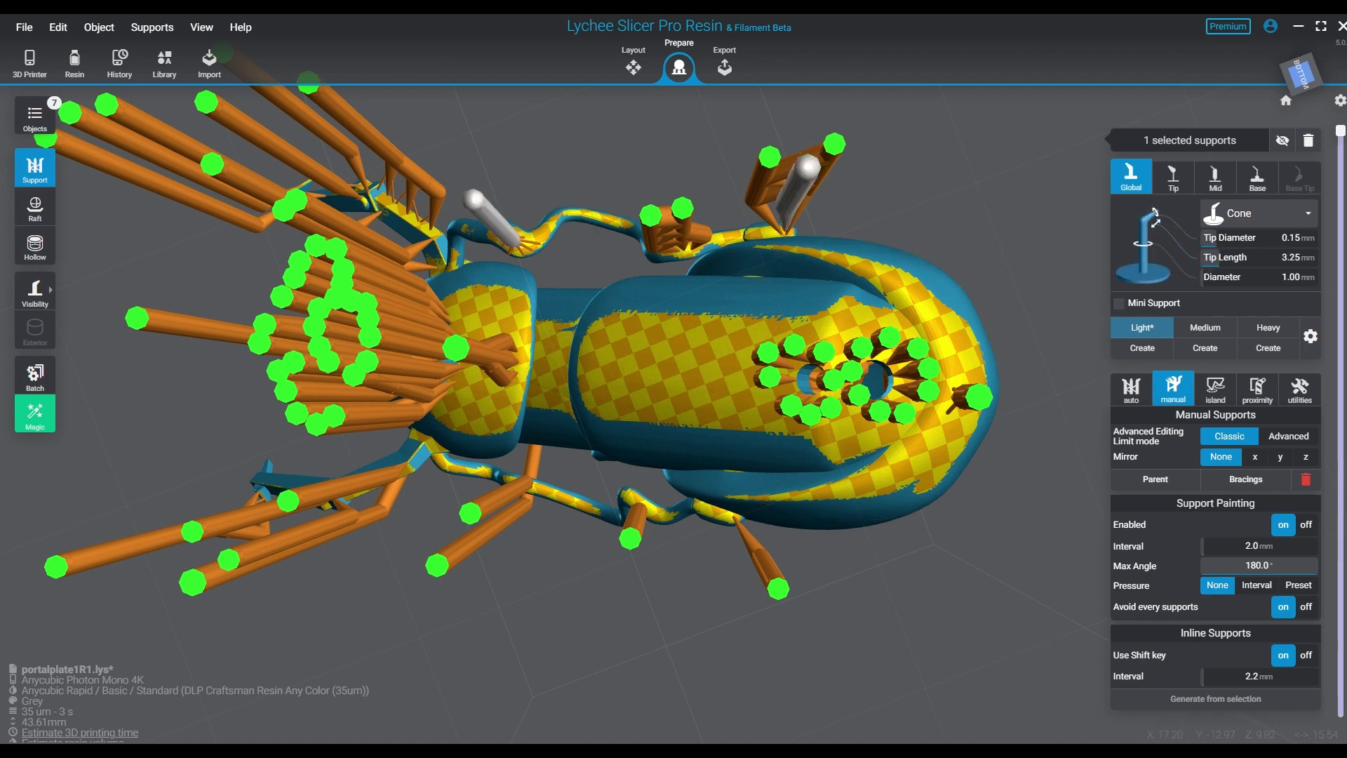
left_click(654, 234)
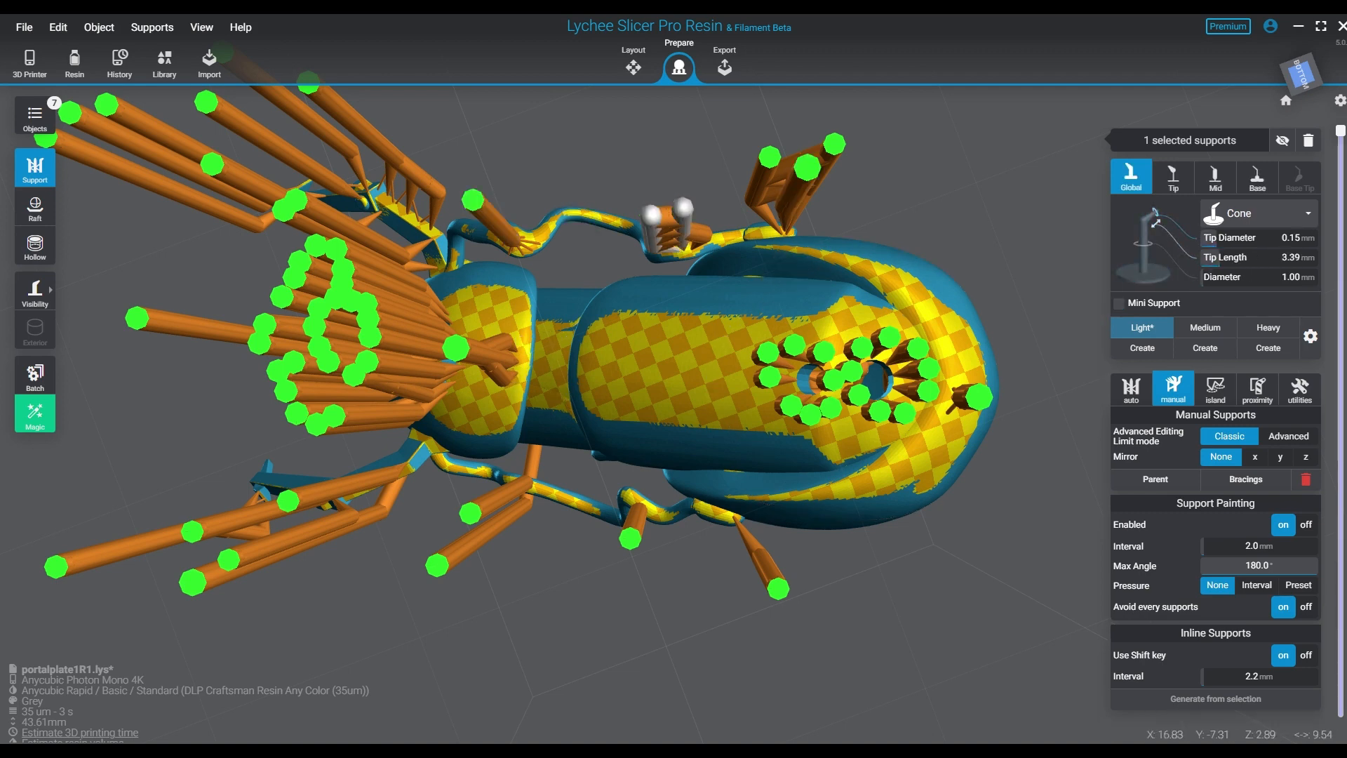
left_click(807, 172)
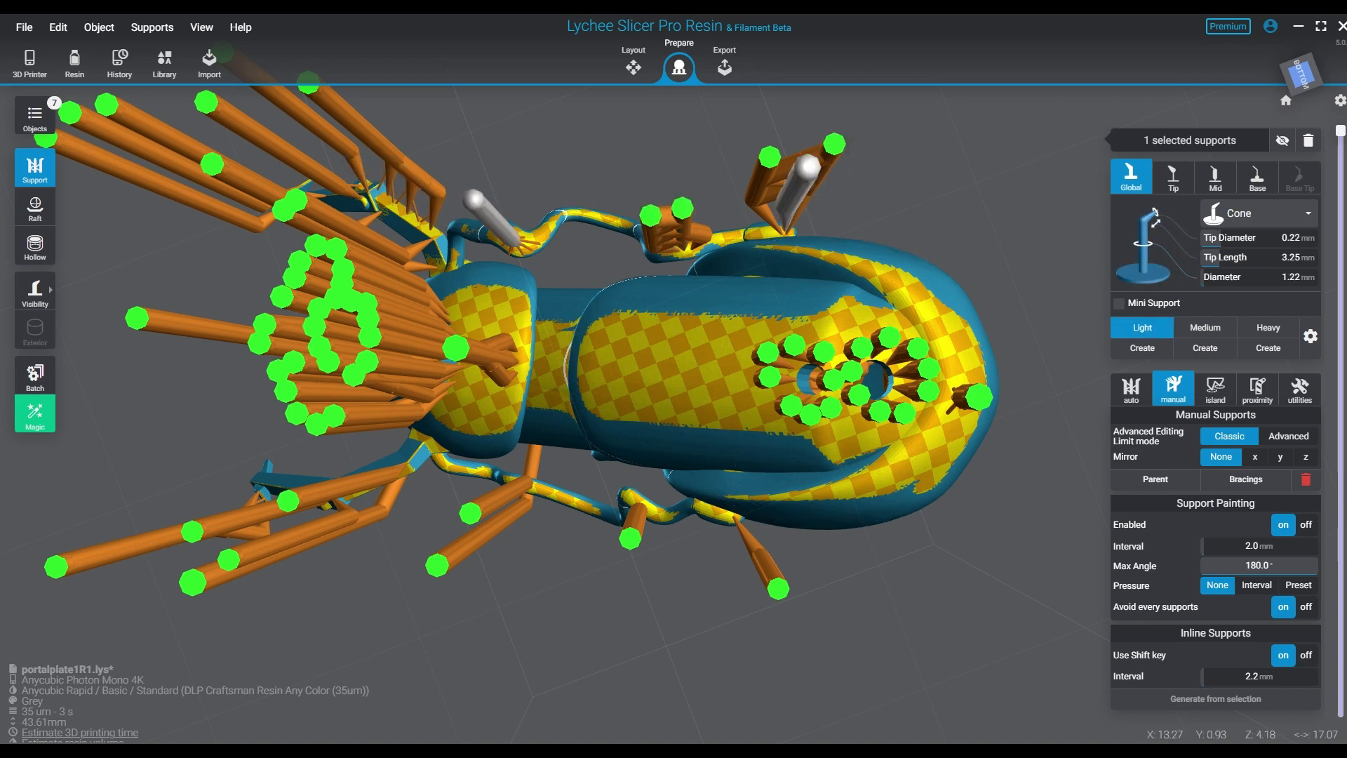
left_click(493, 220)
Place light supports with 0.15 mm tips under the curved leg's rise, its arch and the stretch near its foot.
right_click_drag(712, 295, 707, 404)
middle_click_drag(707, 403, 702, 618)
right_click_drag(702, 603, 649, 471)
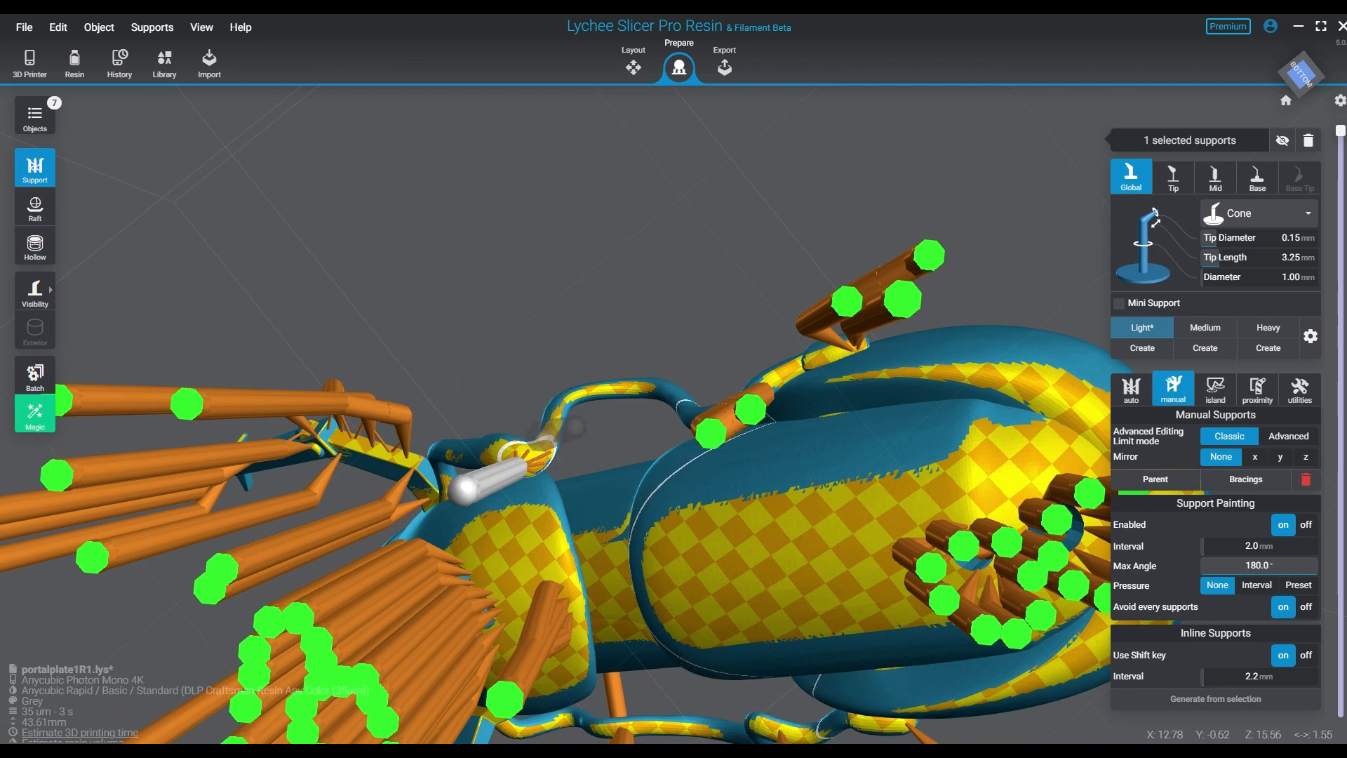
left_click(527, 457)
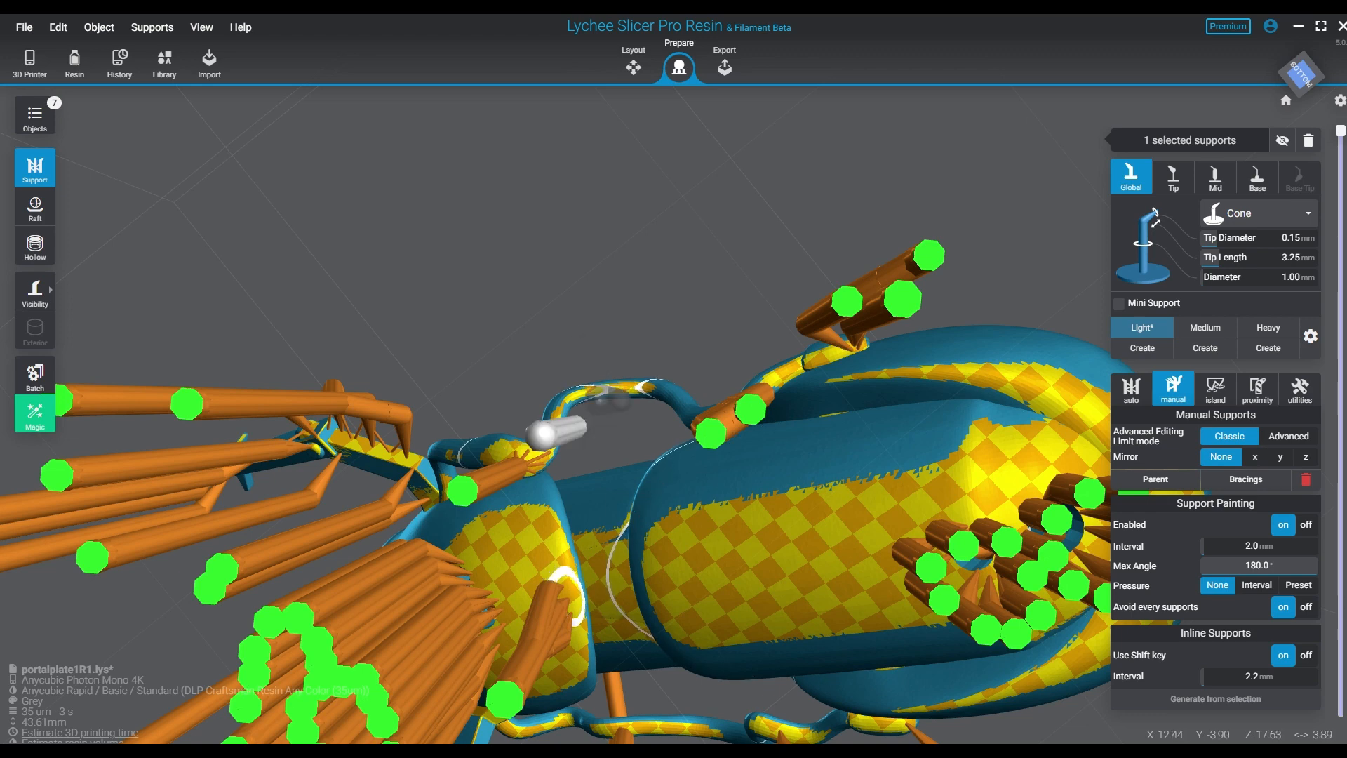
left_click(604, 391)
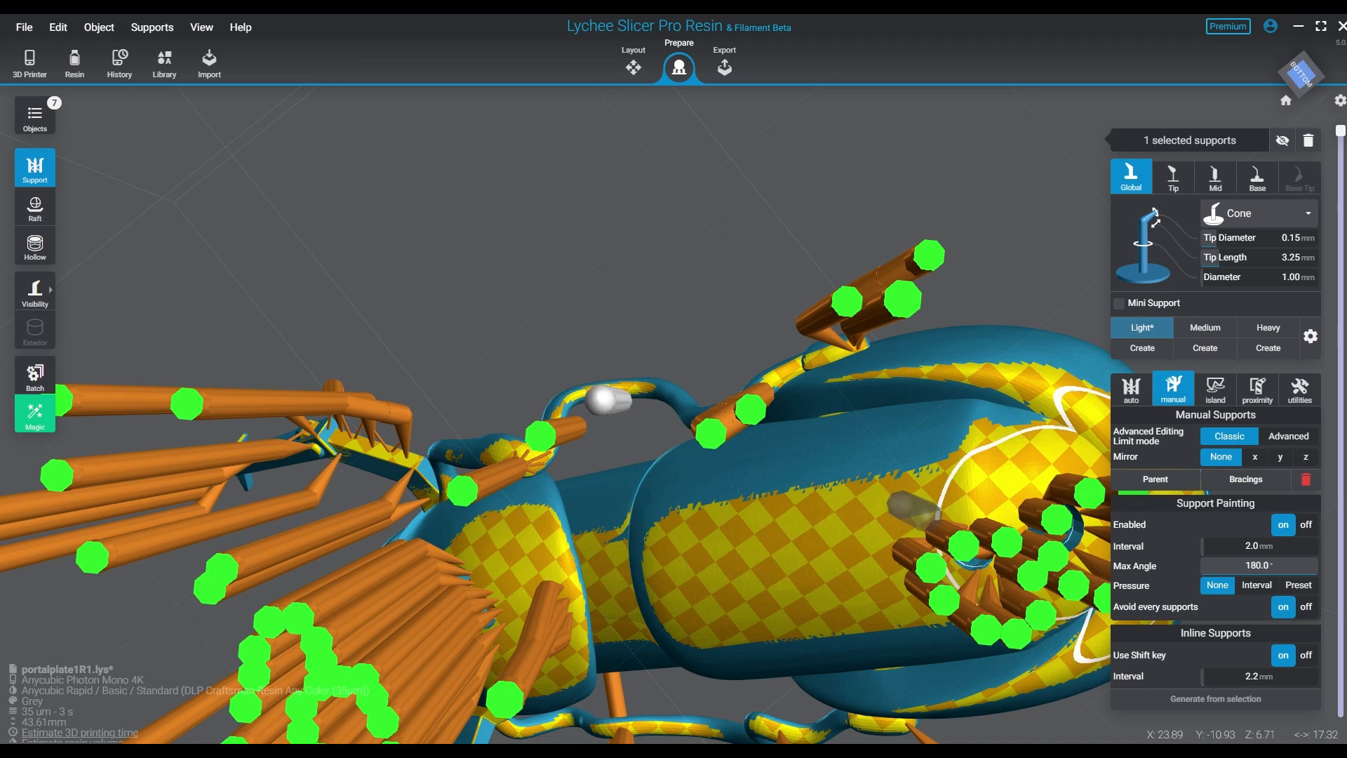
right_click_drag(897, 478, 892, 544)
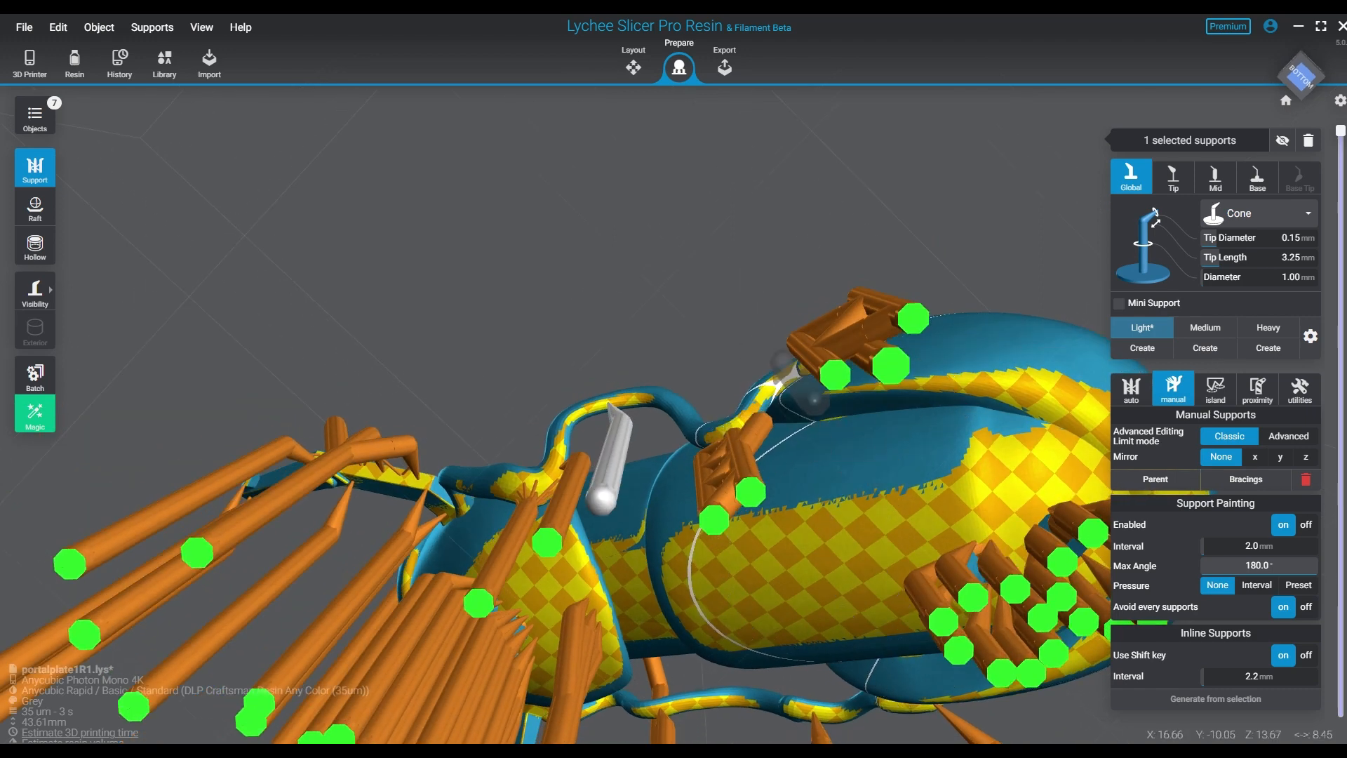
left_click(779, 384)
right_click_drag(862, 485, 906, 562)
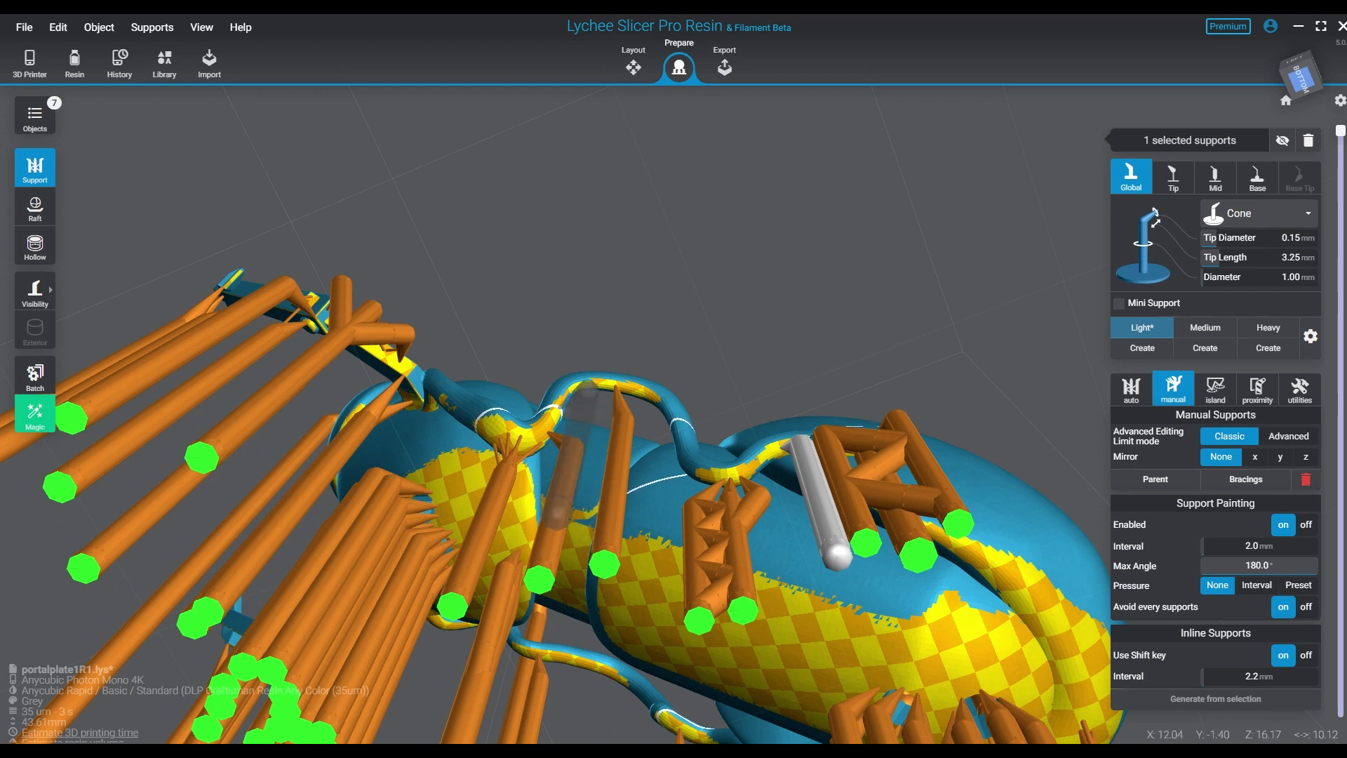
Add another light 0.15 mm-tip support under the leg's arch and branch two more tips off the neighbouring arch support.
left_click(588, 393)
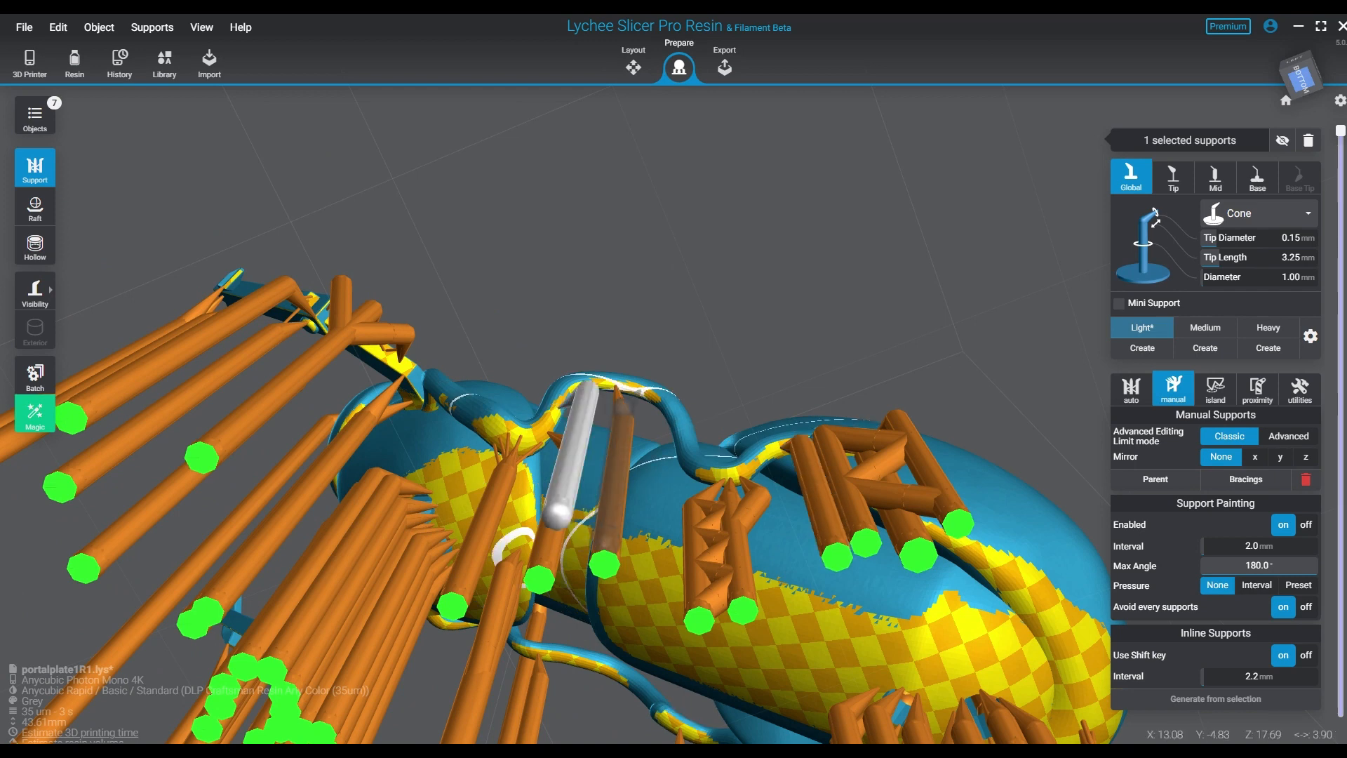
left_click(619, 399)
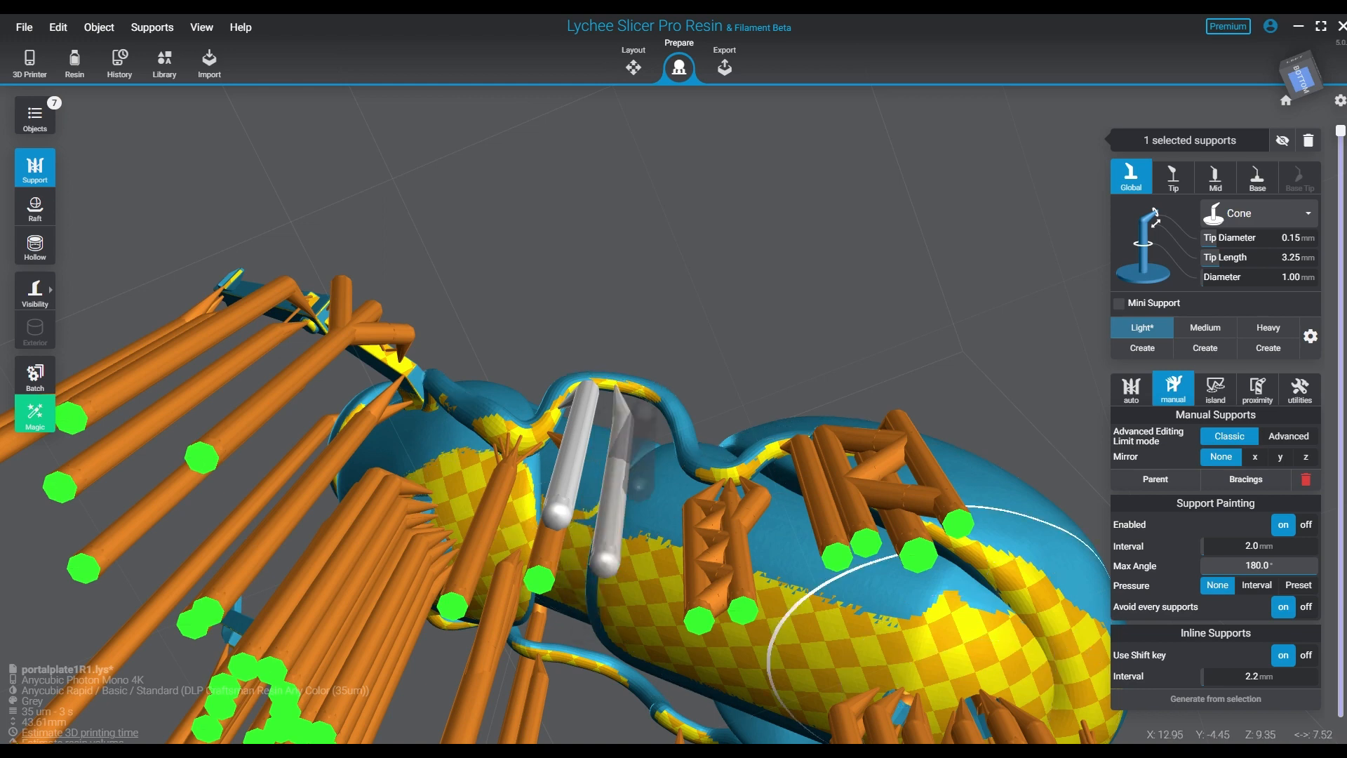
left_click(617, 391)
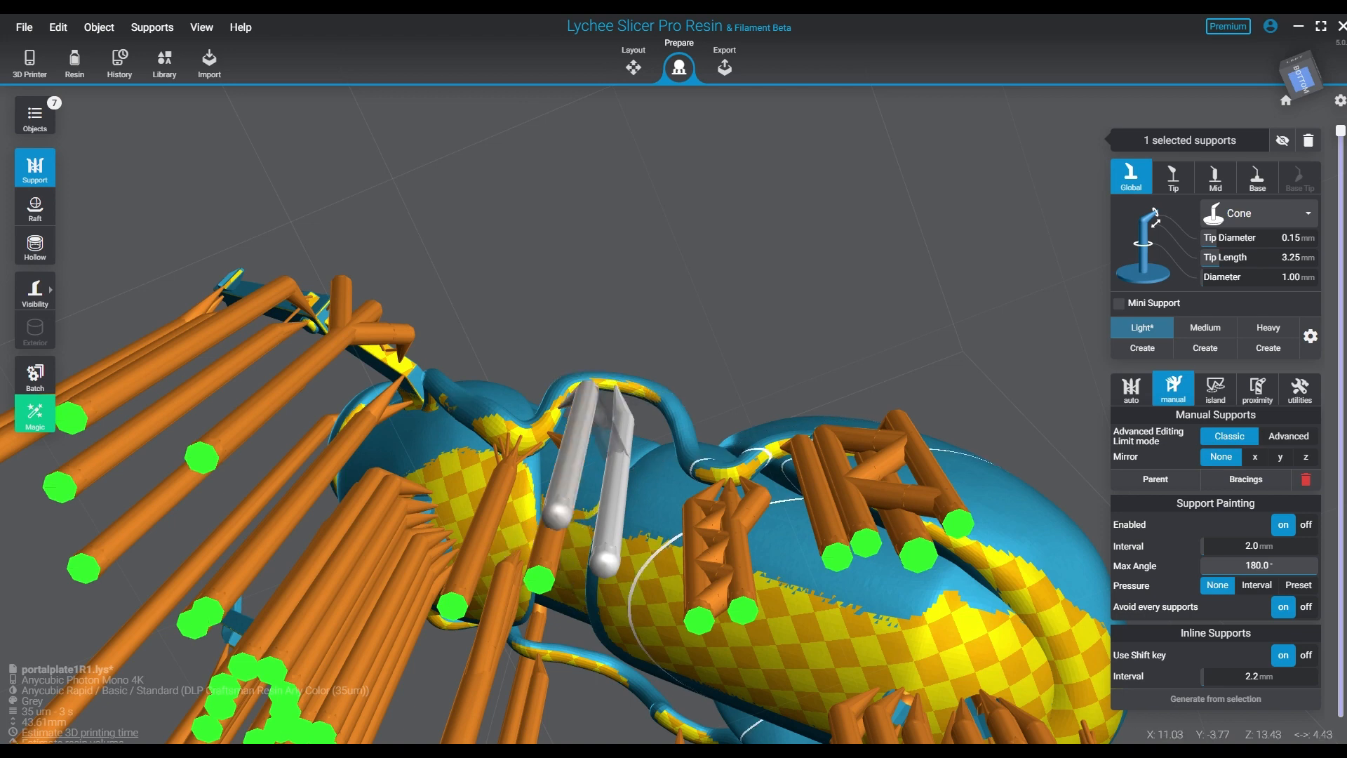
left_click_drag(621, 372, 603, 456)
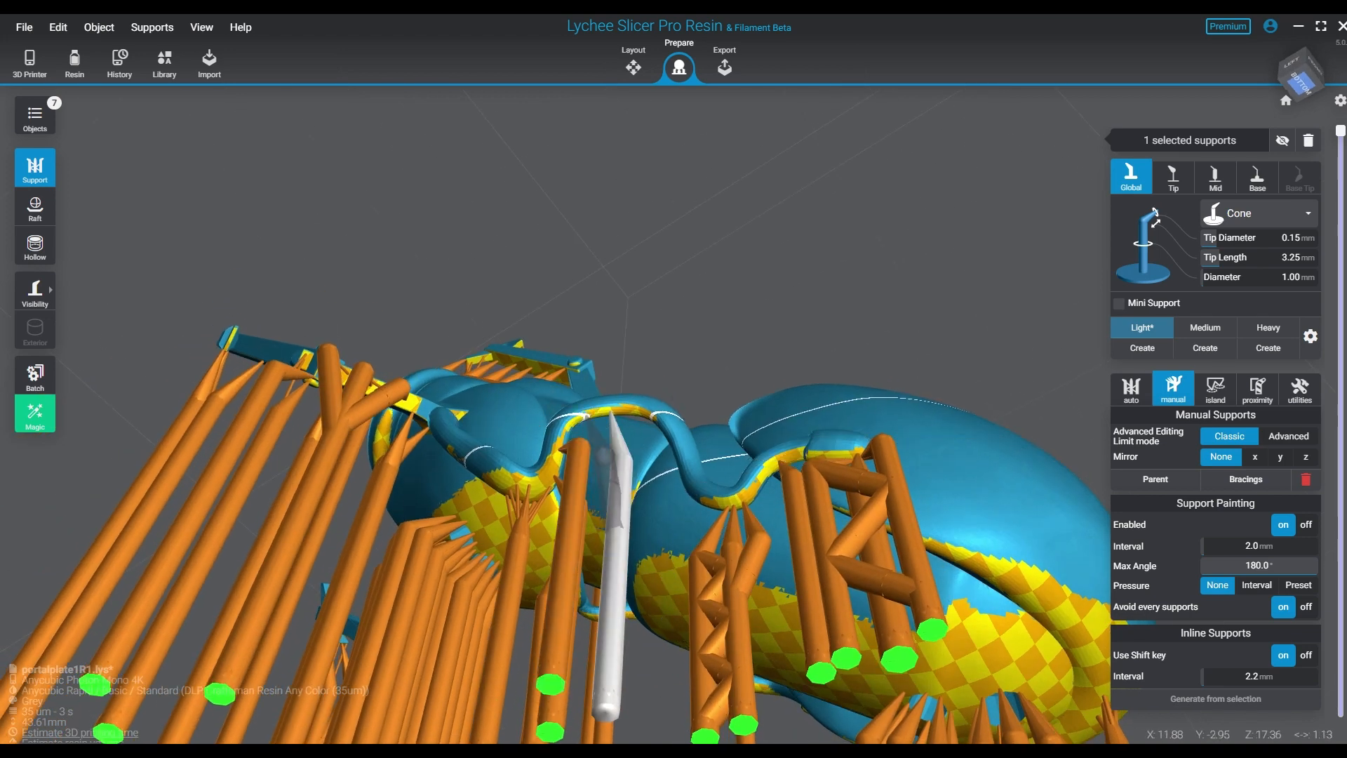
left_click_drag(603, 456, 617, 492)
left_click(619, 551)
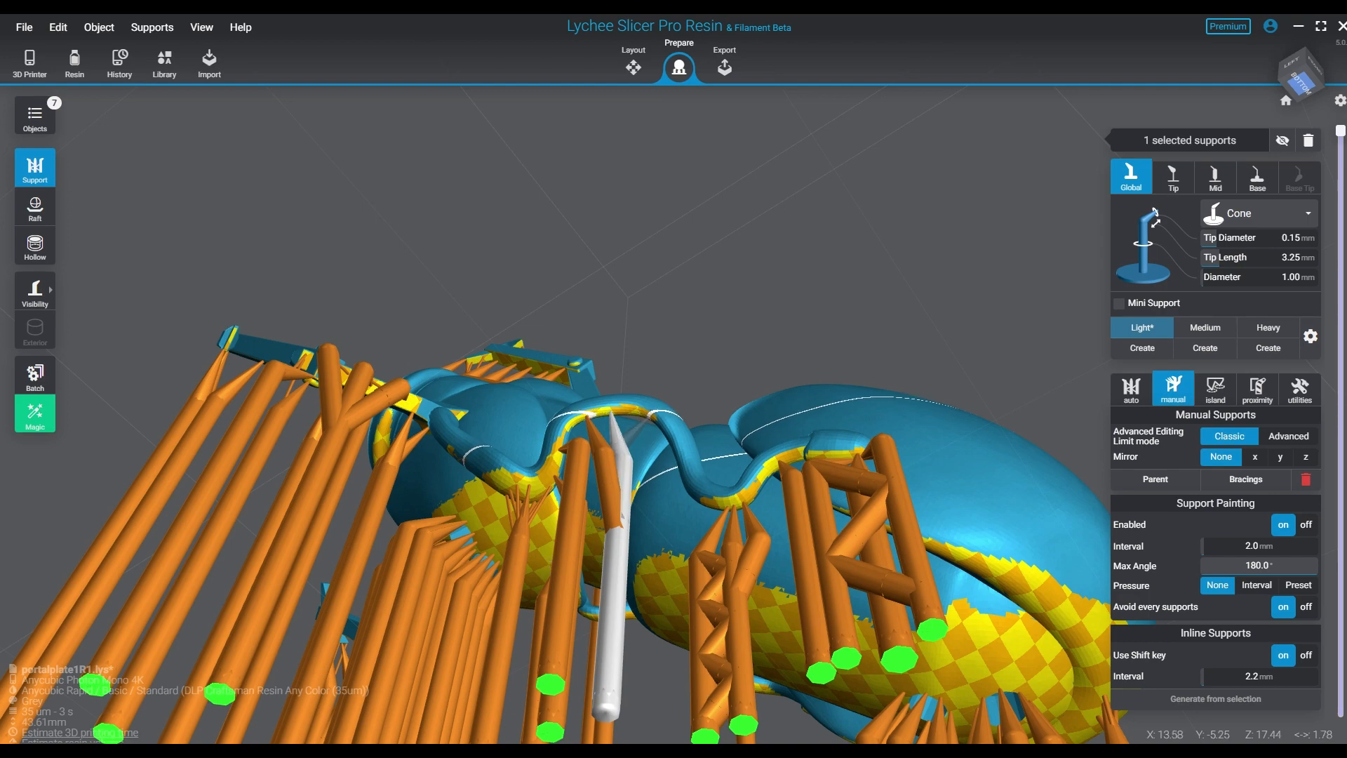
left_click(651, 415)
right_click_drag(680, 449, 712, 421)
right_click_drag(631, 533, 626, 453)
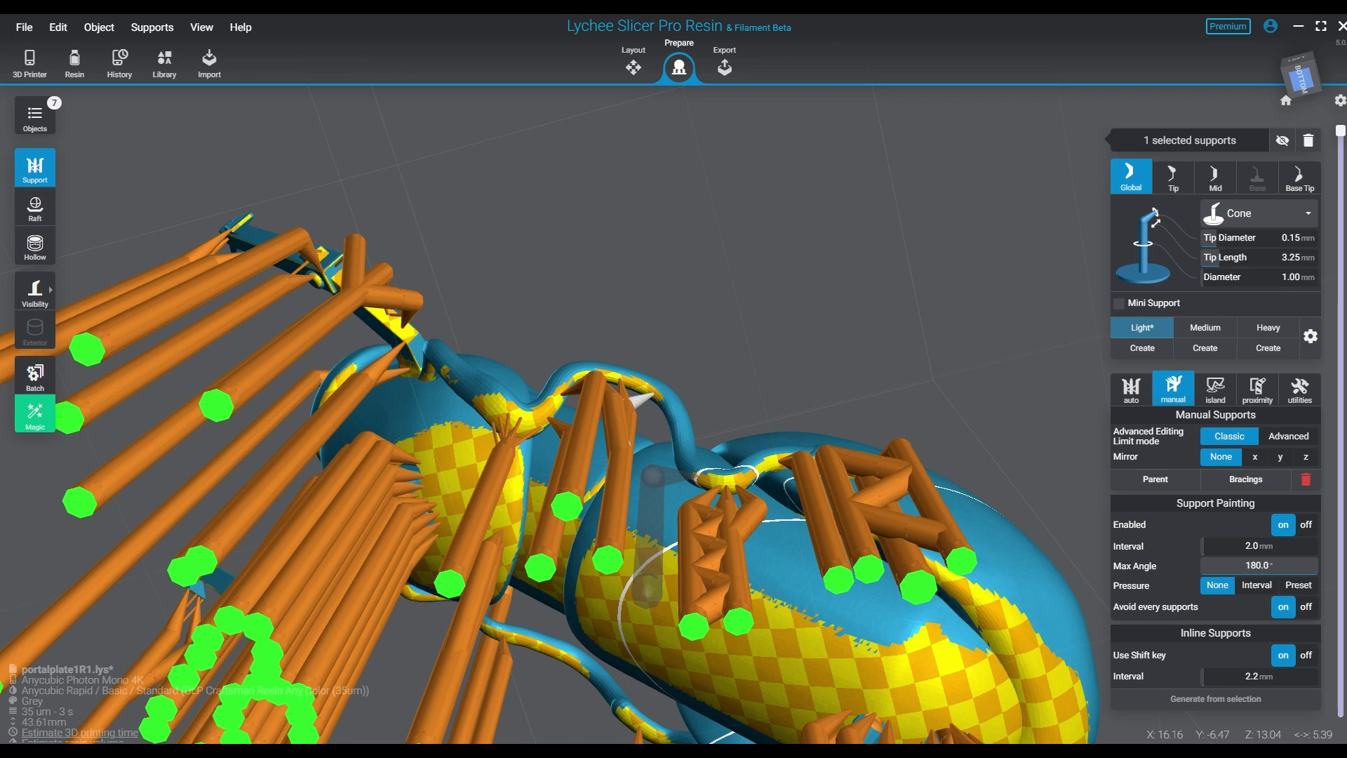
Place light 0.15 mm-tip supports beside the leg's lower bend and along its first stretch near the shoulder.
left_click(654, 476)
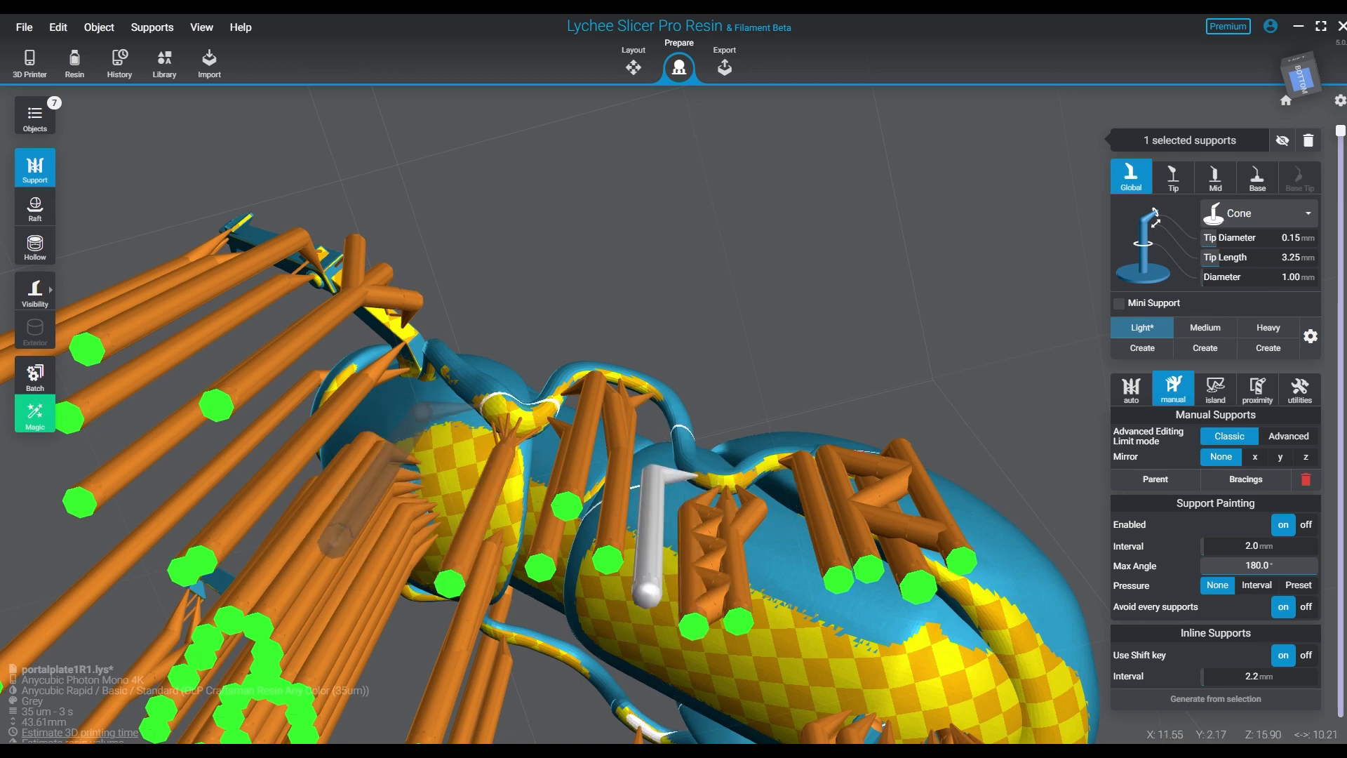
left_click(483, 405)
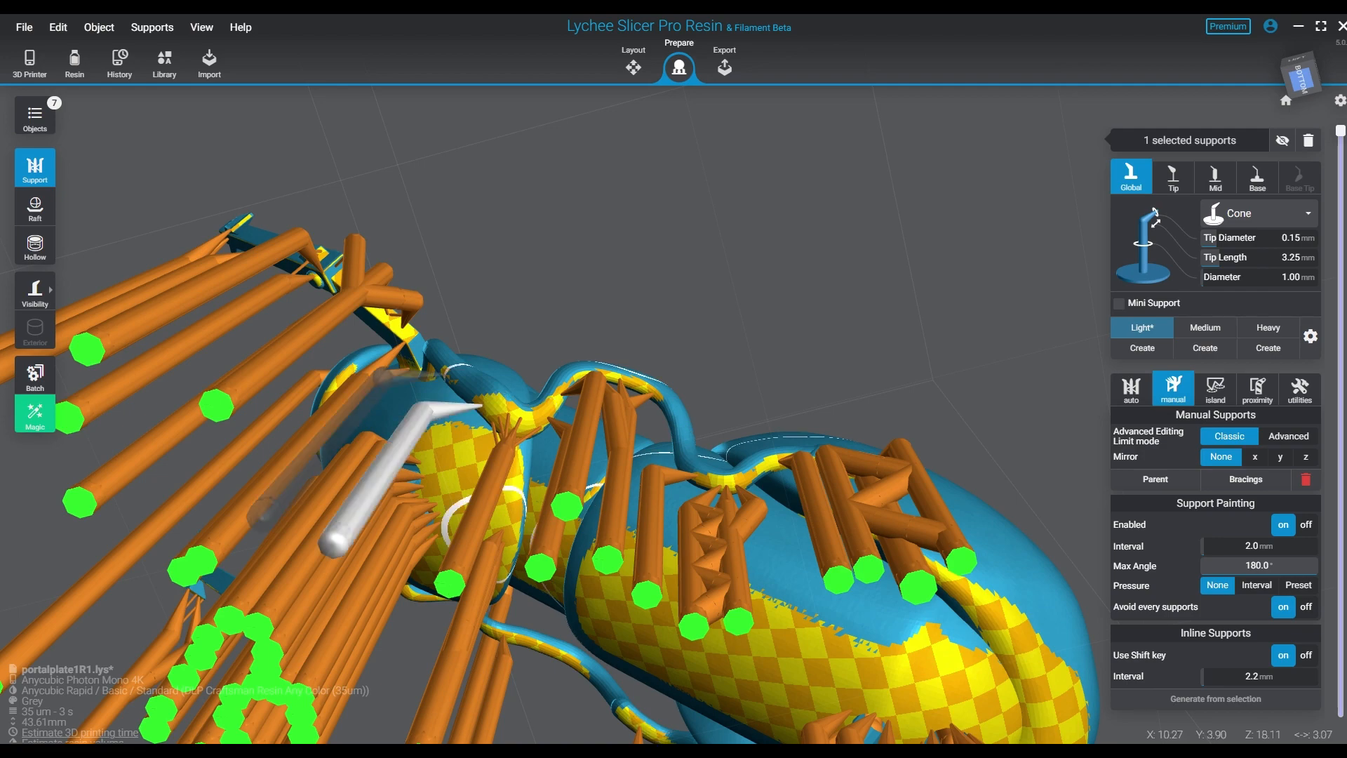
left_click(453, 369)
Place a light support with a 0.15 mm tip at the topmost arm's elbow joint.
right_click_drag(651, 523, 660, 642)
right_click_drag(575, 449, 506, 442)
right_click_drag(707, 412, 932, 356)
right_click_drag(810, 428, 806, 385)
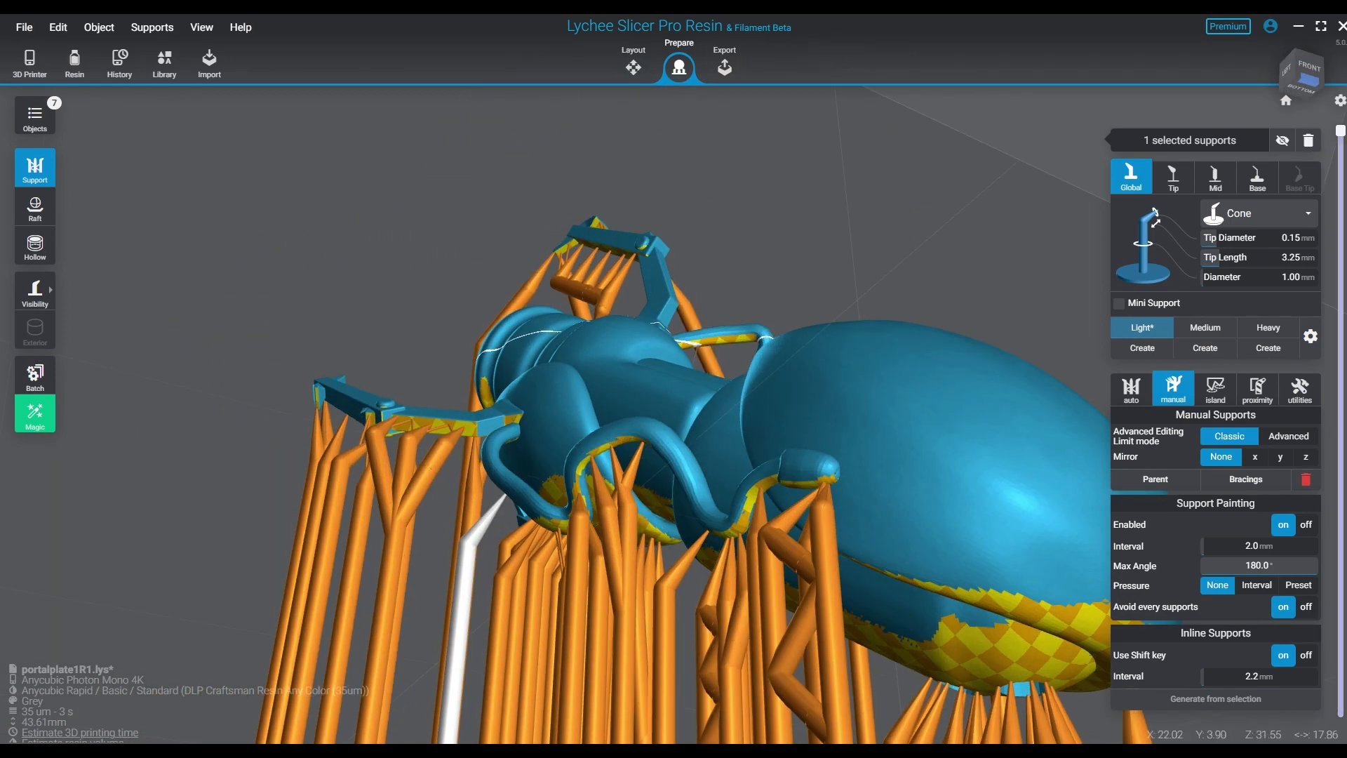
scroll(691, 344, "up", 5)
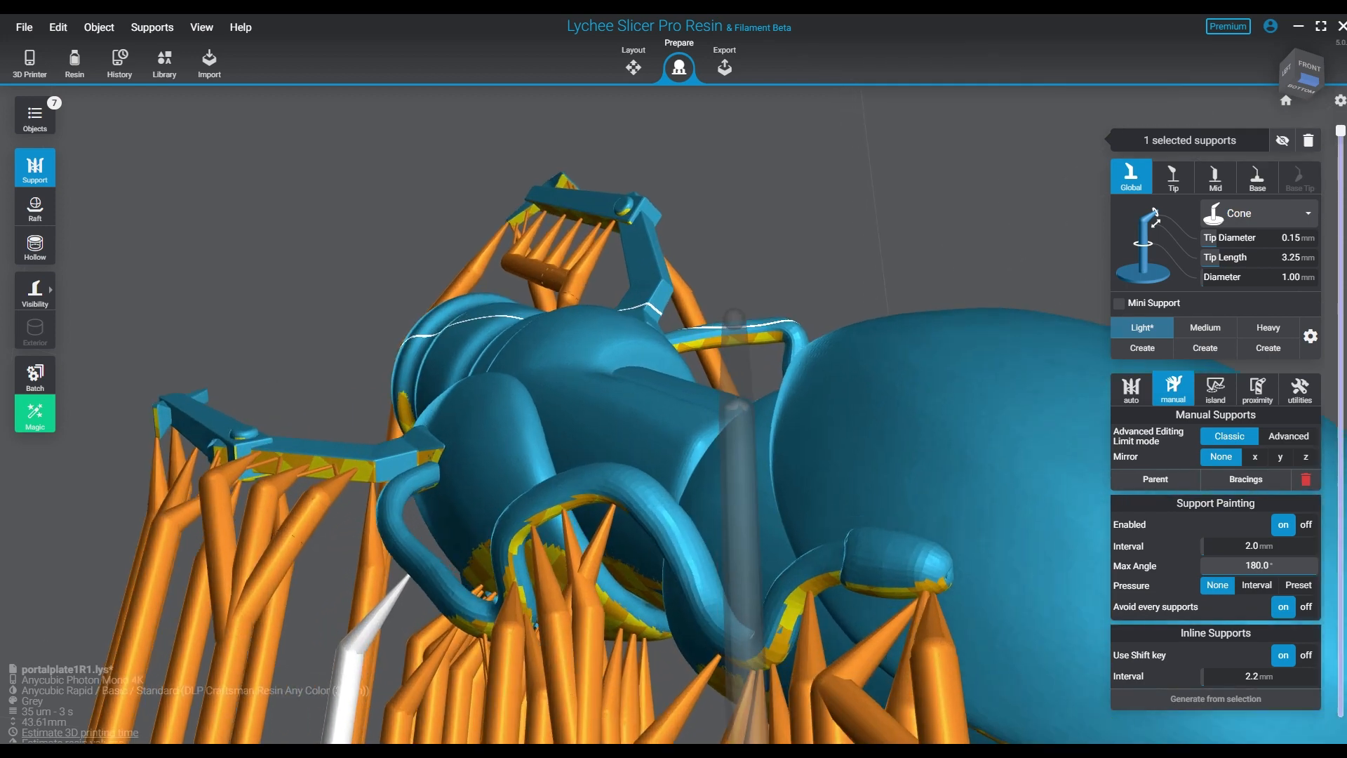
scroll(734, 320, "up", 4)
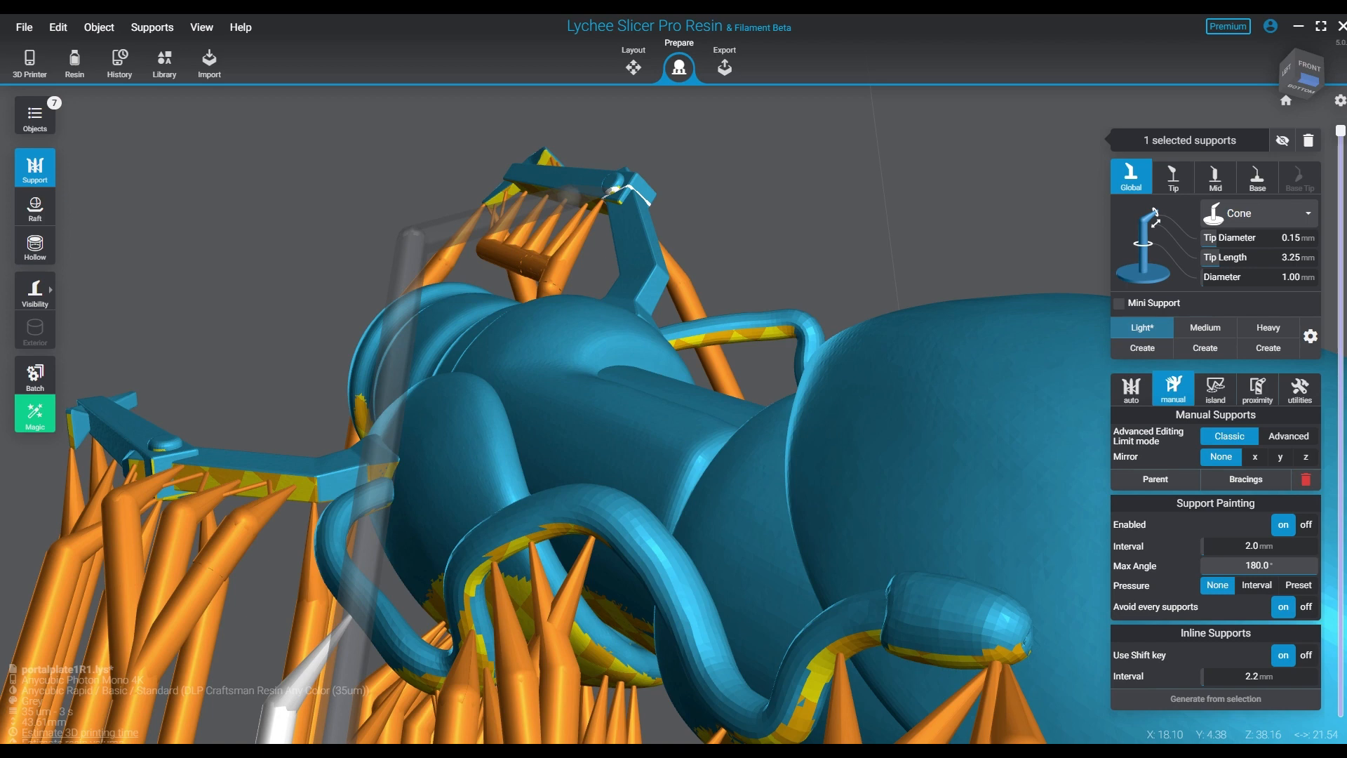
left_click(618, 189)
scroll(772, 316, "up", 3)
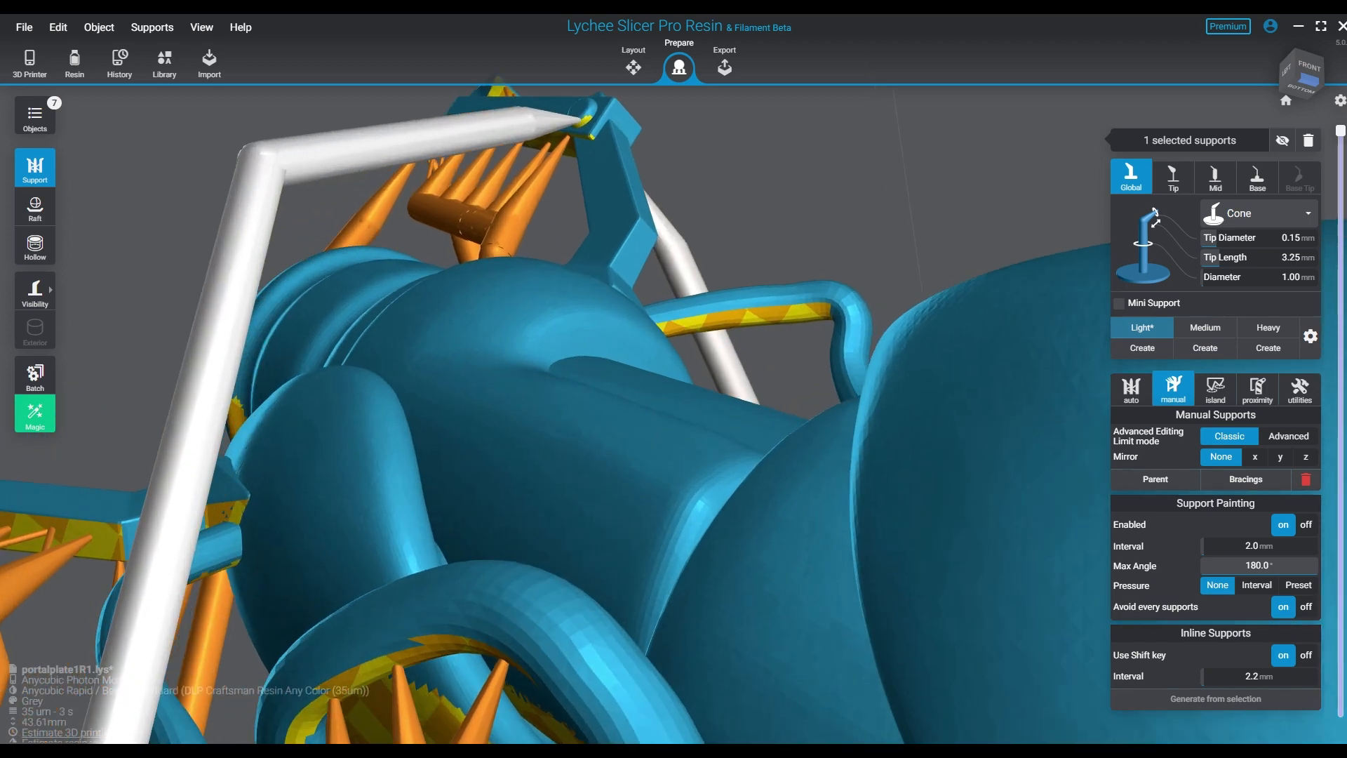
scroll(772, 316, "up", 5)
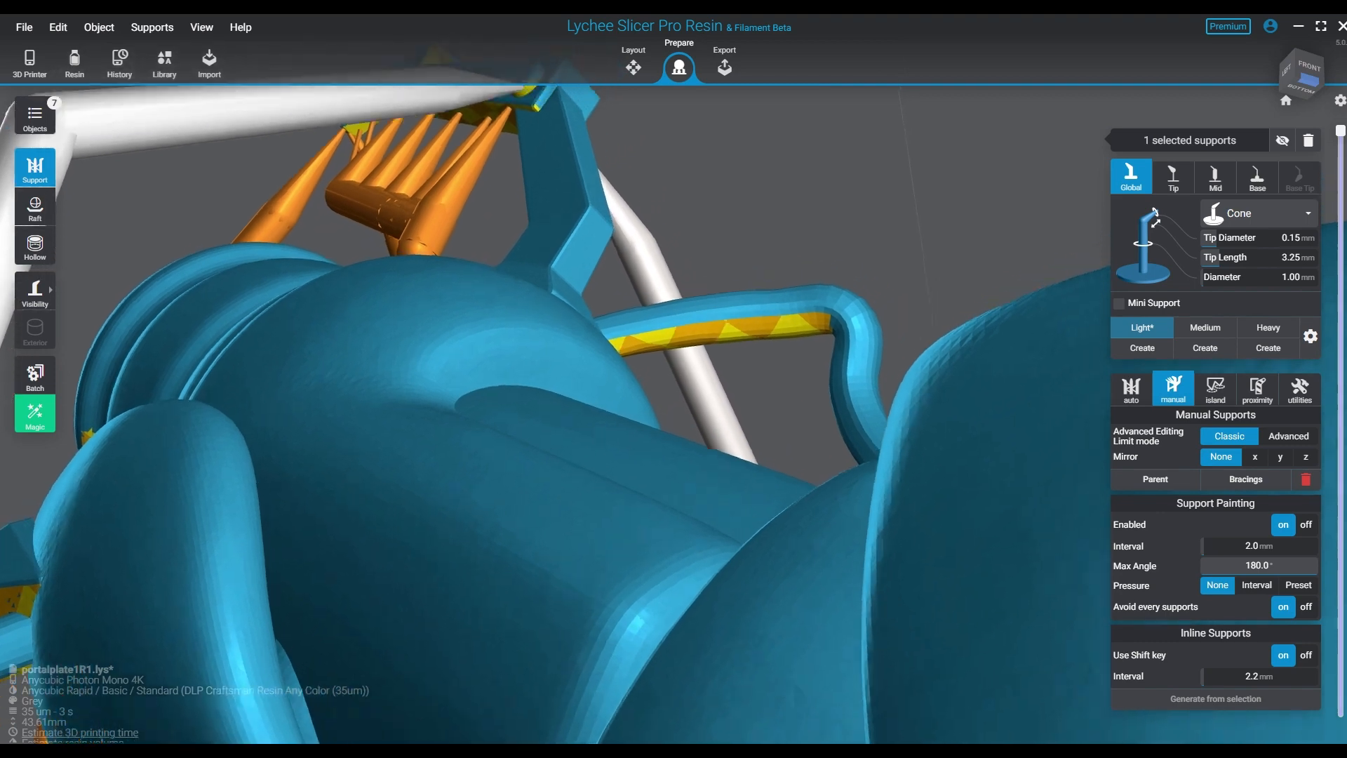
Place two mini supports with 0.15 mm tips under the opposite curved leg where it leaves the body.
scroll(391, 557, "down", 3)
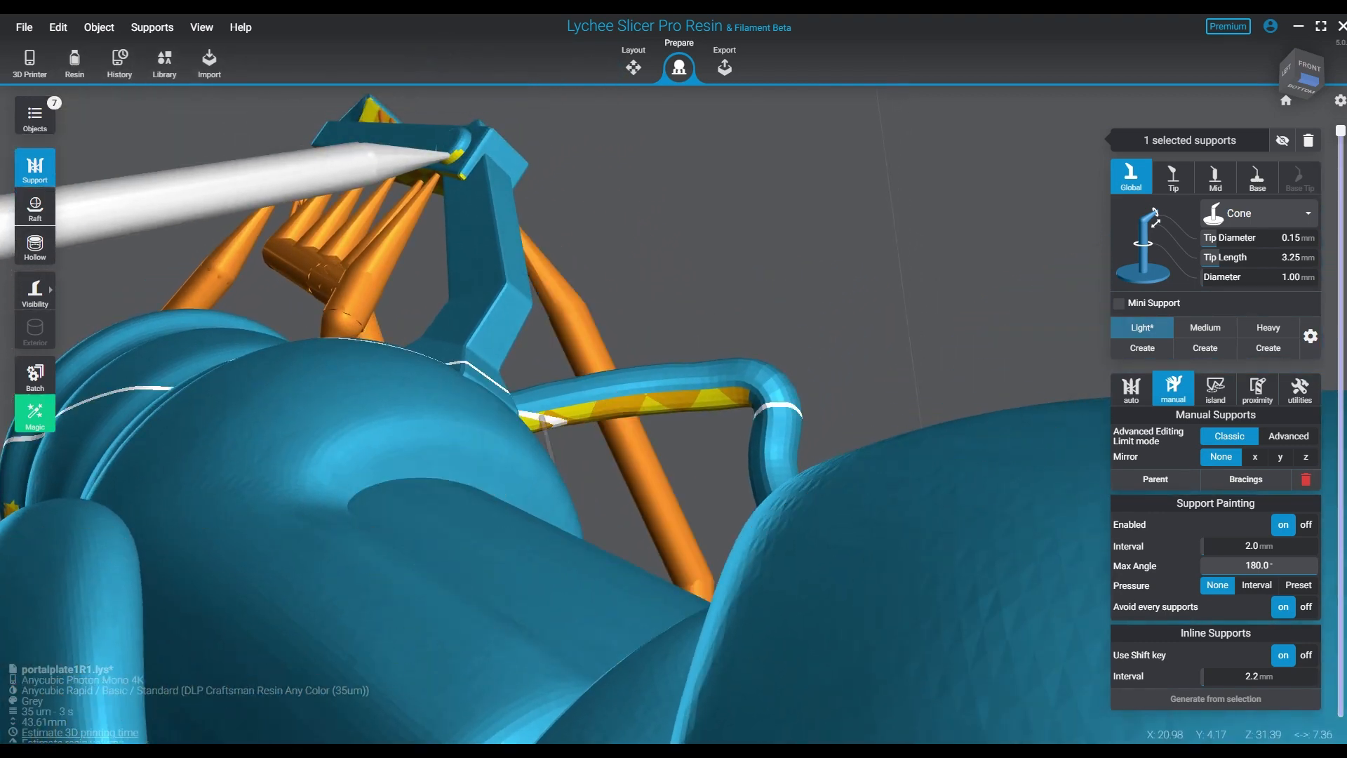
left_click(542, 418)
right_click_drag(632, 449, 586, 477)
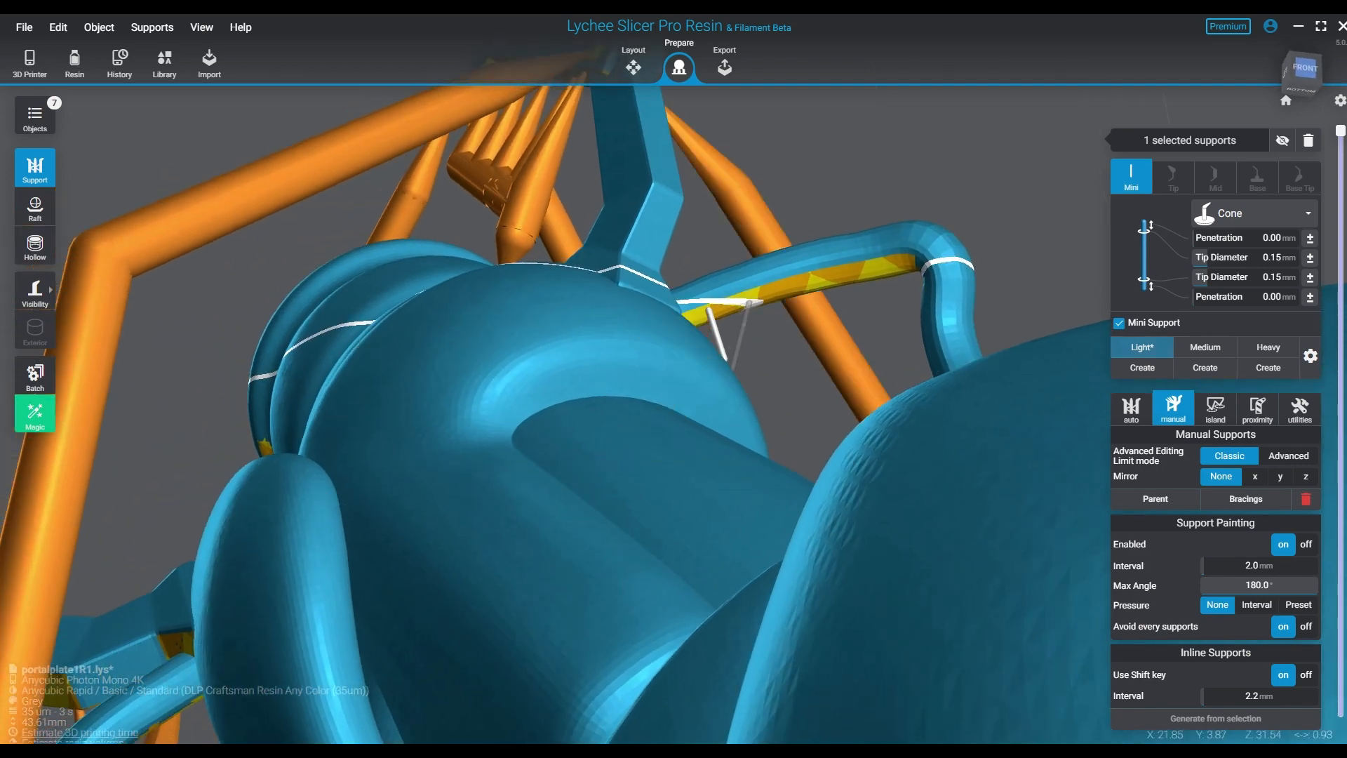
left_click(749, 303)
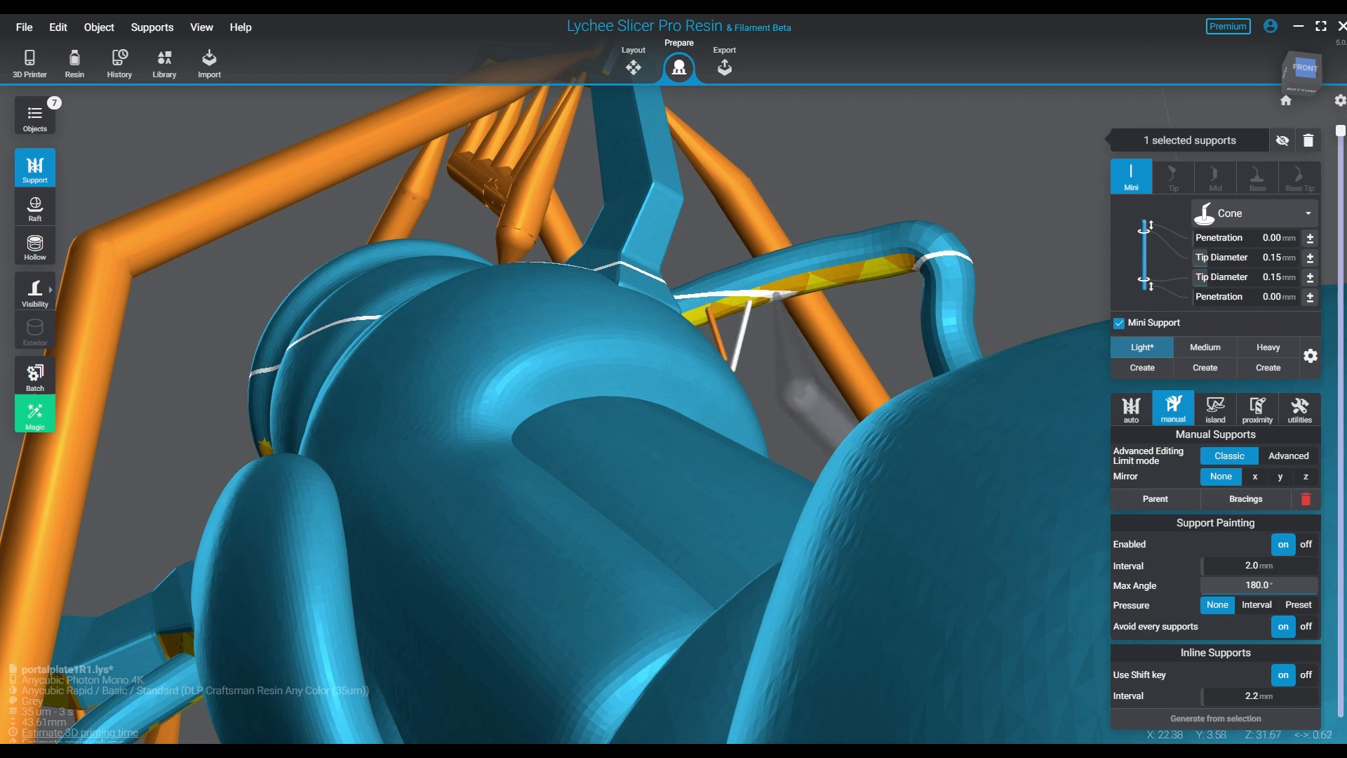
Place a light 0.15 mm-tip support under the middle of that leg's raised stretch and link mini supports to it on both sides.
left_click(777, 294)
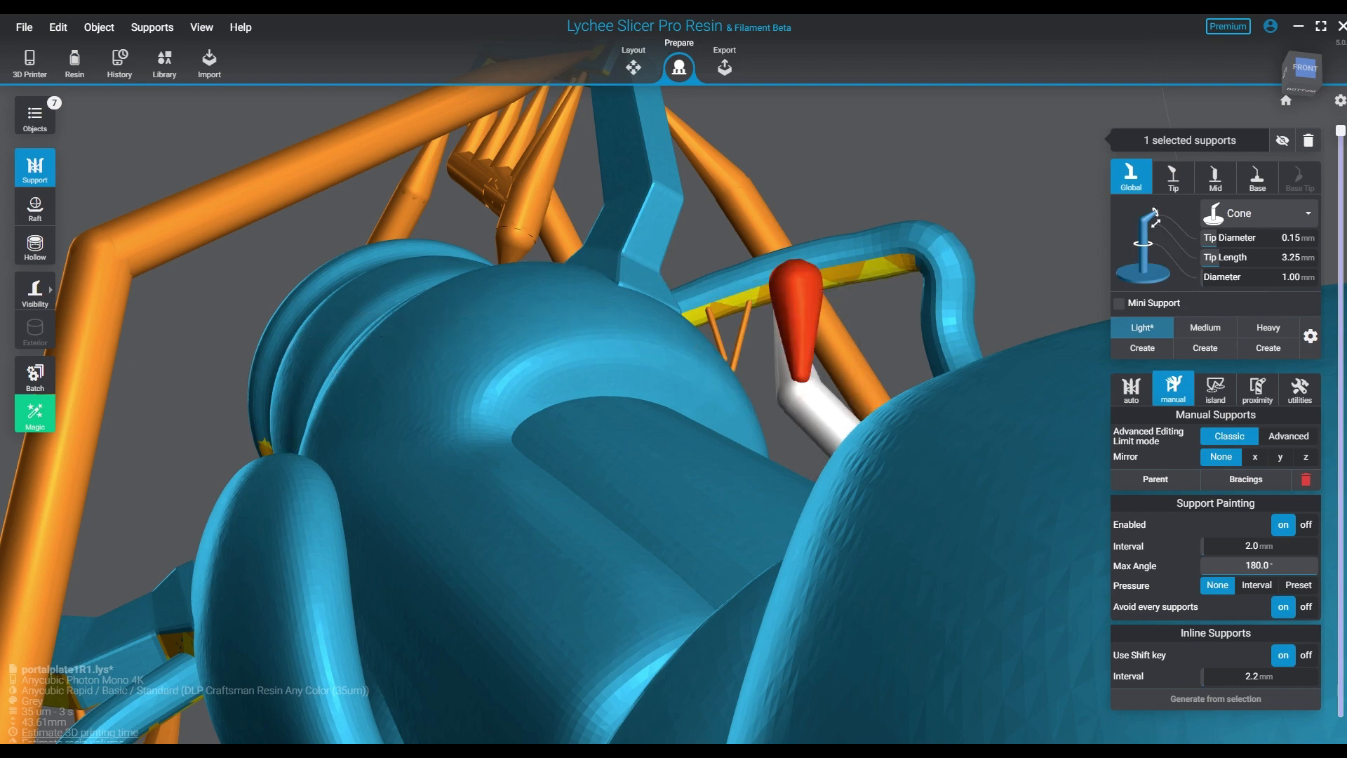
left_click(831, 316)
left_click_drag(890, 267, 817, 369)
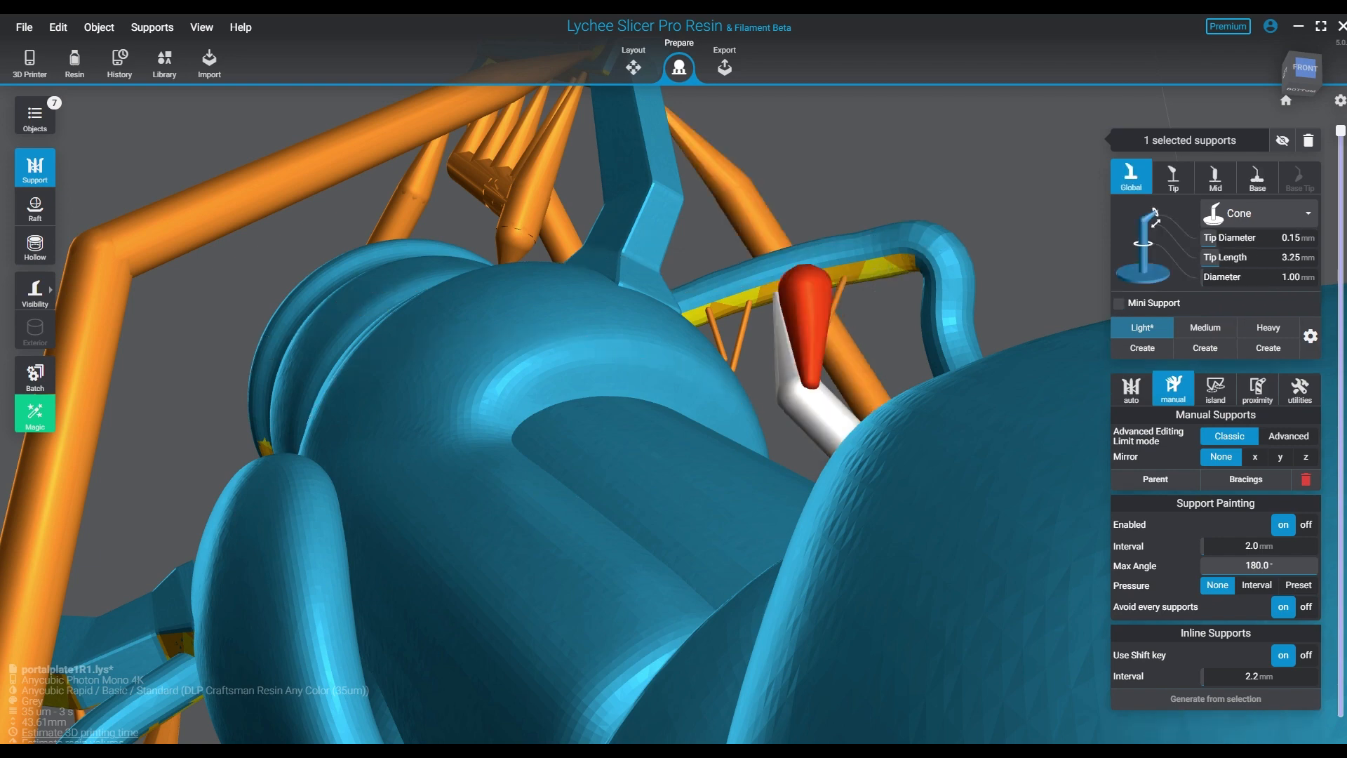
left_click_drag(753, 302, 788, 368)
Examine the raised leg's new supports and the surrounding limbs from the side.
right_click_drag(886, 446, 789, 463)
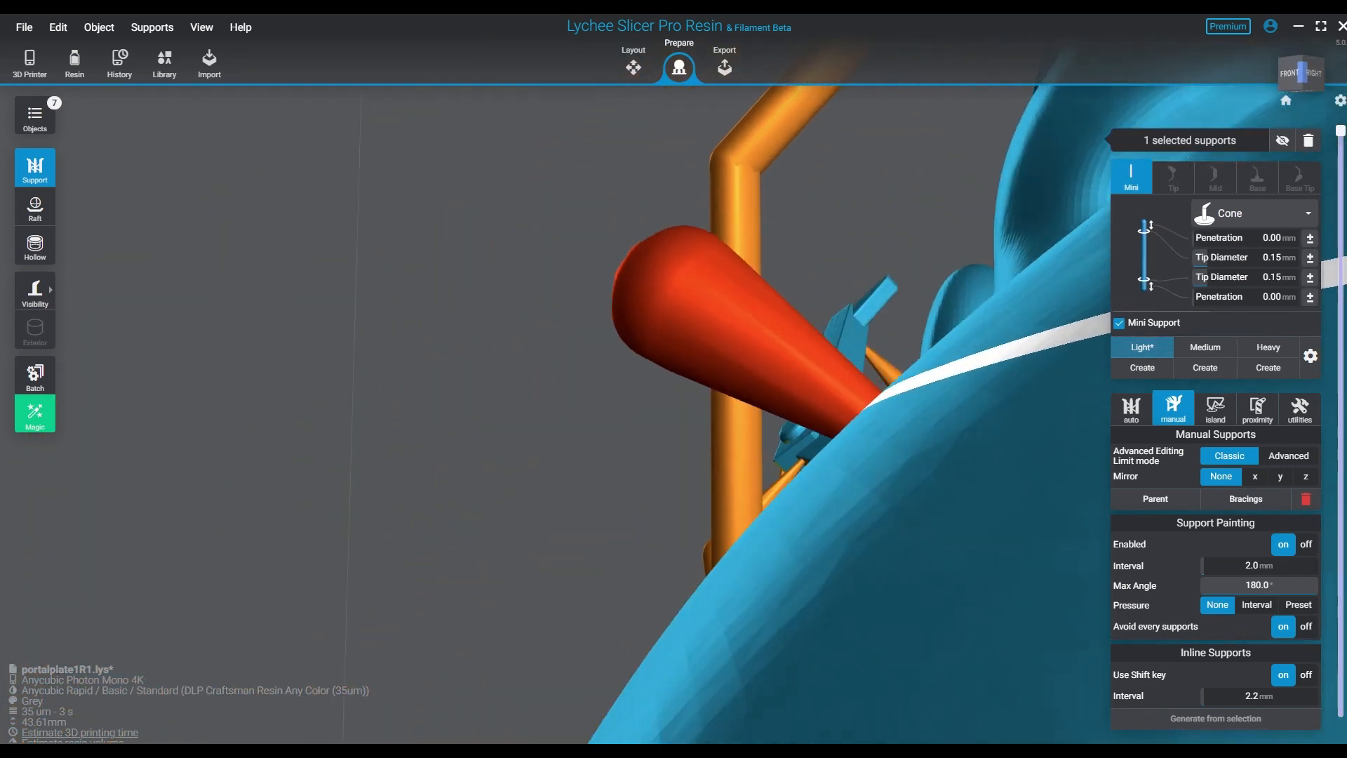
scroll(997, 295, "up", 4)
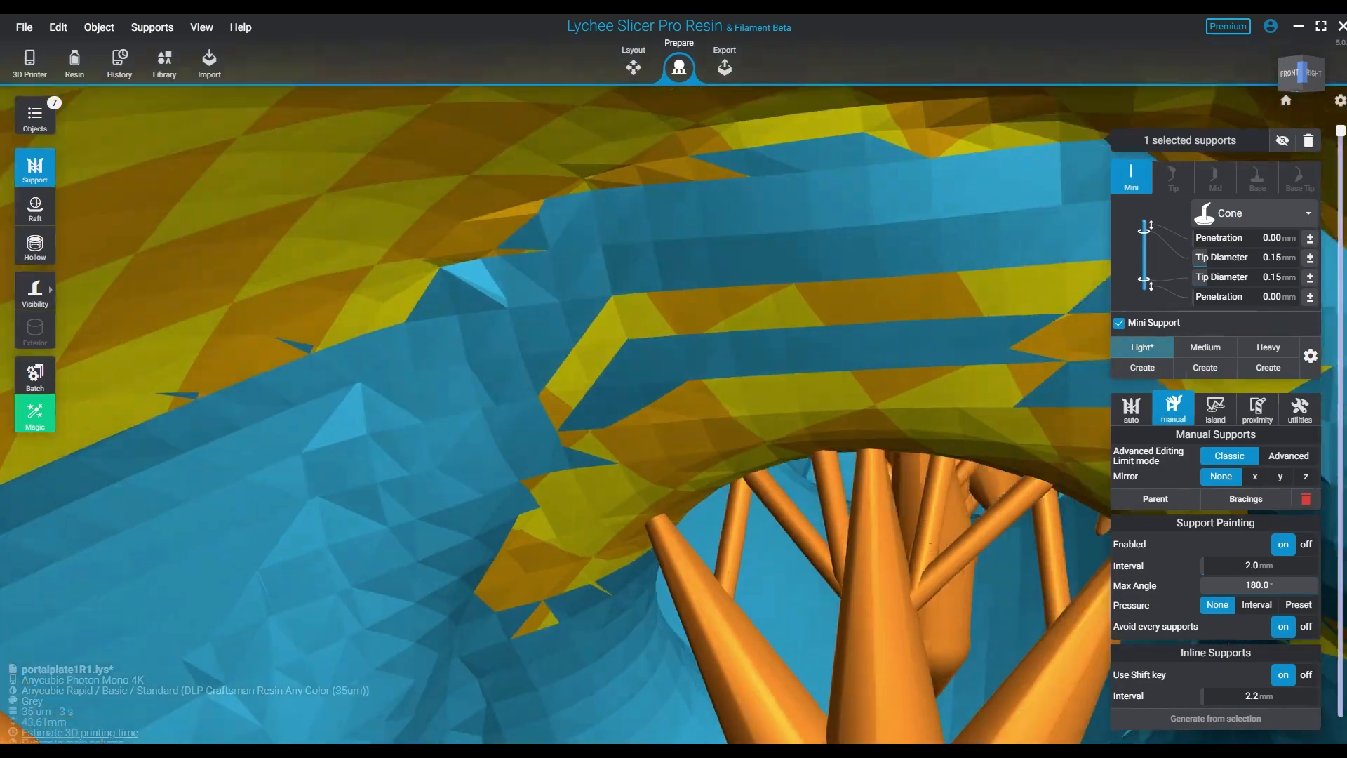
scroll(808, 435, "down", 4)
scroll(814, 442, "up", 4)
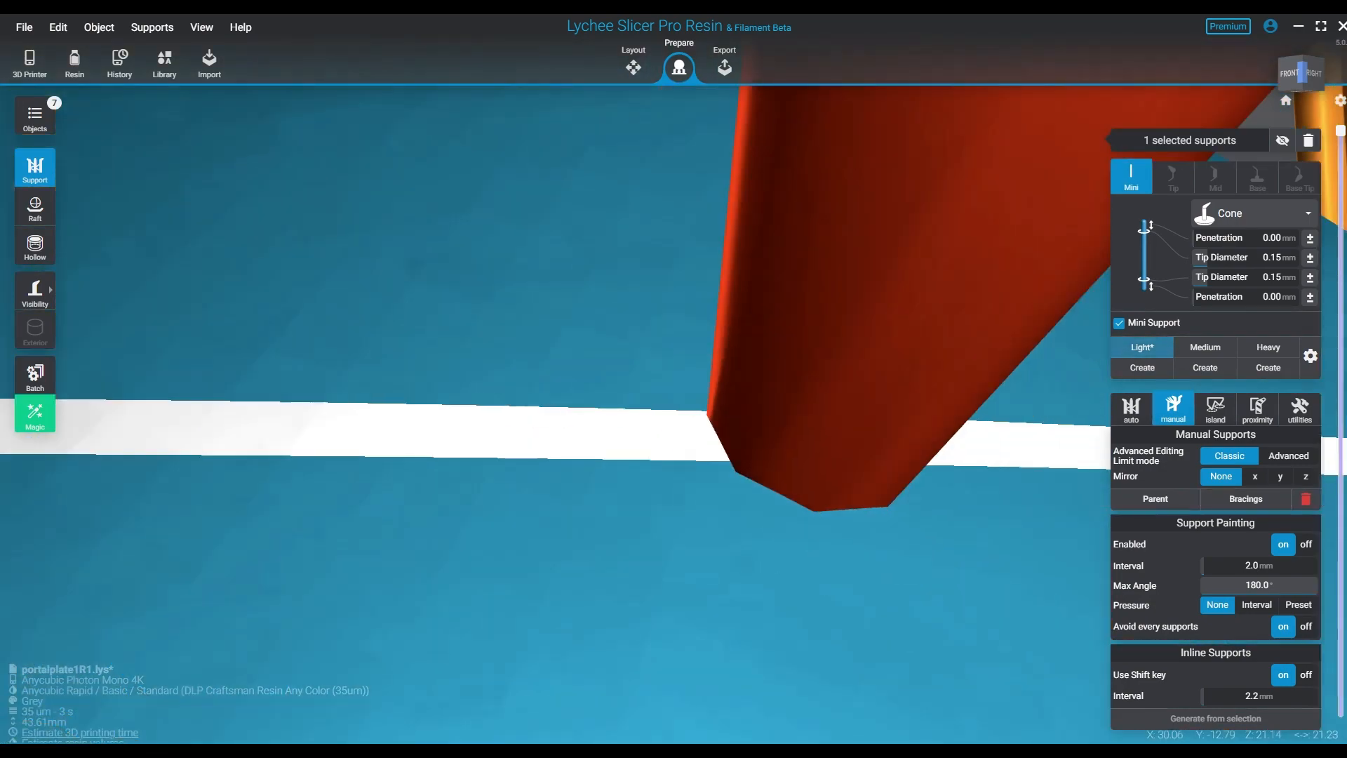
scroll(814, 456, "down", 4)
right_click_drag(814, 456, 709, 510)
scroll(726, 507, "down", 5)
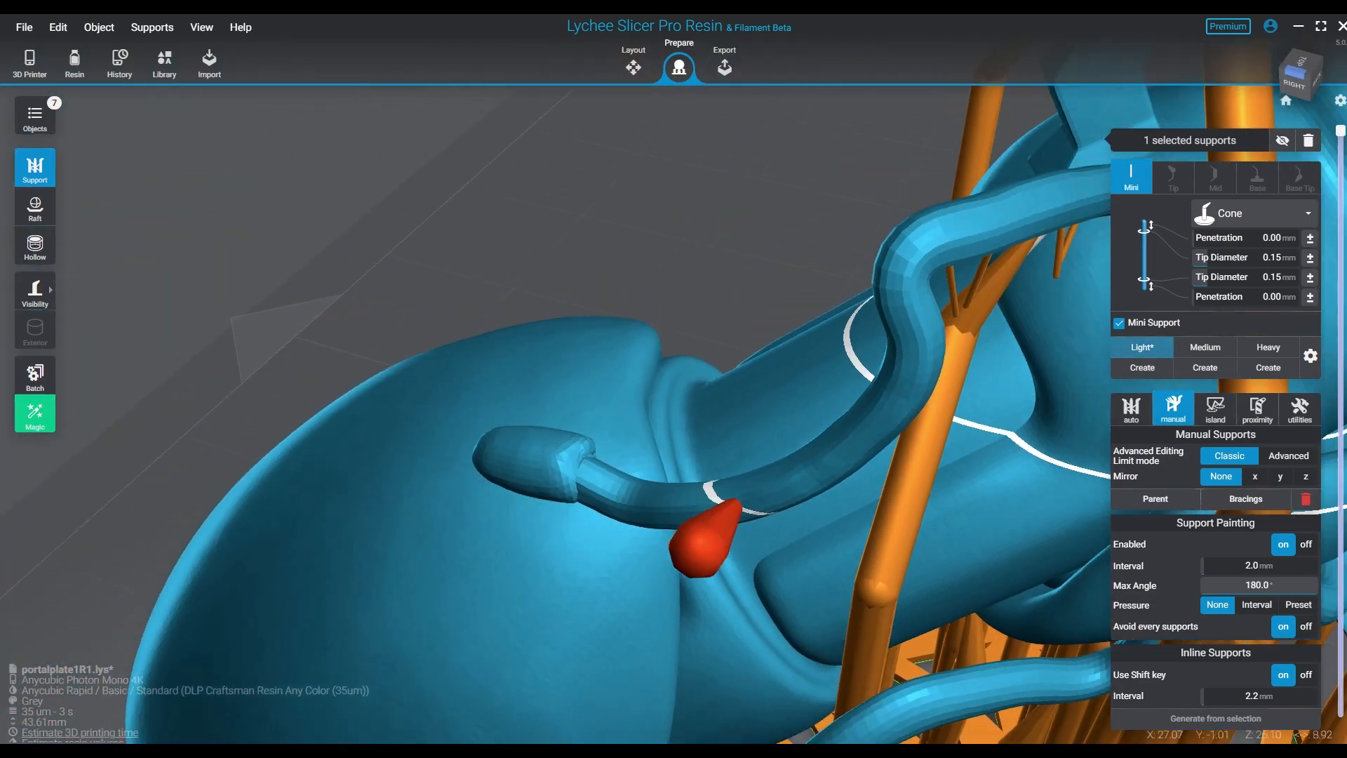
scroll(744, 500, "down", 3)
middle_click_drag(1053, 632, 600, 554)
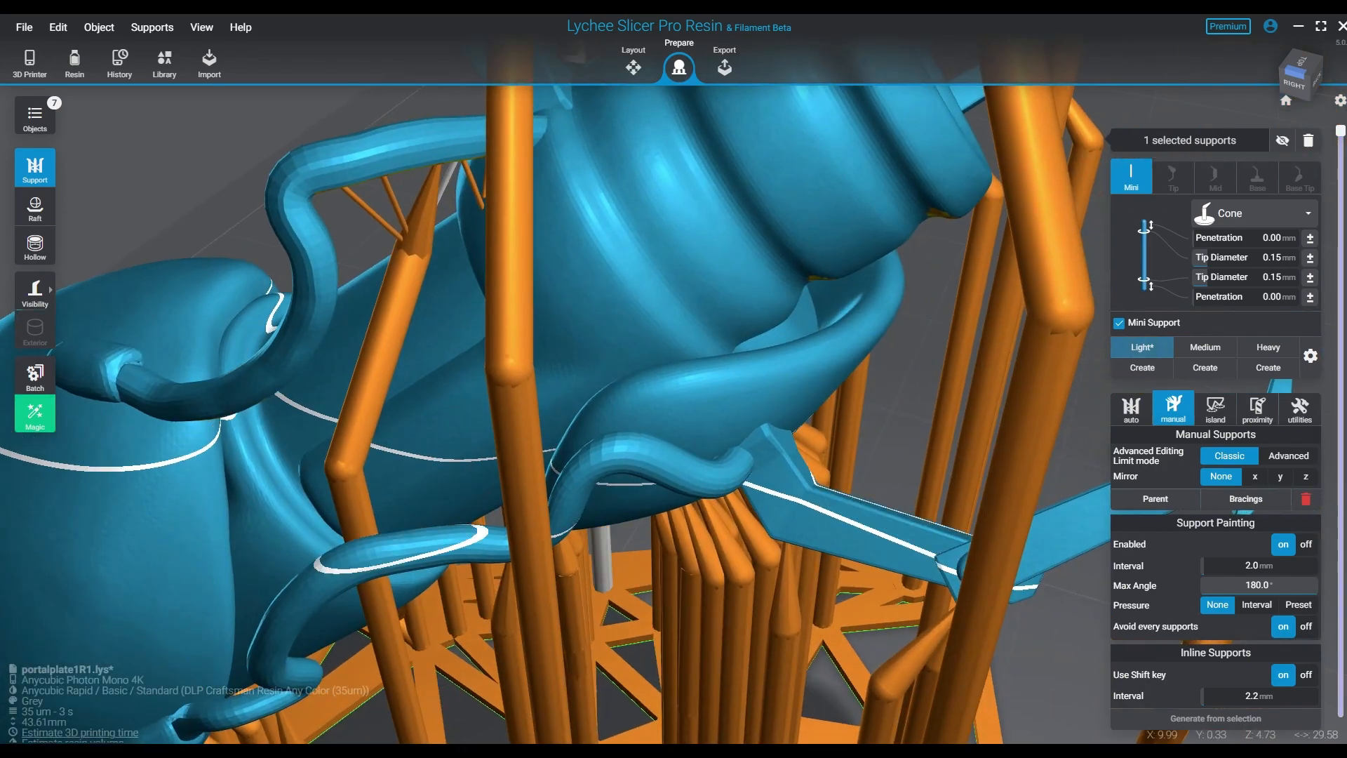
Place a light support with a 0.22 mm tip at the centre of the front body segment's underside, above the existing mini-support cluster.
right_click_drag(603, 554, 442, 442)
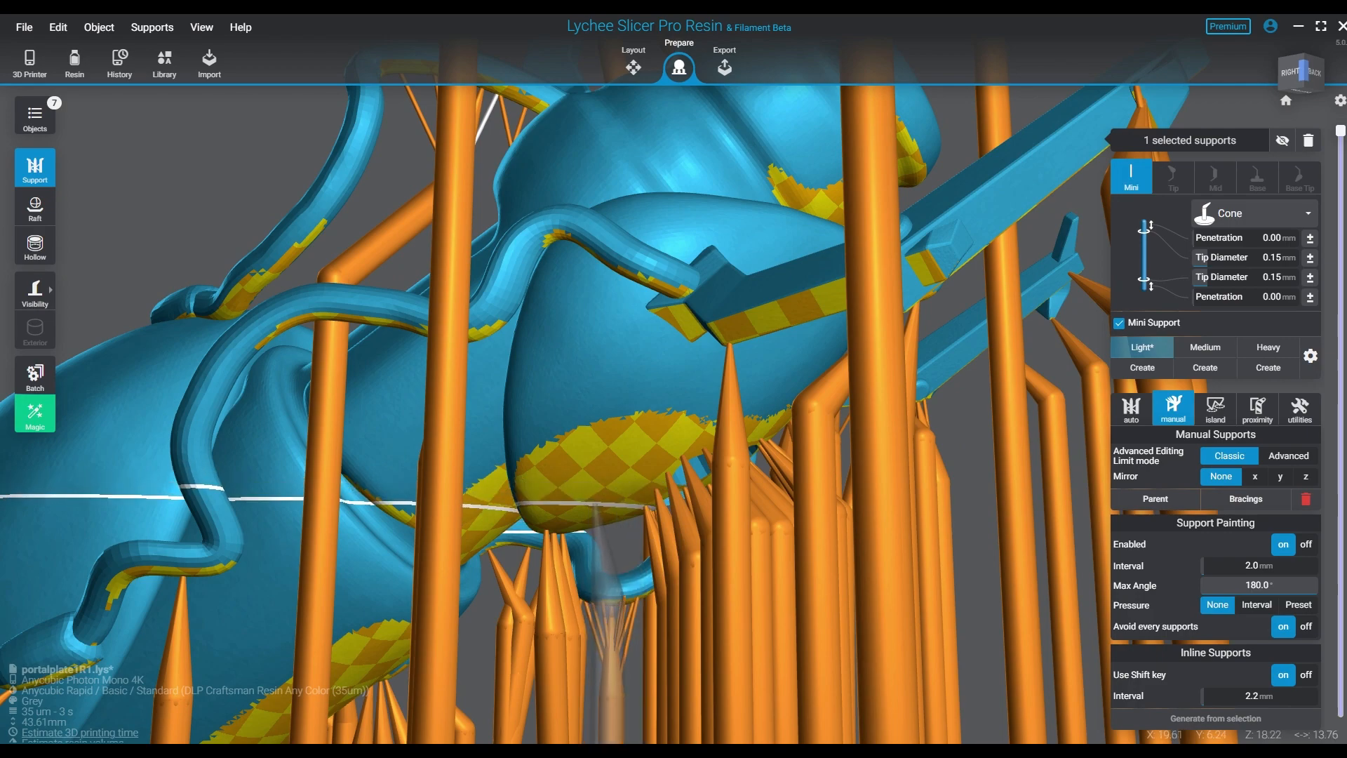
right_click_drag(597, 504, 491, 358)
right_click_drag(737, 555, 692, 554)
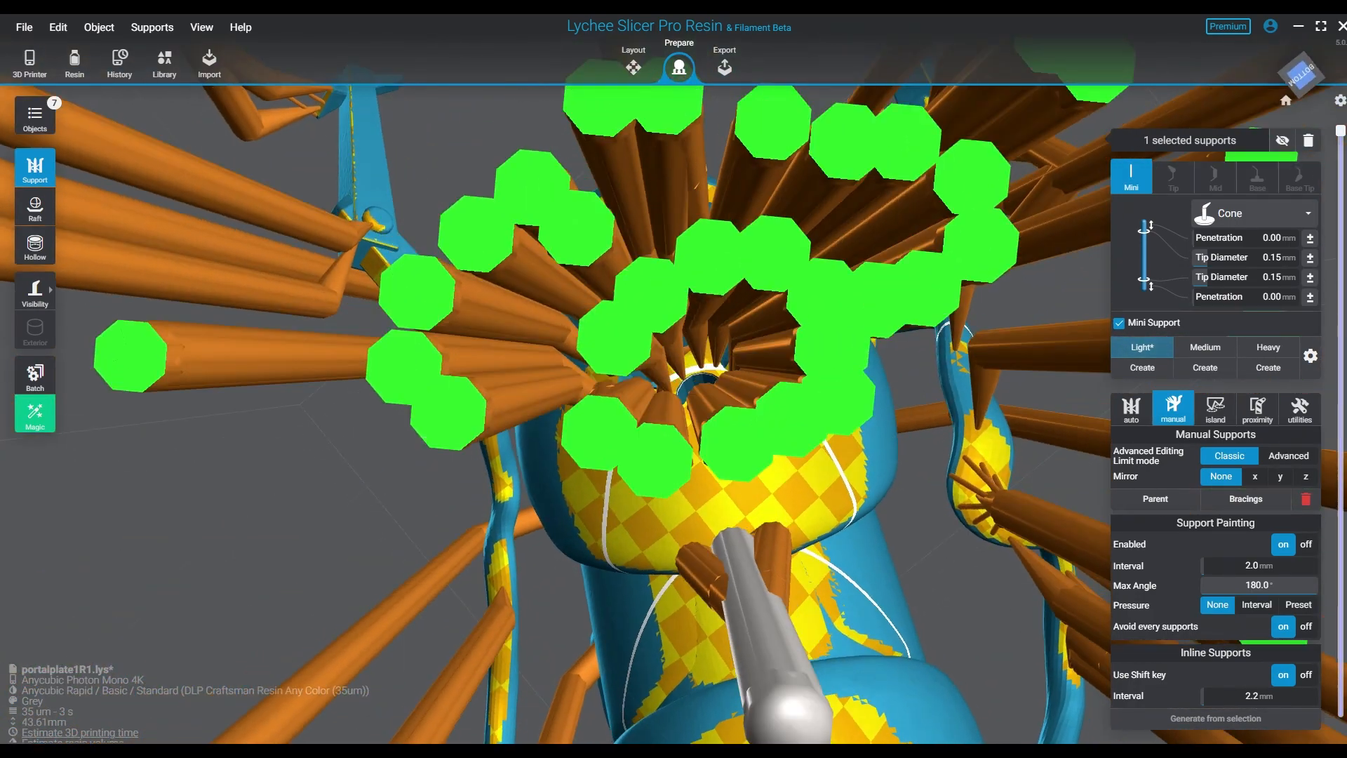
middle_click_drag(751, 597, 709, 488)
right_click_drag(708, 491, 764, 513)
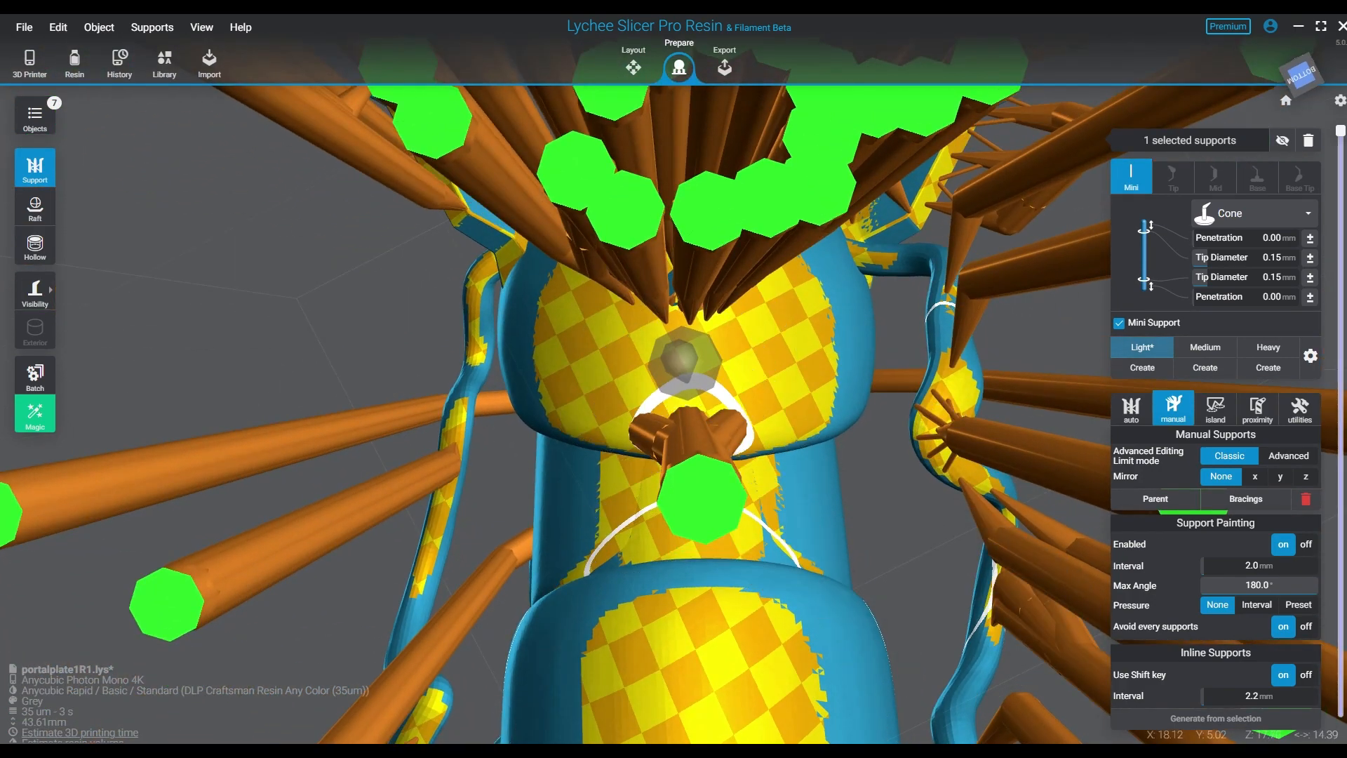
left_click(702, 495)
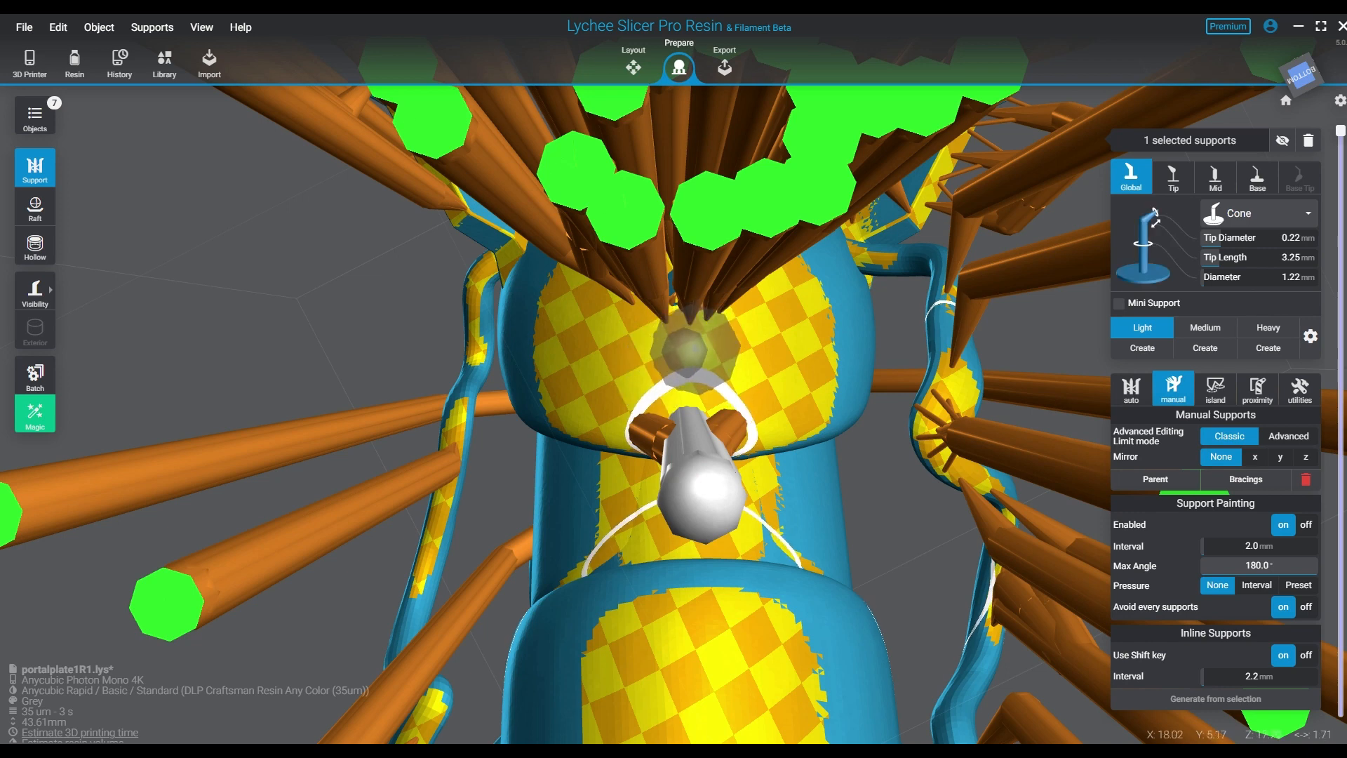
left_click(692, 373)
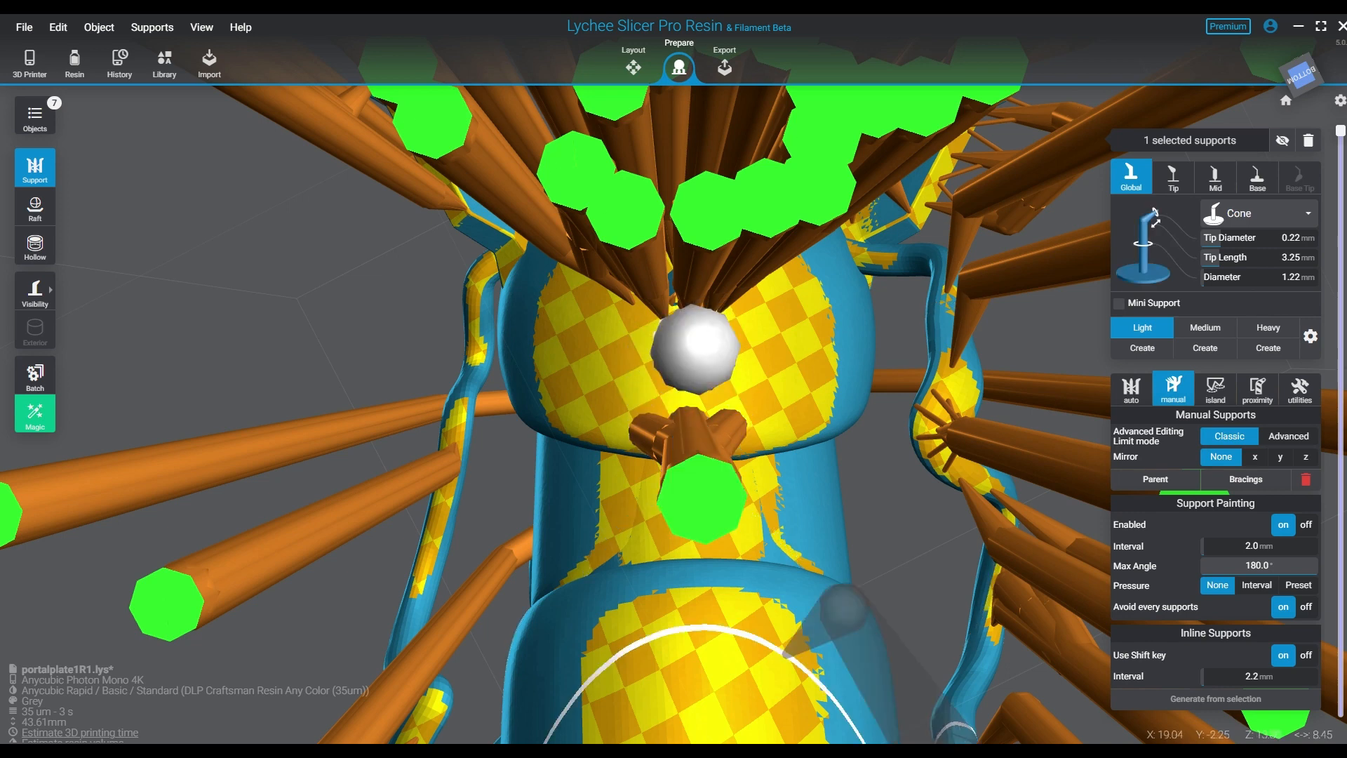
Place four light 0.22 mm-tip supports along the underside centreline, from the narrow middle segment down the long body segment.
middle_click_drag(714, 650, 682, 408)
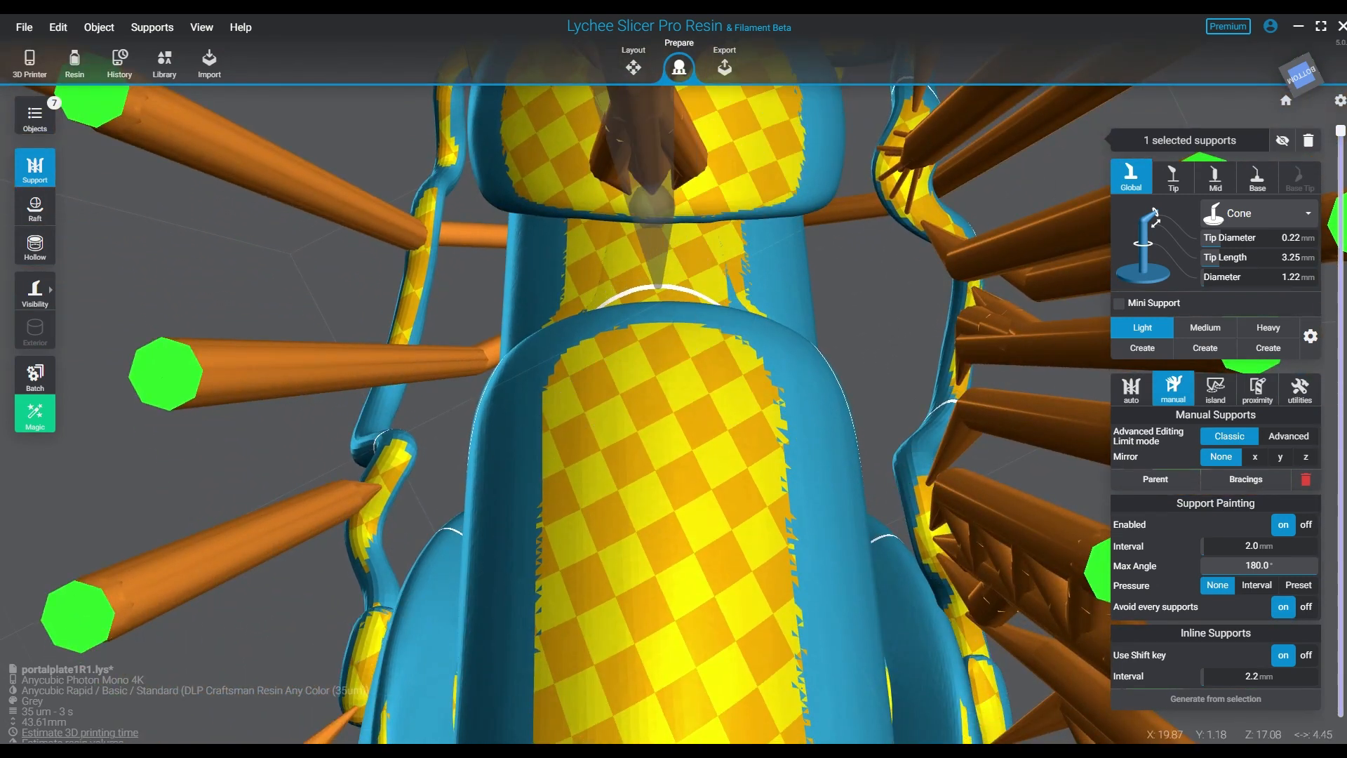
left_click(659, 286)
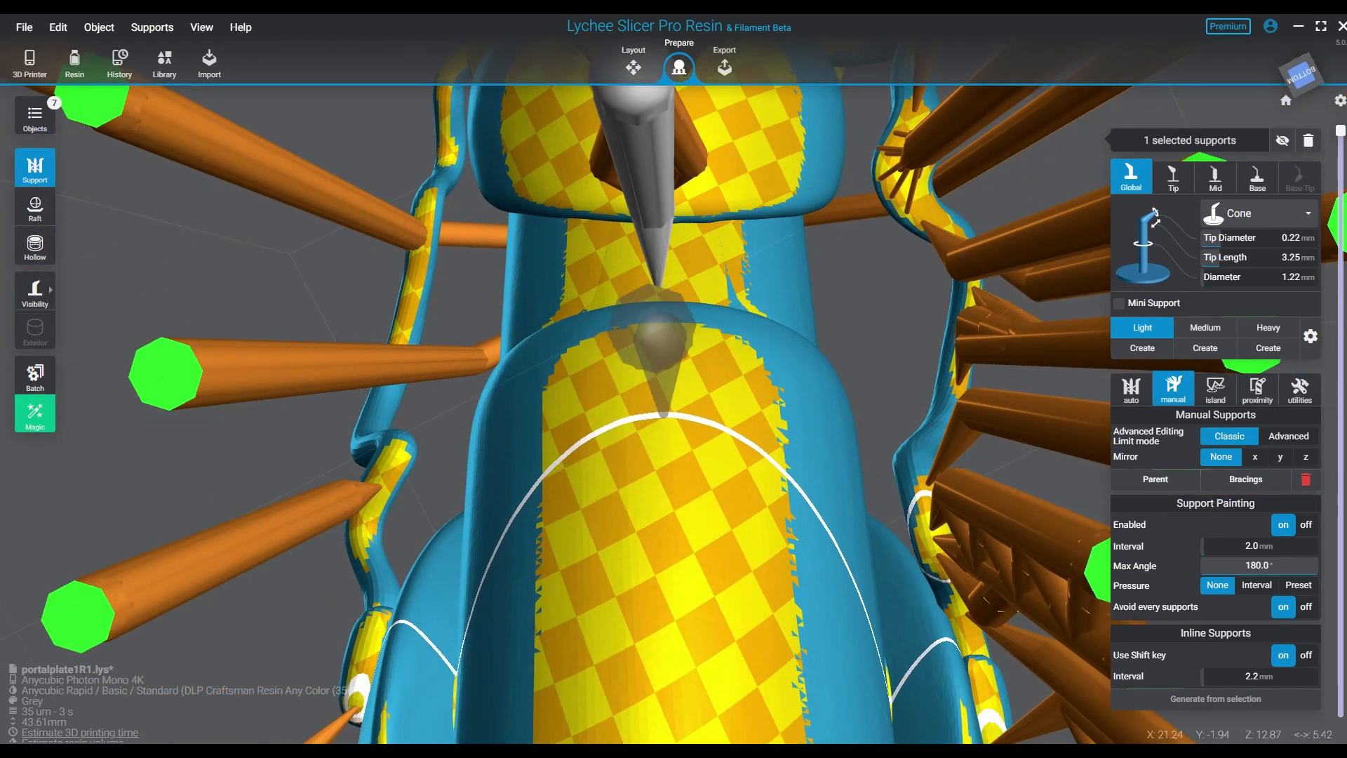
left_click(660, 337)
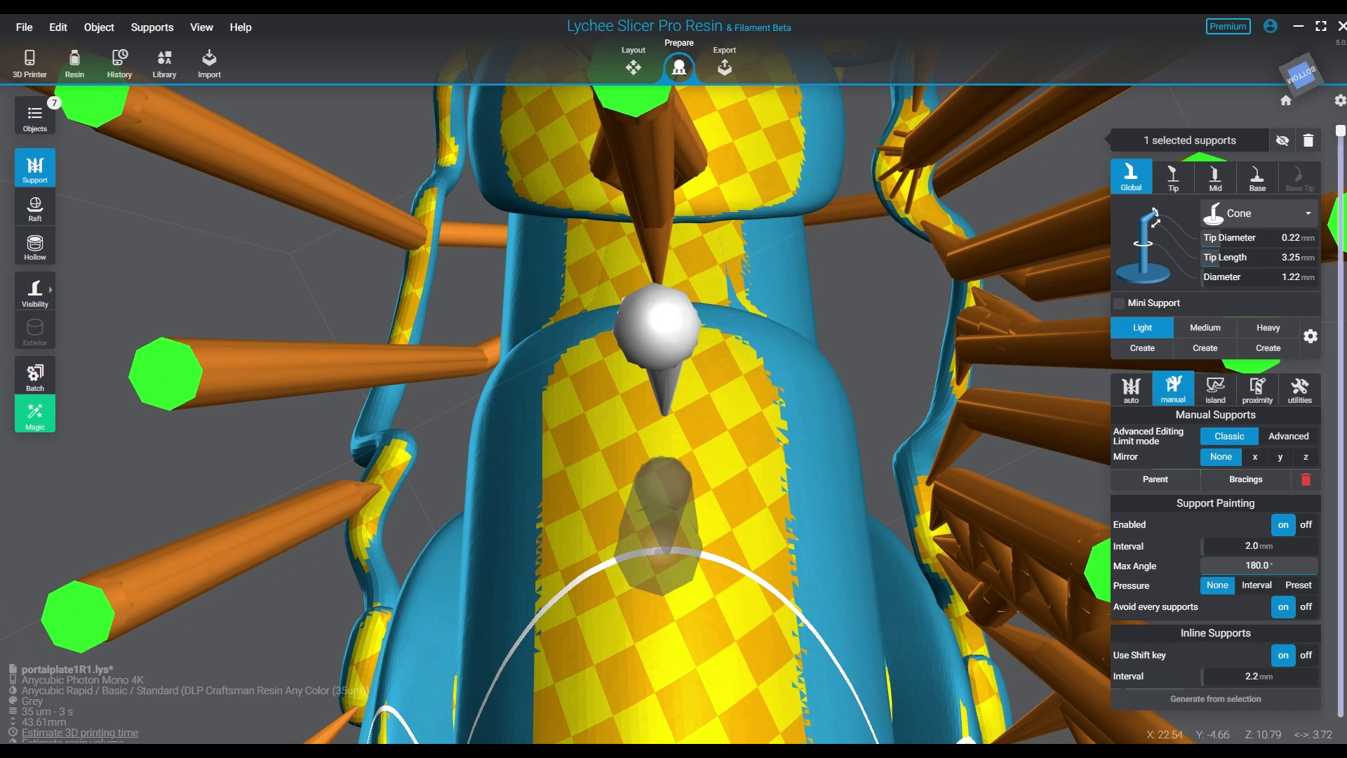
left_click(662, 537)
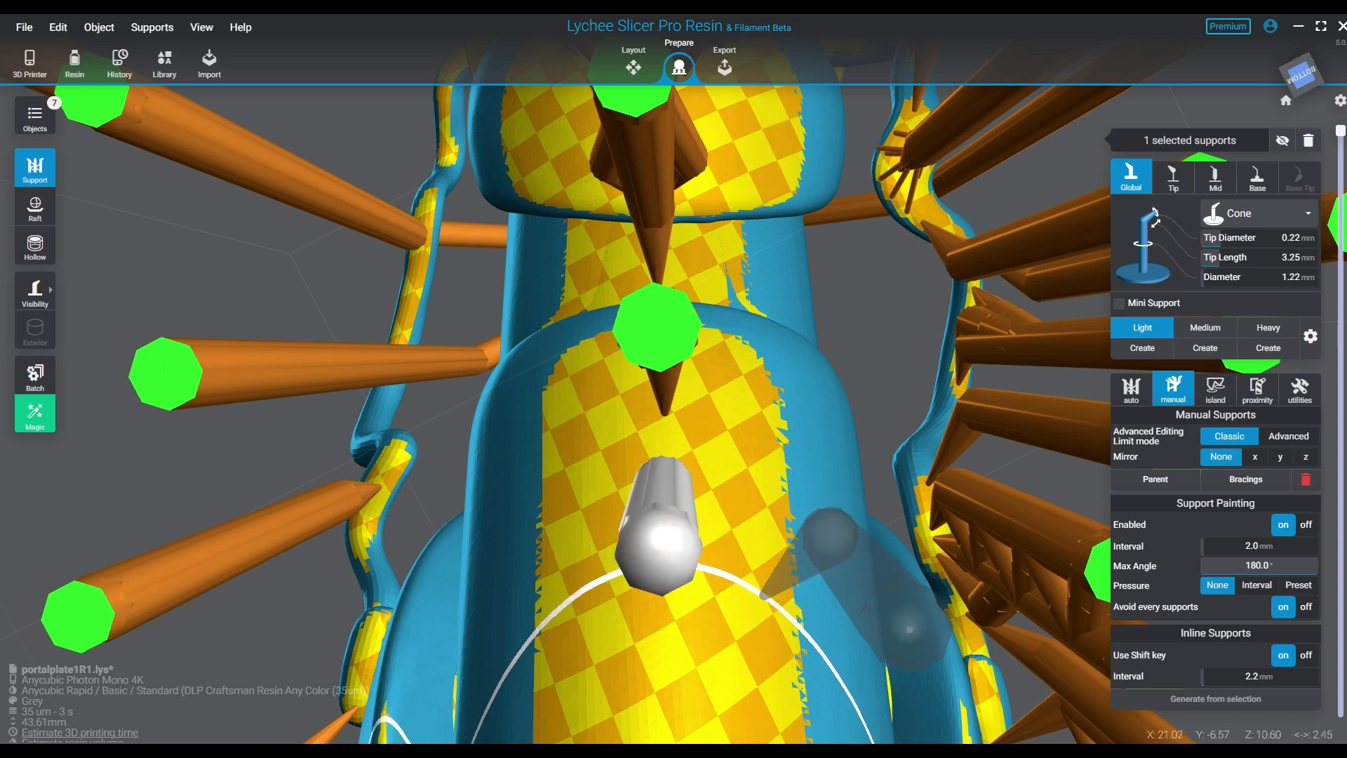
scroll(830, 618, "down", 5)
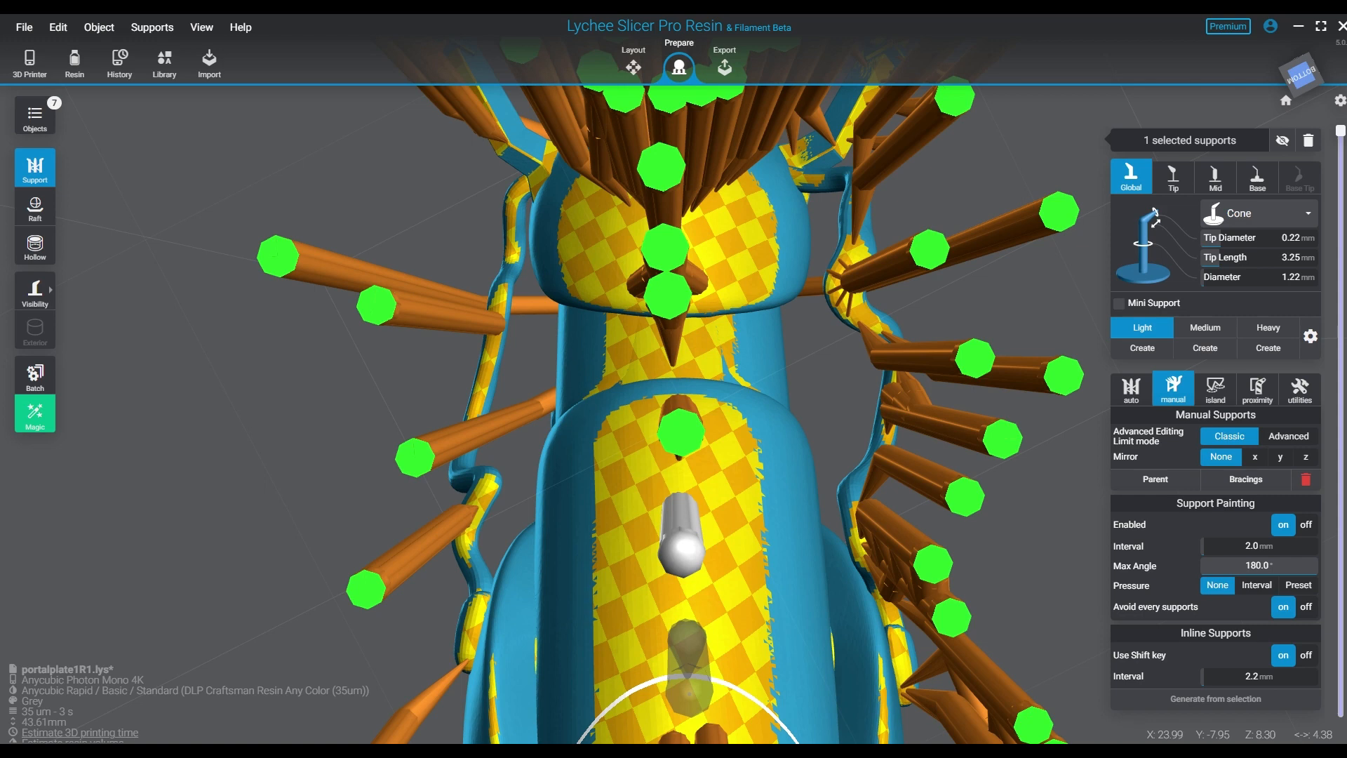
left_click(681, 551)
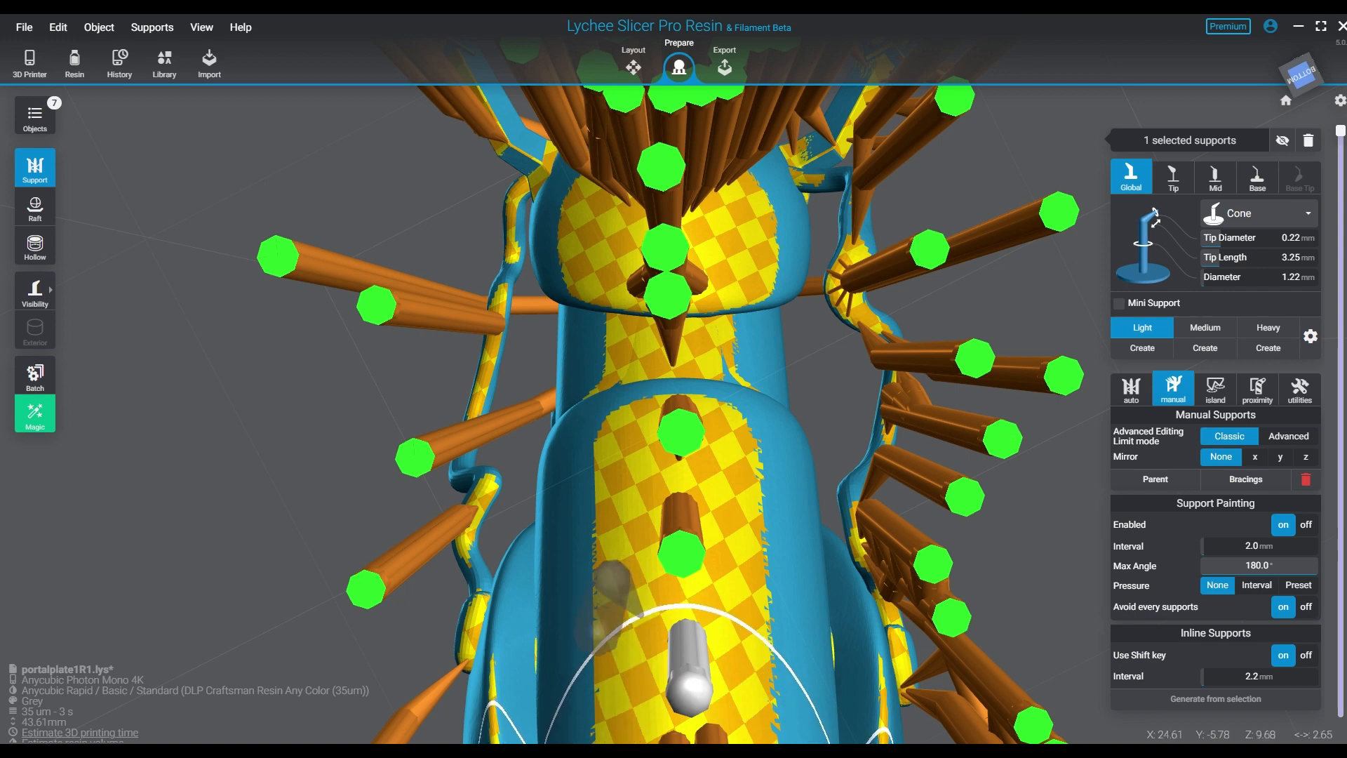
Place two pairs of light supports on either side of the long body segment's centreline.
left_click(611, 596)
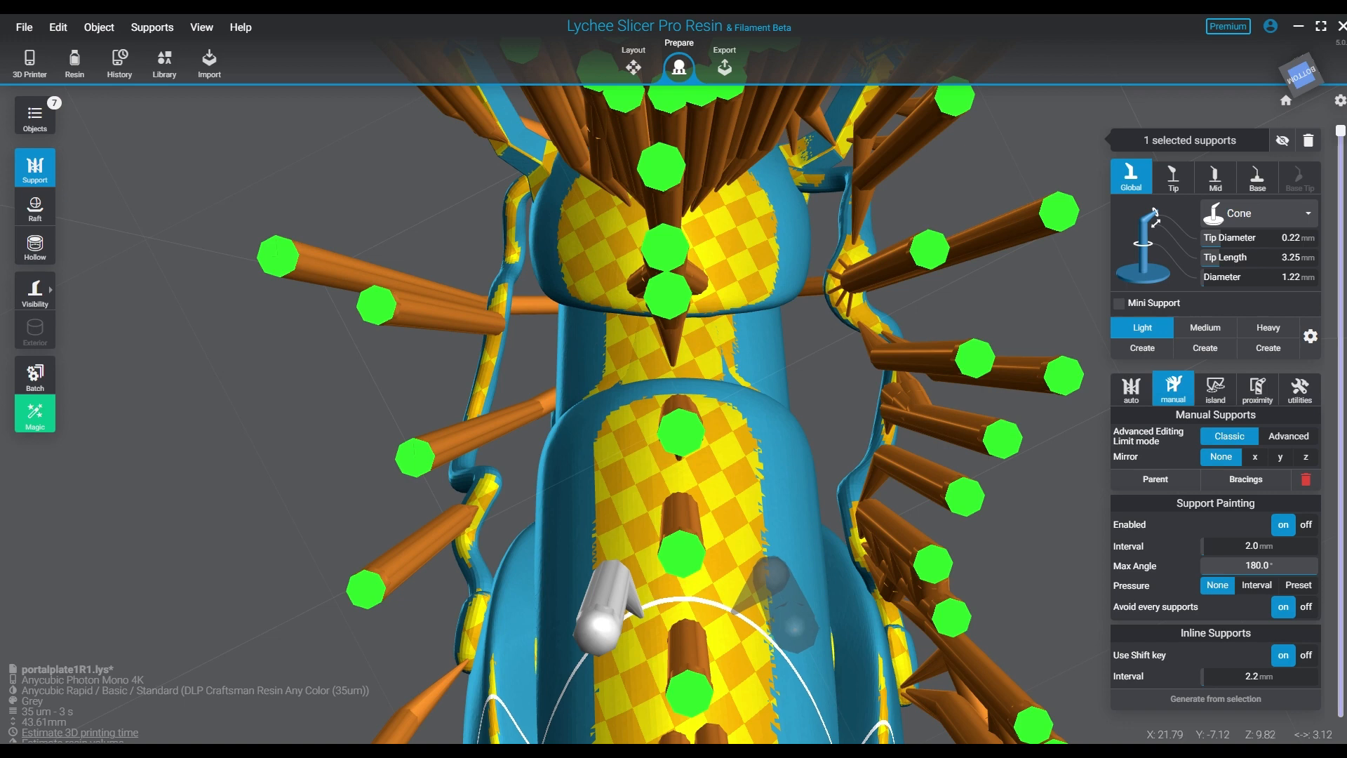
left_click(779, 600)
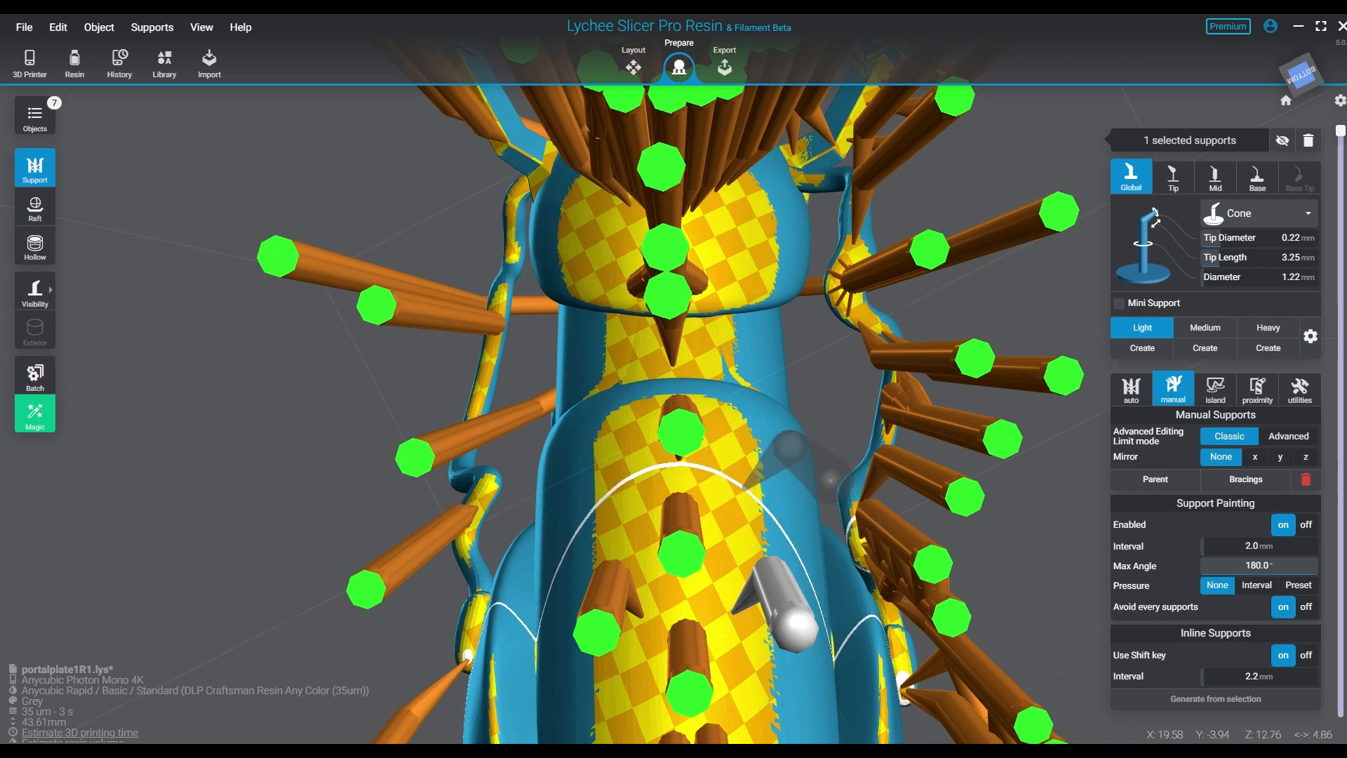
left_click(734, 612)
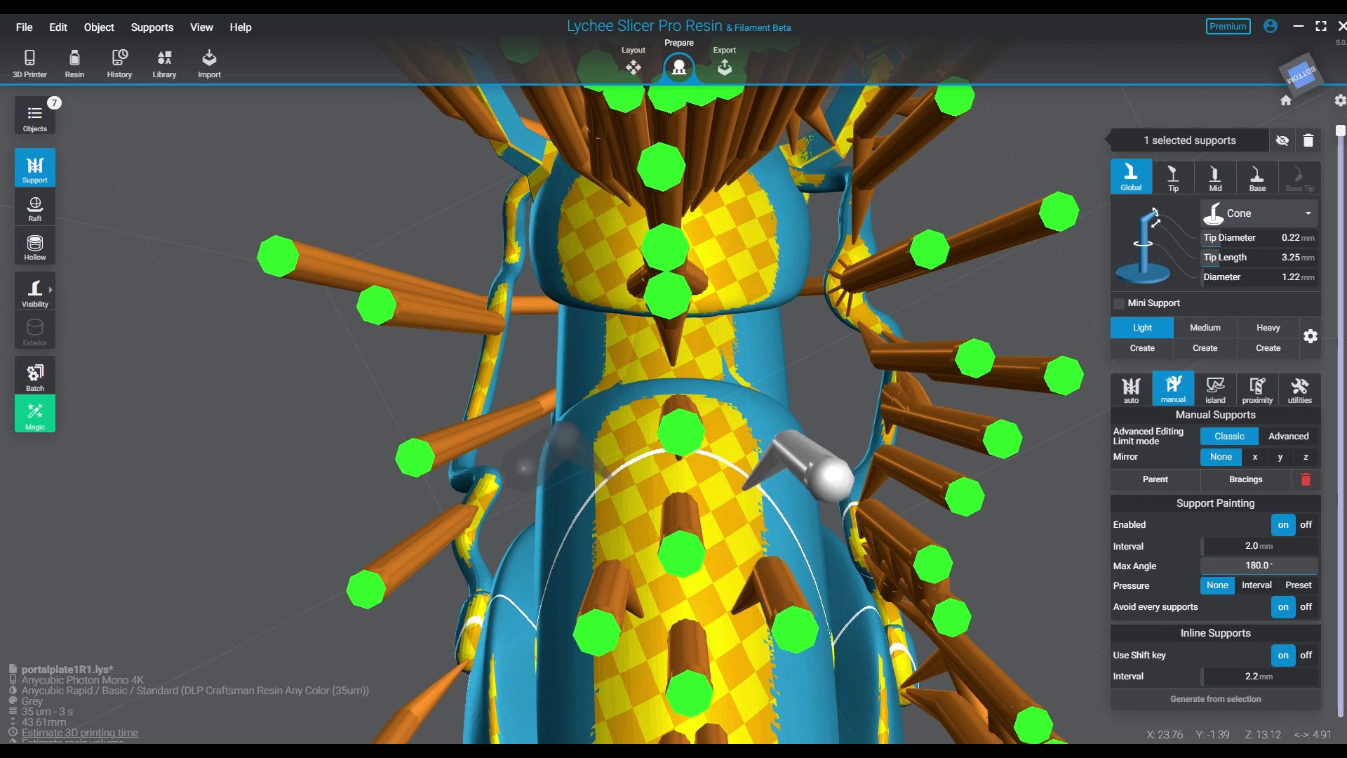
left_click(746, 486)
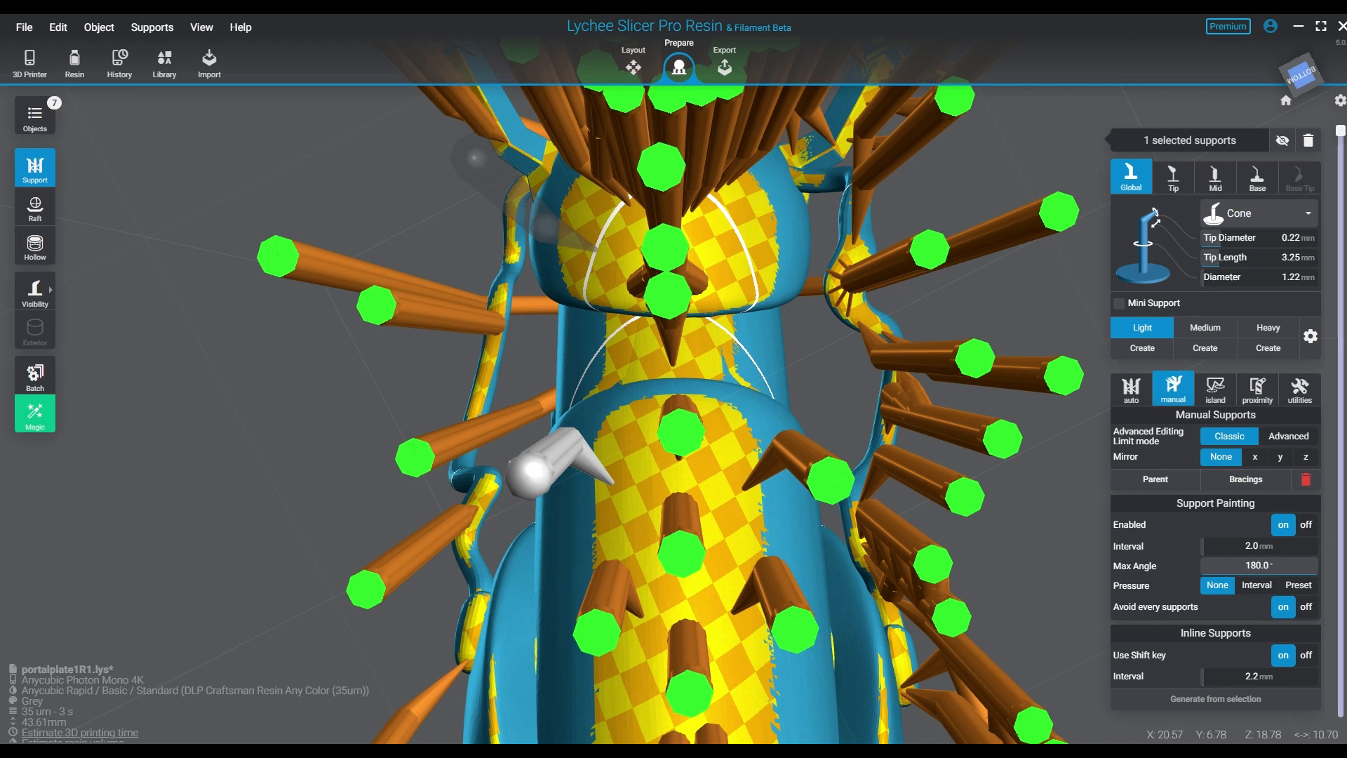
Place a pair of light supports flanking the centre of the front segment and another pair on the narrow segment behind it.
left_click(603, 479)
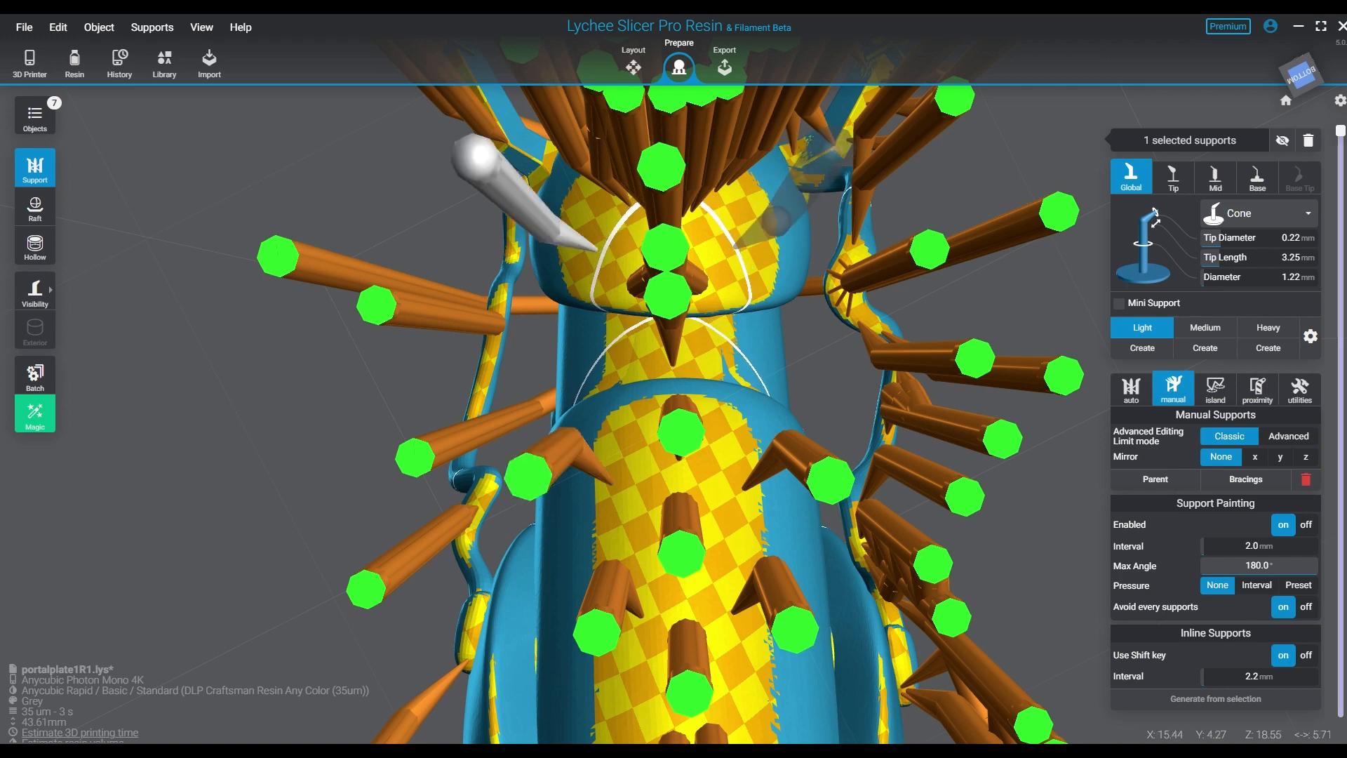
left_click(595, 247)
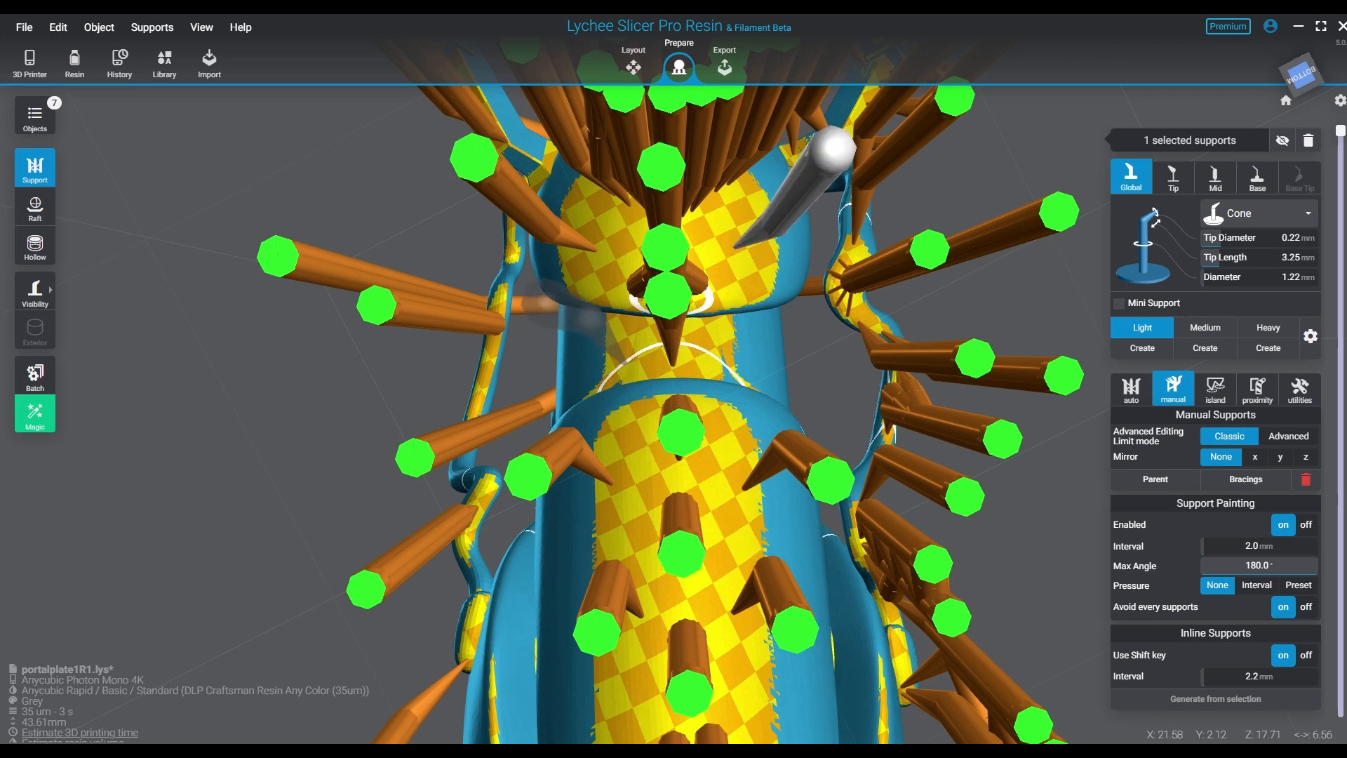
left_click(835, 147)
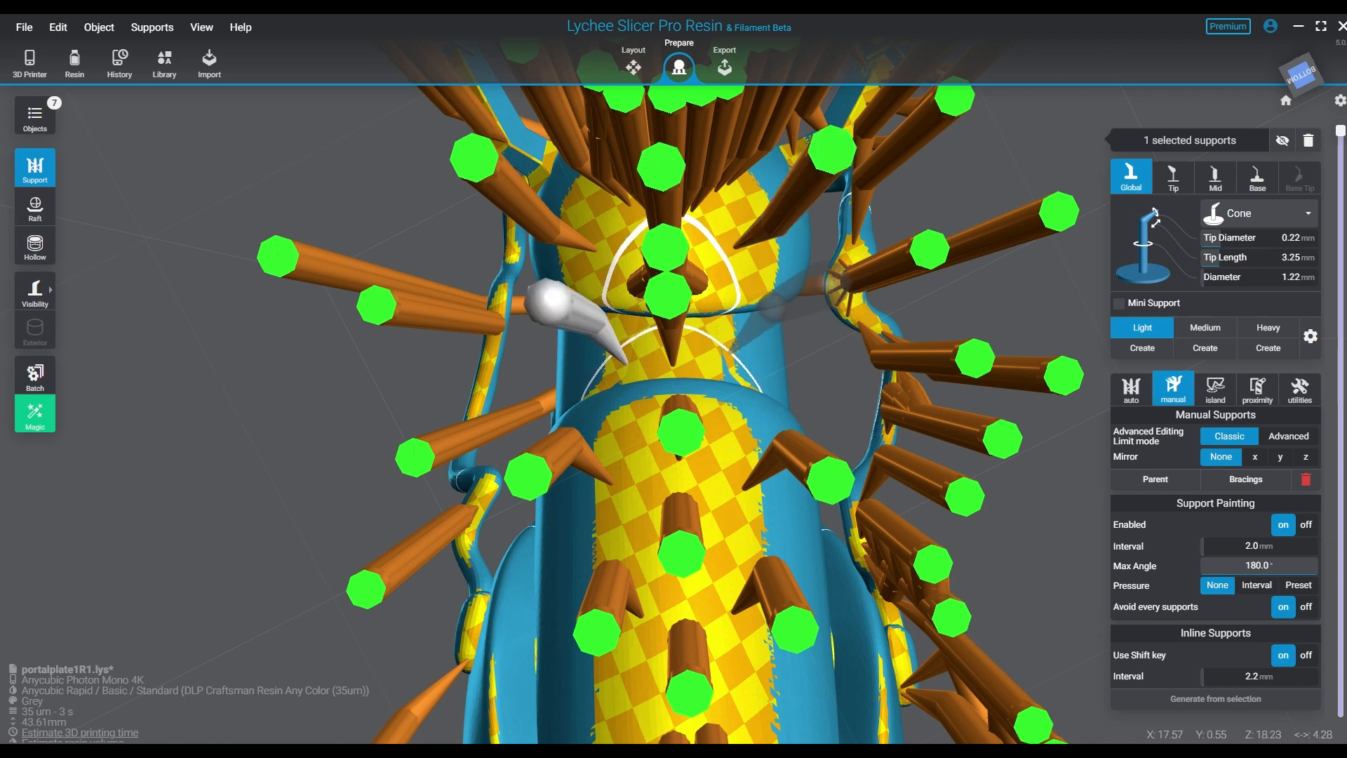
left_click(553, 299)
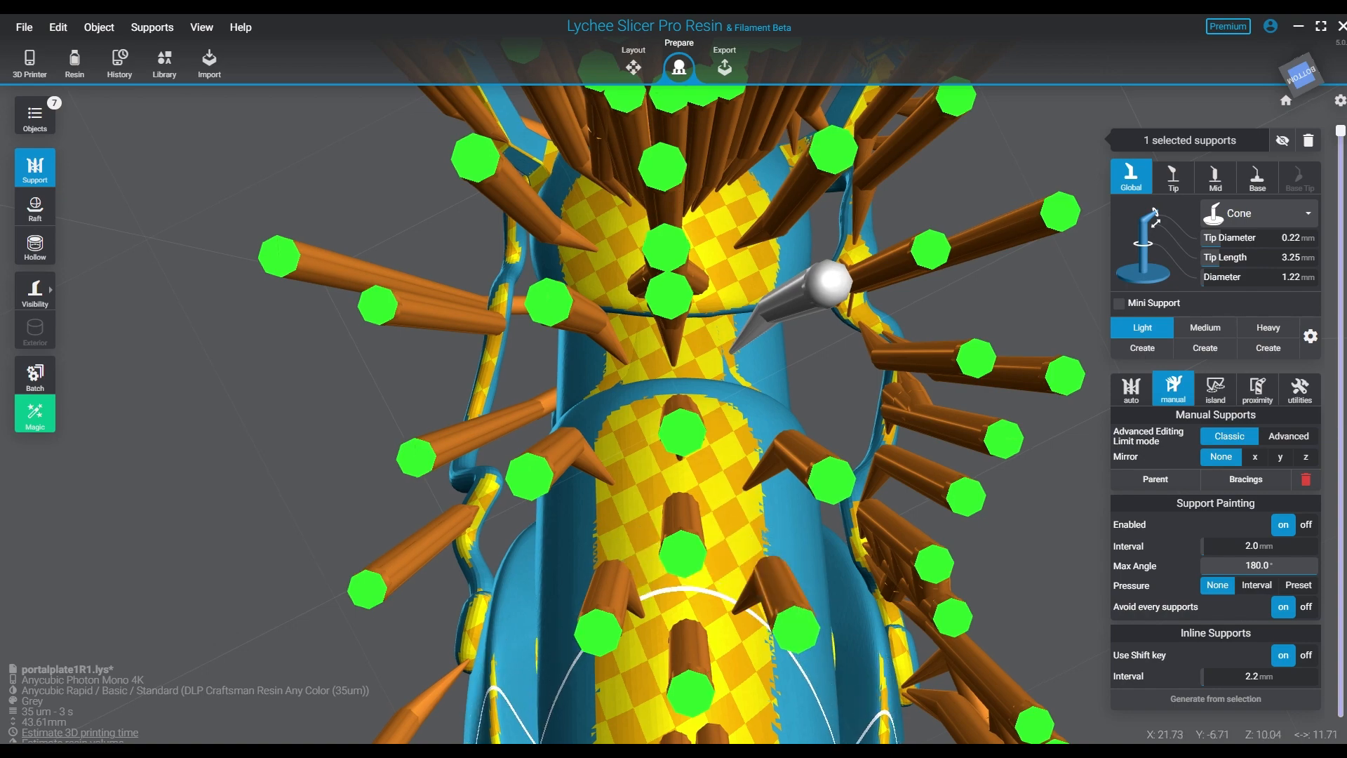
Place three pairs of light 0.22 mm-tip supports along both sides of the rear body's underside, around the two drain holes.
right_click_drag(733, 349, 702, 449)
left_click(716, 404)
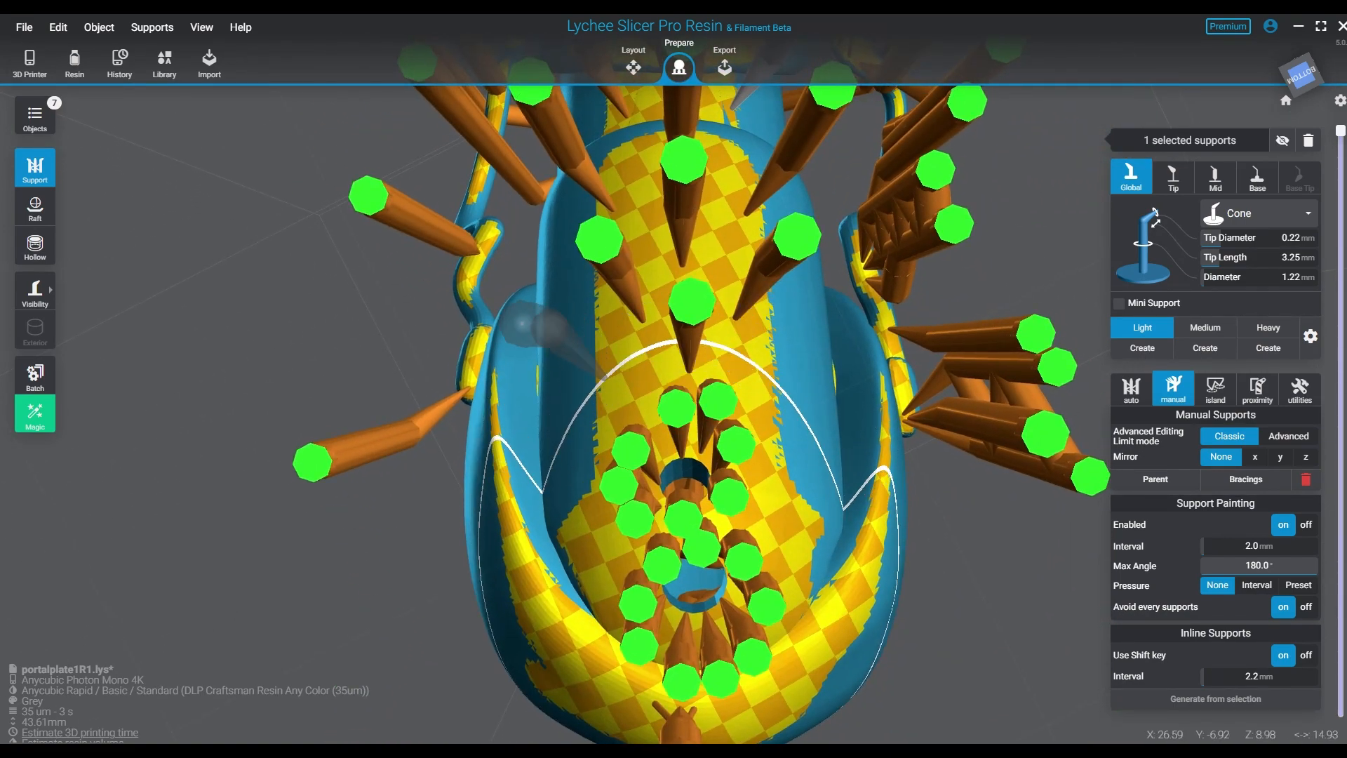
left_click(601, 377)
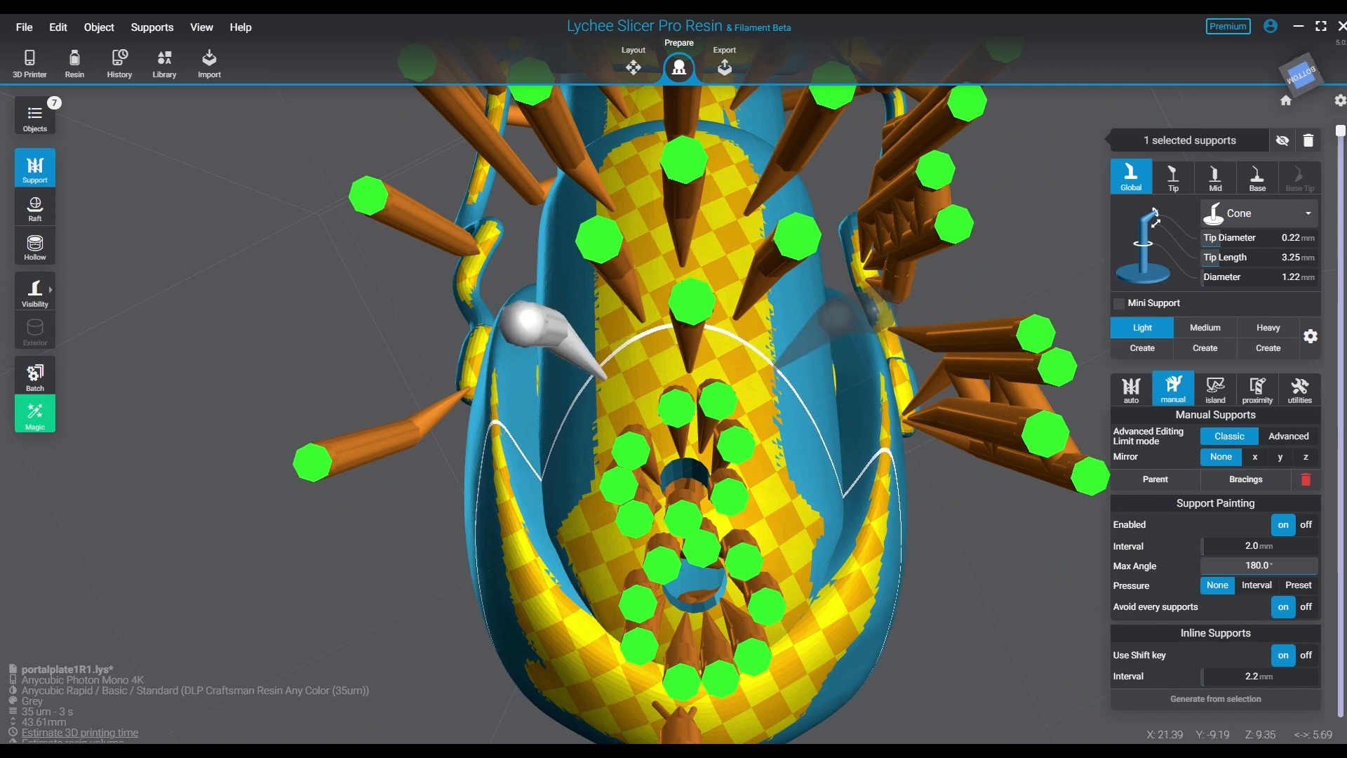
left_click(779, 363)
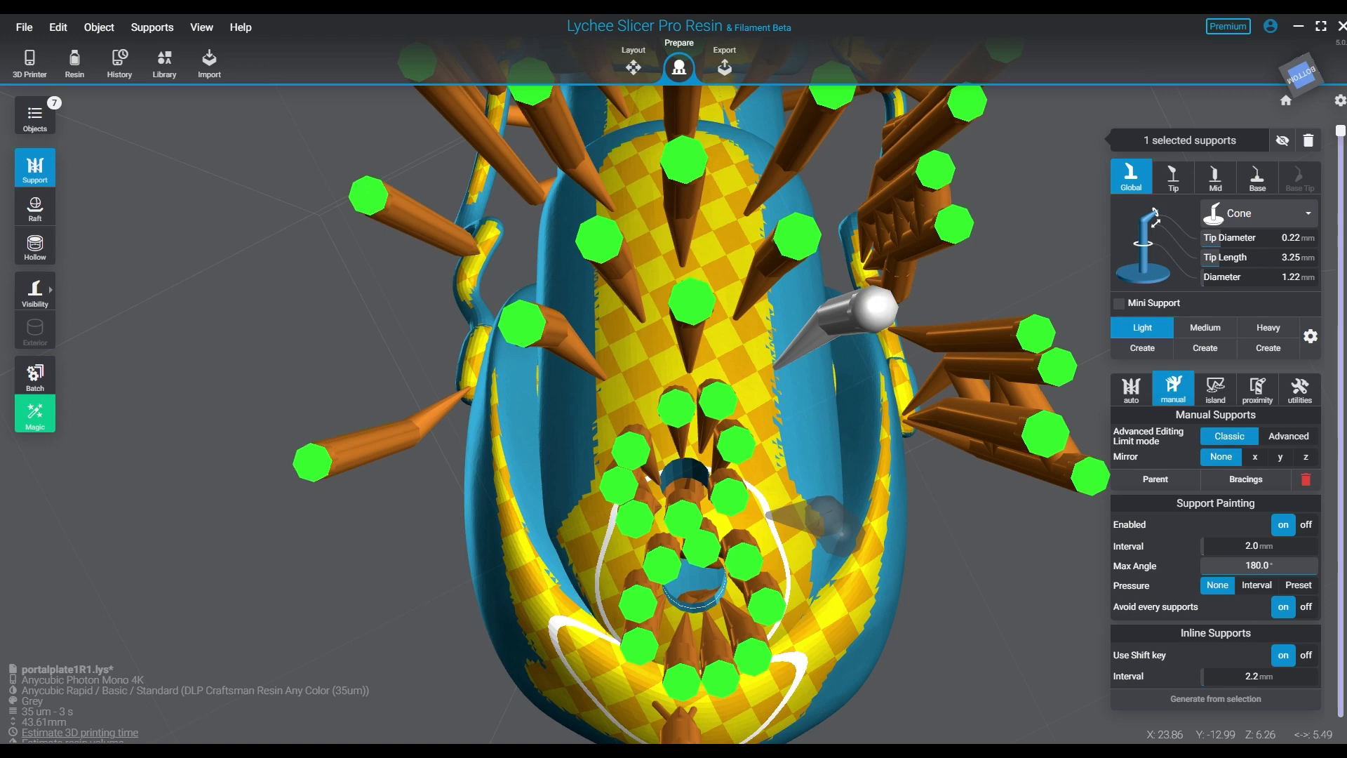
left_click(781, 459)
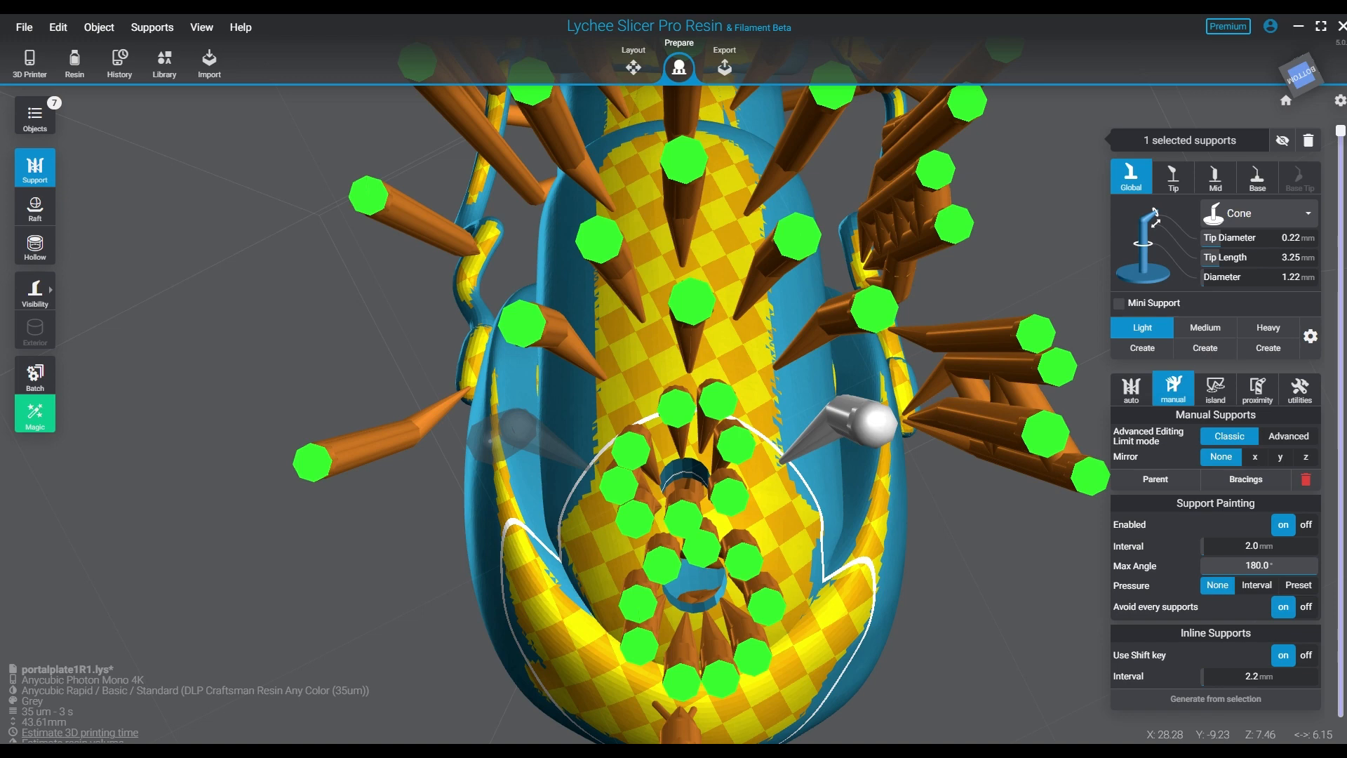
left_click(587, 465)
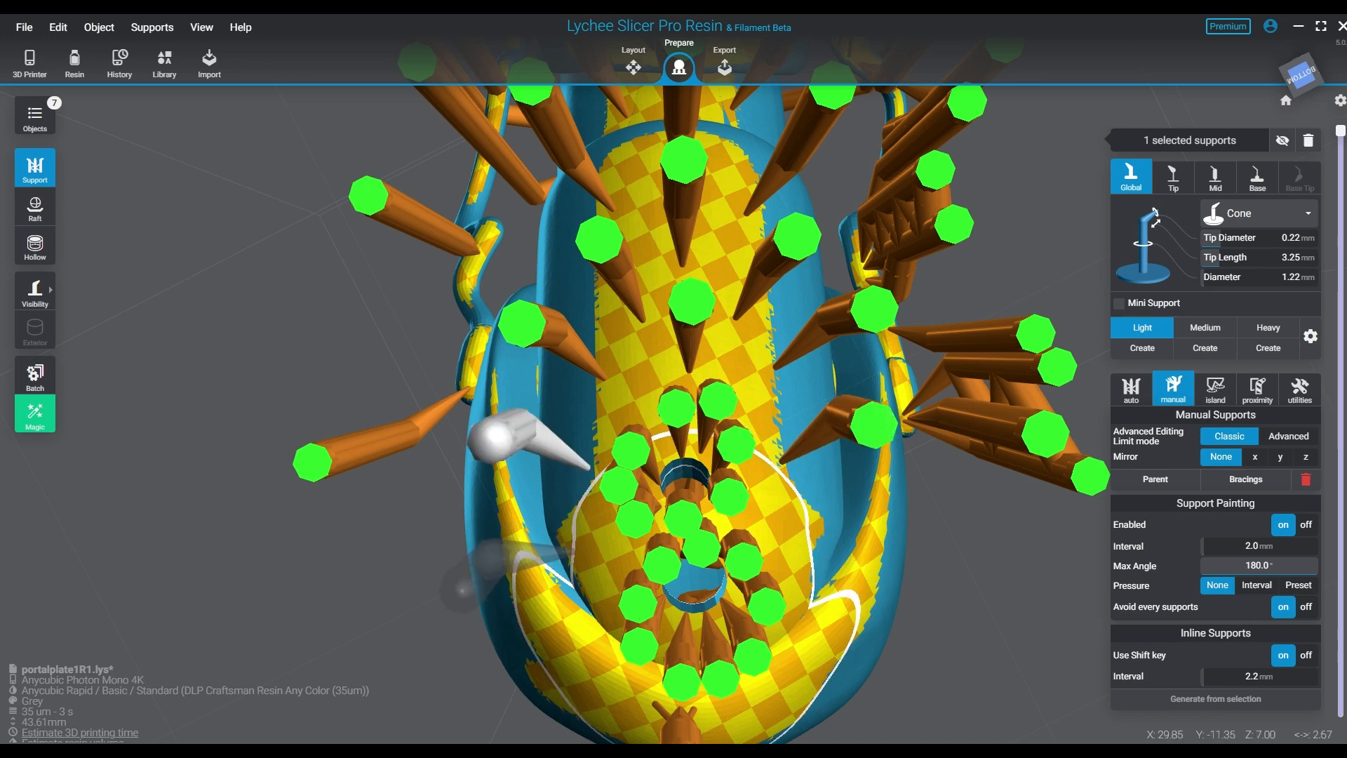
left_click(494, 439)
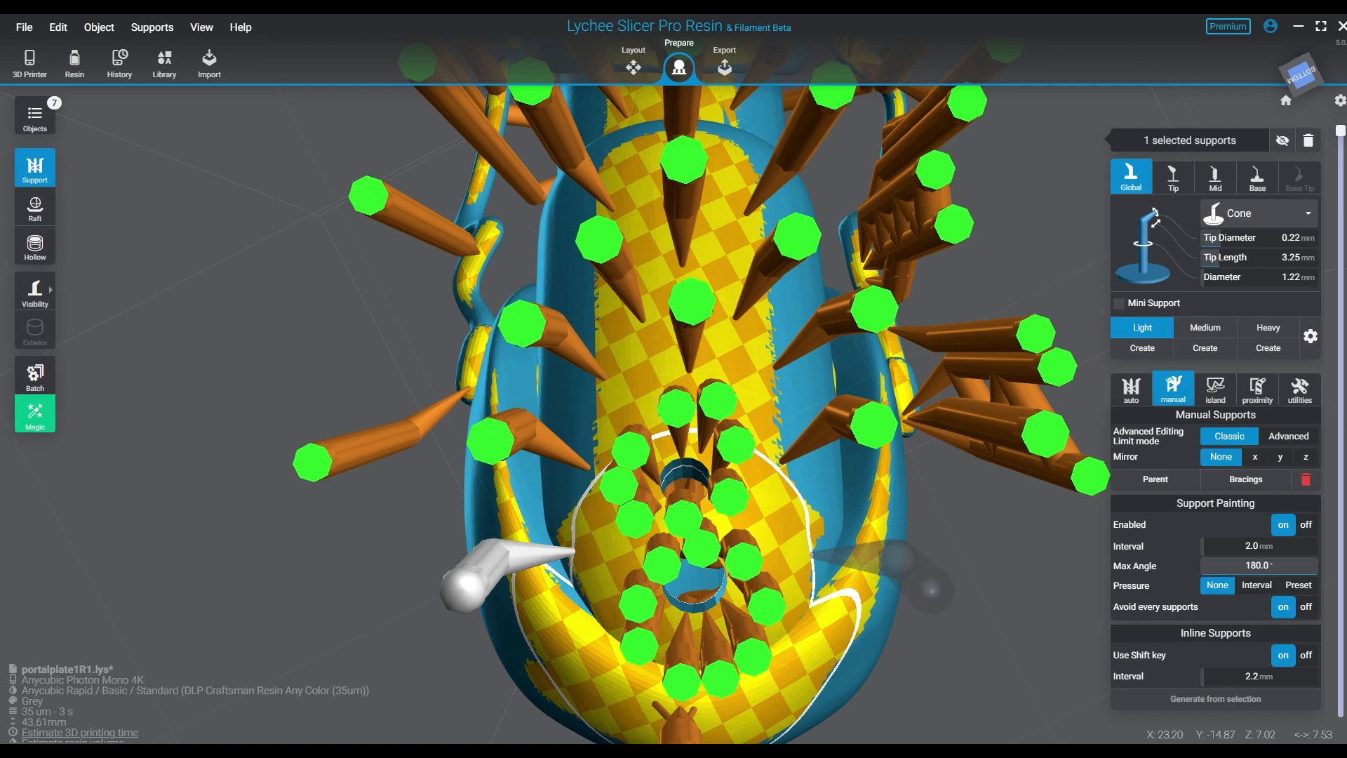
left_click(812, 555)
Place light 0.22 mm-tip supports along the rear end's crescent-shaped rim, on both sides of its existing centre support.
middle_click_drag(791, 720, 861, 557)
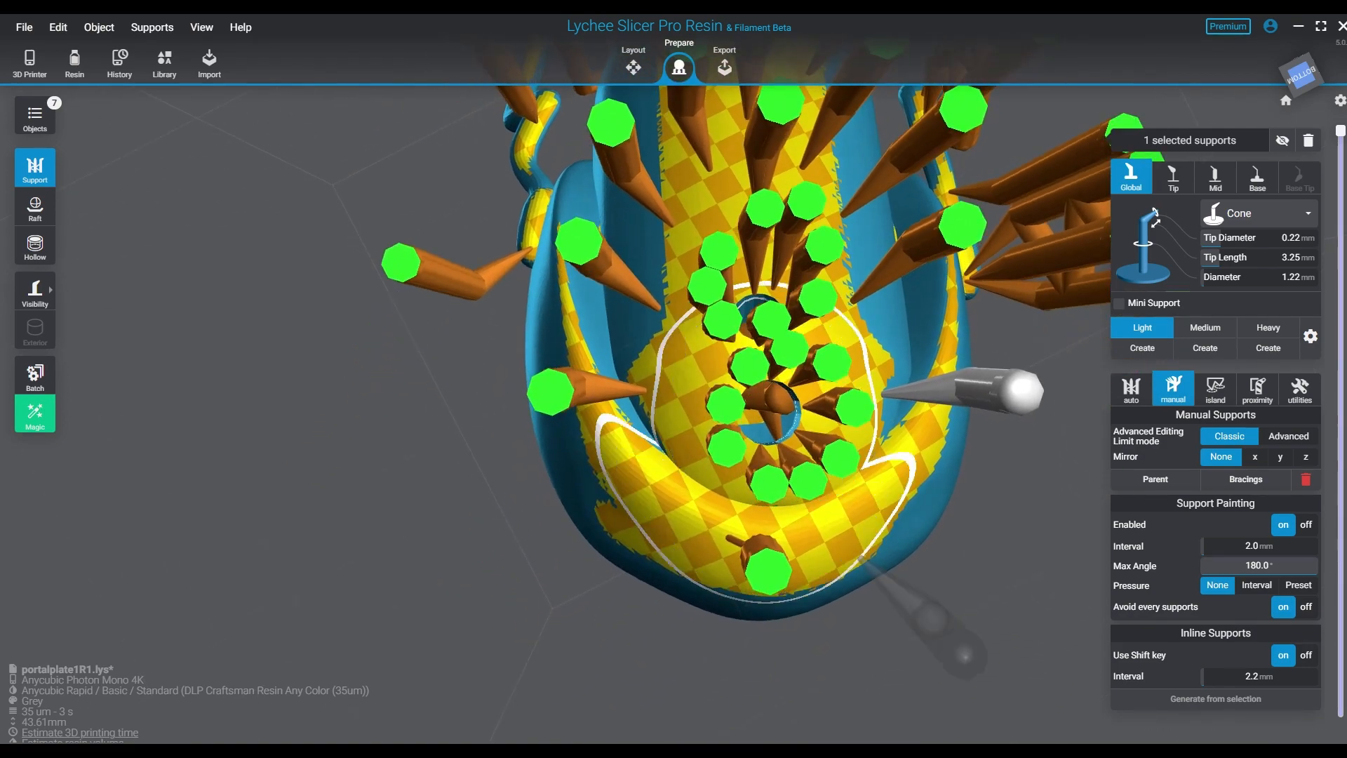
mouse_move(862, 558)
right_mouse_down()
mouse_move(875, 588)
mouse_move(850, 577)
right_mouse_up()
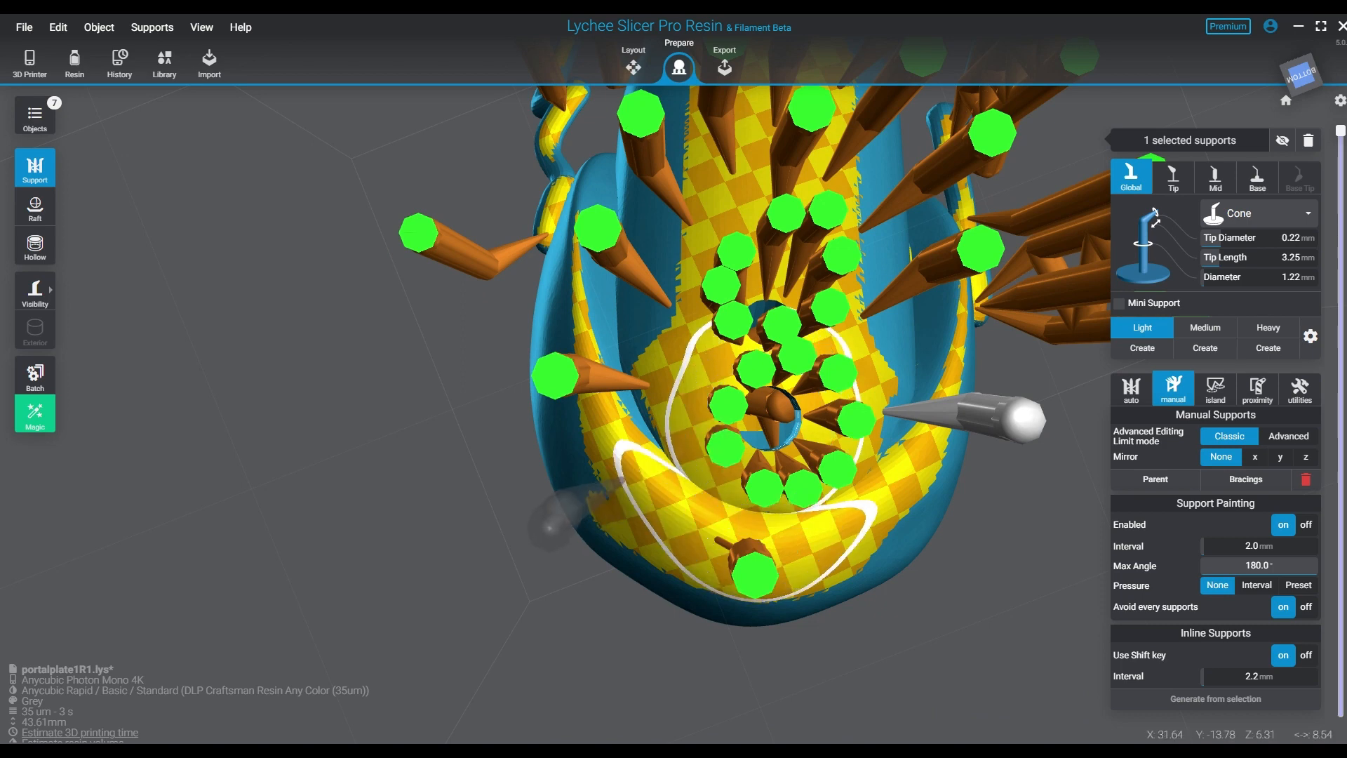
left_click(623, 480)
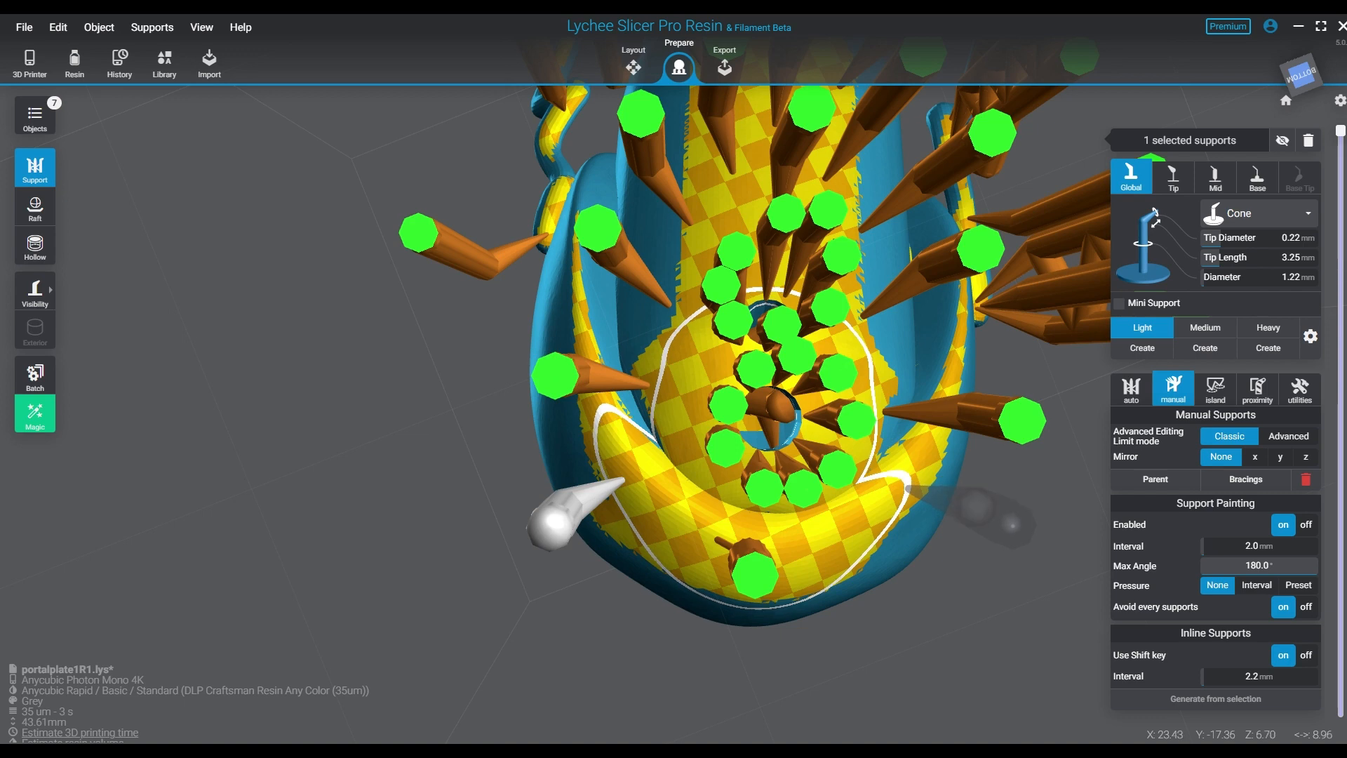
left_click(909, 487)
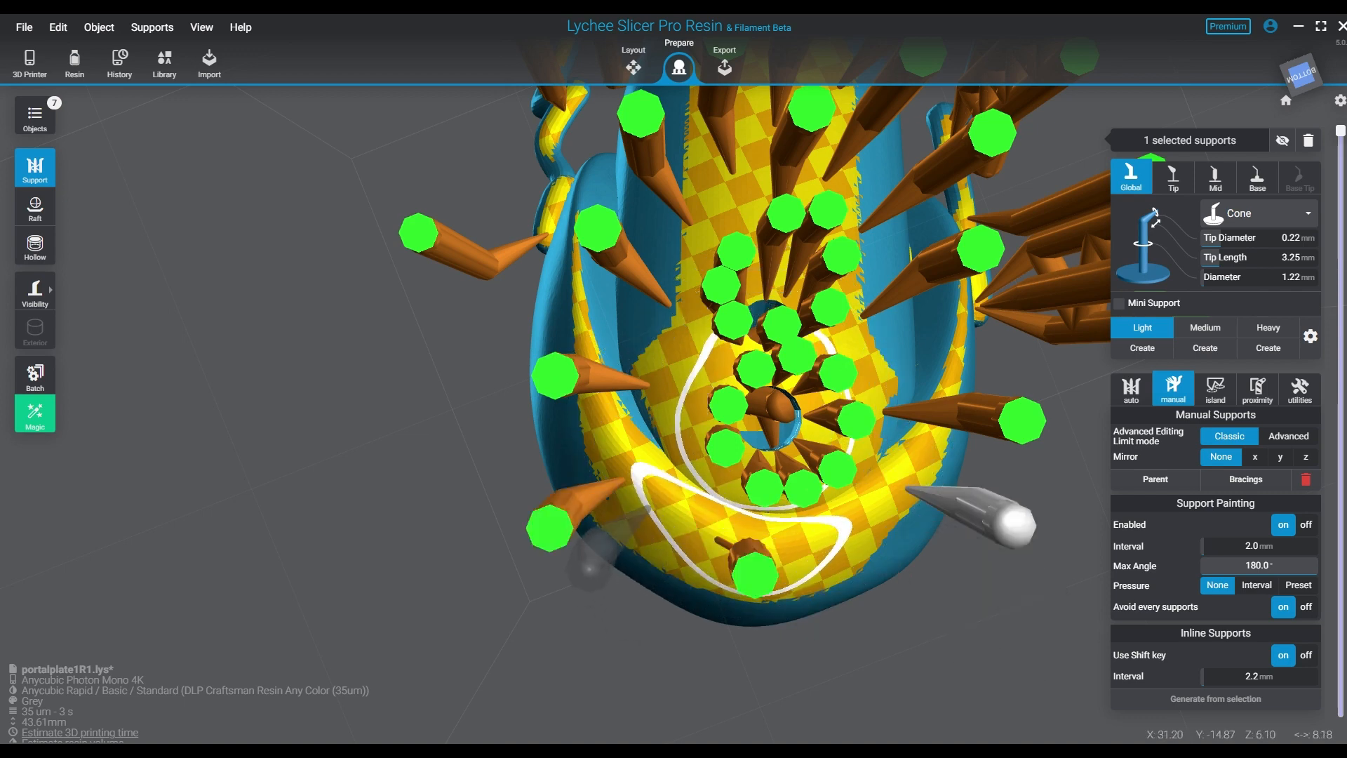
left_click(593, 562)
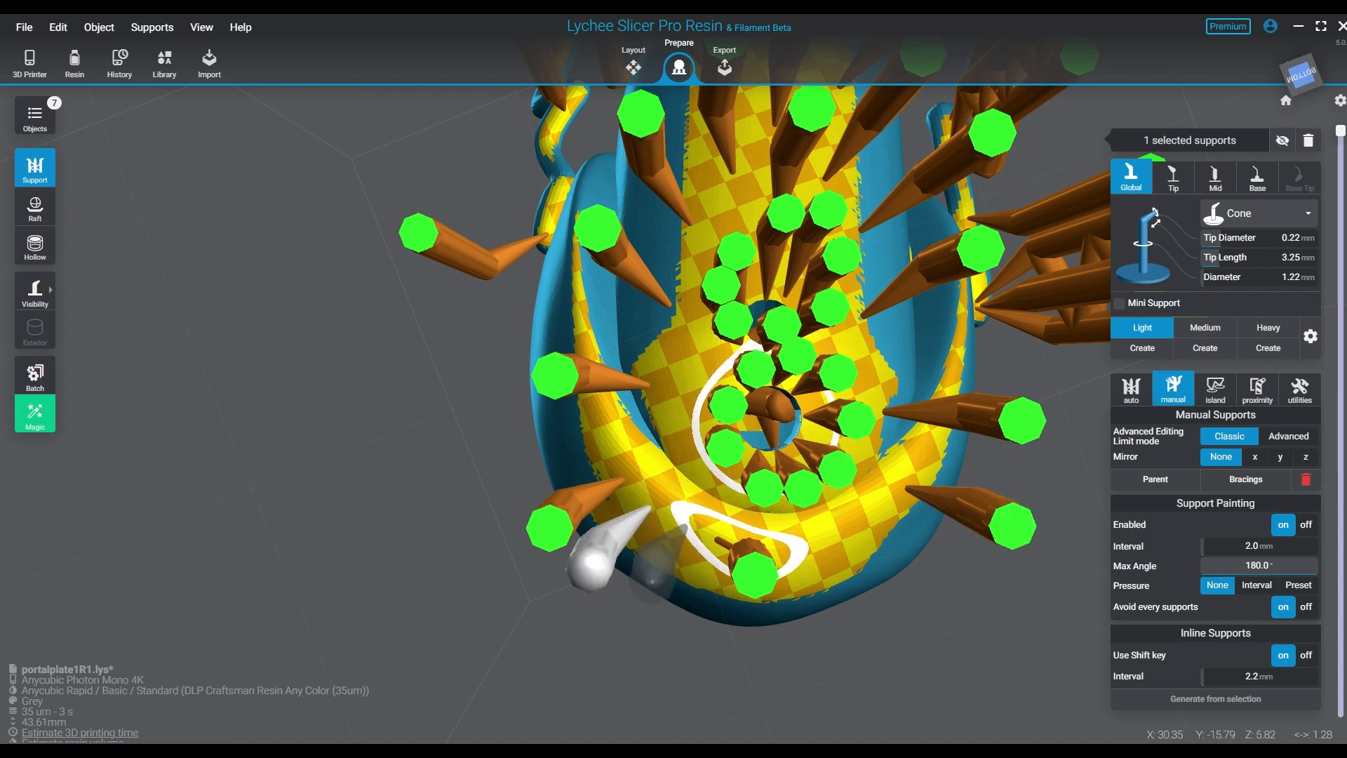
left_click(652, 577)
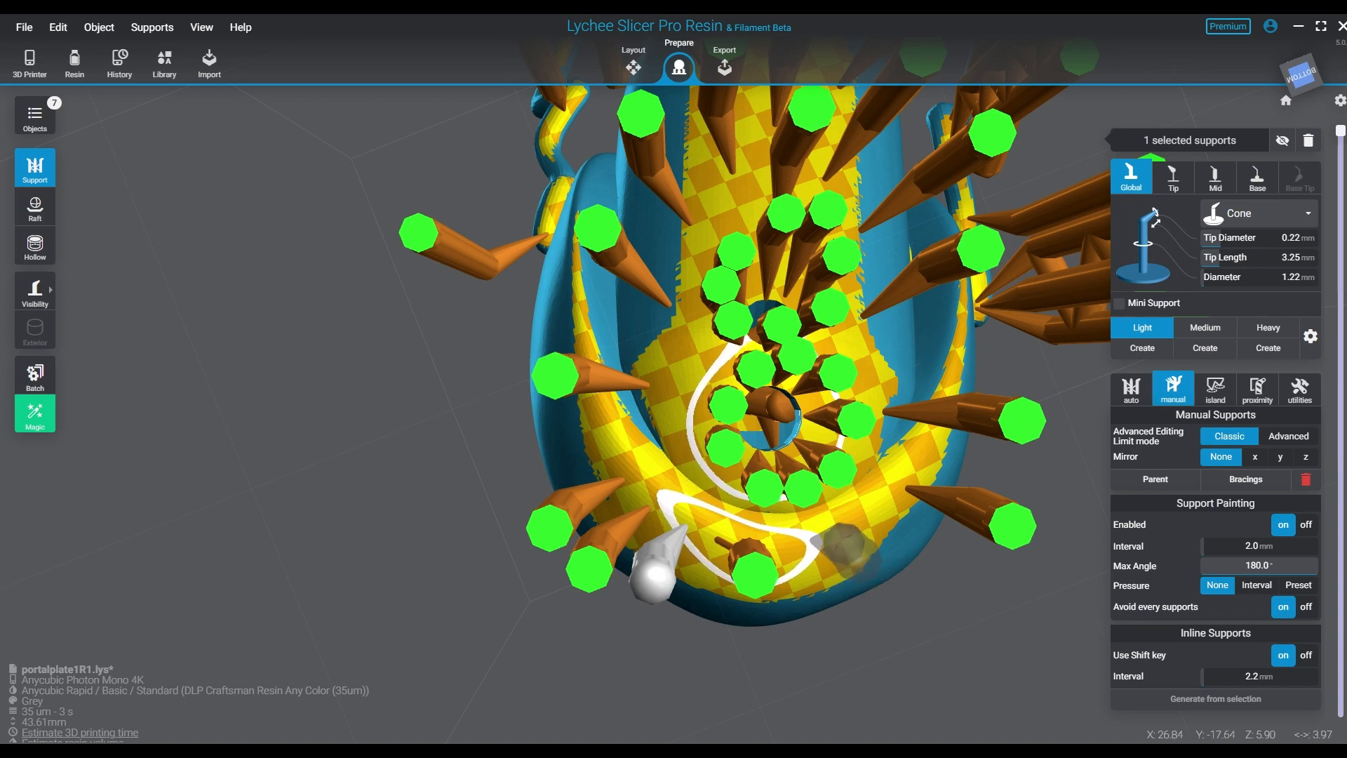
left_click(849, 551)
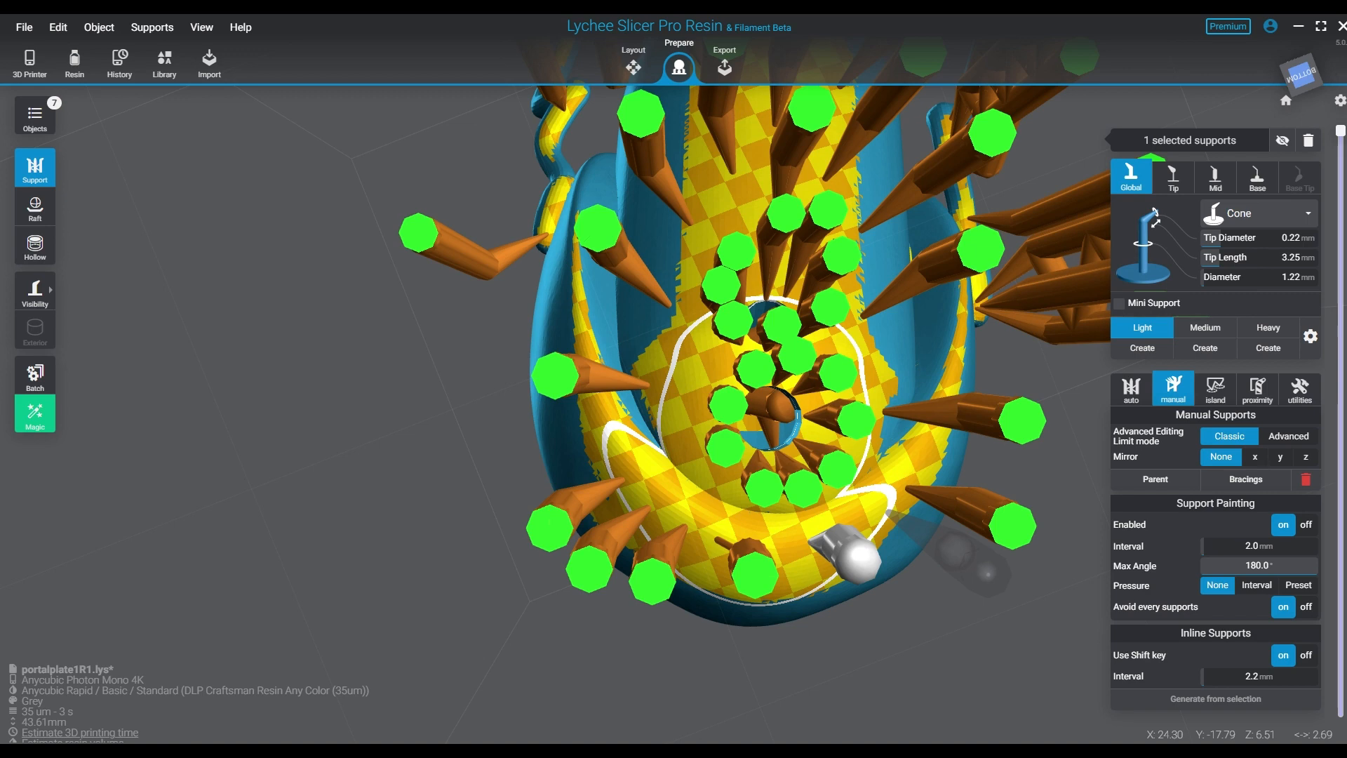
left_click(888, 513)
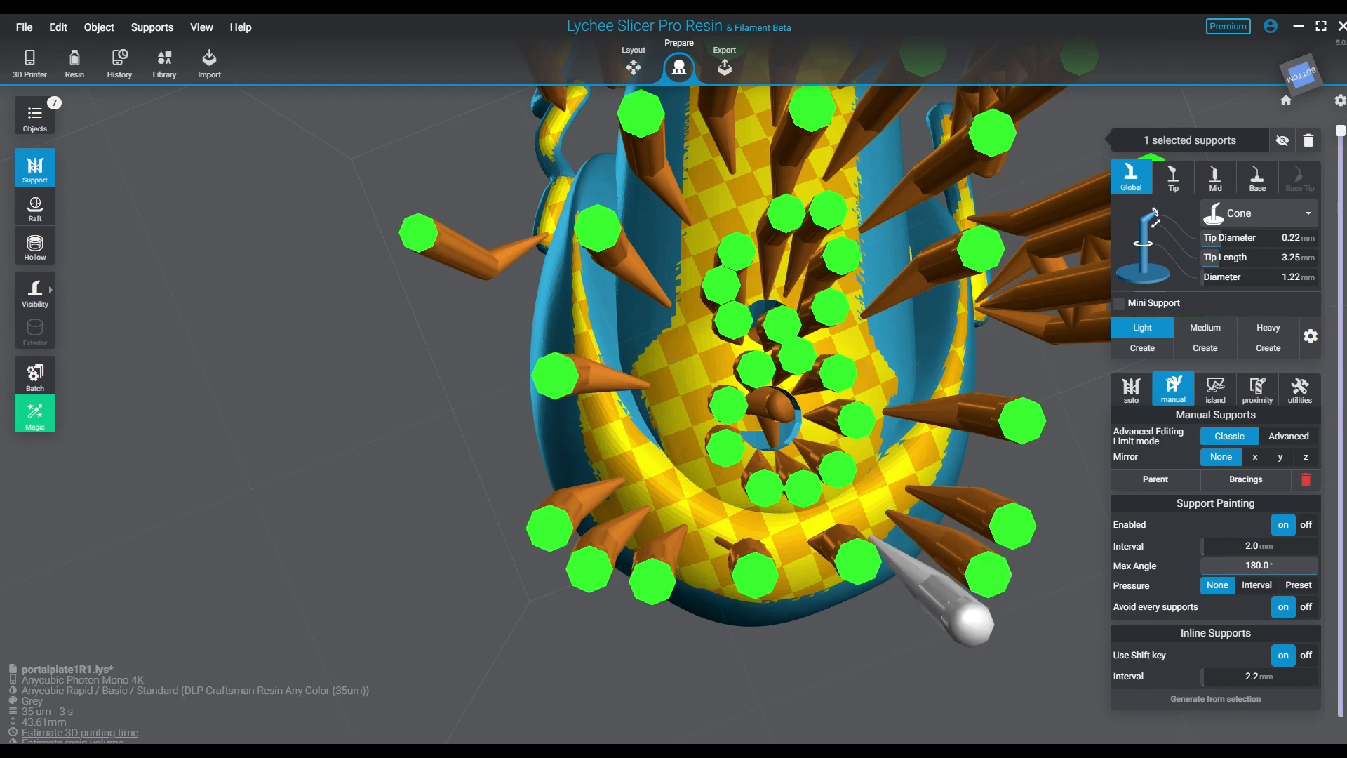
Examine the supports around the rear body, side limbs and long body segment from below and from the sides.
right_click_drag(920, 575, 512, 541)
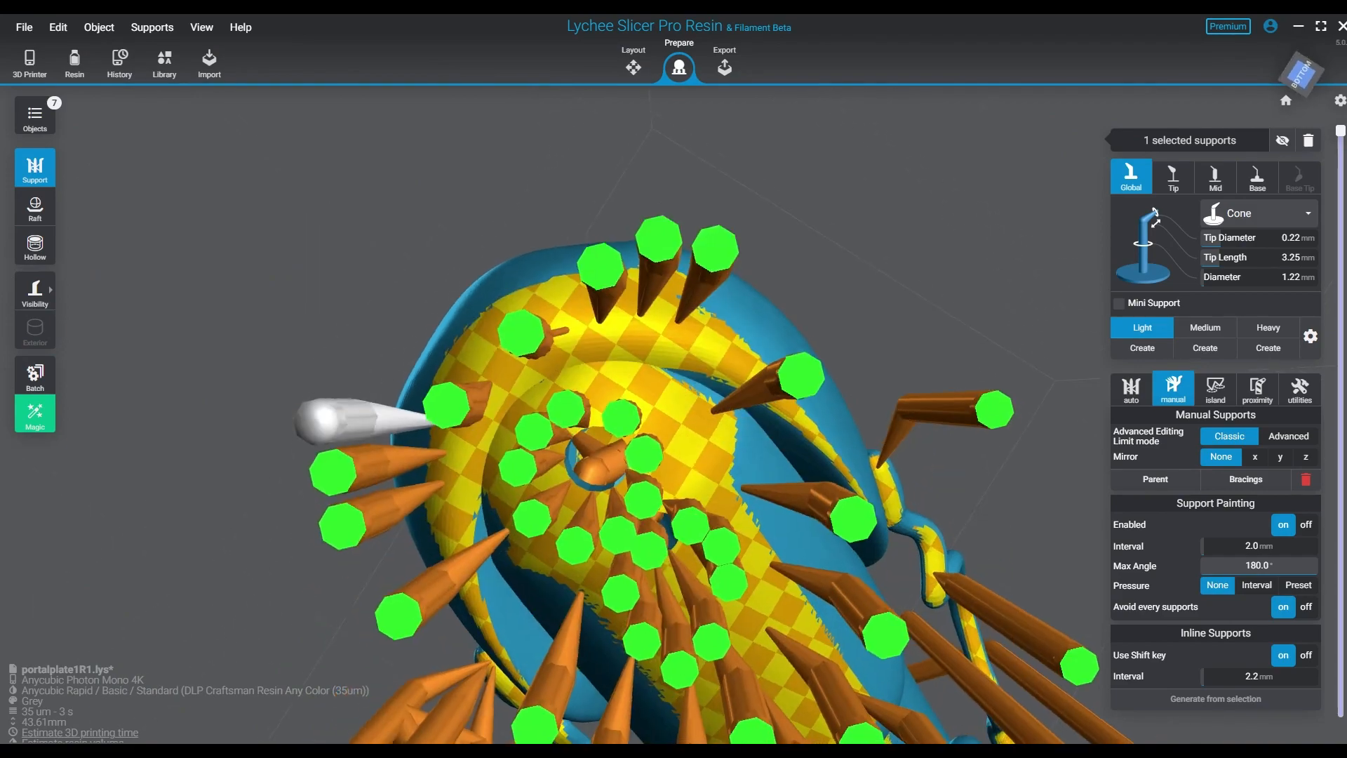
right_click_drag(912, 653, 586, 636)
left_click(483, 223)
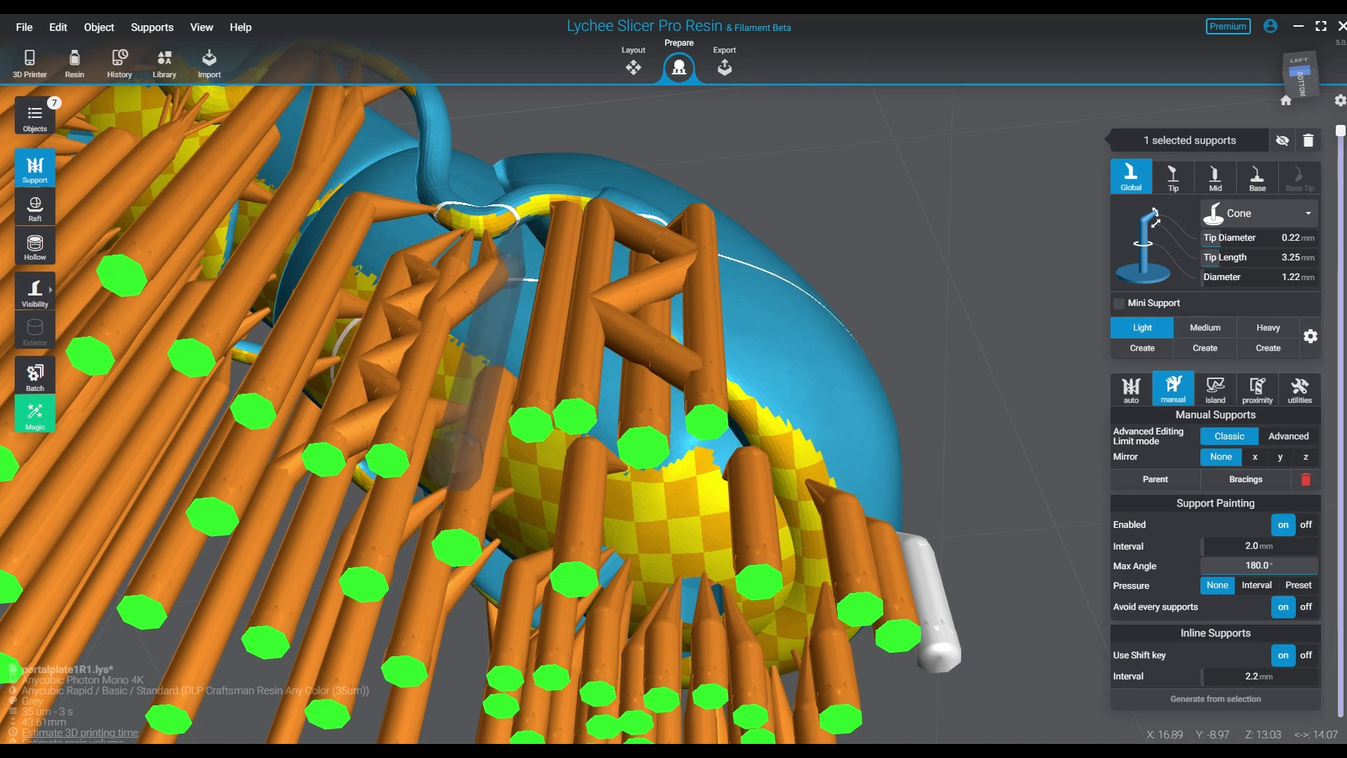
right_click_drag(779, 365, 570, 351)
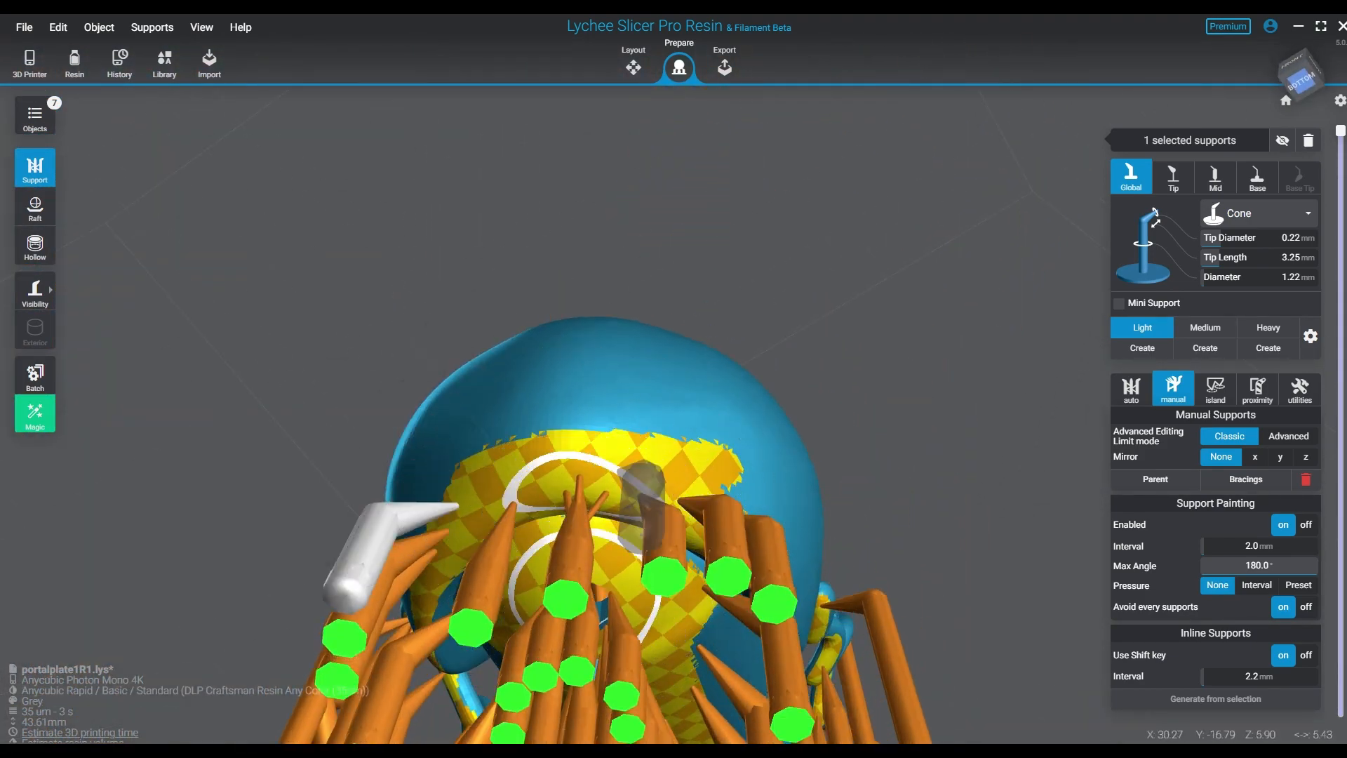
right_click_drag(646, 459, 428, 537)
middle_click_drag(716, 667, 280, 379)
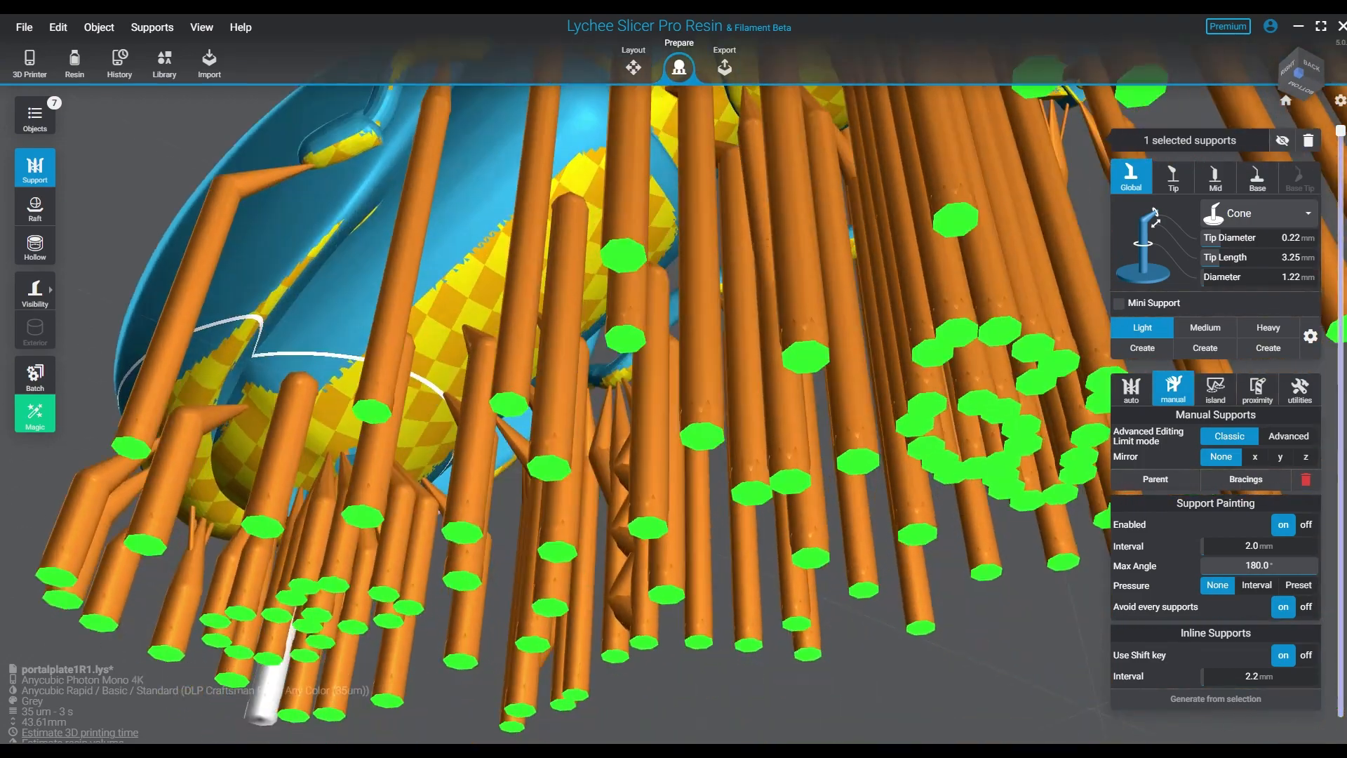
right_click_drag(280, 393, 618, 302)
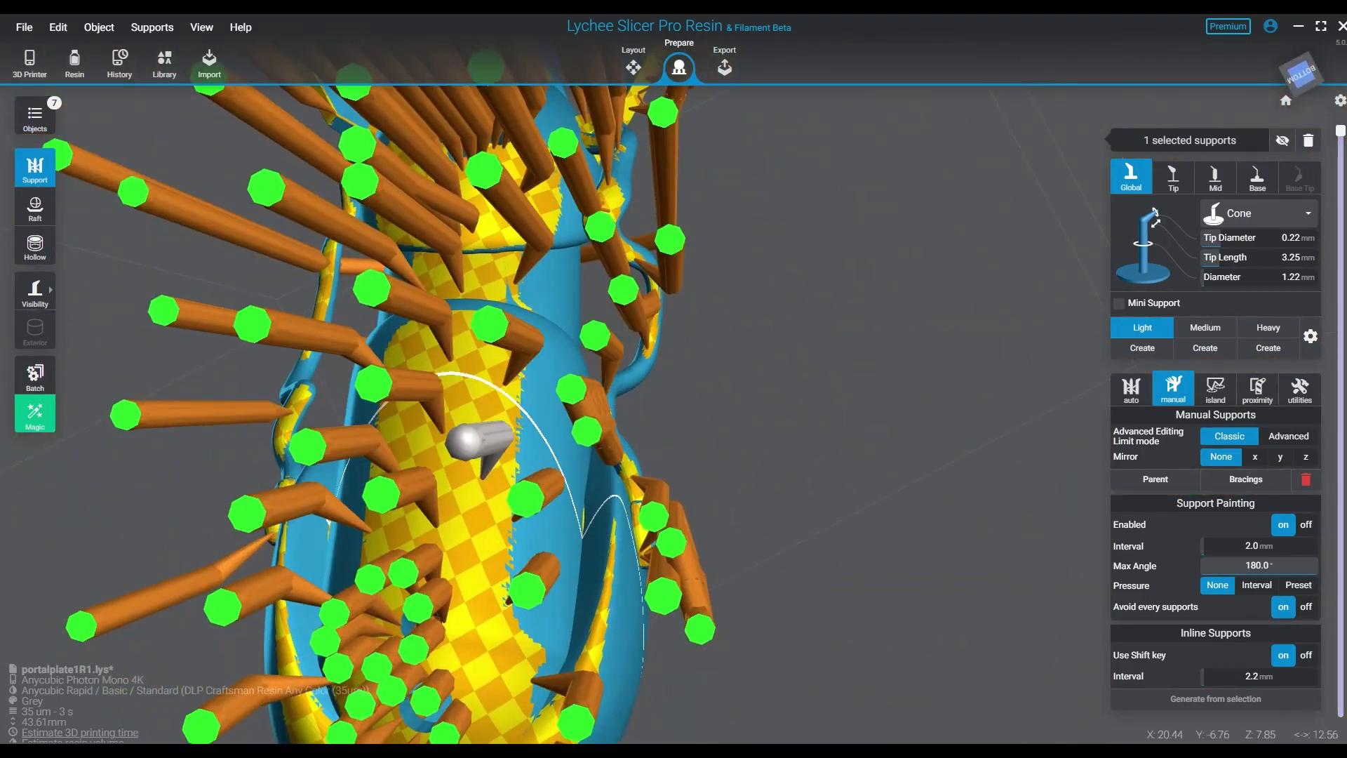
middle_click_drag(551, 720, 772, 741)
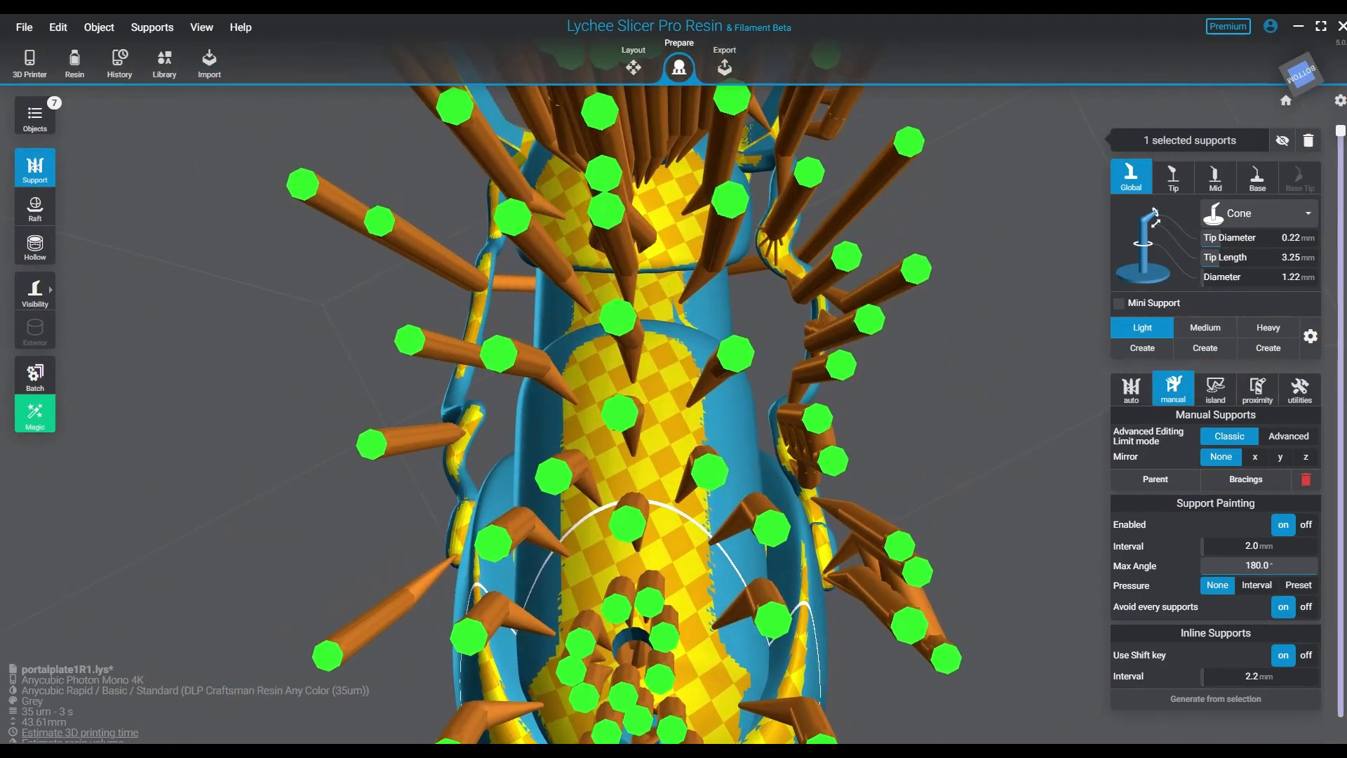
middle_click_drag(772, 653, 753, 544)
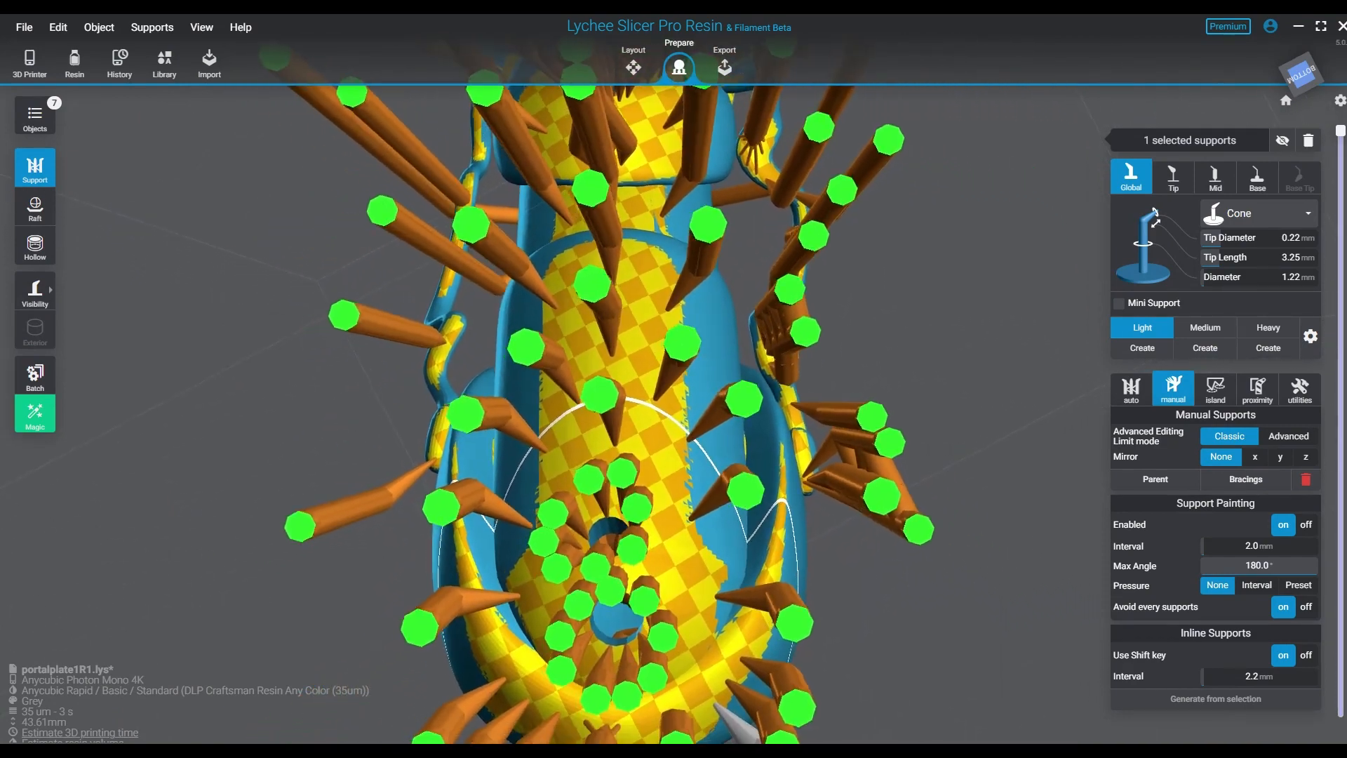
middle_click_drag(674, 351, 660, 405)
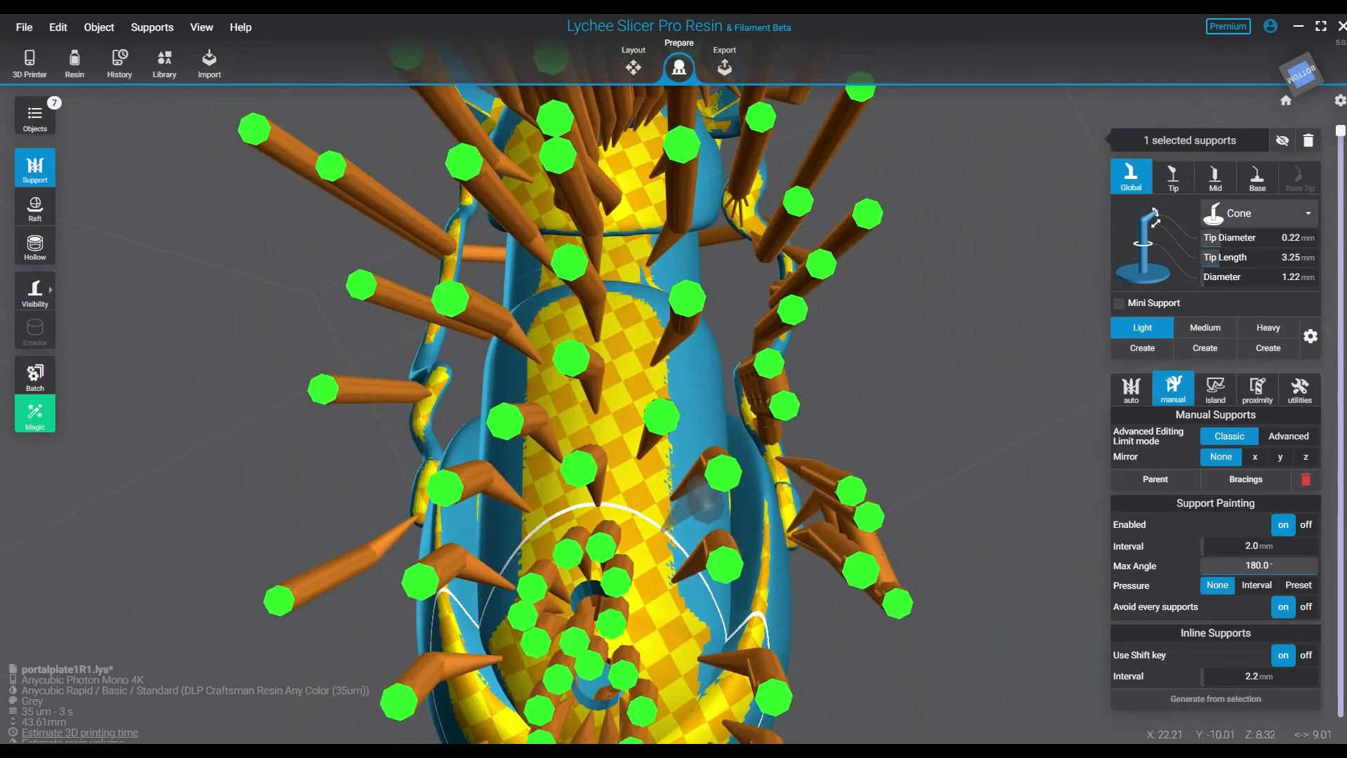
right_click_drag(663, 531, 495, 691)
right_click_drag(674, 421, 544, 526)
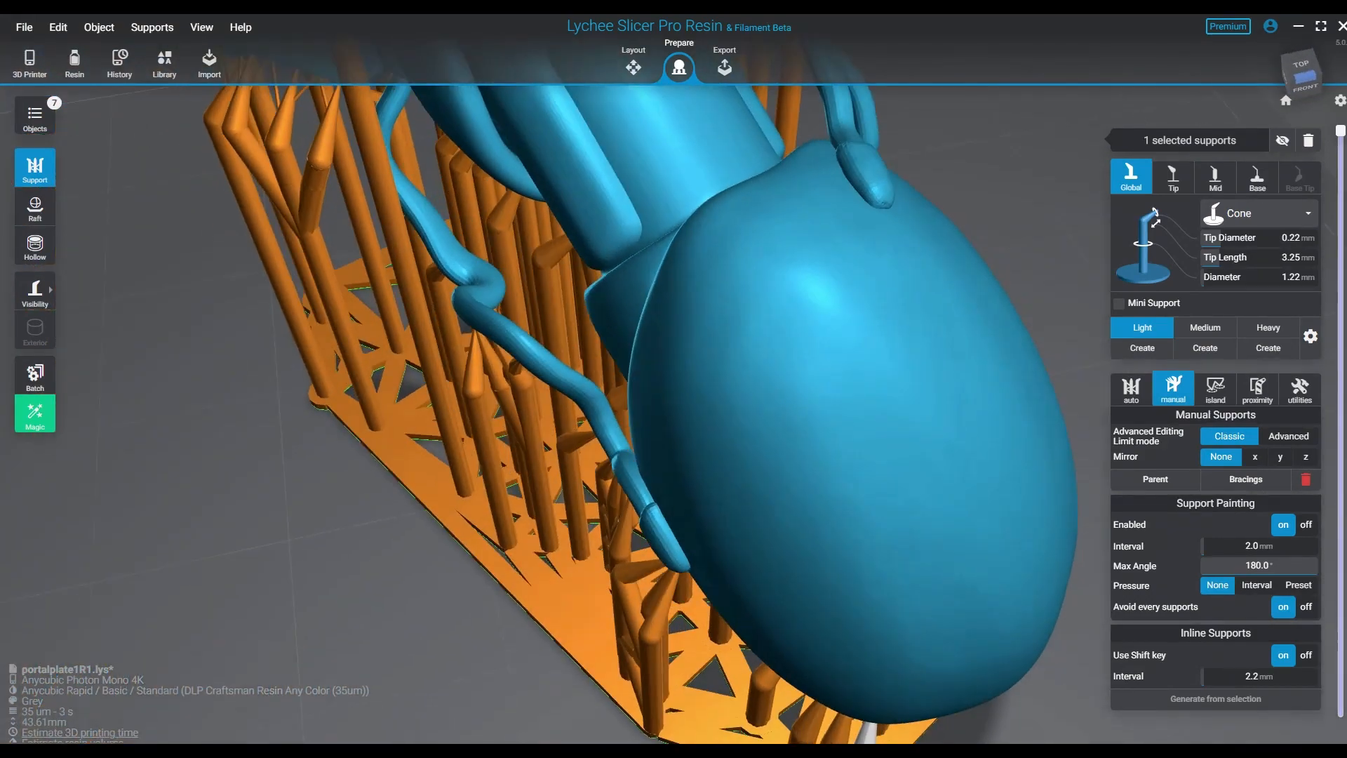
Lower the layer preview to about layer 164 (5.74 mm) and step through the rear end's first slices viewed from below.
left_click_drag(1340, 131, 1340, 635)
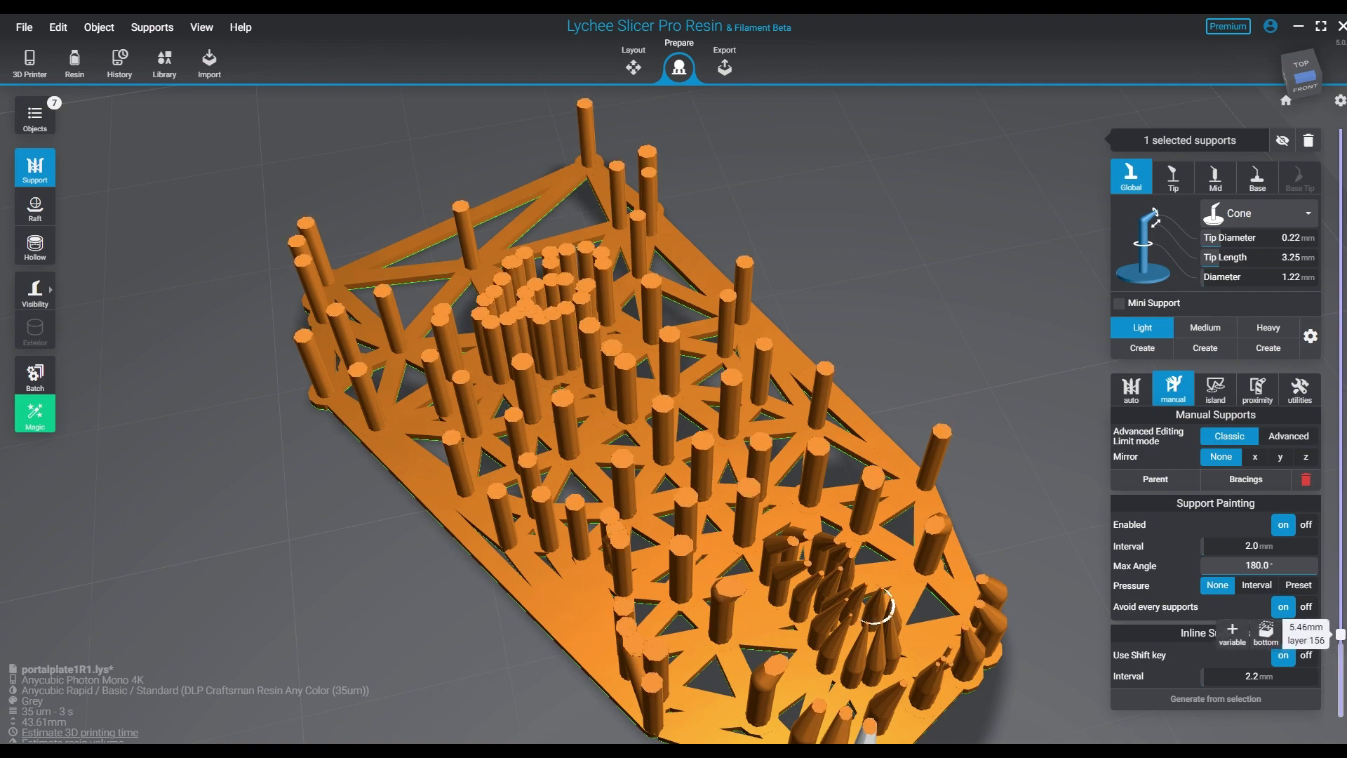
right_click_drag(878, 606, 740, 182)
key("Up")
key("Up")
key("Up")
key("Up")
key("Up")
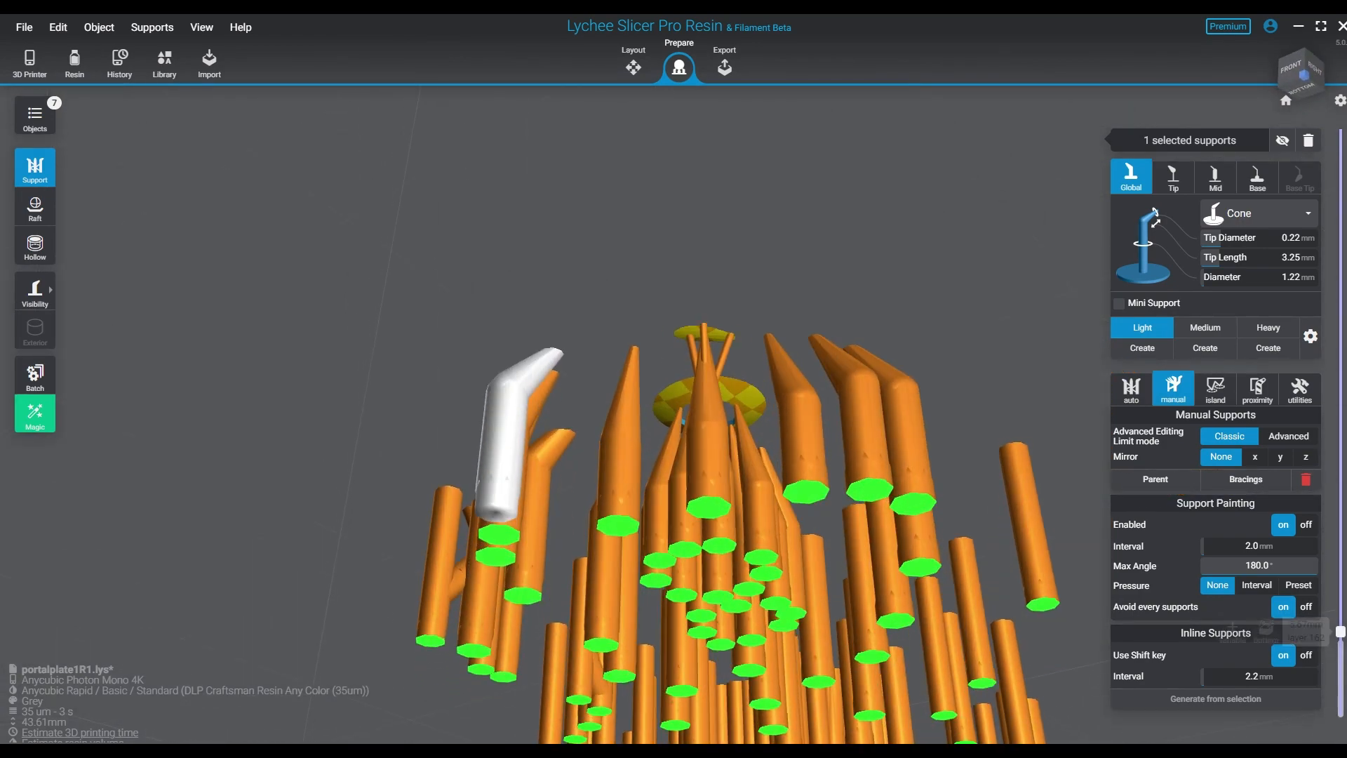
key("Down")
key("Down")
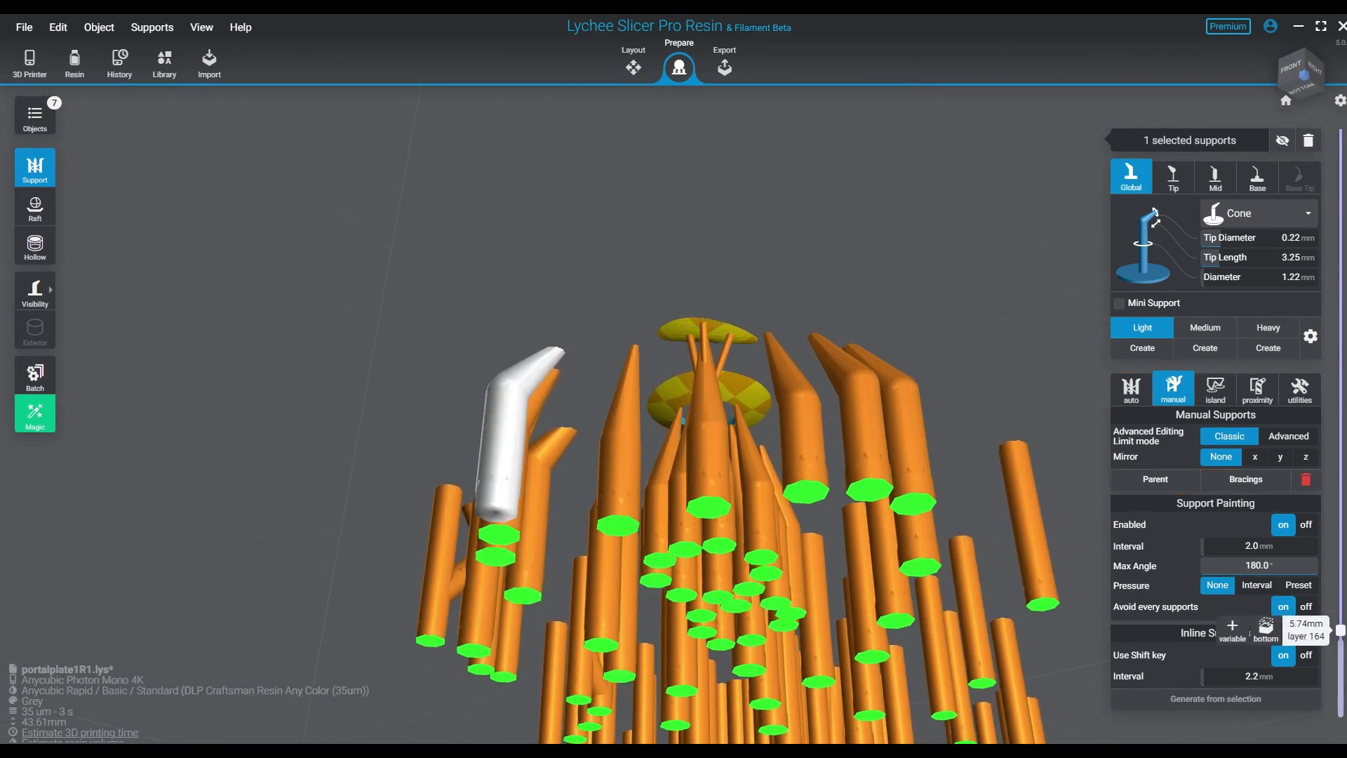
key("Up")
key("Up")
key("Up")
key("Up")
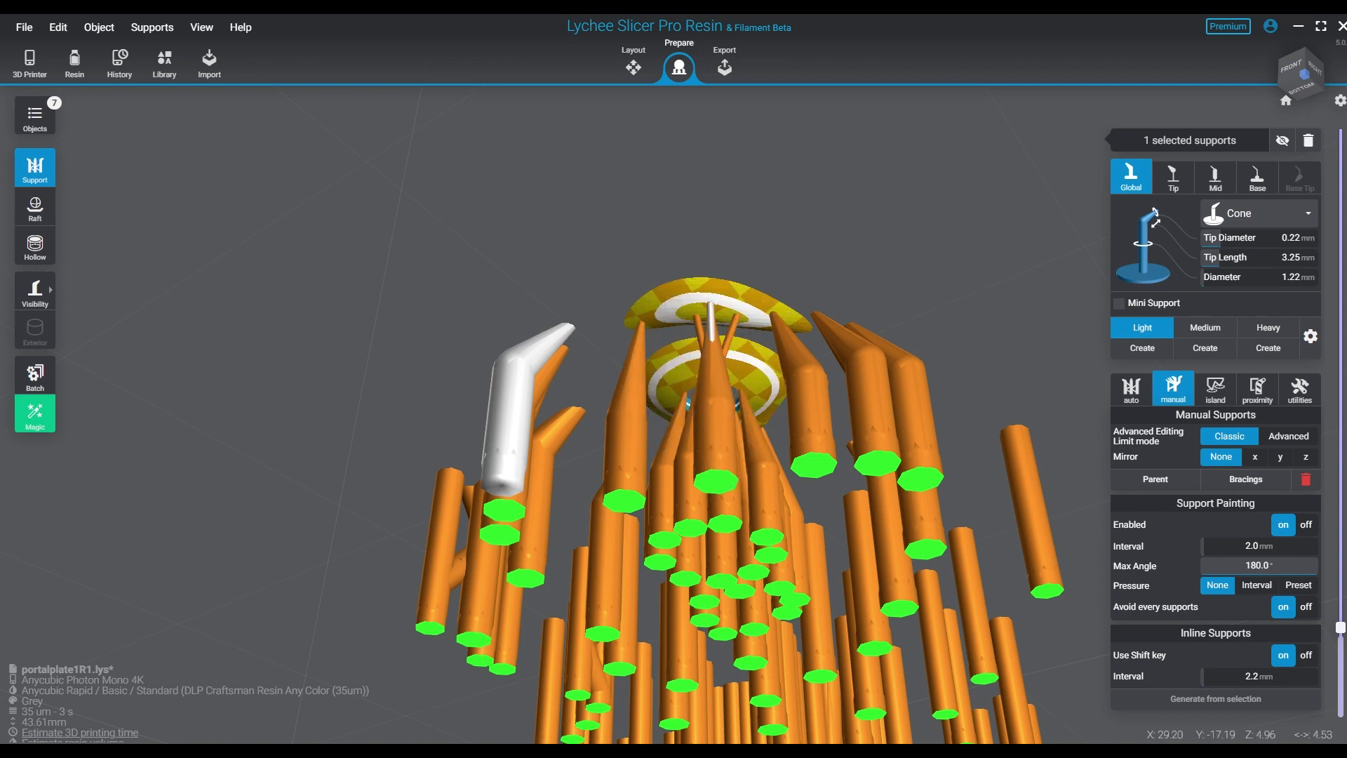
Place two light supports with 0.15 mm tips and 1.00 mm diameter on either side of the crescent's centre support.
left_click(712, 324)
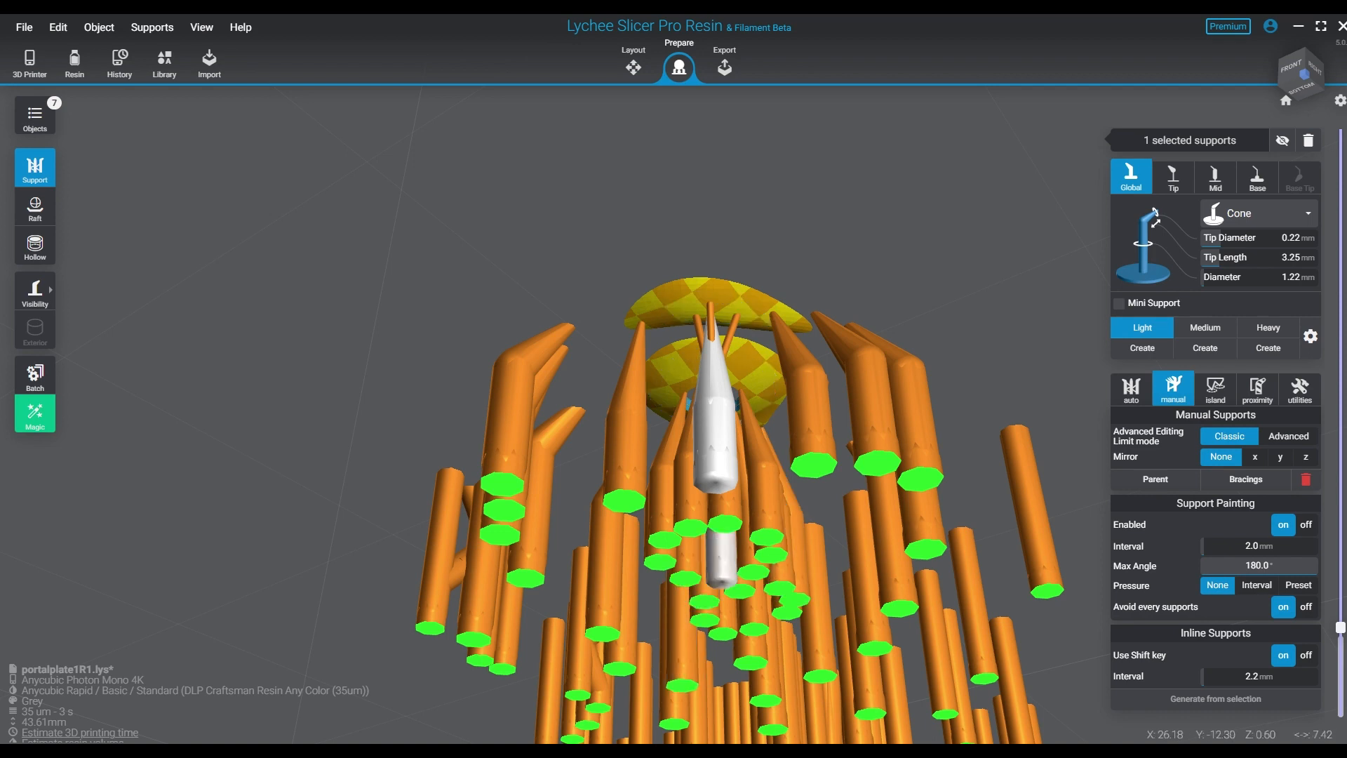
left_click(721, 560)
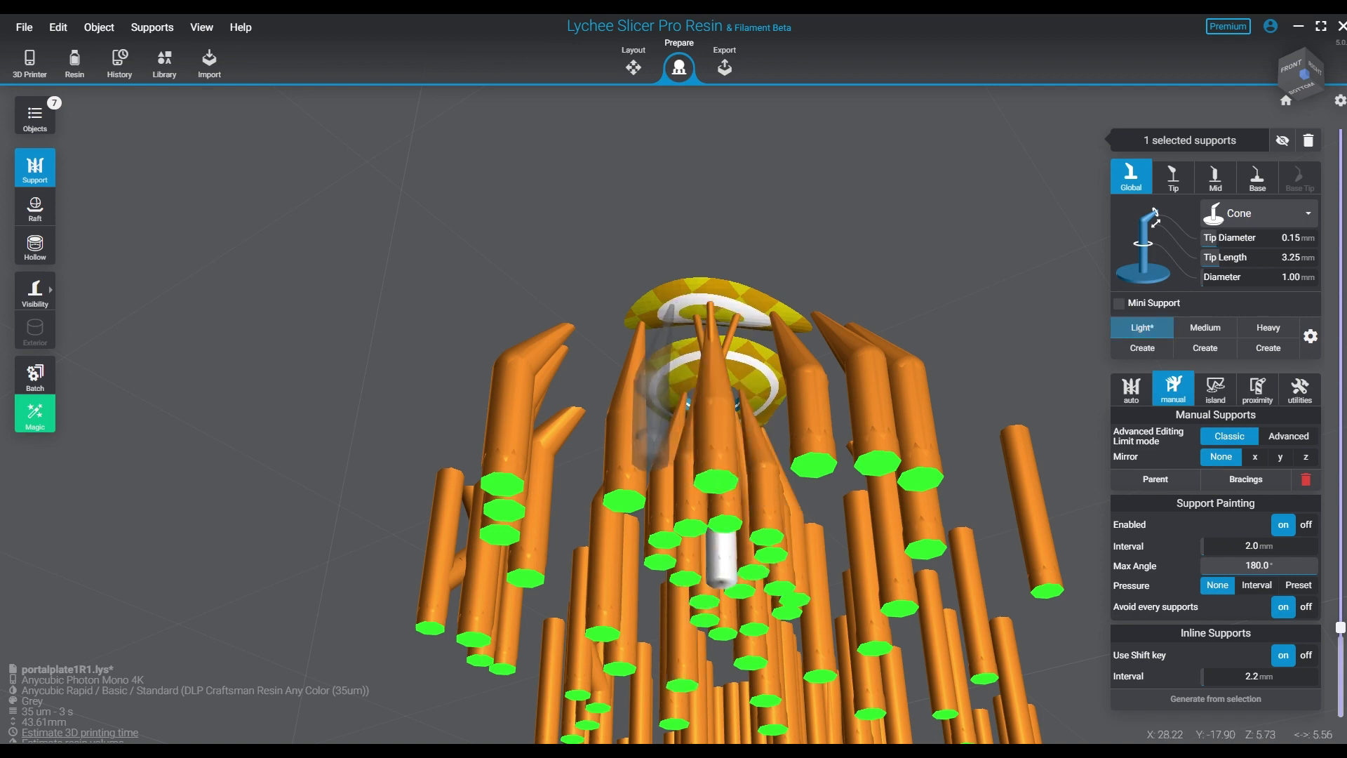
left_click(672, 306)
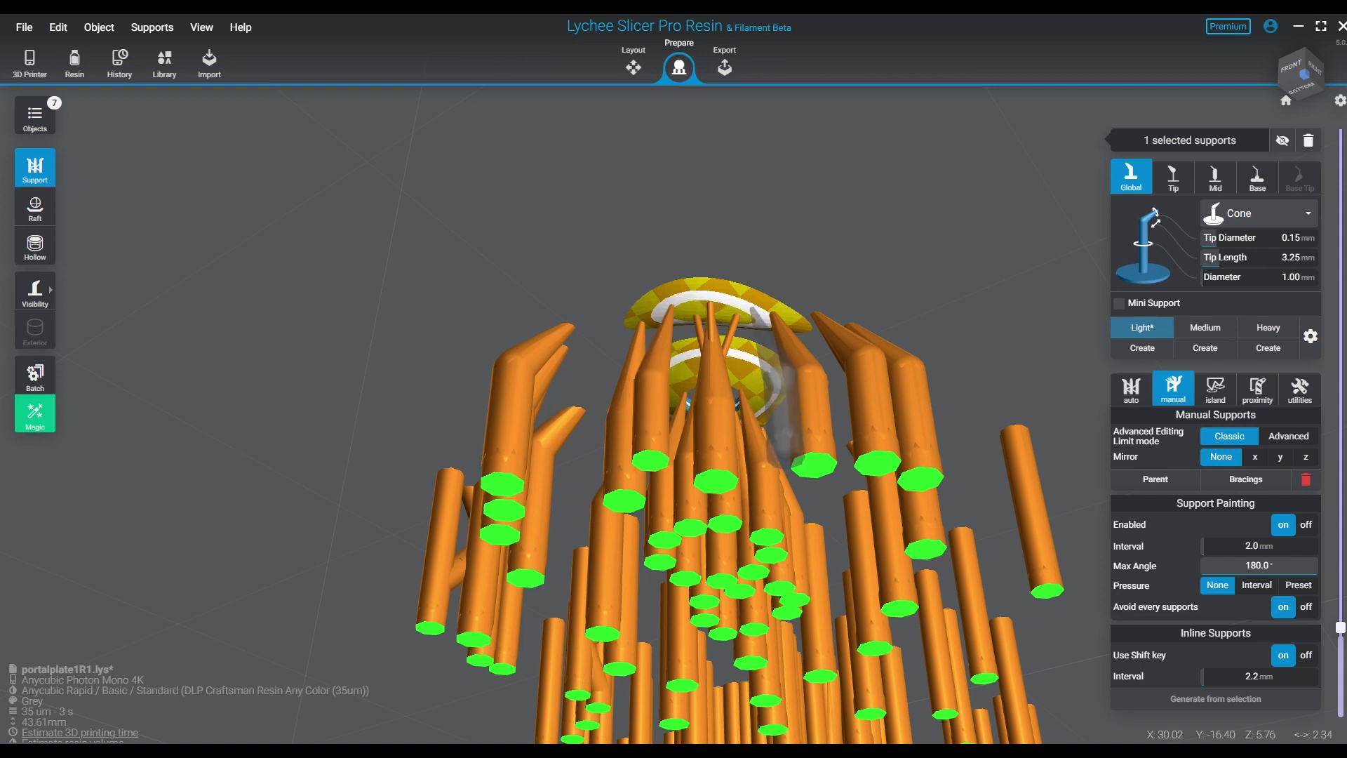
left_click(756, 310)
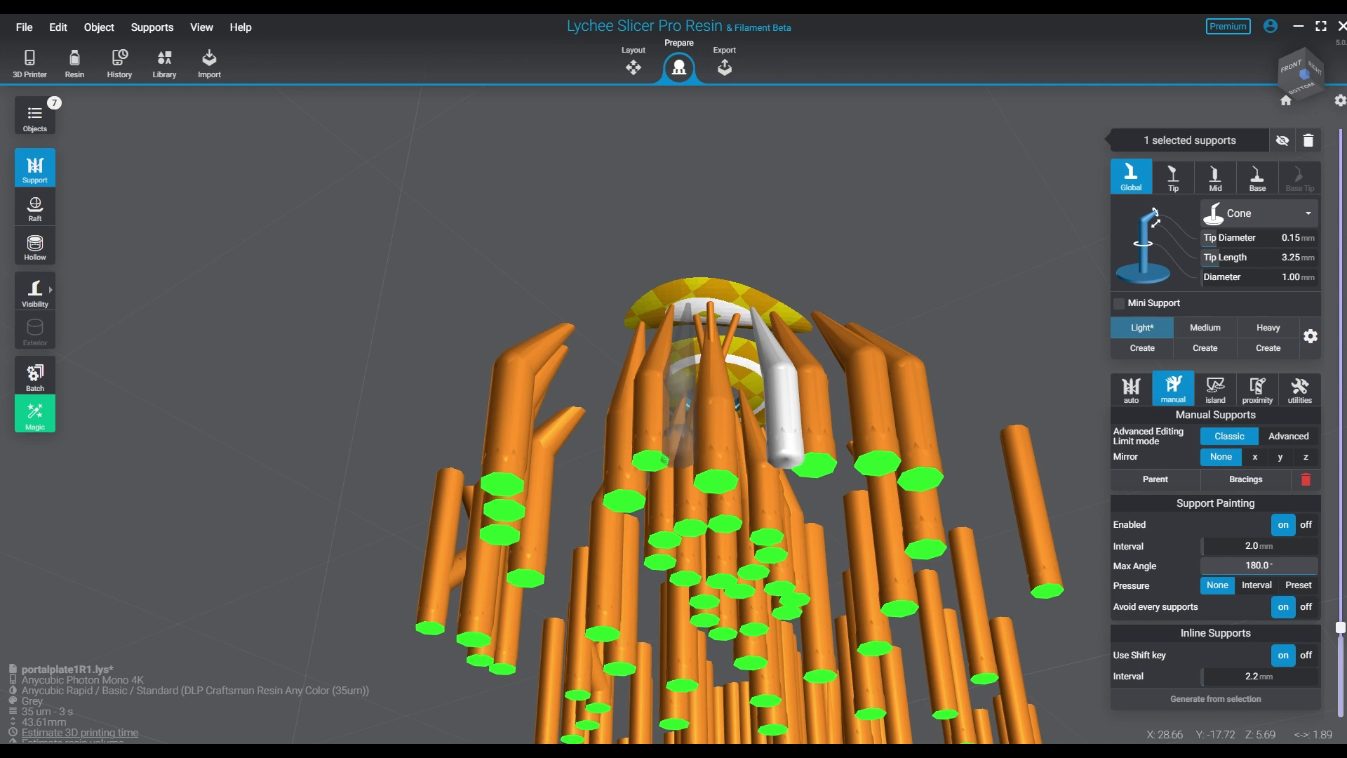
Branch extra 0.15 mm-tip supports to the crescent from the two flanking supports and a neighbouring 0.22 mm-tip support.
left_click(673, 309)
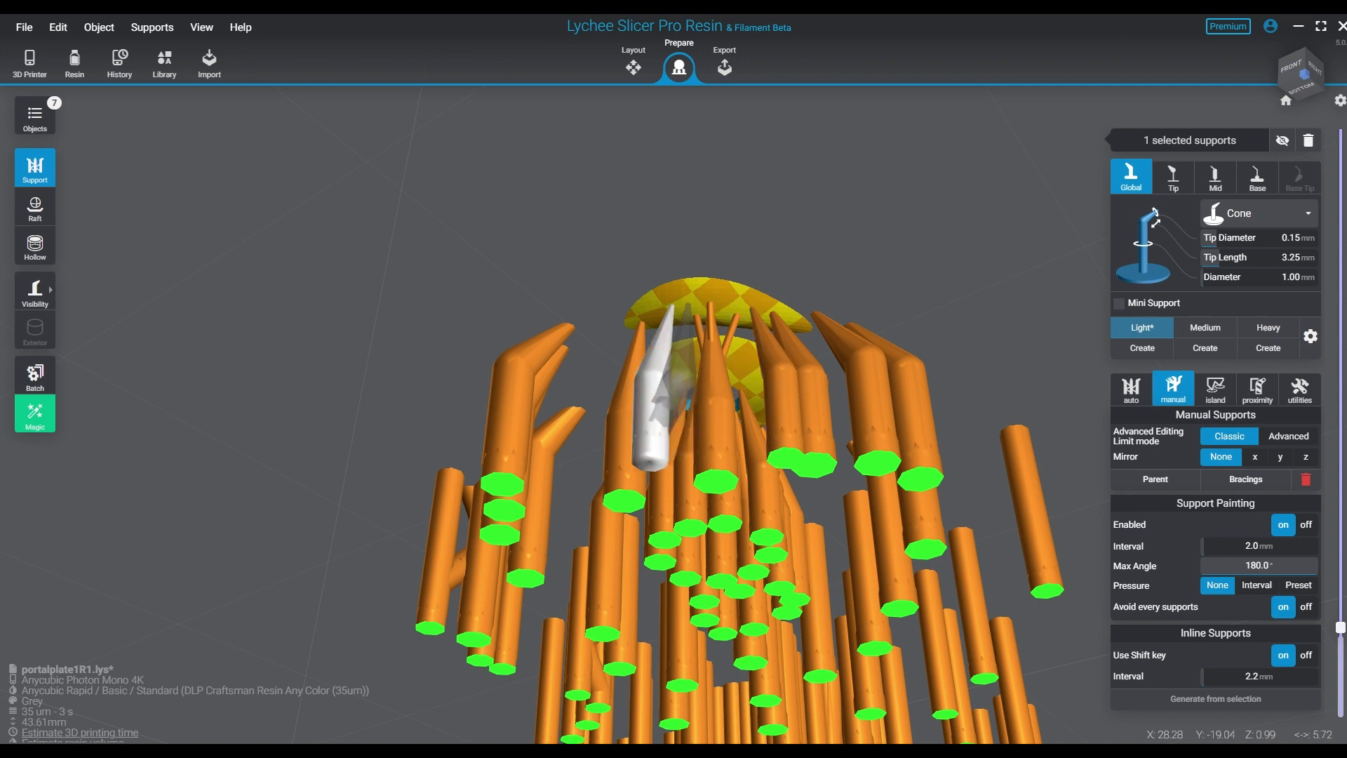
left_click(689, 306)
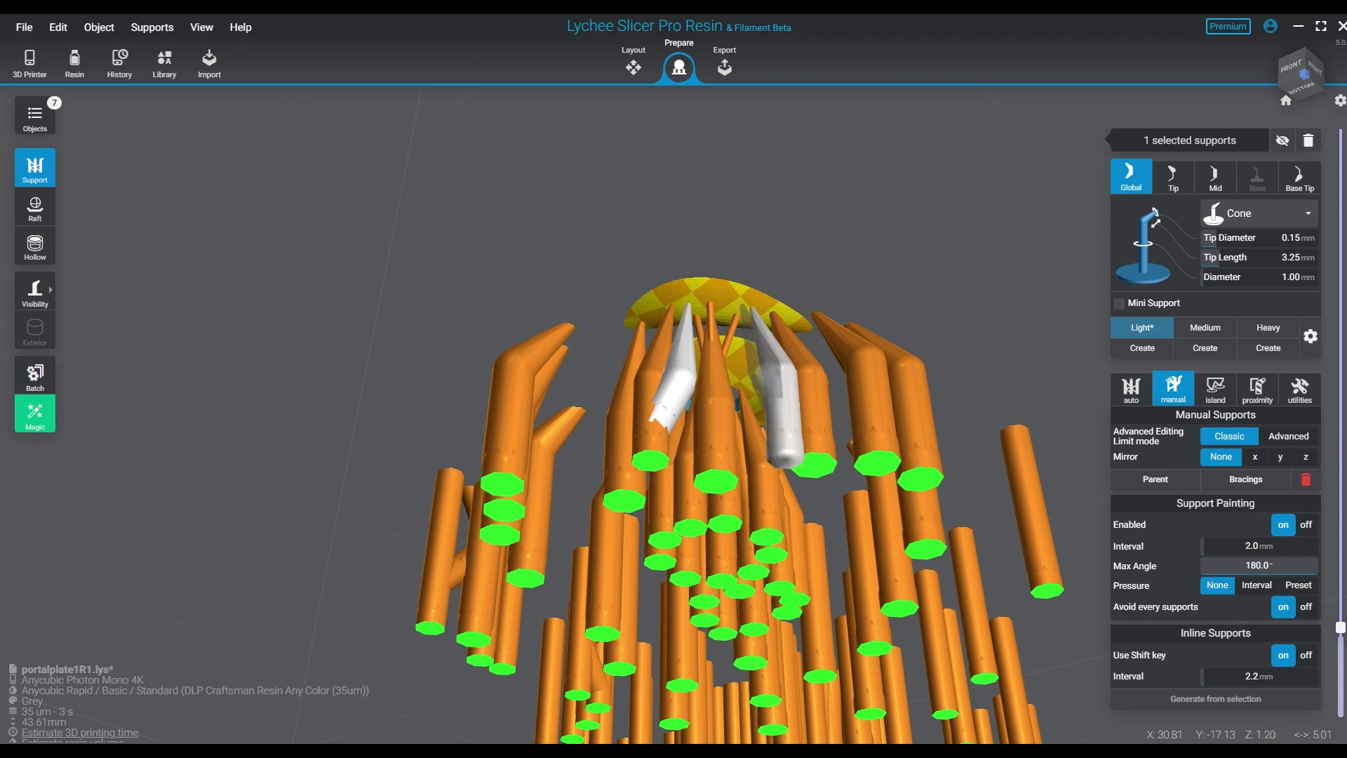
left_click(783, 403)
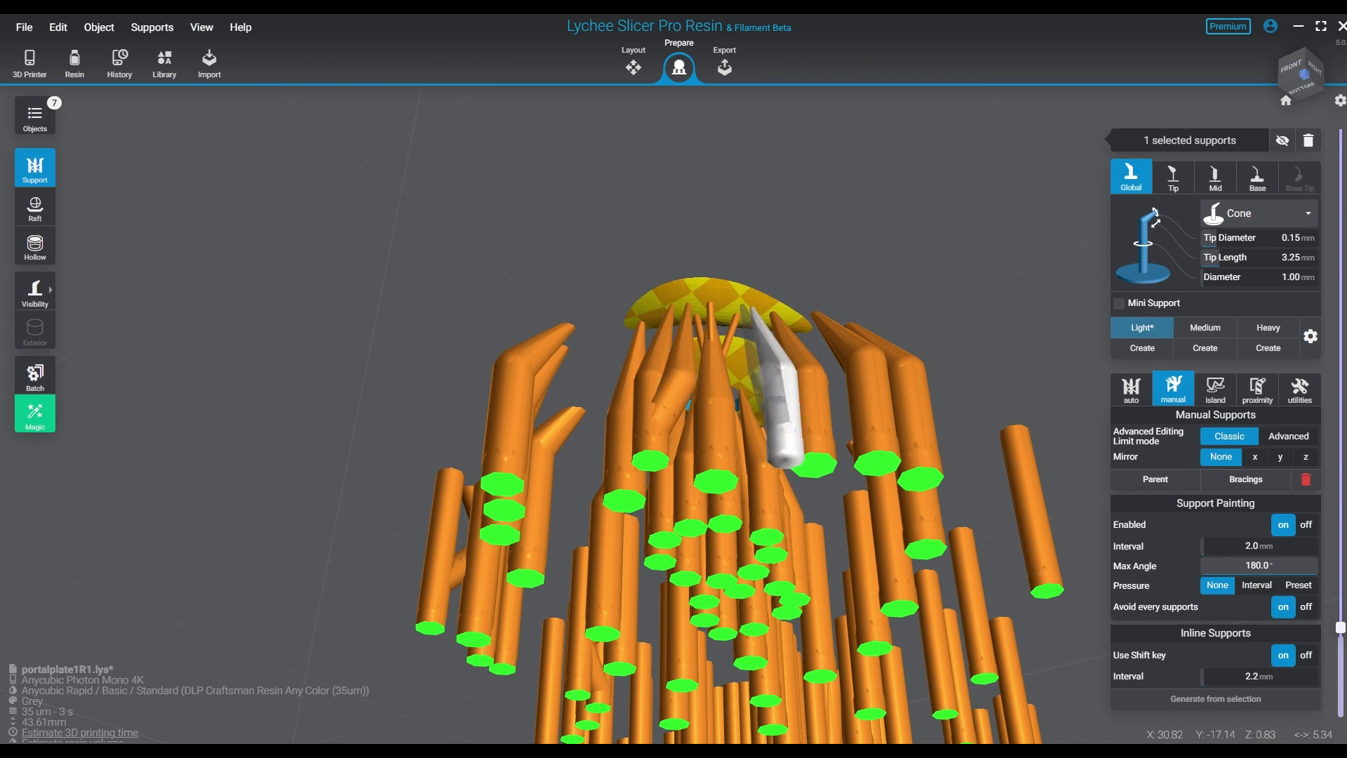
left_click(744, 307)
right_click_drag(913, 491, 1018, 484)
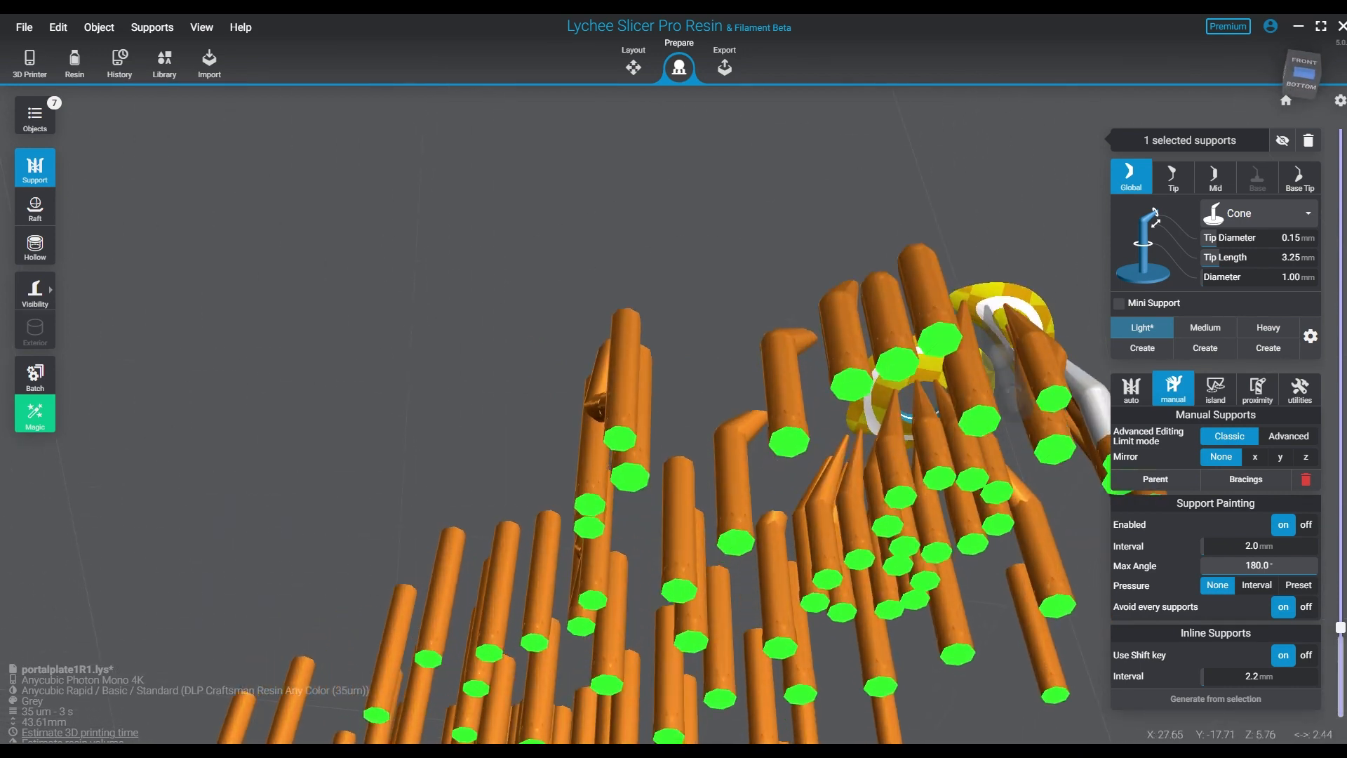
left_click(972, 384)
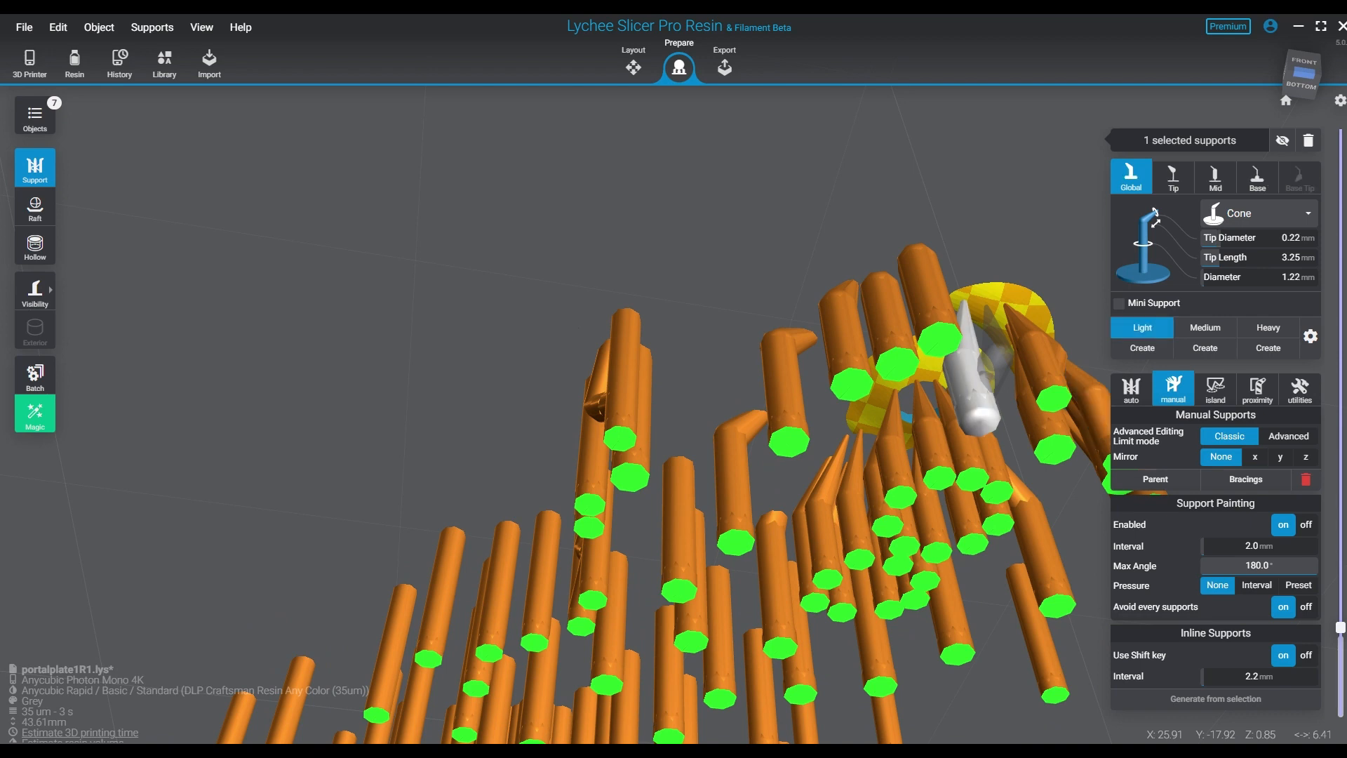
left_click(999, 353)
right_click_drag(1000, 353, 918, 359)
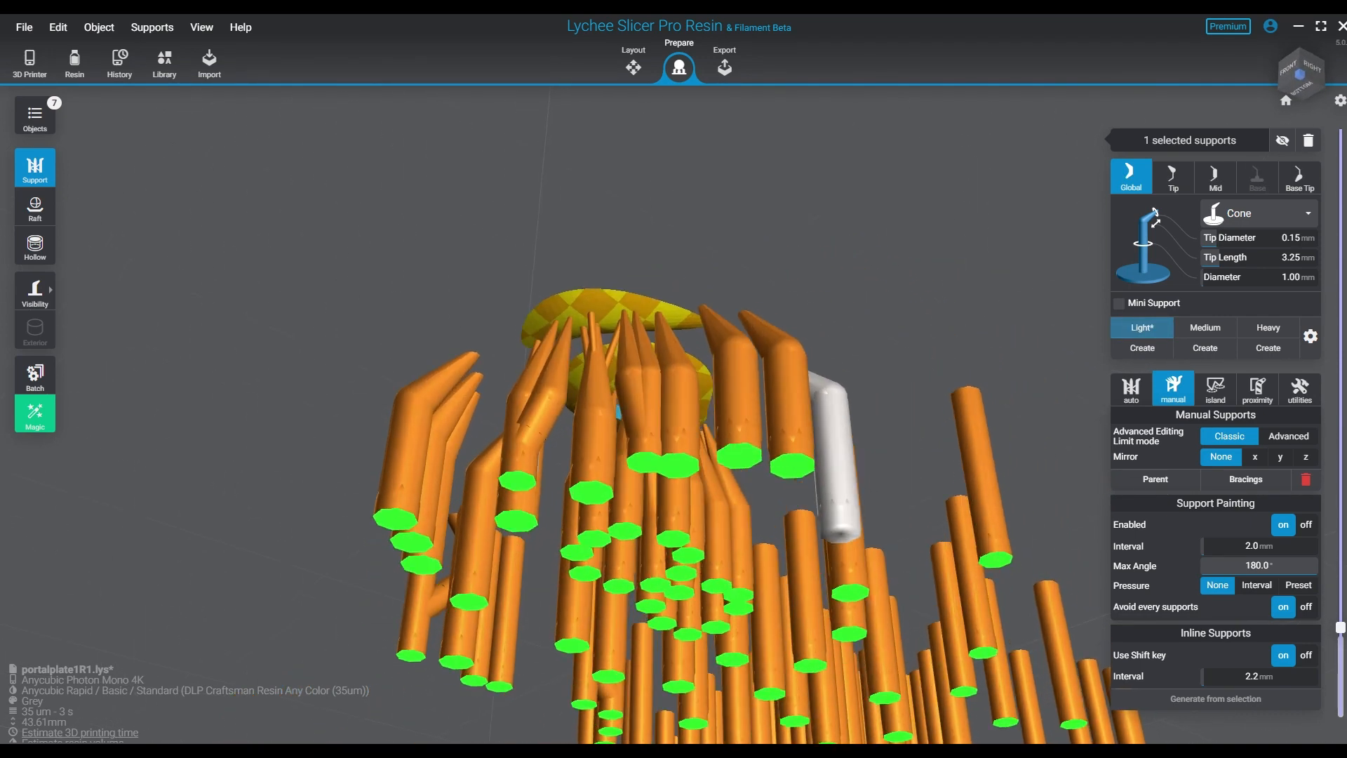
Place a 0.15 mm-tip light support under the opposite end of the crescent and branch another one from it.
right_click_drag(743, 393, 793, 347)
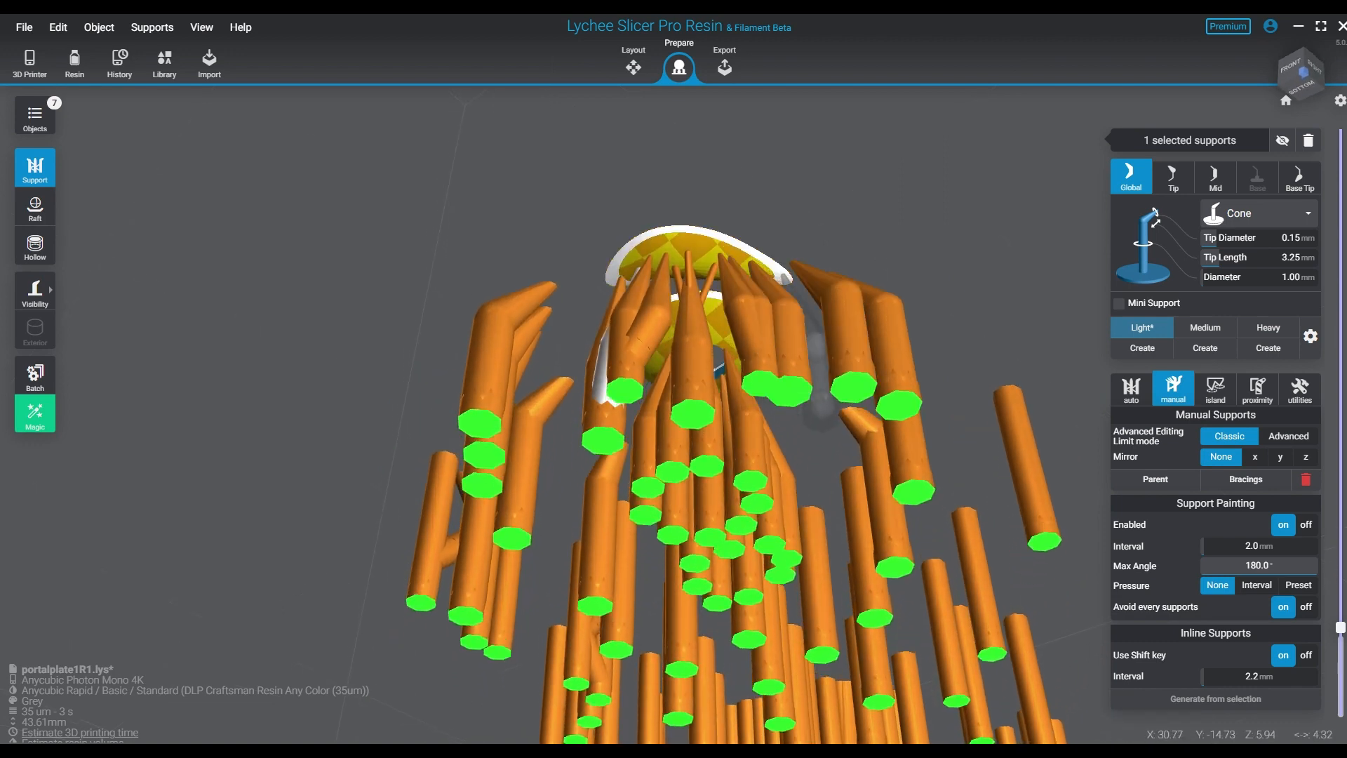
left_click(784, 276)
right_click_drag(860, 495, 800, 525)
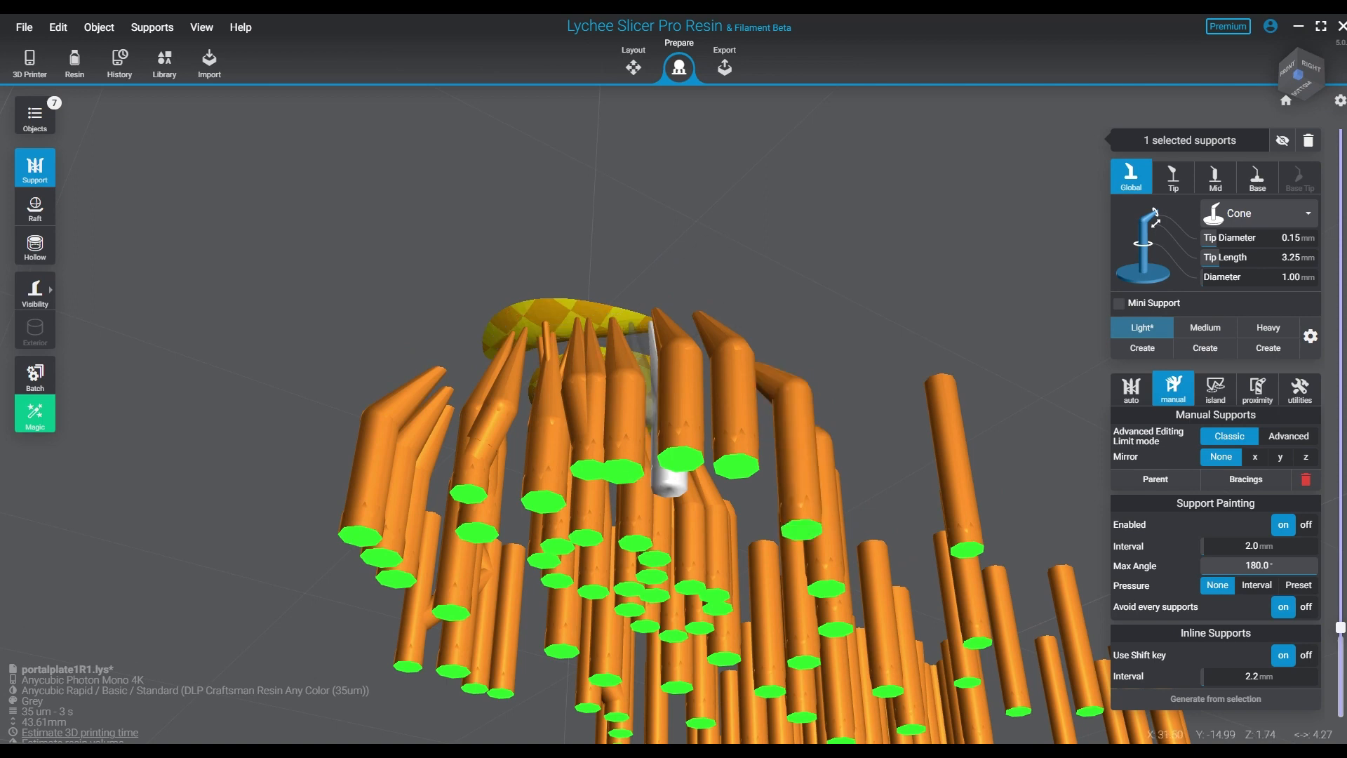
key("1")
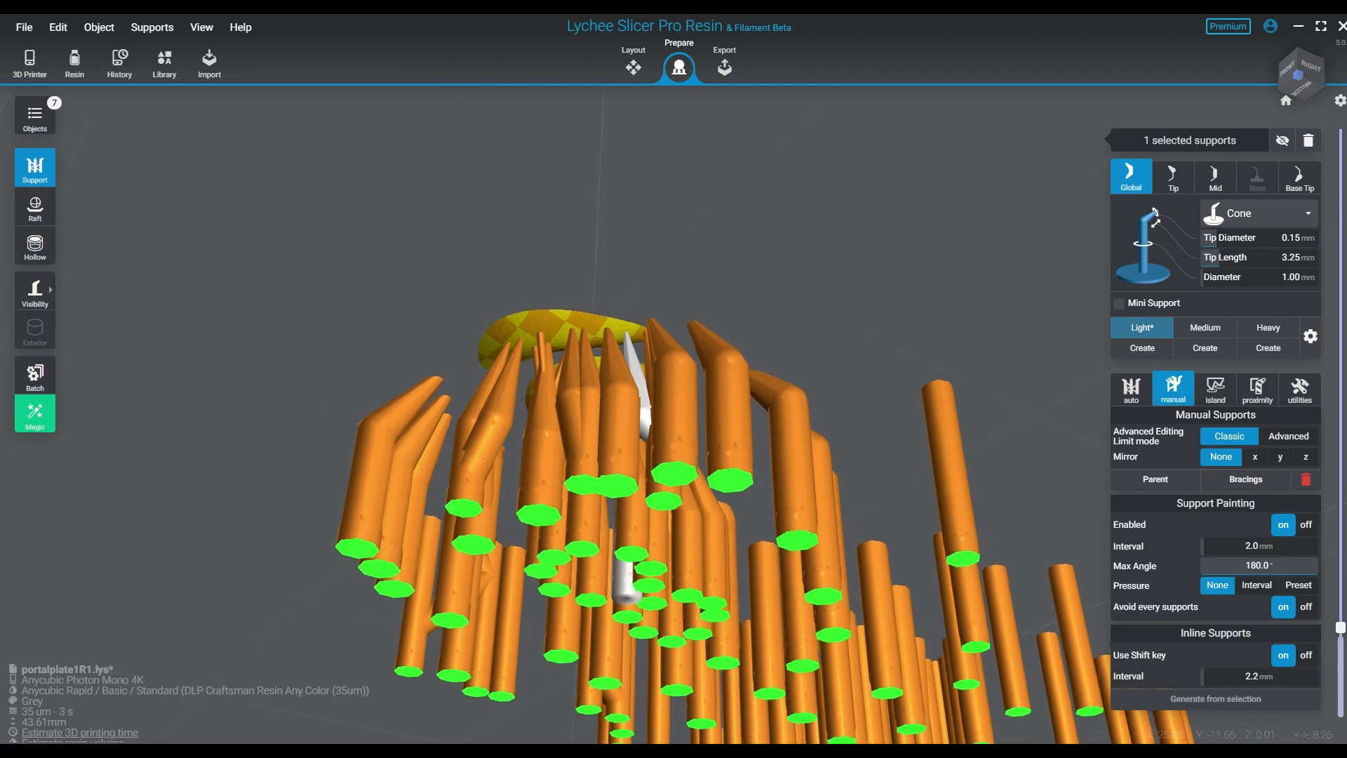
right_click_drag(800, 525, 674, 273)
left_click_drag(698, 368, 681, 586)
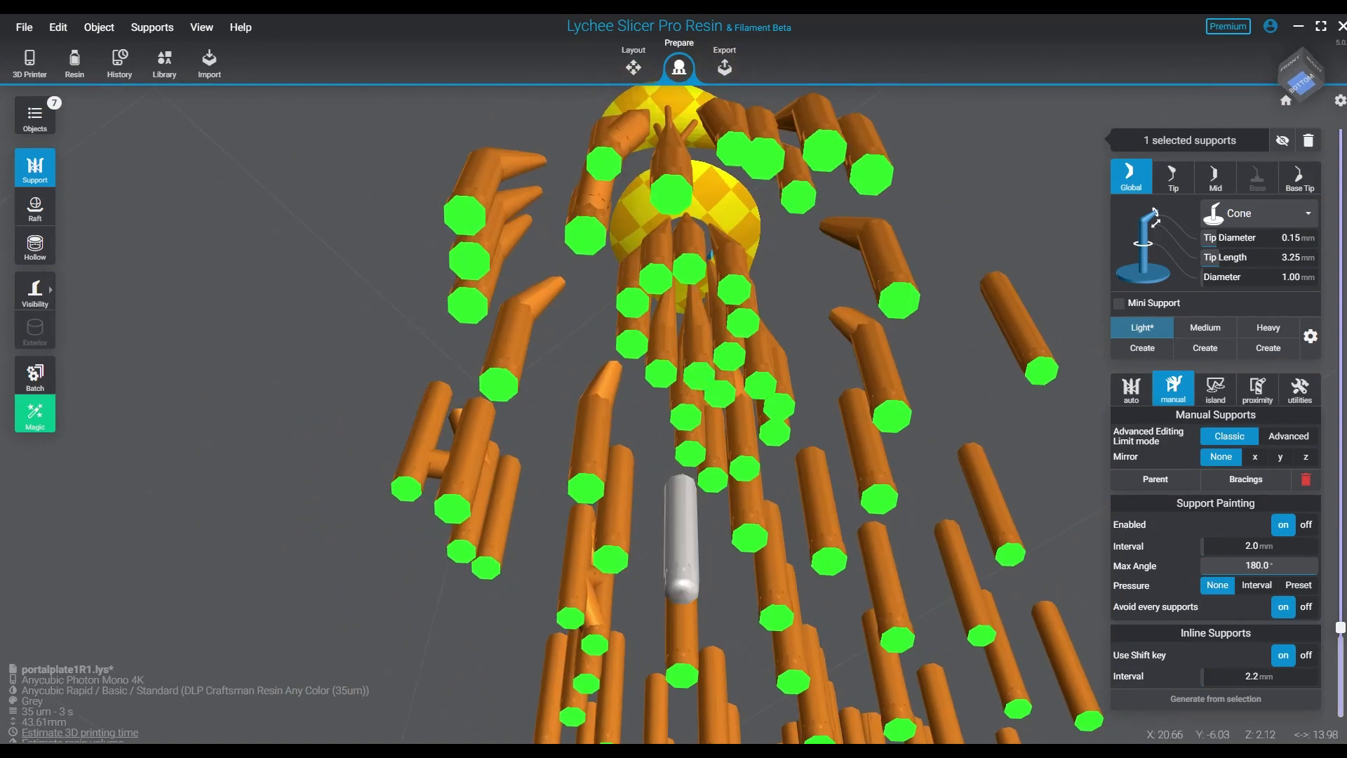
Save the scene as a new file named portalplate1R2.lys.
key("ctrl+s")
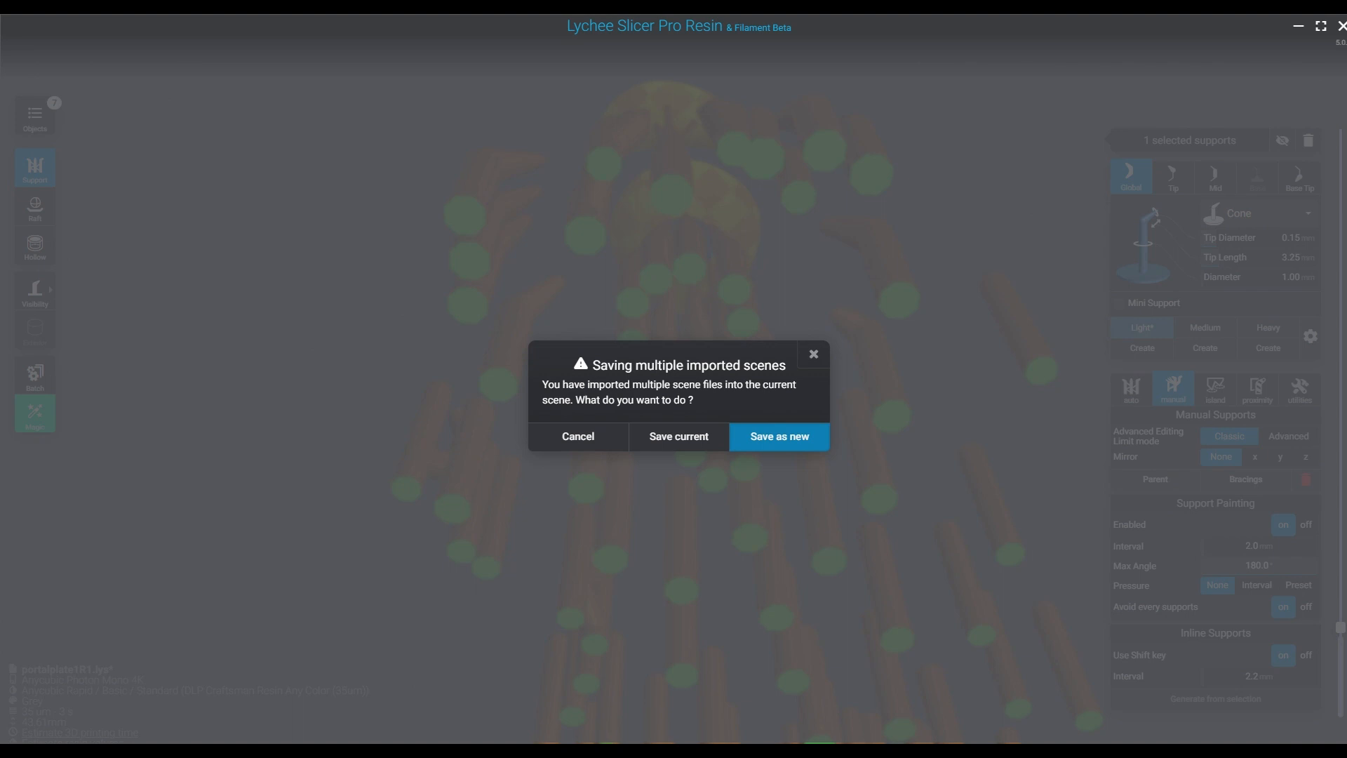
key("Return")
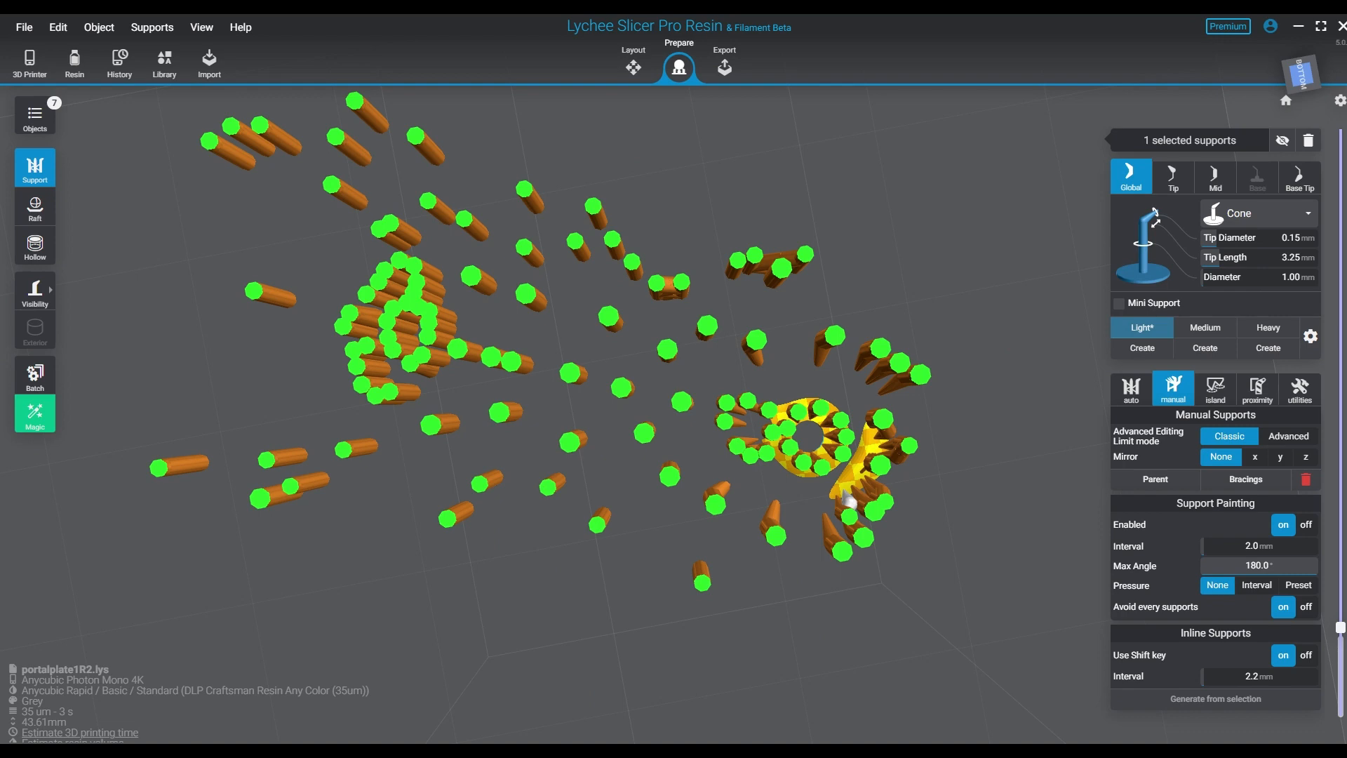
Step through the layers where the small rounded islands beside the body begin, checking how their support tips meet the first layers.
scroll(773, 483, "up", 2)
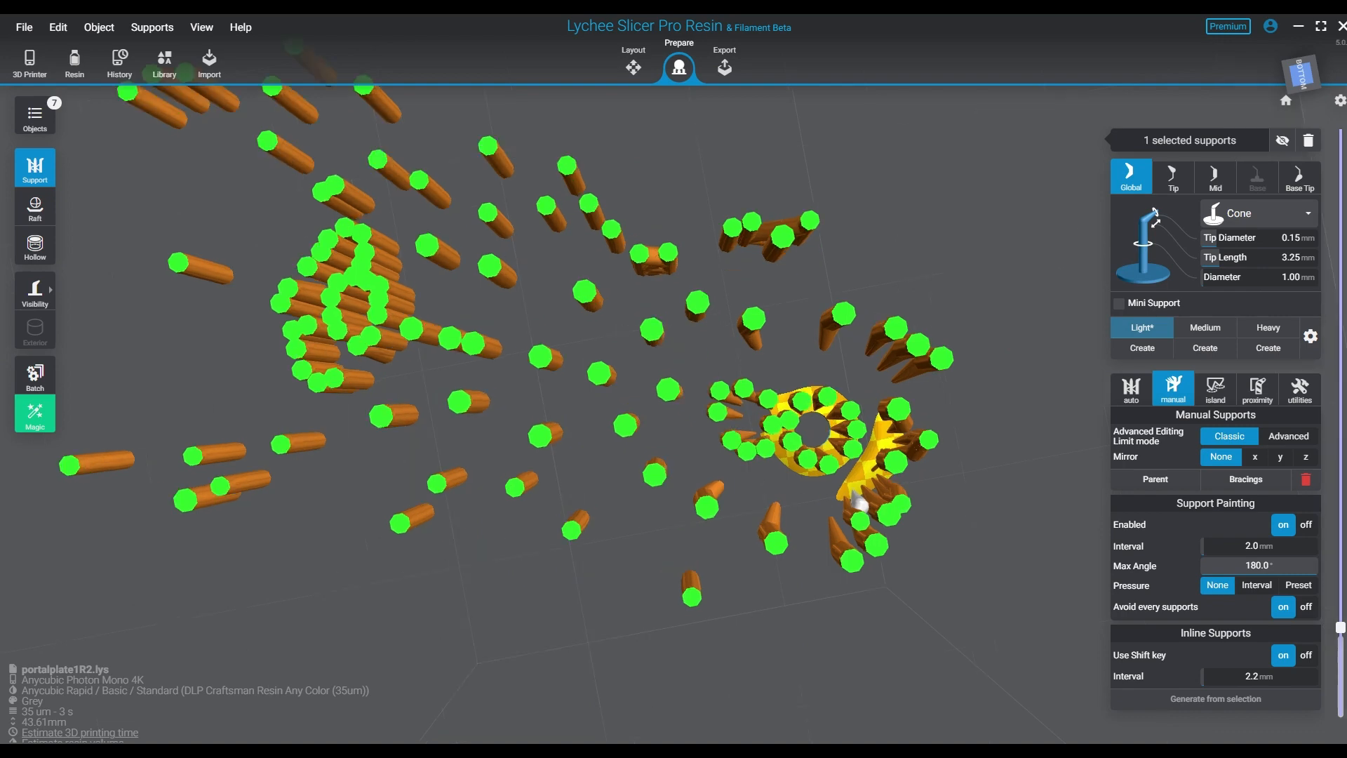
right_click_drag(828, 372, 685, 577)
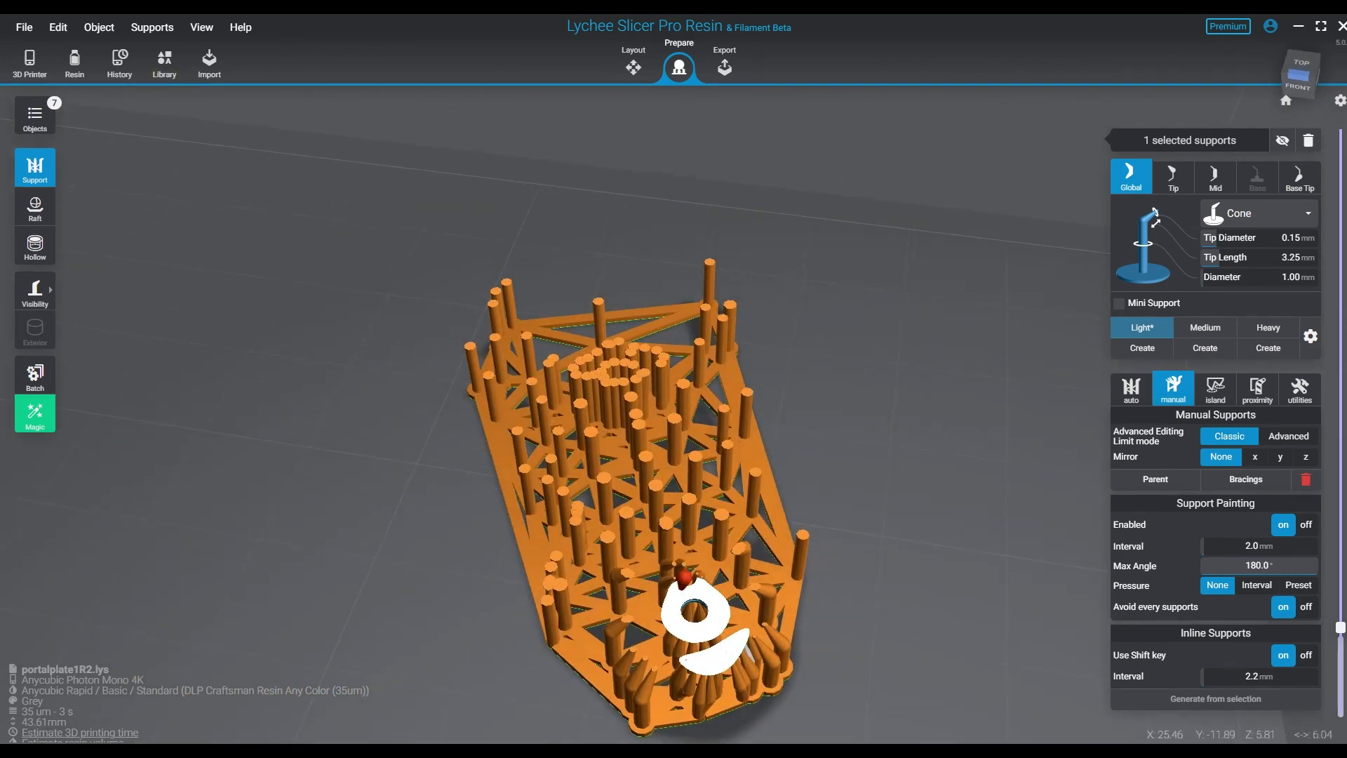
left_click_drag(1341, 627, 1342, 595)
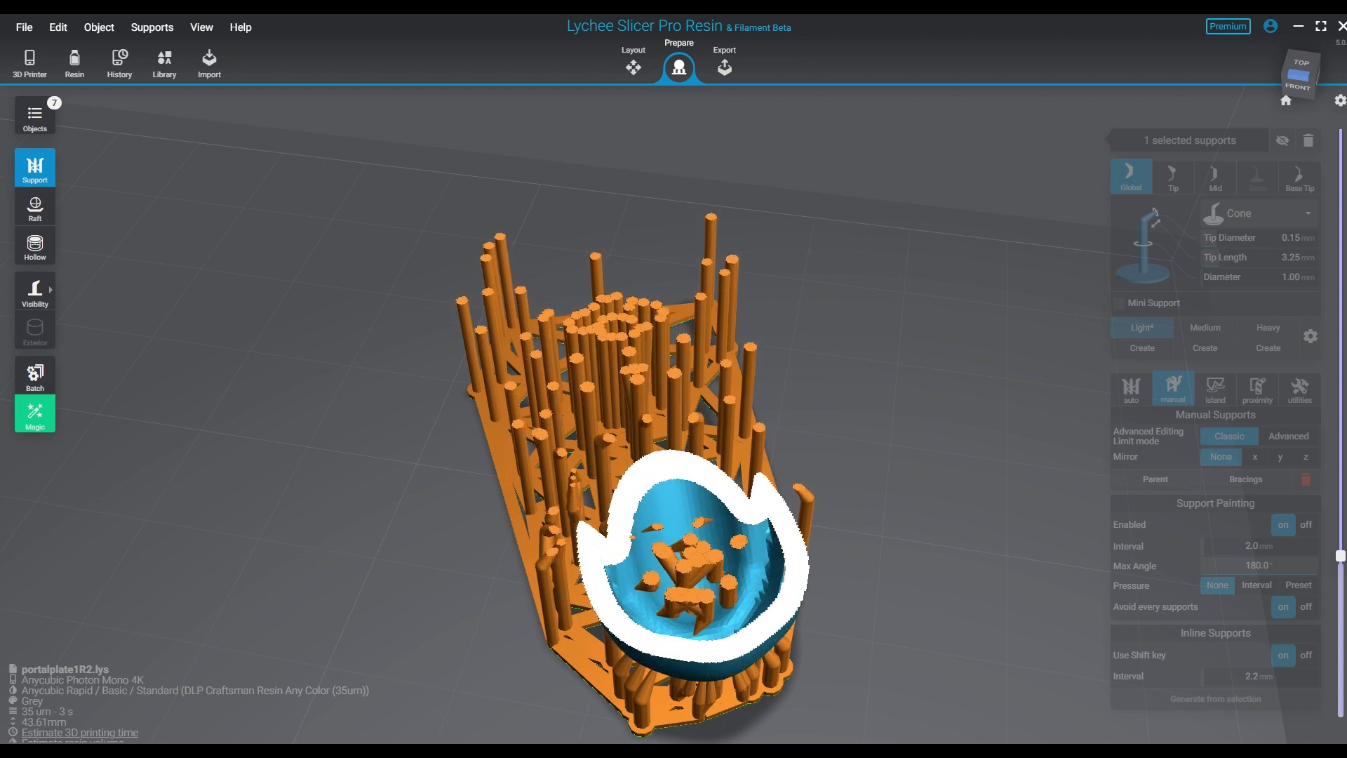
left_click_drag(1341, 547, 1341, 543)
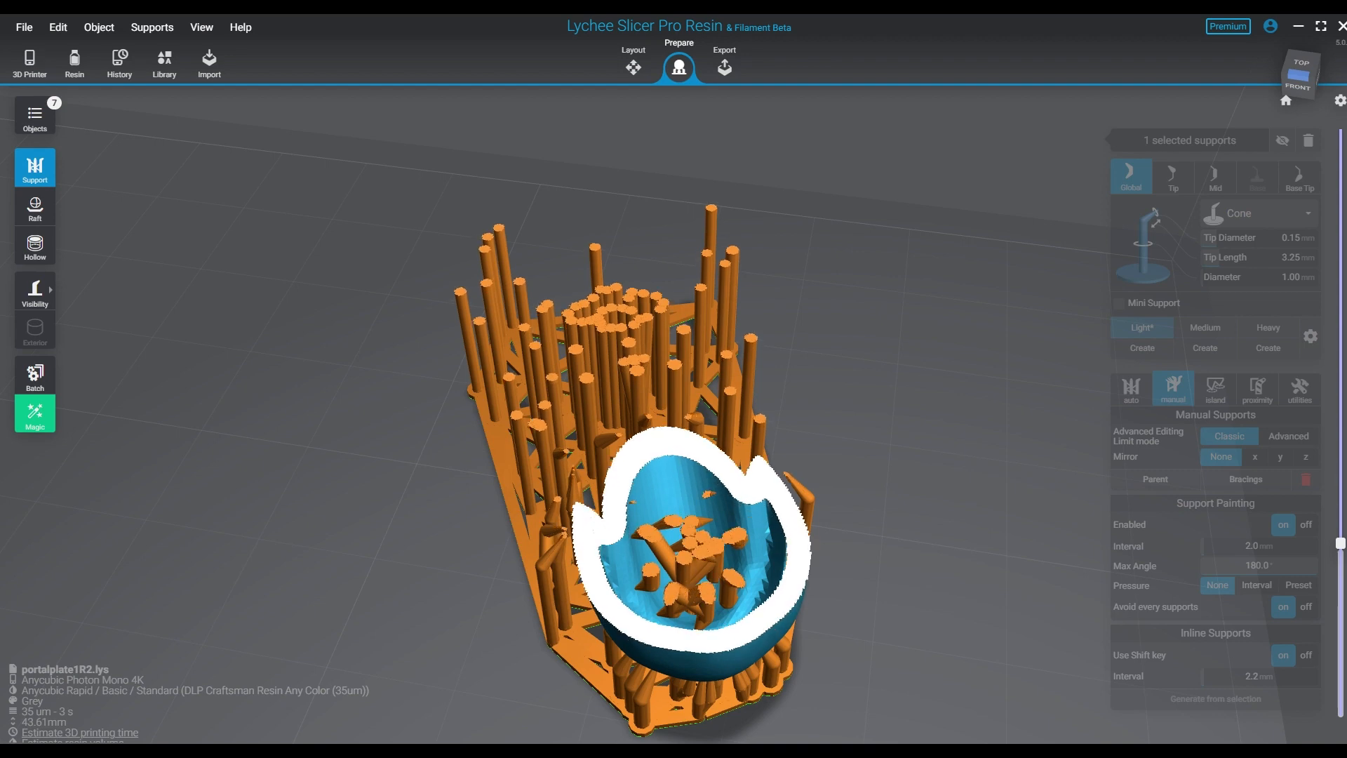
right_click_drag(877, 450, 1029, 340)
scroll(665, 484, "up", 12)
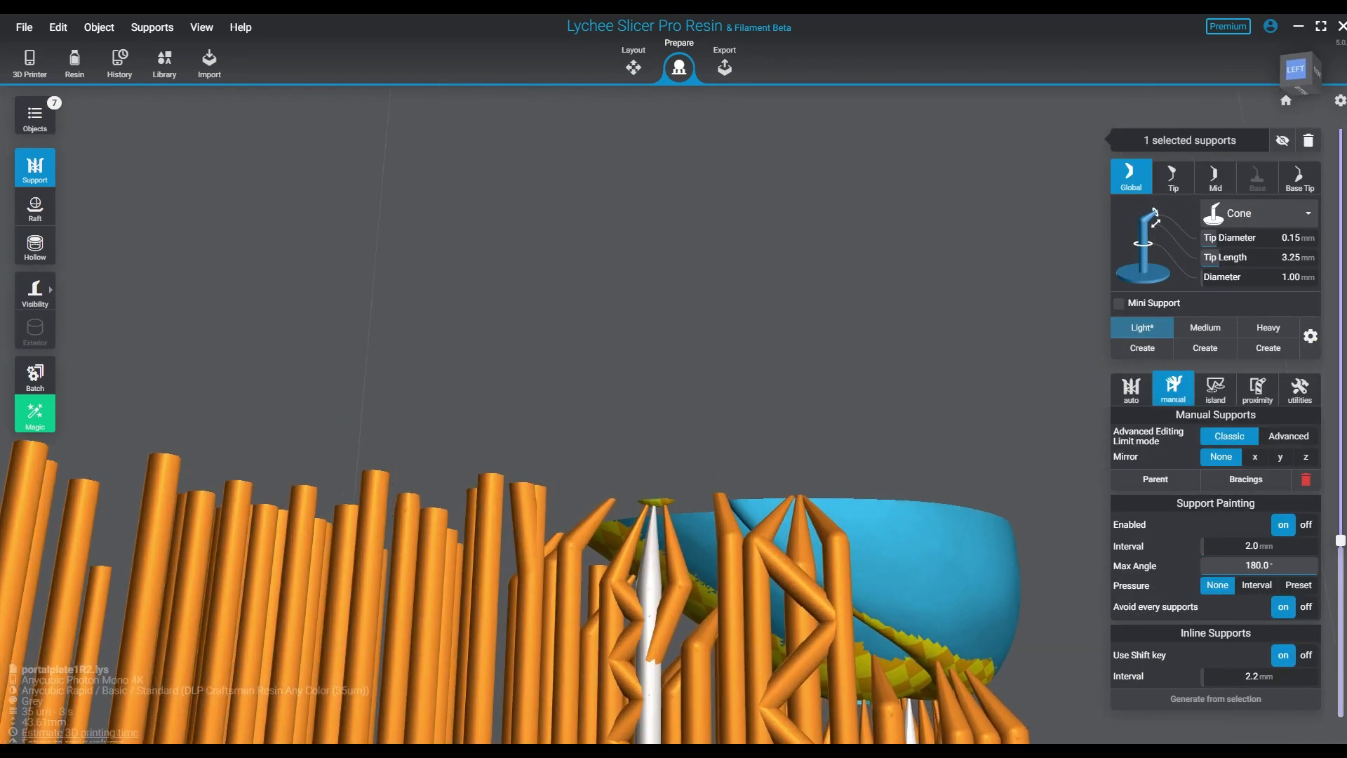
scroll(611, 505, "up", 3)
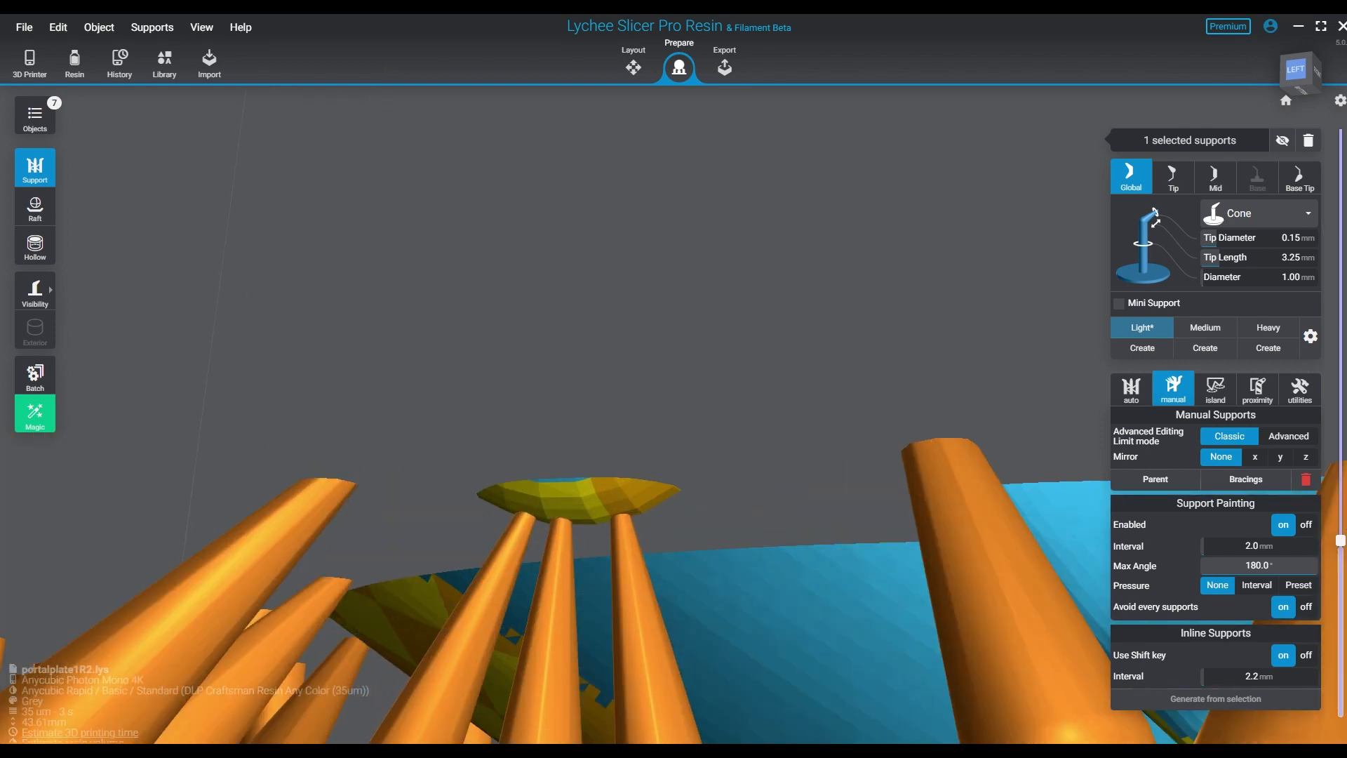
key("Down")
key("Down")
key("Down")
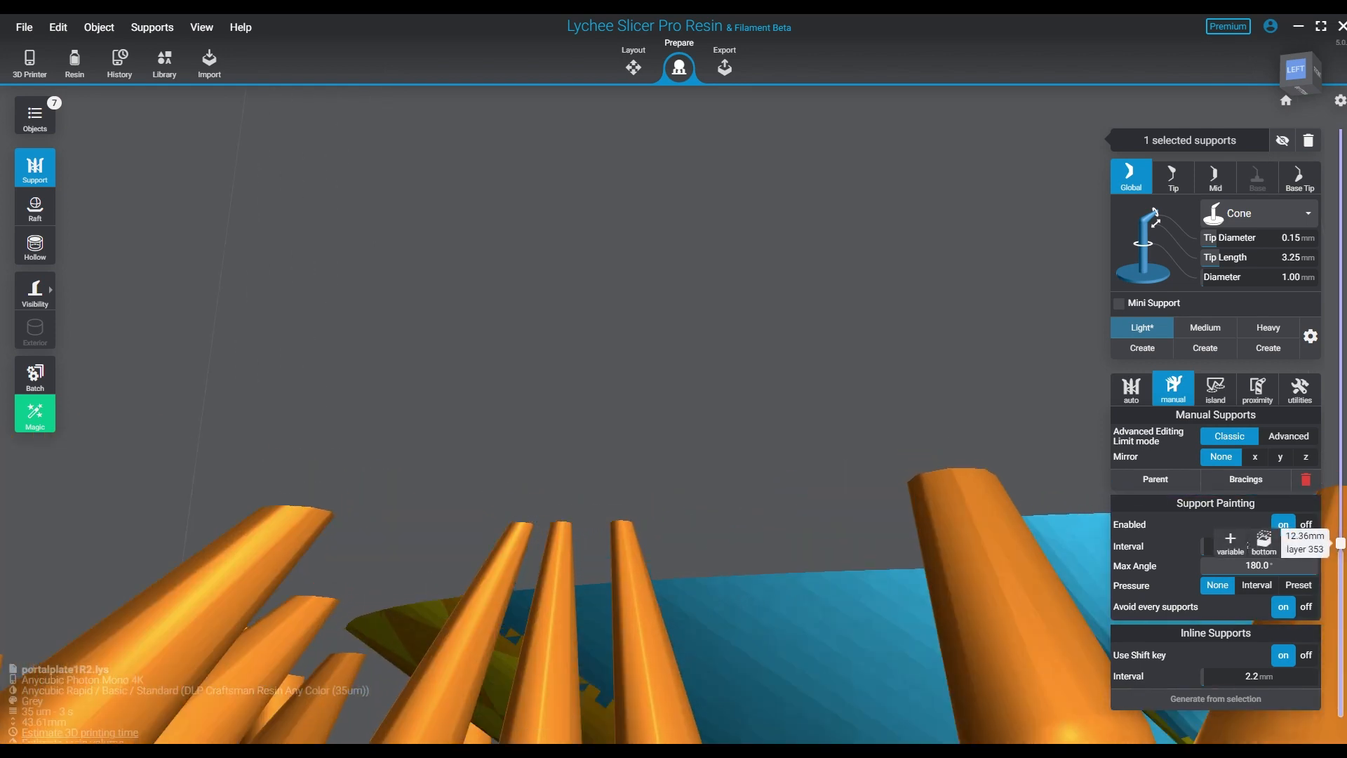
right_click_drag(632, 554, 619, 512)
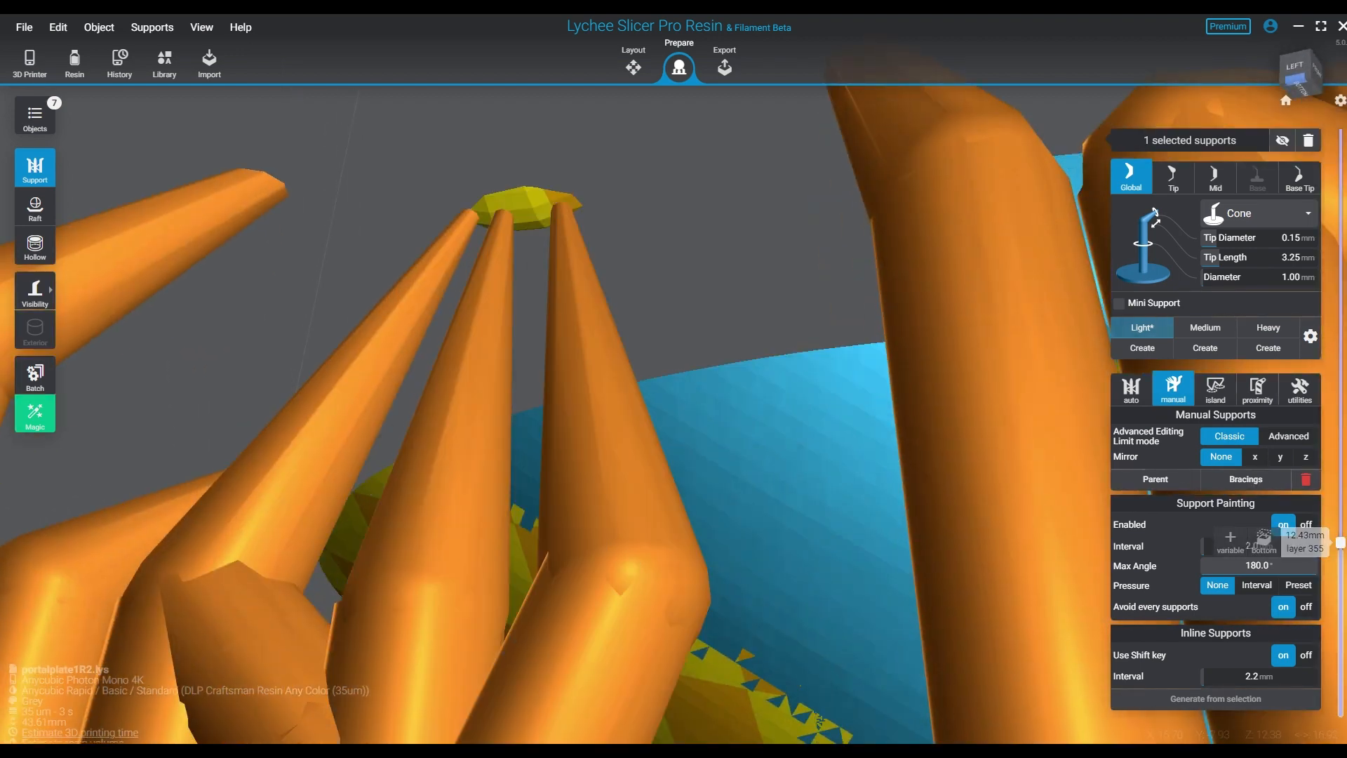
key("Up")
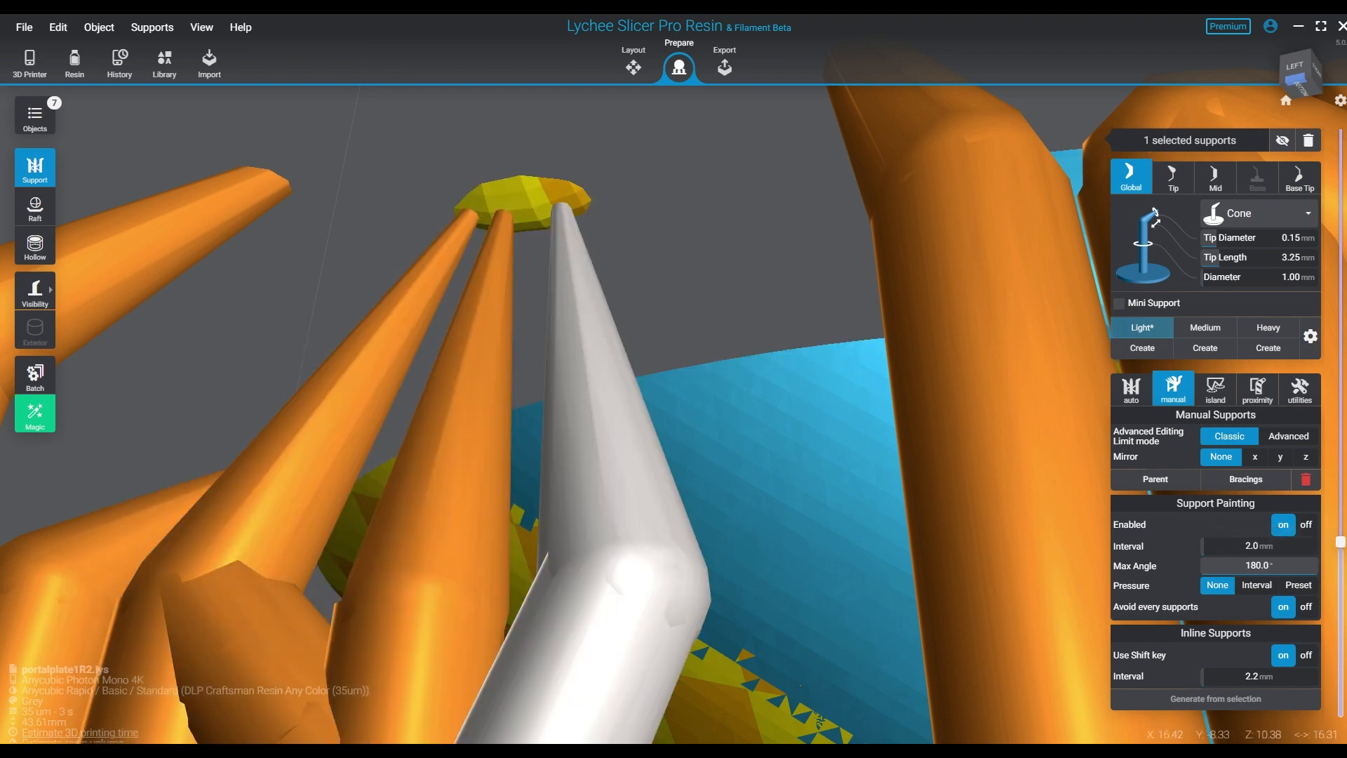
scroll(587, 356, "down", 3)
right_click_drag(533, 393, 561, 470)
left_click_drag(1341, 541, 1341, 541)
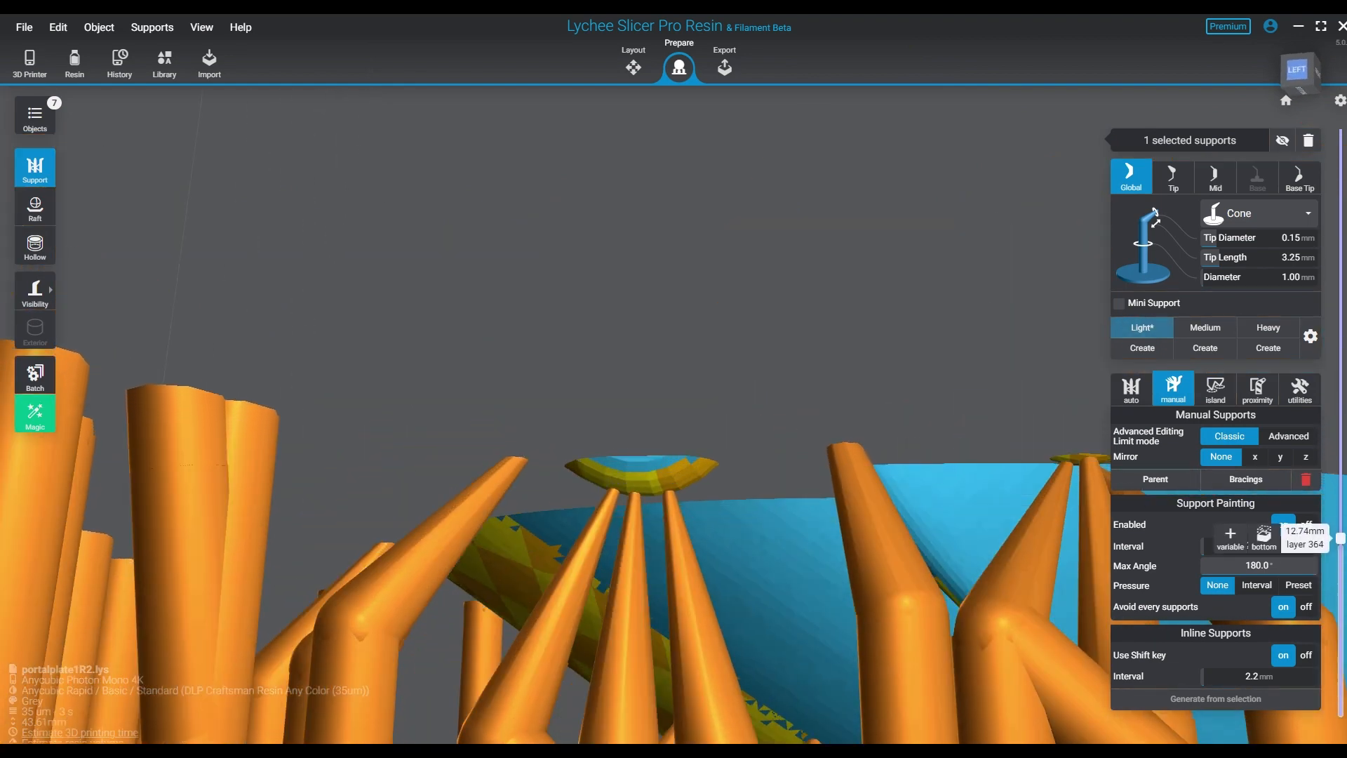
Shift the tip of the body-side light support slightly to adjust its contact under the small neighbouring island.
mouse_move(632, 449)
right_mouse_down()
mouse_move(642, 376)
mouse_move(630, 435)
right_mouse_up()
middle_click_drag(632, 428, 555, 467)
right_click_drag(556, 467, 449, 465)
middle_click_drag(450, 464, 463, 348)
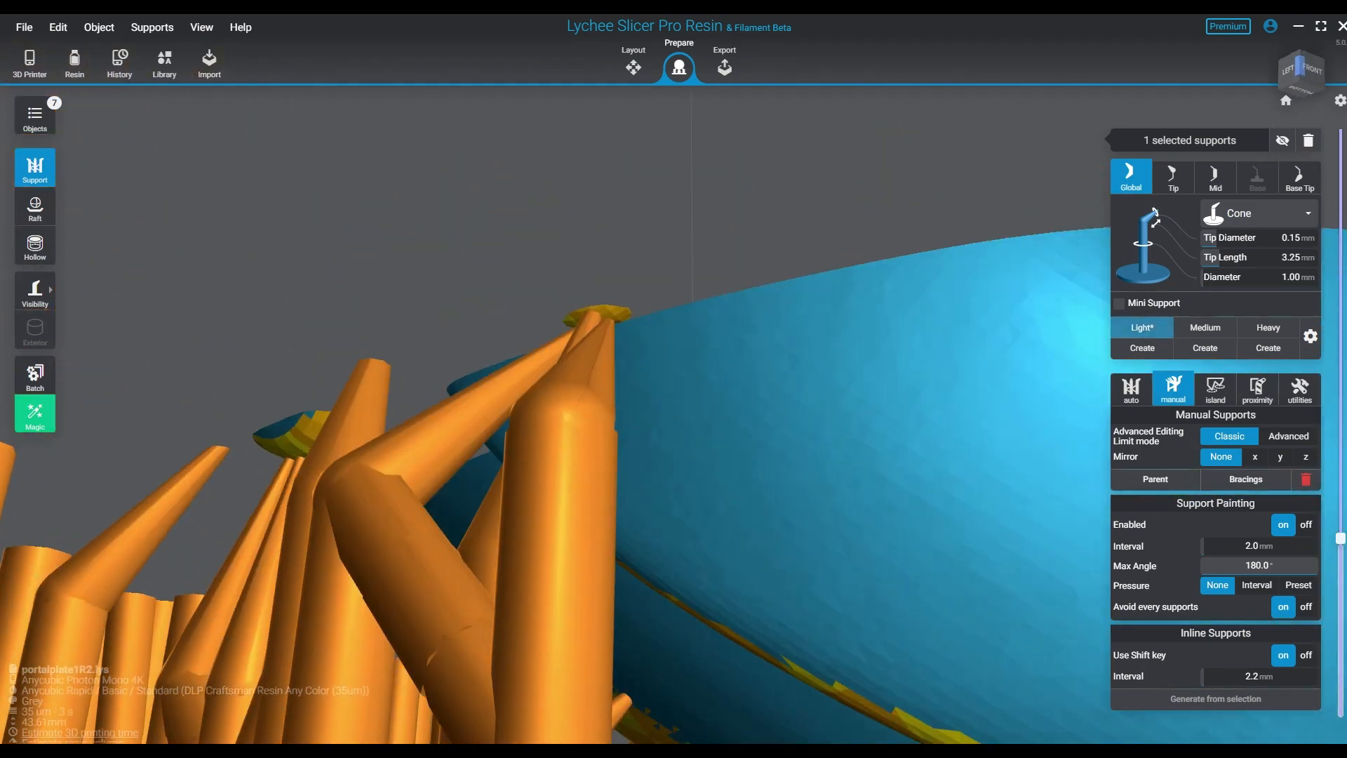
right_click_drag(611, 477, 523, 446)
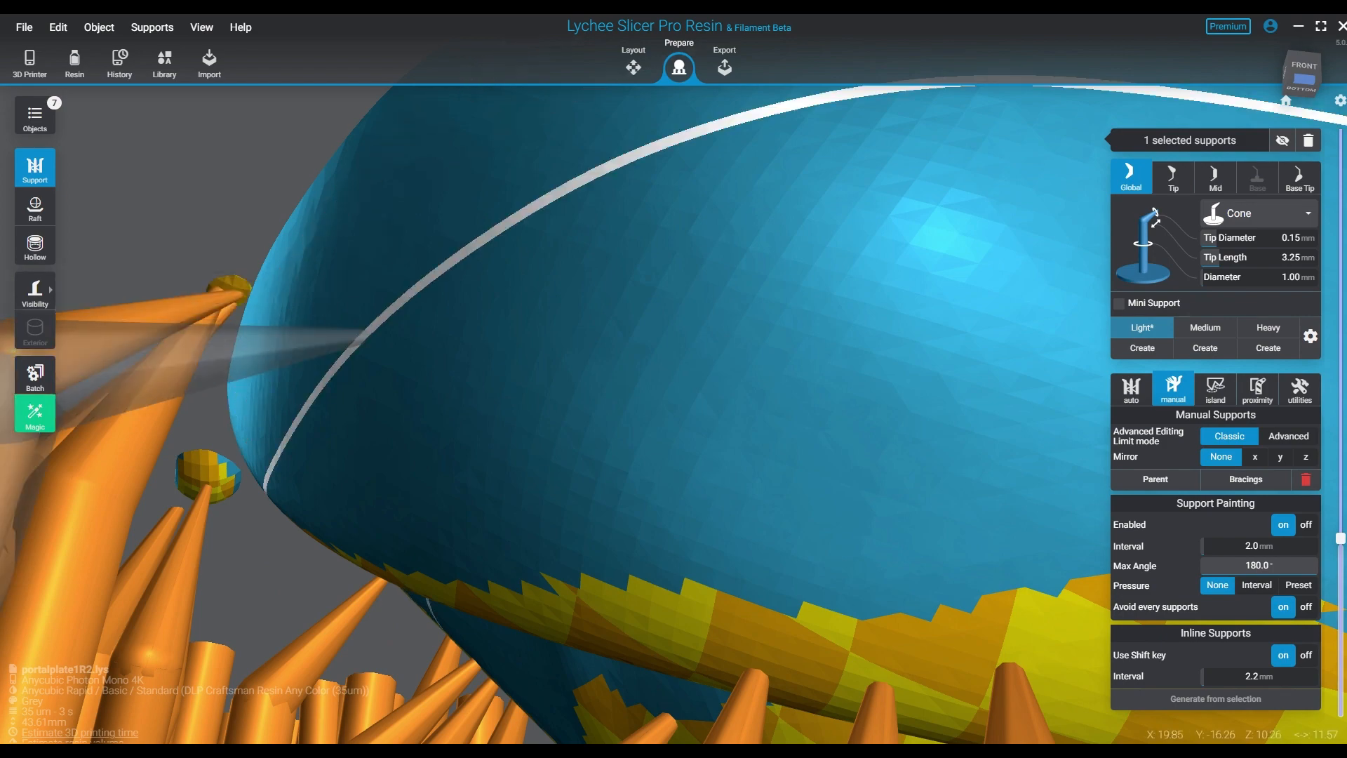
right_click_drag(351, 341, 442, 435)
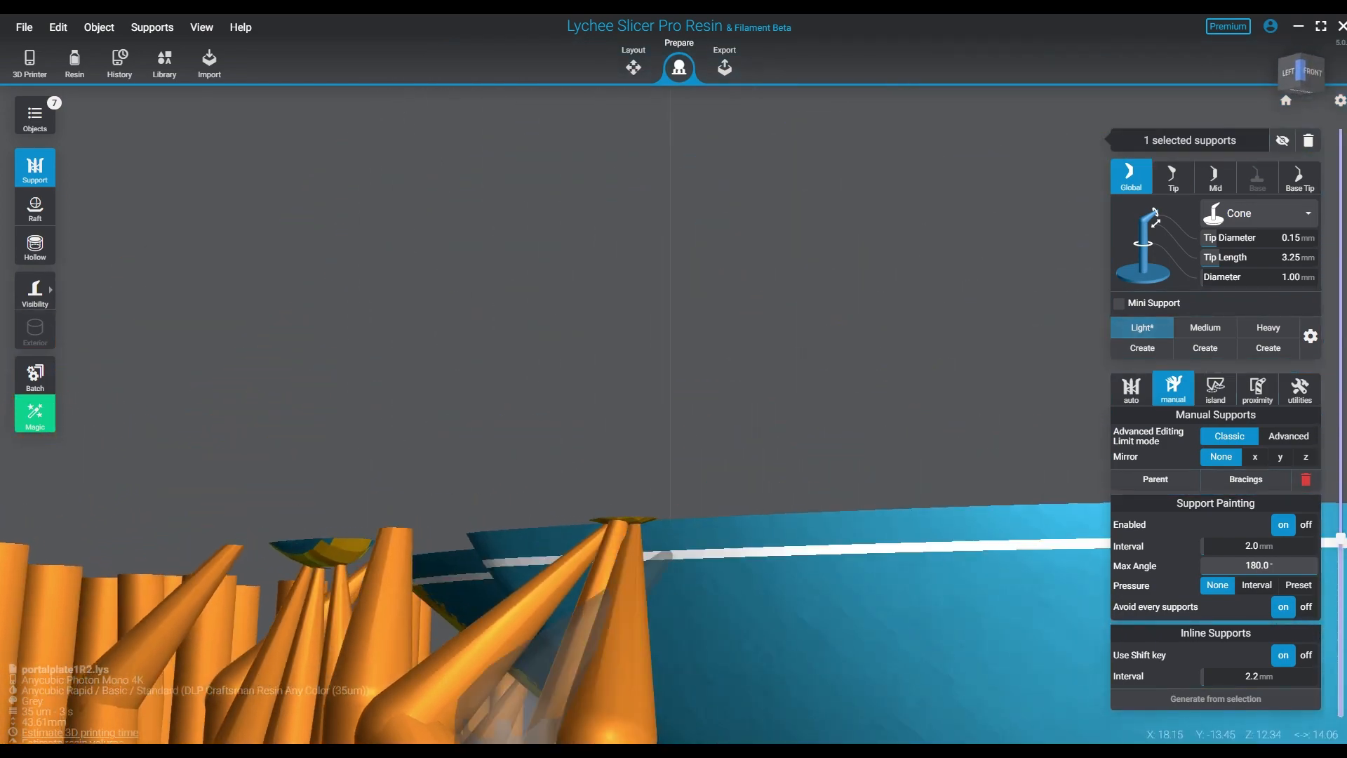
middle_click_drag(653, 555, 702, 270)
right_click_drag(701, 270, 744, 292)
right_click_drag(1011, 468, 953, 480)
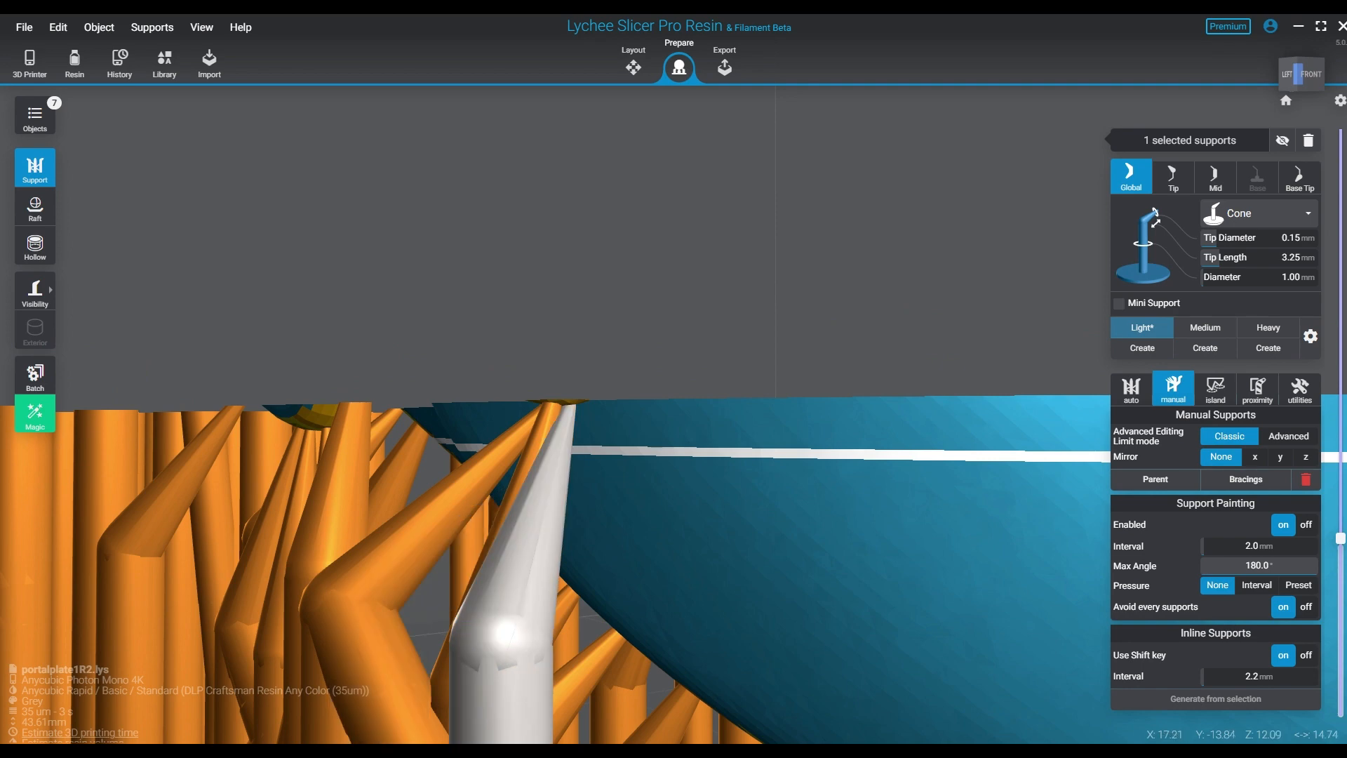
double_click(514, 554)
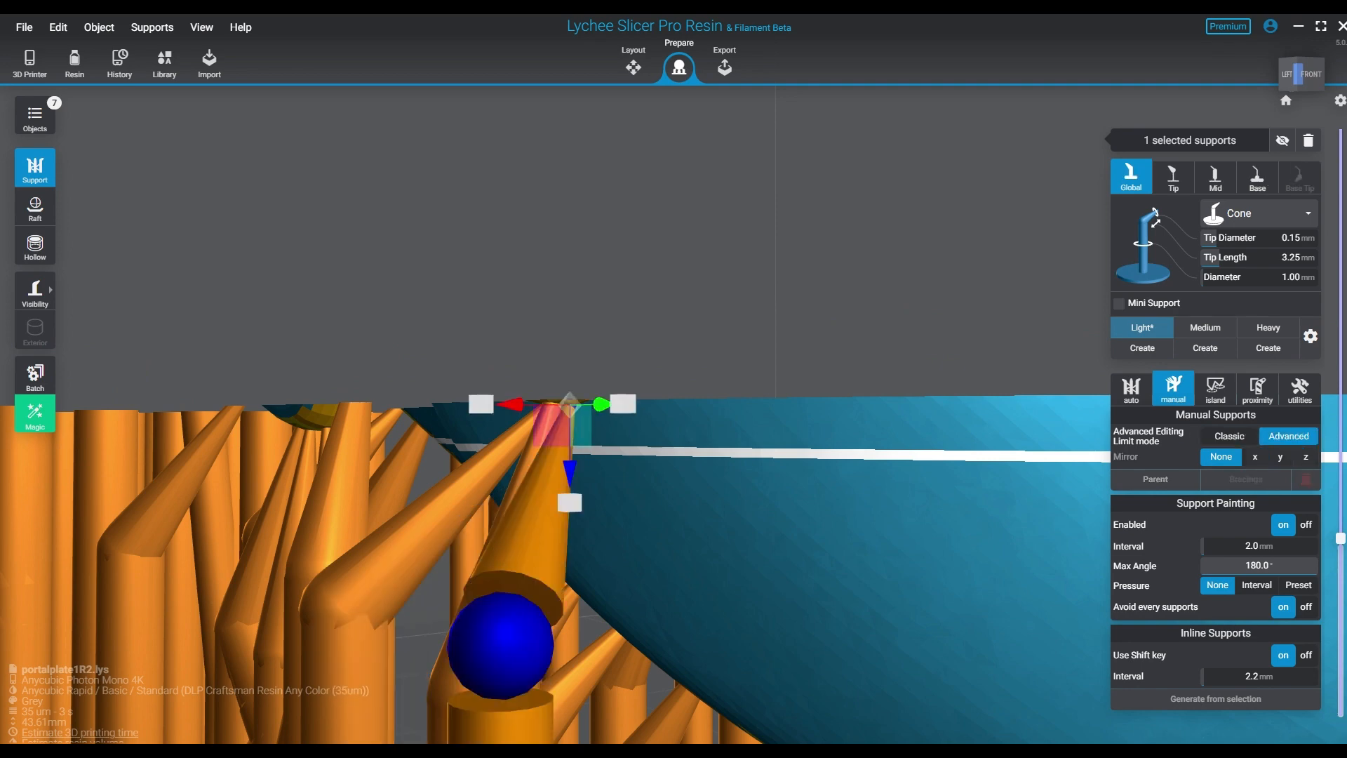
mouse_move(601, 404)
left_mouse_down()
mouse_move(618, 403)
mouse_move(597, 404)
left_mouse_up()
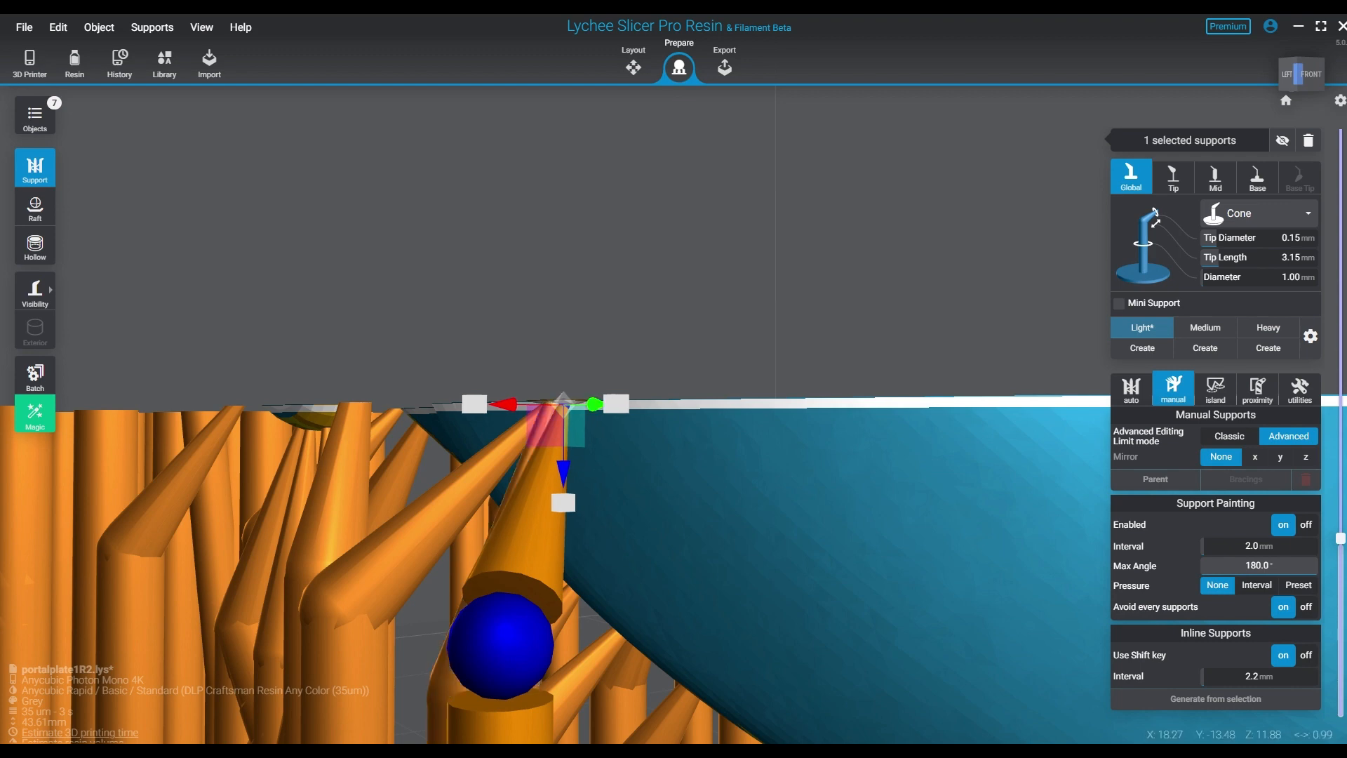
key("space")
mouse_move(807, 484)
right_mouse_down()
mouse_move(841, 511)
mouse_move(833, 484)
right_mouse_up()
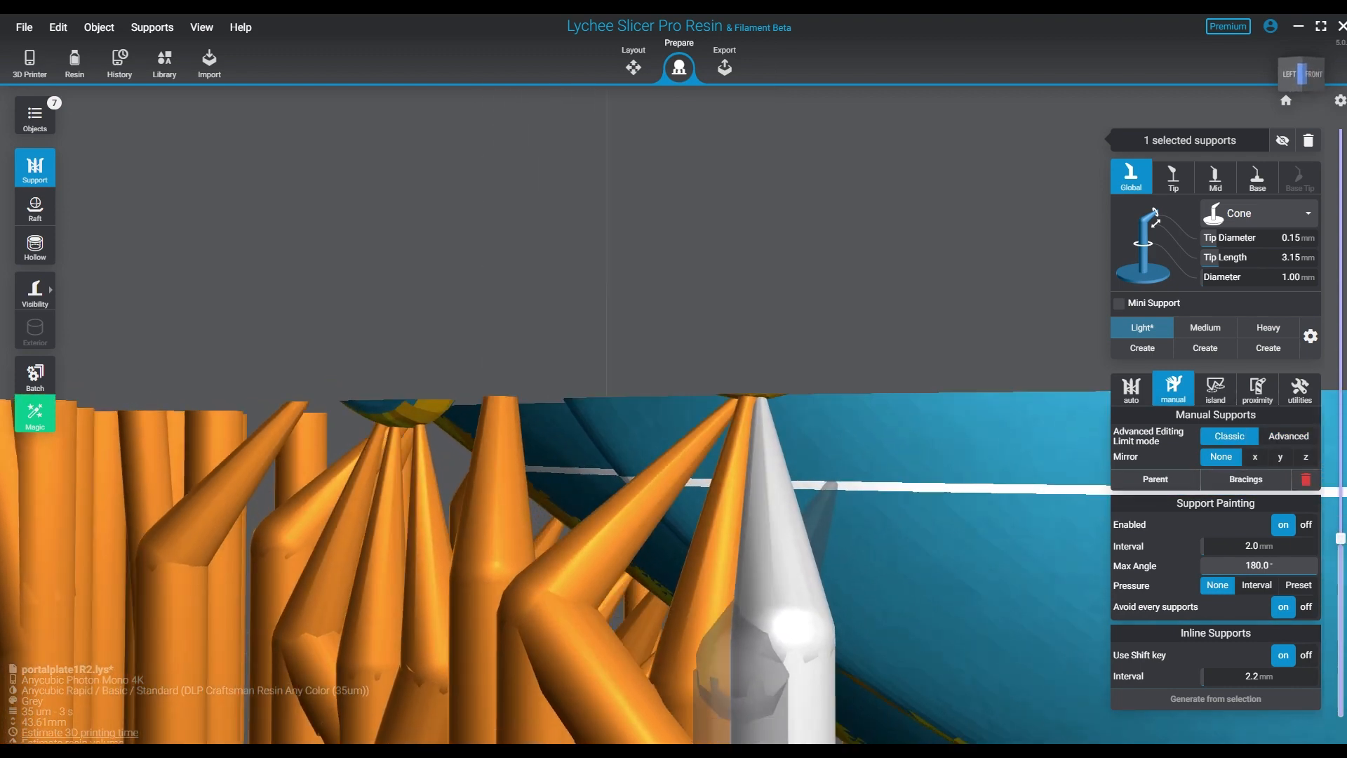
Raise the upper joint of that body-side support closer to the island, shortening its tip to about 2.48 mm.
right_click_drag(631, 492, 640, 488)
scroll(640, 488, "up", 5)
middle_click_drag(640, 488, 736, 543)
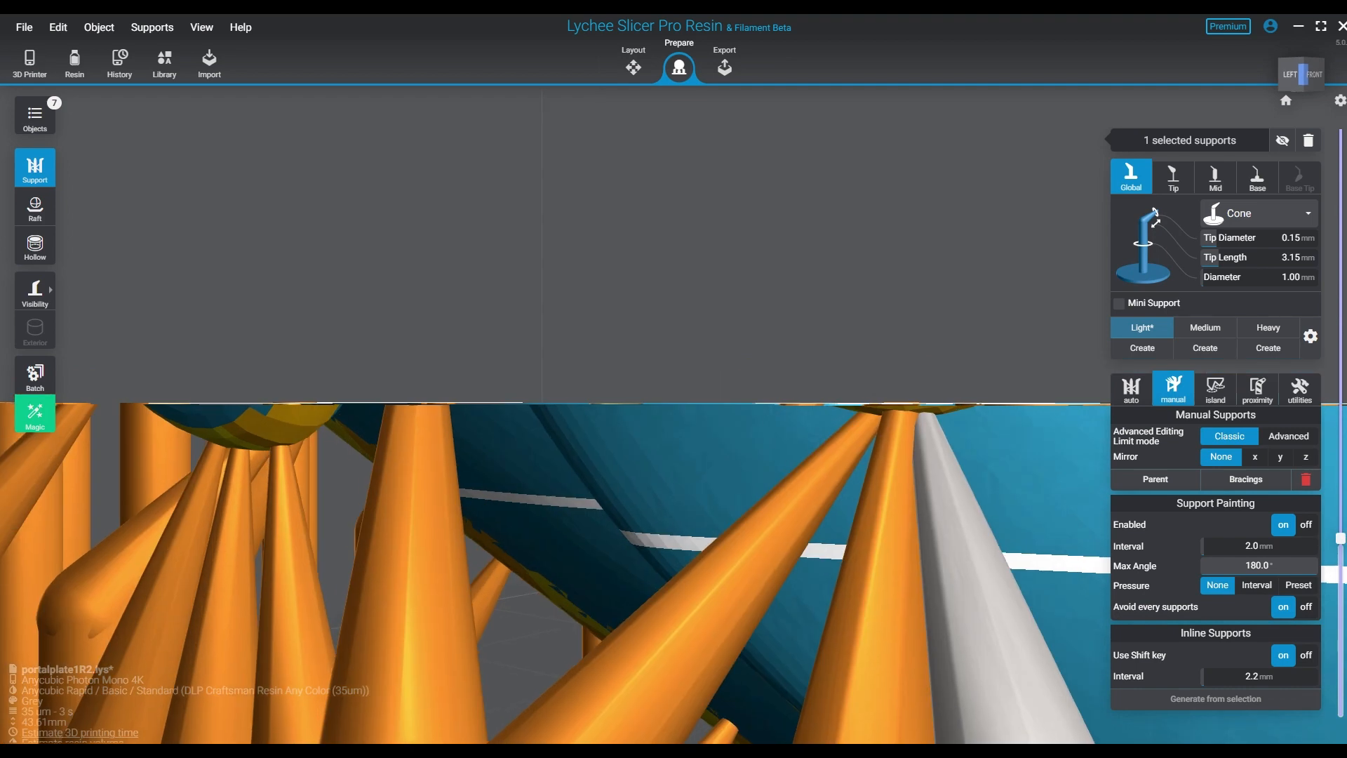
right_click_drag(835, 464, 864, 485)
middle_click_drag(863, 486, 728, 451)
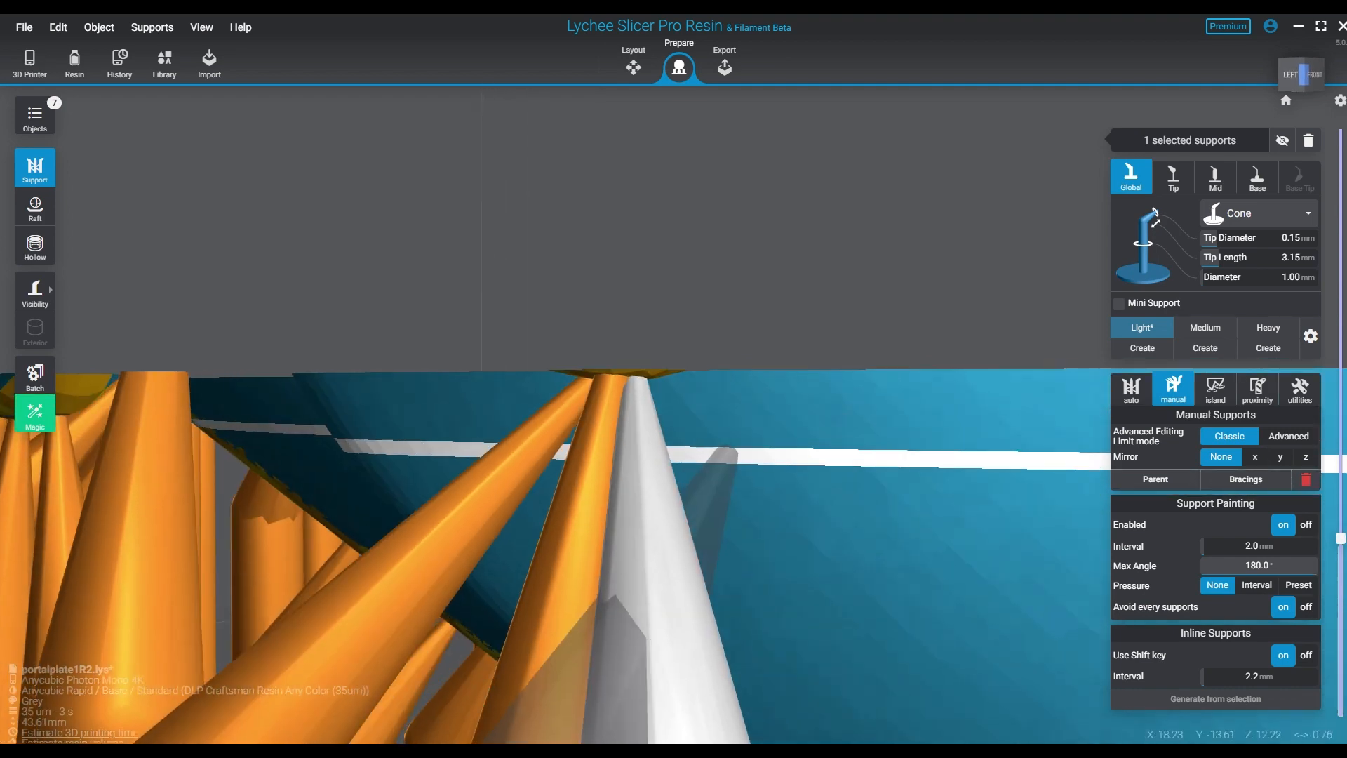
right_click_drag(730, 451, 737, 425)
double_click(896, 516)
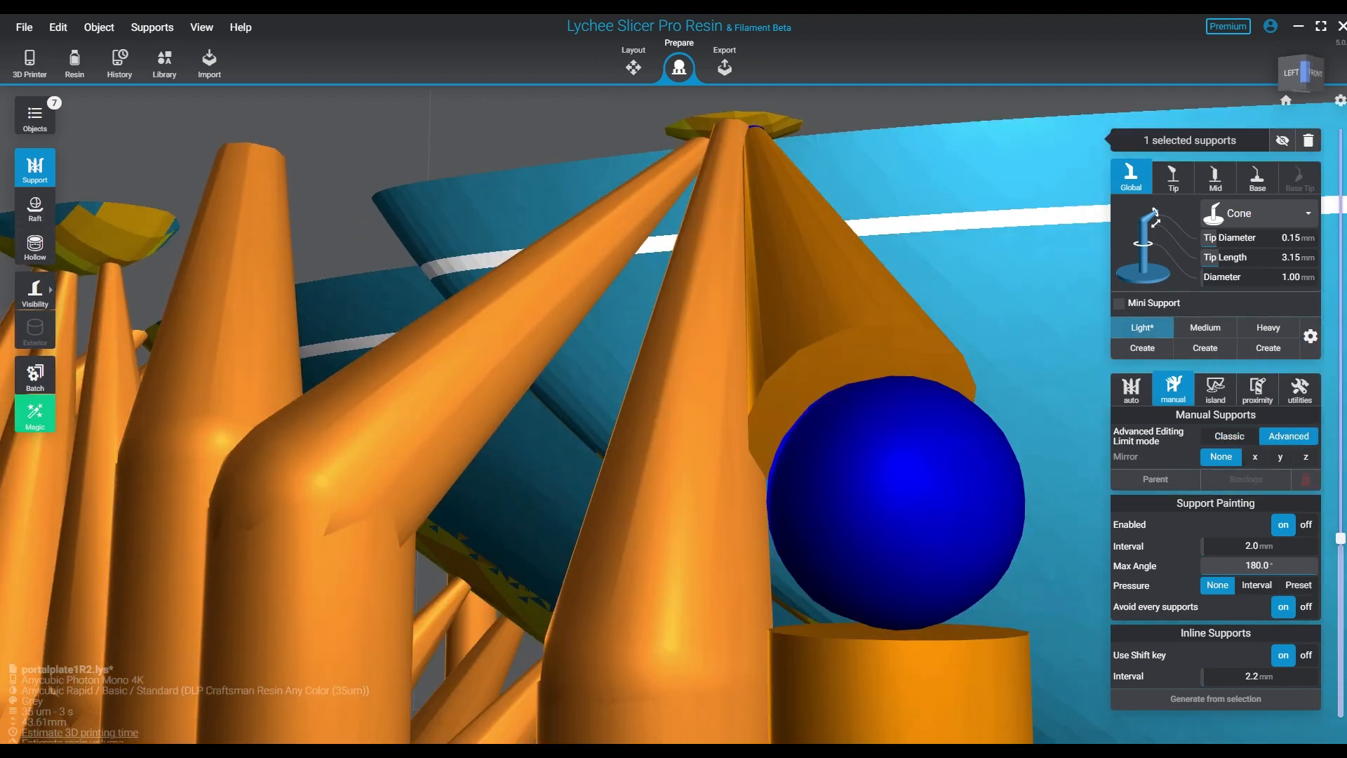
left_click_drag(896, 513, 833, 300)
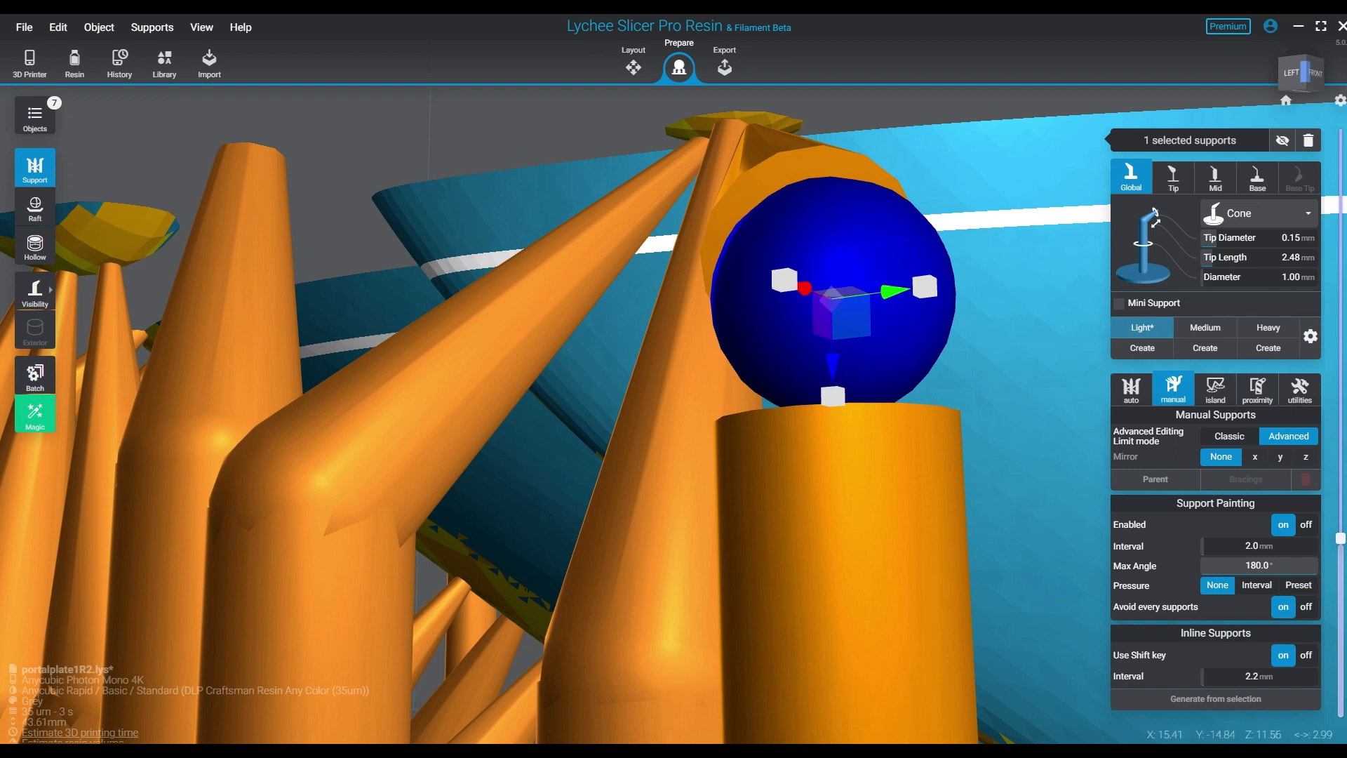
key("Escape")
Fine-tune that support's contact point under the island and reduce its tip diameter to 0.10 mm.
double_click(846, 435)
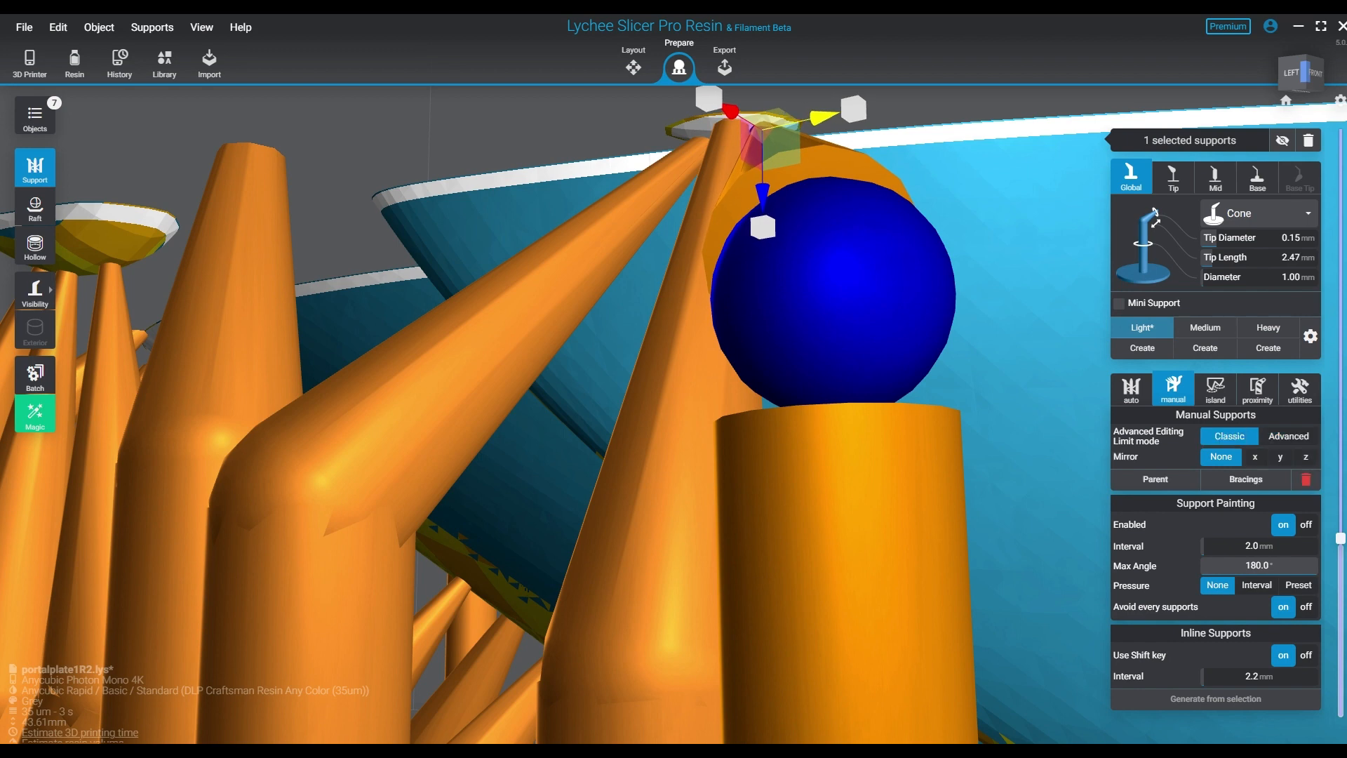
key("Escape")
right_click_drag(846, 435, 852, 480)
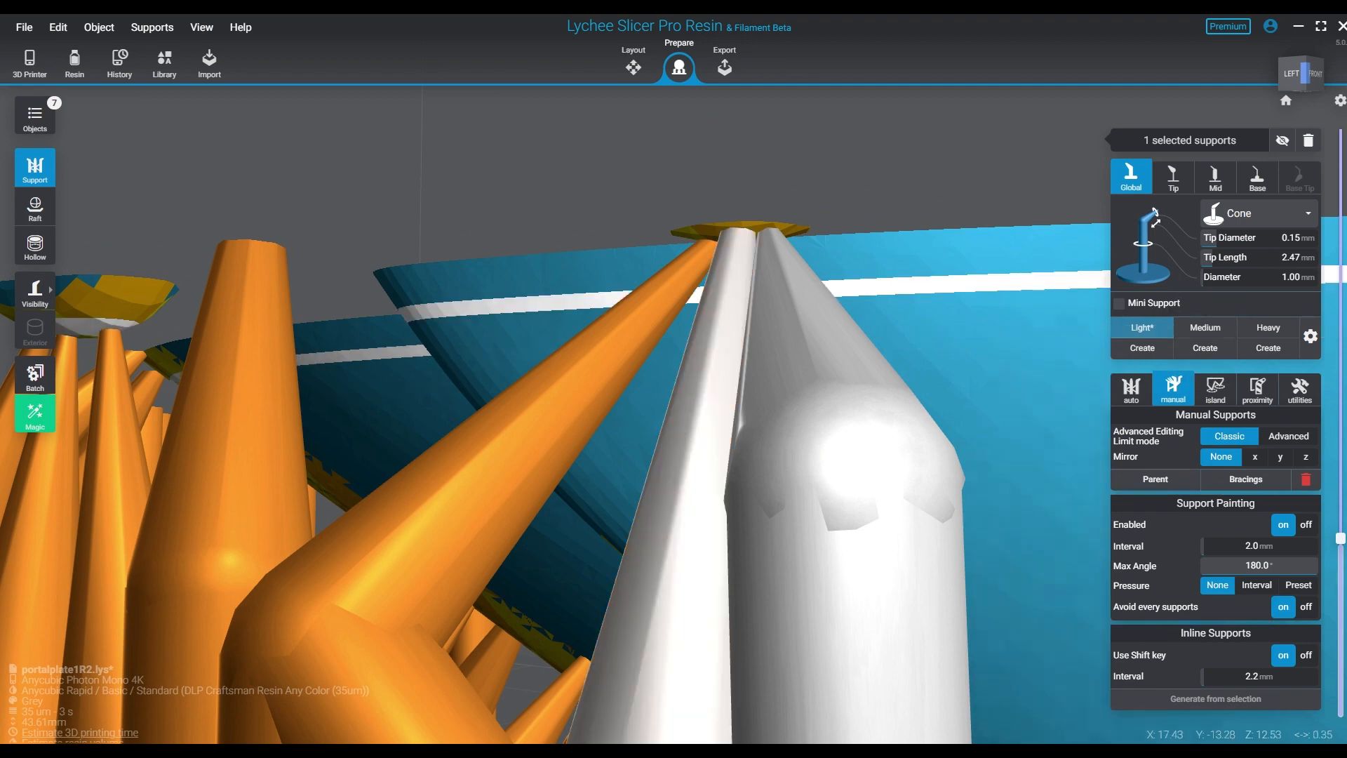
right_click_drag(758, 463, 796, 476)
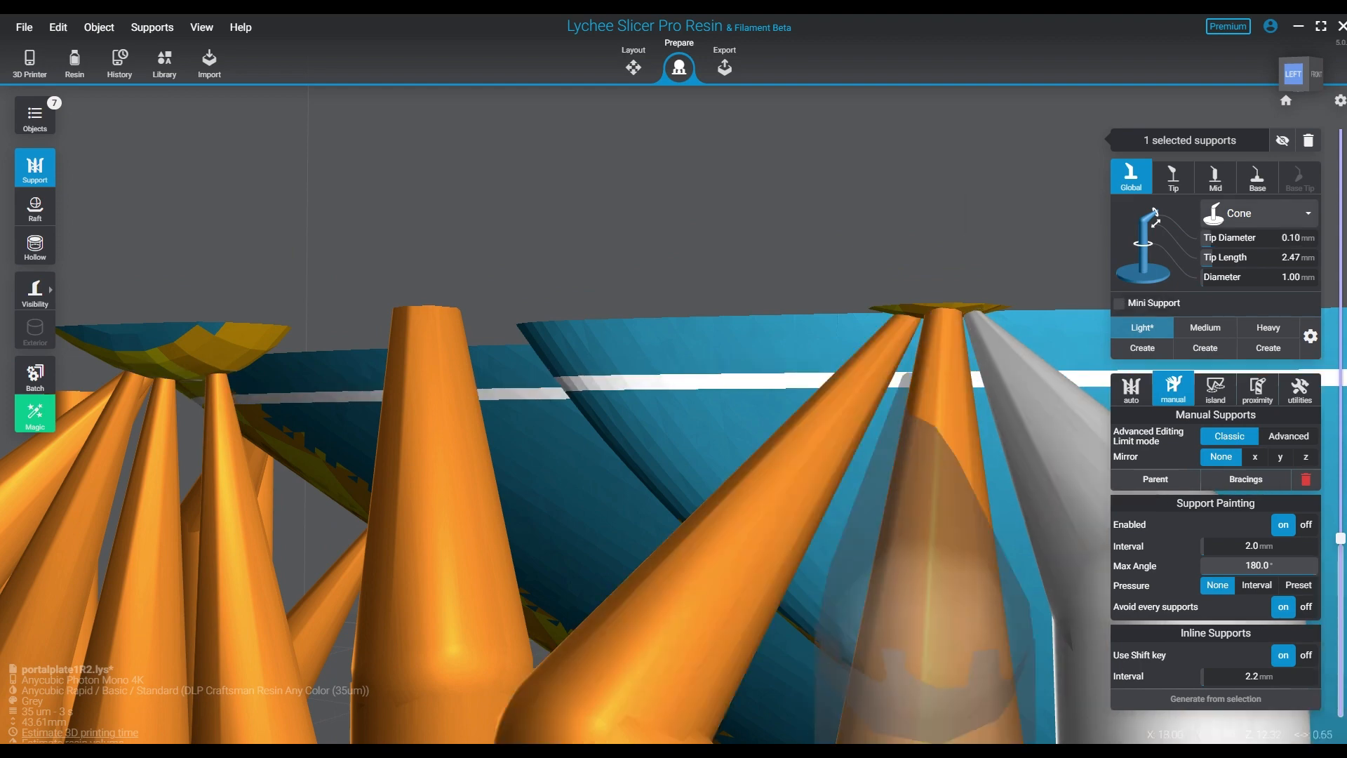
Add a 0.15 mm-tip mini support to each end of the larger rounded island, branching from its two outer support cones.
right_click_drag(456, 516, 544, 475)
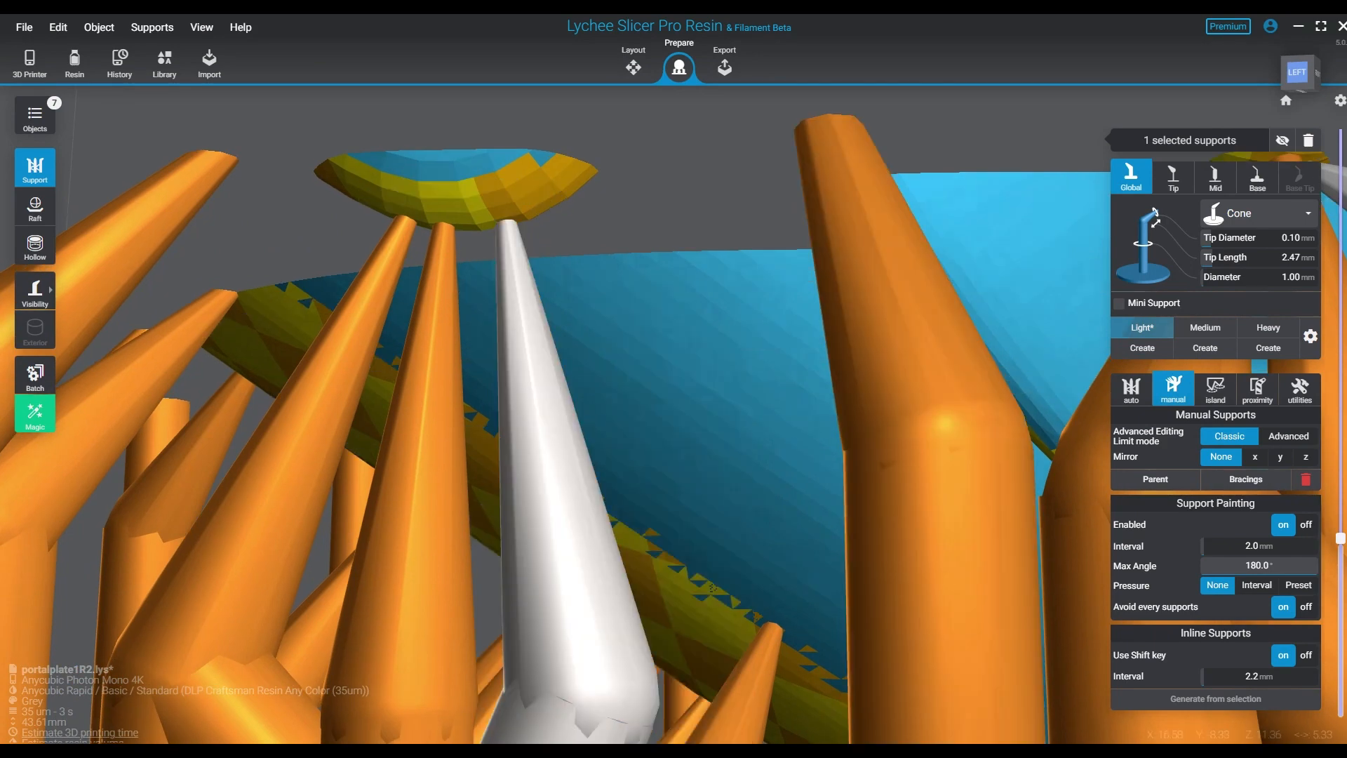
left_click(558, 491)
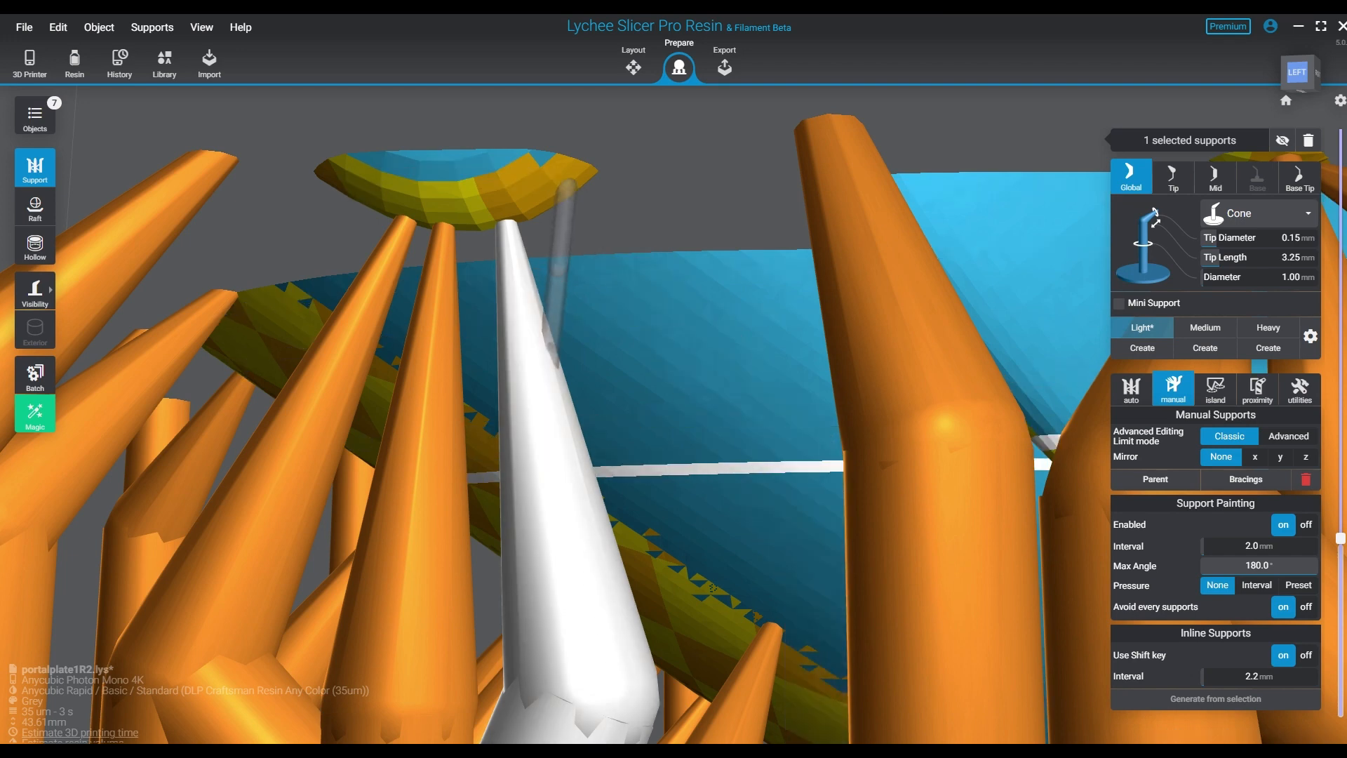
left_click_drag(550, 449, 552, 400)
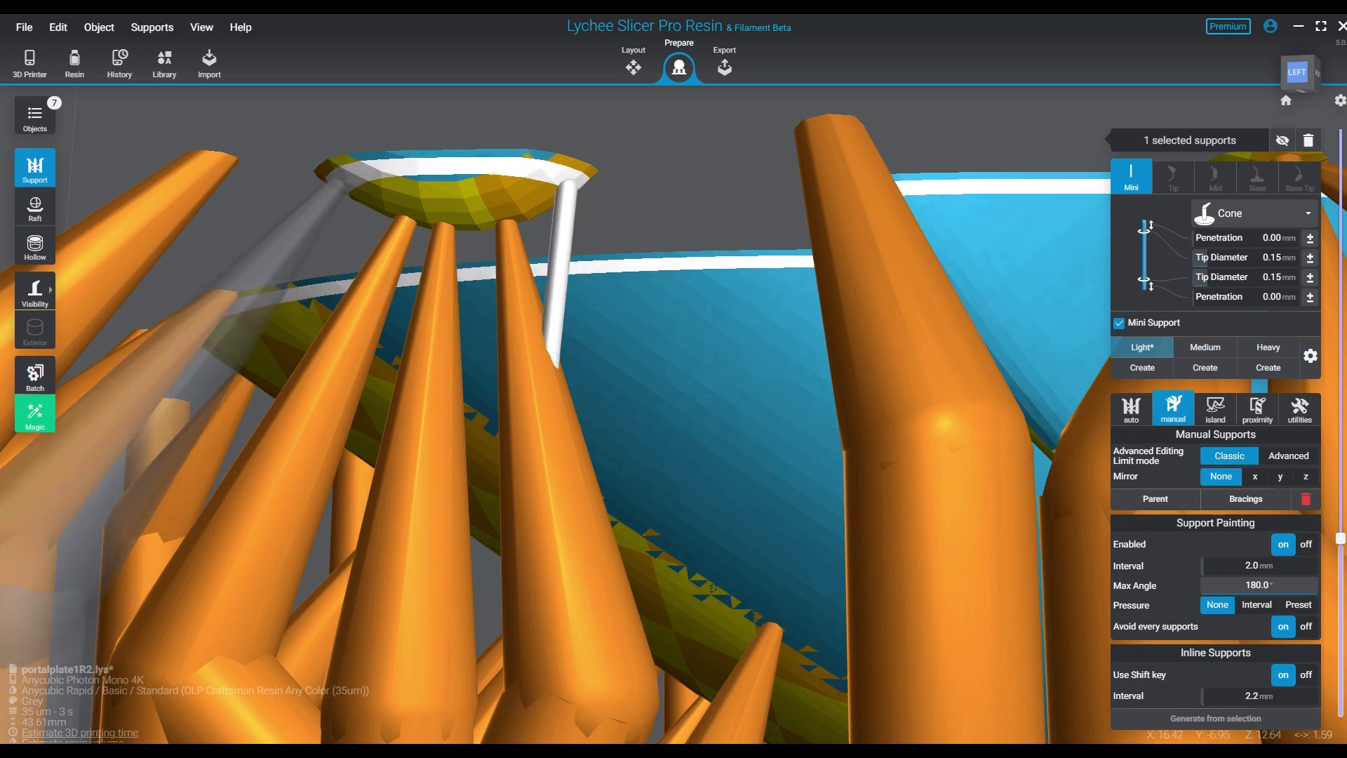
left_click_drag(338, 180, 344, 313)
left_click(346, 323)
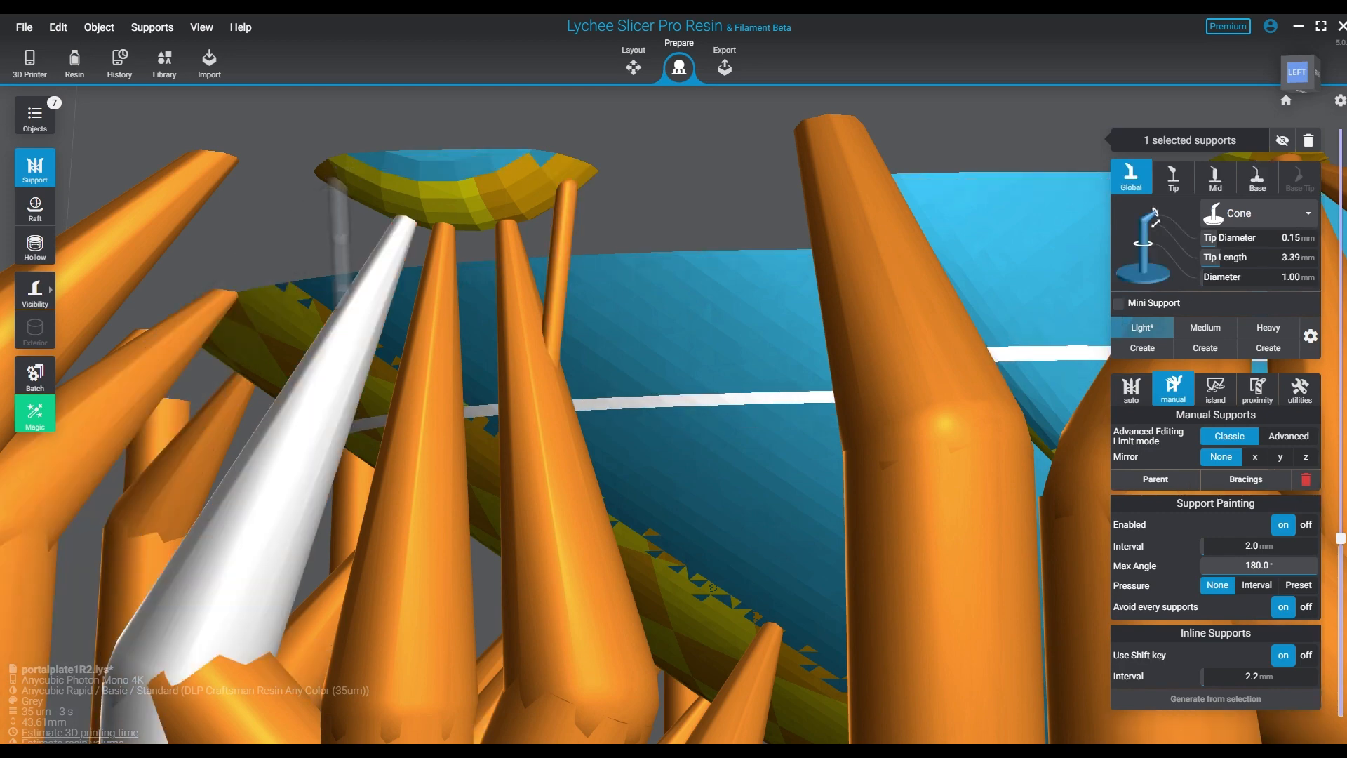
left_click(342, 309)
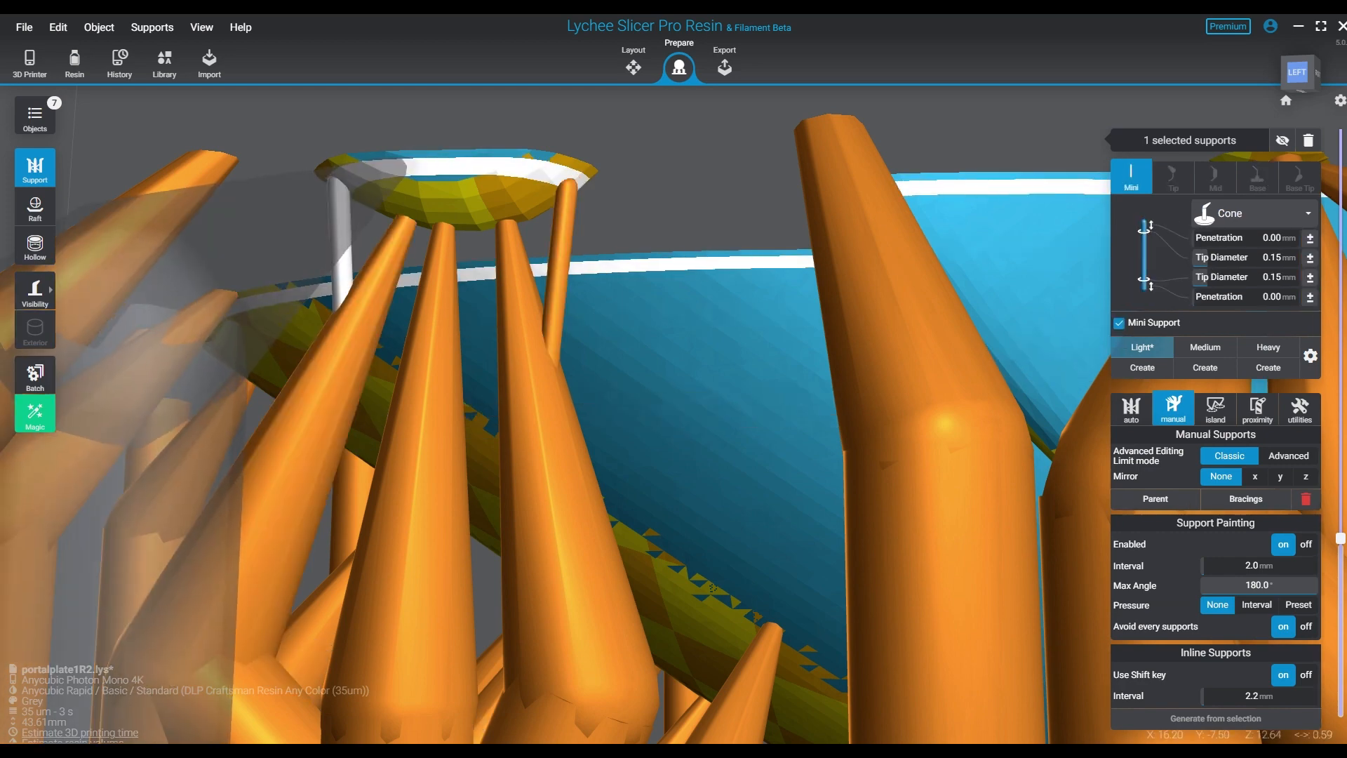
Add three more 0.15 mm-tip mini supports along the rounded island's near edge, one from each of its support cones.
left_click_drag(395, 162, 363, 296)
left_click(362, 296)
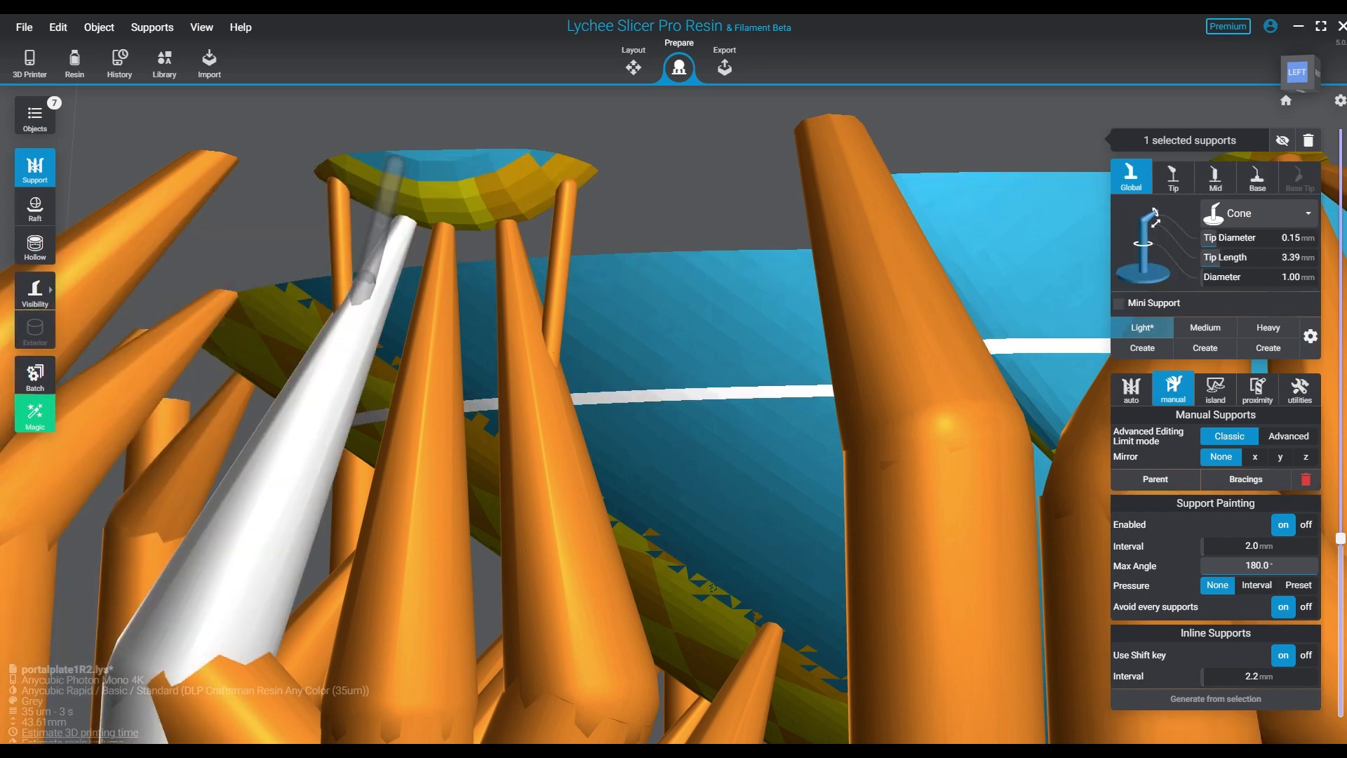
left_click(363, 296)
left_click_drag(442, 167, 435, 314)
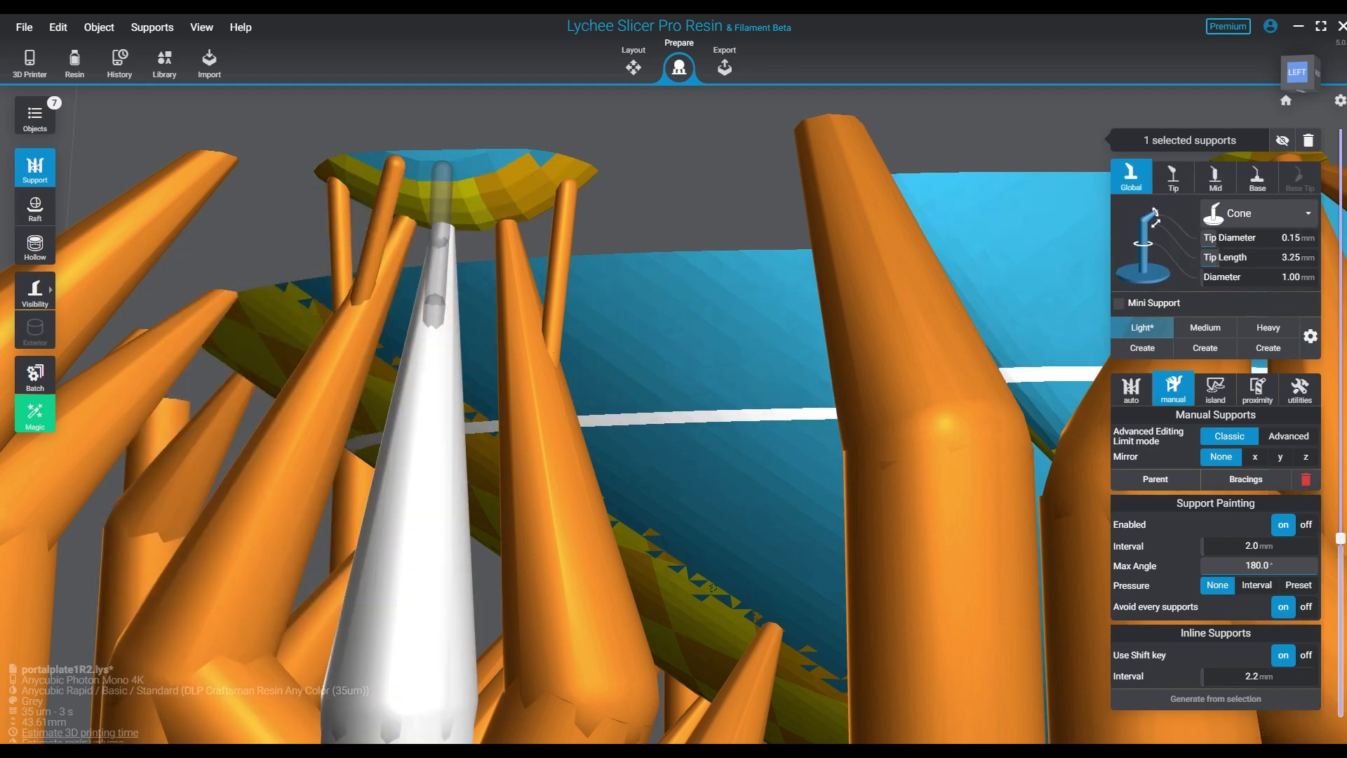
left_click(435, 315)
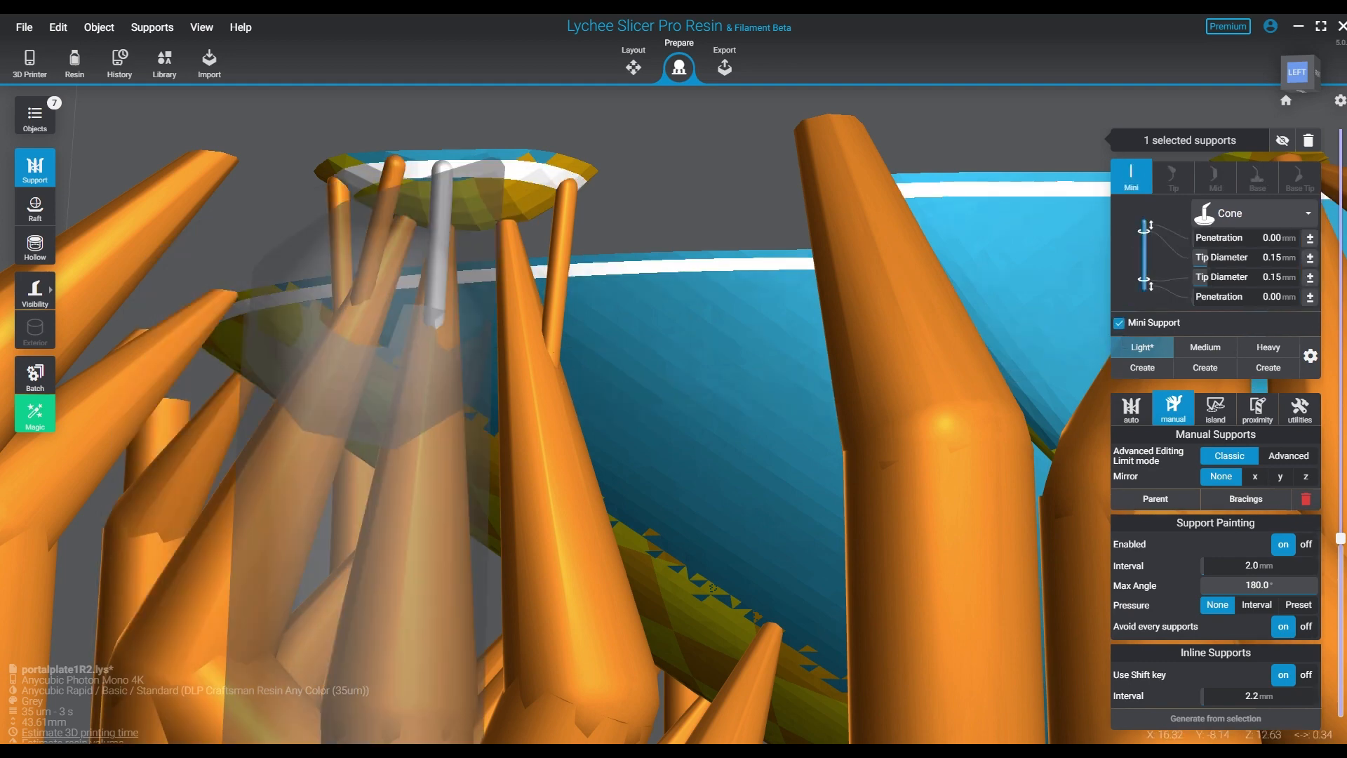
left_click_drag(494, 166, 517, 306)
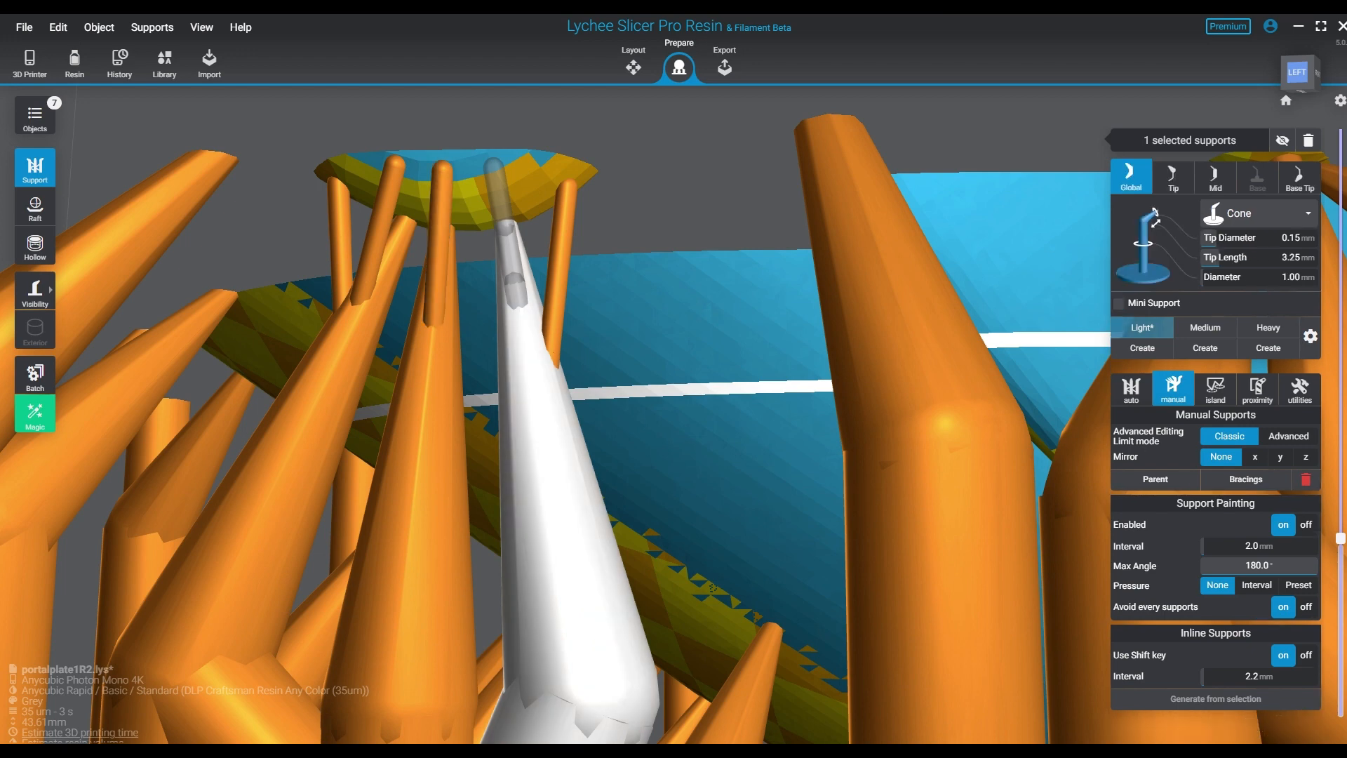
left_click(517, 305)
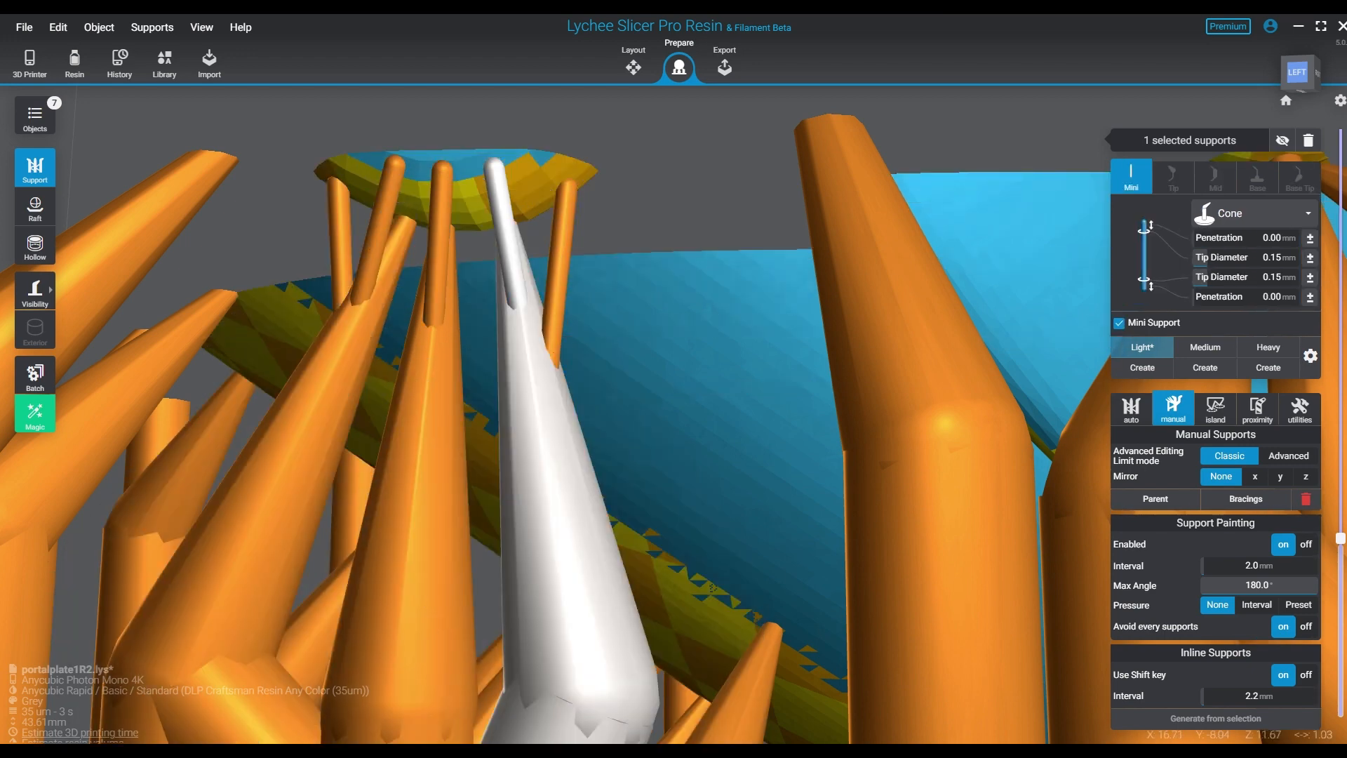
right_click_drag(548, 435, 485, 449)
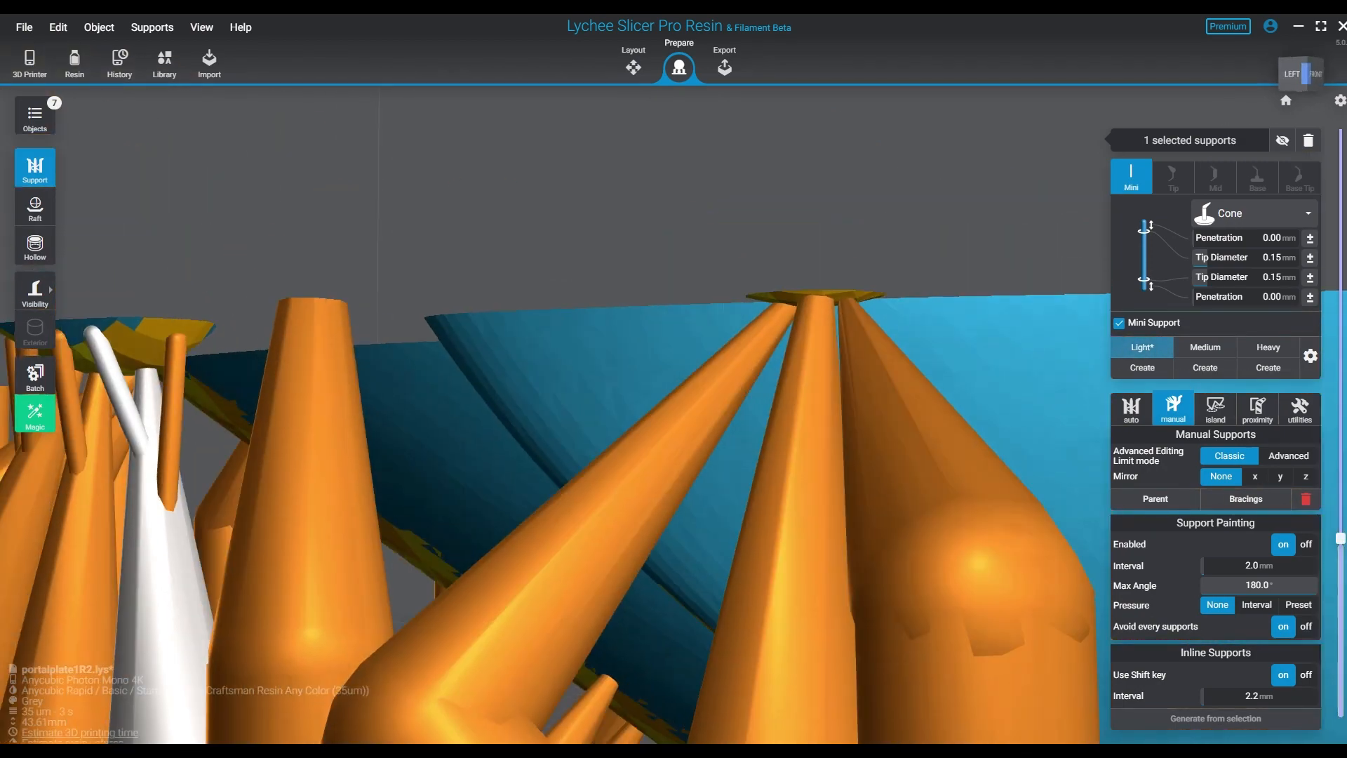
Check the layers around the supported islands and the body wall, going down to layer 354 and back up to layer 397.
scroll(414, 498, "down", 4)
scroll(442, 512, "down", 3)
right_click_drag(445, 512, 354, 638)
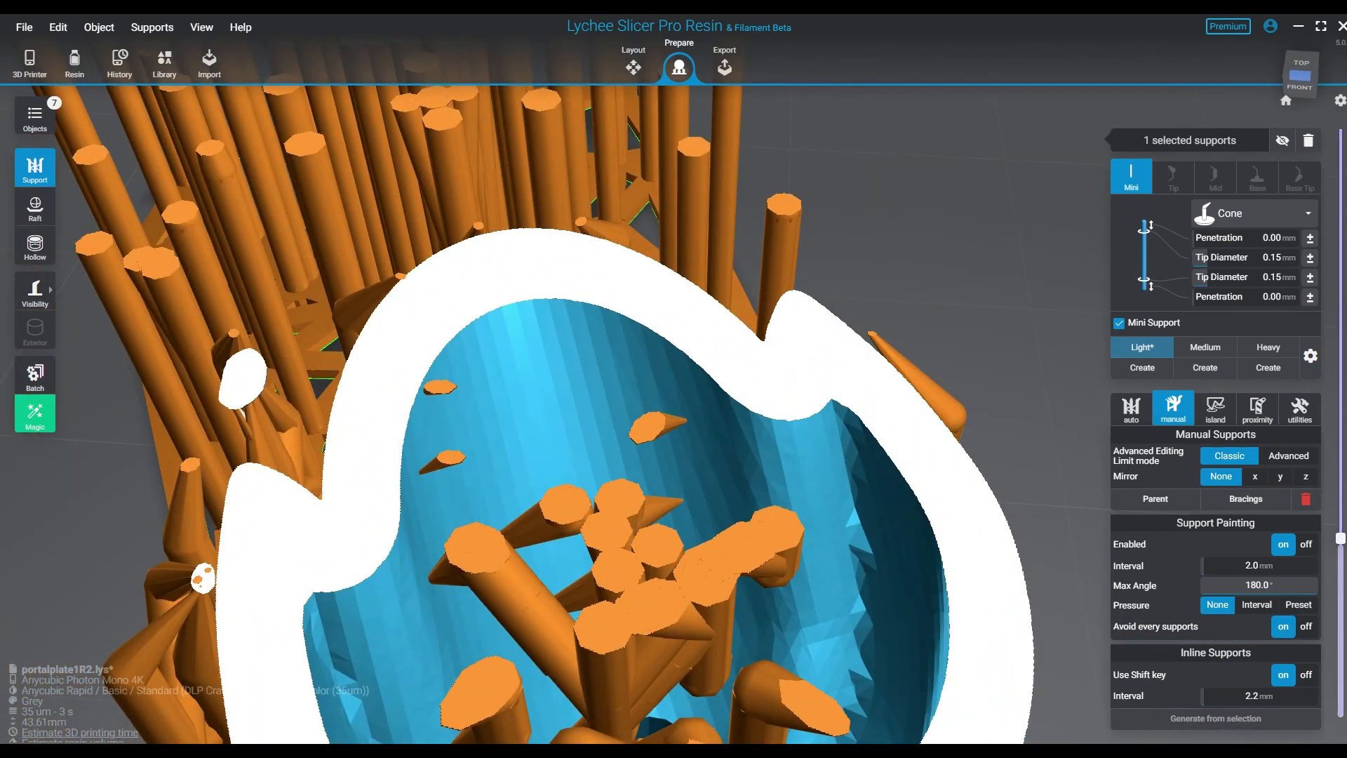
left_click(1341, 539)
key("Down")
key("Down")
key("Down")
key("Down")
key("Down")
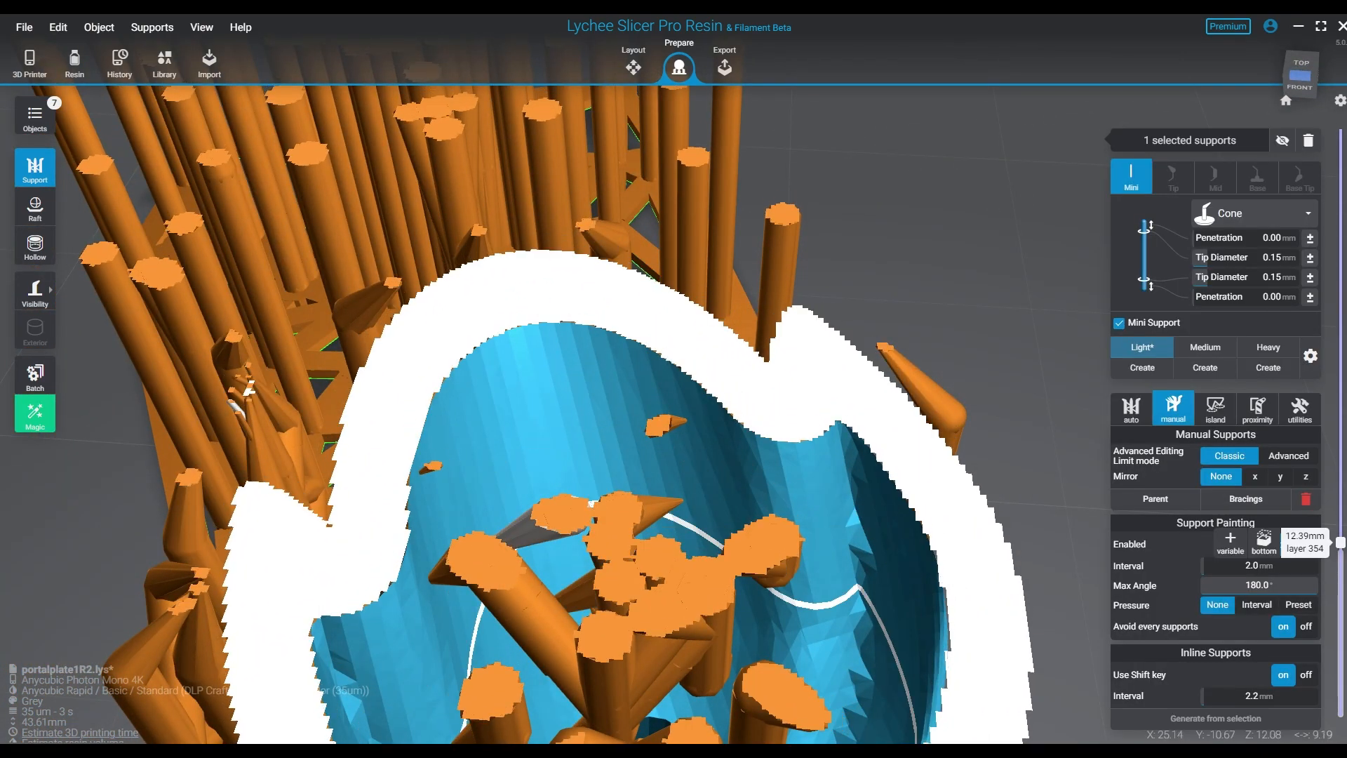
key("Up")
key("Up")
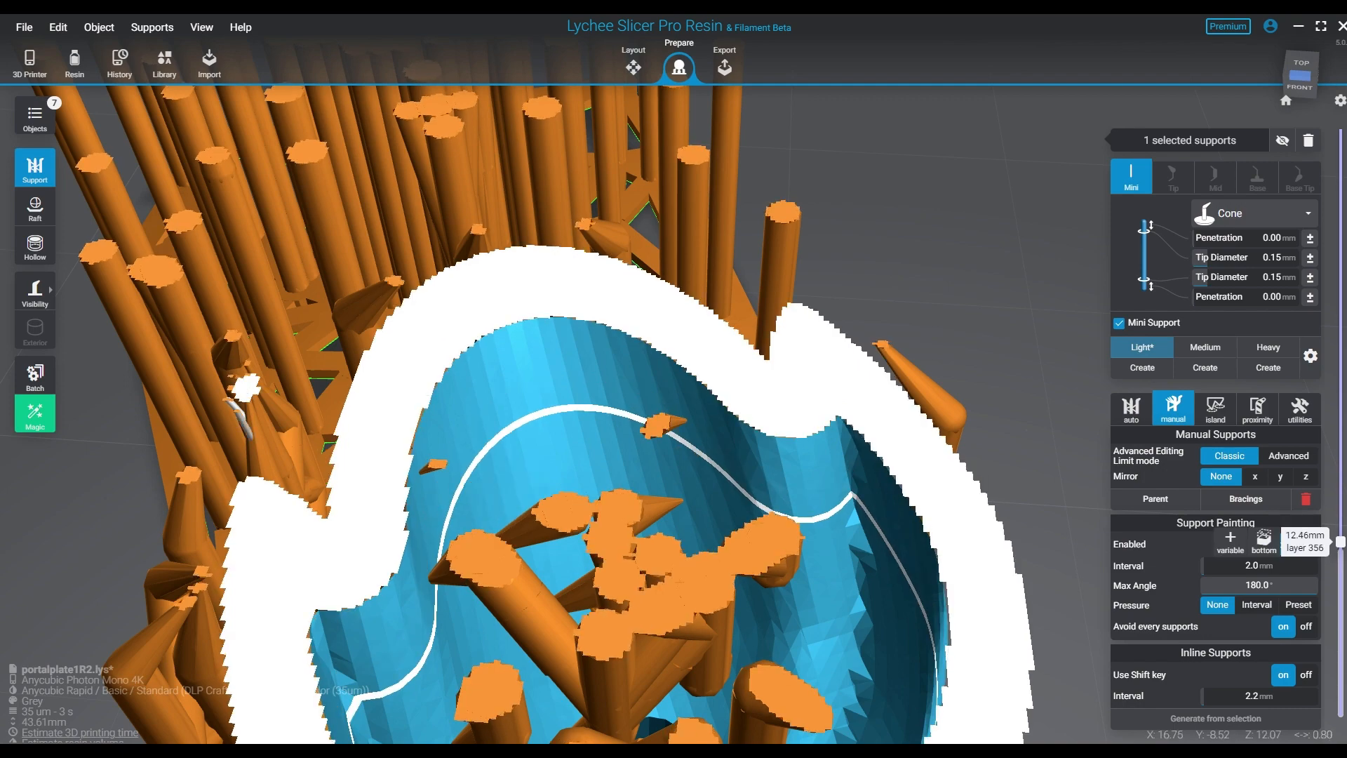
key("Up")
key("Up")
key("Up")
key("Up")
key("Up")
key("Up")
key("Up")
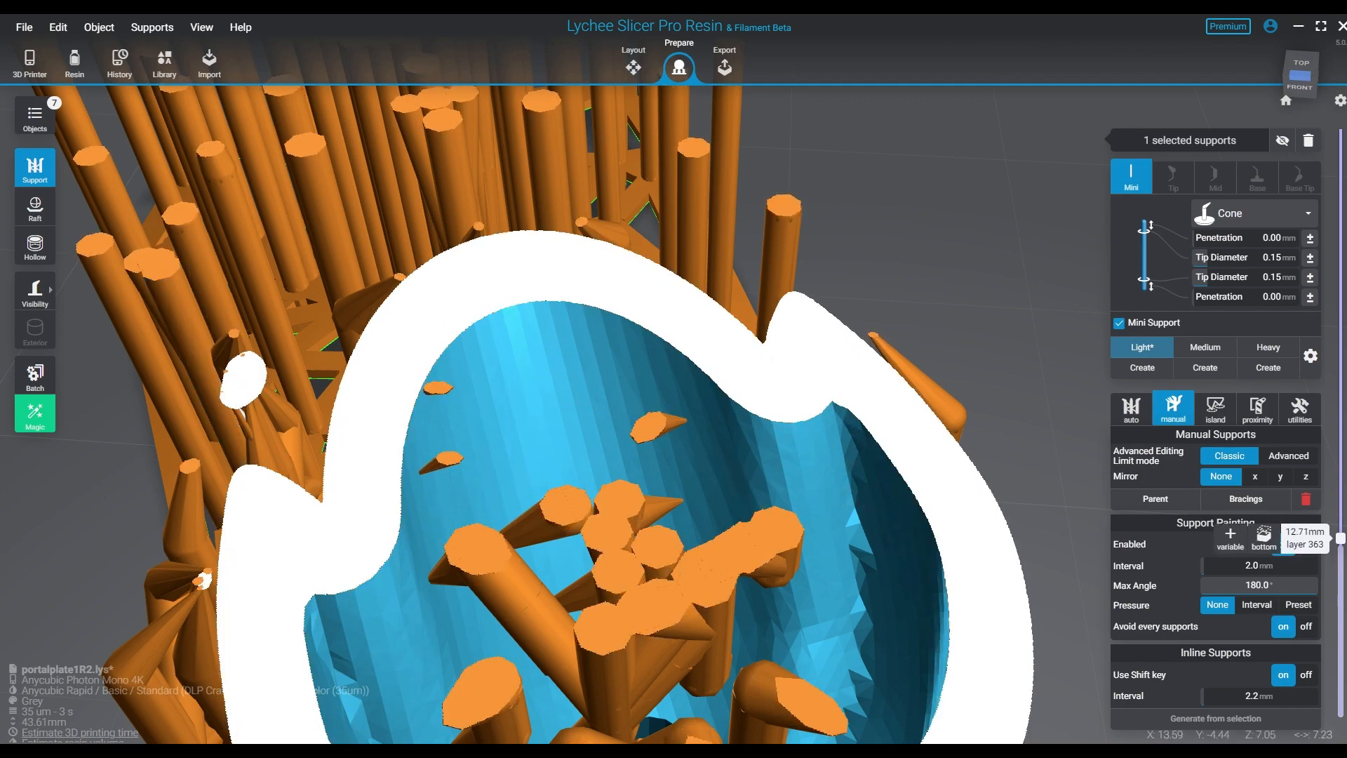
key("Up")
key("Up")
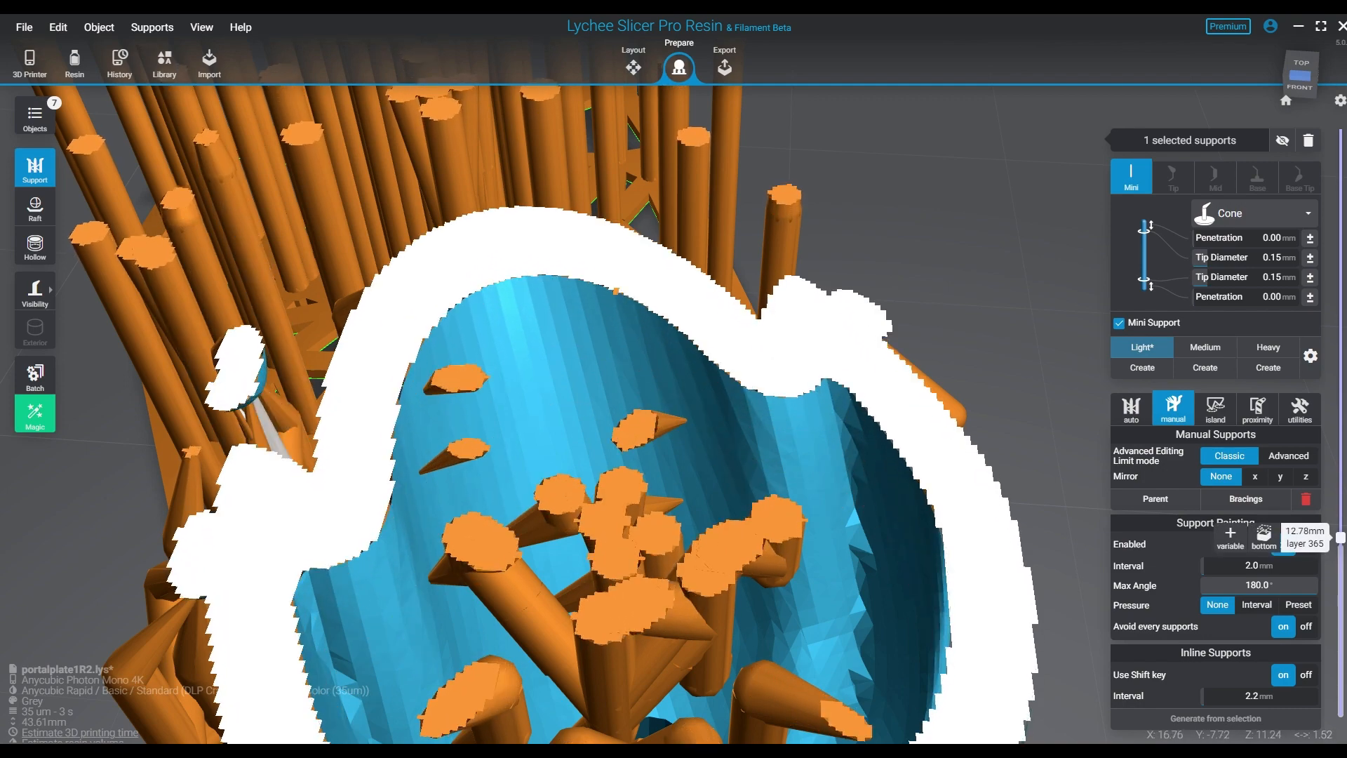
key("Up")
key("Up")
key("Up")
key("Up")
key("Up")
key("Up")
key("Up")
key("Up")
key("Up")
key("Up")
key("Up")
key("Up")
key("Up")
key("Up")
key("Up")
key("Up")
key("Up")
key("Up")
key("Up")
key("Up")
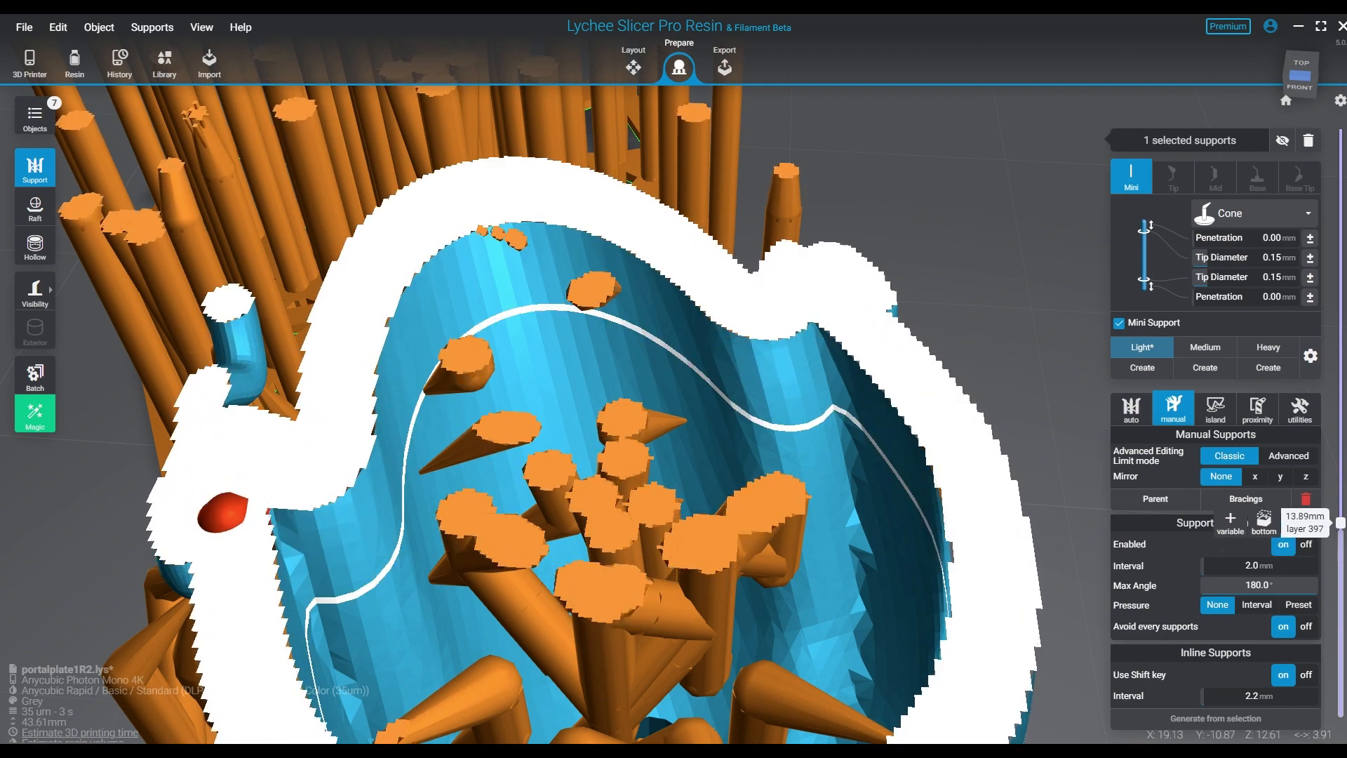
scroll(539, 459, "down", 1)
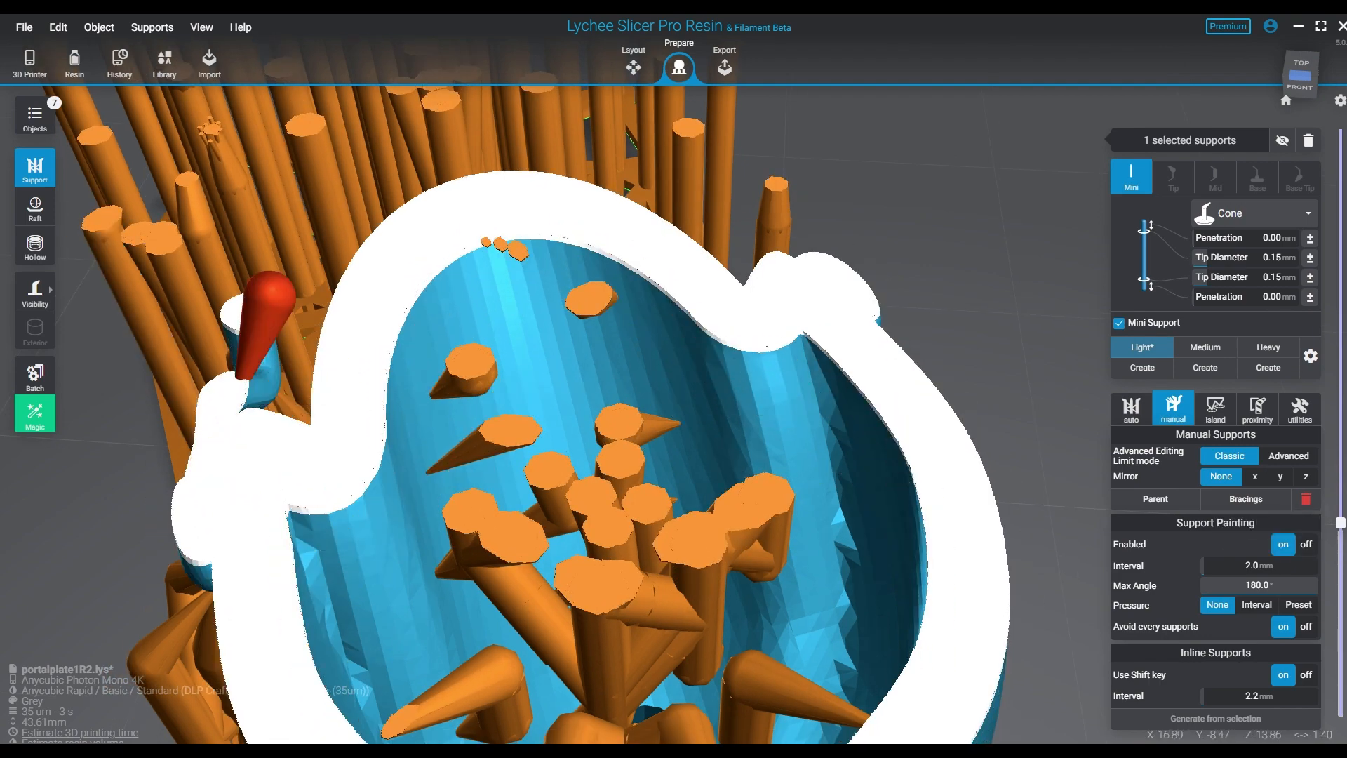
From the body's other side, examine the layers down to layer 365 where the small bump on the body starts.
right_click_drag(877, 568, 418, 508)
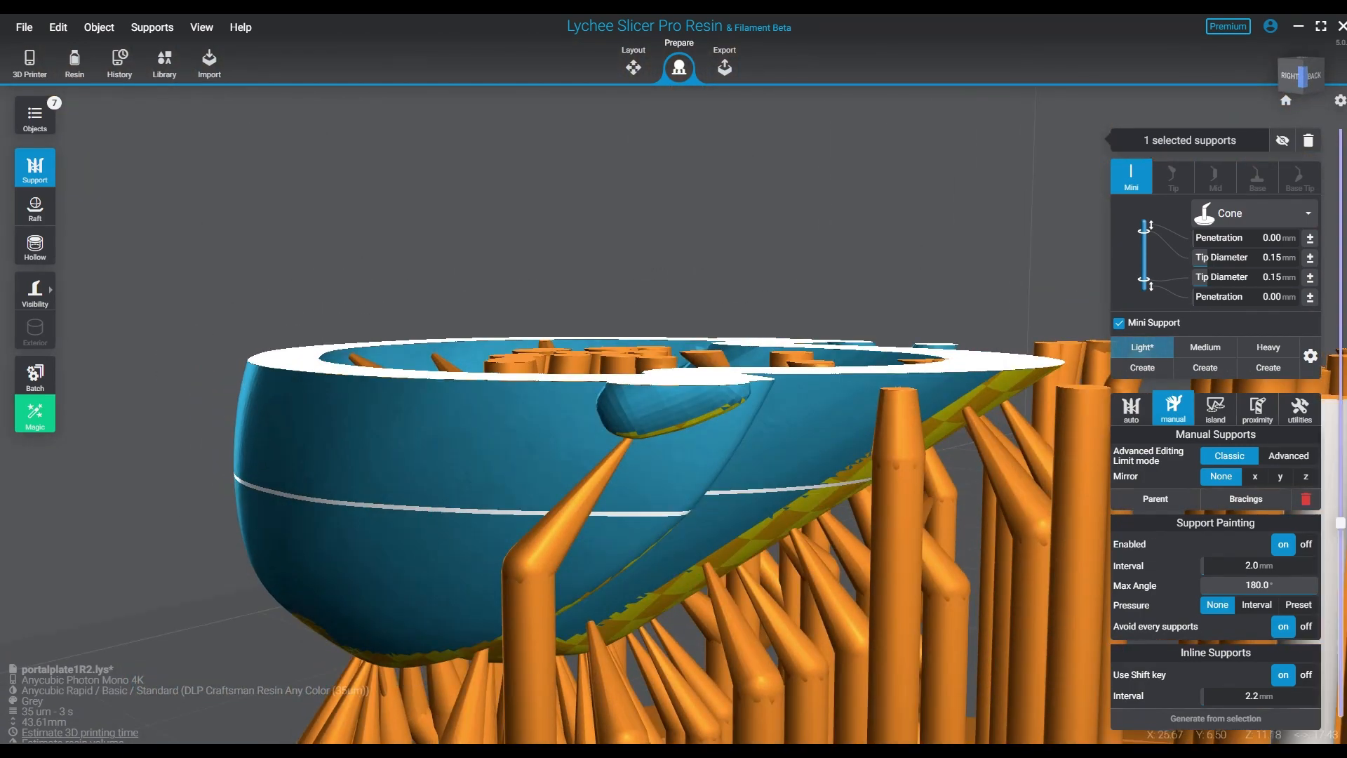
mouse_move(1342, 523)
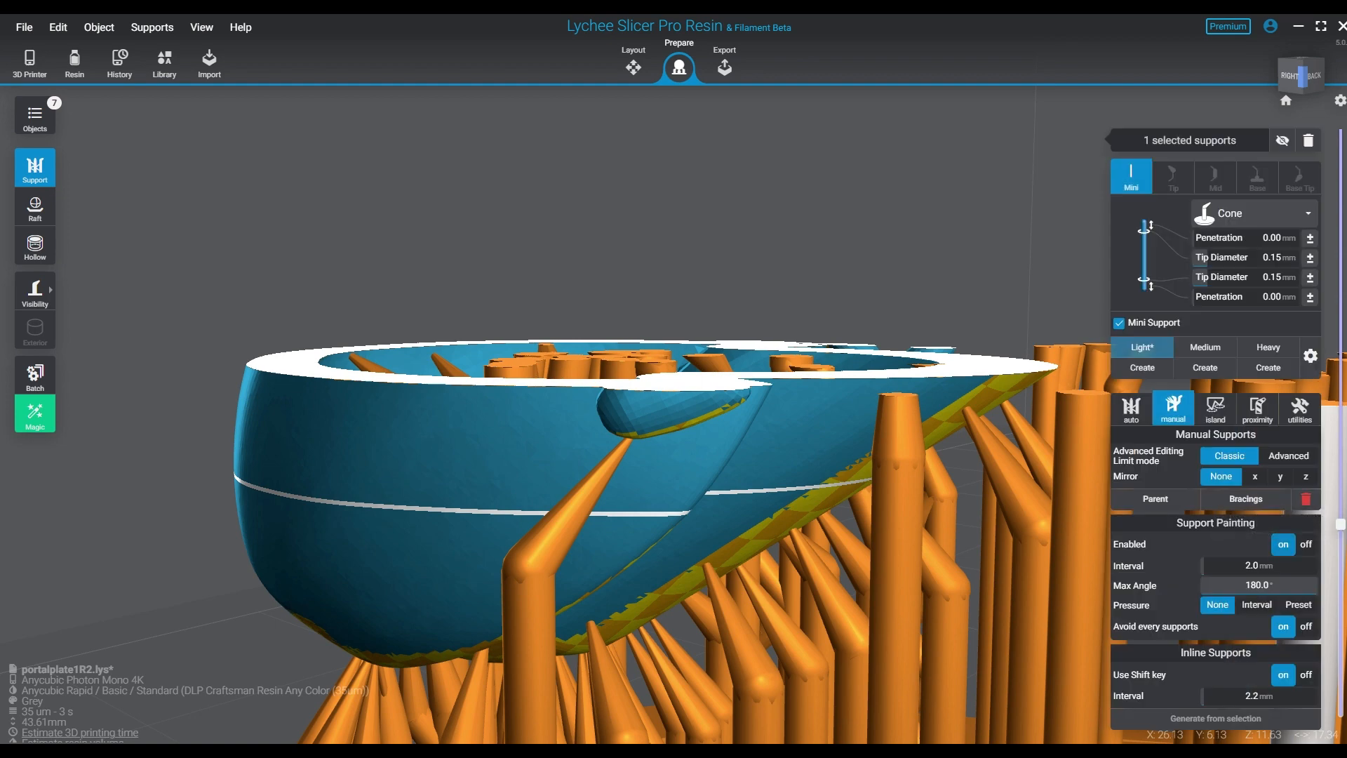
key("Down")
key("Down")
key("Down")
key("Down")
key("Down")
key("Down")
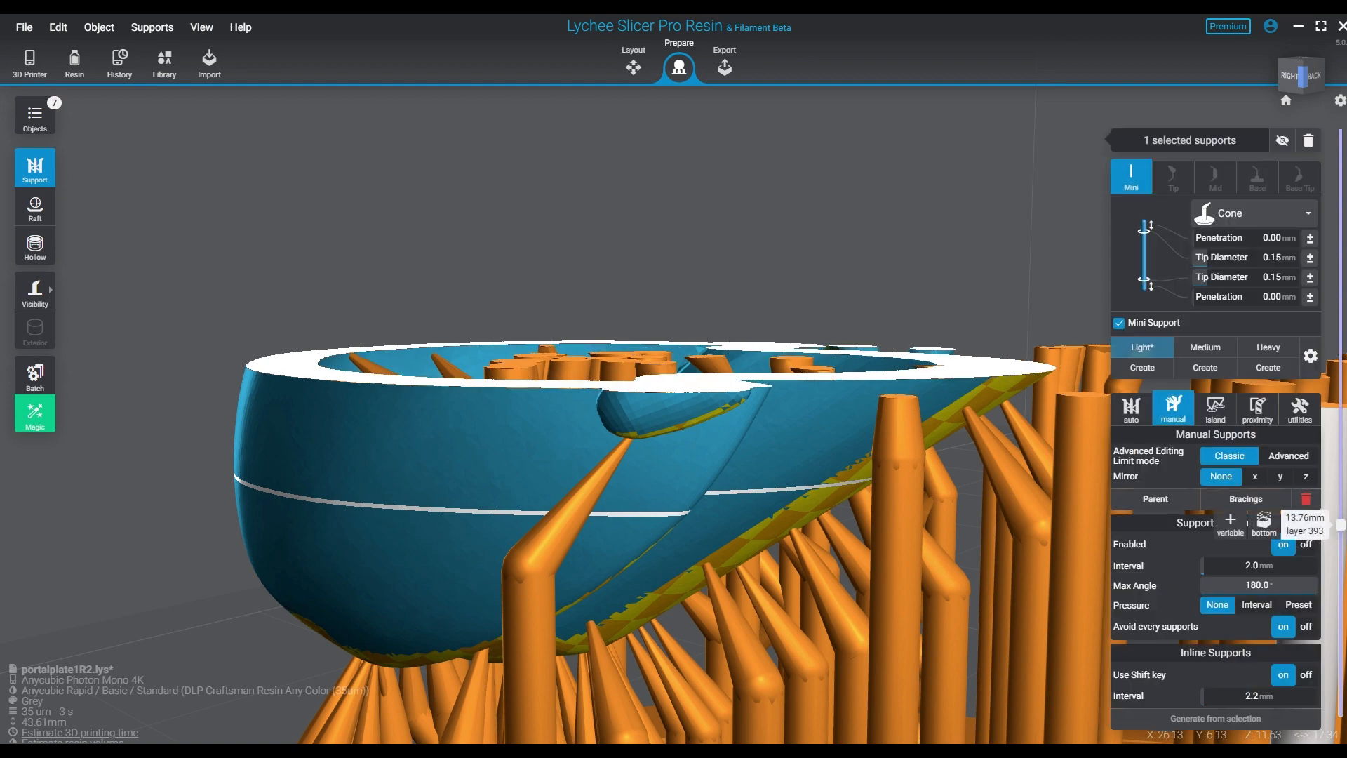
key("Down")
key("Down")
key("Down")
key("Down")
key("Down")
key("Down")
key("Down")
key("Down")
key("Down")
key("Down")
key("Down")
key("Down")
key("Down")
key("Down")
key("Down")
key("Down")
key("Down")
key("Down")
key("Down")
key("Down")
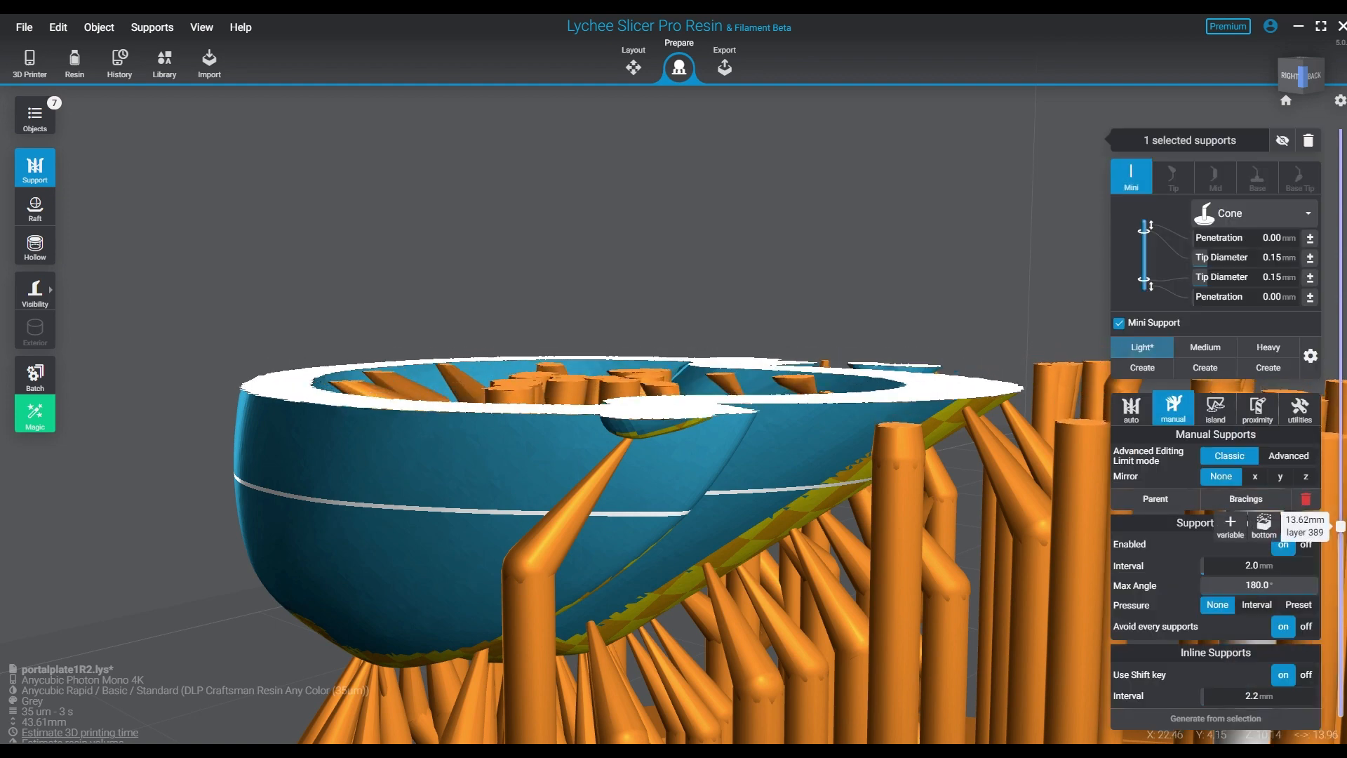
key("Up")
key("Up")
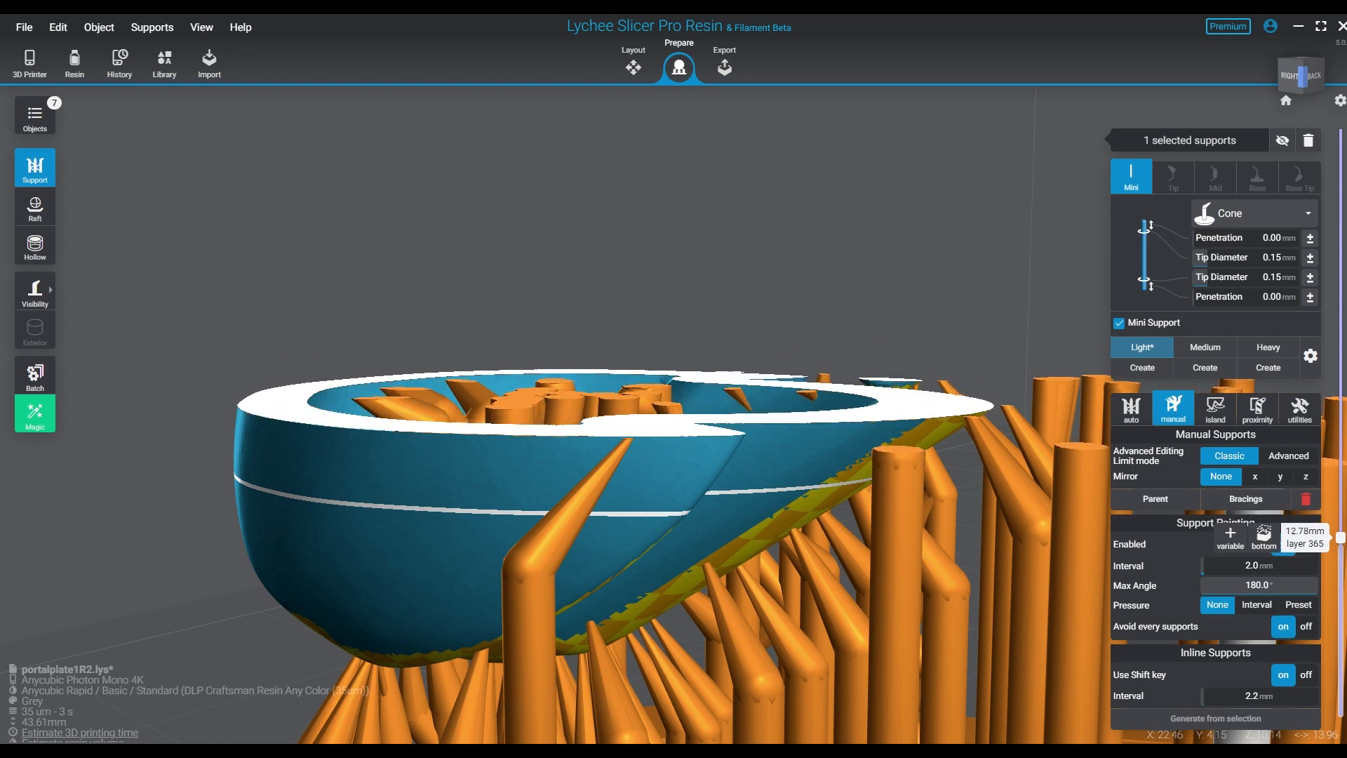
Add a light support with a 0.15 mm tip under the small bump on the body's side, beside its existing support.
right_click_drag(652, 533, 619, 359)
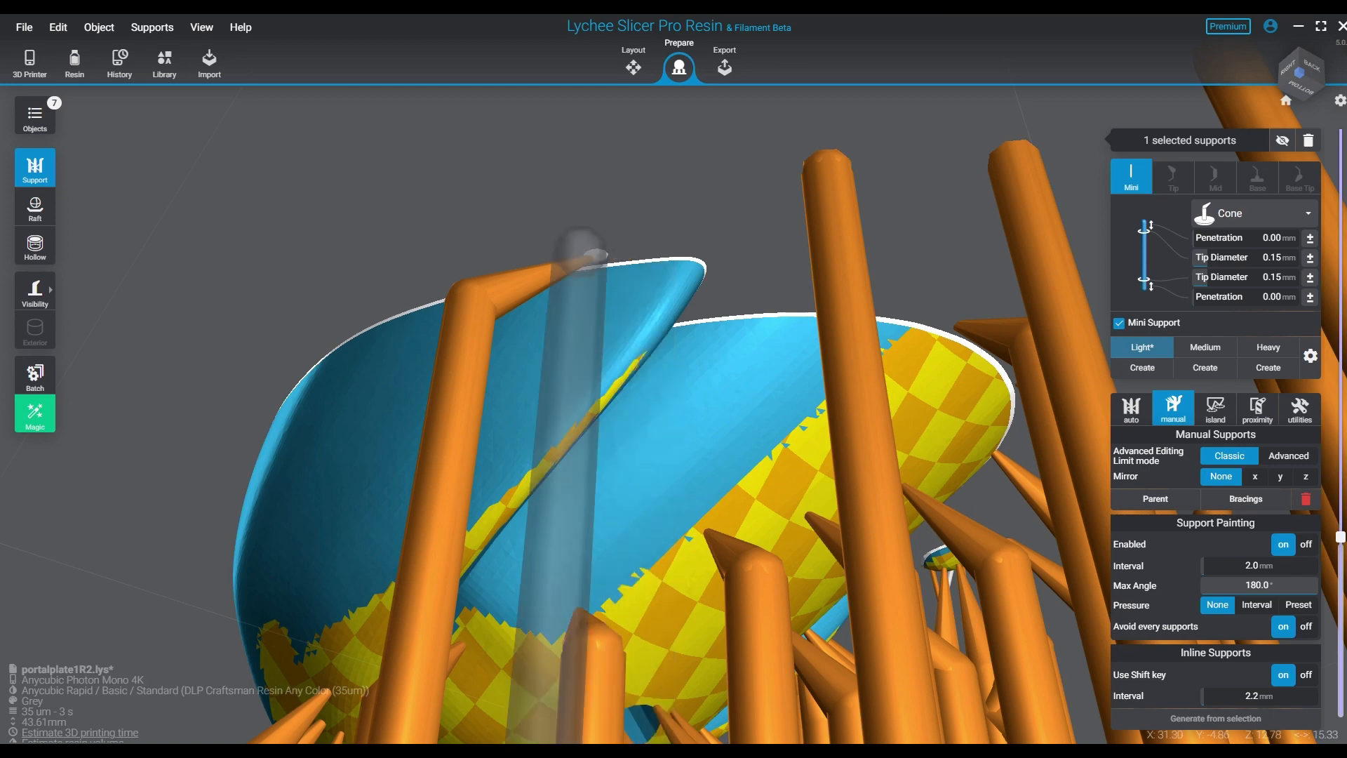
left_click(596, 255)
right_click_drag(702, 456, 807, 596)
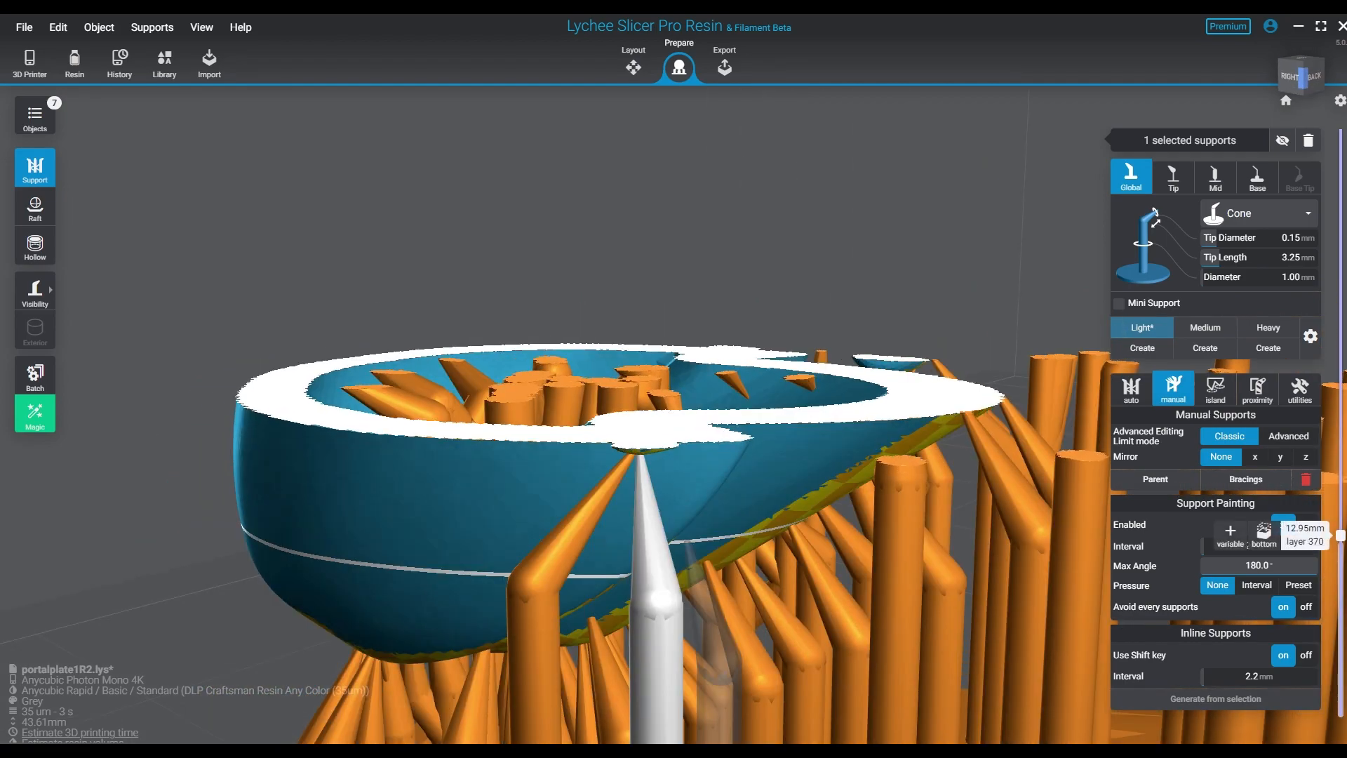
right_click_drag(702, 421, 744, 590)
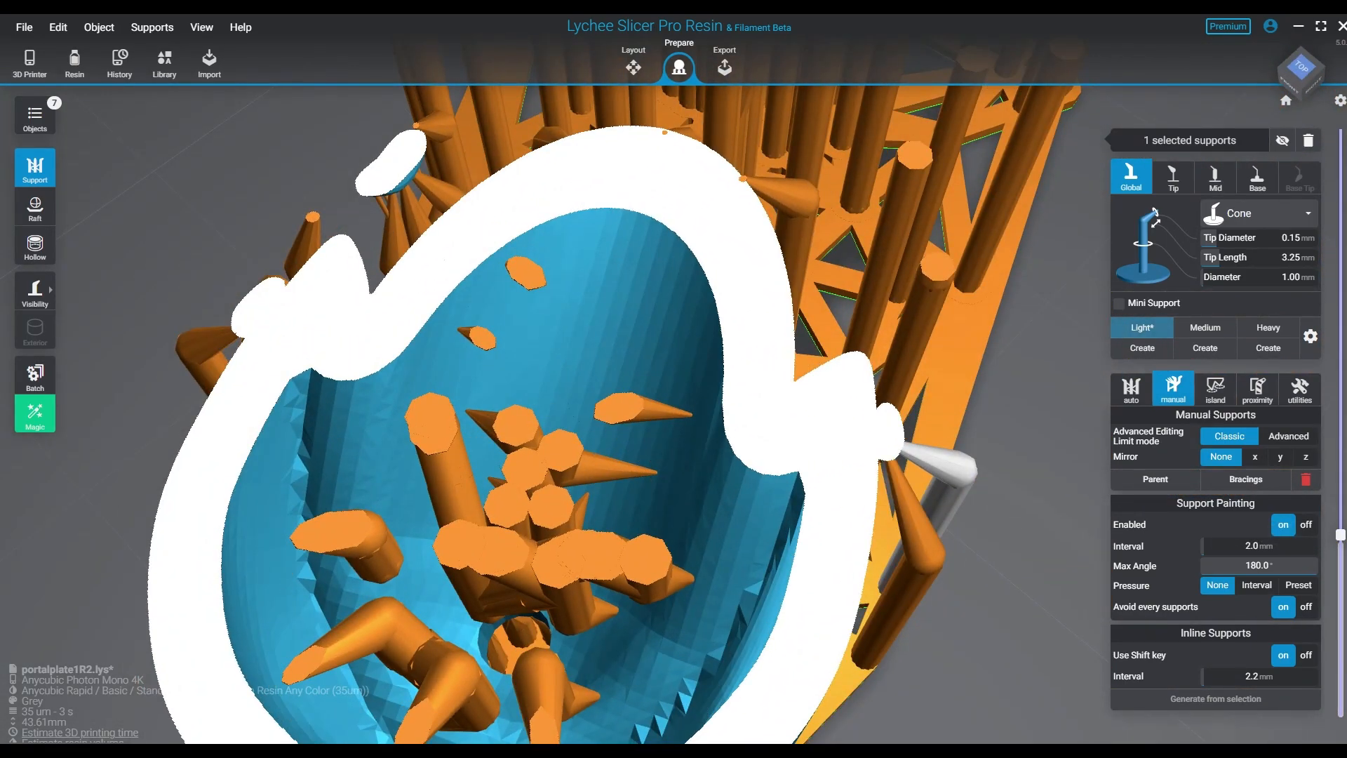
Add a 0.15 mm-tip support under the thin curved tube between its two rounded parts, and branch a mini support from its cone.
mouse_move(1340, 535)
right_click_drag(632, 421, 618, 555)
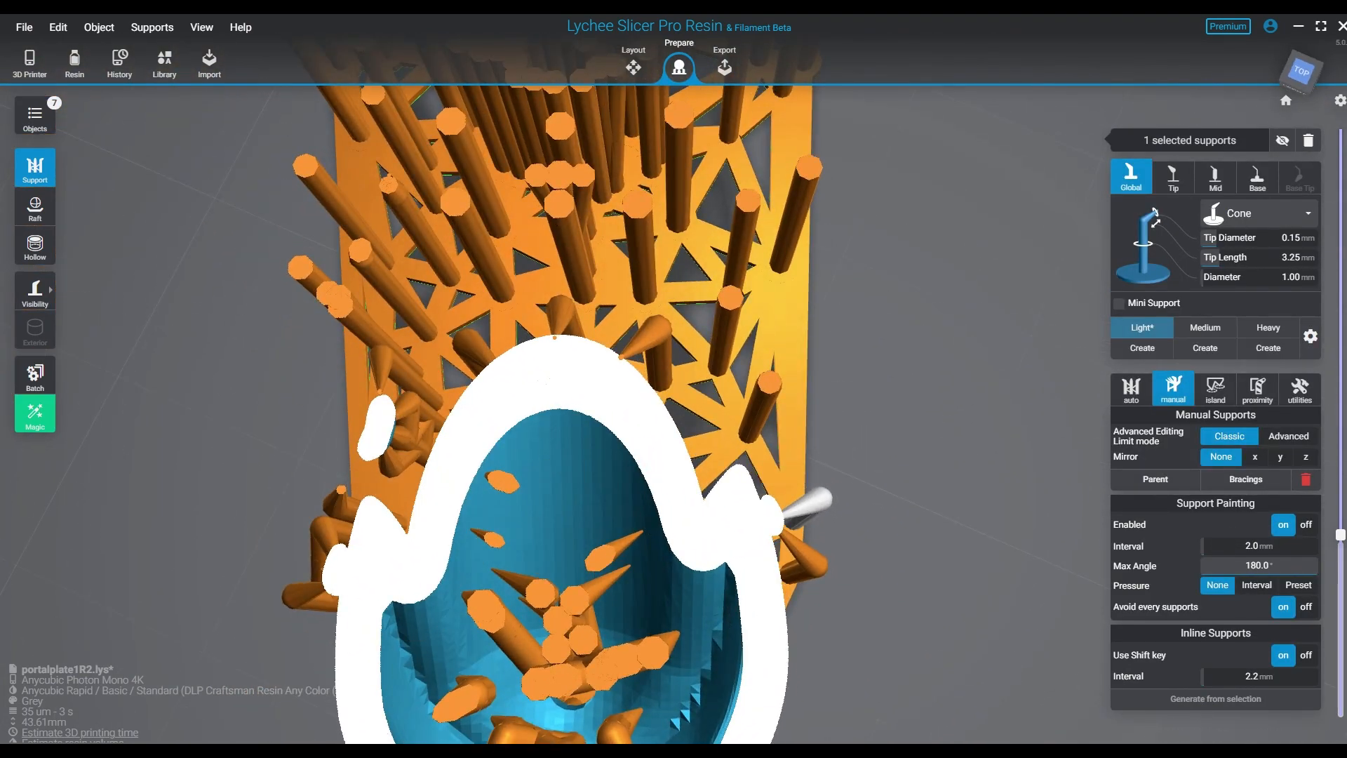
mouse_move(1341, 534)
left_click_drag(1341, 535, 1340, 525)
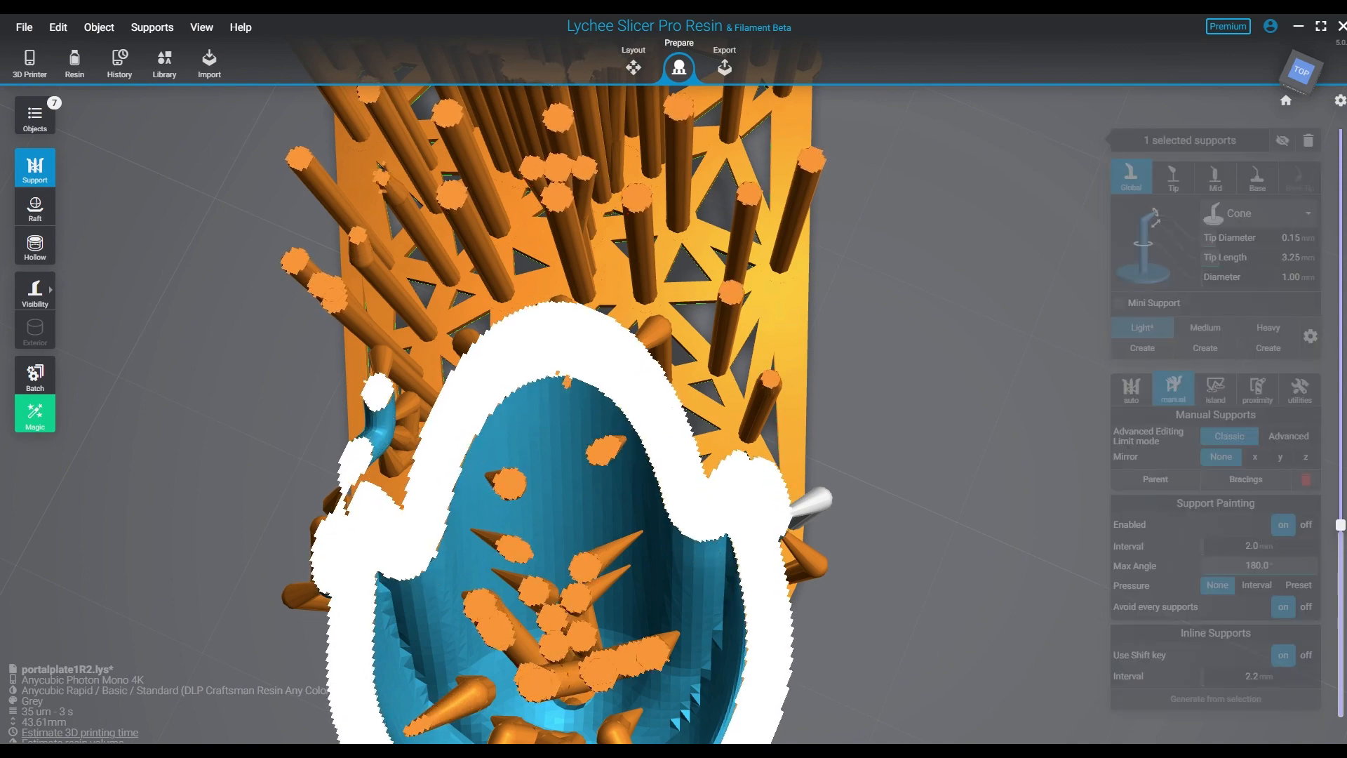
right_click_drag(617, 561, 753, 306)
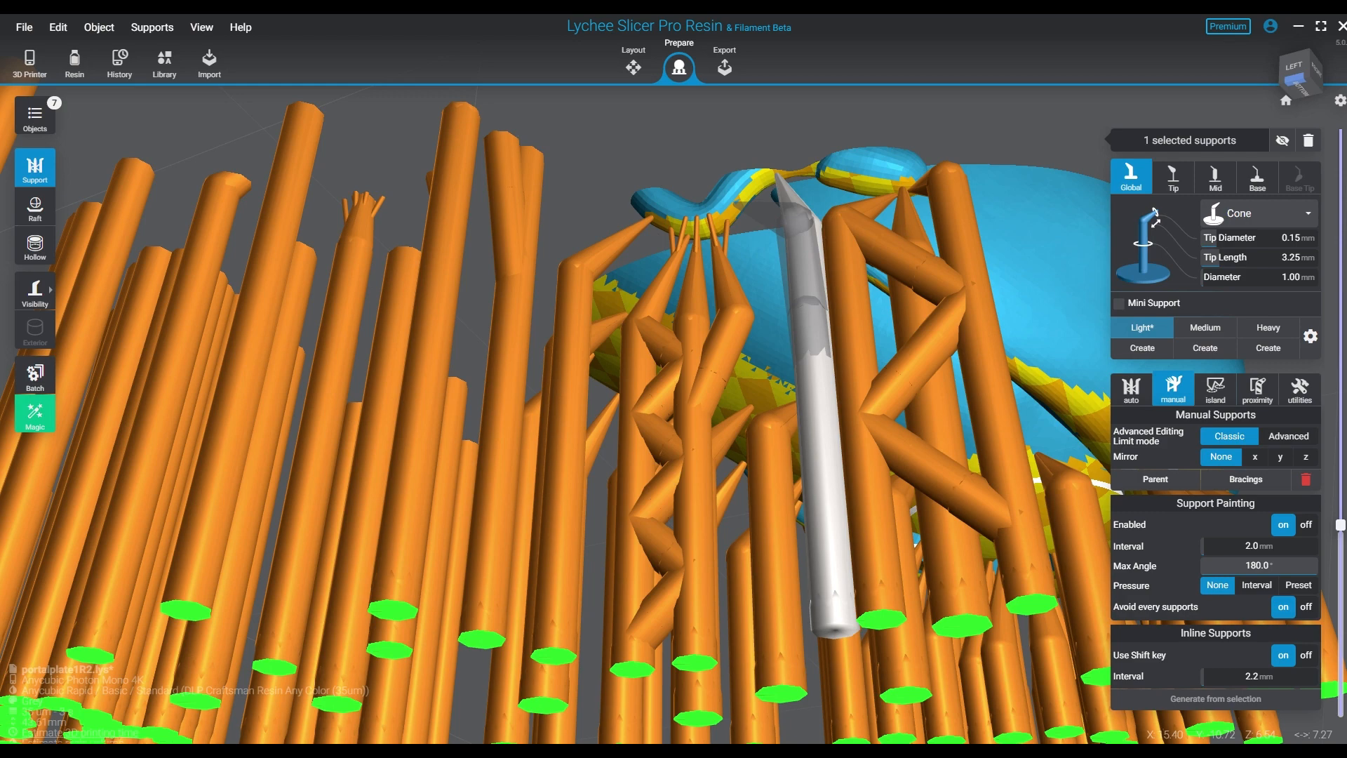
left_click(738, 204)
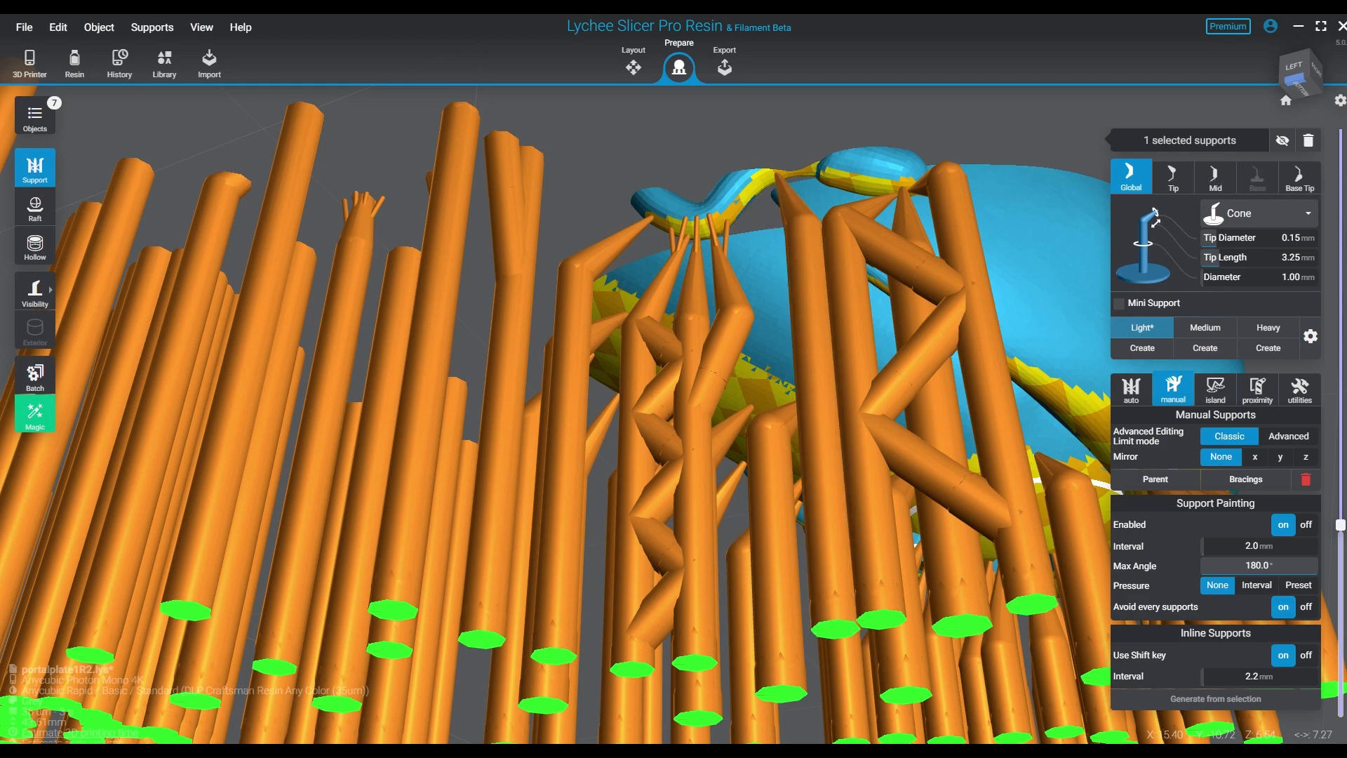
right_click_drag(937, 469, 916, 558)
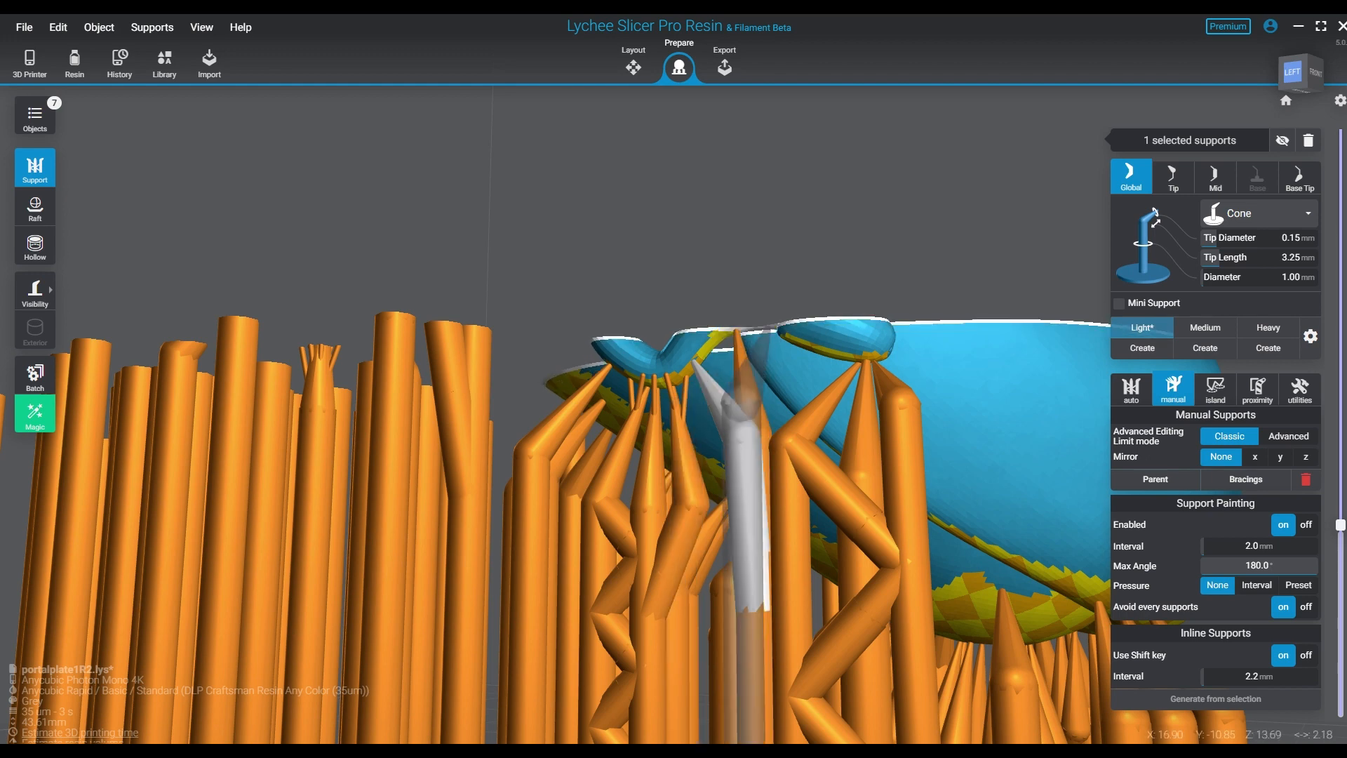
left_click(752, 405)
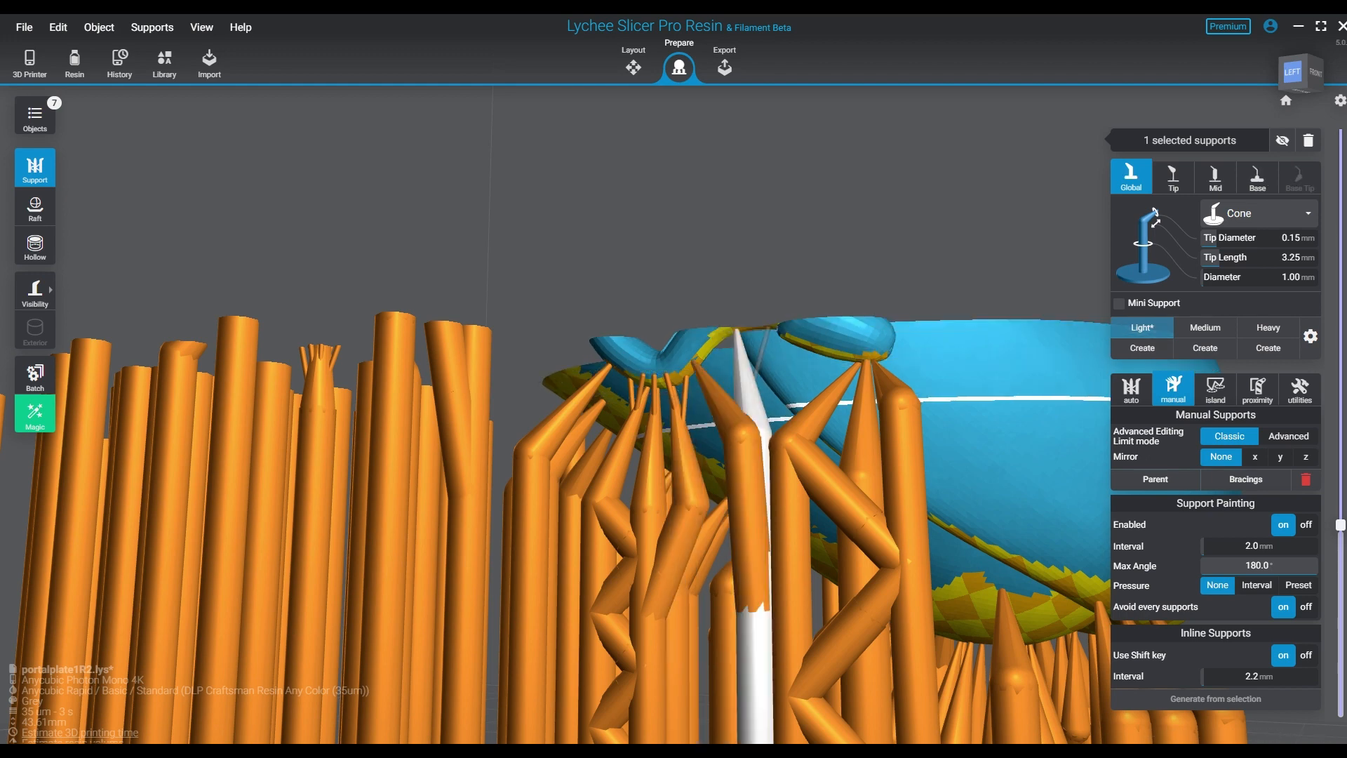
left_click(755, 380)
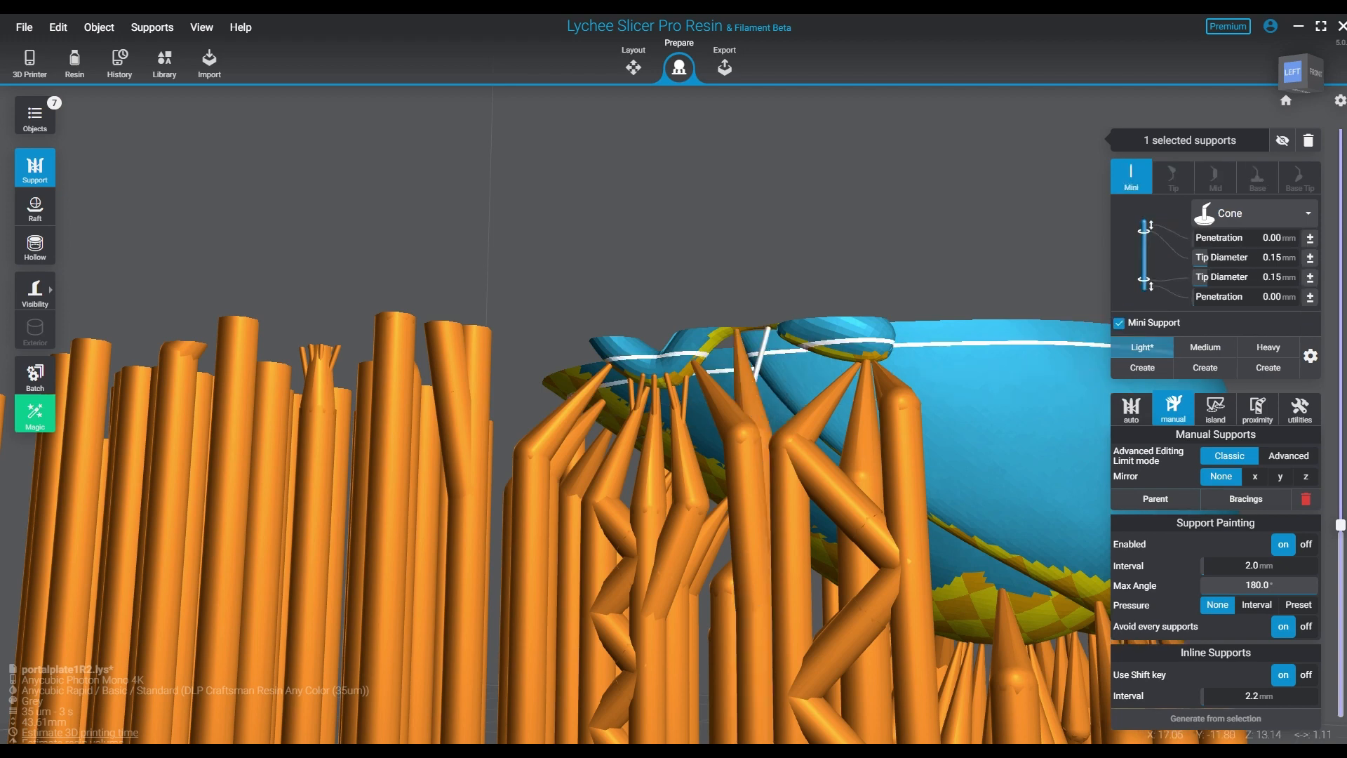
Add 0.15 mm-tip mini supports under the near edge of the tube's rounded end, branching from its outer angled support.
left_click(795, 440)
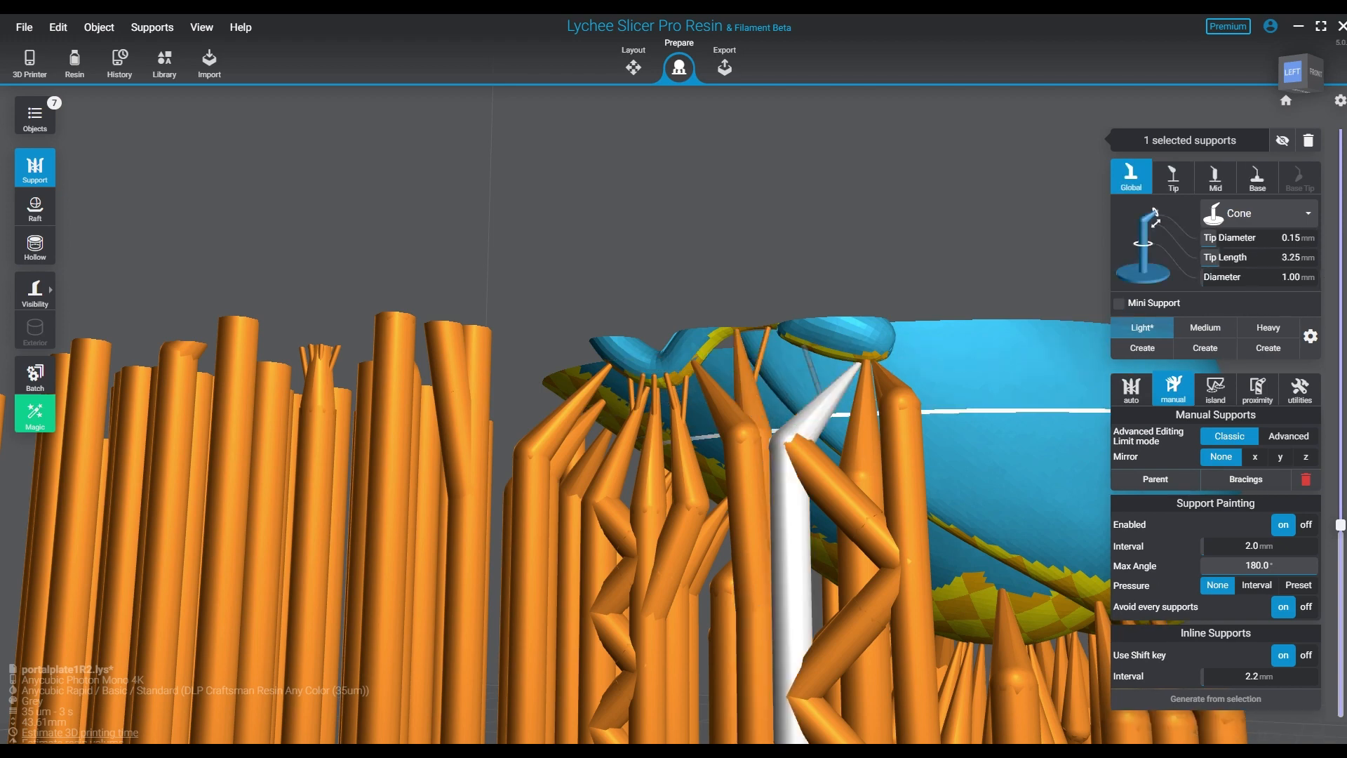
left_click(805, 346)
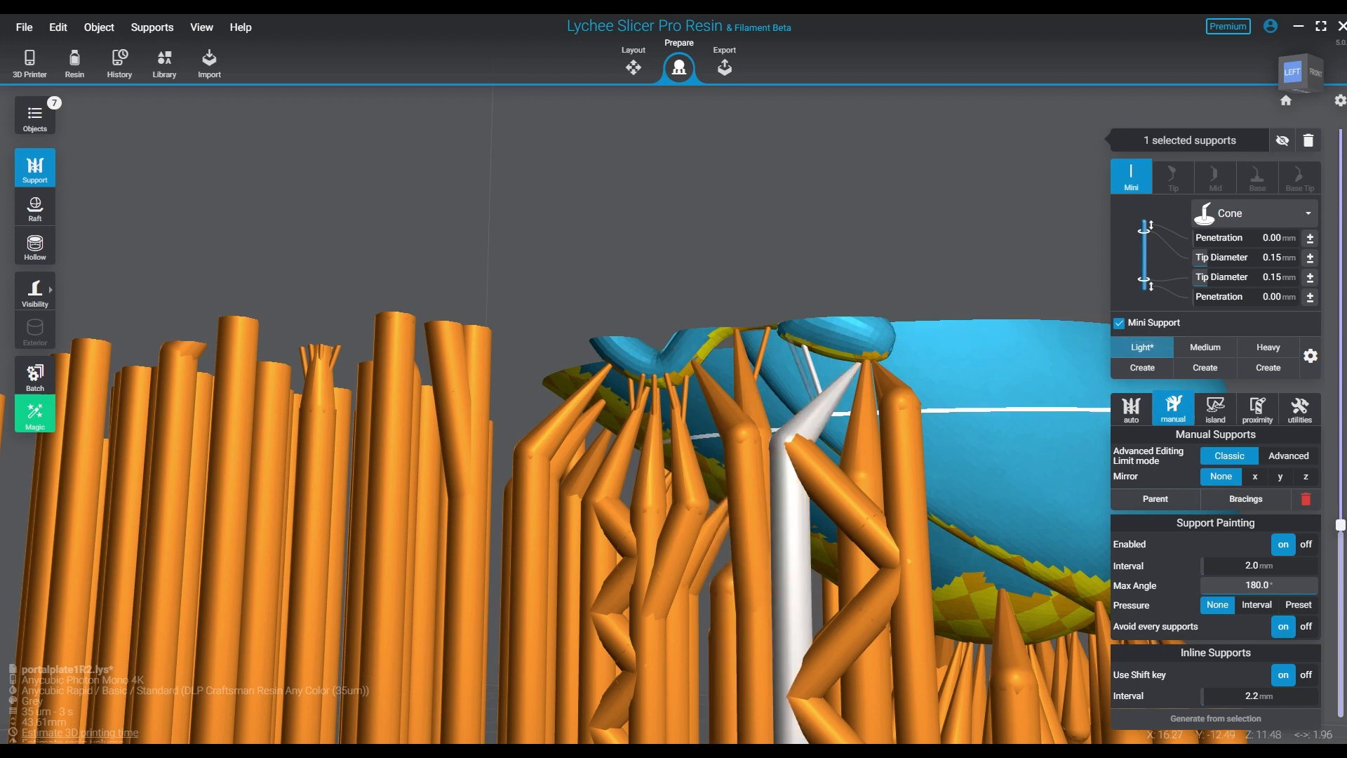
left_click(797, 437)
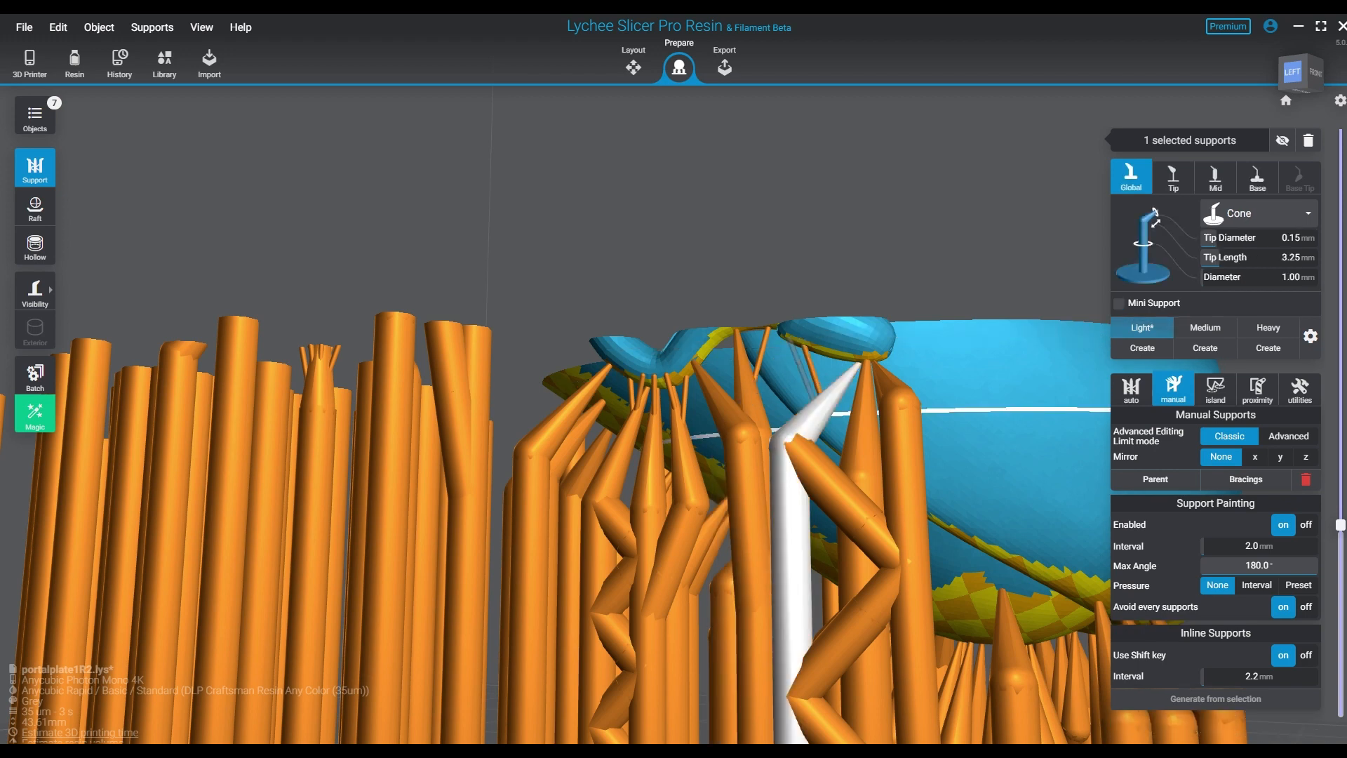
left_click(792, 341)
left_click(833, 388)
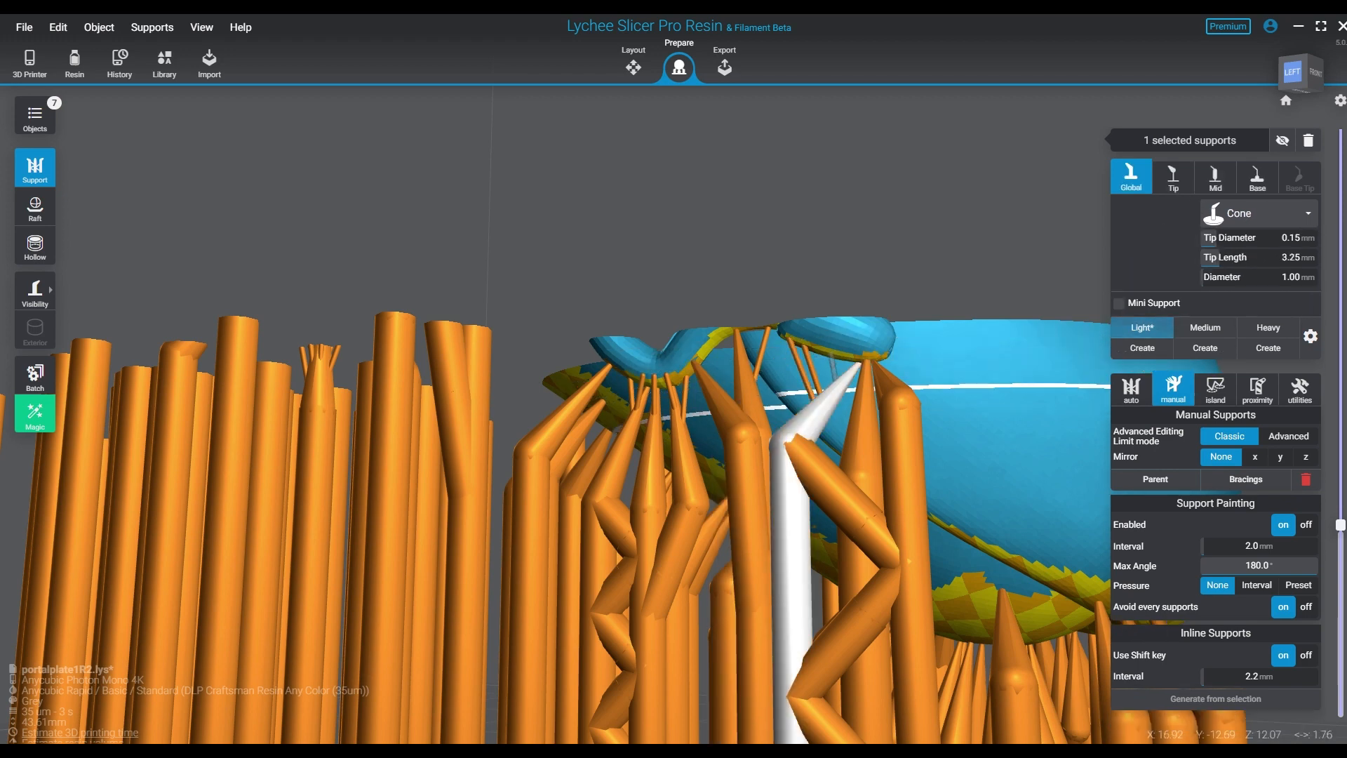
left_click(835, 434)
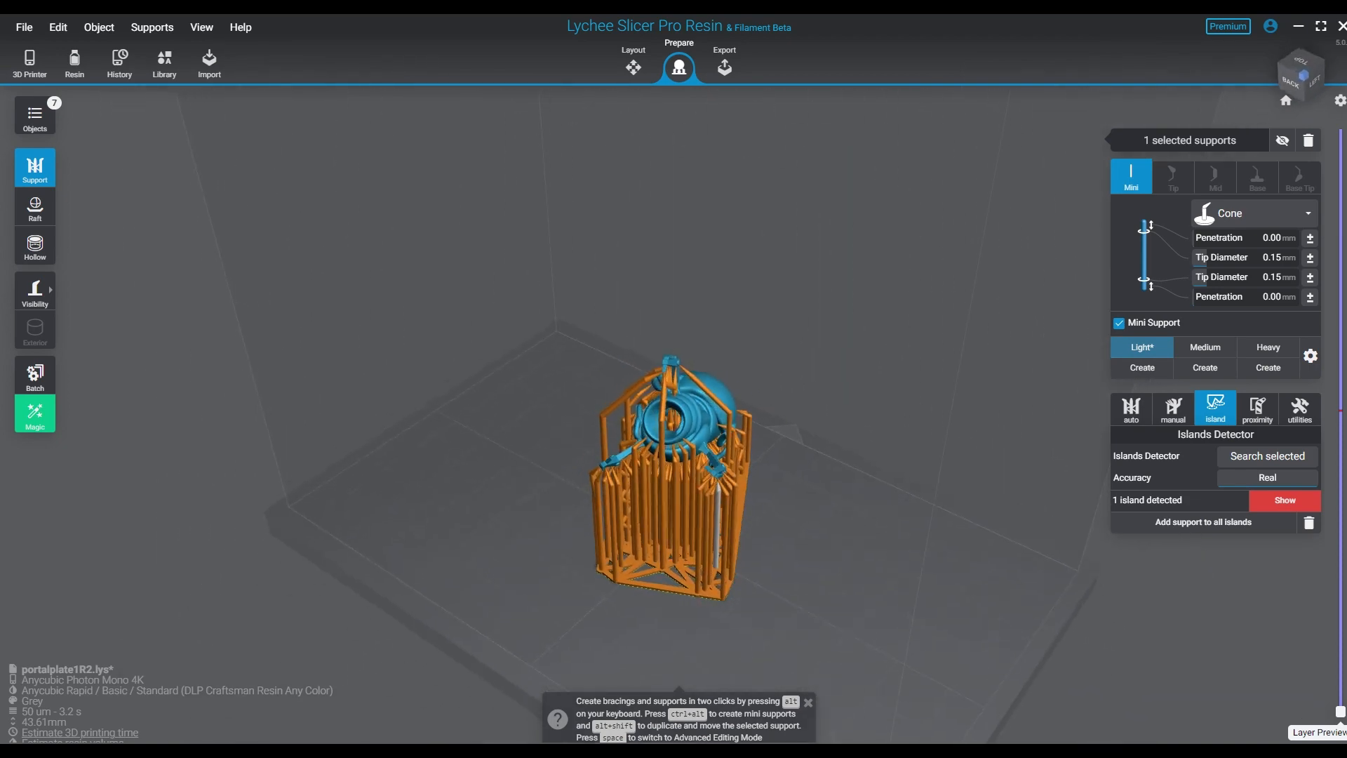
Clear the support selection, show the remaining detected island on the model and add a support to it.
key("Escape")
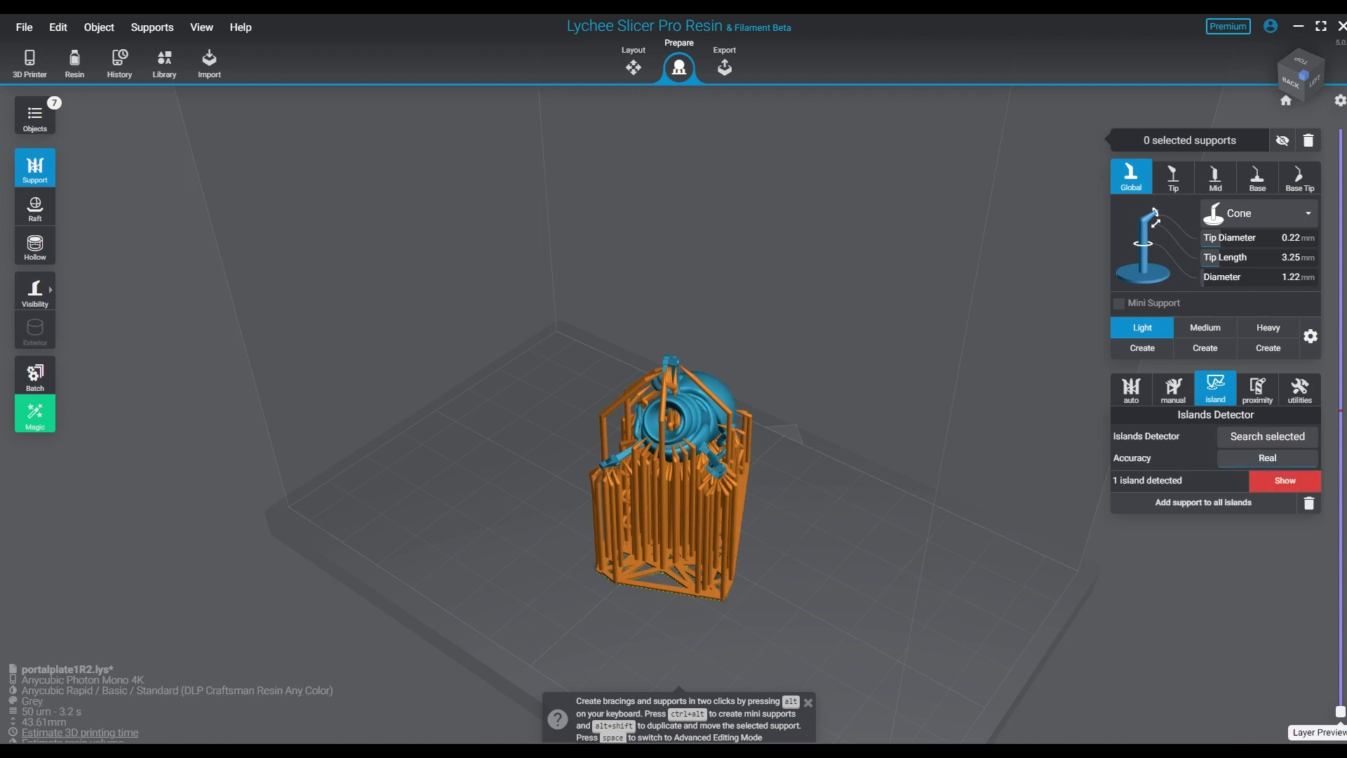
left_click(1285, 480)
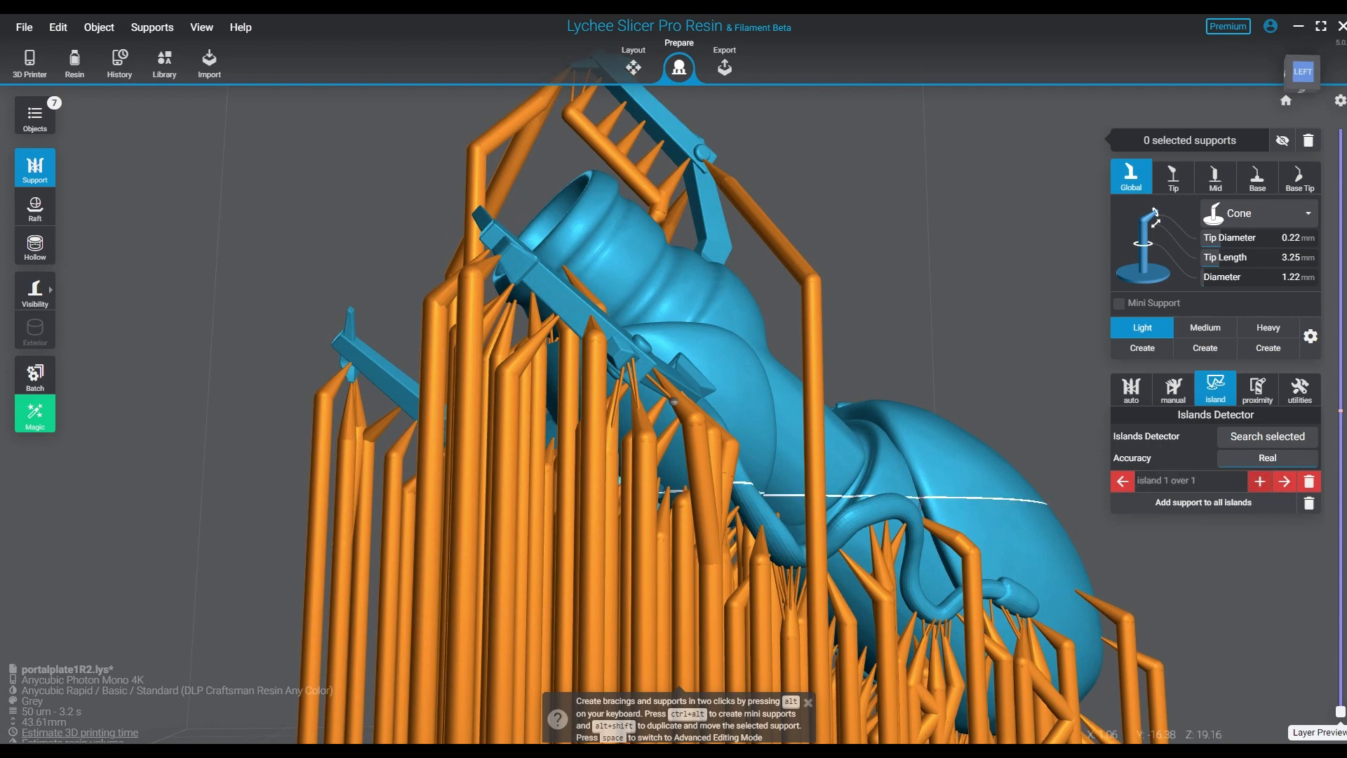
right_click_drag(818, 494, 772, 515)
right_click_drag(902, 479, 863, 498)
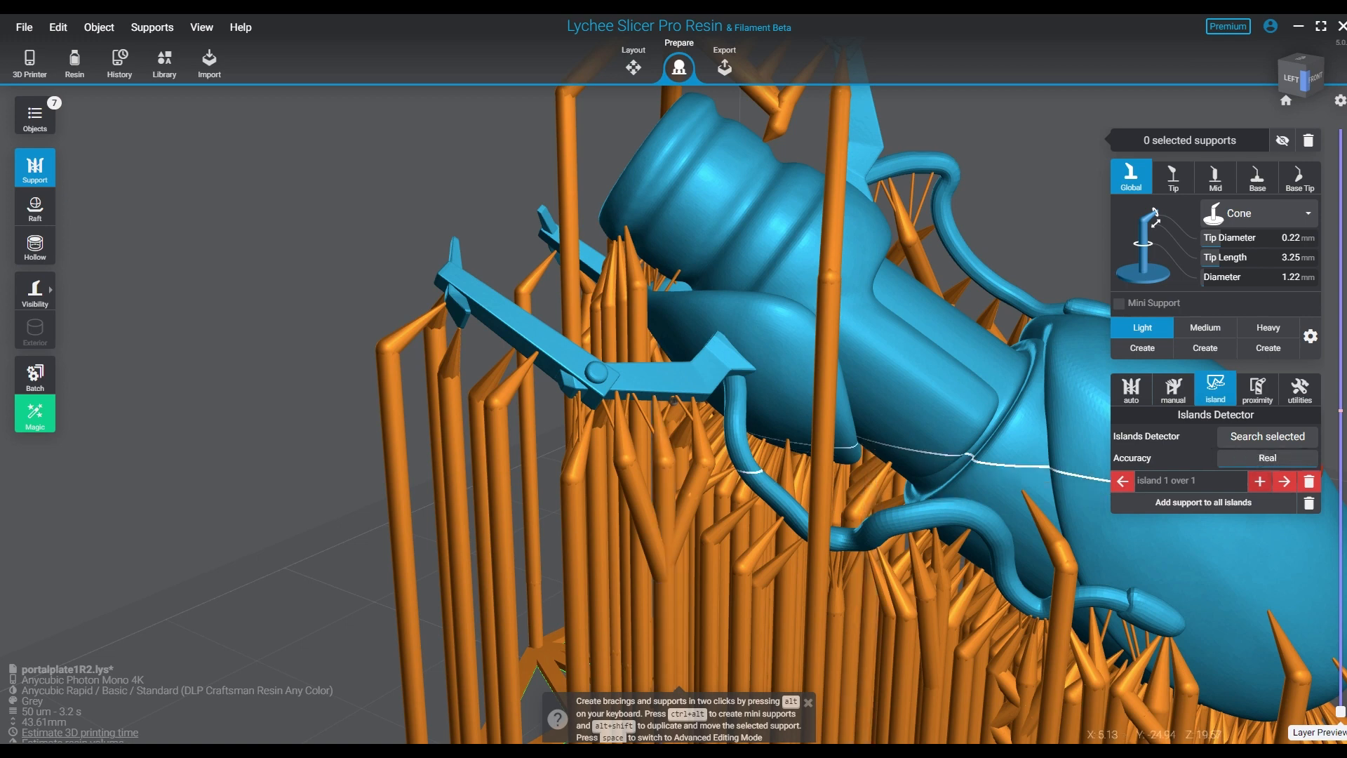
left_click(1260, 482)
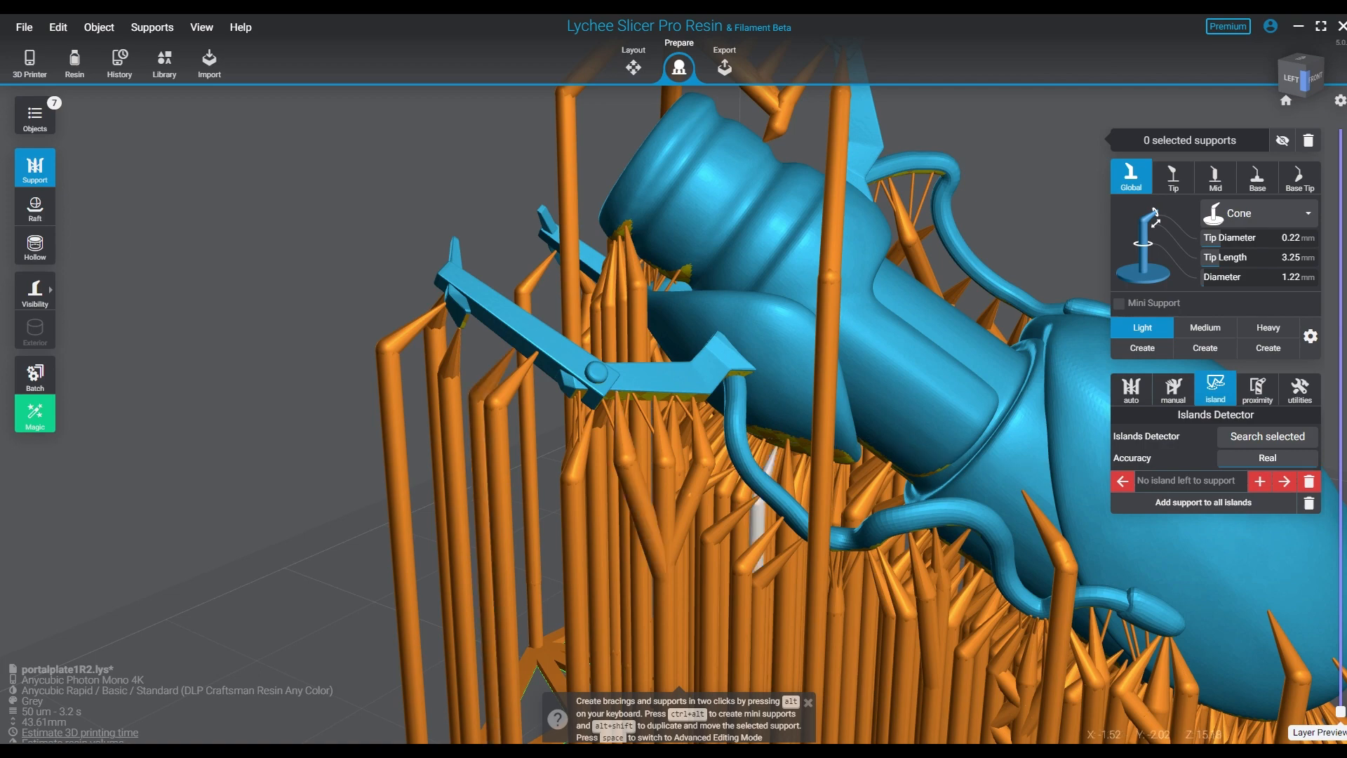
Generate bracings between the manual supports across the whole model and inspect them from below.
right_click_drag(435, 463, 688, 463)
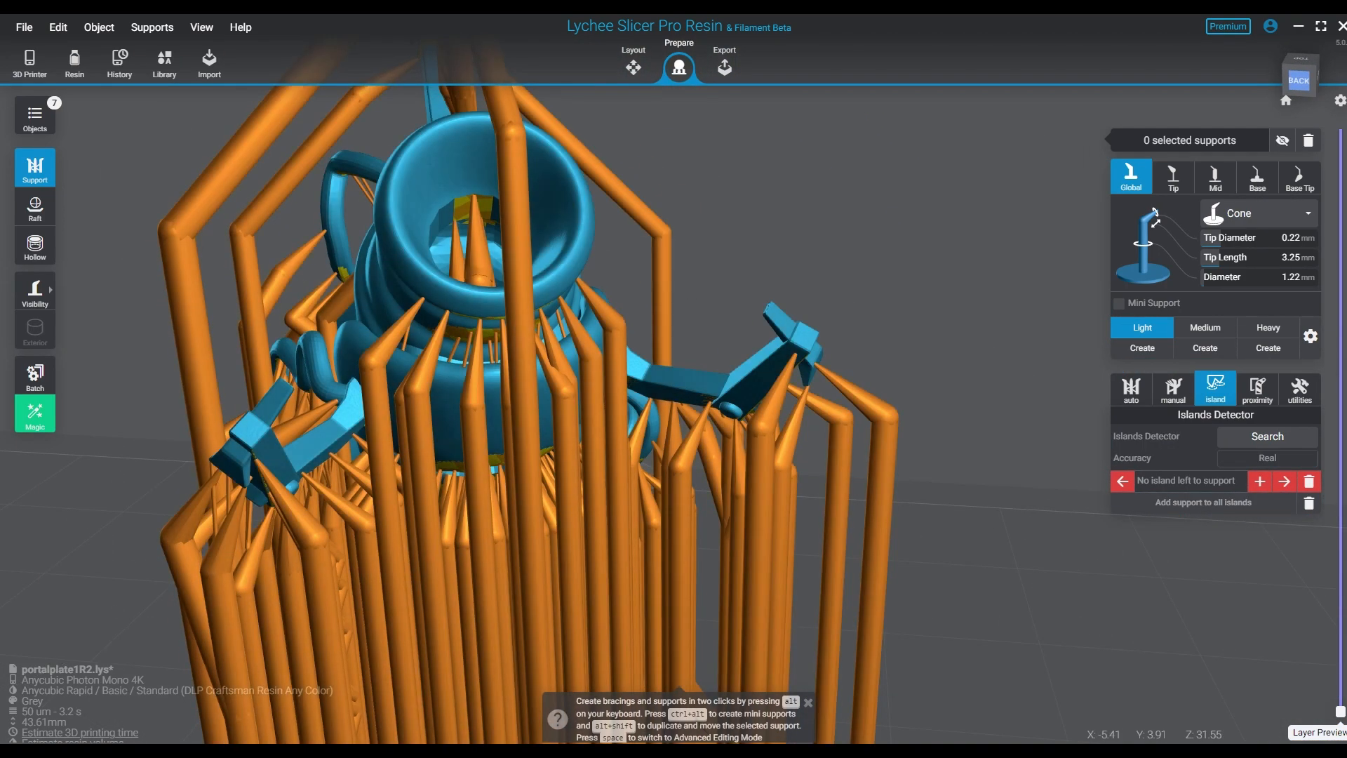
left_click(1174, 390)
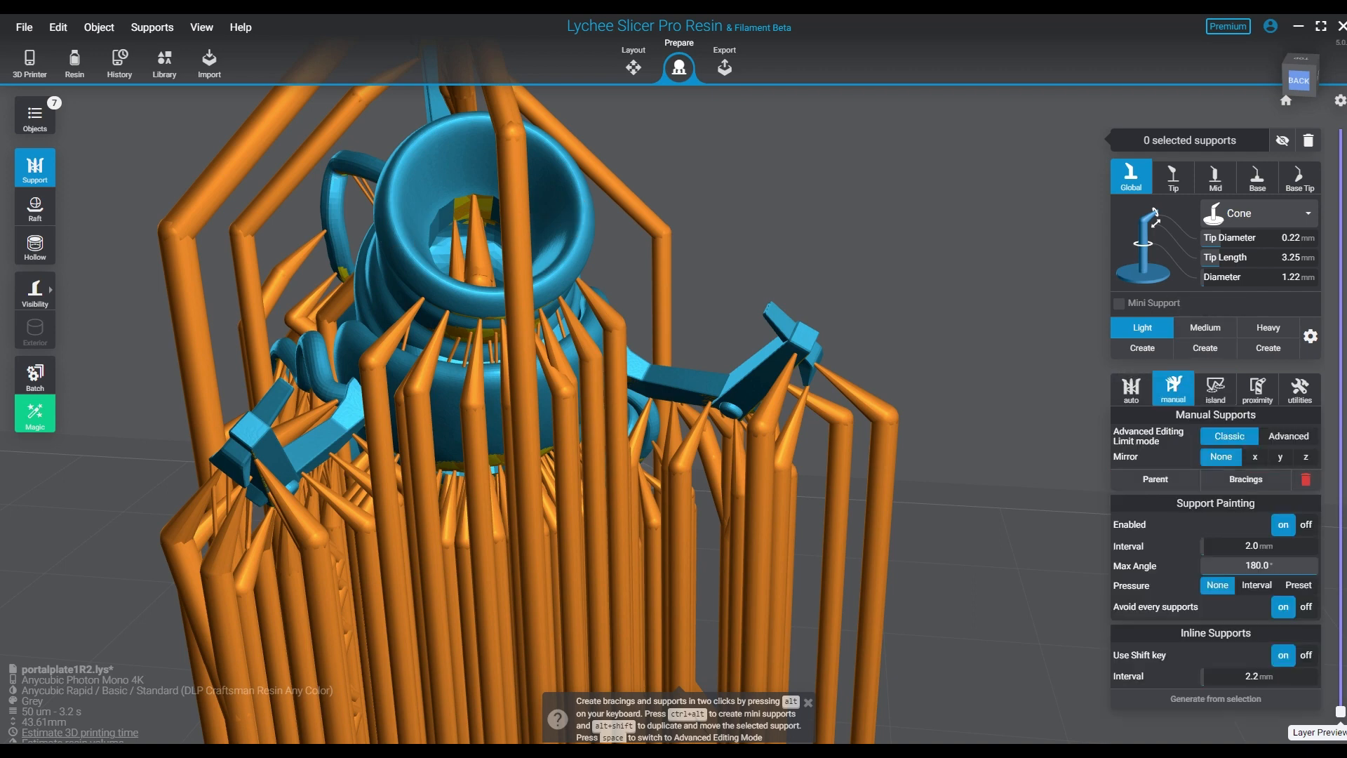
left_click(1246, 480)
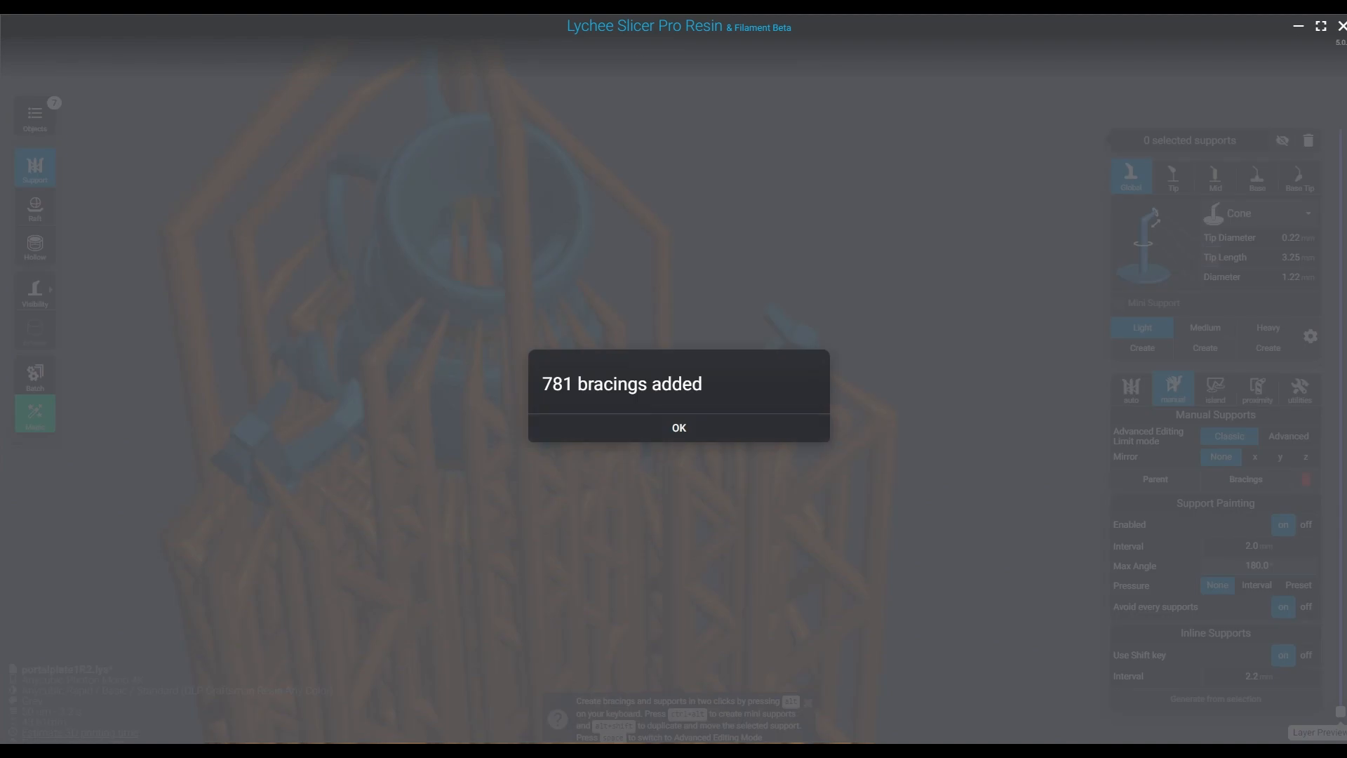
left_click(680, 428)
right_click_drag(880, 478, 492, 393)
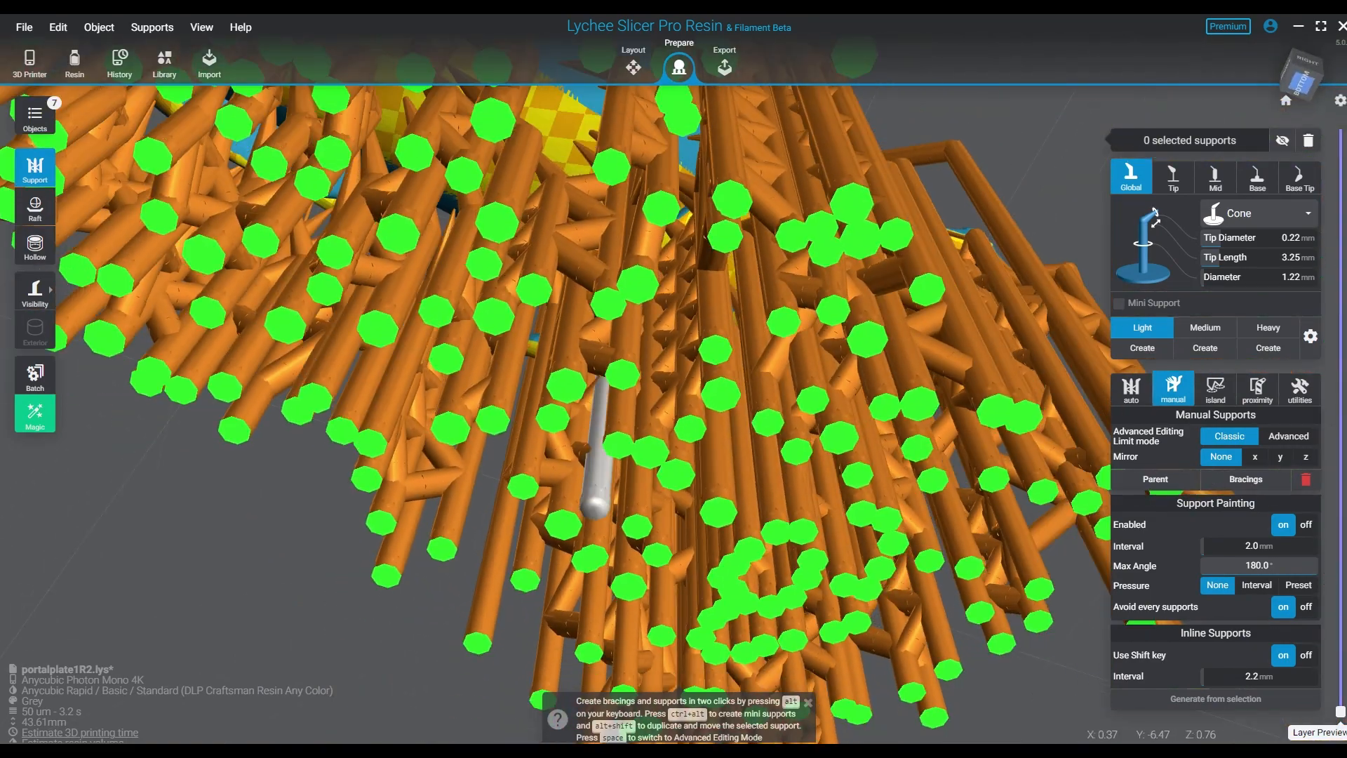
Examine the braced supports and raft from below, the side and the back of the model.
scroll(631, 501, "down", 4)
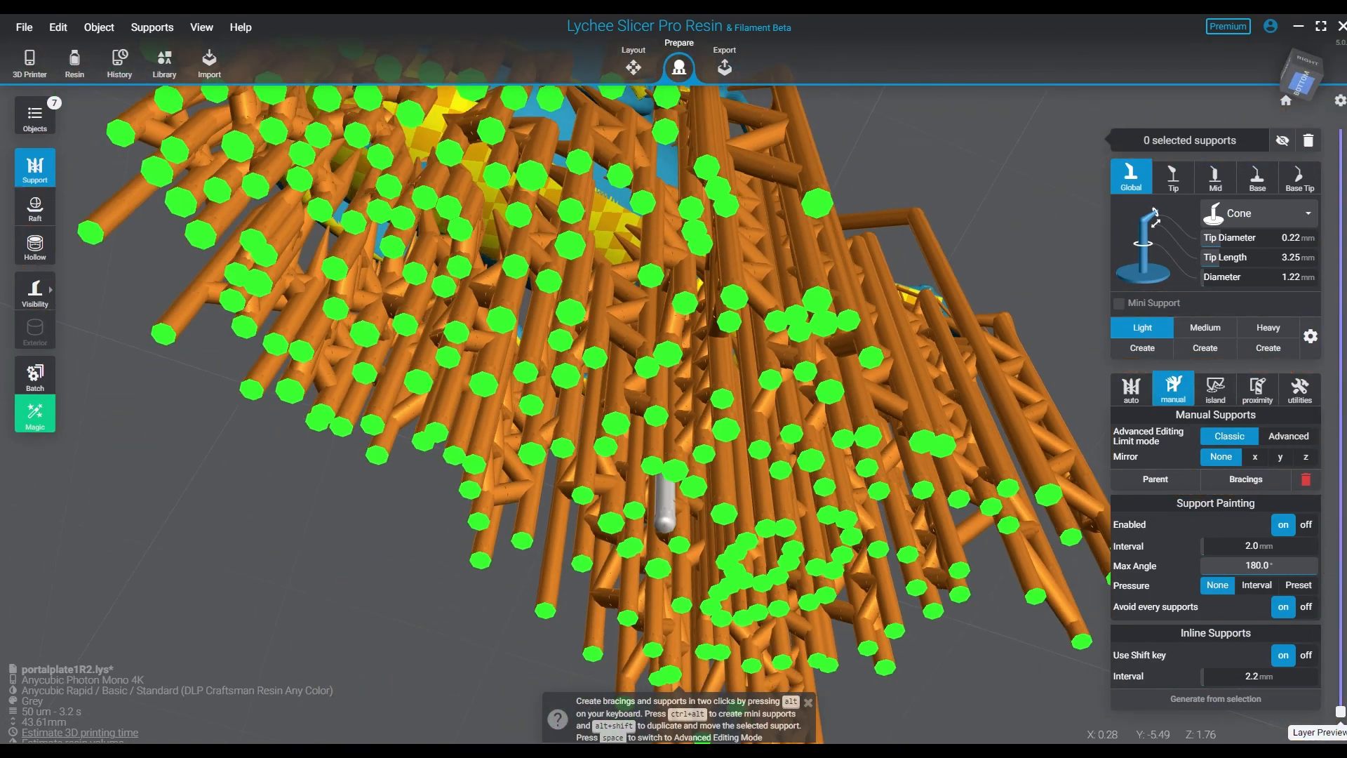
right_click_drag(667, 516, 642, 653)
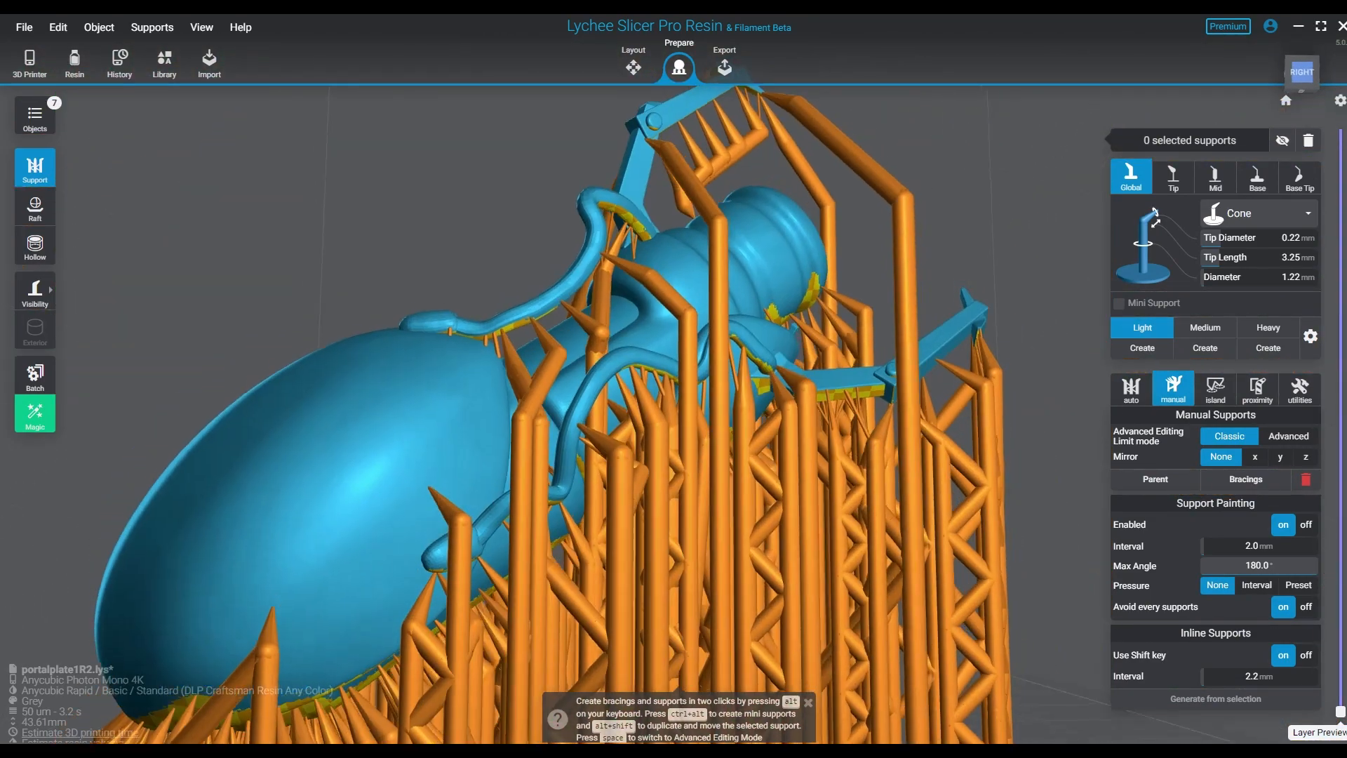
mouse_move(1017, 555)
right_mouse_down()
mouse_move(891, 561)
mouse_move(807, 597)
mouse_move(912, 603)
mouse_move(1004, 548)
right_mouse_up()
right_click_drag(421, 400, 611, 404)
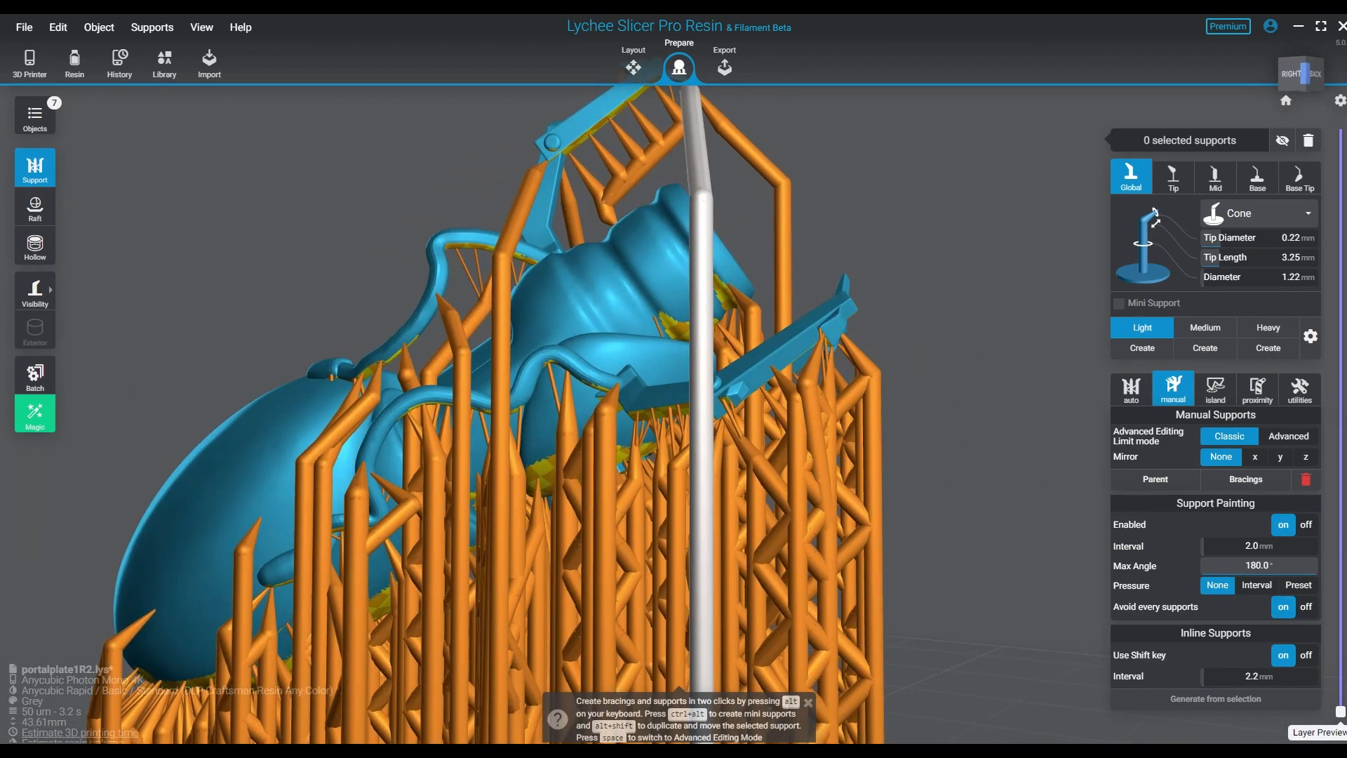
right_click_drag(702, 403, 464, 484)
right_click_drag(635, 464, 691, 449)
middle_click_drag(691, 449, 682, 374)
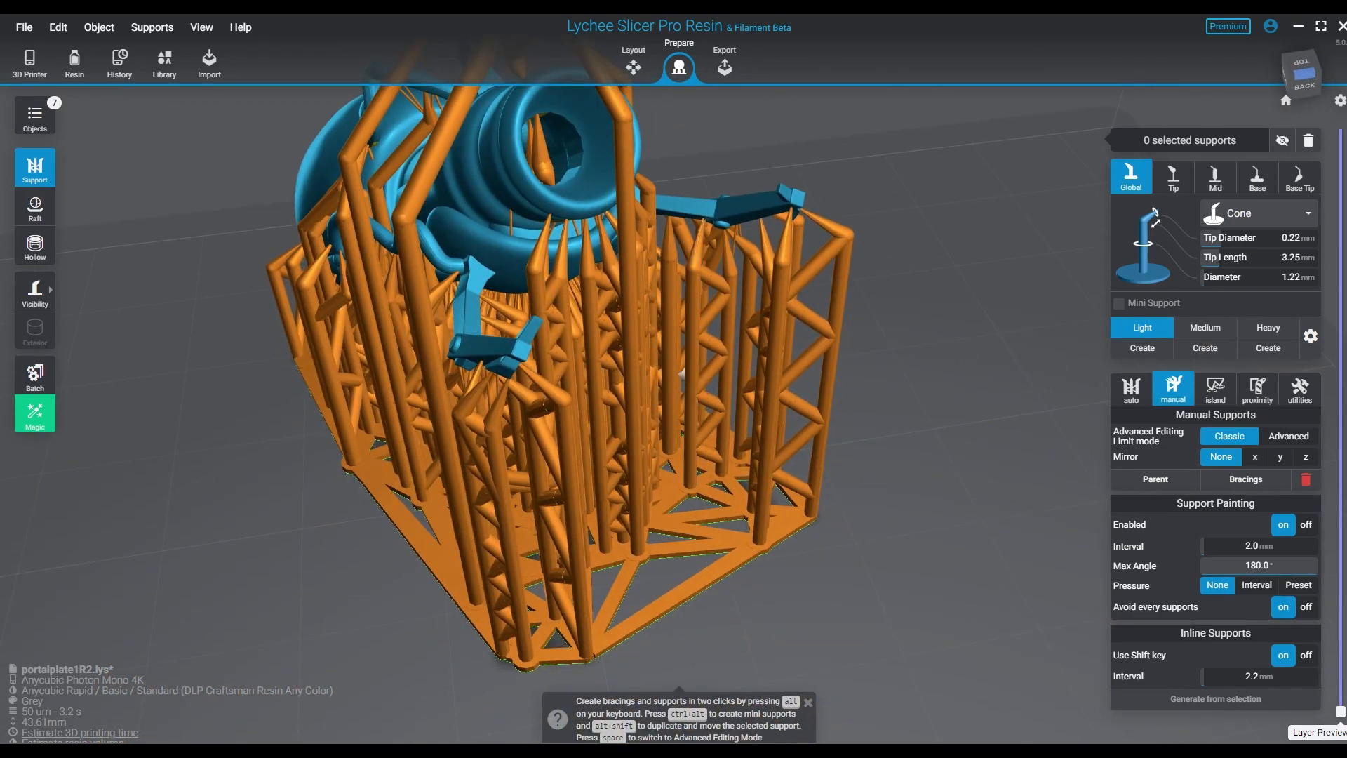
right_click_drag(682, 374, 765, 376)
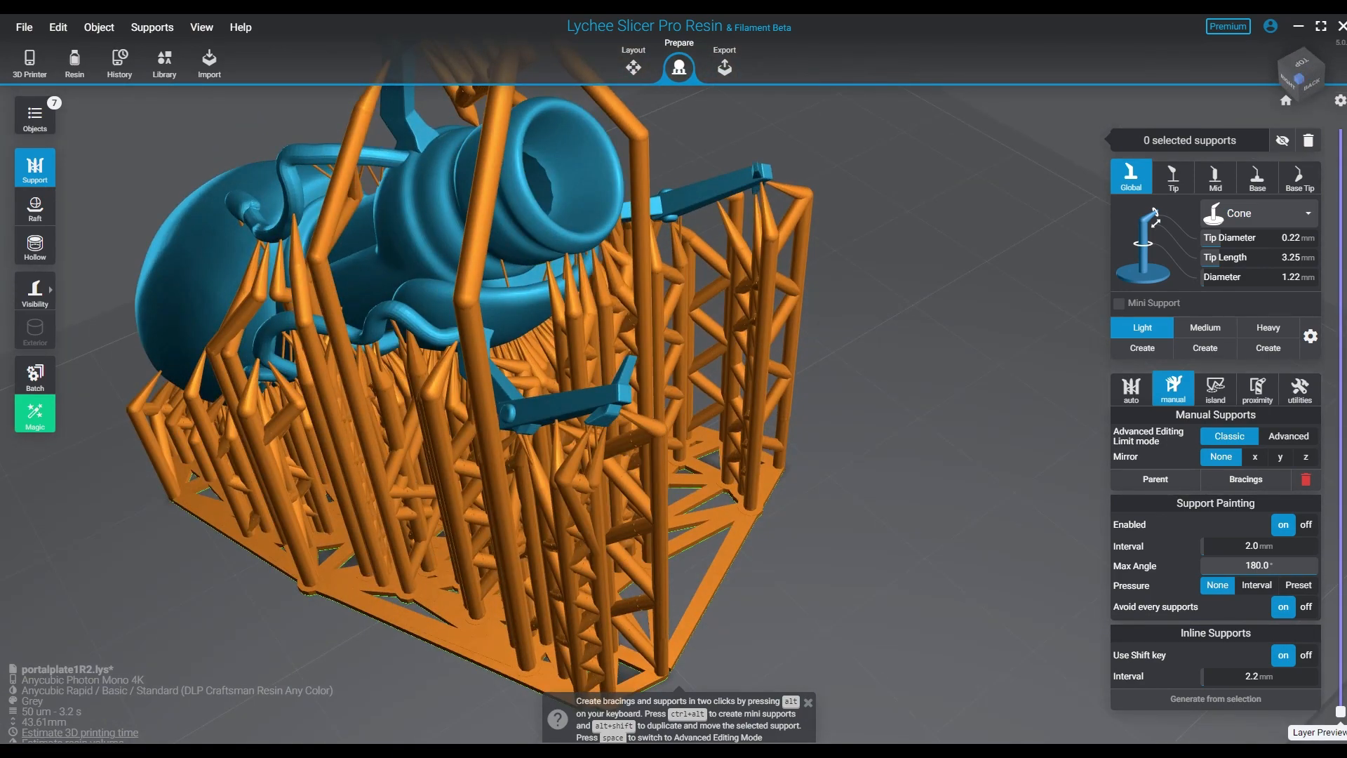
Export the supported model's slices to a .pwma file for the Anycubic Photon Mono 4K and dismiss the slicing summary.
left_click(725, 66)
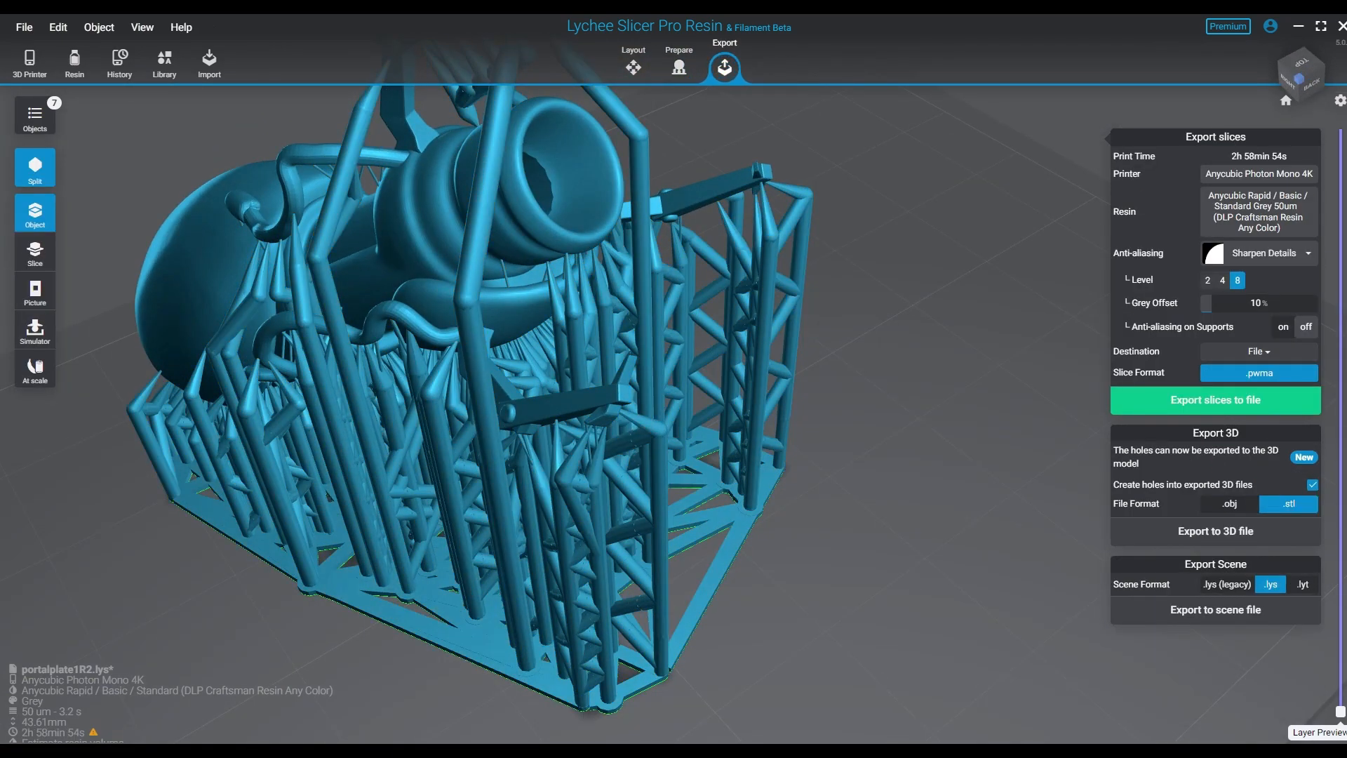
left_click(1260, 352)
left_click(1260, 374)
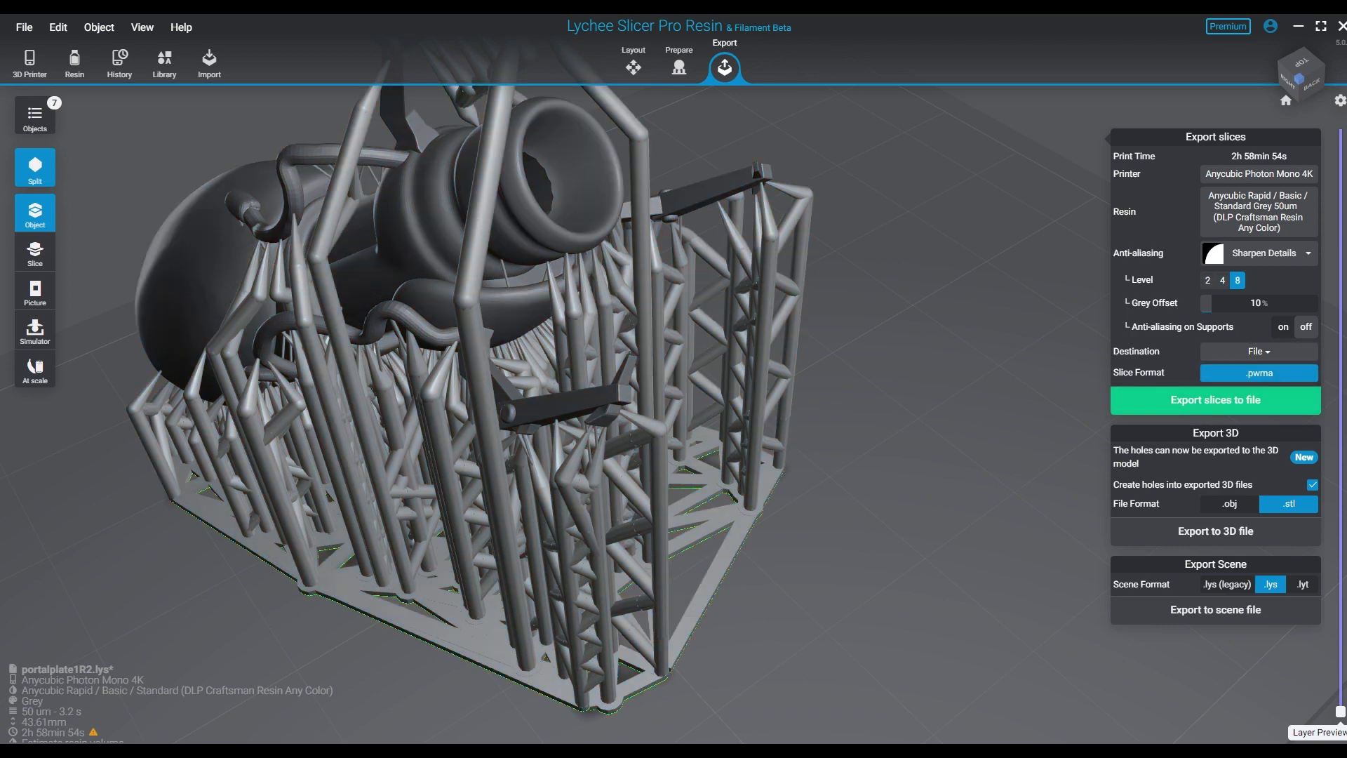
left_click(1216, 400)
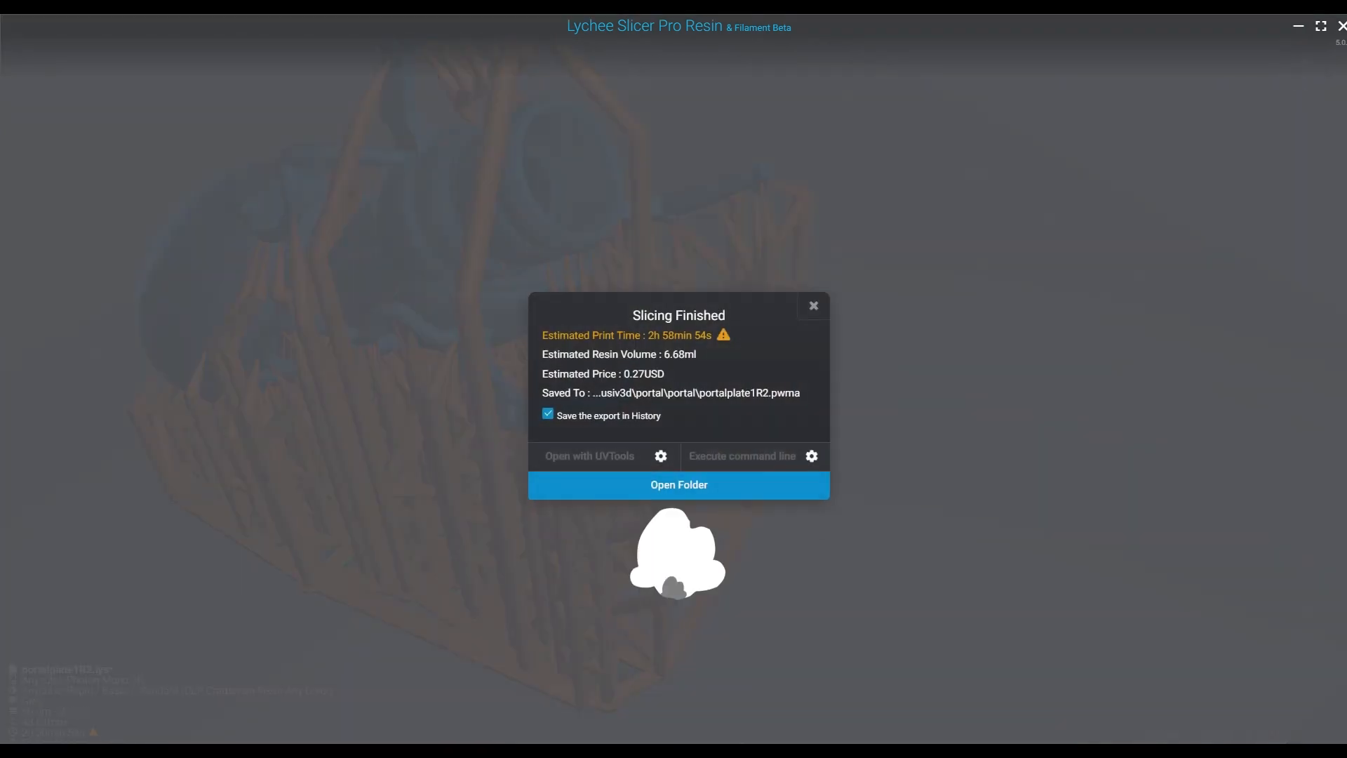
left_click(814, 306)
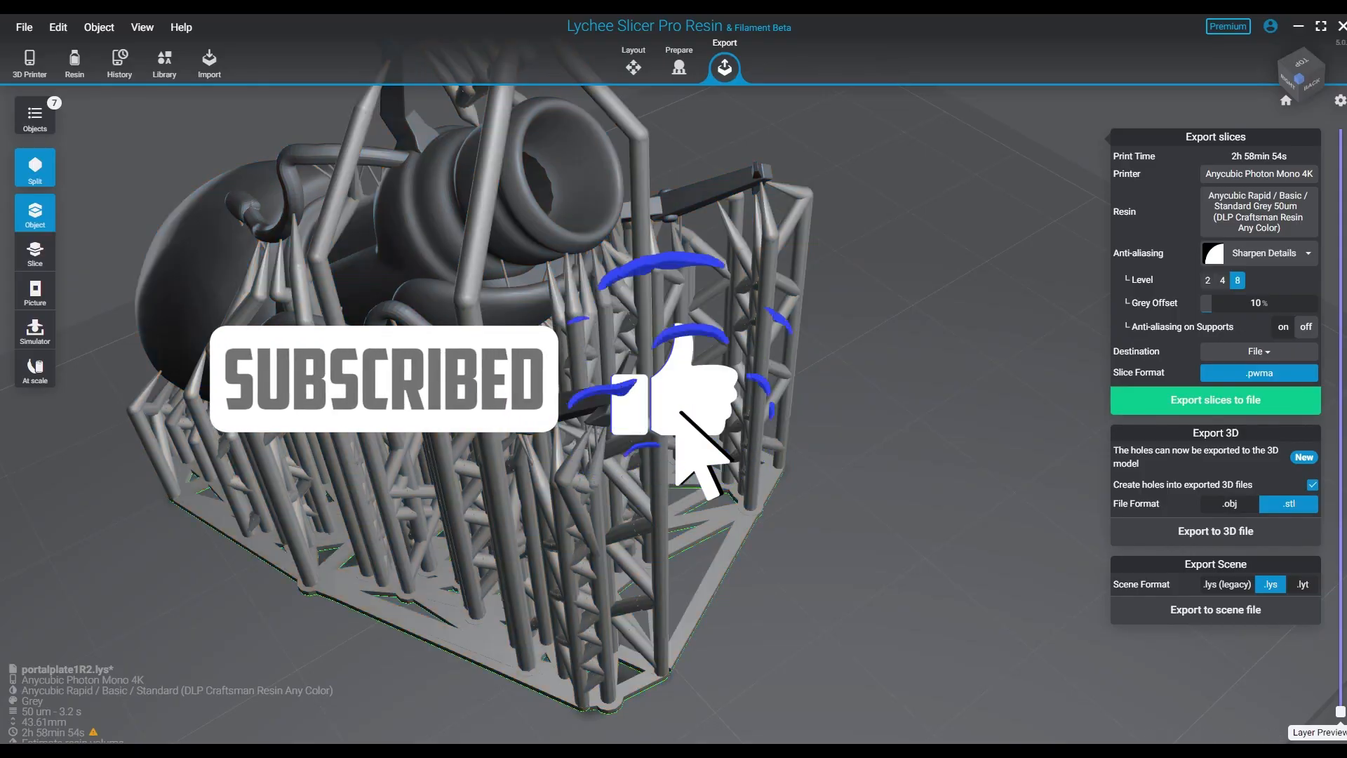